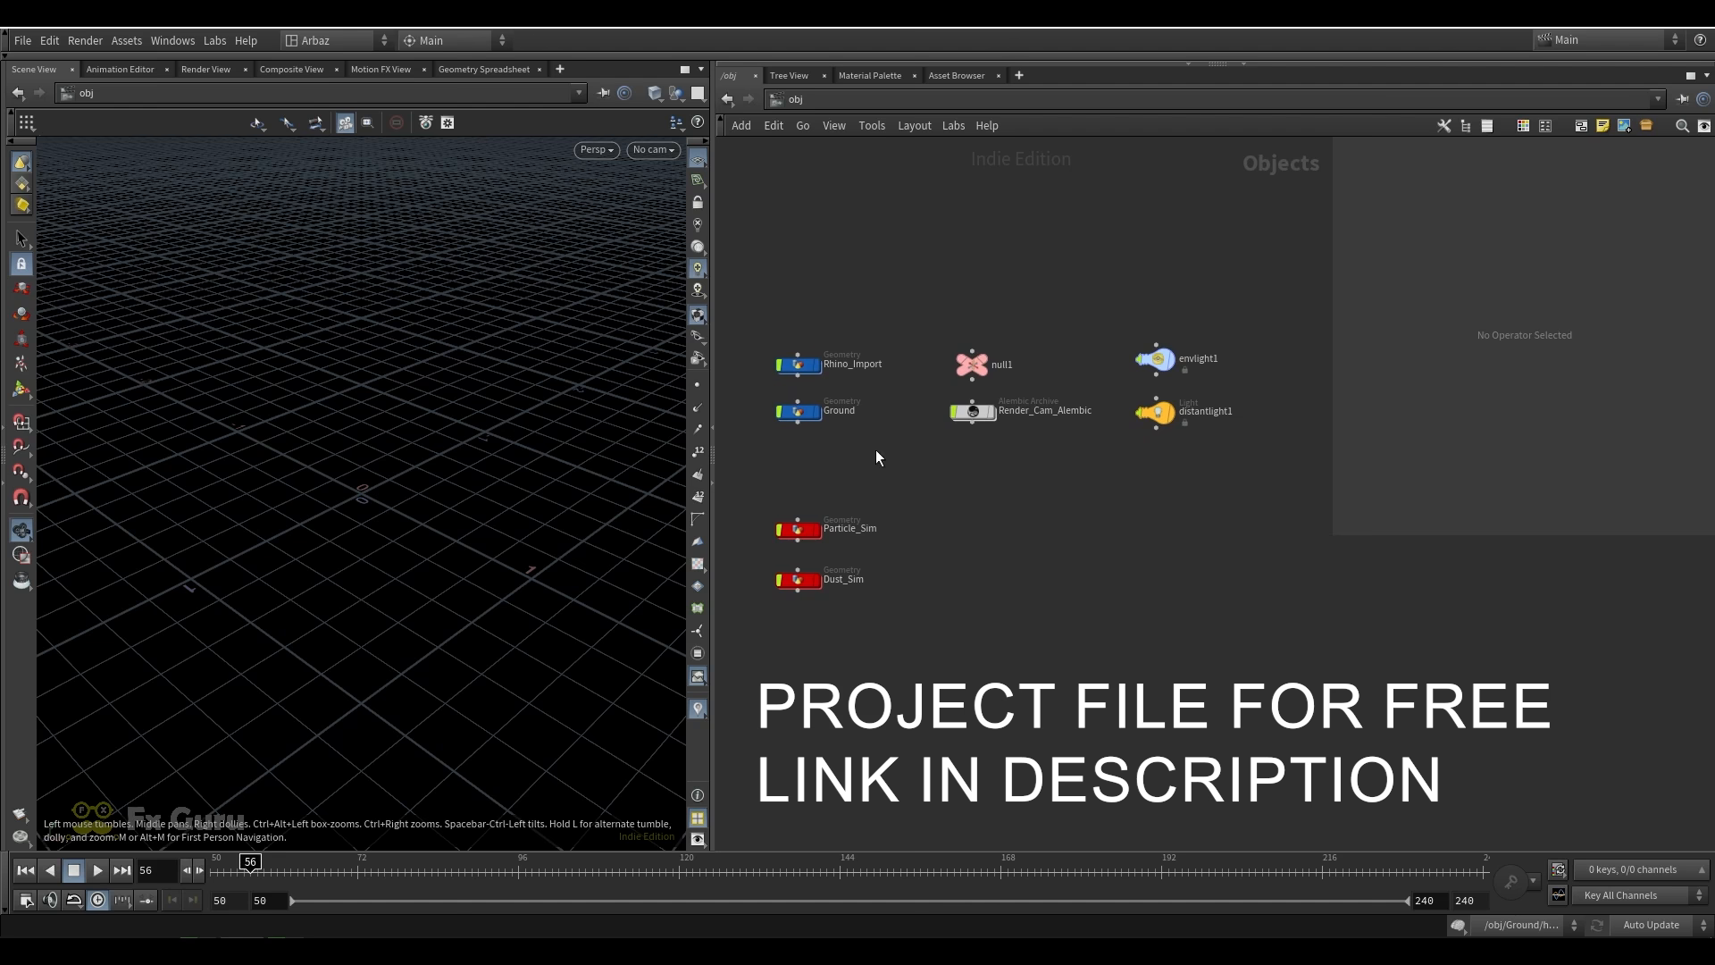
# Open the Rhino_Import geometry network
pyautogui.scroll(2, 857, 427)
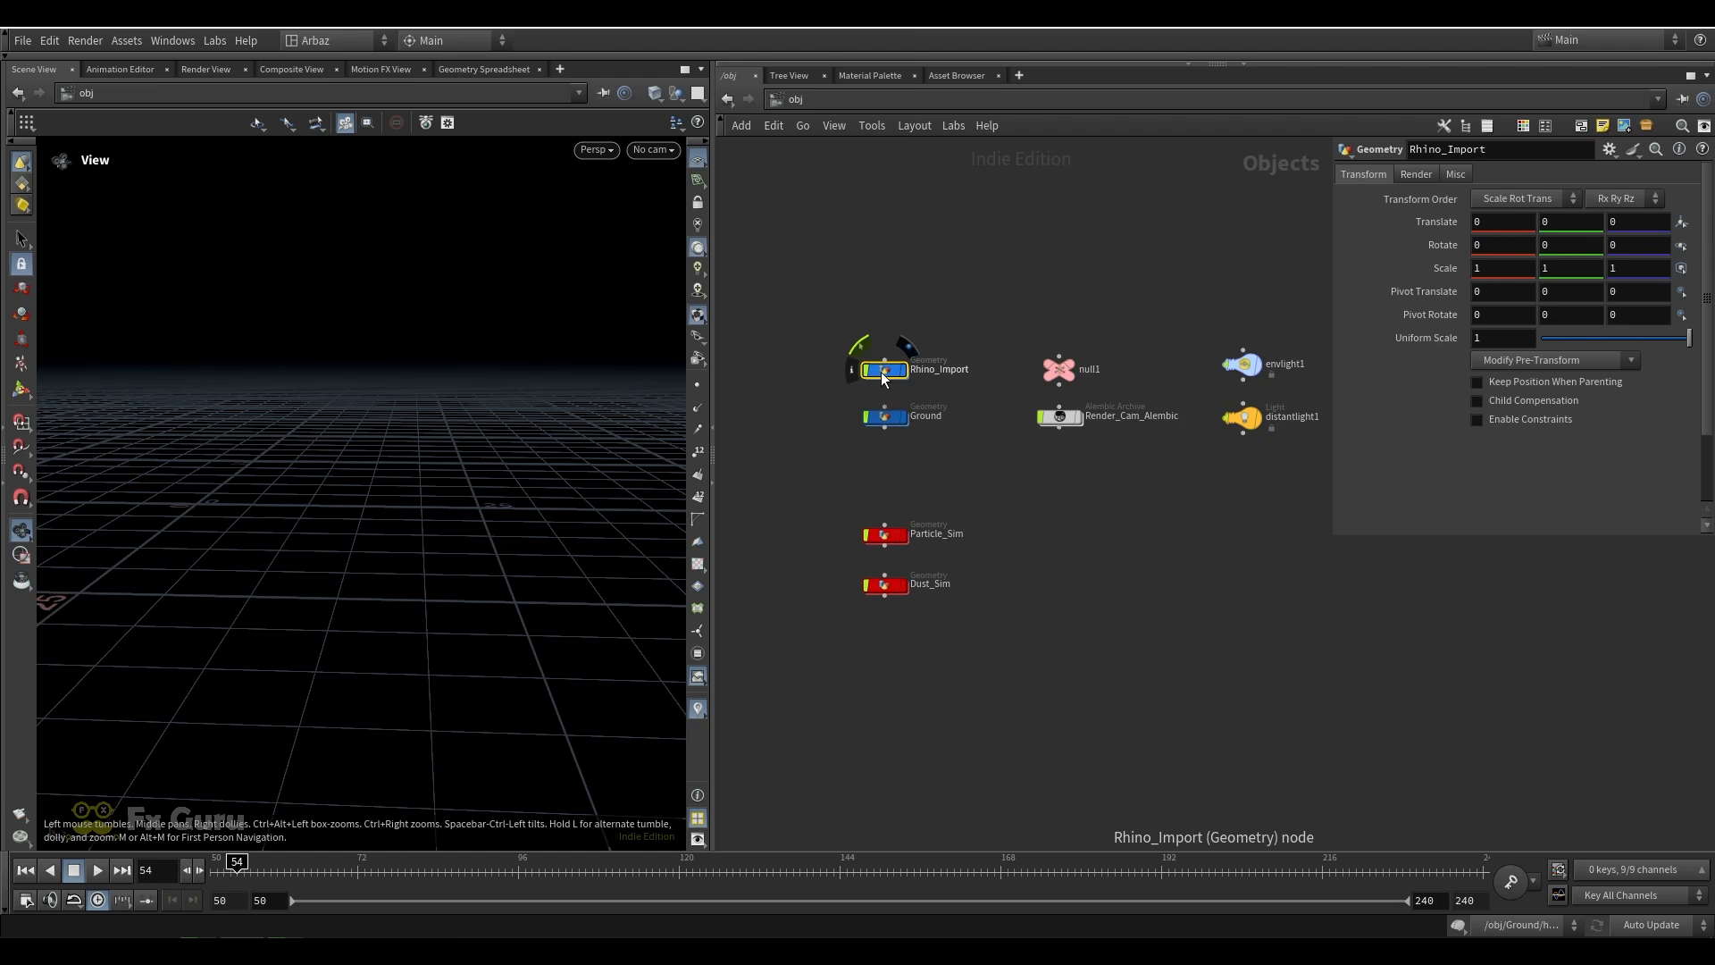
pyautogui.scroll(3, 916, 379)
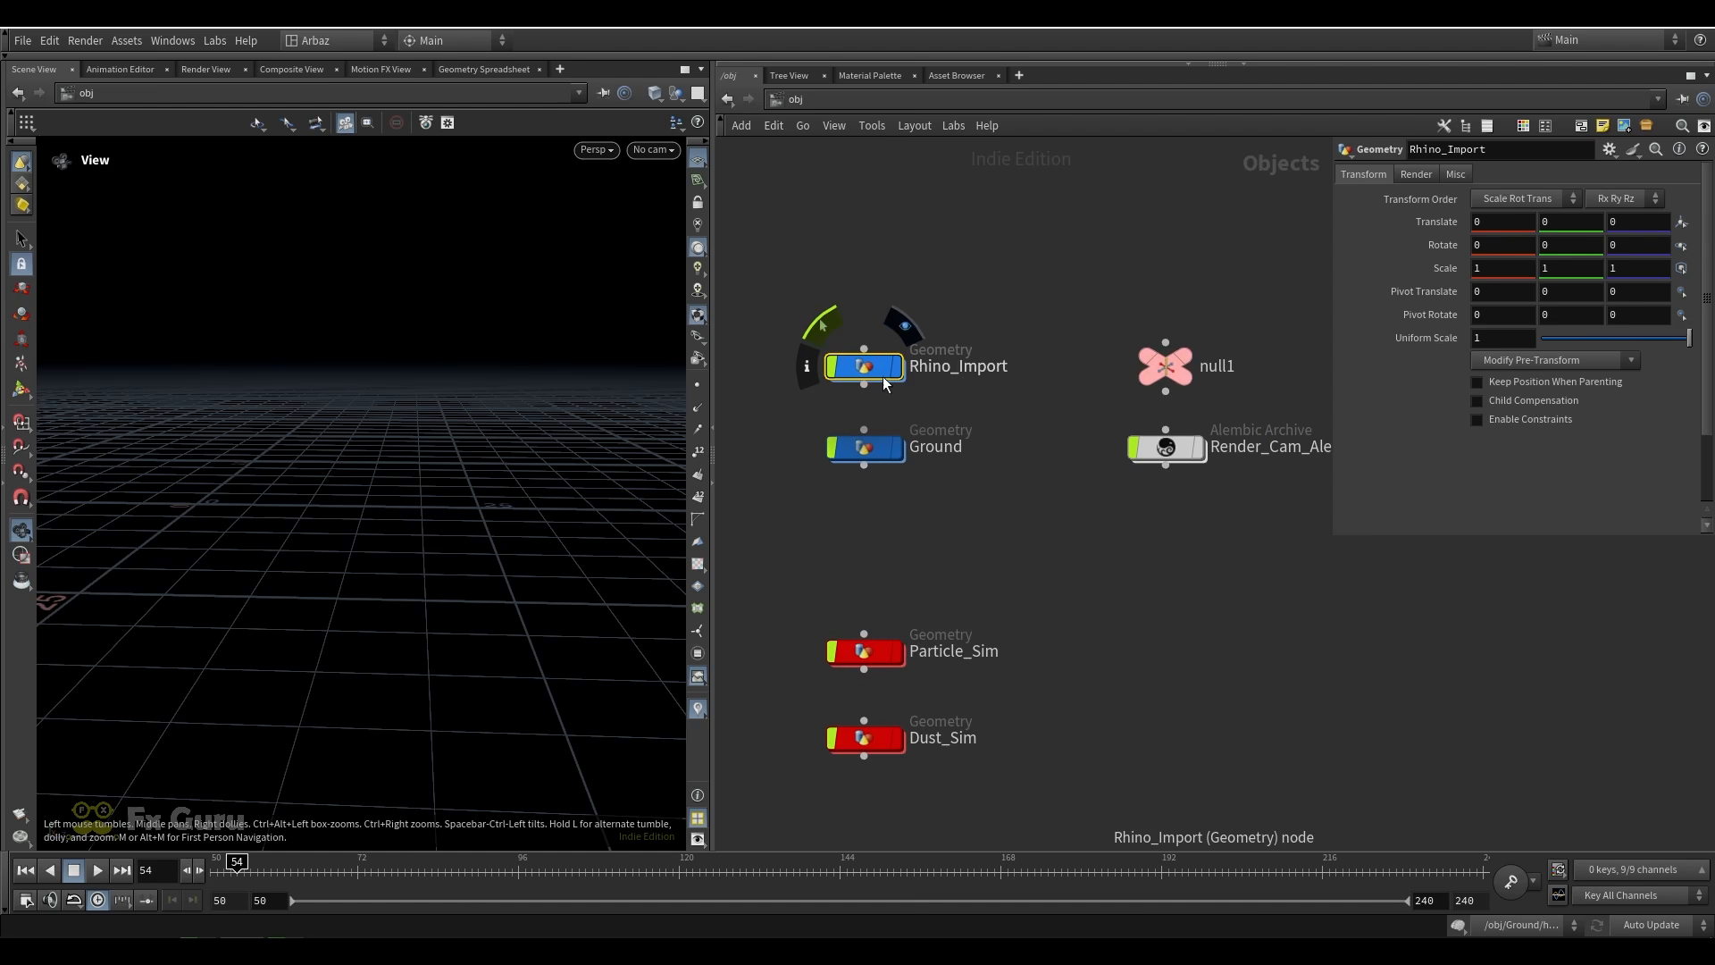
pyautogui.doubleClick(871, 371)
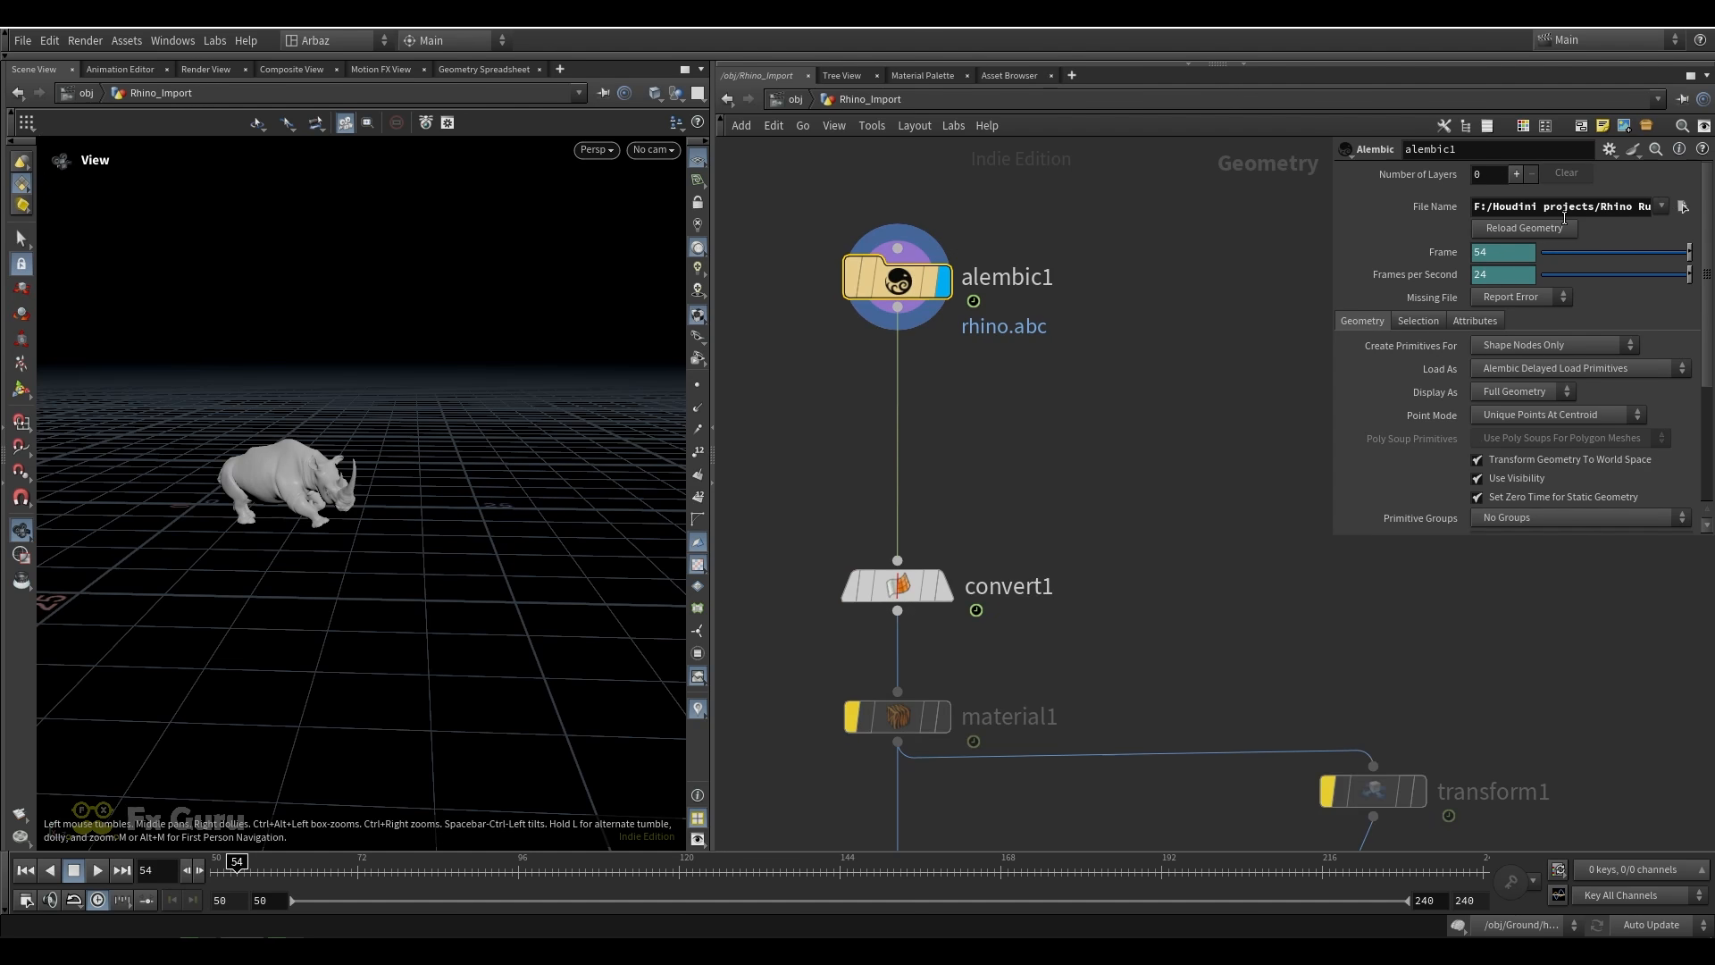
# Display the convert1 node's polygon rhino and examine its geometry info
pyautogui.moveTo(933, 449); pyautogui.dragTo(933, 354, button='middle')
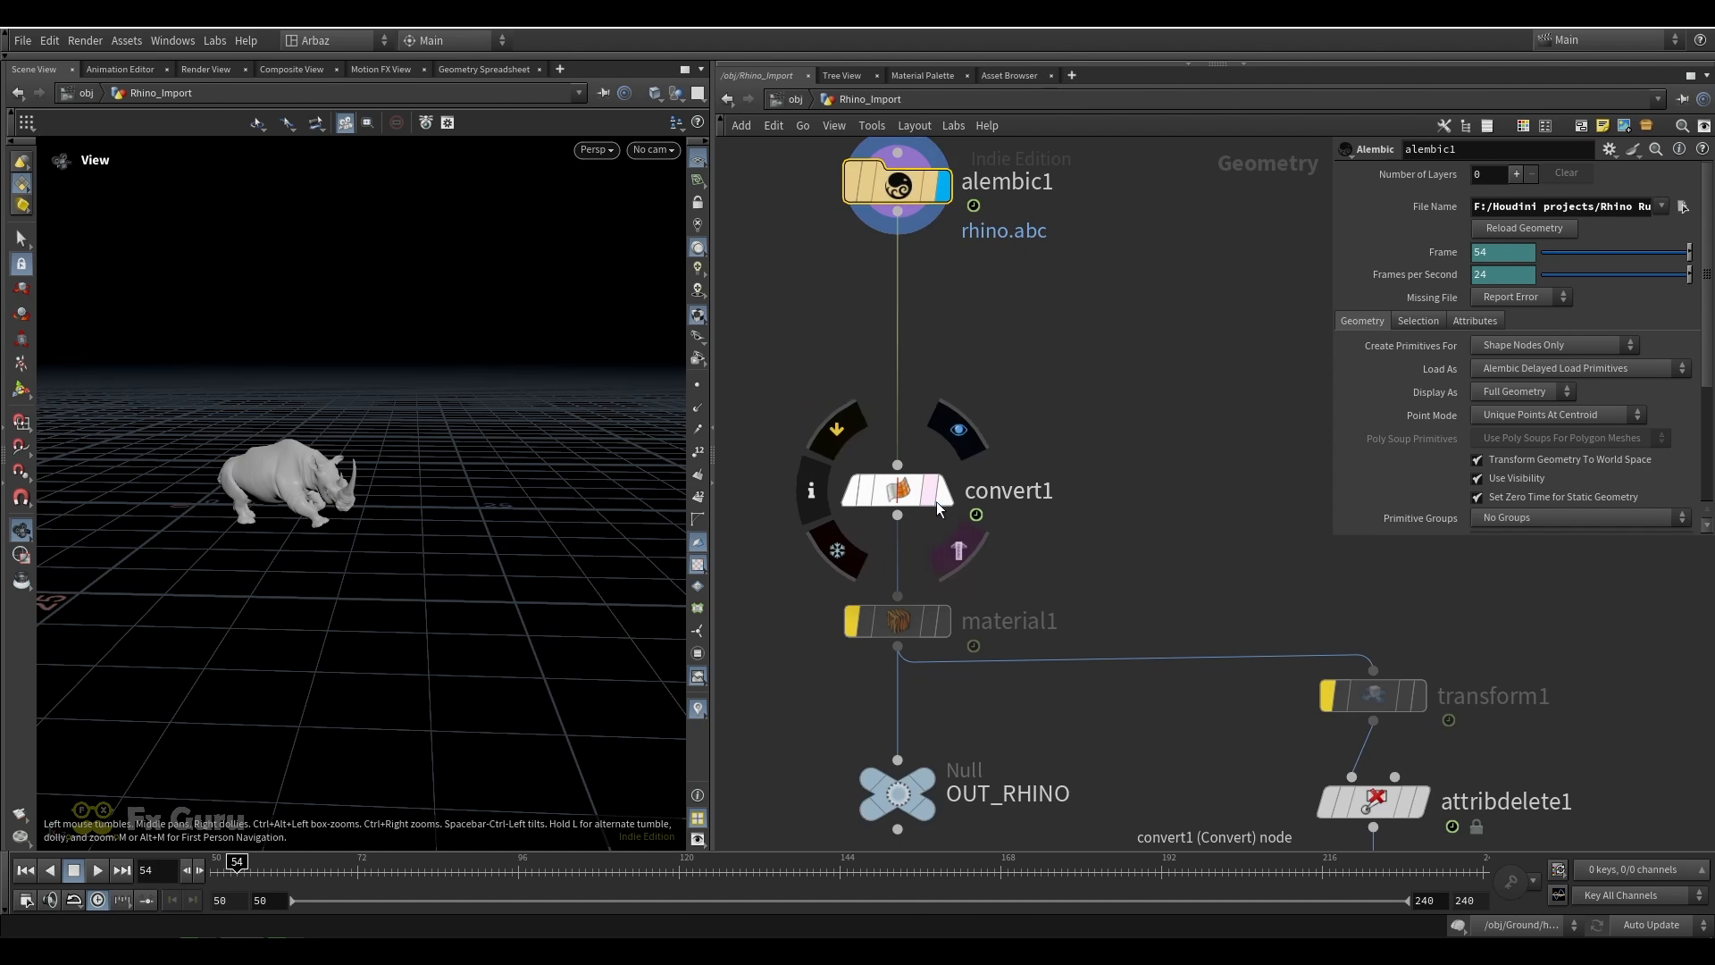
pyautogui.click(942, 497)
pyautogui.scroll(2, 227, 491)
pyautogui.scroll(2, 227, 492)
pyautogui.moveTo(227, 491); pyautogui.dragTo(393, 502)
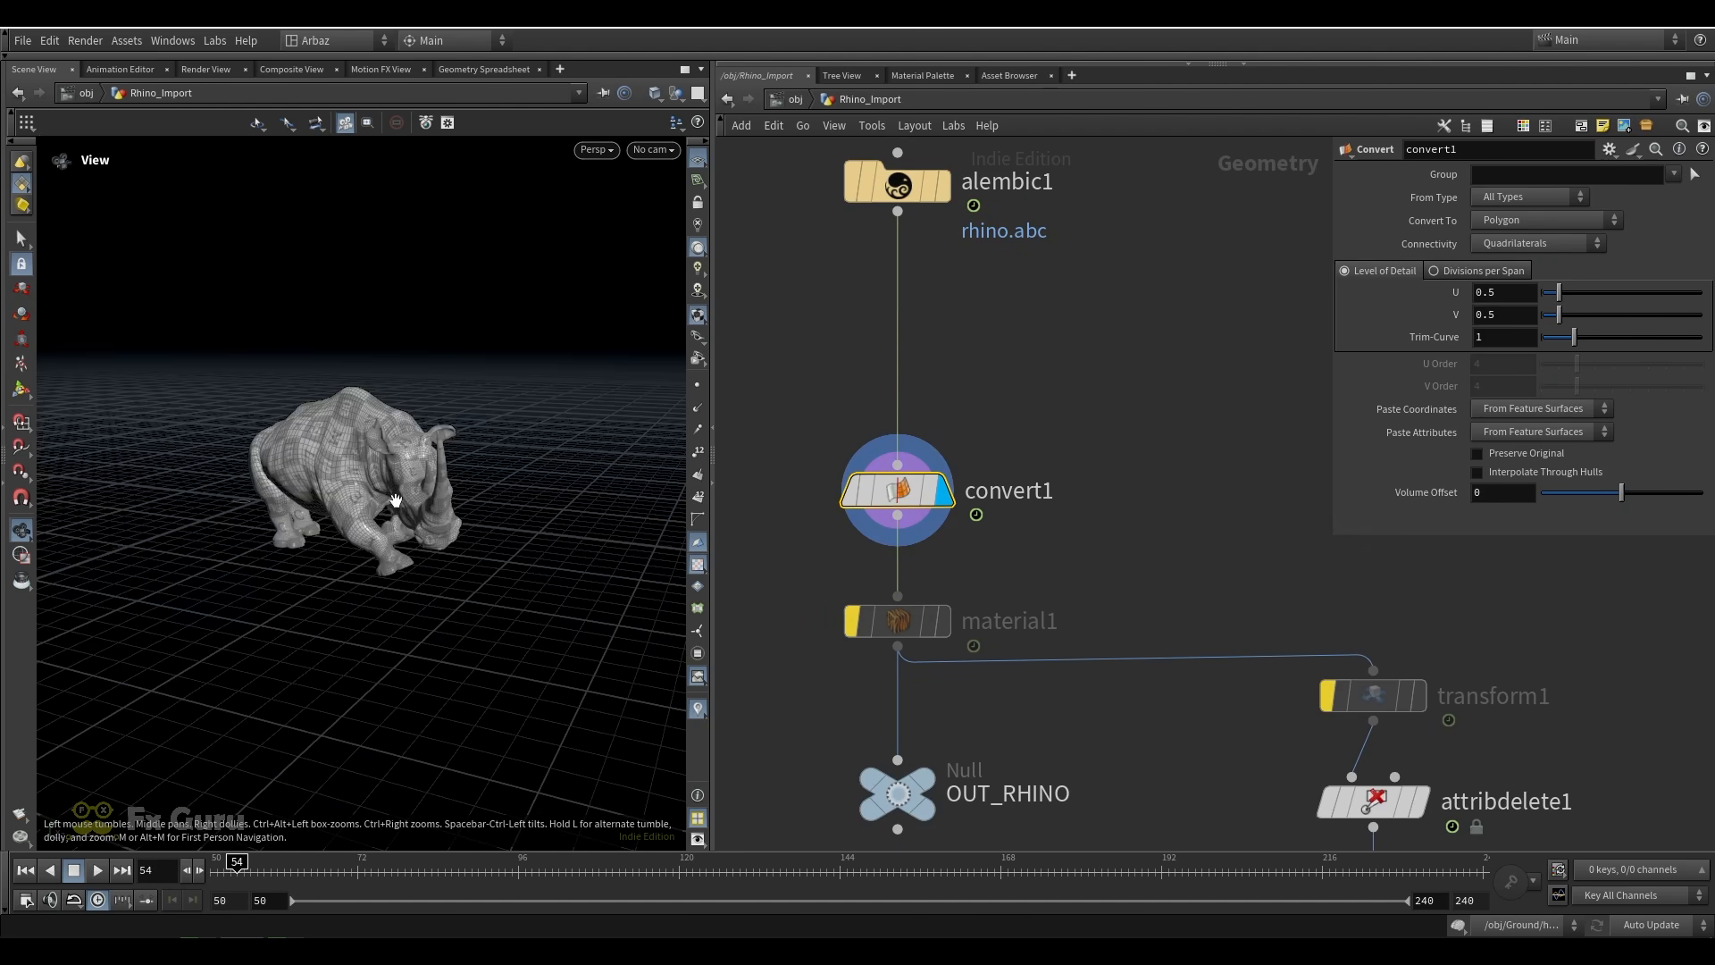
pyautogui.click(815, 490)
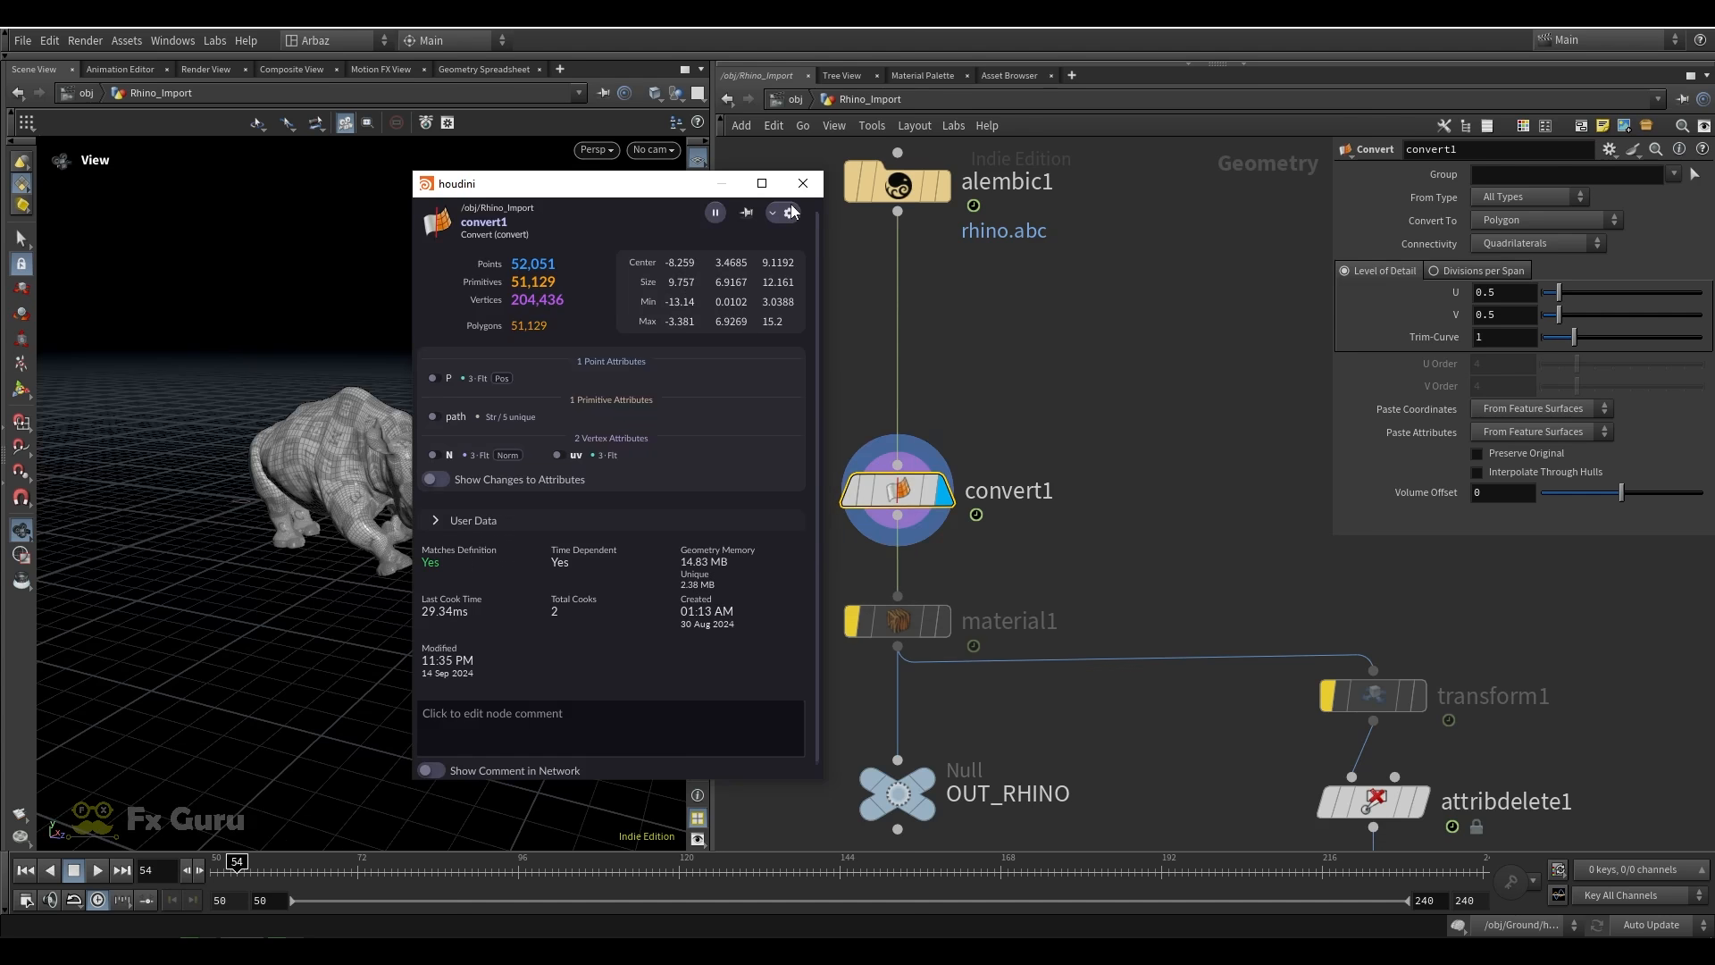
# Display attribdelete1, then move the display to the OUT_scale_Rhino null
pyautogui.moveTo(1138, 581); pyautogui.dragTo(1136, 413, button='middle')
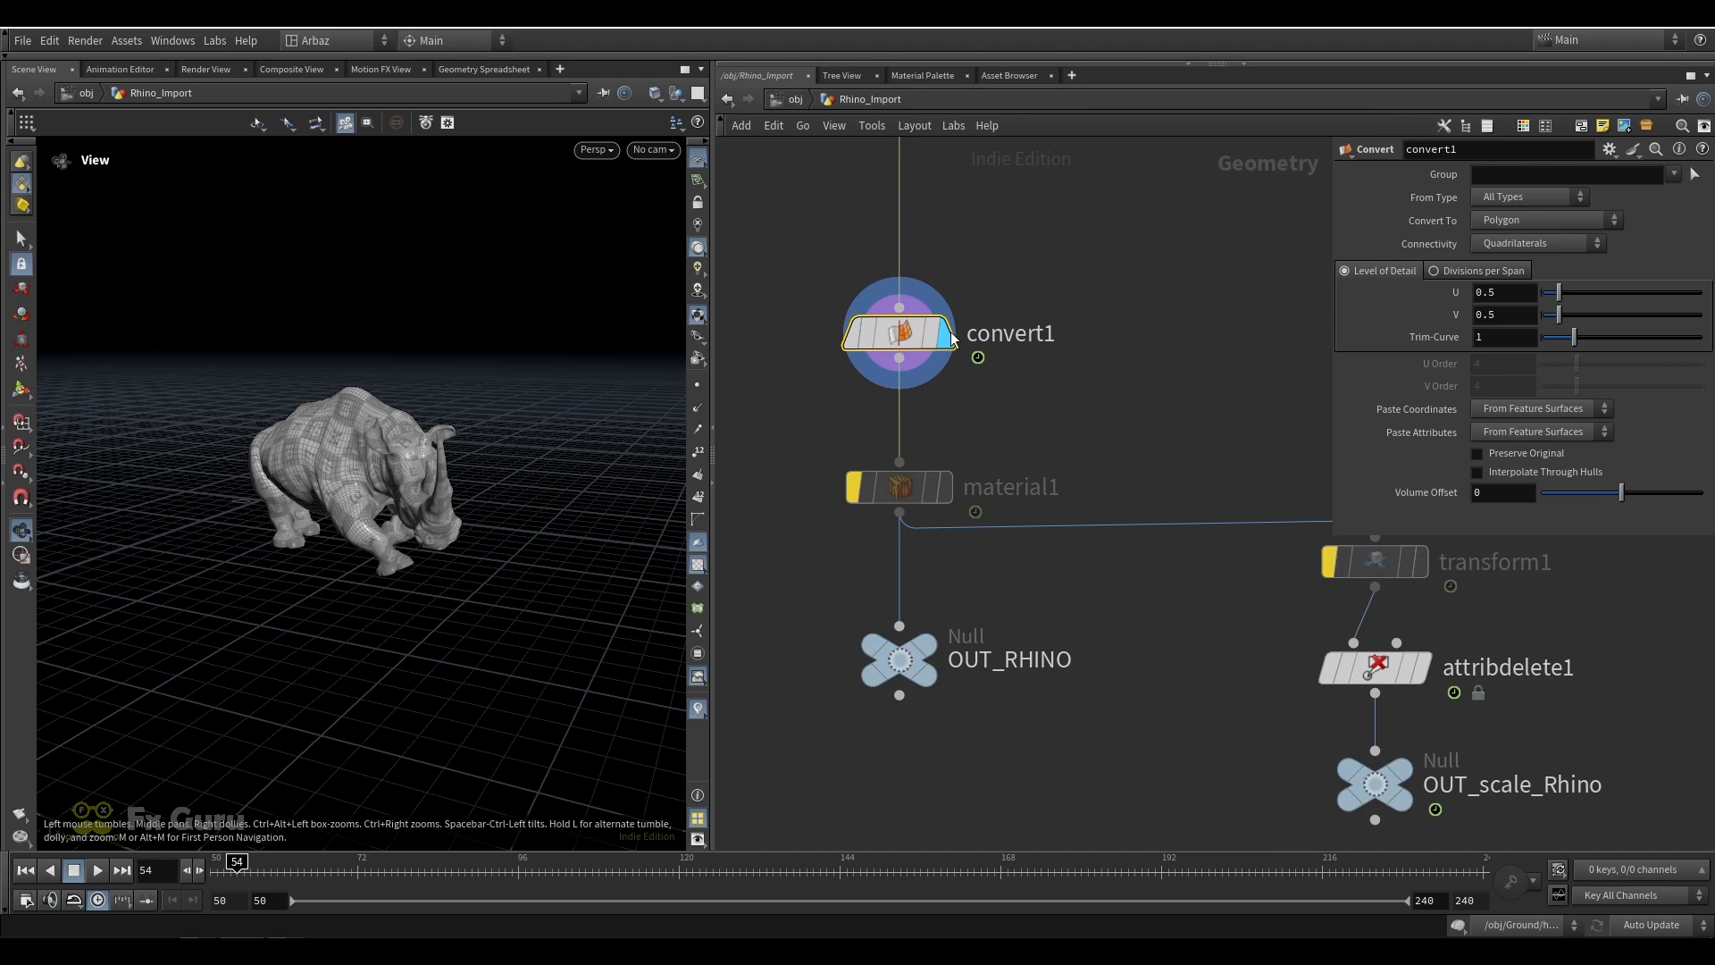
pyautogui.scroll(-3, 1003, 372)
pyautogui.moveTo(1088, 383); pyautogui.dragTo(942, 335, button='middle')
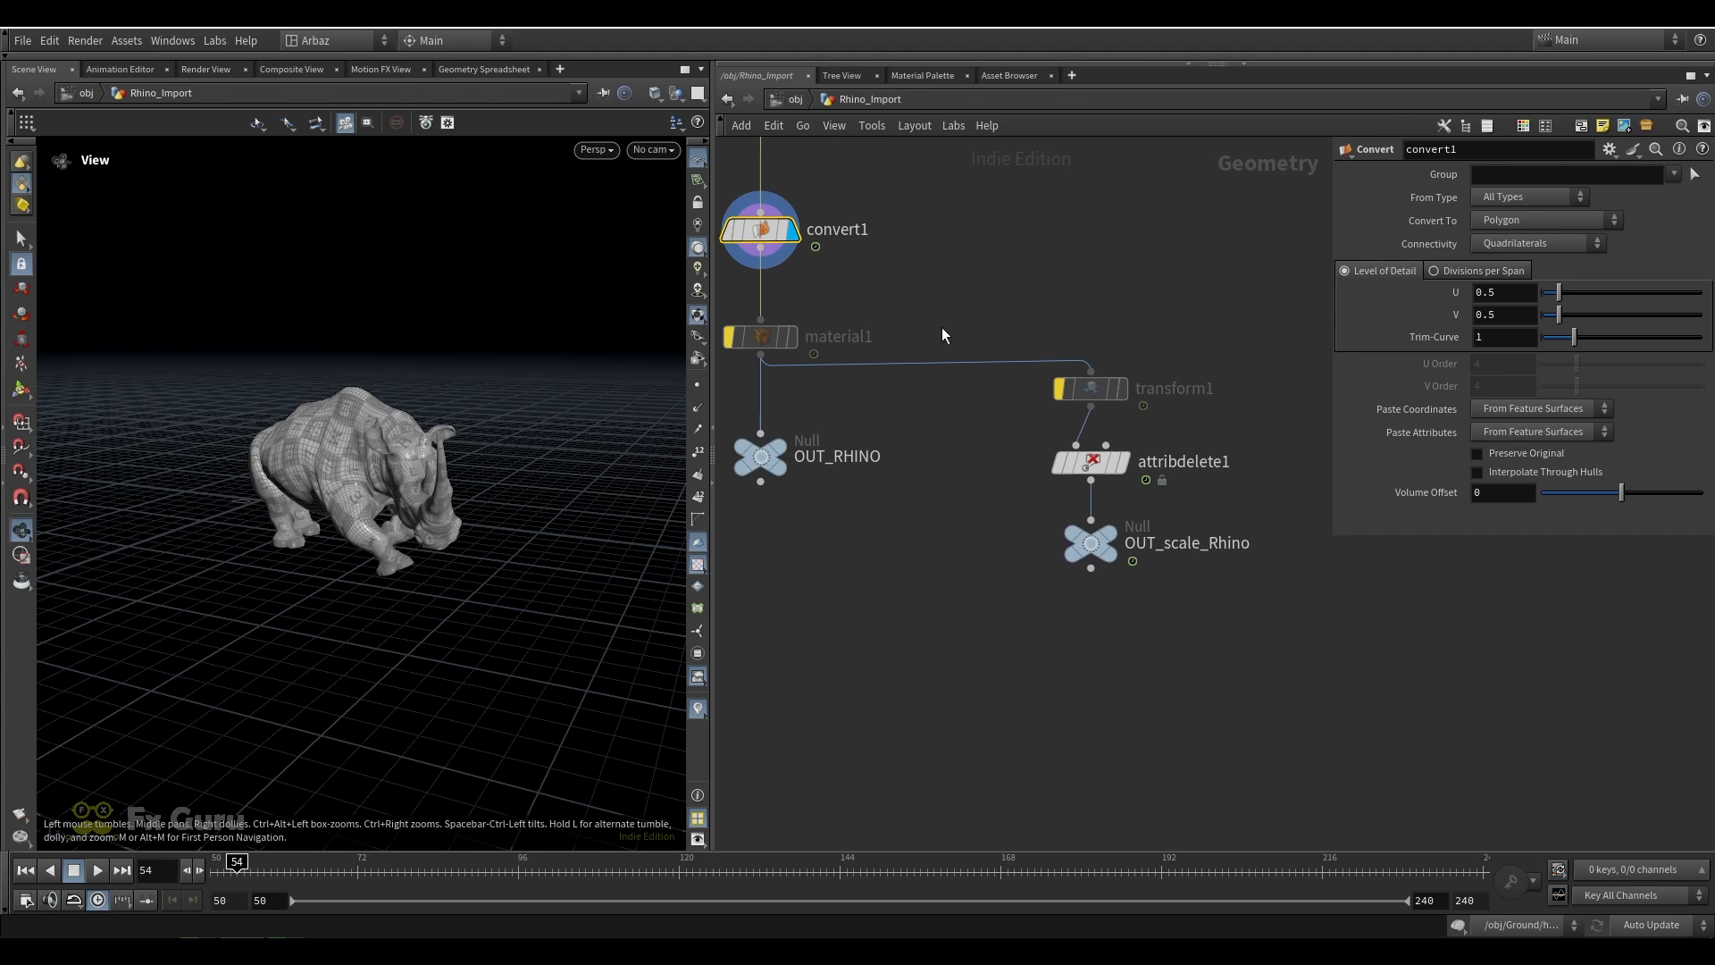
pyautogui.moveTo(845, 421); pyautogui.dragTo(892, 422, button='middle')
pyautogui.click(1166, 464)
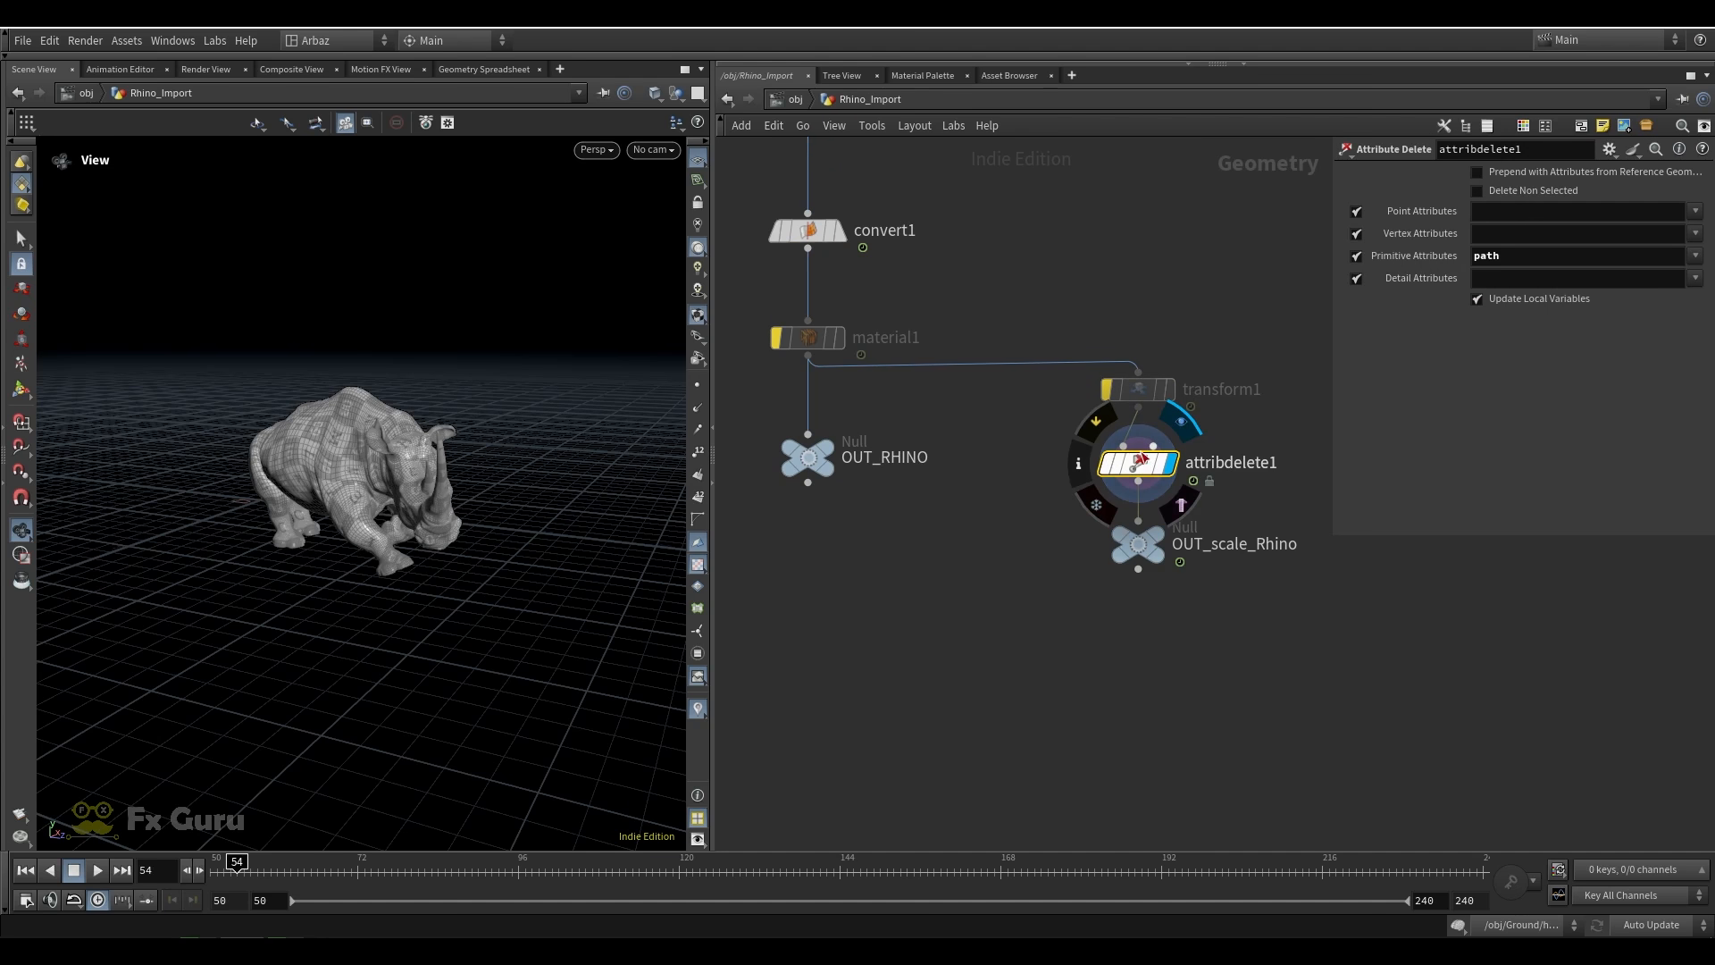
pyautogui.click(1162, 544)
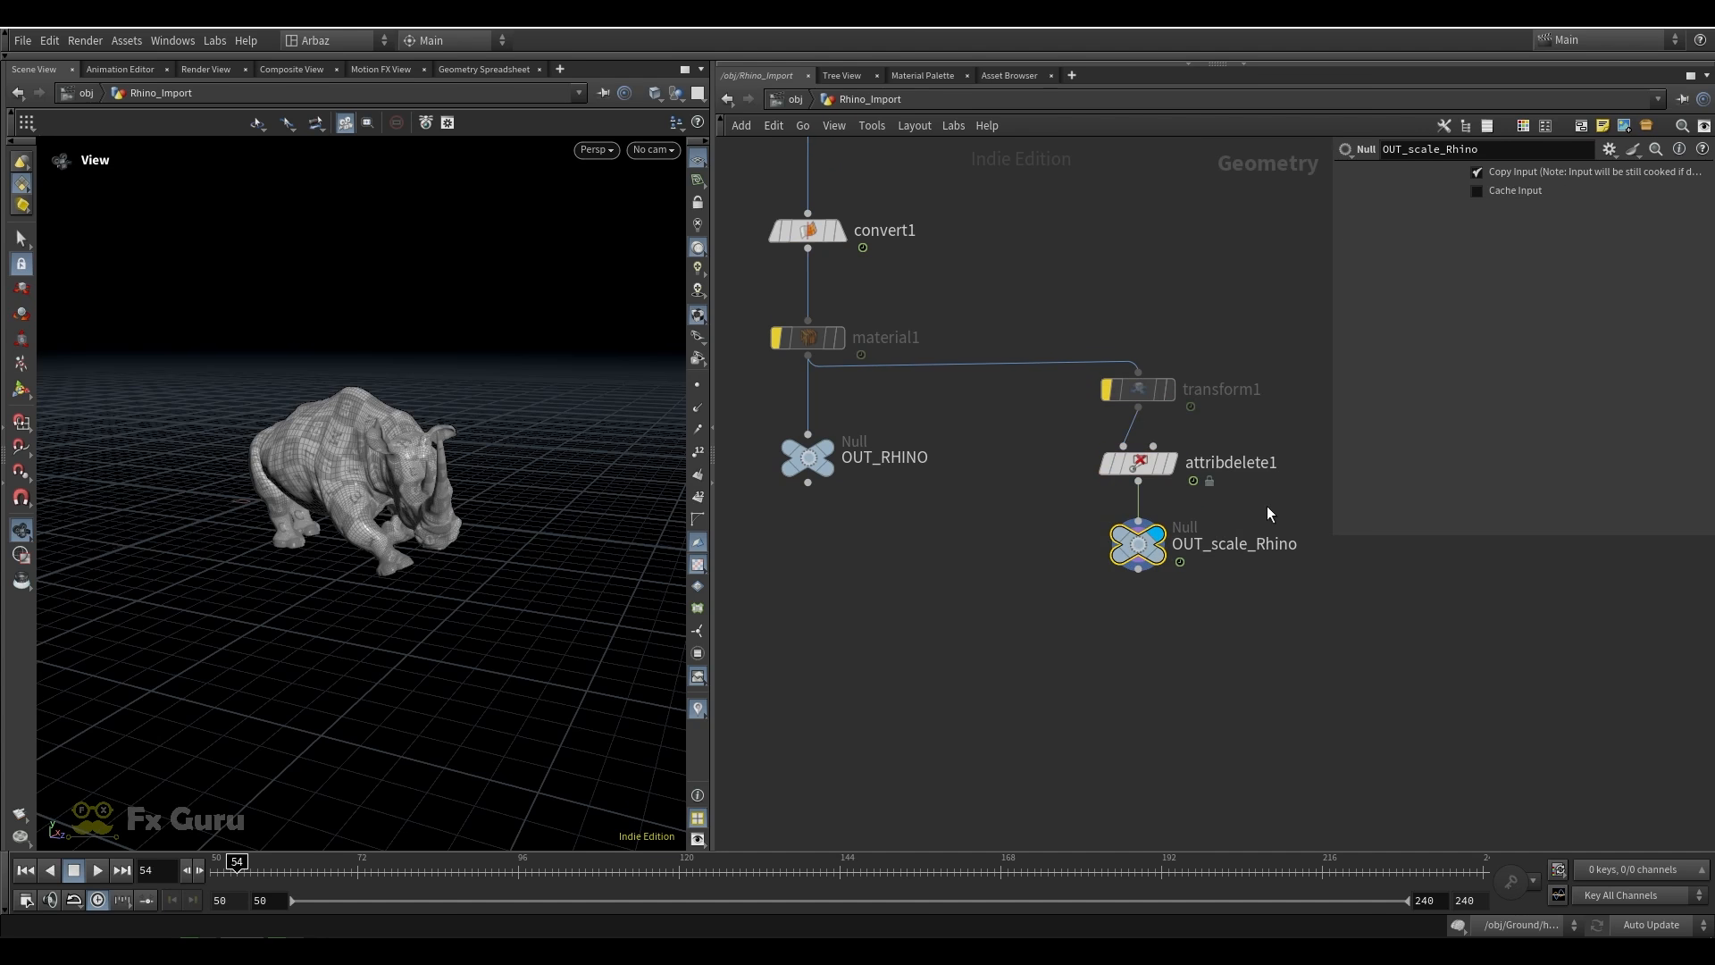
# Activate the transform1 scaling node and compare the rhino's size with the node bypassed and active
pyautogui.click(1100, 351)
pyautogui.moveTo(1233, 345); pyautogui.dragTo(1009, 407)
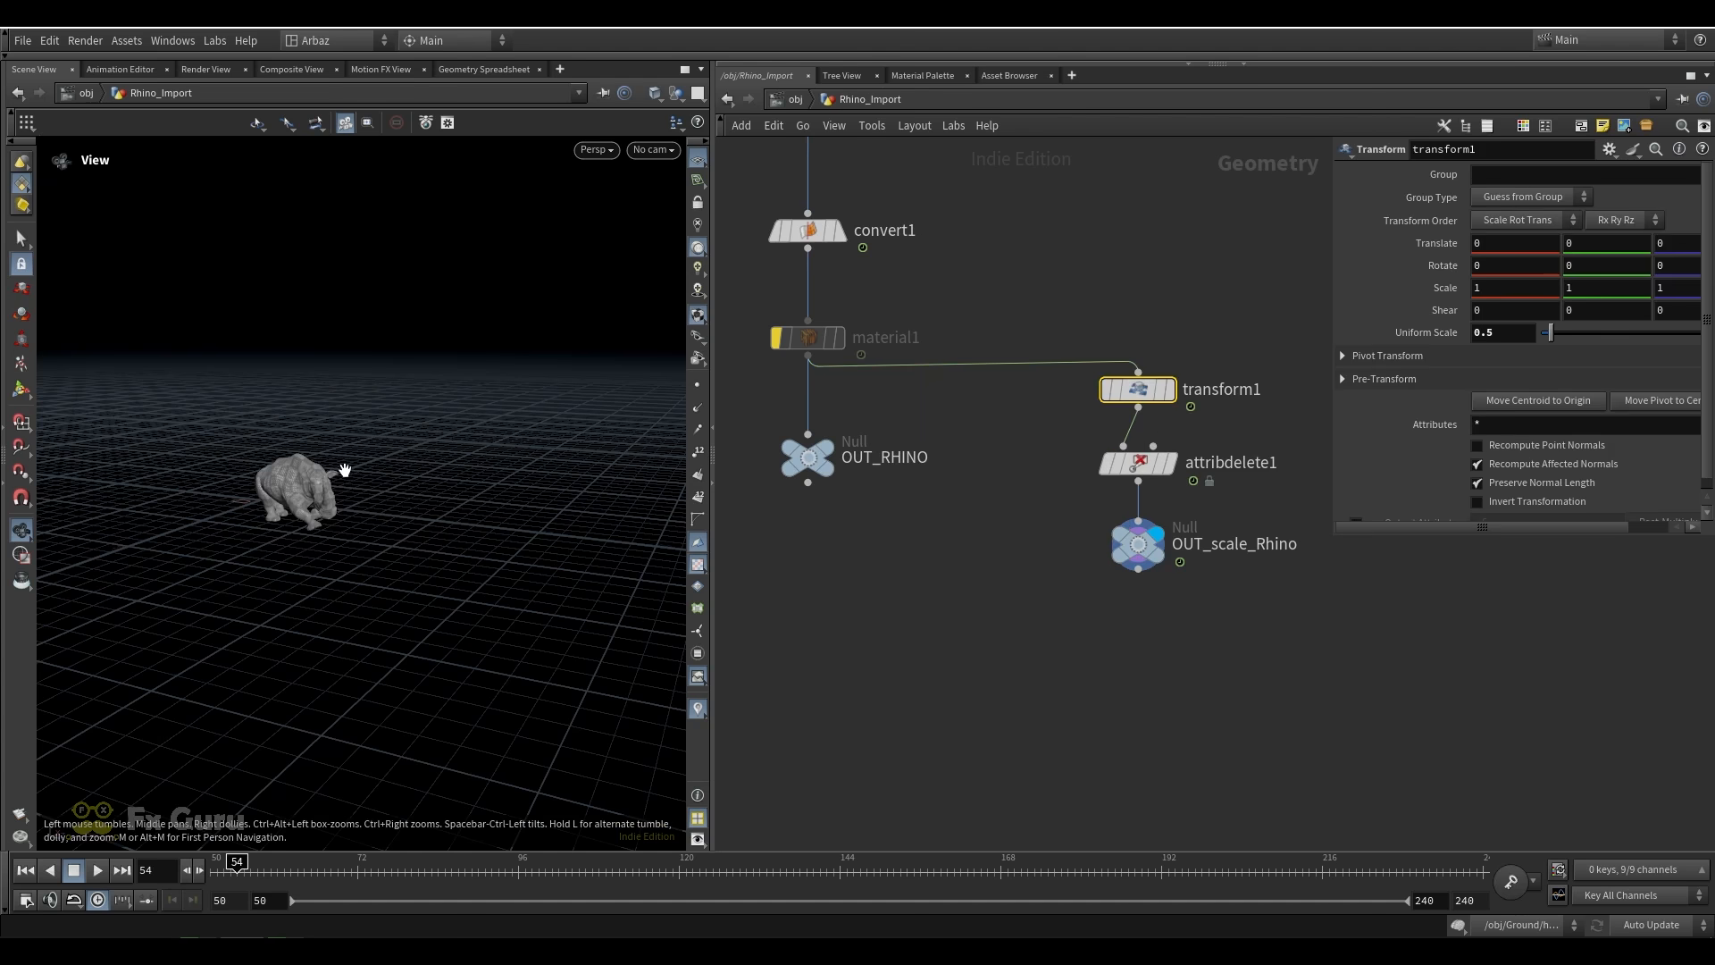
pyautogui.hotkey('space', 'g')
pyautogui.moveTo(311, 489)
pyautogui.mouseDown()
pyautogui.moveTo(544, 475)
pyautogui.moveTo(298, 452)
pyautogui.moveTo(276, 479)
pyautogui.moveTo(323, 479)
pyautogui.mouseUp()
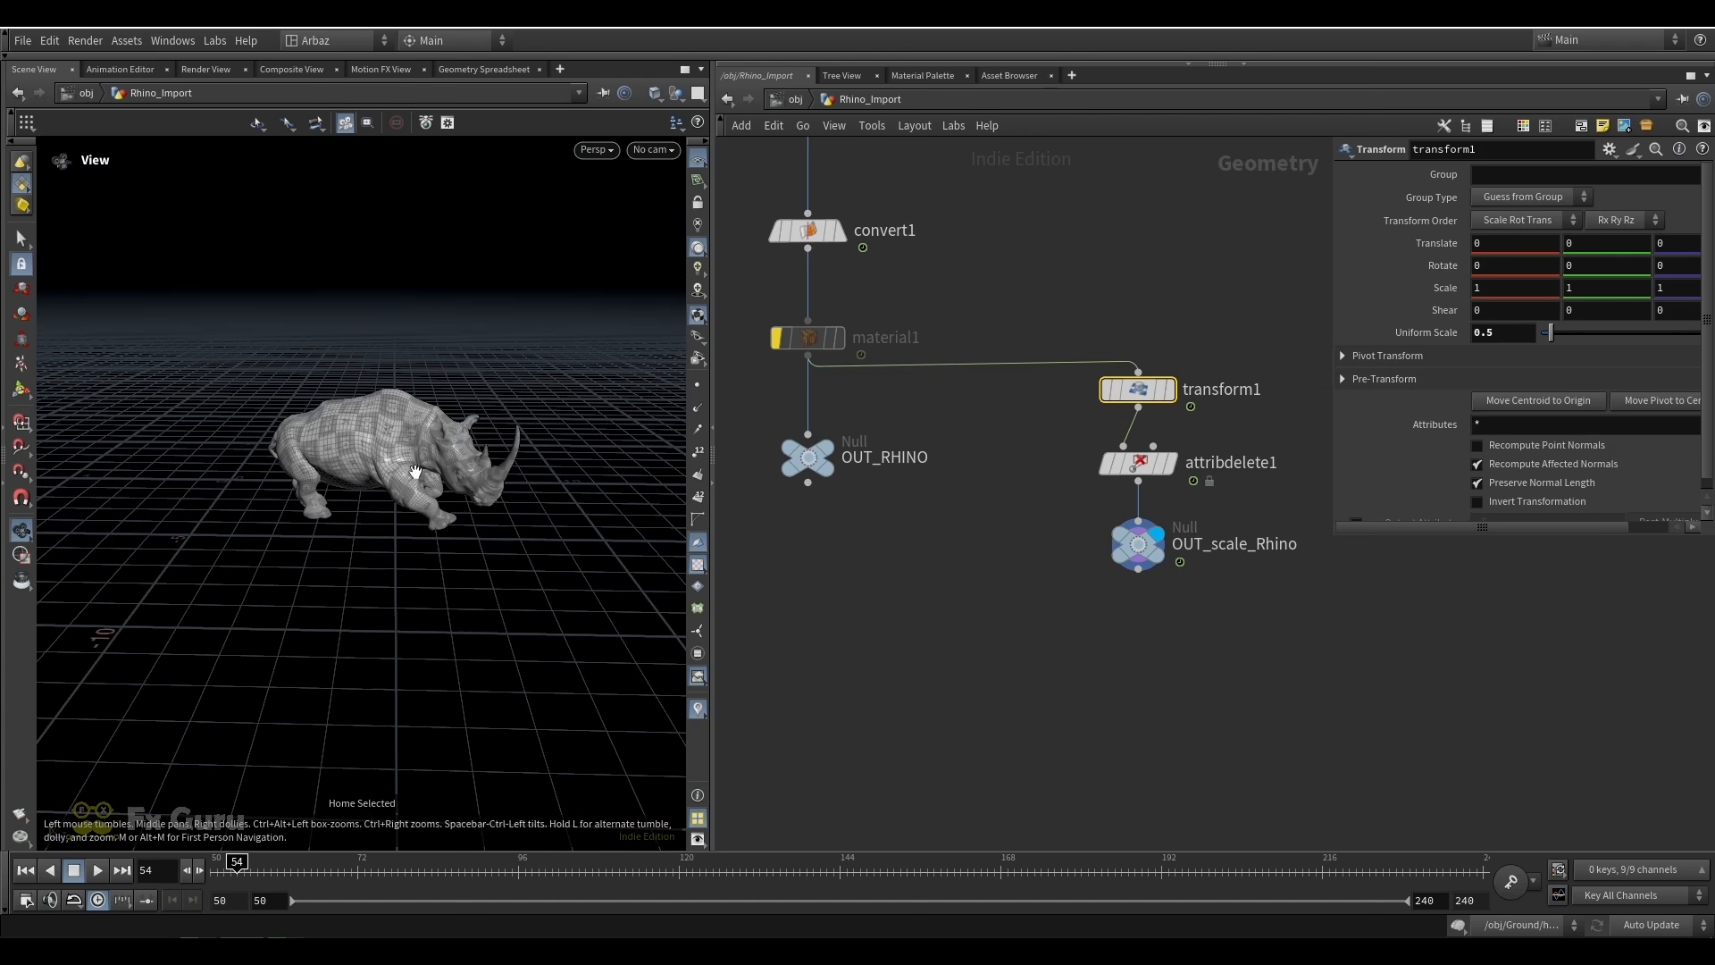
pyautogui.click(1101, 357)
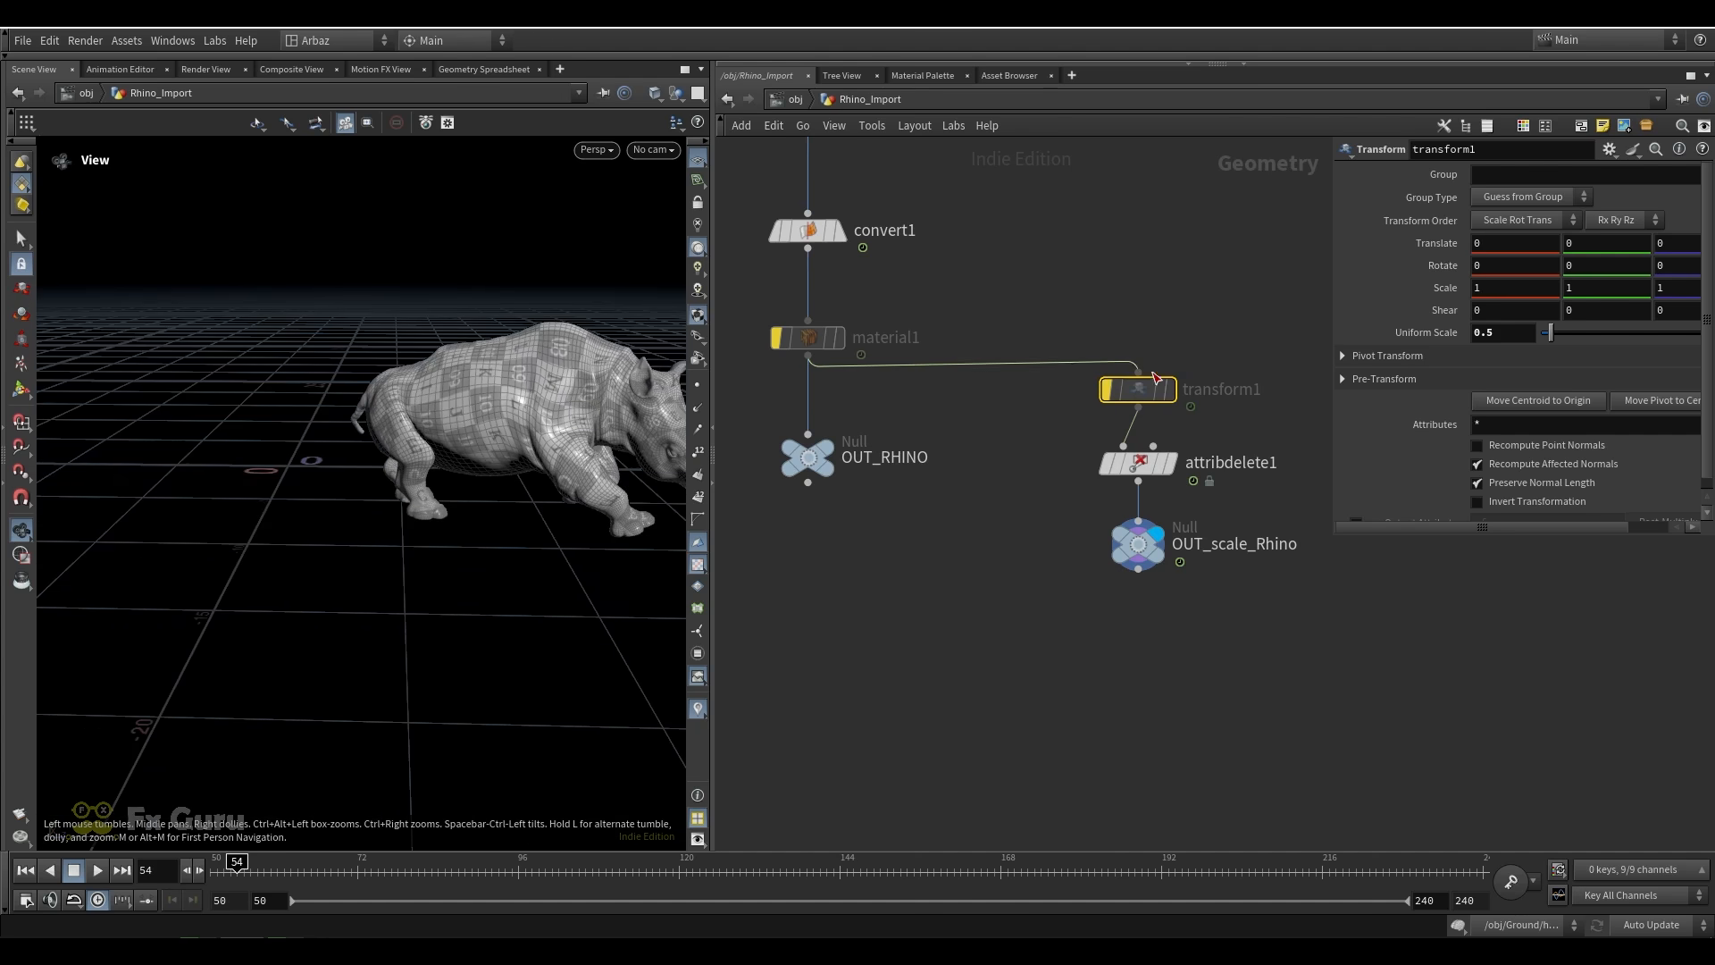
pyautogui.click(1102, 360)
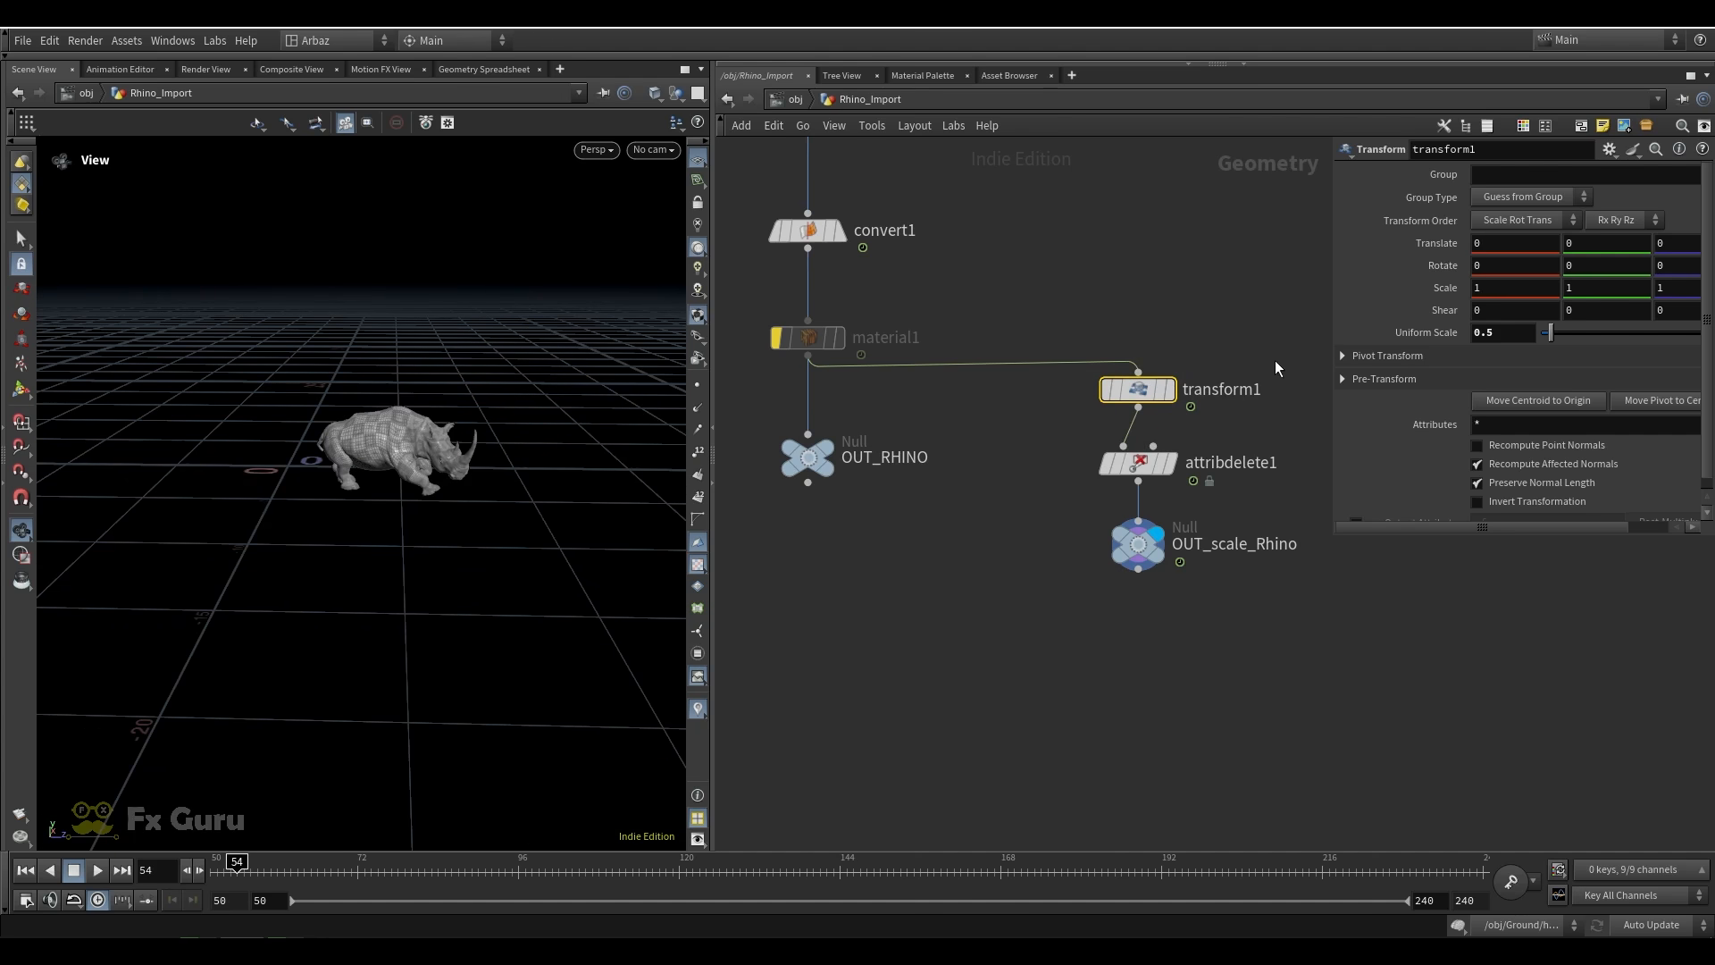
# Return to the object level and look through the Render_Cam_vShape1 camera at frame 50
pyautogui.moveTo(1275, 368); pyautogui.dragTo(1173, 341, button='middle')
pyautogui.click(881, 200)
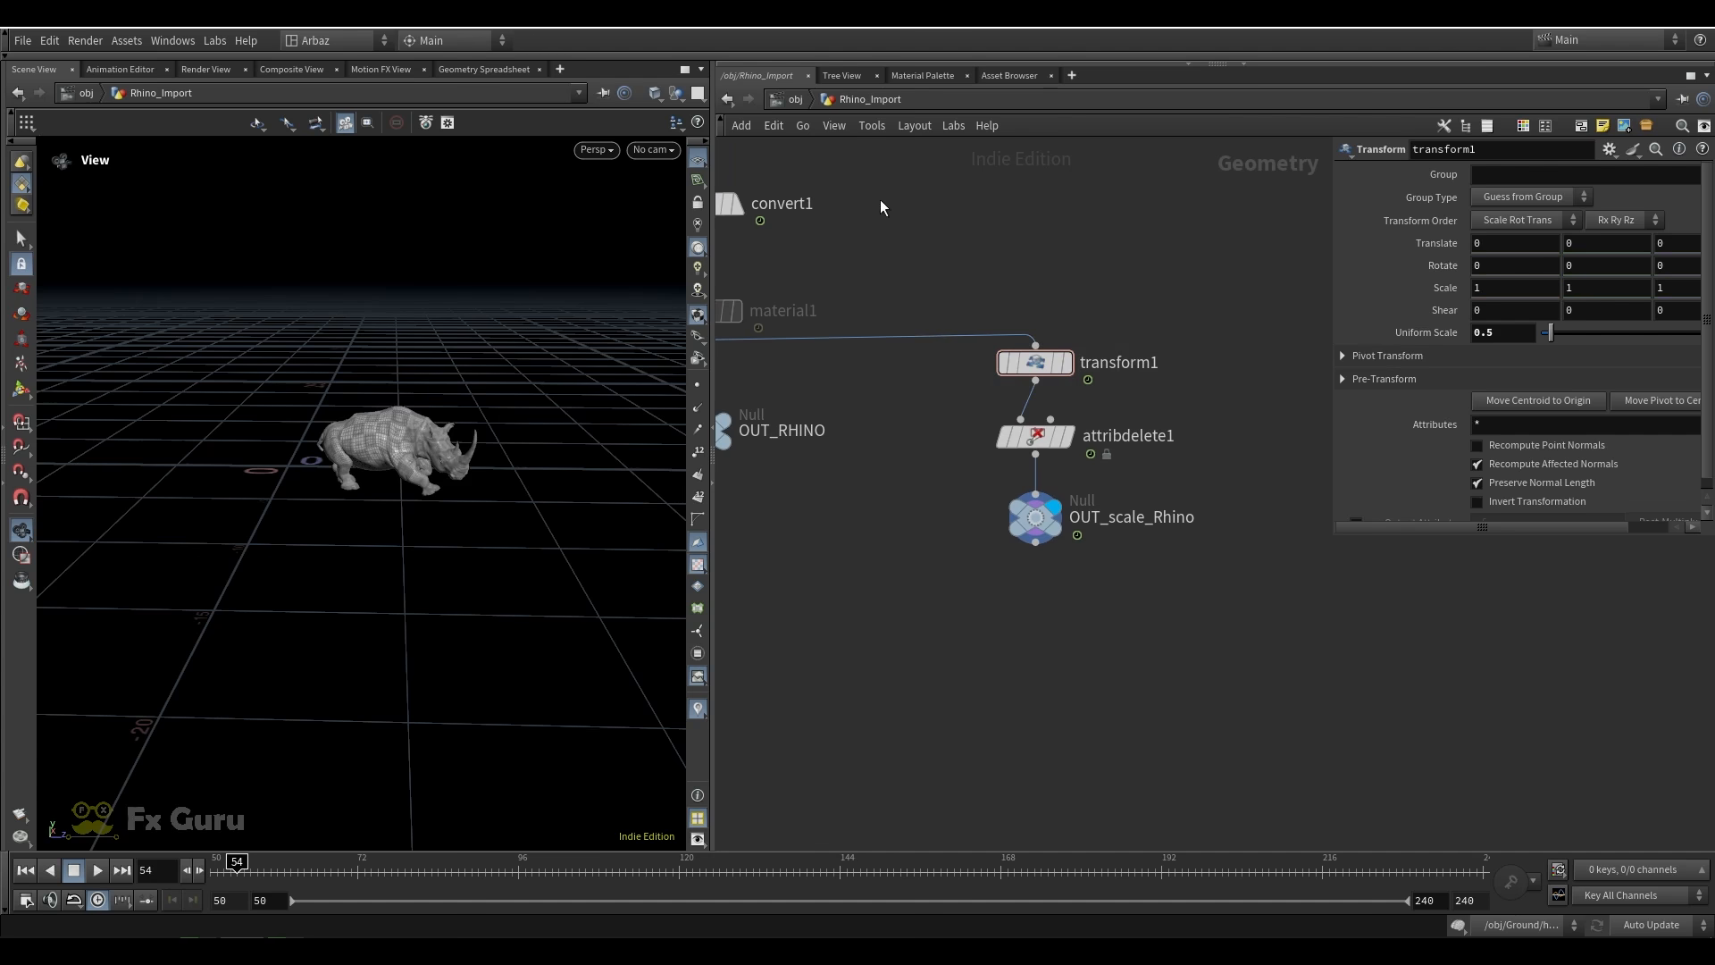
pyautogui.click(795, 98)
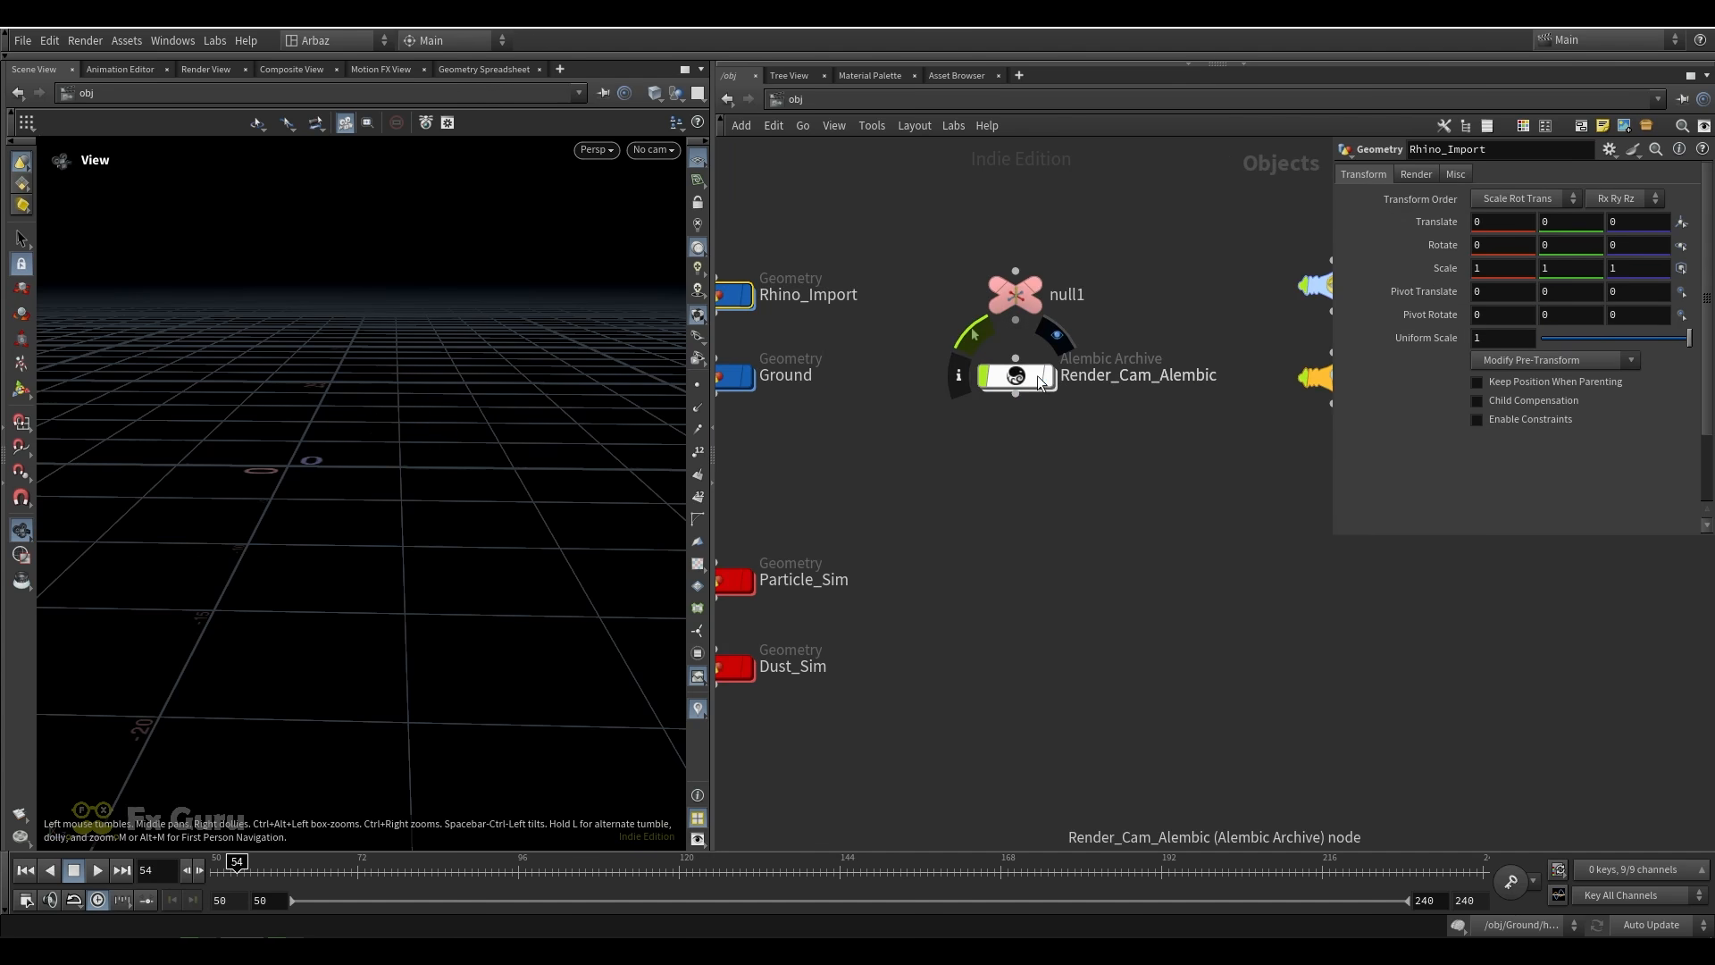
pyautogui.click(655, 150)
pyautogui.click(678, 231)
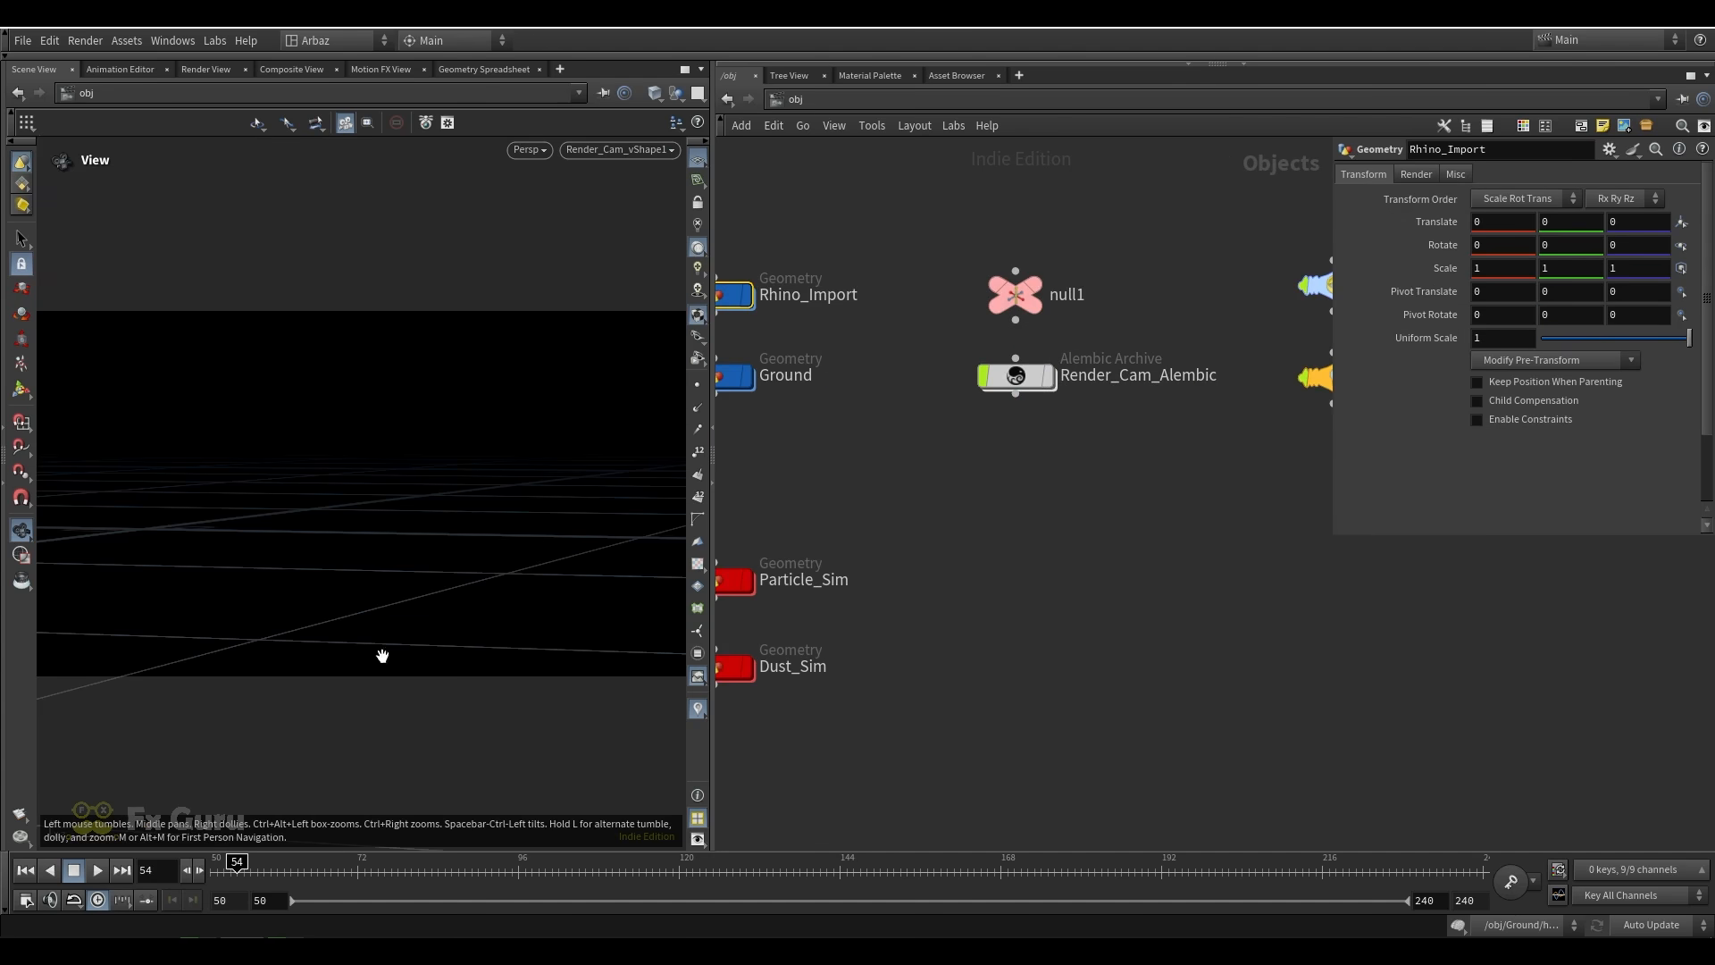
pyautogui.moveTo(256, 863); pyautogui.dragTo(728, 862)
pyautogui.hotkey('ctrl', 'Up')
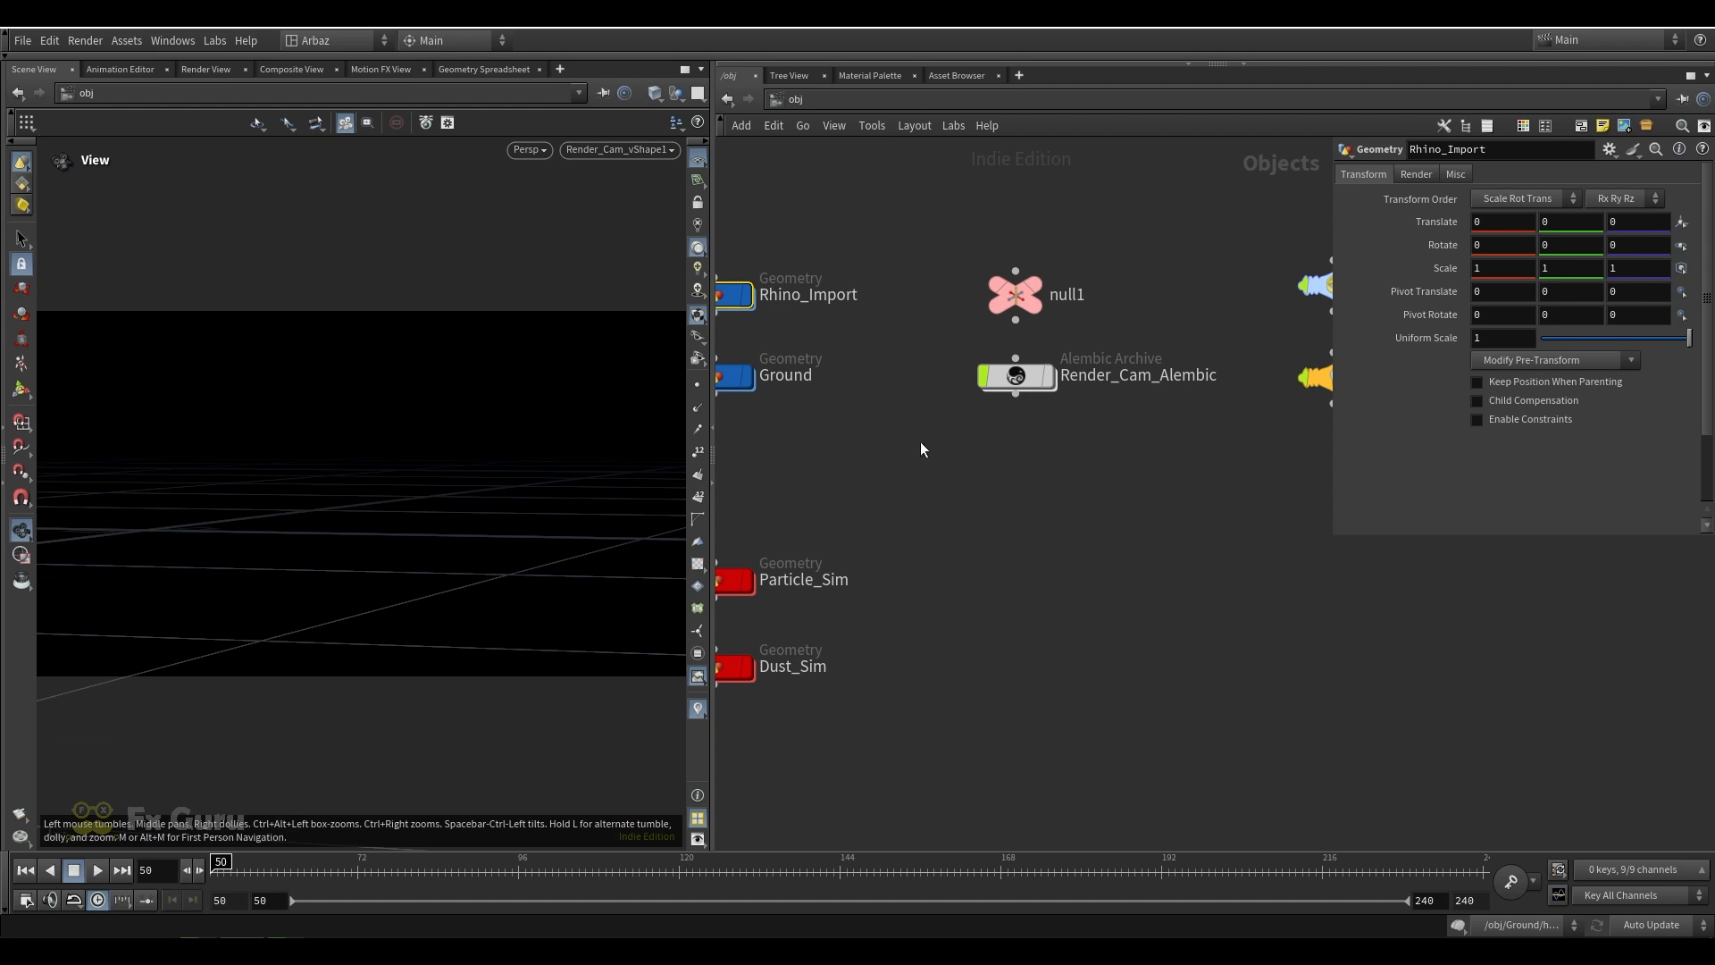
# Parent Render_Cam_Alembic to null1 and show null1's transform parameters
pyautogui.moveTo(869, 396); pyautogui.dragTo(897, 406, button='middle')
pyautogui.moveTo(1043, 331); pyautogui.dragTo(1043, 377)
pyautogui.click(1043, 305)
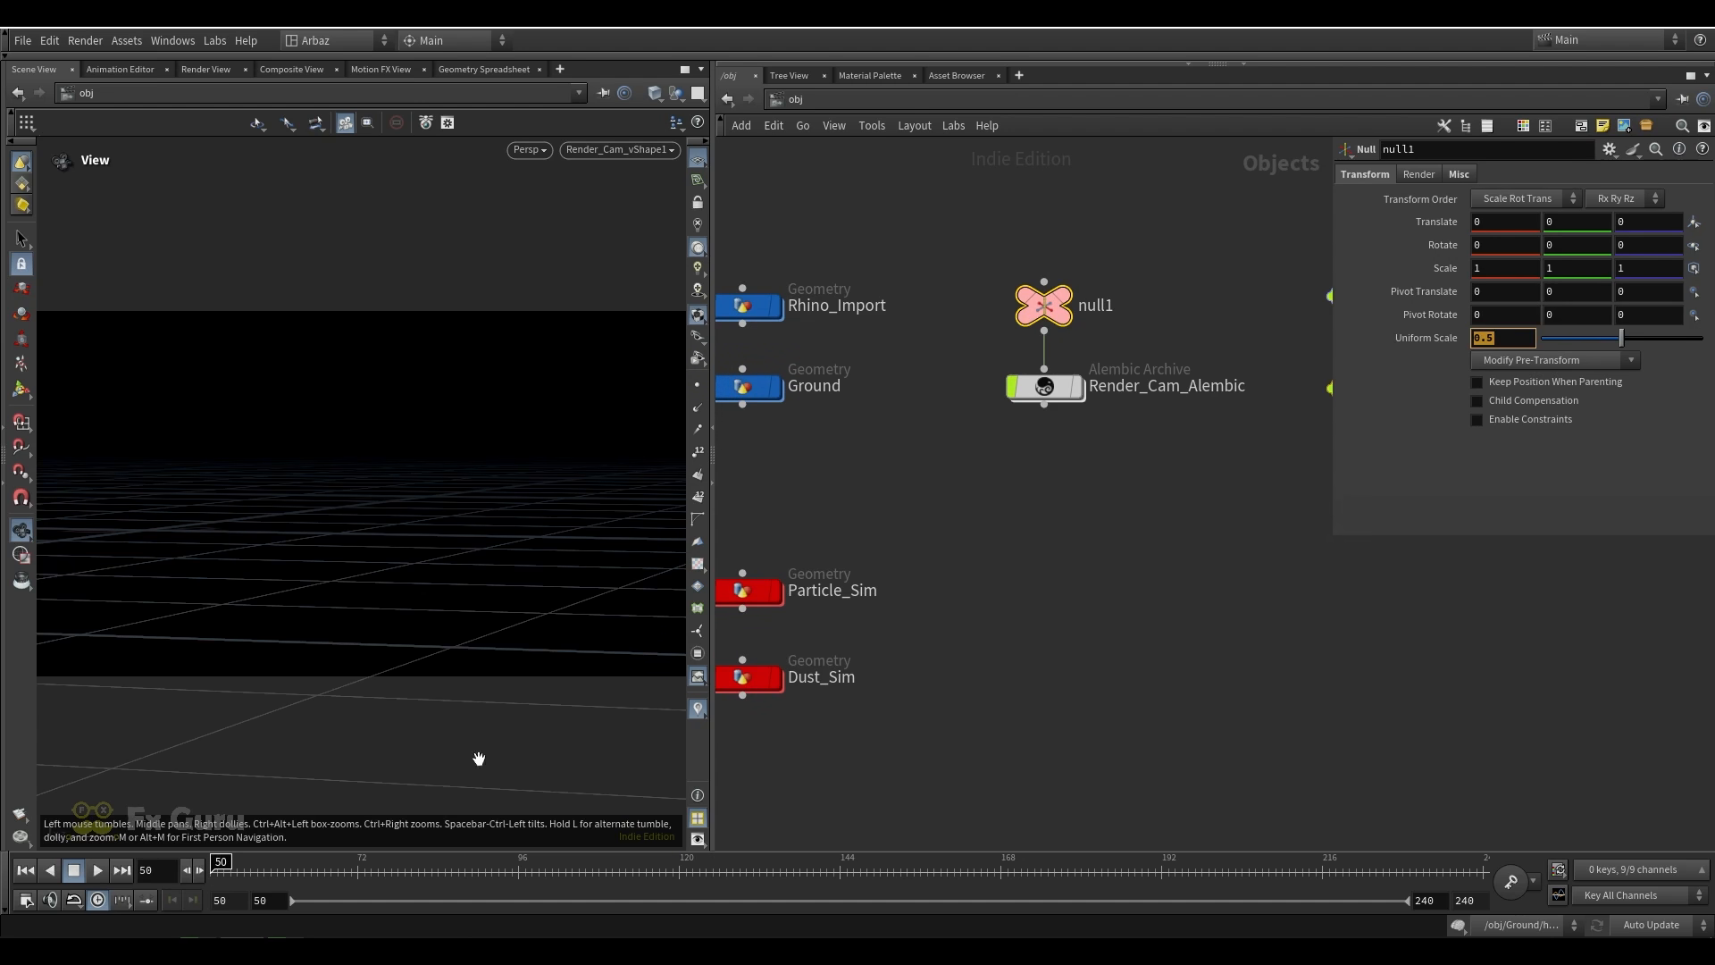
# Show the Rhino_Import object in the camera view and scrub the opening frames of its animation
pyautogui.click(775, 307)
pyautogui.moveTo(927, 377); pyautogui.dragTo(1033, 396, button='middle')
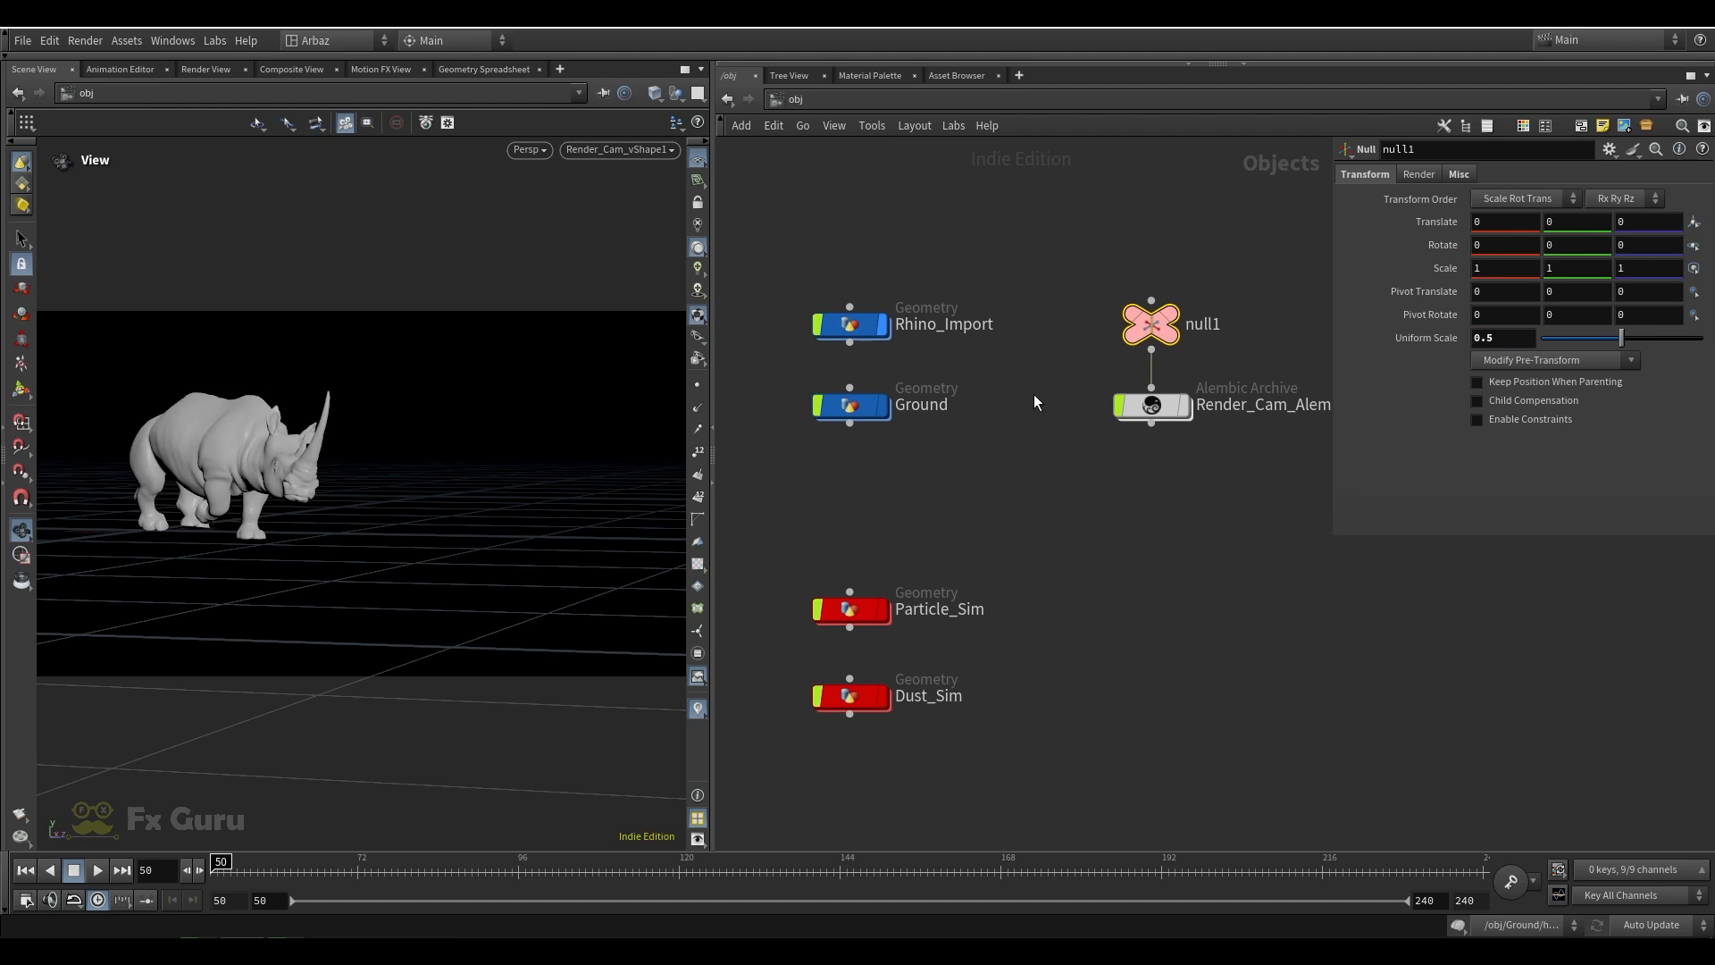
pyautogui.click(1034, 396)
pyautogui.moveTo(232, 868)
pyautogui.mouseDown()
pyautogui.moveTo(844, 858)
pyautogui.moveTo(215, 857)
pyautogui.mouseUp()
pyautogui.moveTo(977, 380); pyautogui.dragTo(986, 336, button='middle')
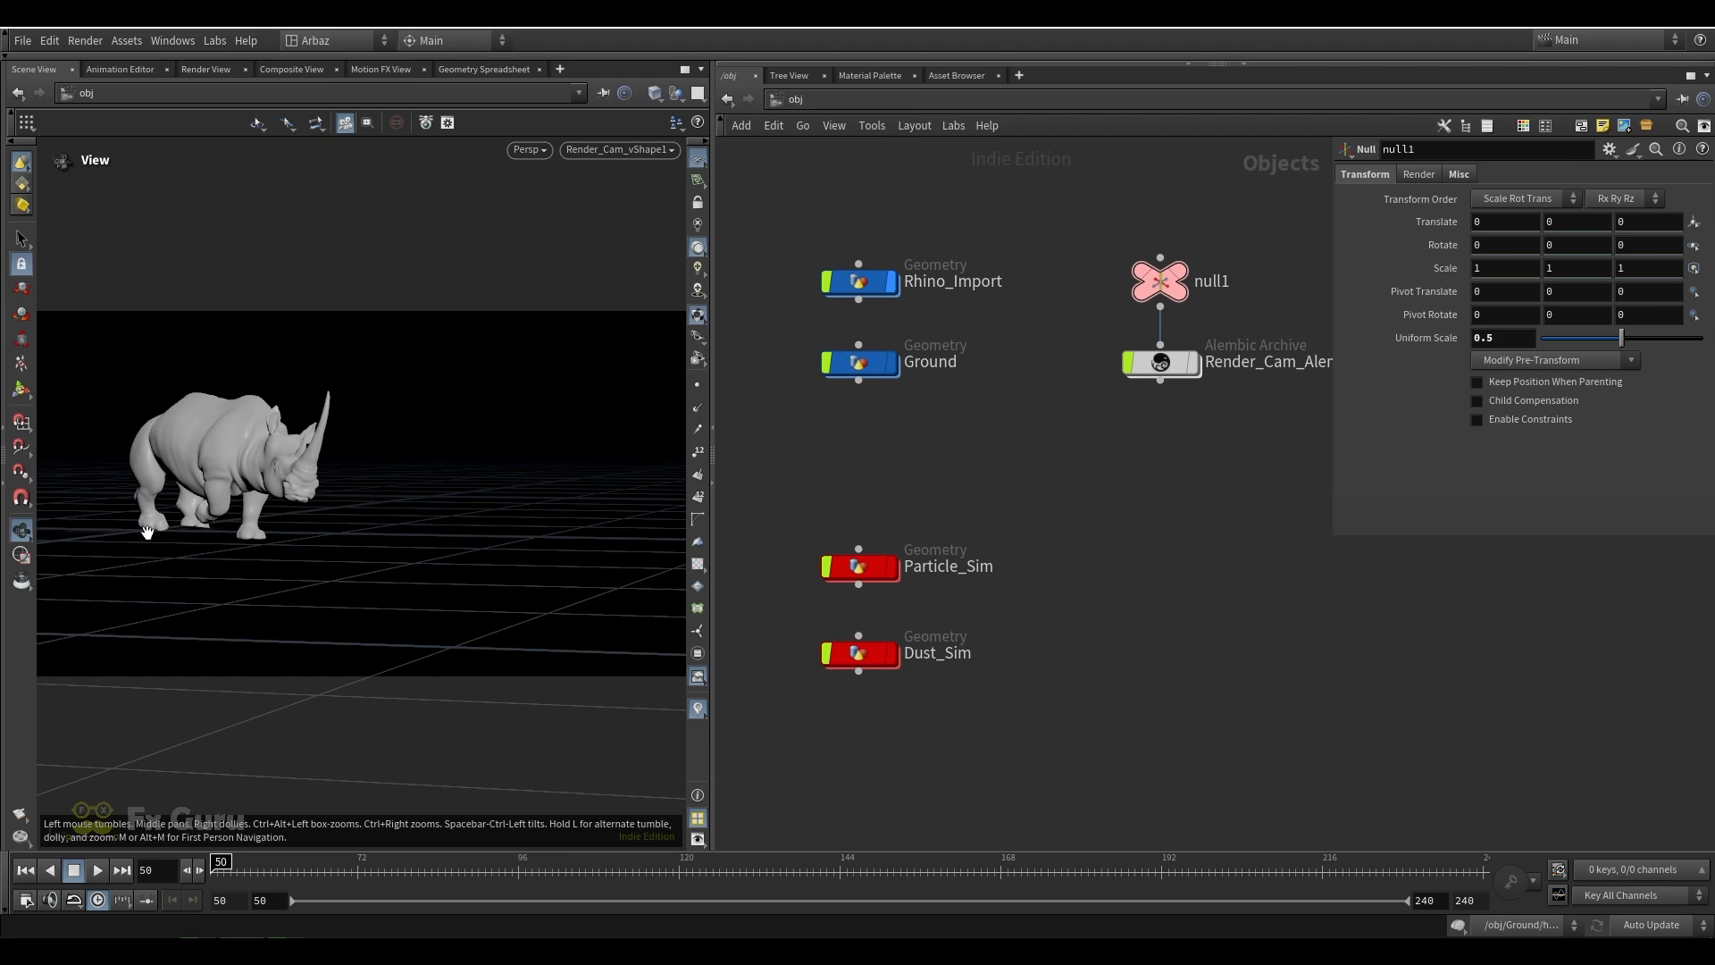
# Hide Rhino_Import and open the Ground geometry network
pyautogui.click(892, 284)
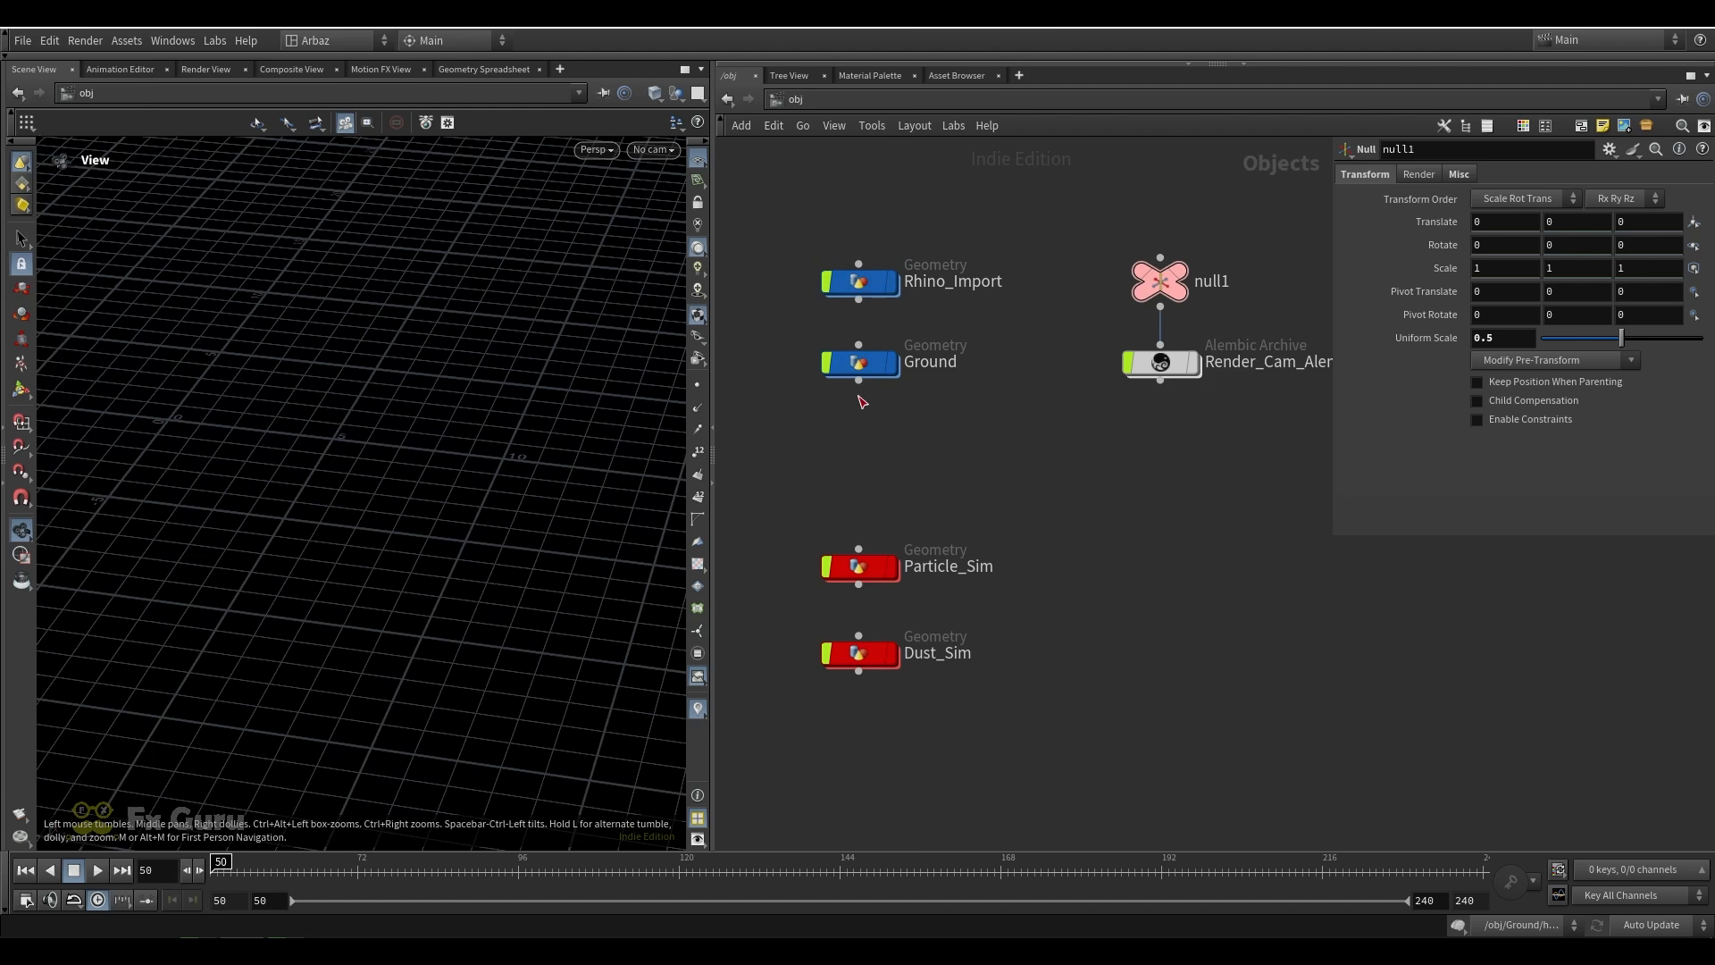
pyautogui.doubleClick(858, 362)
pyautogui.scroll(5, 935, 298)
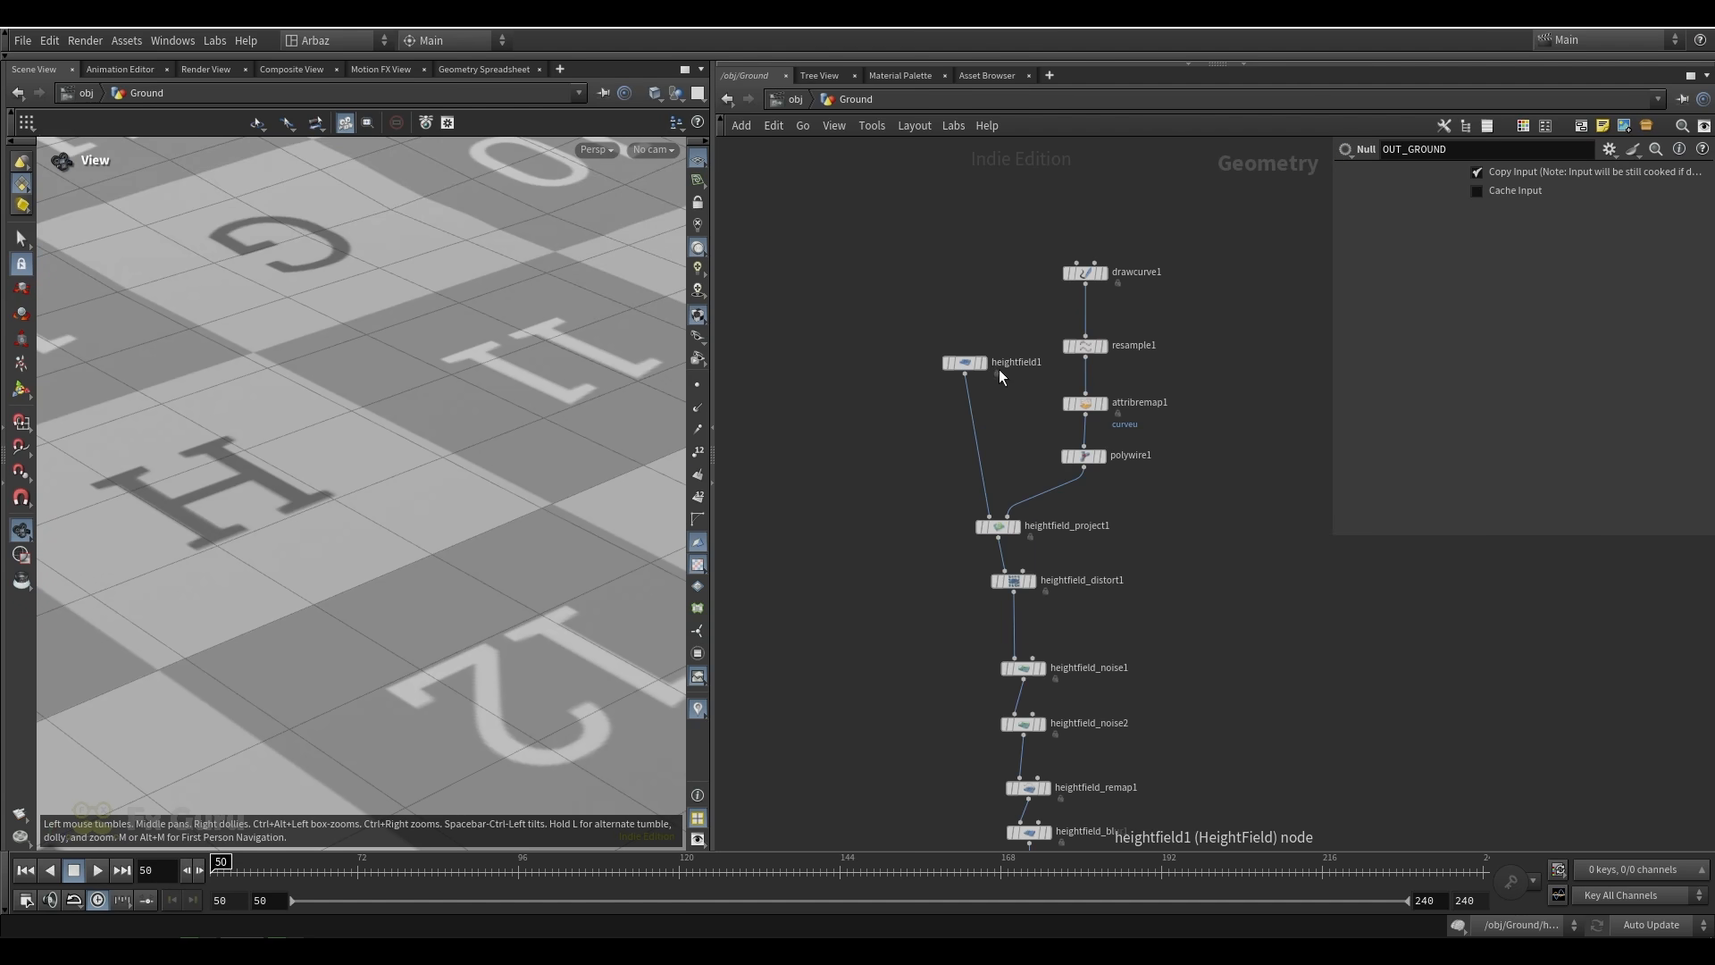
# Display the base heightfield1 node and frame its flat terrain in the viewport
pyautogui.click(981, 362)
pyautogui.press('g')
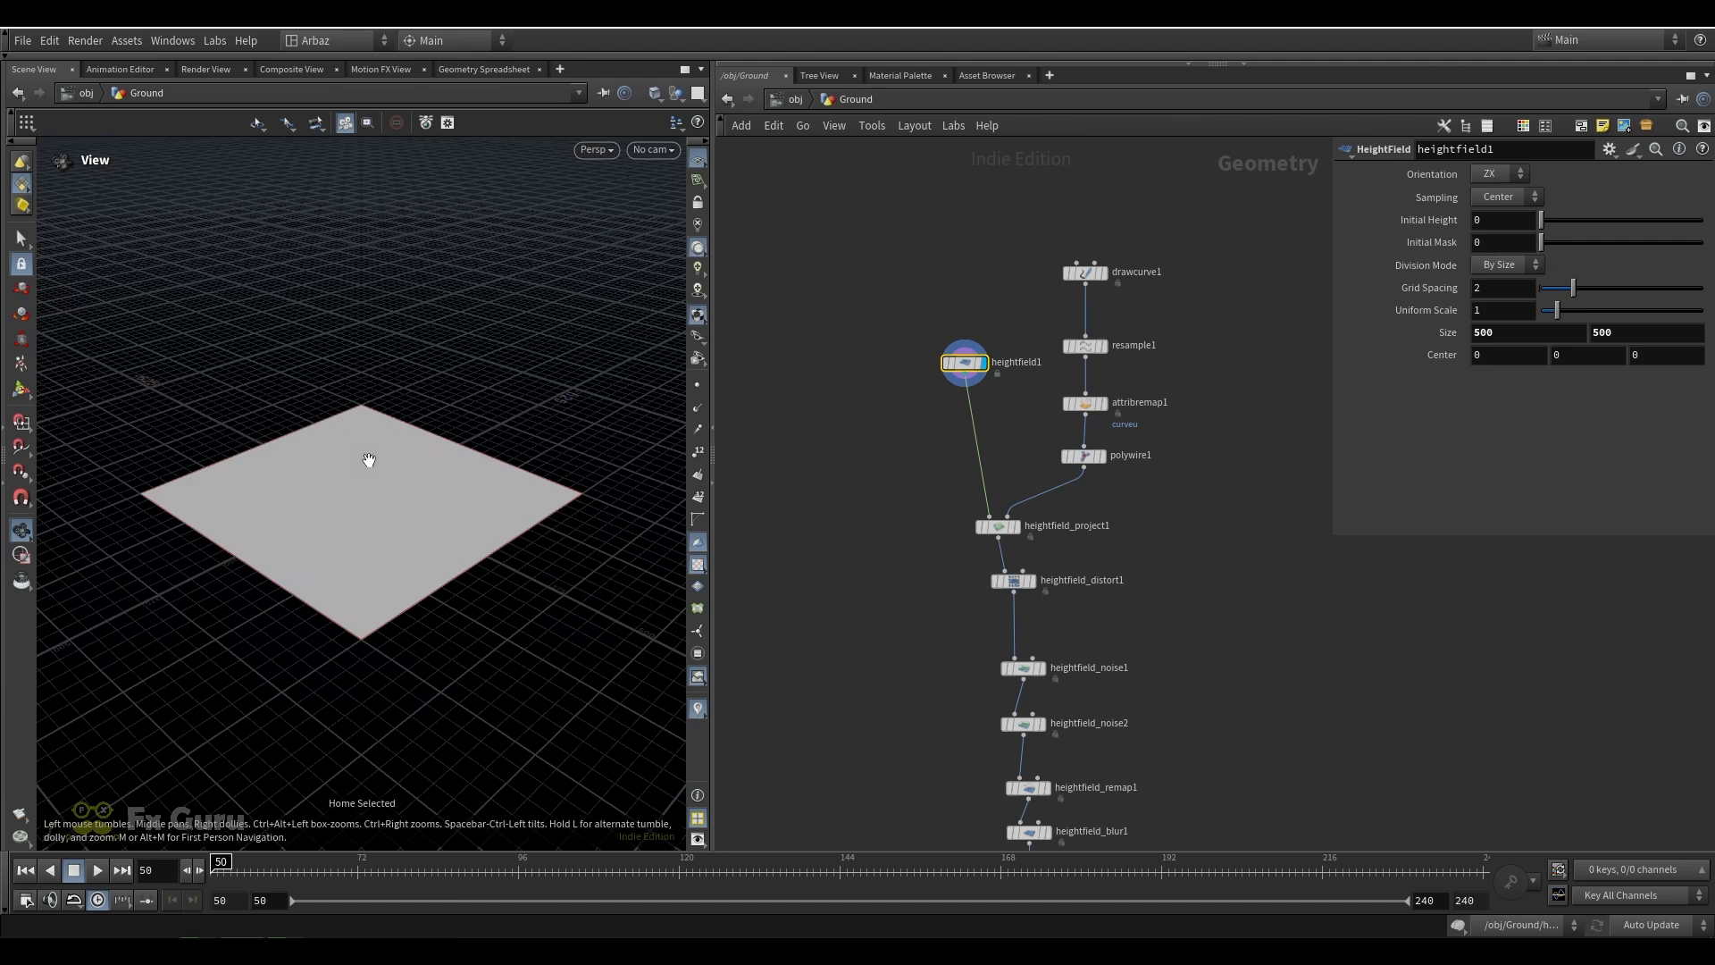
pyautogui.scroll(4, 306, 511)
pyautogui.moveTo(313, 497); pyautogui.dragTo(384, 487)
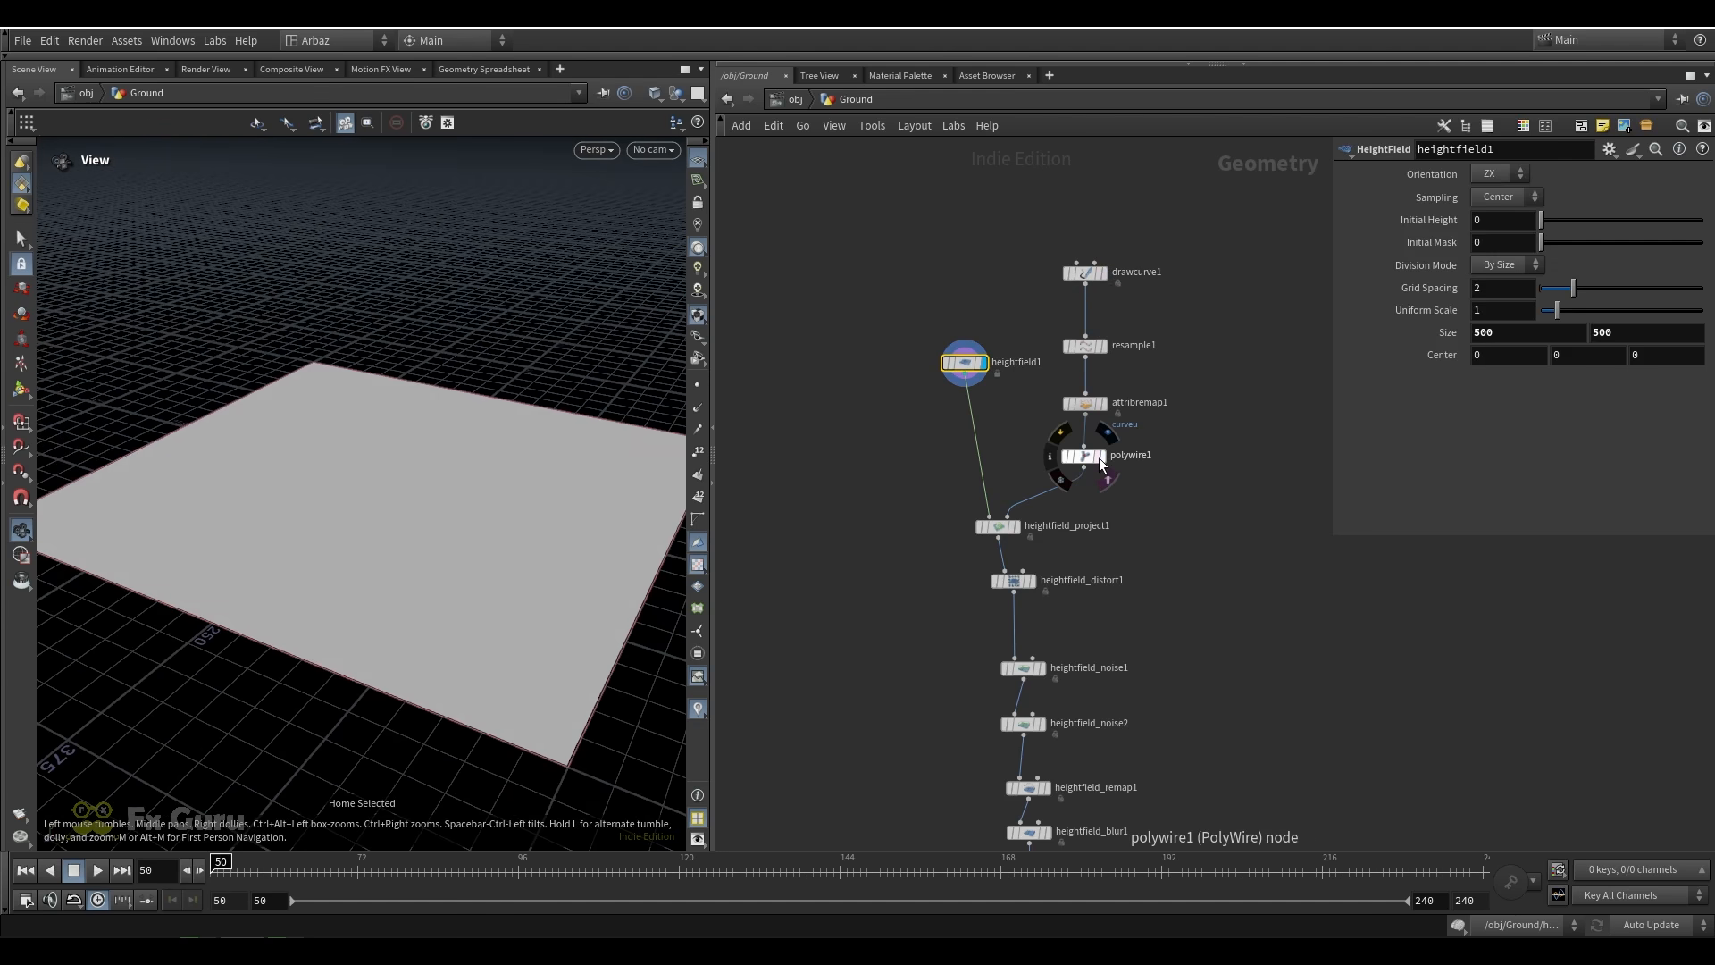
# Display the ridge curve nodes in turn: drawcurve1, resample1, attribremap1 and polywire1
pyautogui.click(1104, 273)
pyautogui.click(1101, 345)
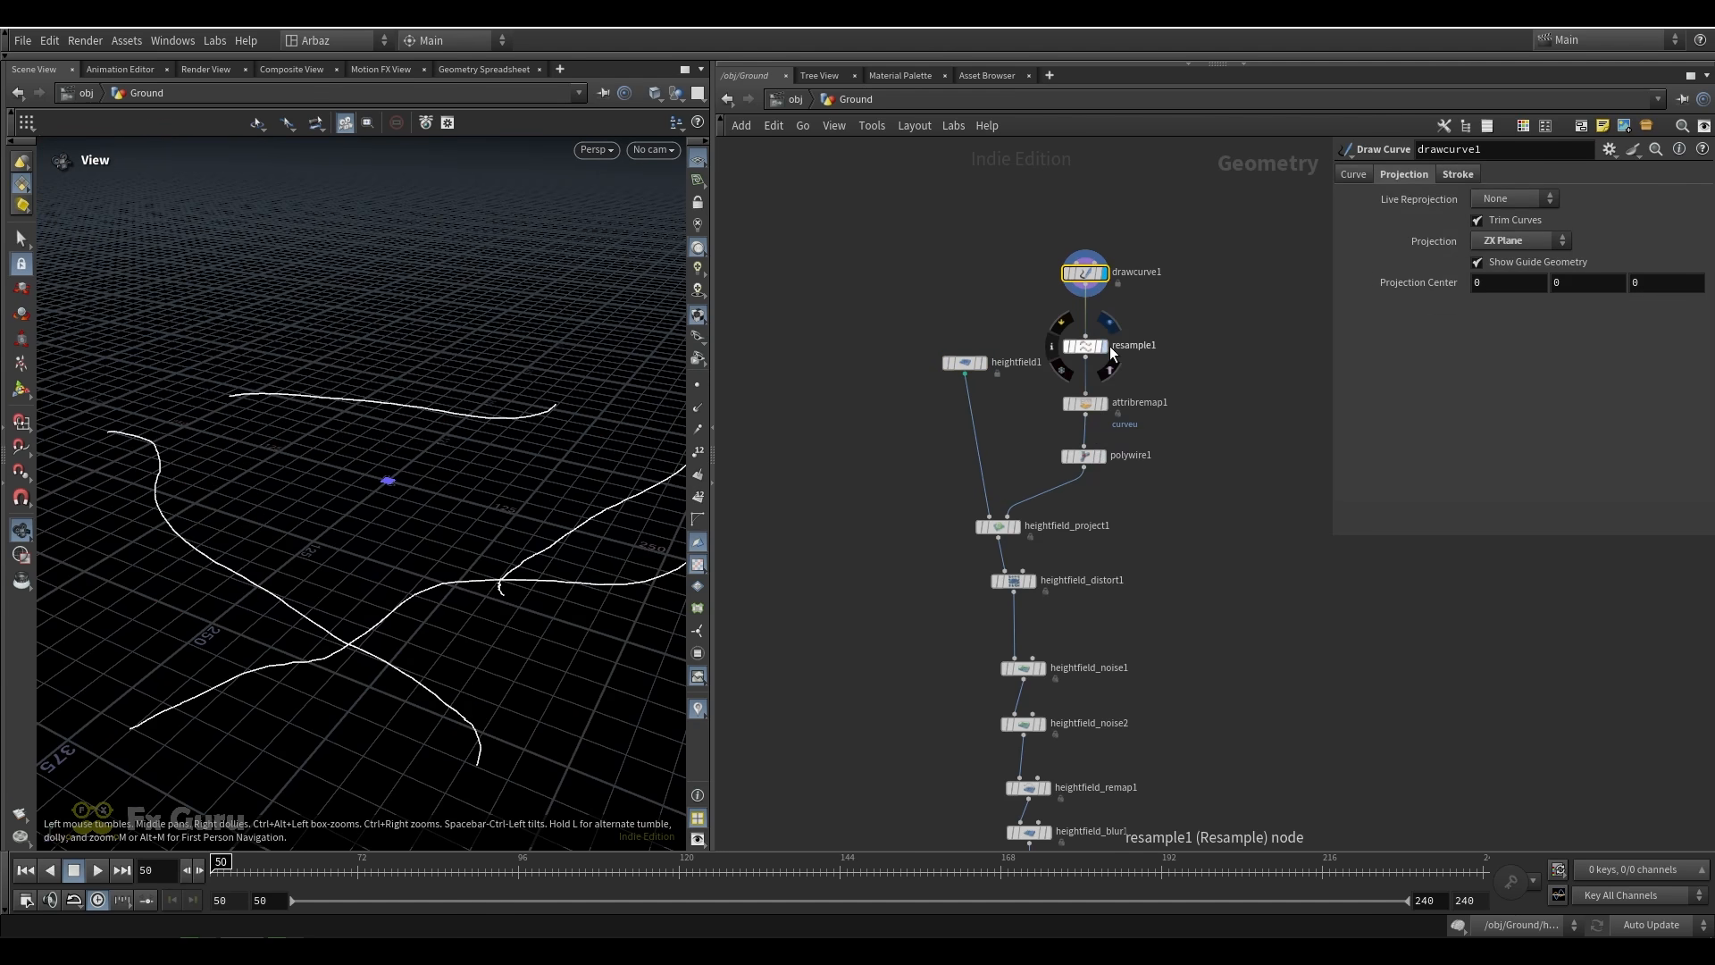
pyautogui.click(1102, 404)
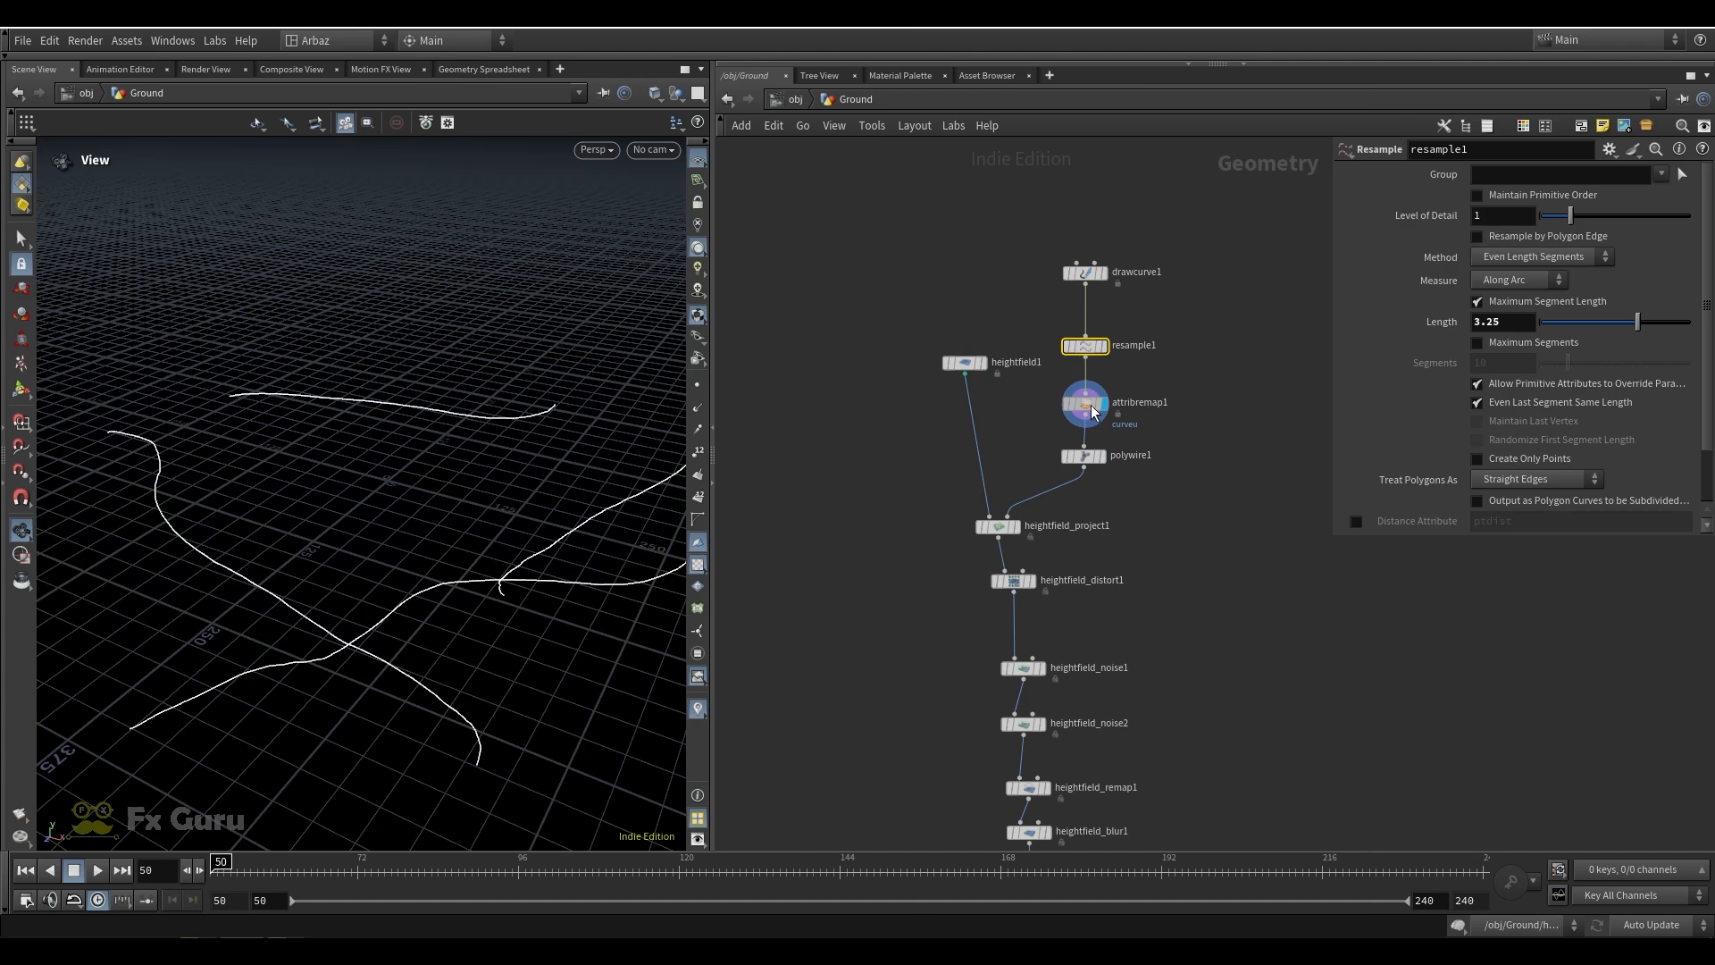
pyautogui.click(1104, 456)
# Align heightfield_project1 above heightfield_distort1 and display it to examine the ridges projected onto the terrain
pyautogui.moveTo(1016, 528); pyautogui.dragTo(1014, 533)
pyautogui.click(1016, 537)
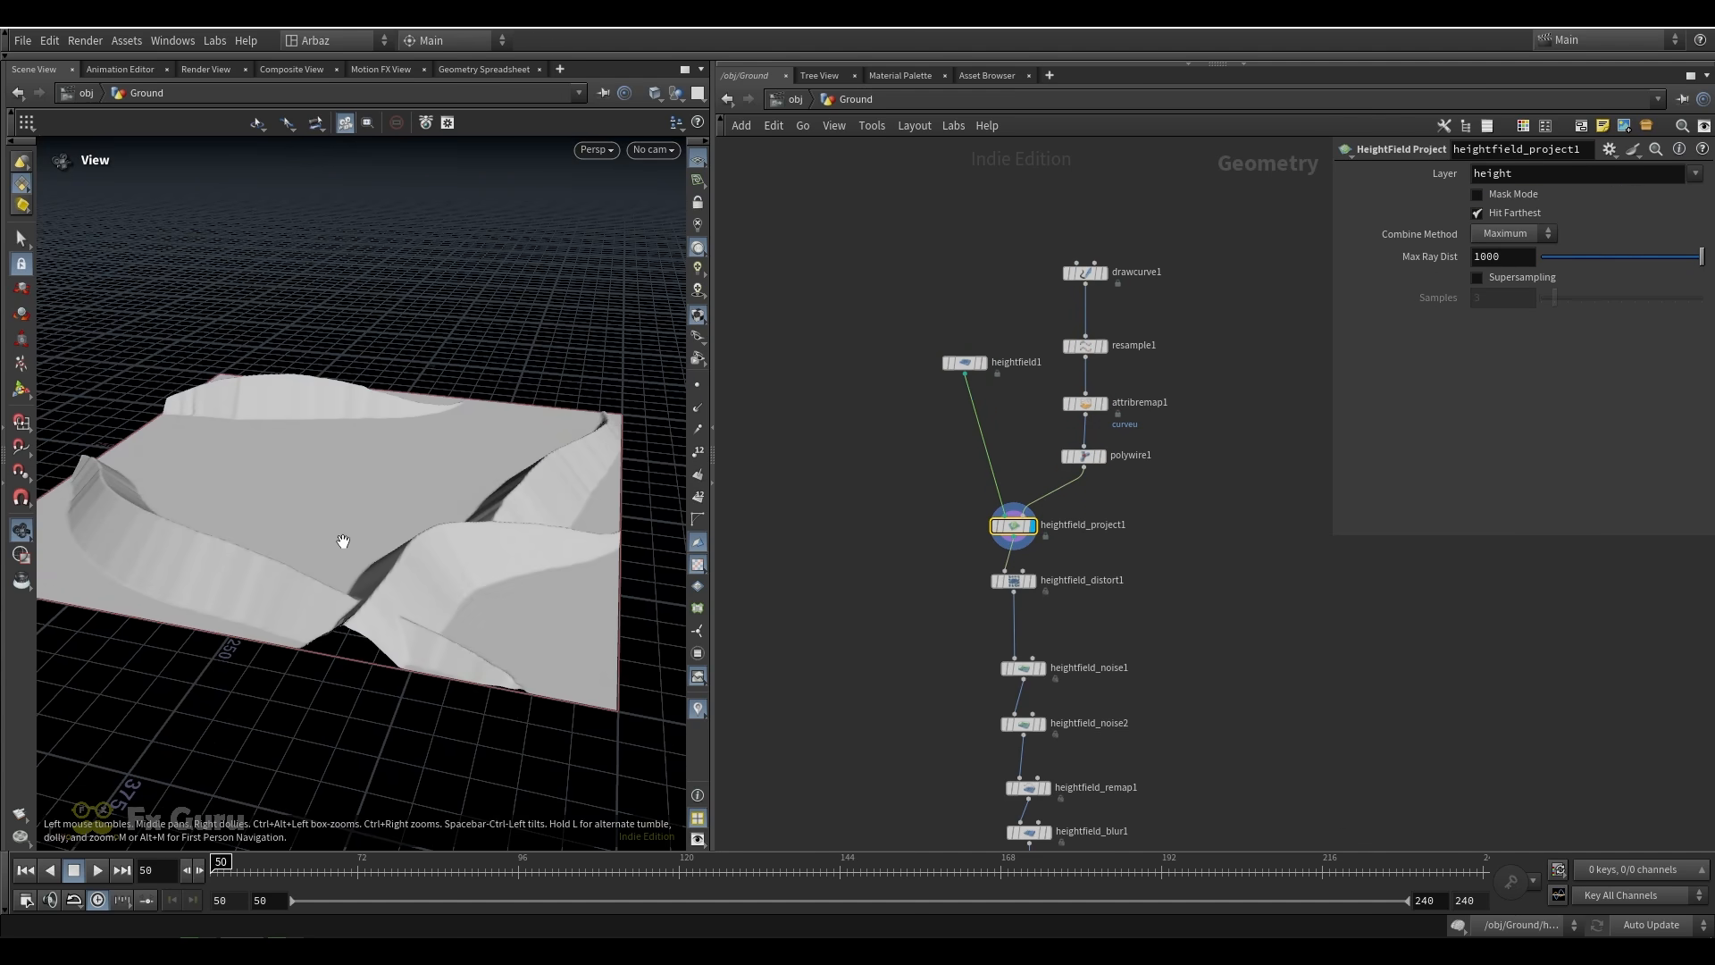
pyautogui.moveTo(345, 540); pyautogui.dragTo(416, 506)
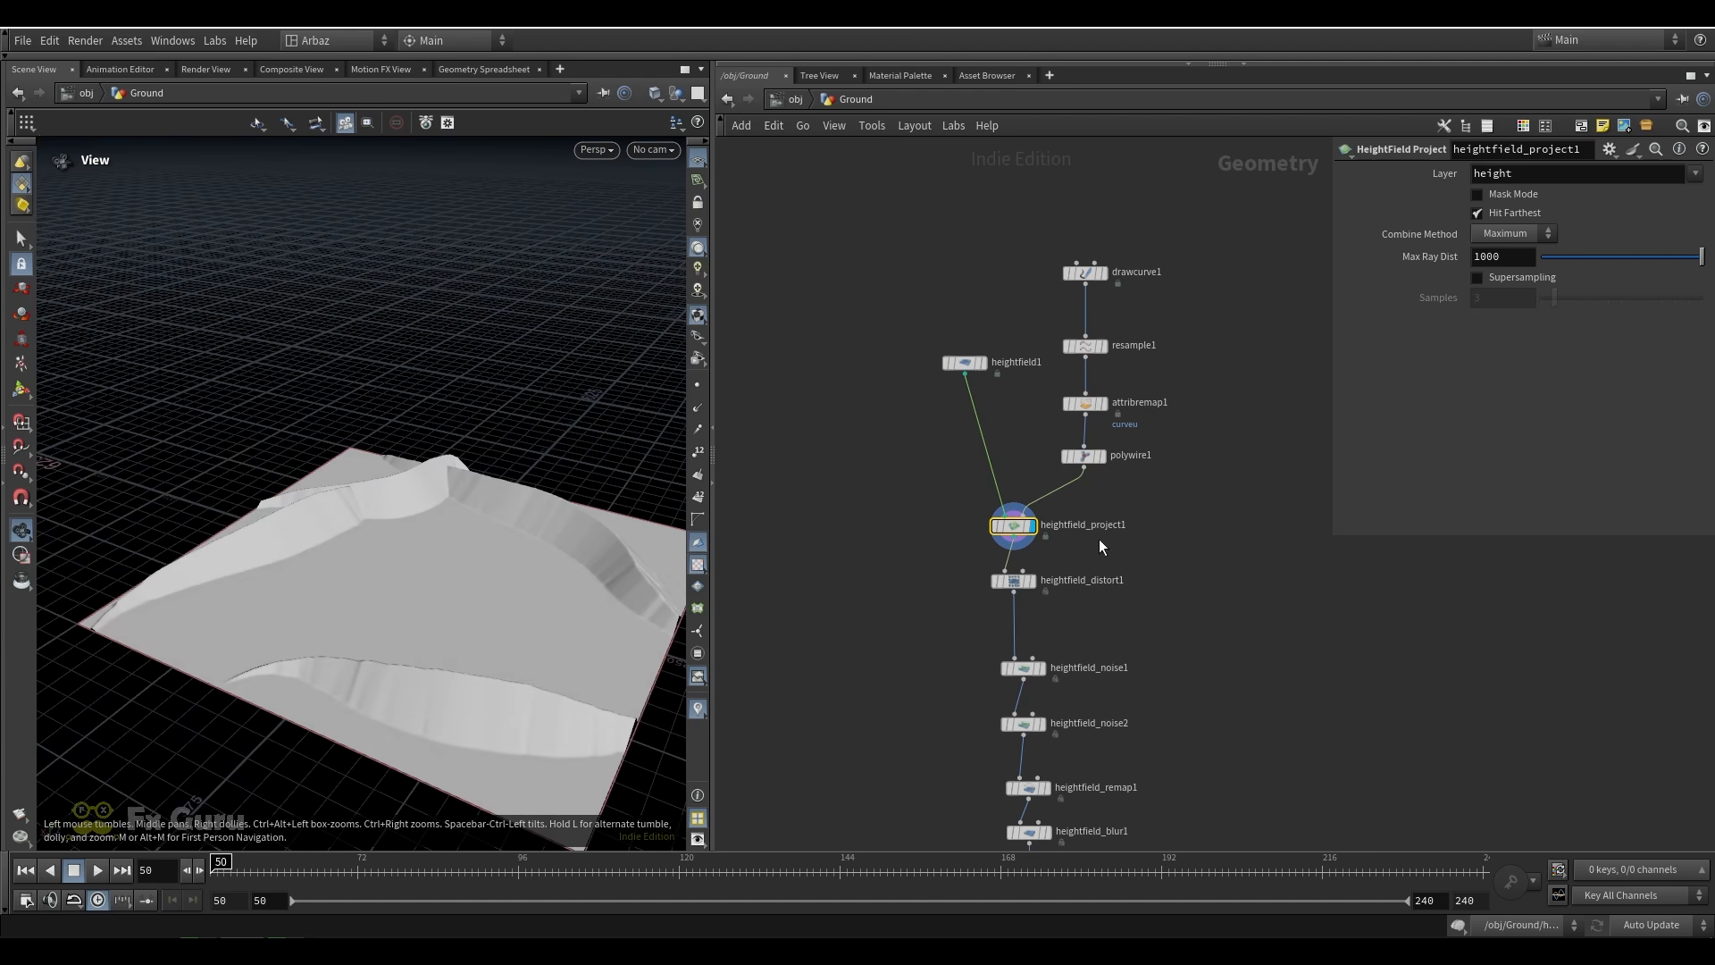
pyautogui.moveTo(1099, 538); pyautogui.dragTo(1084, 442, button='middle')
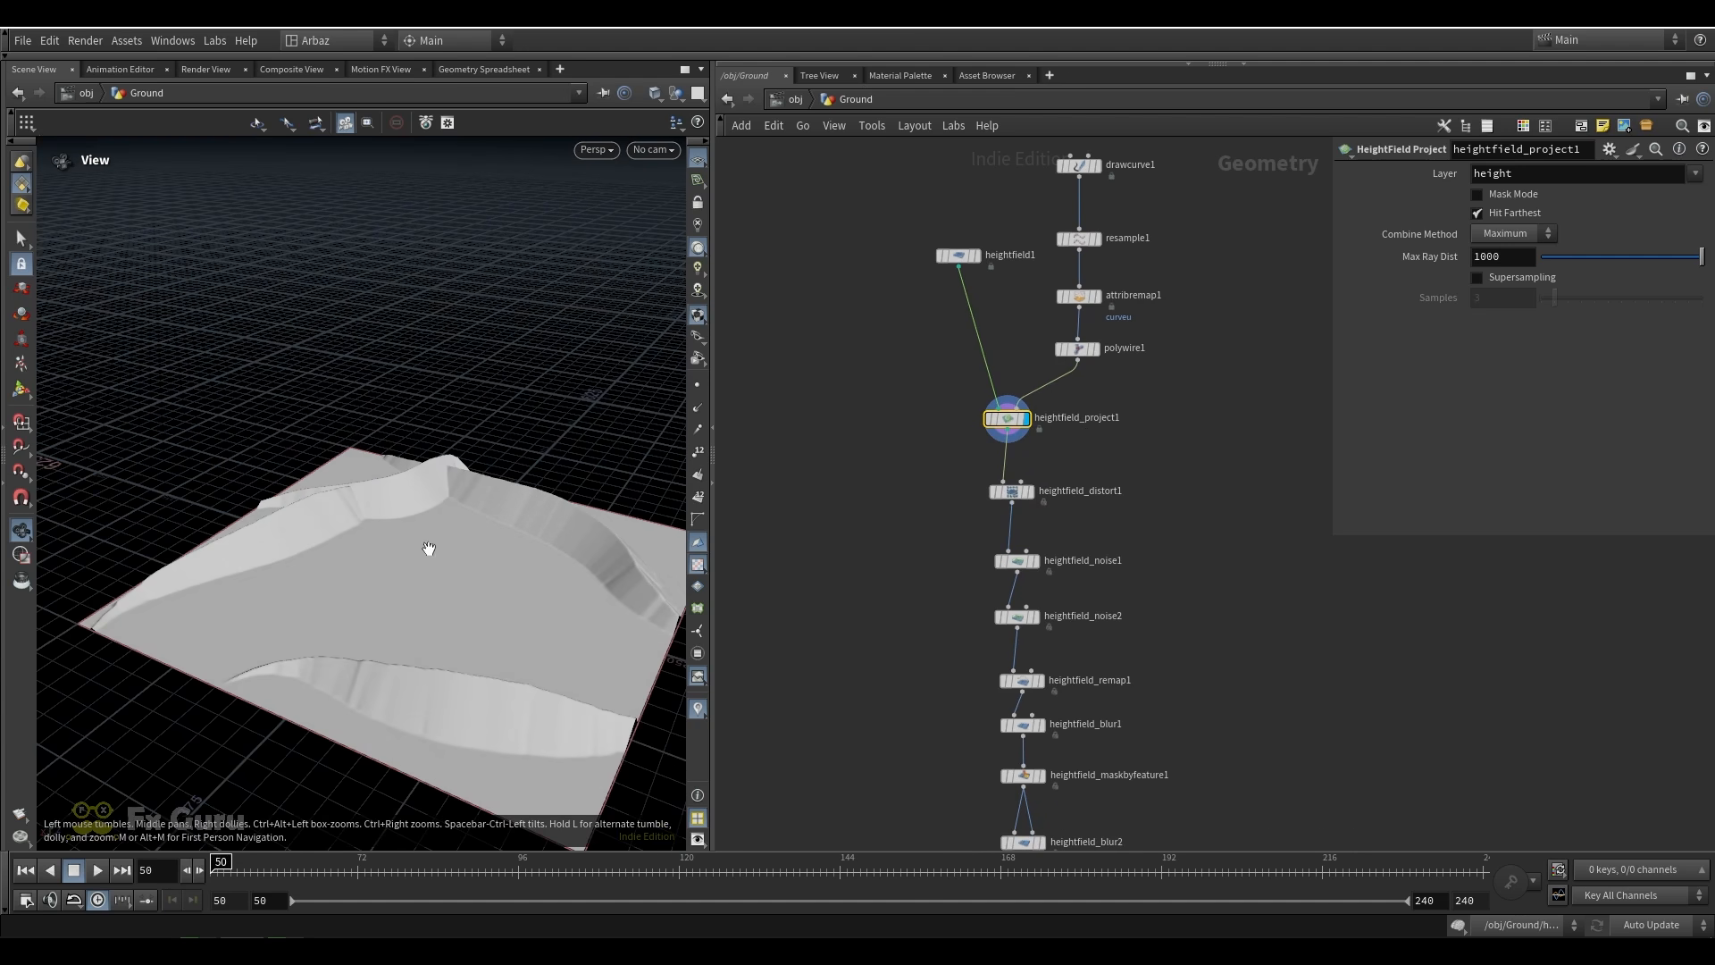
pyautogui.moveTo(399, 557); pyautogui.dragTo(442, 600, button='right')
pyautogui.moveTo(441, 600); pyautogui.dragTo(425, 566)
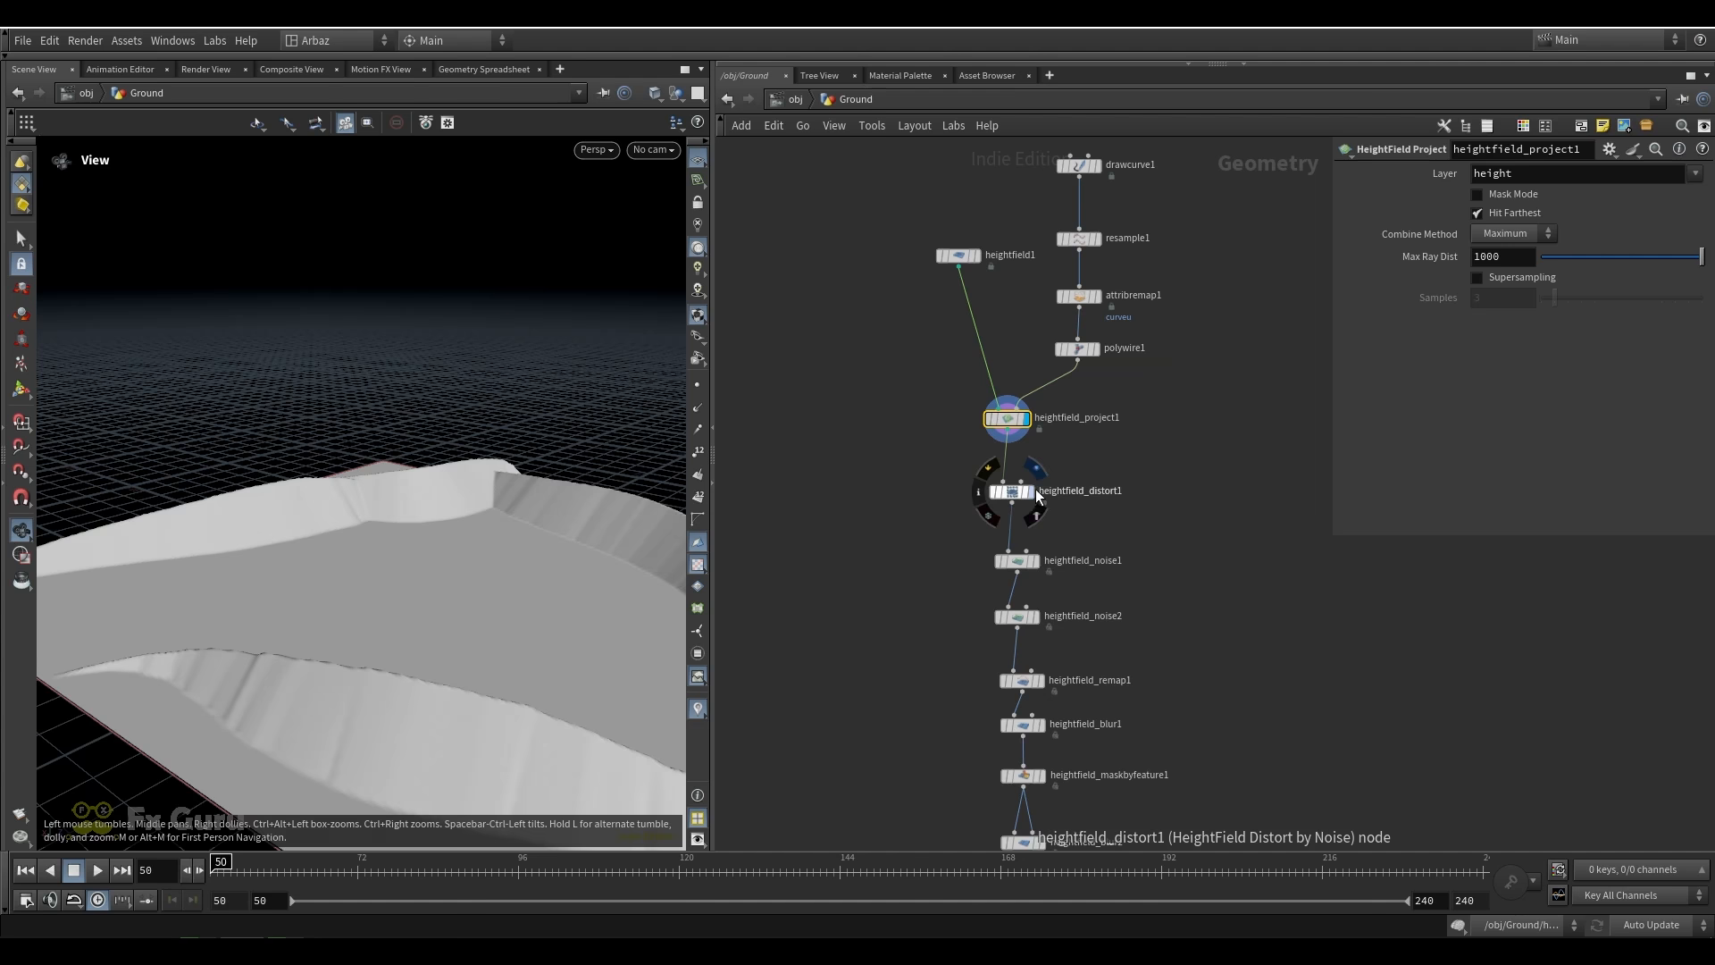
# Step the display through heightfield_distort1, heightfield_noise1 and heightfield_noise2 to examine the terrain detail
pyautogui.click(1037, 497)
pyautogui.moveTo(1087, 521); pyautogui.dragTo(1060, 457, button='middle')
pyautogui.click(1032, 451)
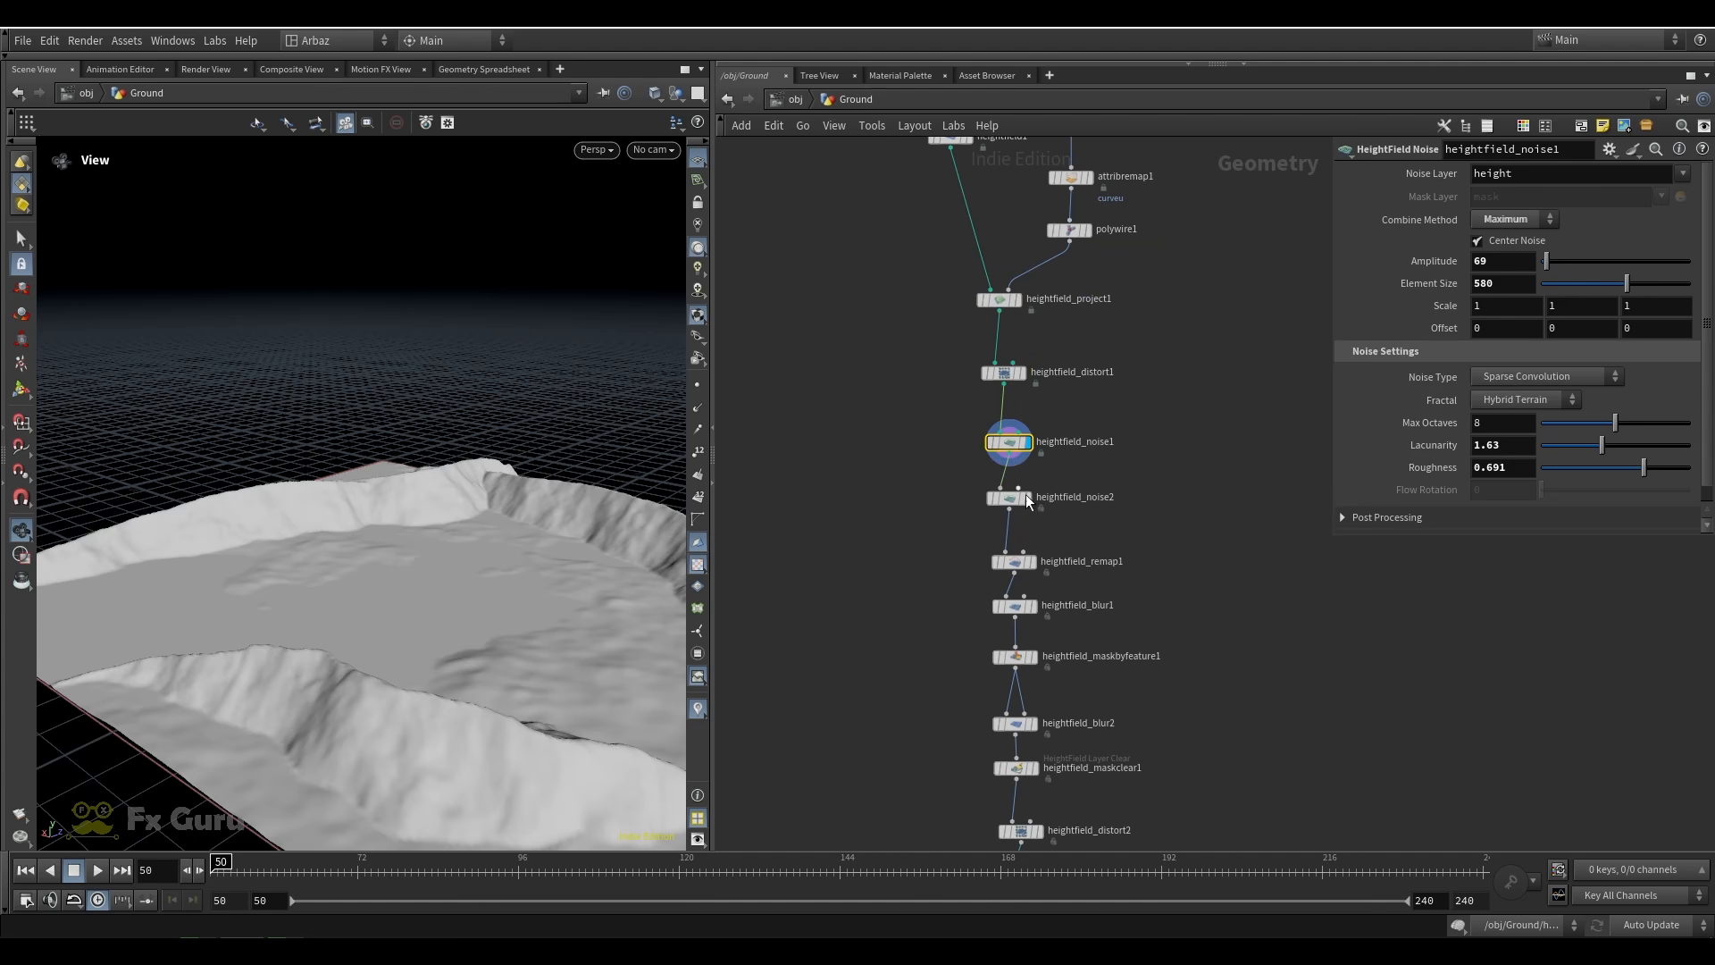
pyautogui.click(1032, 501)
pyautogui.moveTo(1027, 587); pyautogui.dragTo(1016, 446, button='middle')
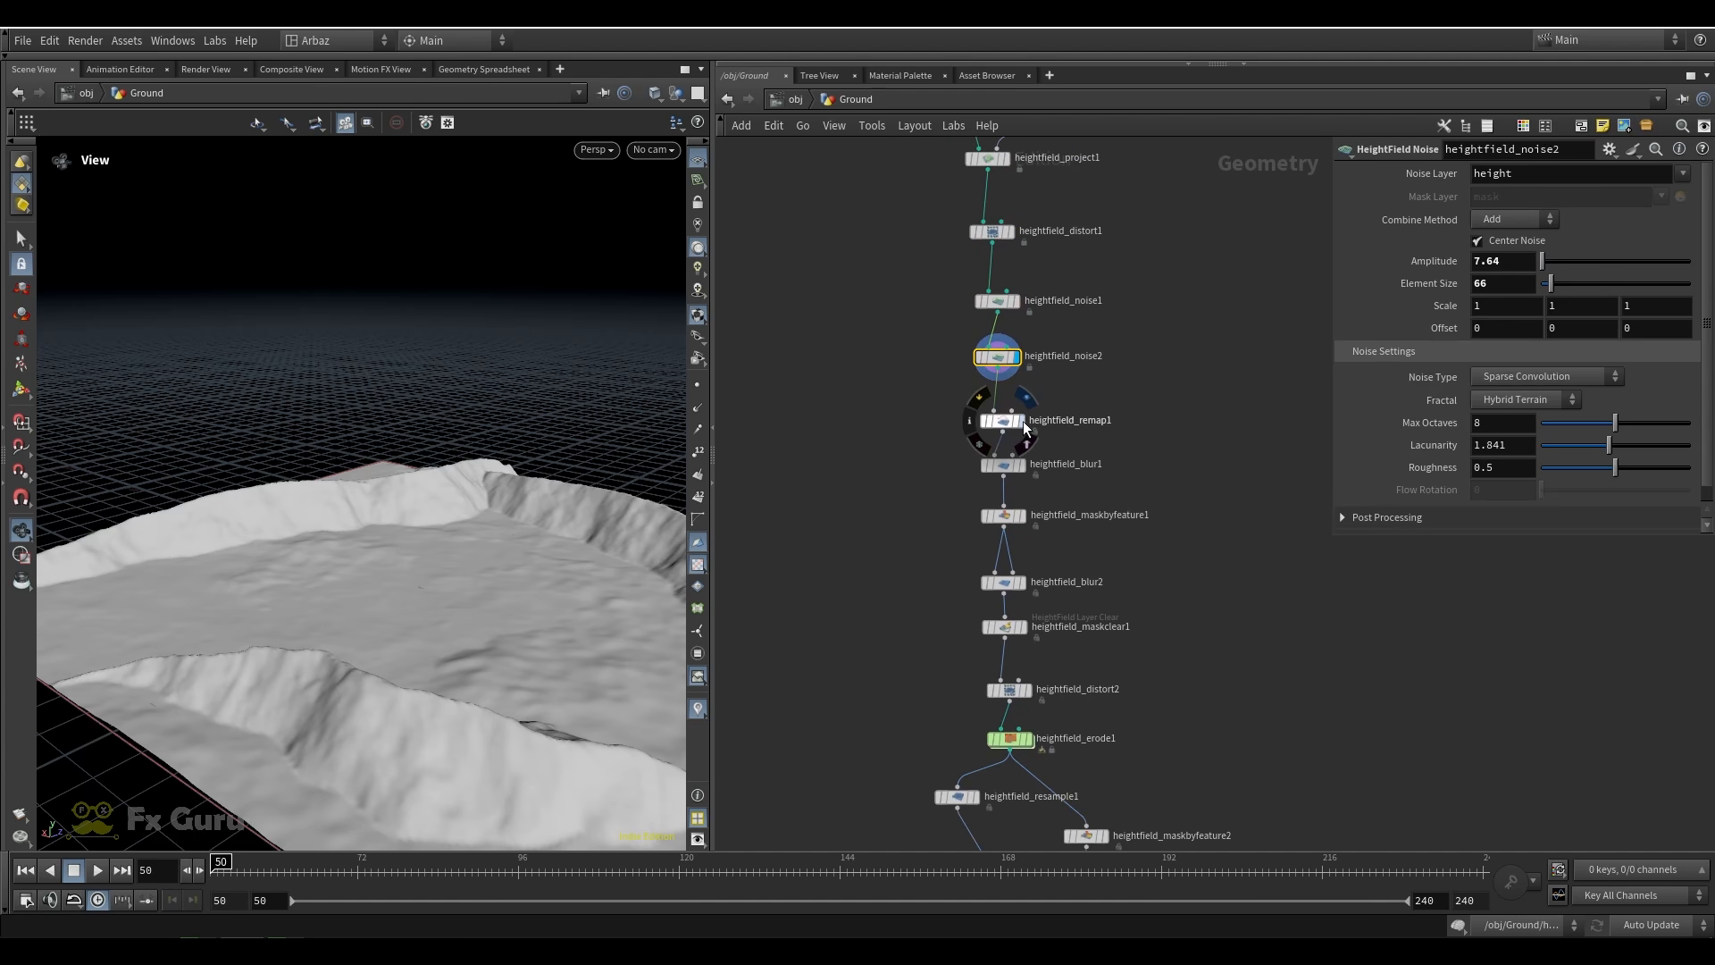
# Display heightfield_remap1 and then heightfield_blur1, and inspect the smoothed terrain
pyautogui.click(1022, 421)
pyautogui.click(1002, 464)
pyautogui.moveTo(1092, 488); pyautogui.dragTo(1072, 347, button='middle')
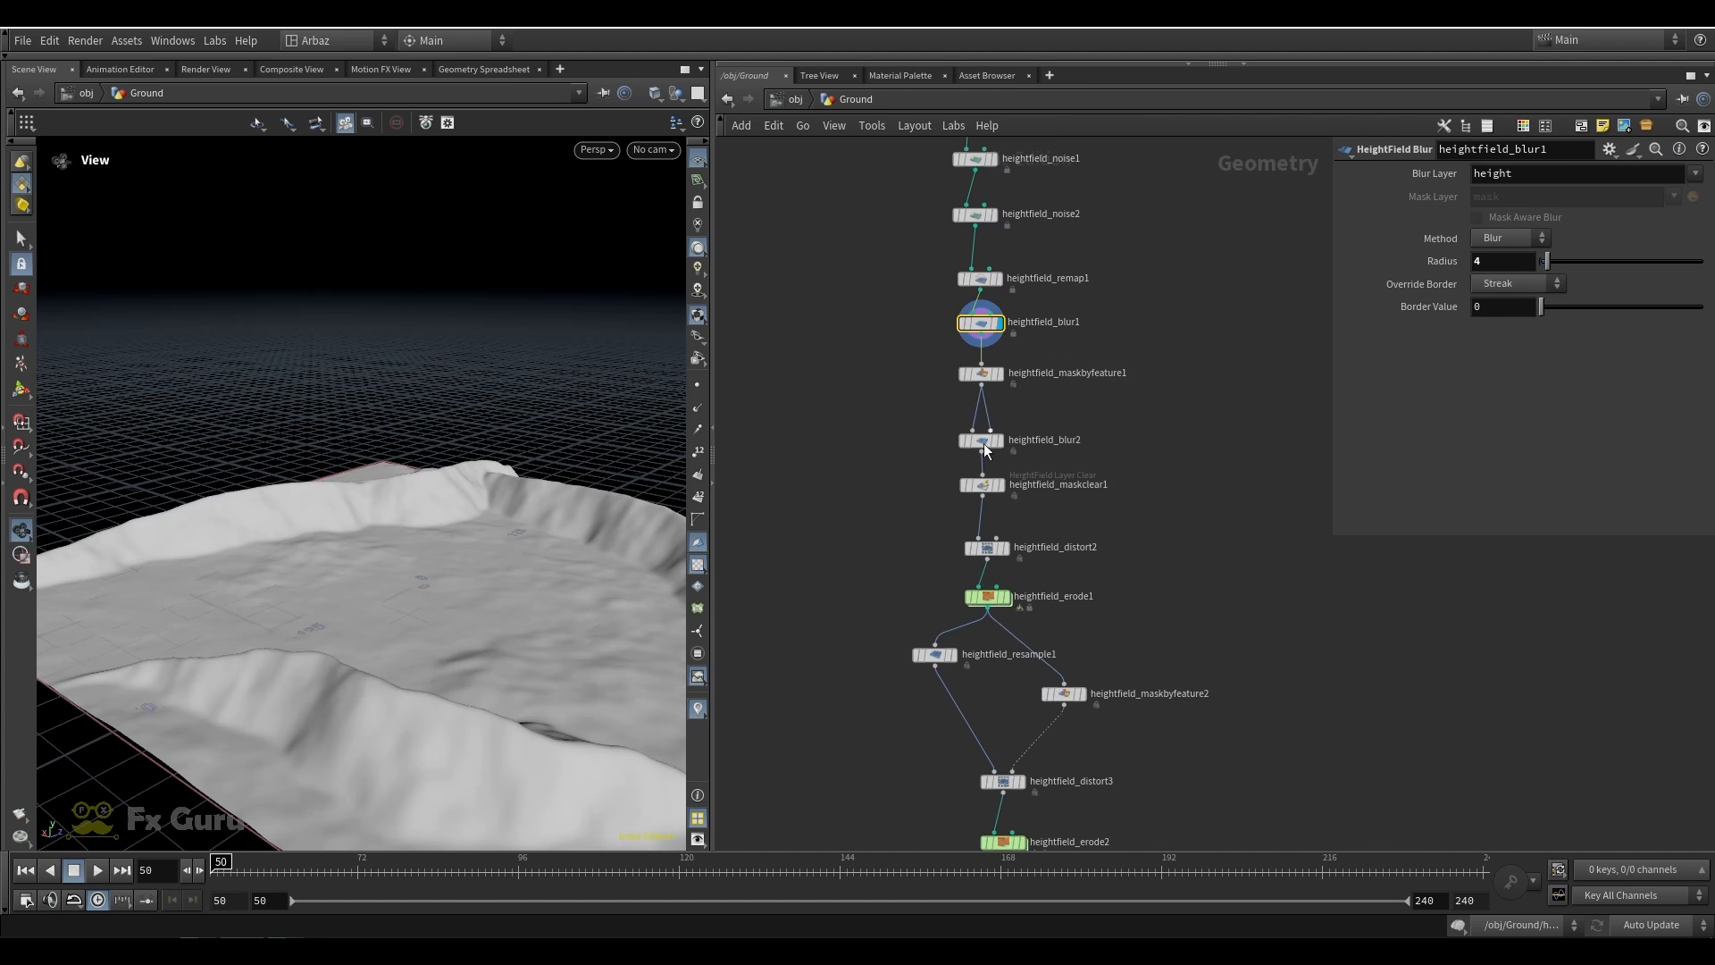
pyautogui.moveTo(409, 593); pyautogui.dragTo(429, 606)
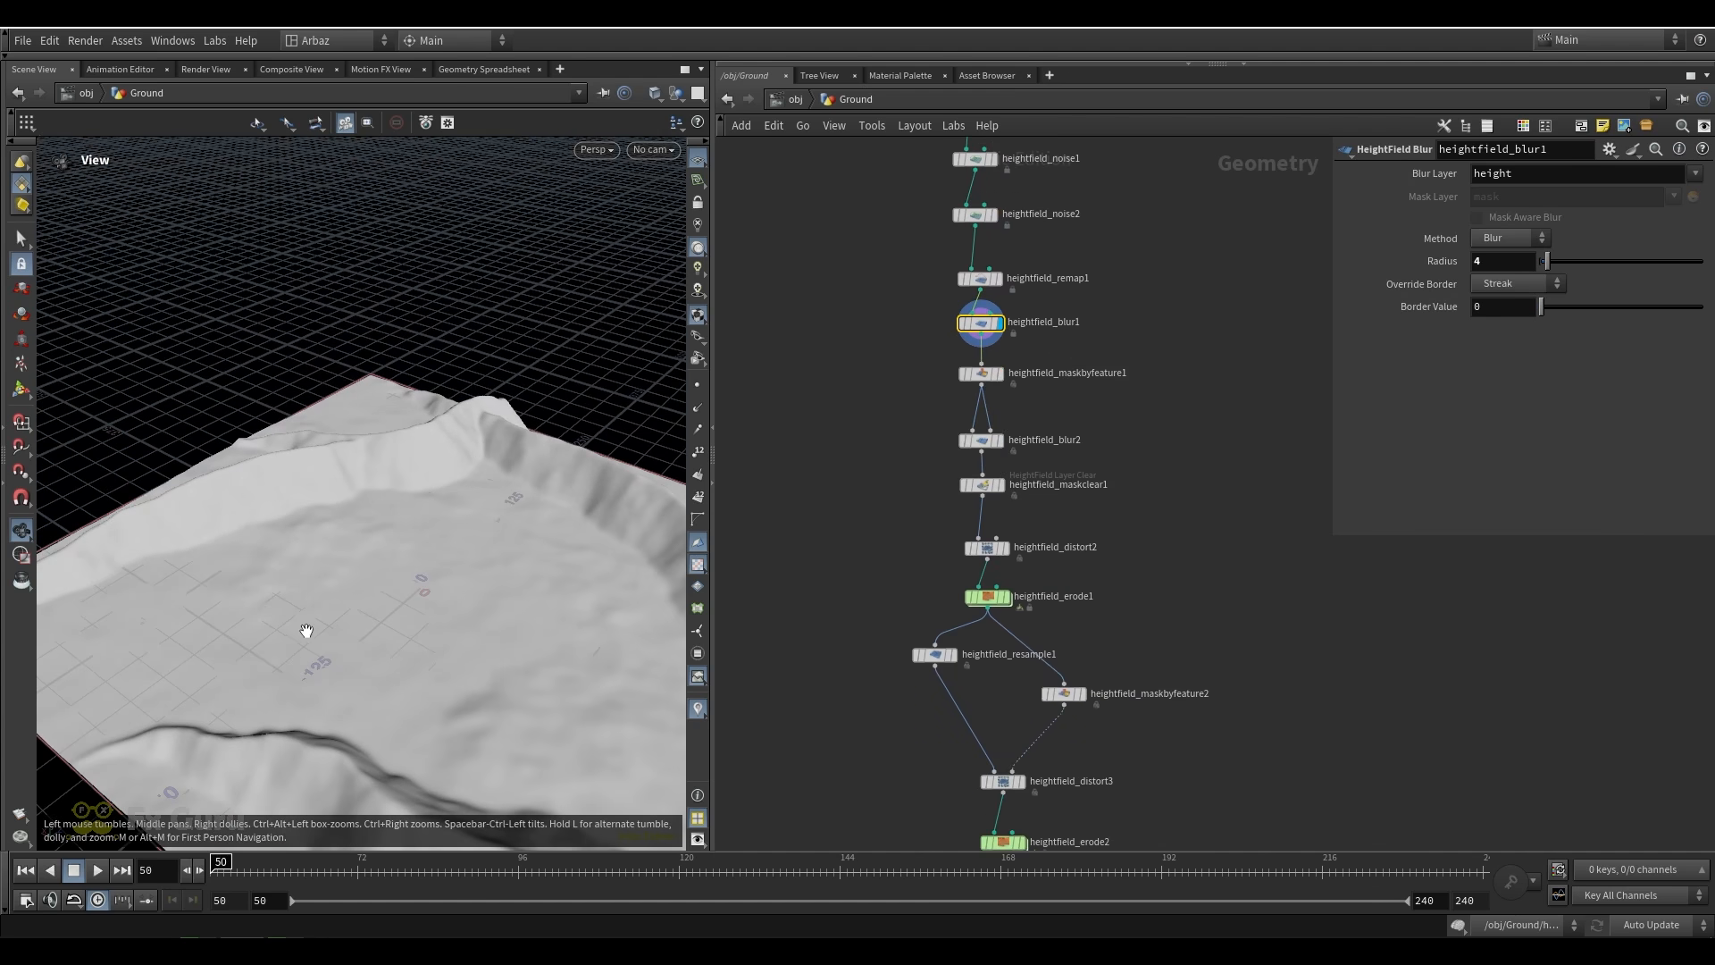
# Inspect the terrain from a low angle and check the freeze frame settings of heightfield_erode1 and heightfield_erode2
pyautogui.moveTo(307, 630); pyautogui.dragTo(662, 575)
pyautogui.moveTo(1079, 569); pyautogui.dragTo(1061, 385, button='middle')
pyautogui.moveTo(1080, 444); pyautogui.dragTo(1076, 442)
pyautogui.moveTo(1031, 652); pyautogui.dragTo(1016, 522, button='middle')
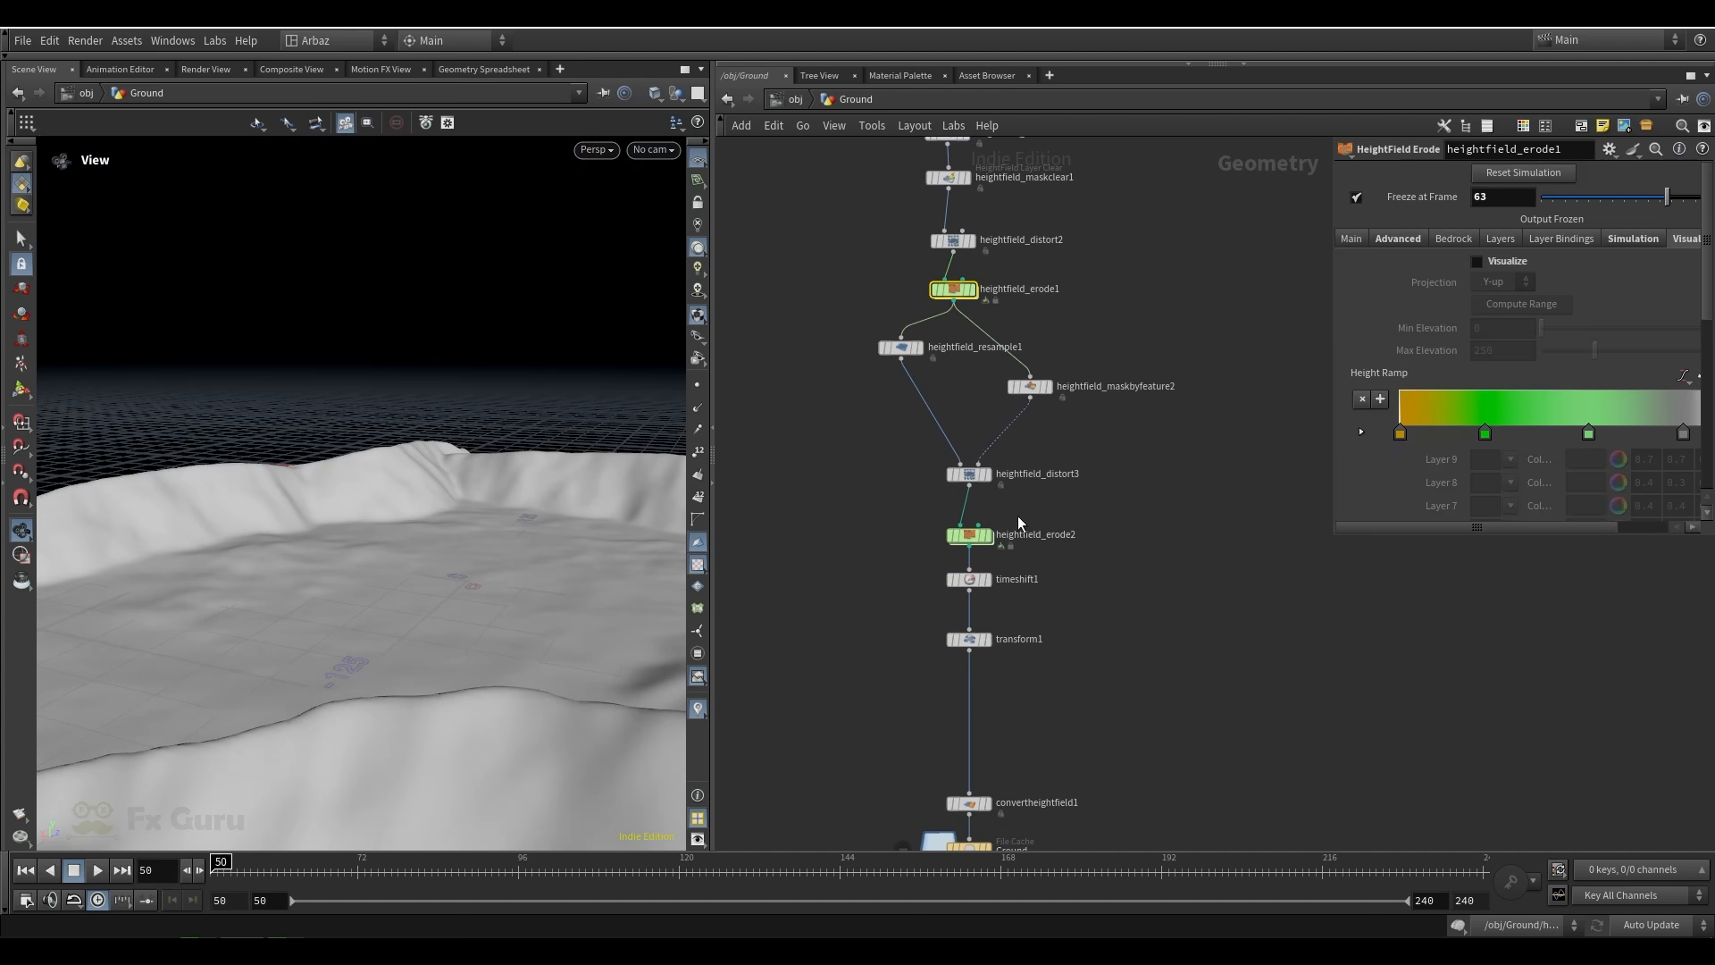
pyautogui.moveTo(1040, 555); pyautogui.dragTo(1042, 557)
pyautogui.moveTo(1118, 538); pyautogui.dragTo(1125, 426, button='middle')
pyautogui.moveTo(1017, 655); pyautogui.dragTo(1023, 561, button='middle')
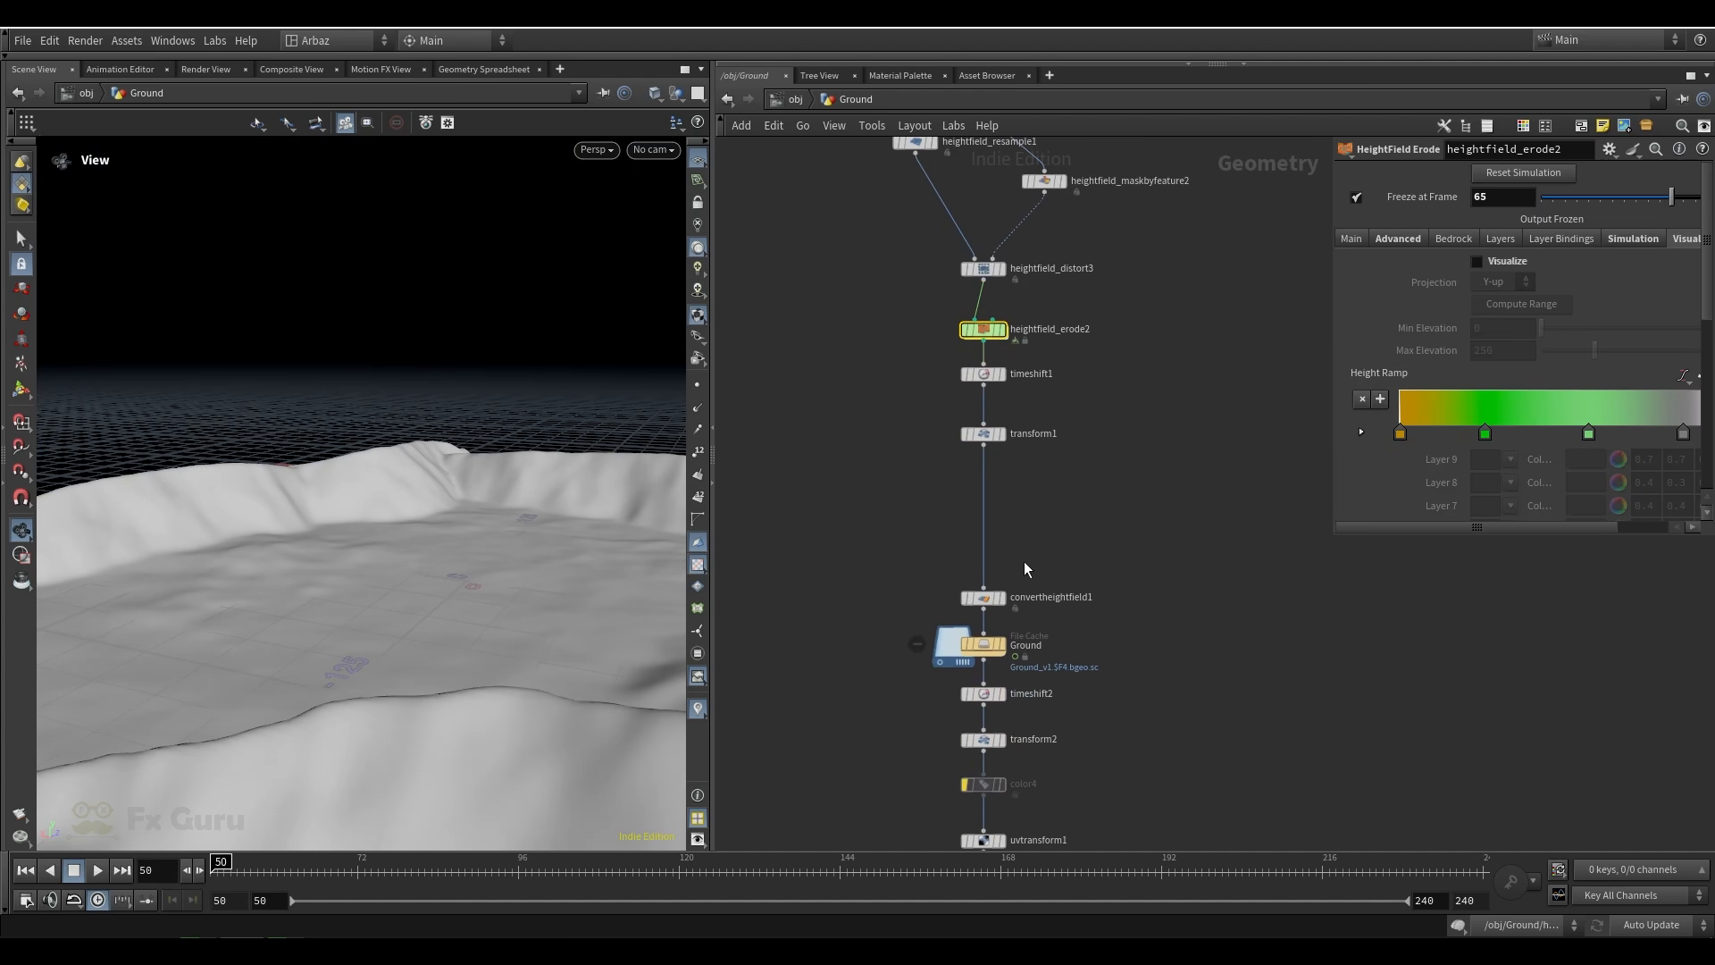
# Open the Ground file cache settings and display convertheightfield1 to examine the converted ground mesh
pyautogui.click(1004, 645)
pyautogui.press('g')
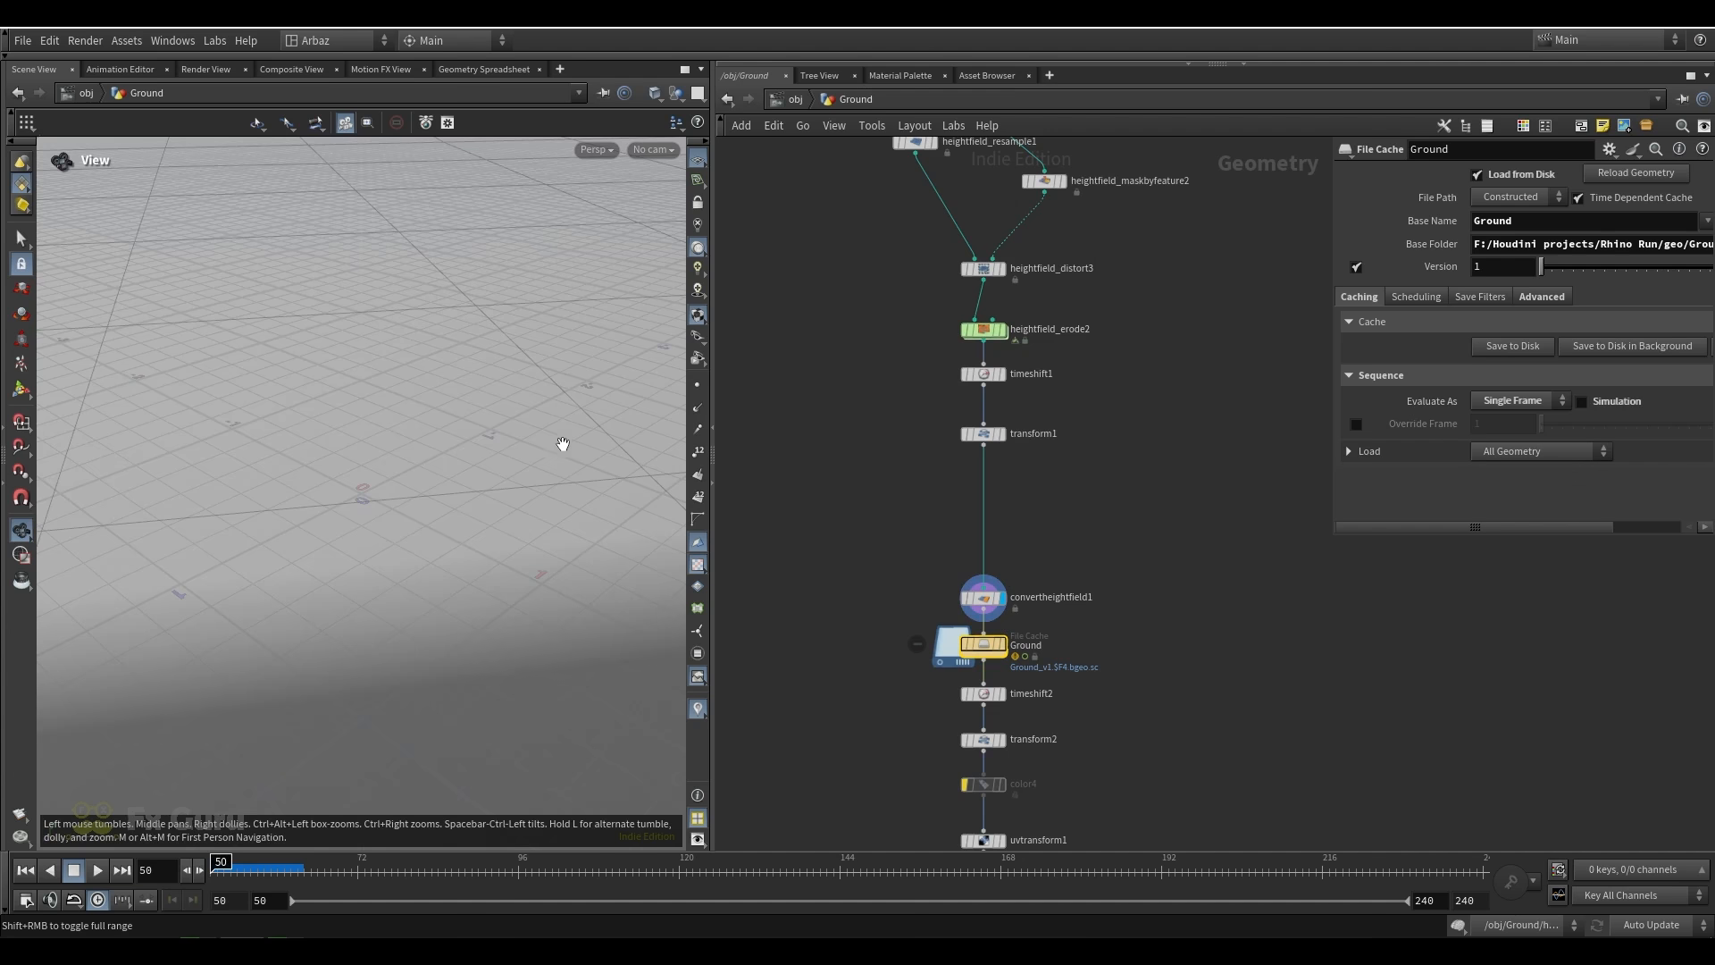
pyautogui.scroll(9, 371, 497)
pyautogui.moveTo(375, 513); pyautogui.dragTo(320, 477)
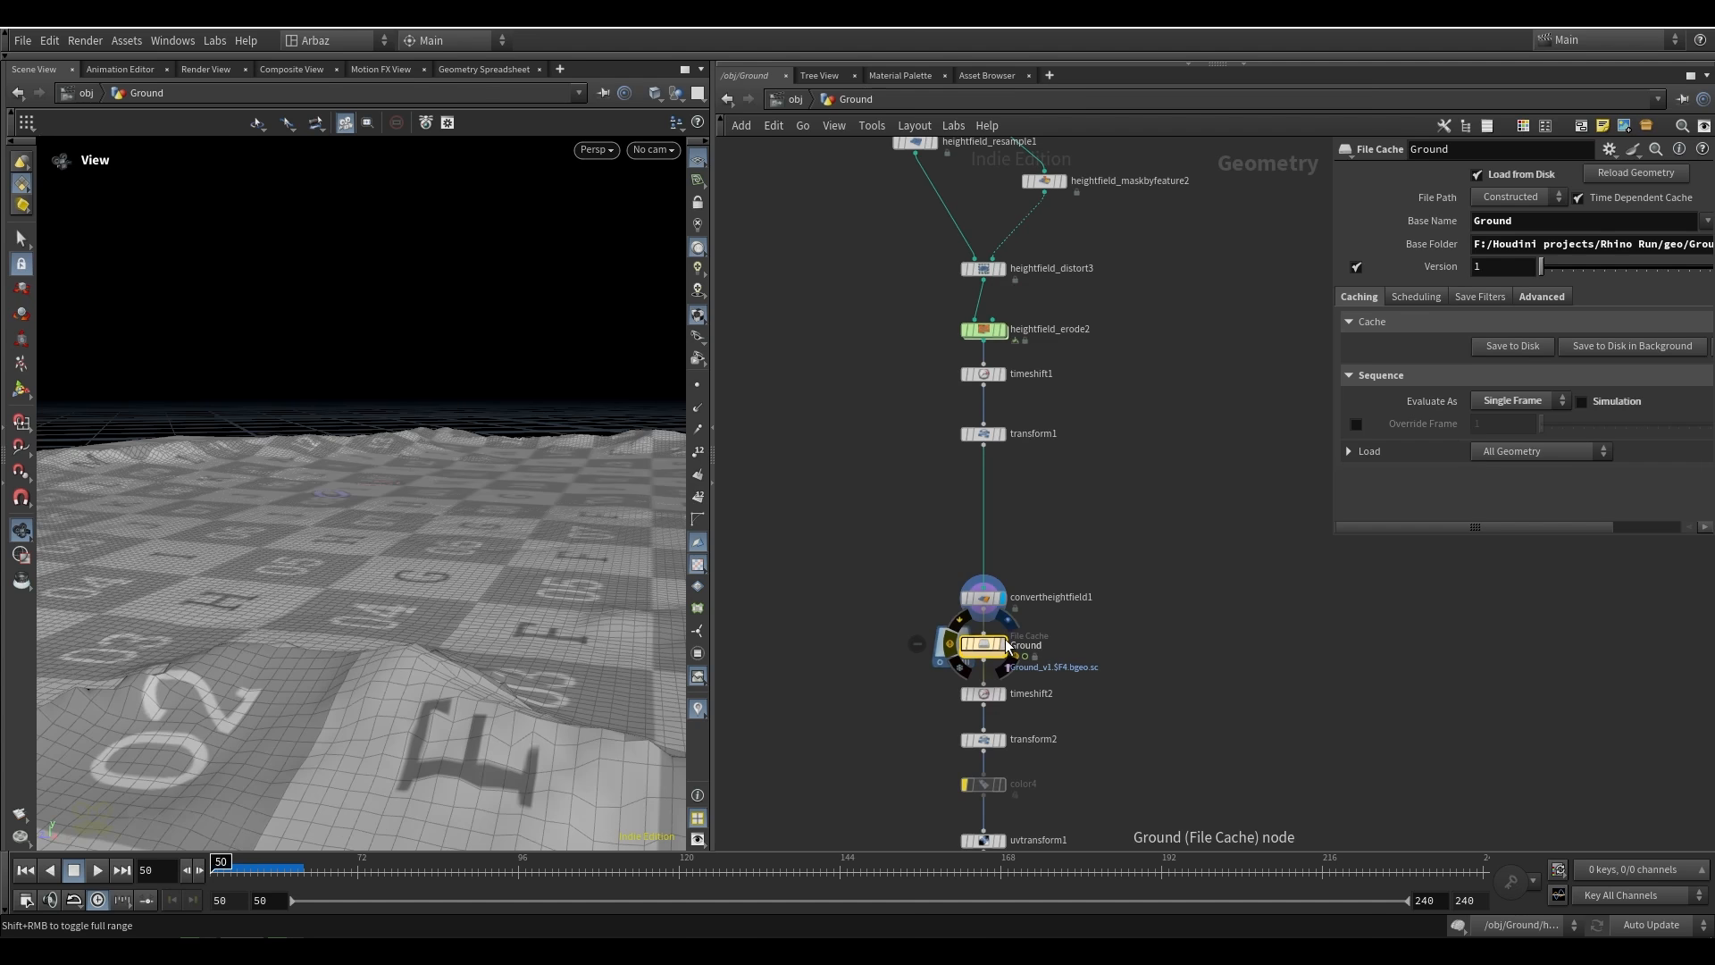
# Display the Ground file cache and timeshift2, review their settings, and scrub the timeline before returning to the first frame
pyautogui.scroll(3, 983, 592)
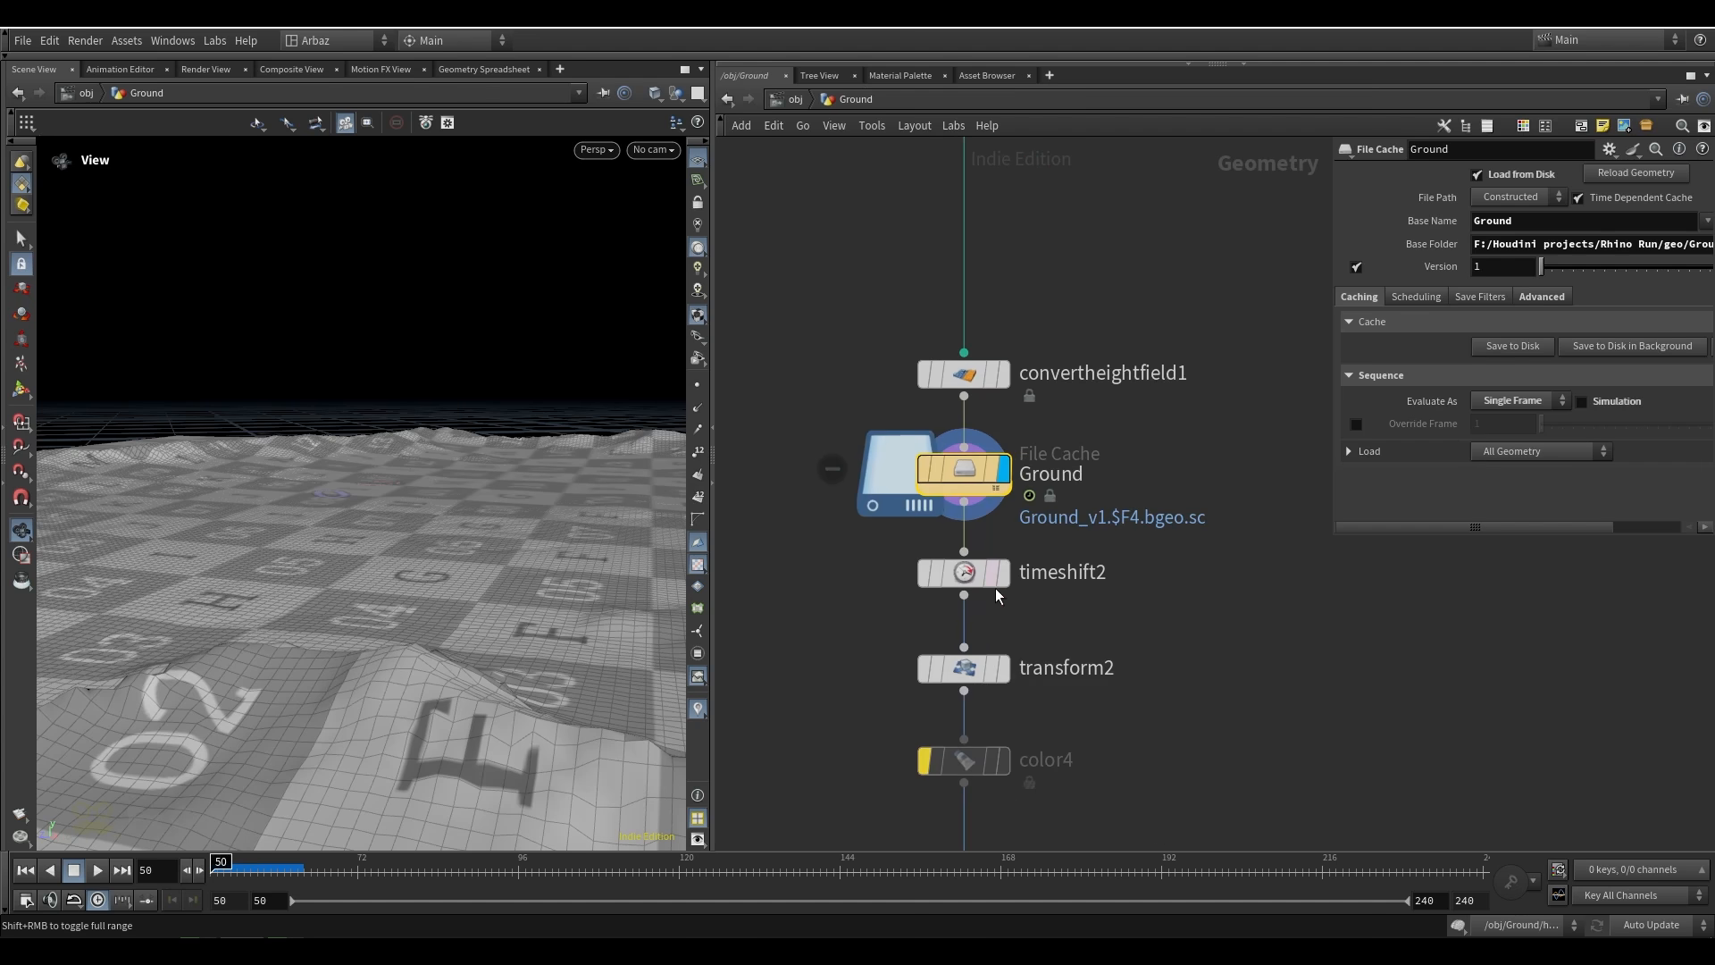
pyautogui.click(964, 571)
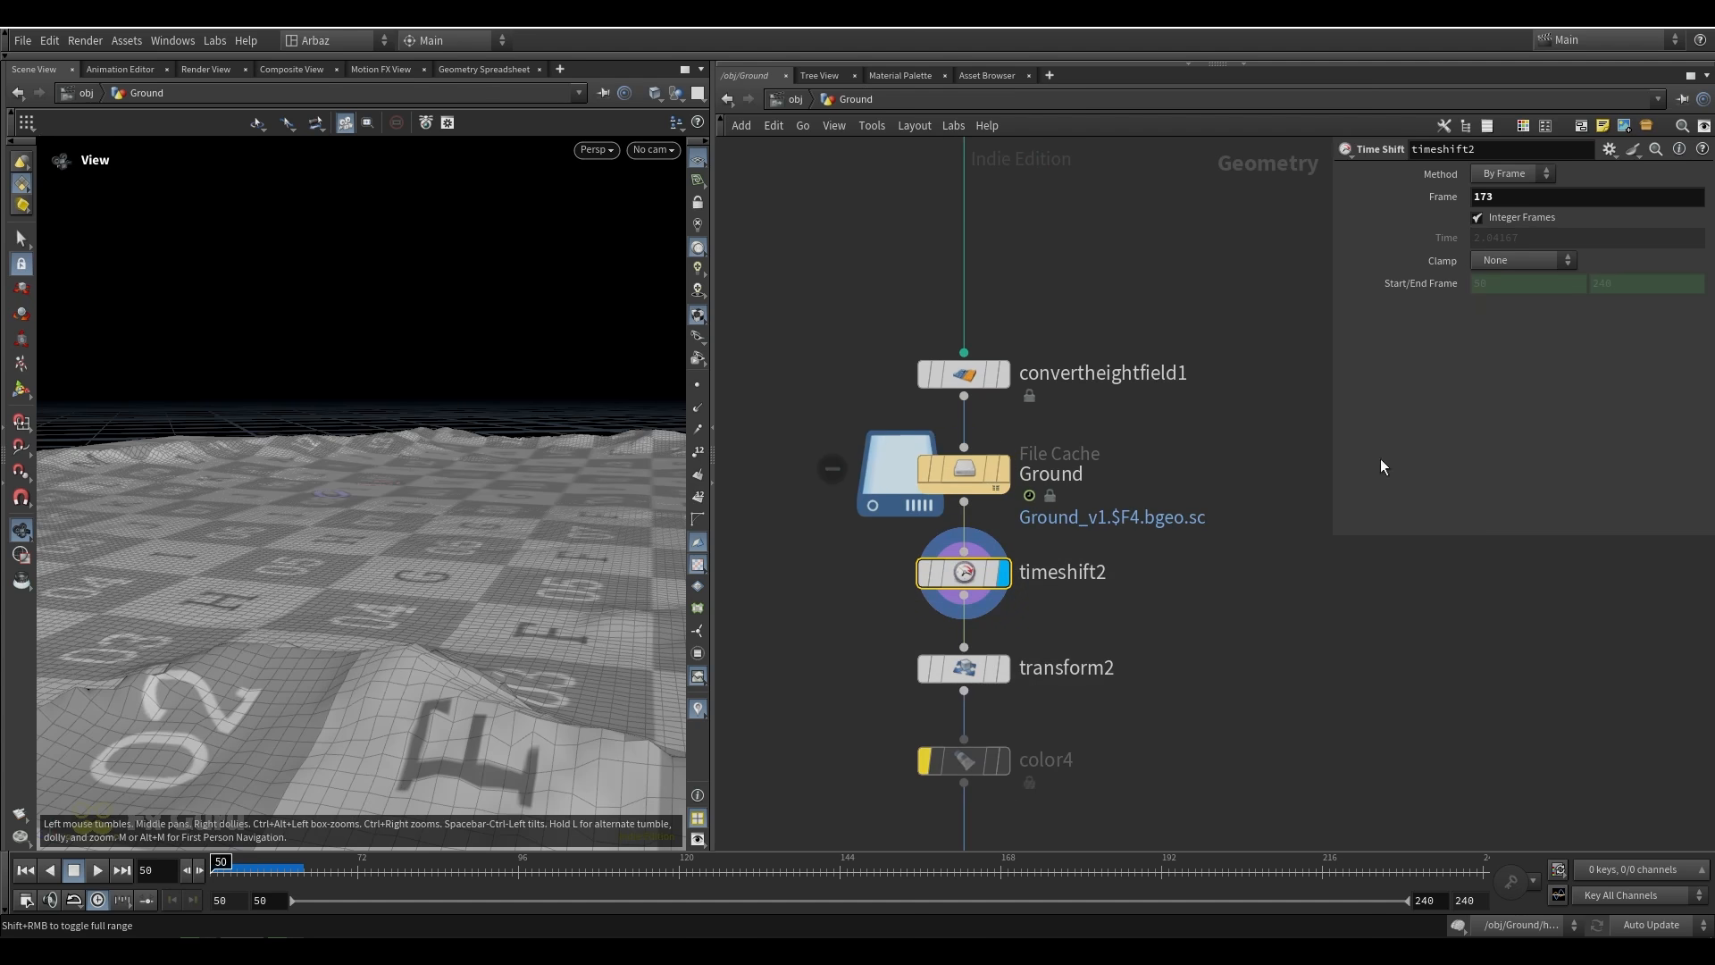
pyautogui.click(964, 471)
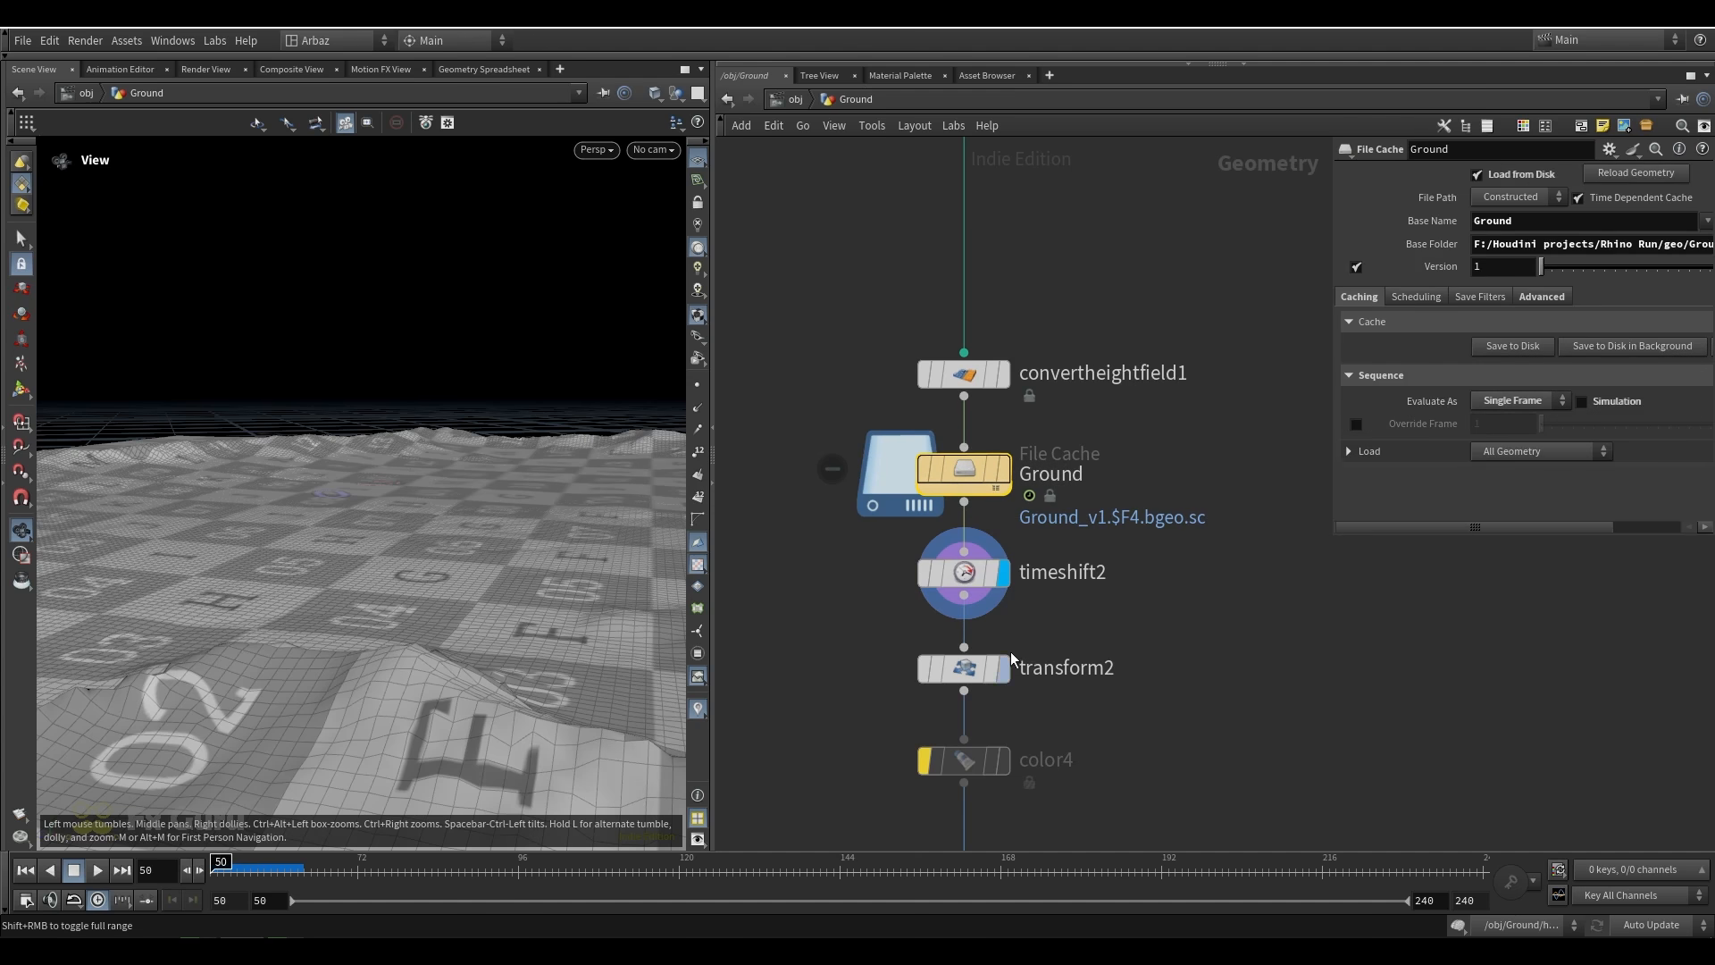
pyautogui.moveTo(590, 863); pyautogui.dragTo(697, 860)
pyautogui.hotkey('ctrl', 'Up')
# Display transform2 and examine its translate values with the whole ground mesh in view
pyautogui.scroll(-5, 327, 482)
pyautogui.moveTo(474, 518); pyautogui.dragTo(446, 544)
pyautogui.scroll(3, 1011, 631)
pyautogui.click(1000, 697)
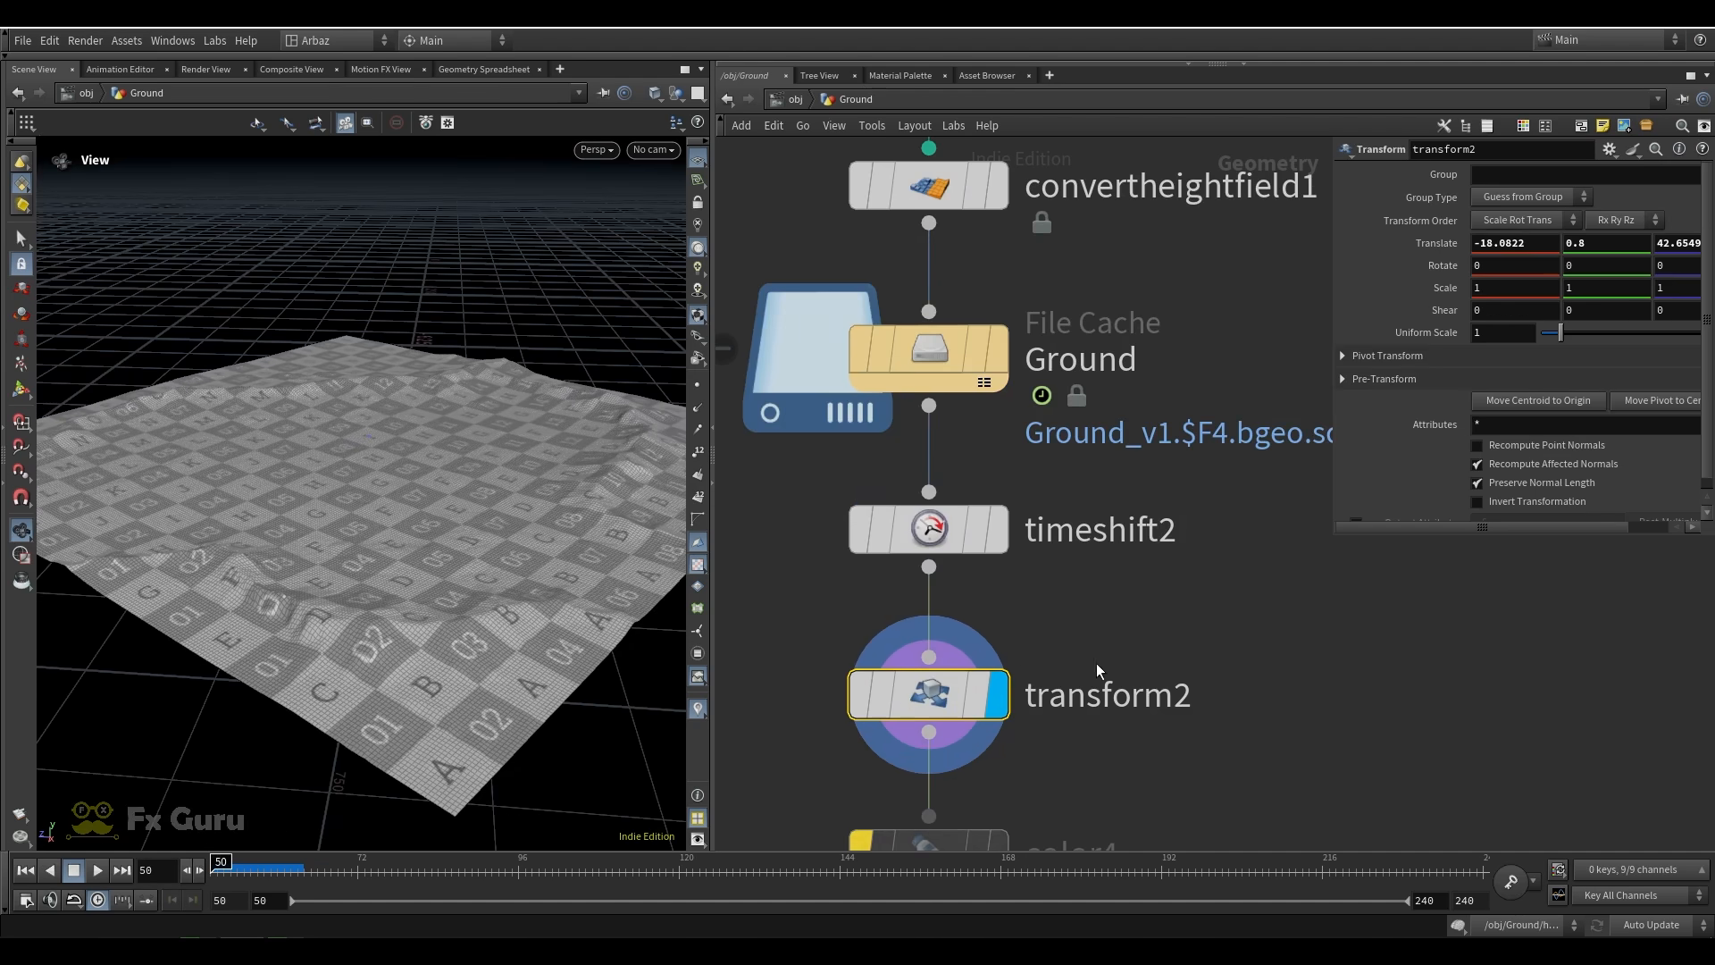
pyautogui.scroll(-2, 1095, 626)
pyautogui.moveTo(780, 604); pyautogui.dragTo(761, 441, button='middle')
pyautogui.click(653, 149)
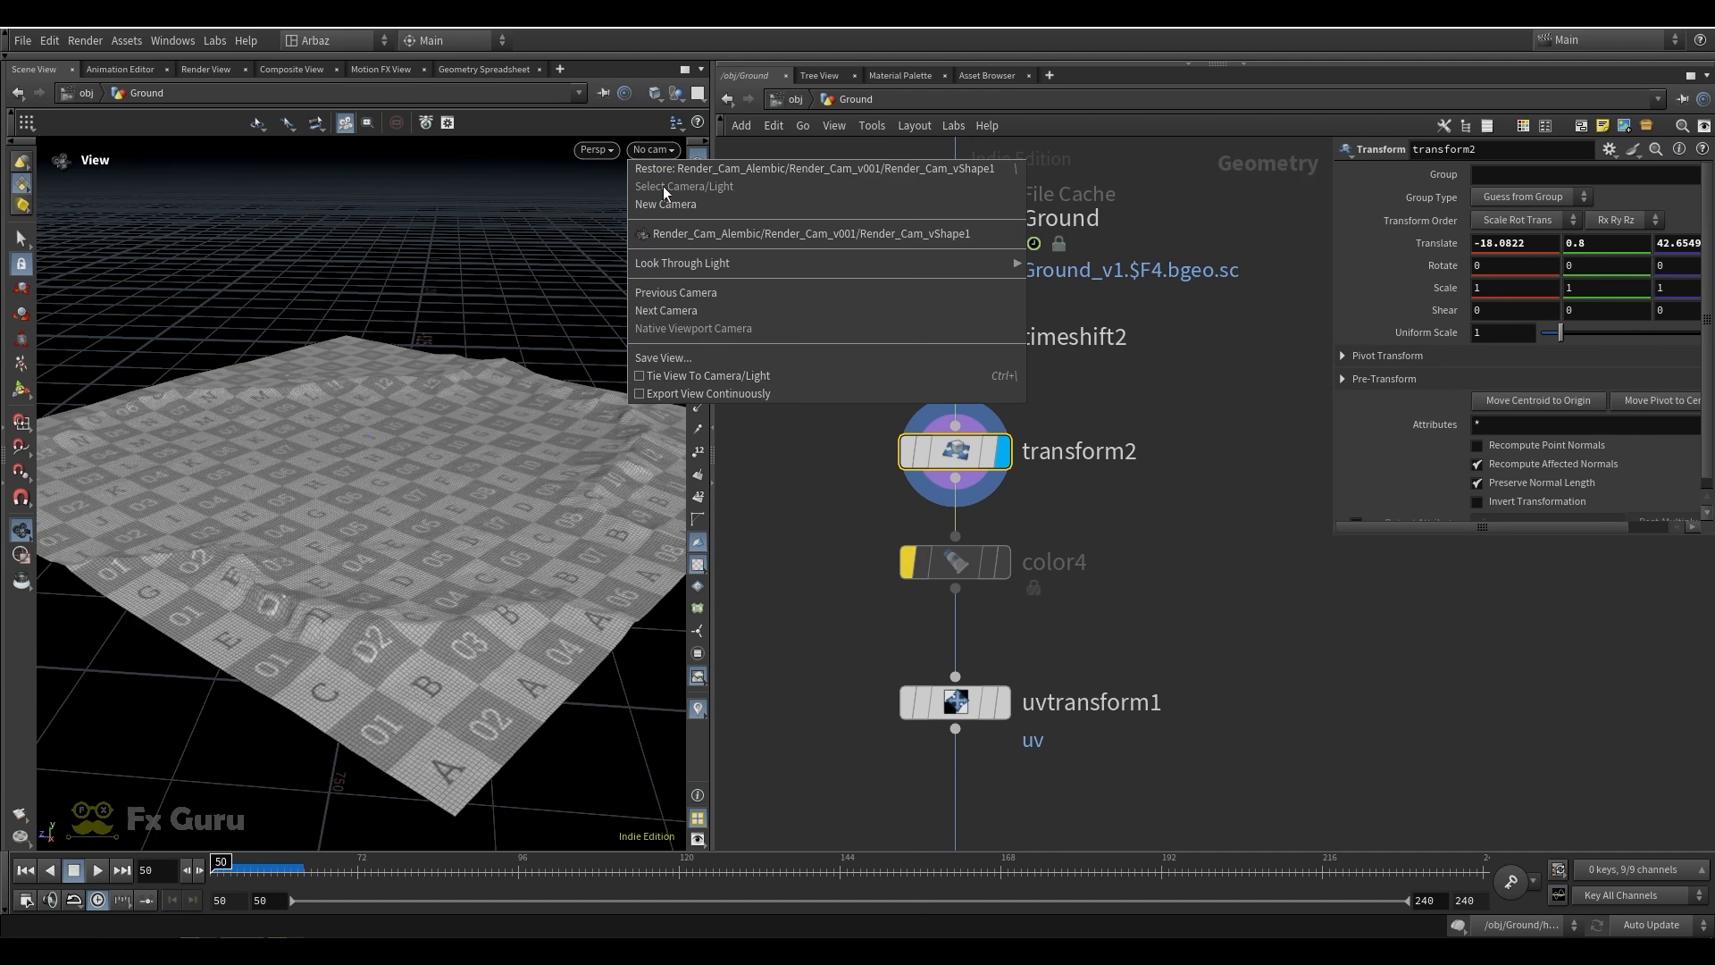
pyautogui.click(1215, 272)
pyautogui.click(795, 100)
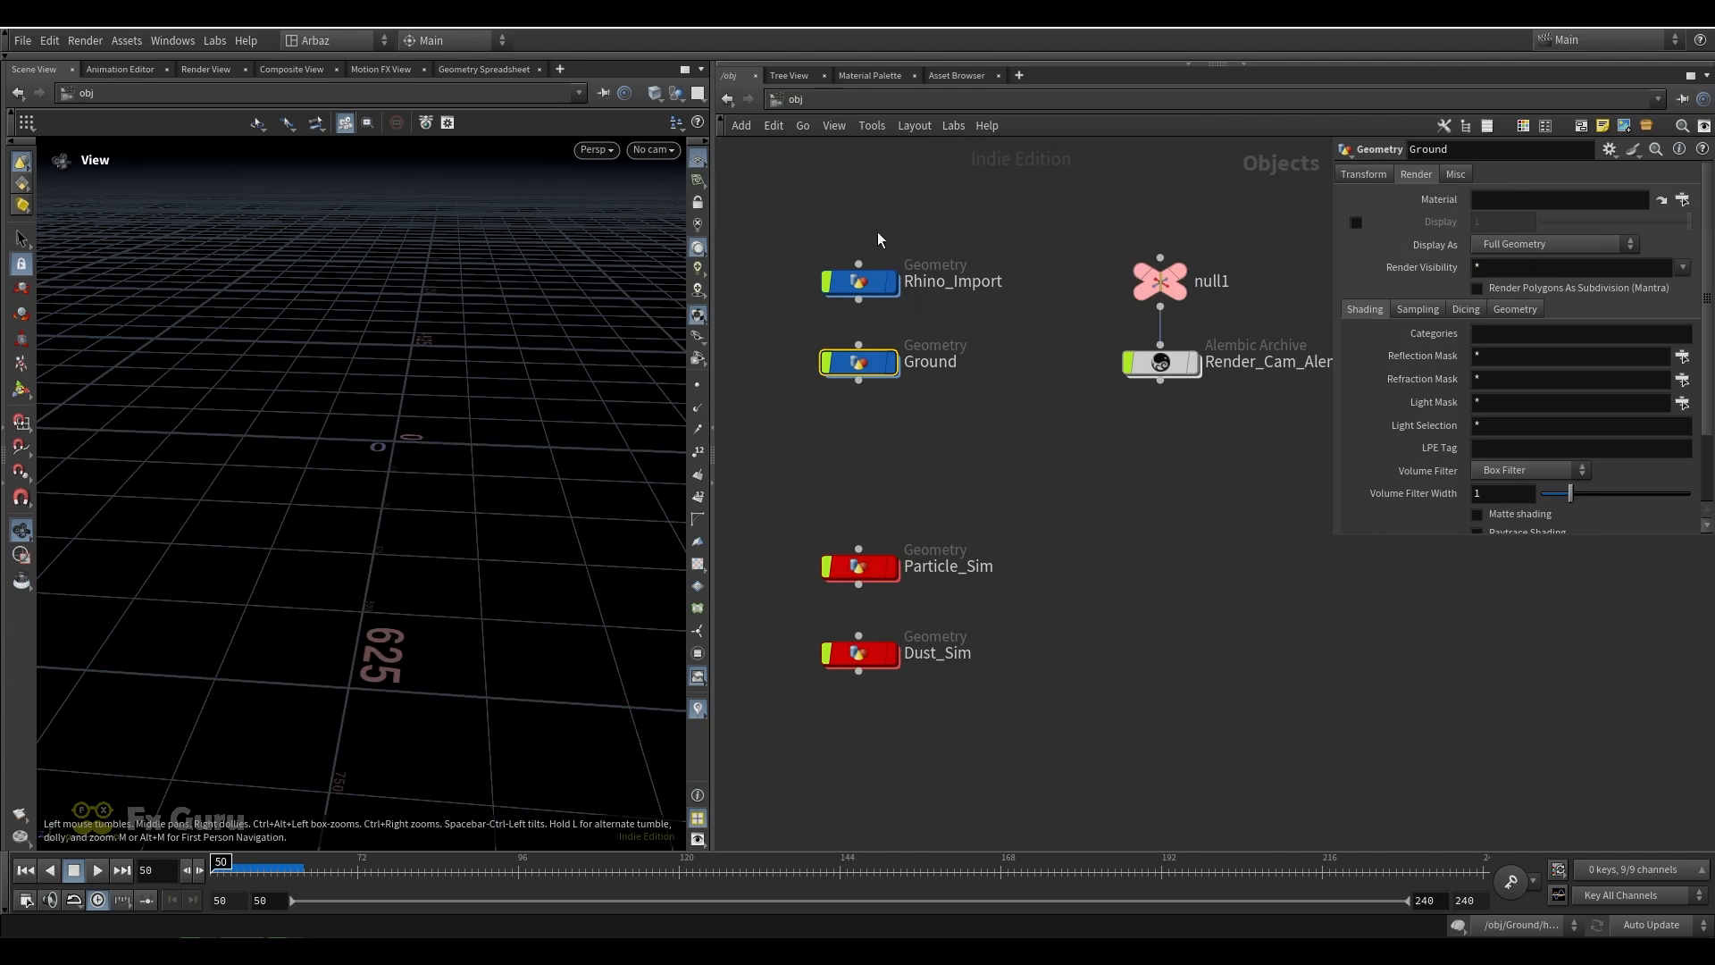
pyautogui.doubleClick(858, 362)
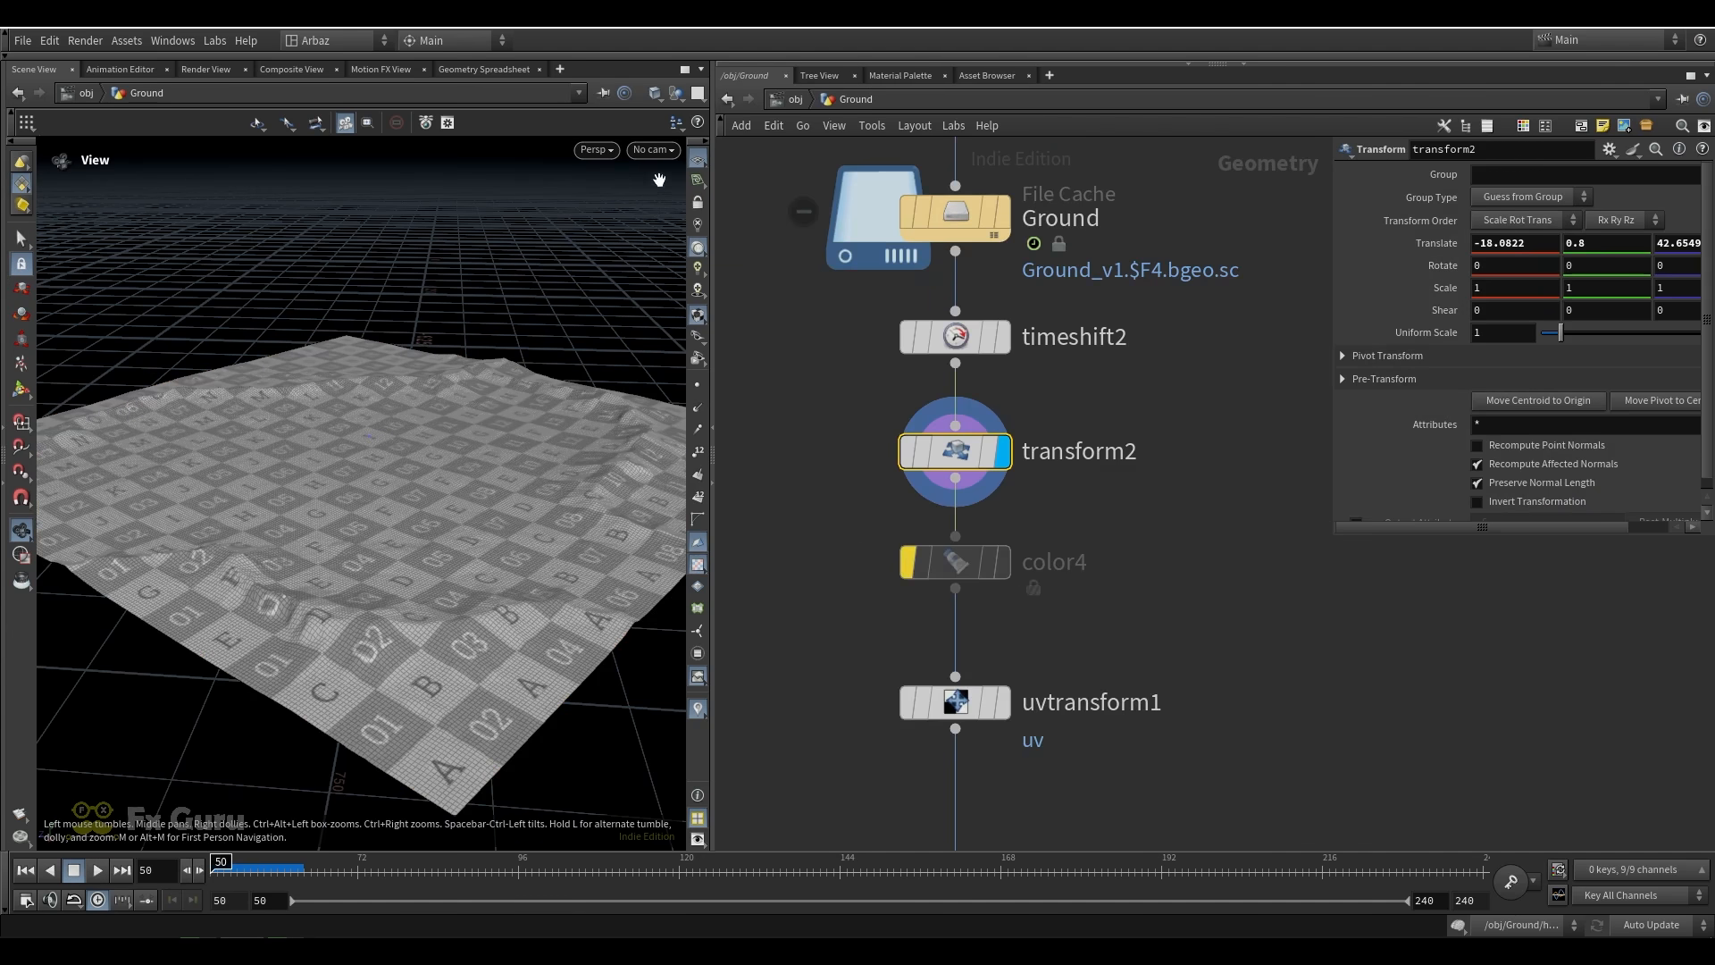
# Look through Render_Cam_vShape1 and scrub to frame 176 to check the rhino against the ground
pyautogui.click(653, 150)
pyautogui.click(804, 234)
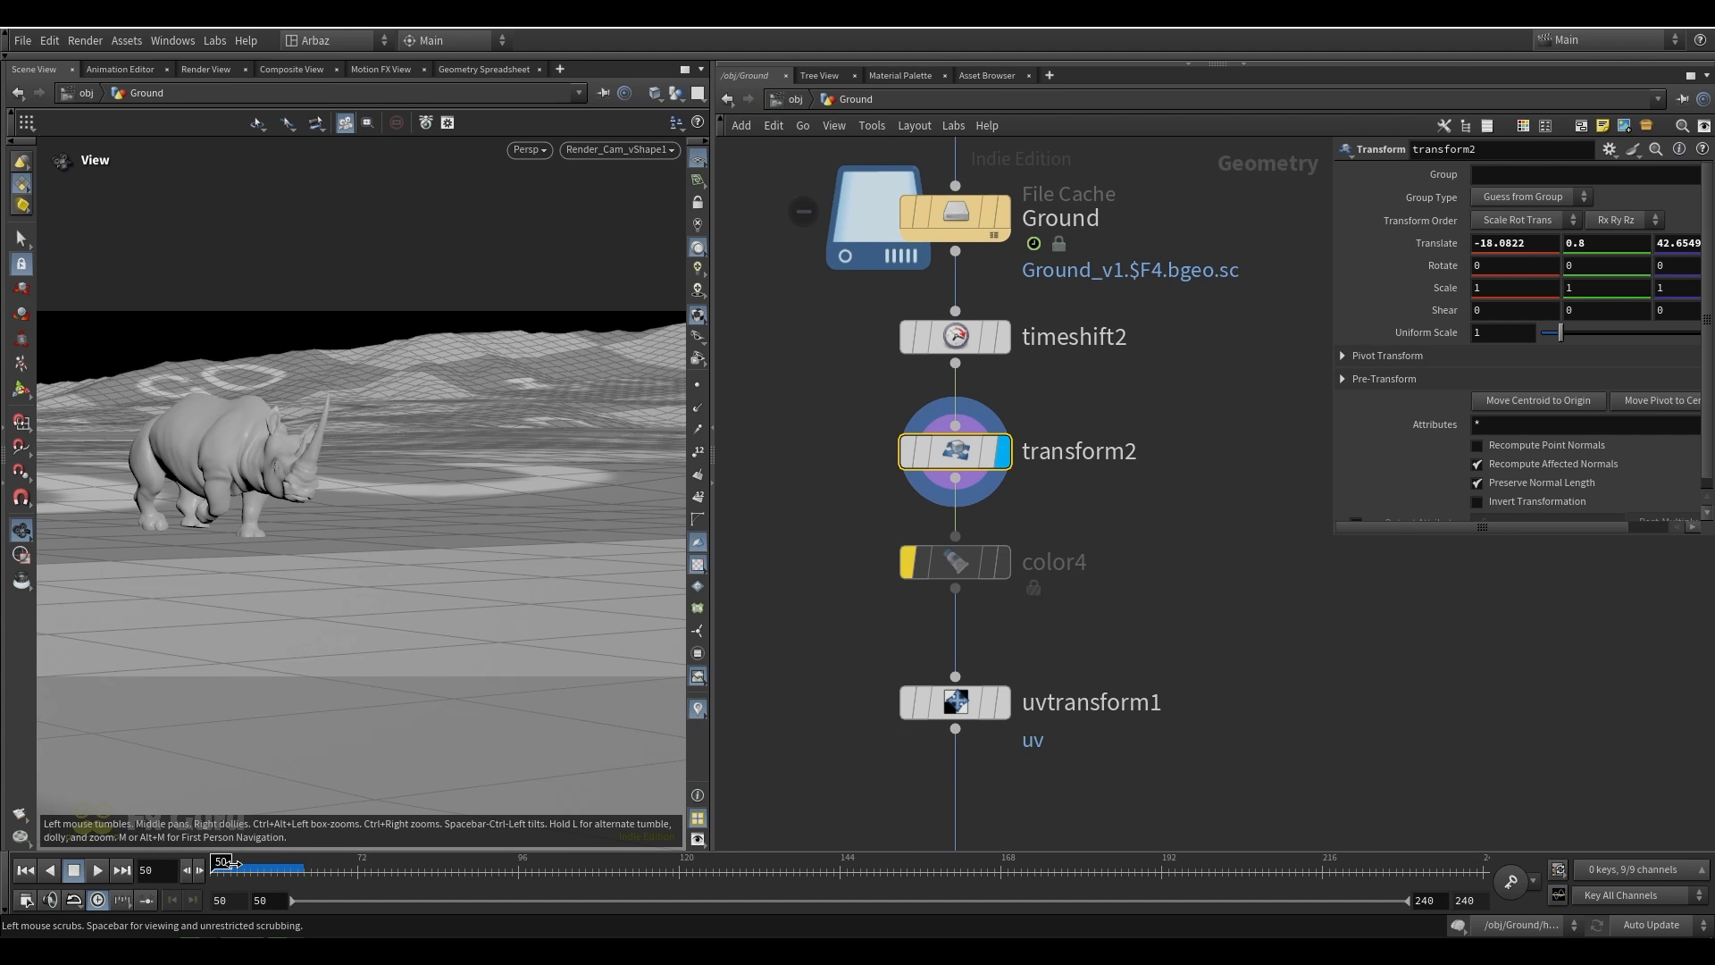
pyautogui.moveTo(234, 864); pyautogui.dragTo(1056, 860)
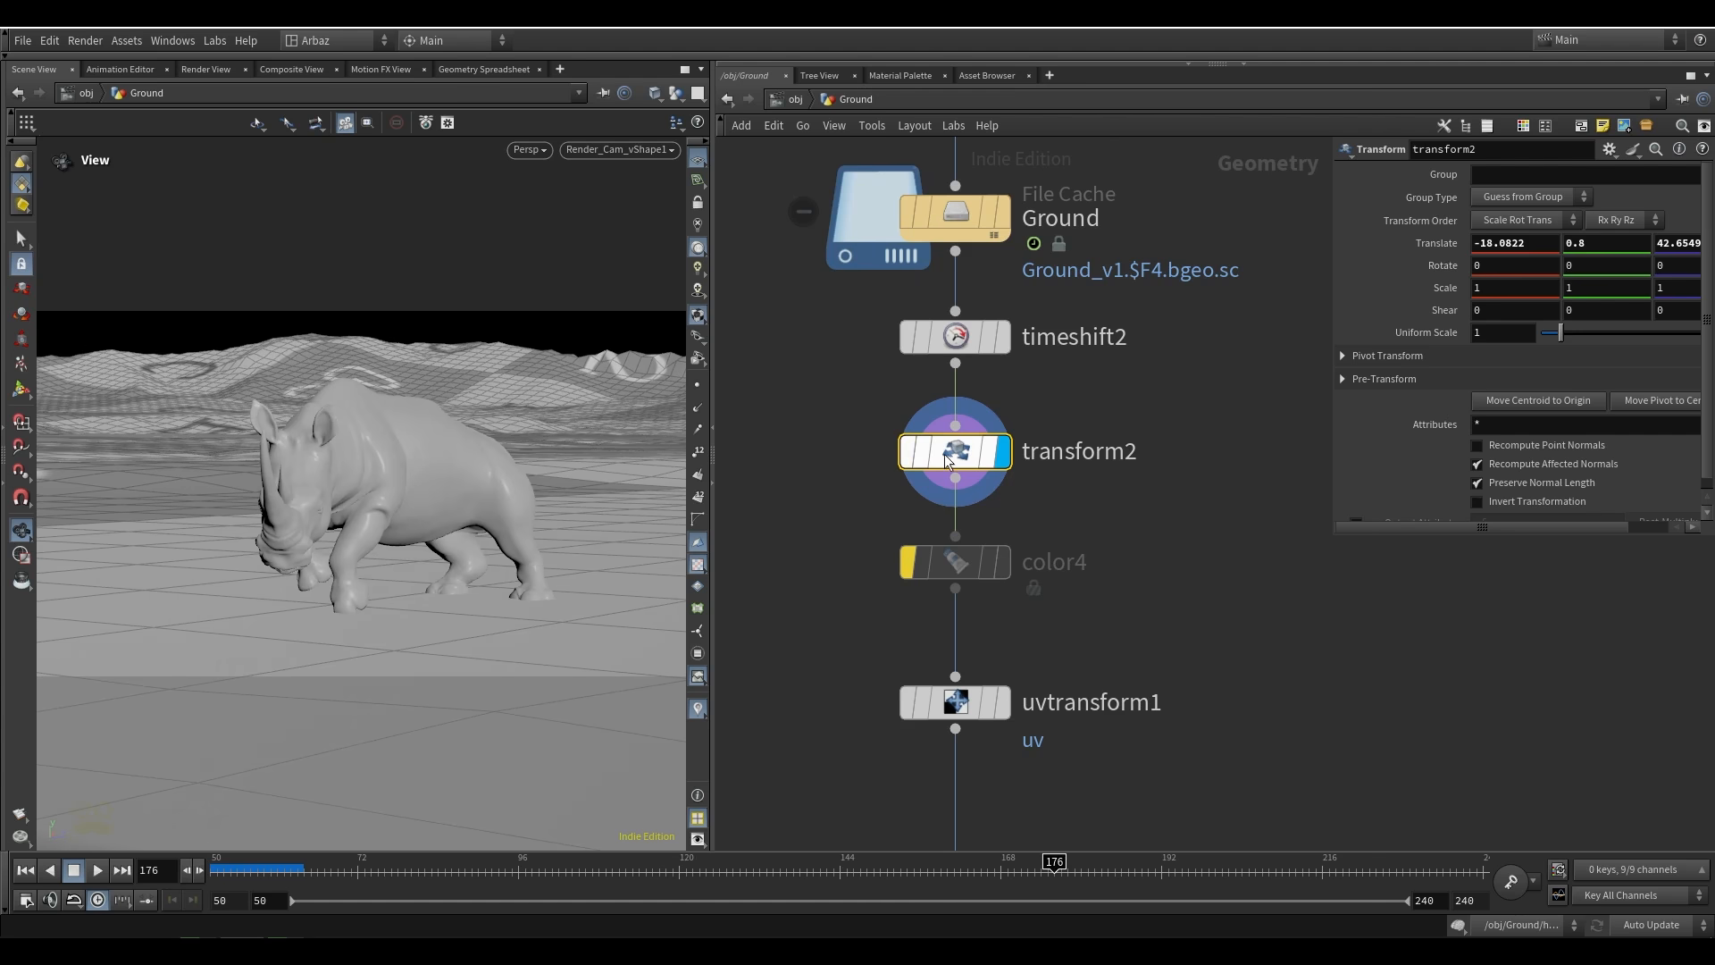
# Bypass transform2 to compare the ground height under the rhino through the render camera, and re-enable the node
pyautogui.press('q')
pyautogui.moveTo(527, 615); pyautogui.dragTo(564, 611)
pyautogui.click(653, 149)
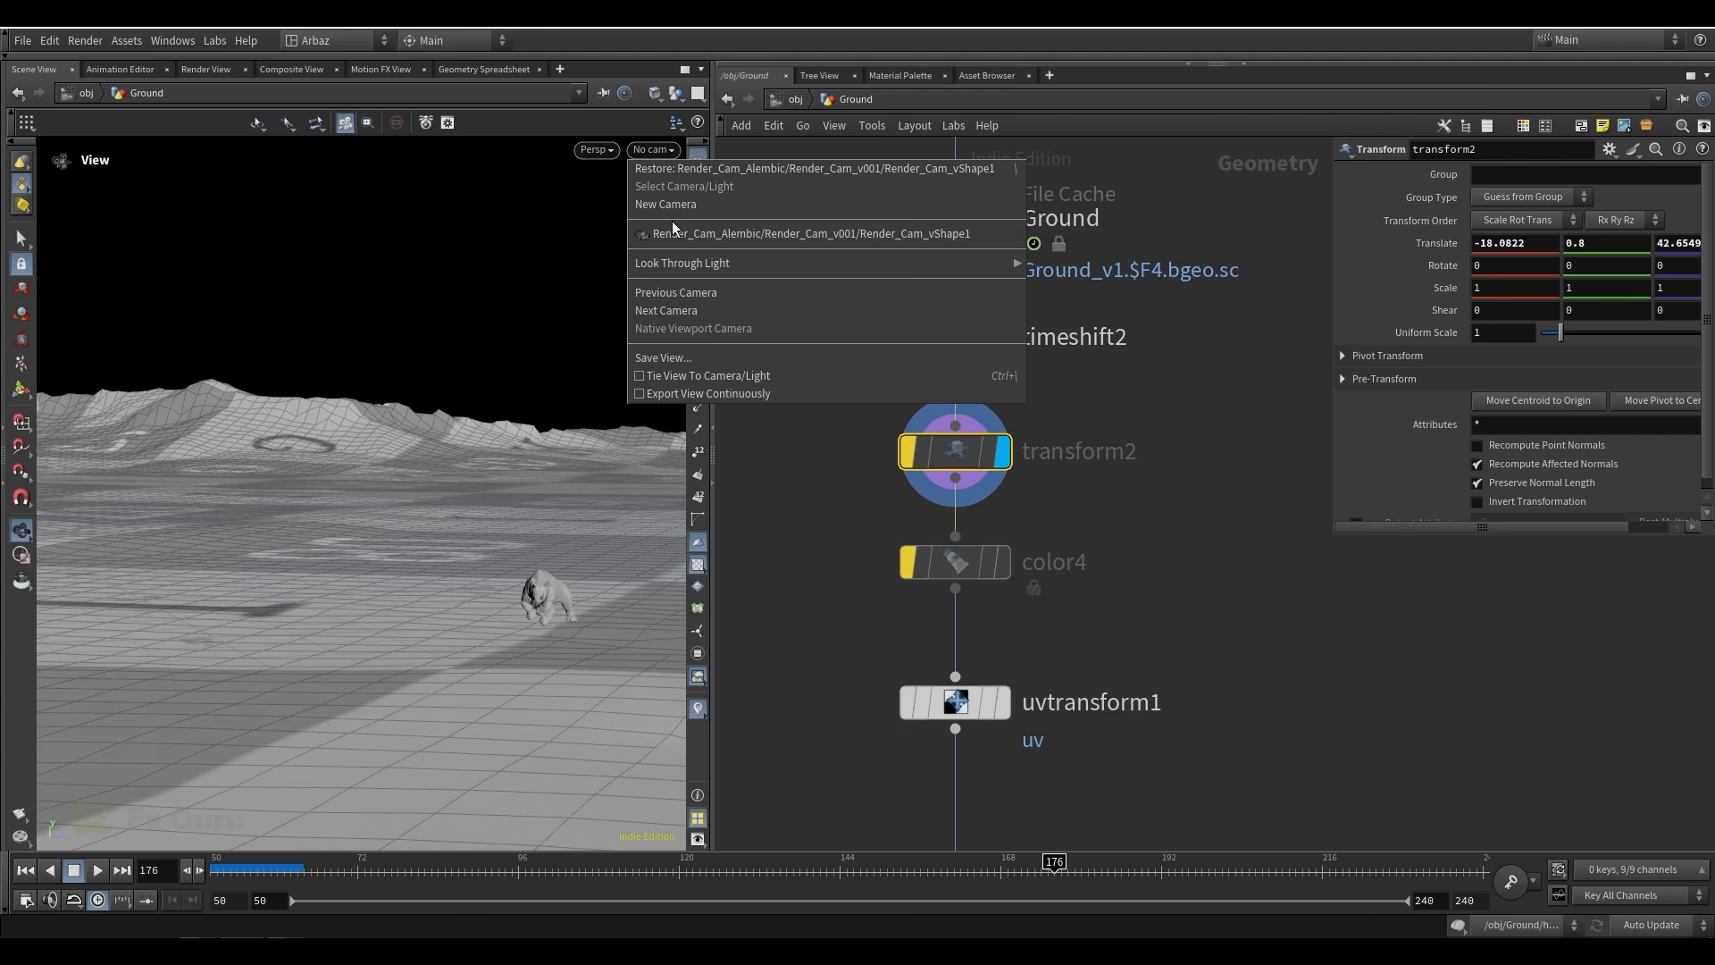
pyautogui.click(674, 233)
pyautogui.moveTo(909, 469)
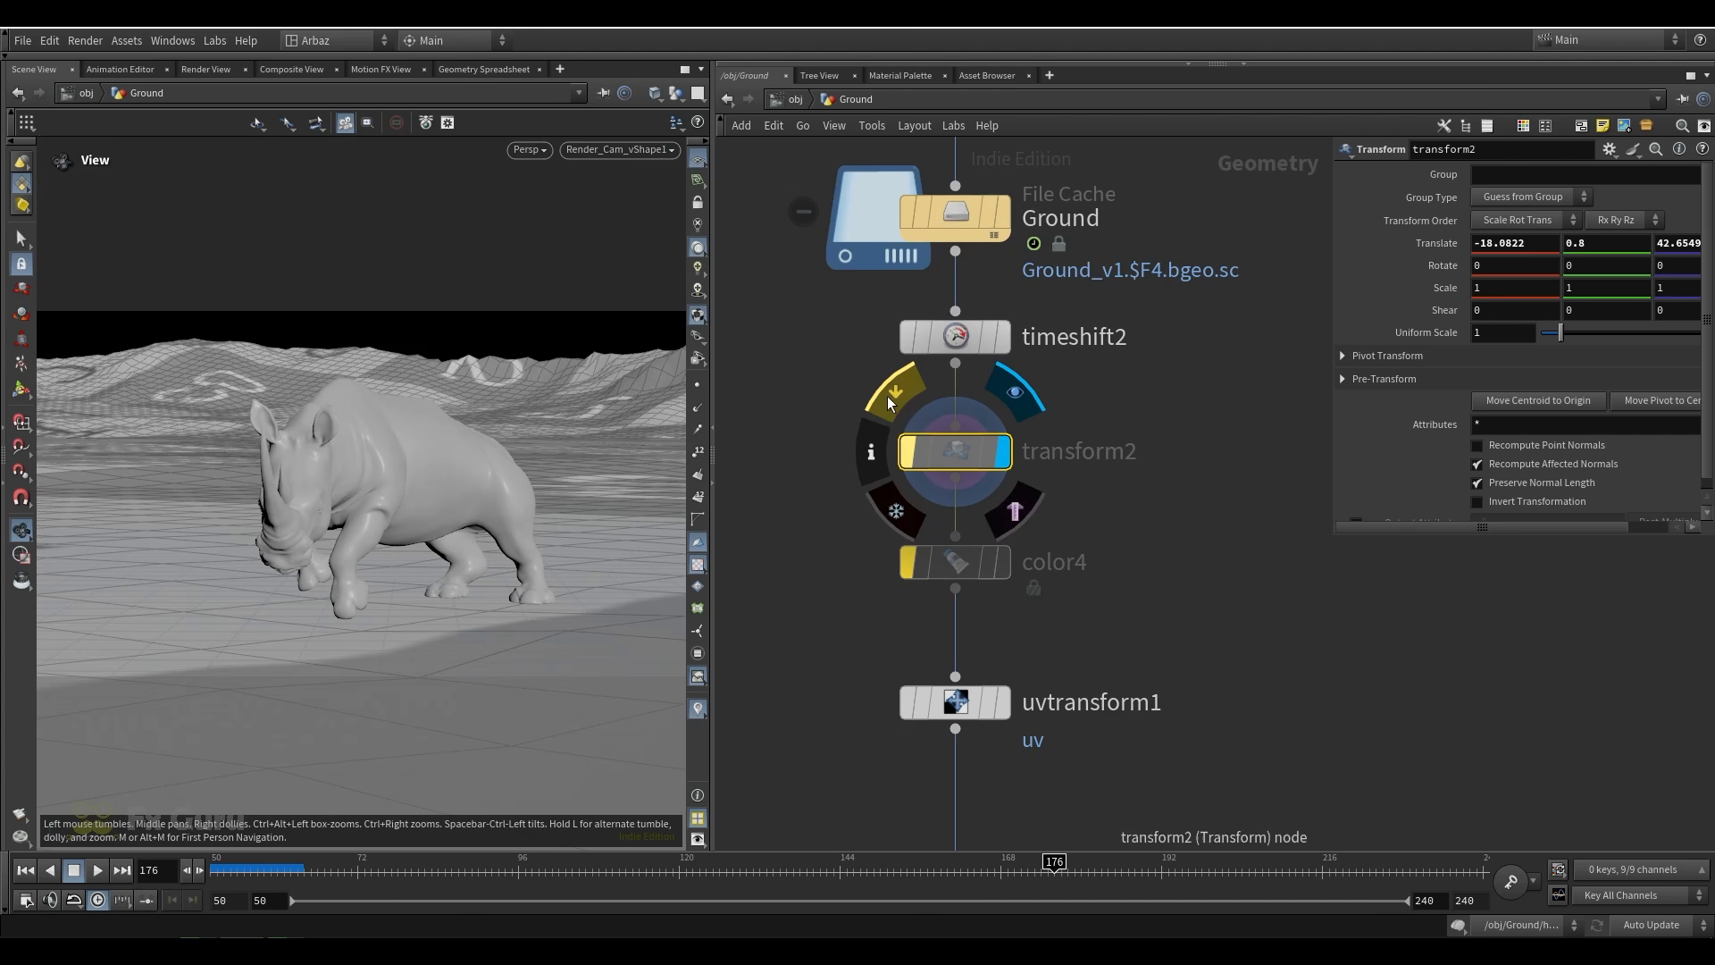
pyautogui.click(889, 399)
# Display uvtransform1 to review its UV scale, and display the OUT_GROUND null
pyautogui.moveTo(1156, 599); pyautogui.dragTo(1145, 466, button='middle')
pyautogui.moveTo(1146, 501); pyautogui.dragTo(981, 580)
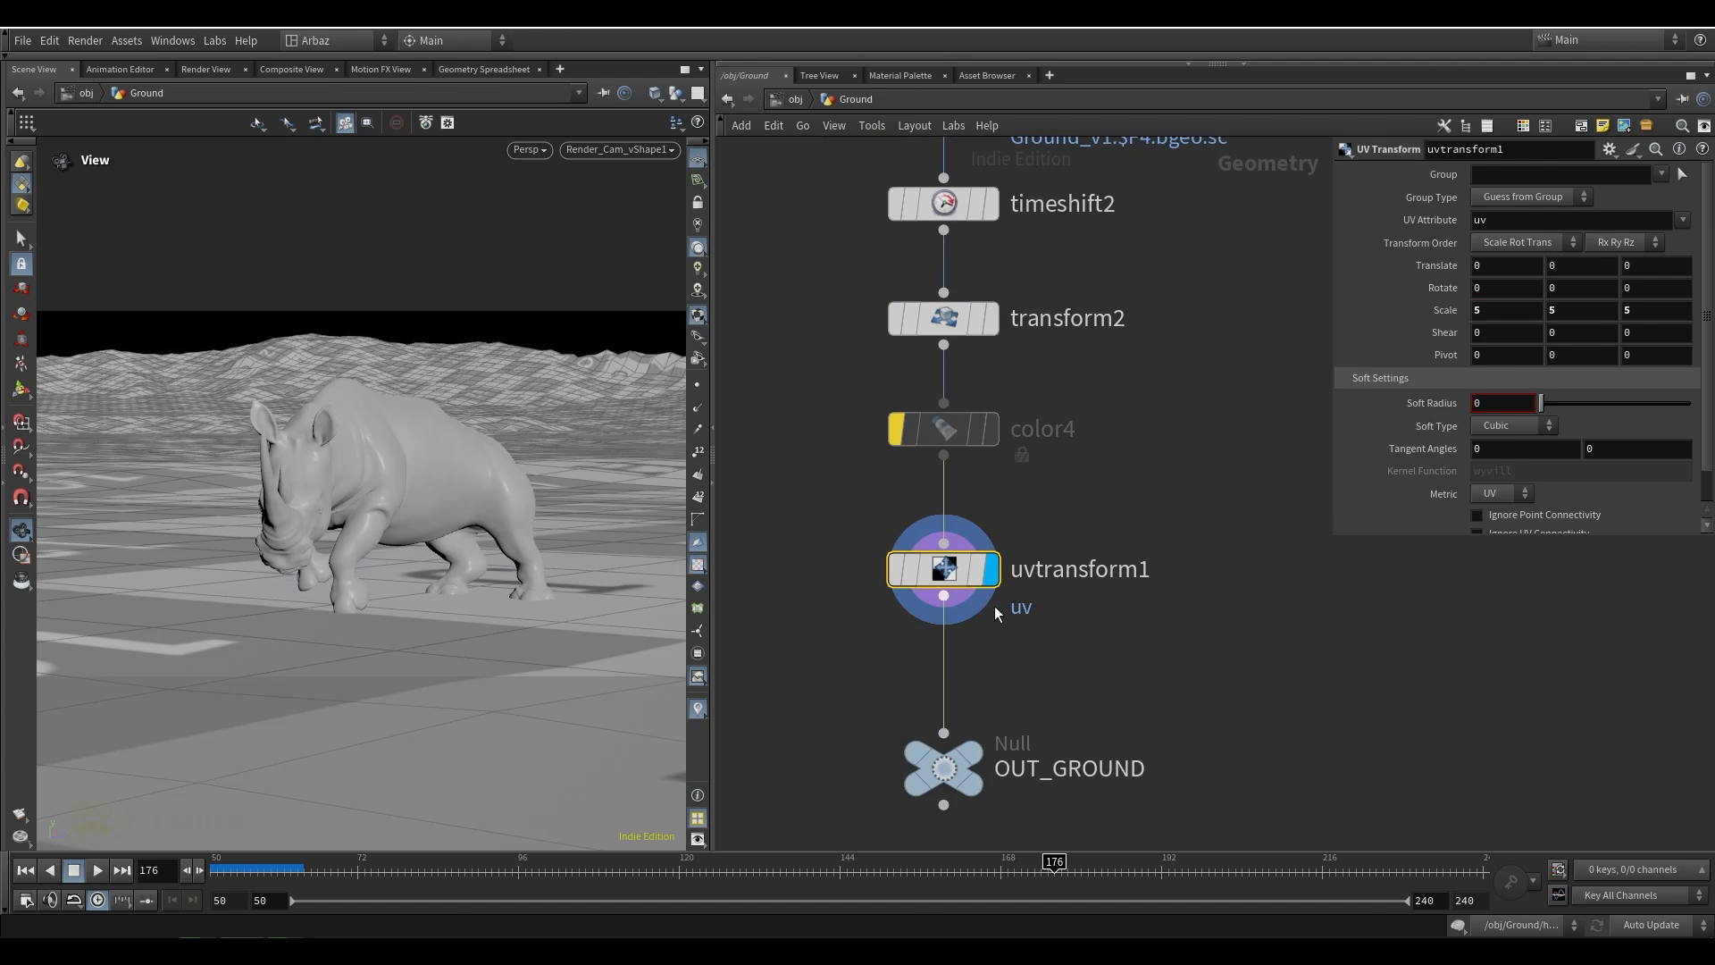
pyautogui.moveTo(994, 605); pyautogui.dragTo(1002, 501, button='middle')
pyautogui.click(951, 663)
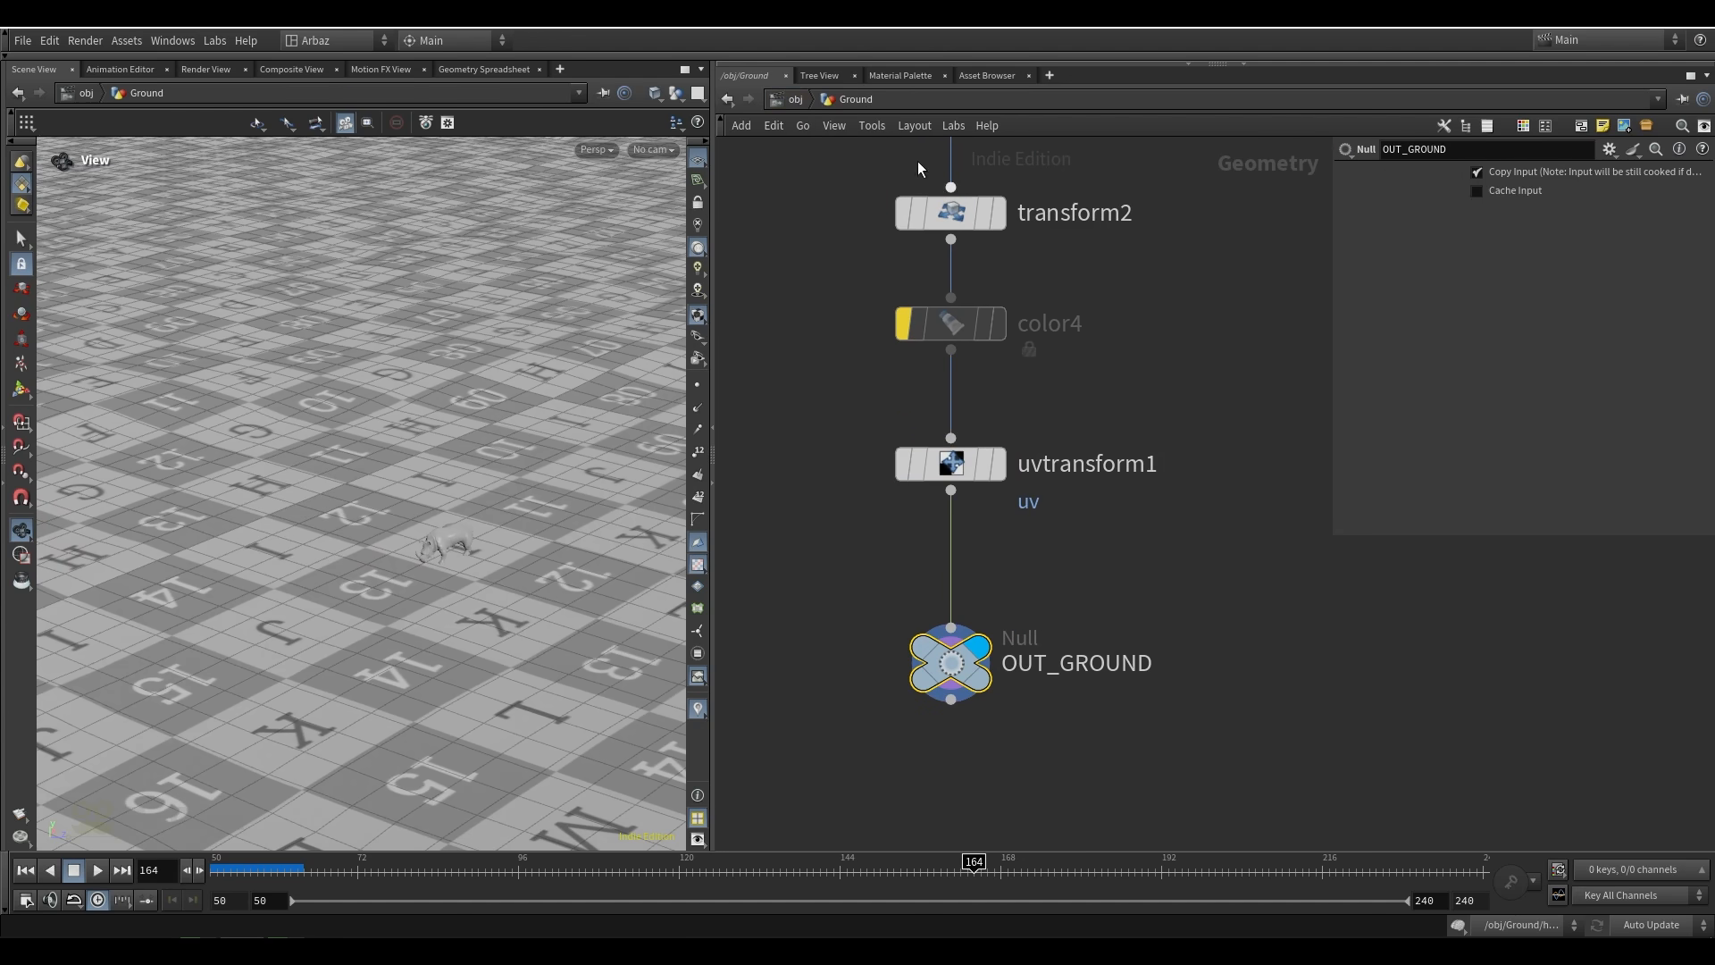
# Return to the object level, move the Particle_Sim node slightly closer to Ground, and rewind to frame 50
pyautogui.press('u')
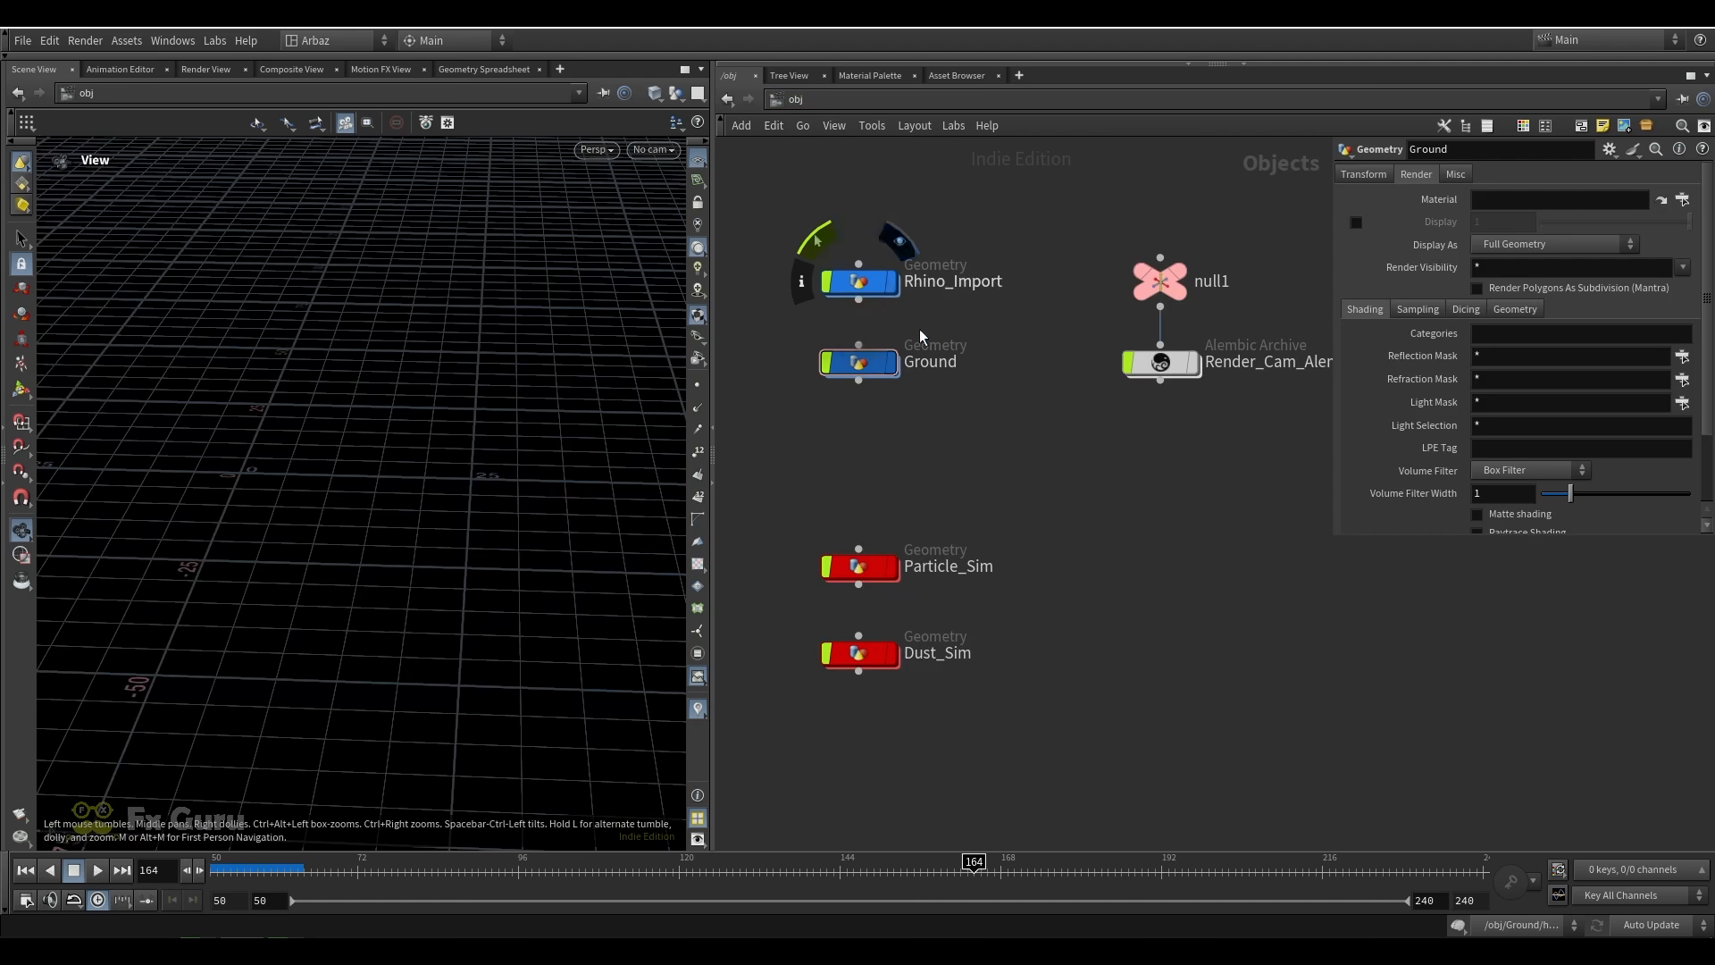
pyautogui.moveTo(357, 527)
pyautogui.mouseDown()
pyautogui.moveTo(340, 501)
pyautogui.moveTo(354, 496)
pyautogui.mouseUp()
pyautogui.moveTo(872, 555); pyautogui.dragTo(862, 496)
pyautogui.moveTo(953, 444); pyautogui.dragTo(811, 527)
pyautogui.click(25, 870)
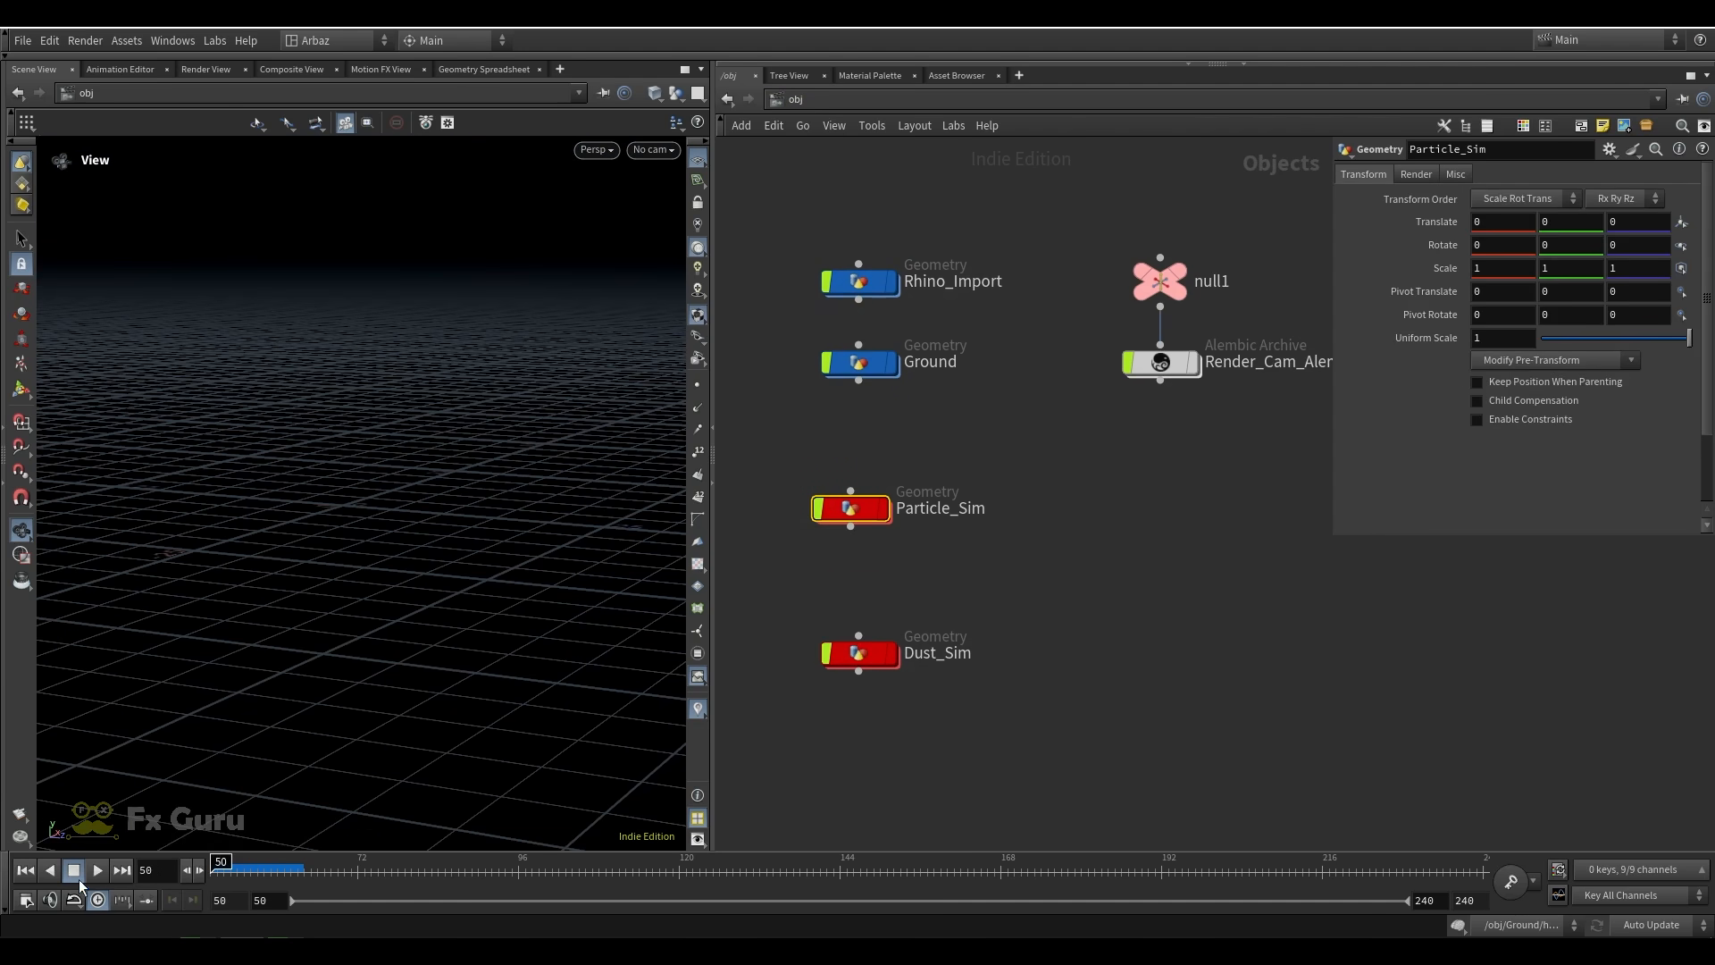
# Enter the Particle_Sim network and display object_merge2 to examine the imported rhino
pyautogui.doubleClick(861, 507)
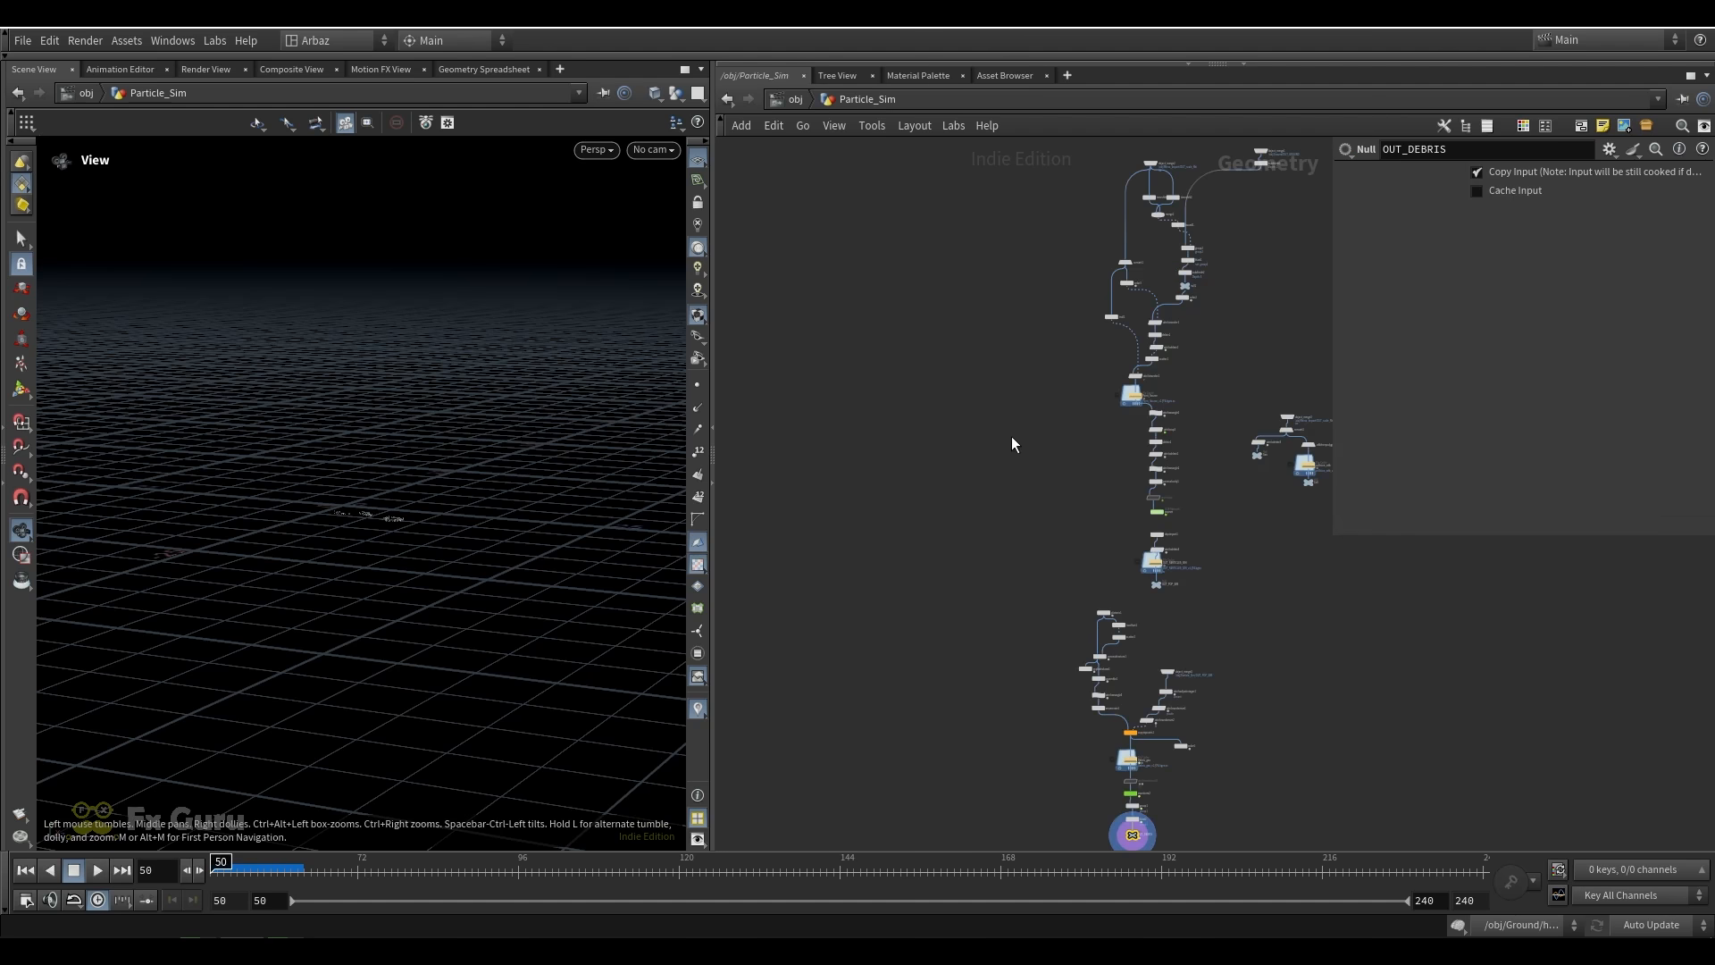
pyautogui.scroll(-3, 1011, 436)
pyautogui.moveTo(1012, 436); pyautogui.dragTo(861, 505, button='middle')
pyautogui.scroll(7, 967, 329)
pyautogui.moveTo(967, 329); pyautogui.dragTo(837, 342, button='middle')
pyautogui.scroll(3, 809, 357)
pyautogui.click(786, 406)
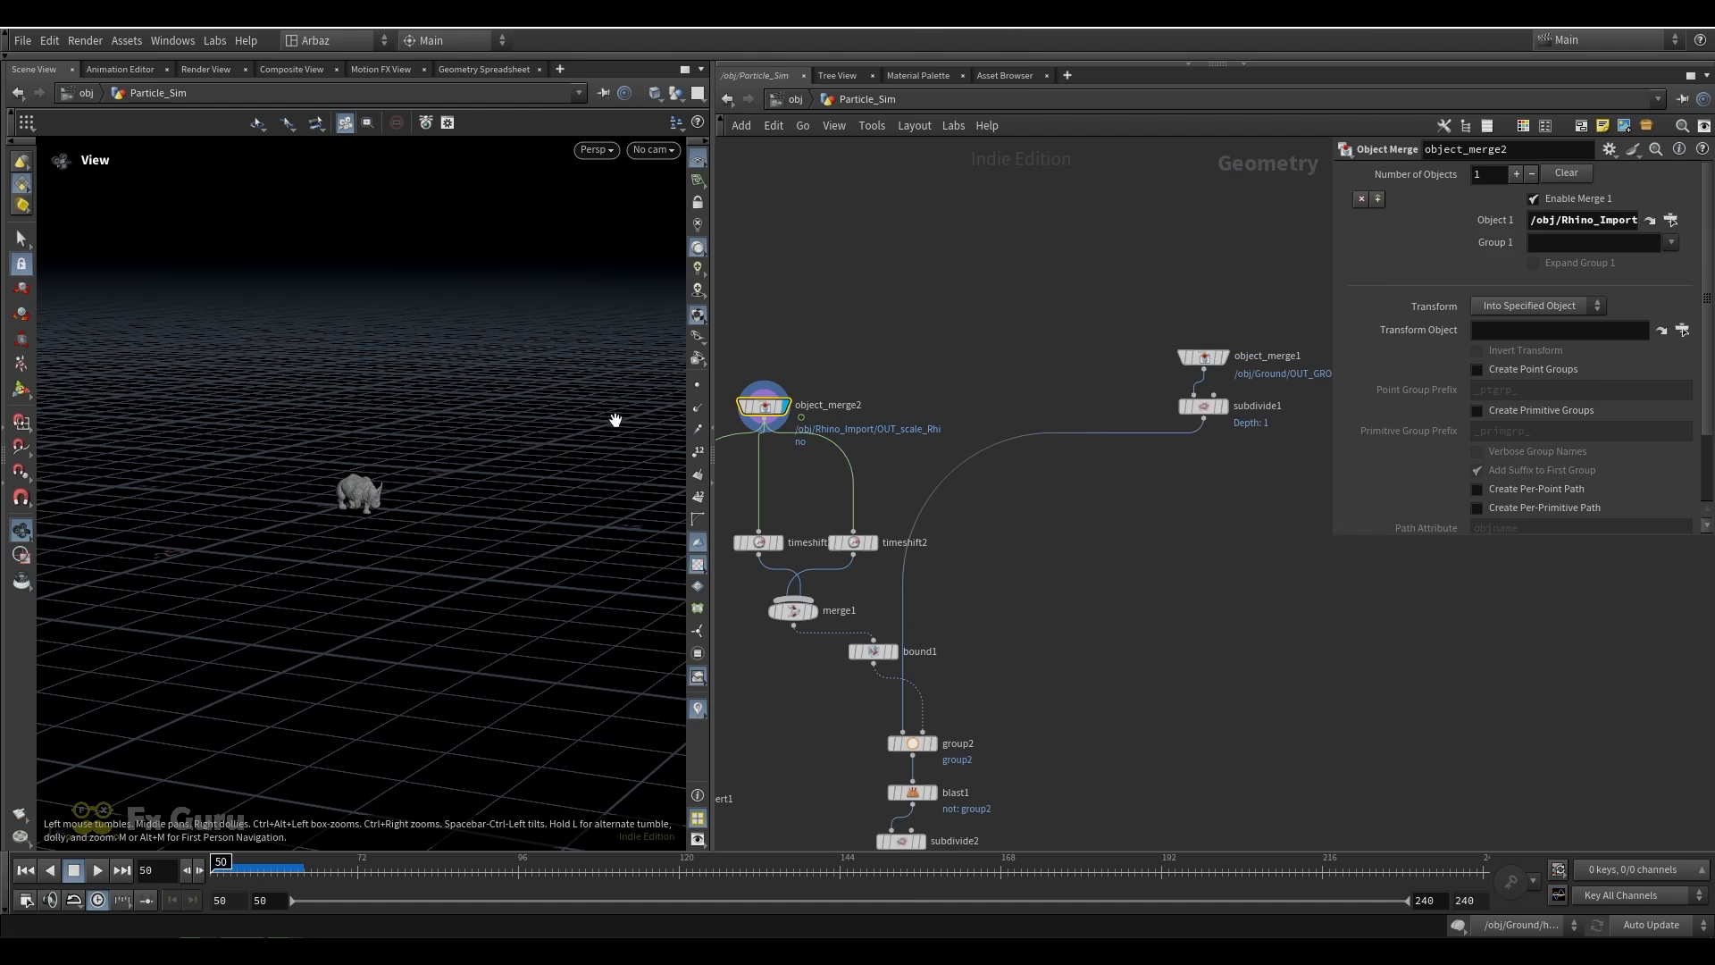
pyautogui.scroll(3, 360, 470)
# Display object_merge1 to examine the imported ground from above, and bring the upper node chain into view
pyautogui.click(1224, 357)
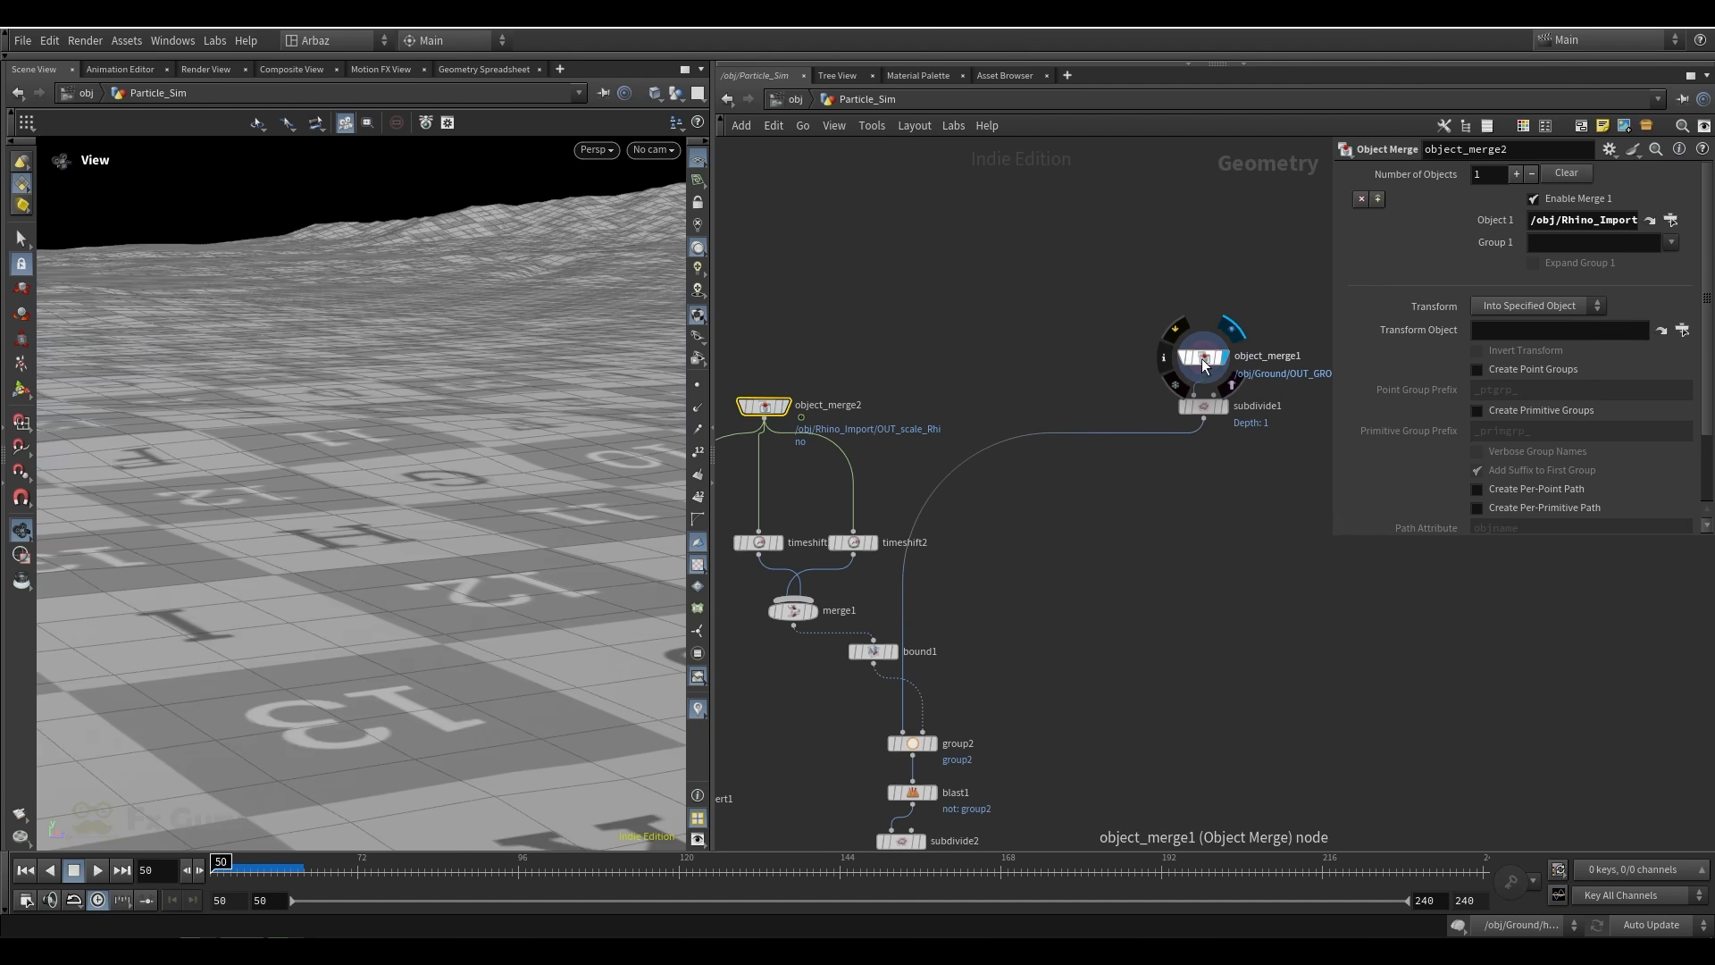
pyautogui.scroll(-2, 475, 470)
pyautogui.moveTo(786, 568); pyautogui.dragTo(912, 421, button='middle')
pyautogui.scroll(3, 911, 420)
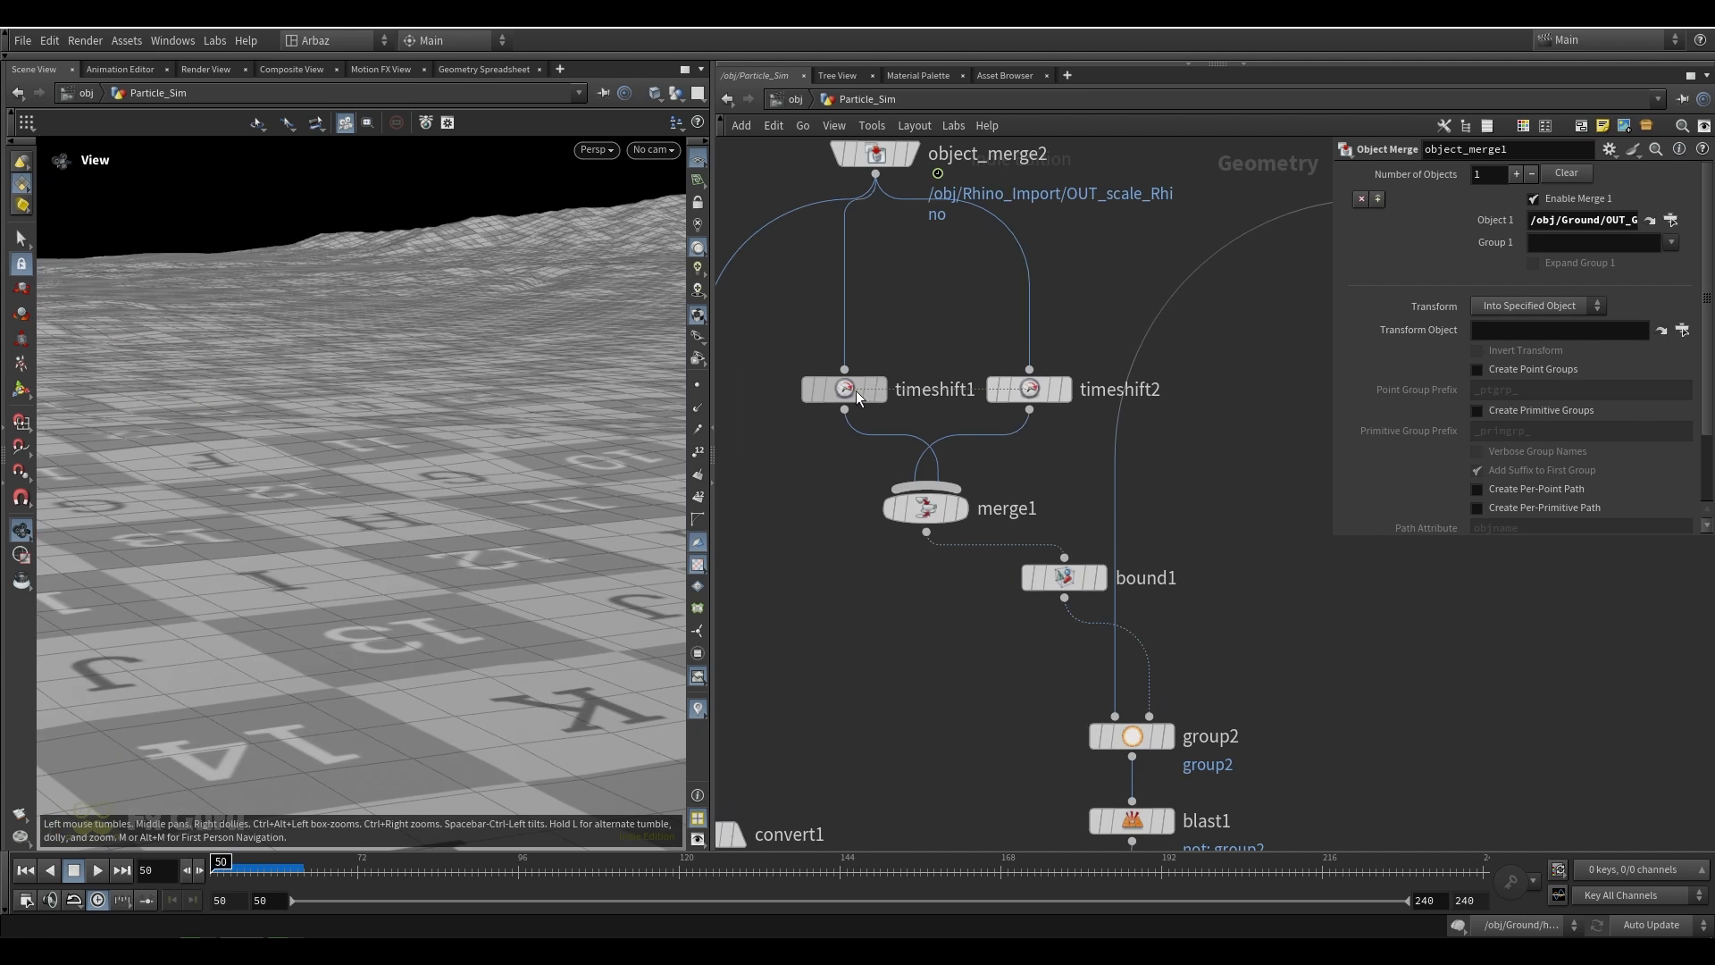
pyautogui.scroll(-5, 905, 442)
pyautogui.moveTo(303, 509); pyautogui.dragTo(186, 416)
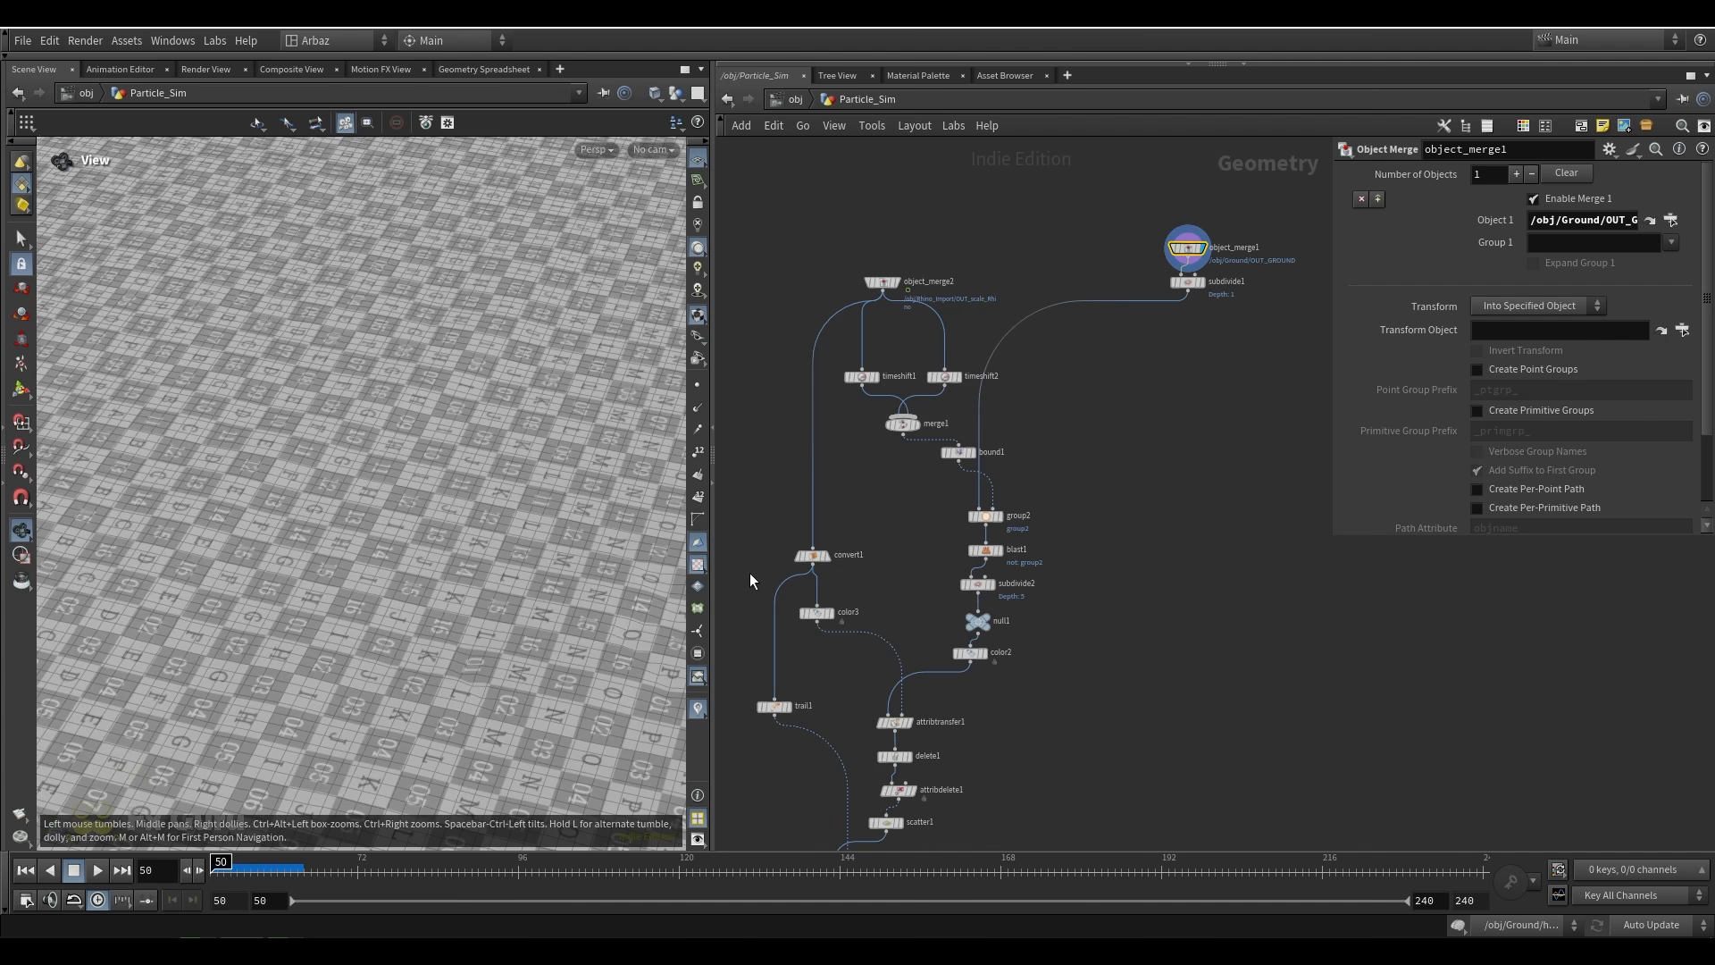
# Display timeshift1 and timeshift2 in turn and reveal the Frame expression of each
pyautogui.click(872, 378)
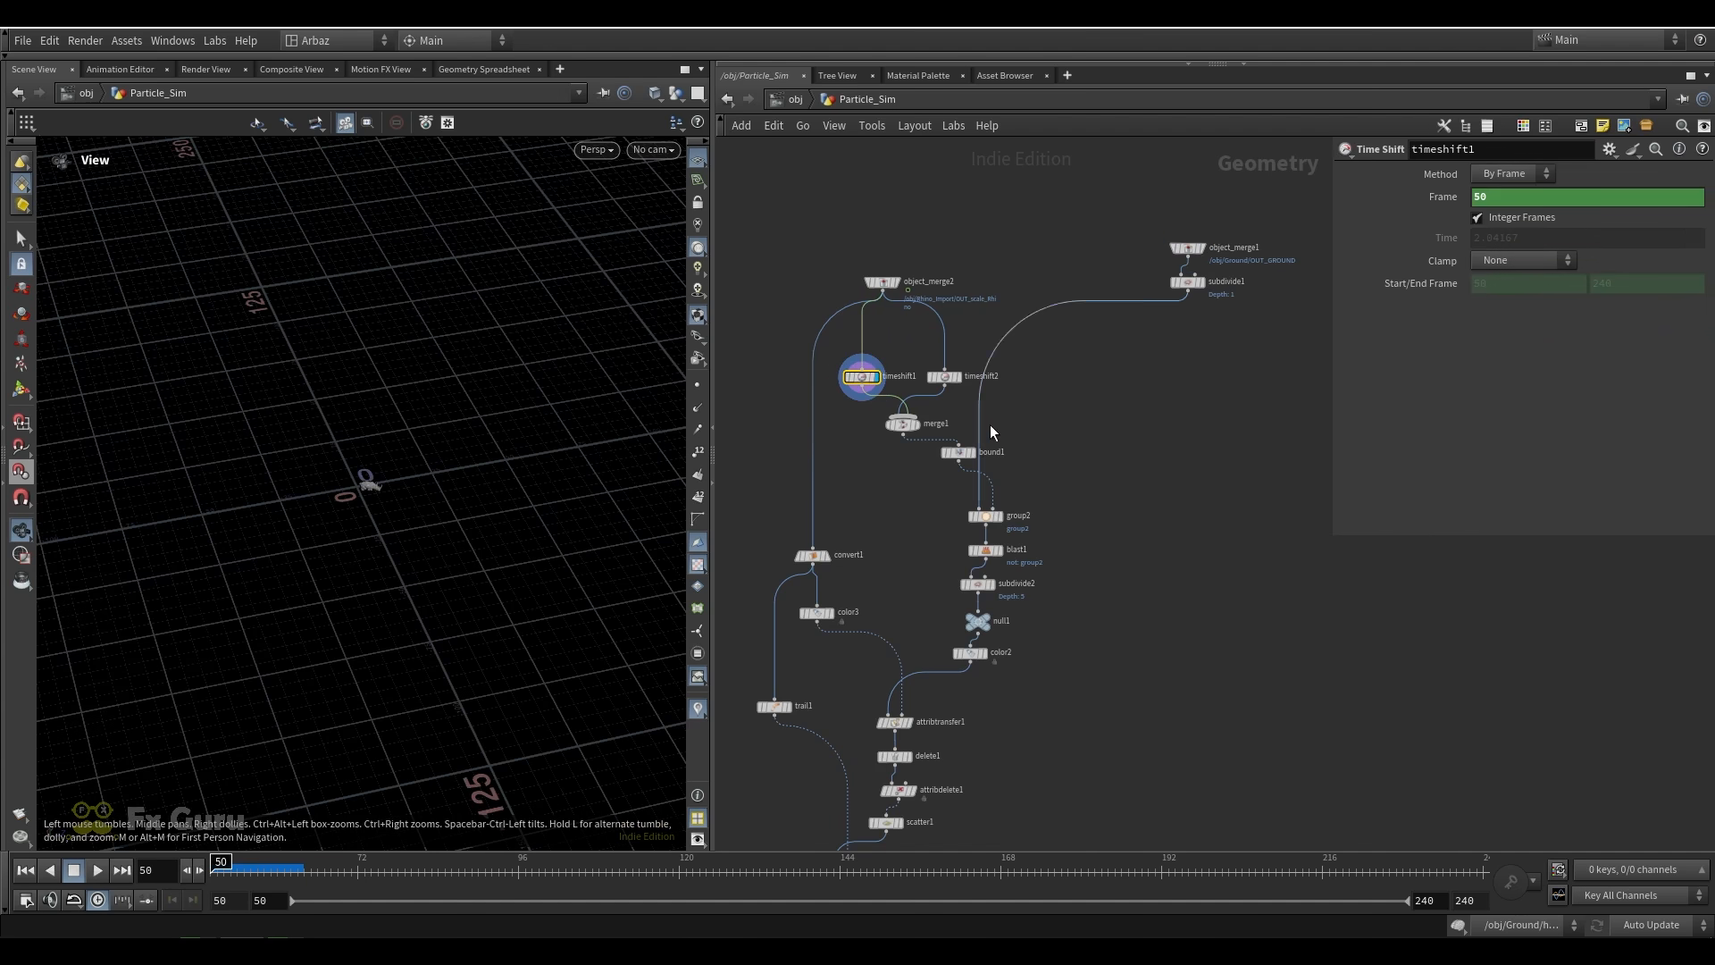
pyautogui.click(944, 377)
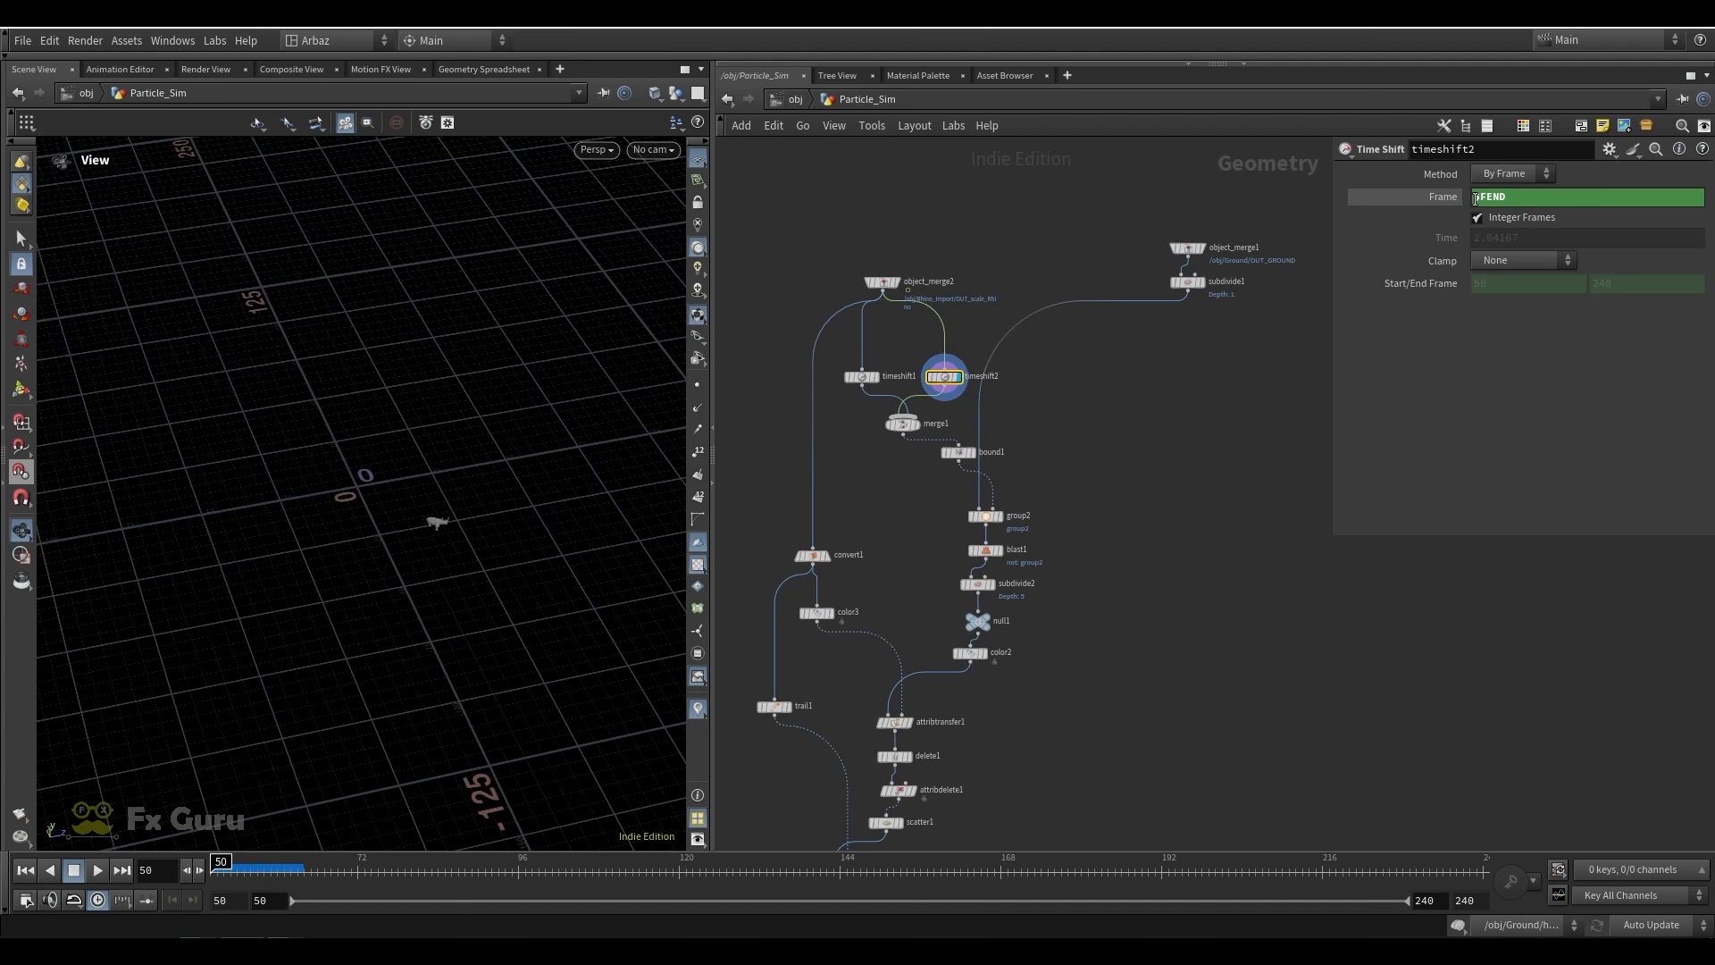
pyautogui.scroll(3, 887, 370)
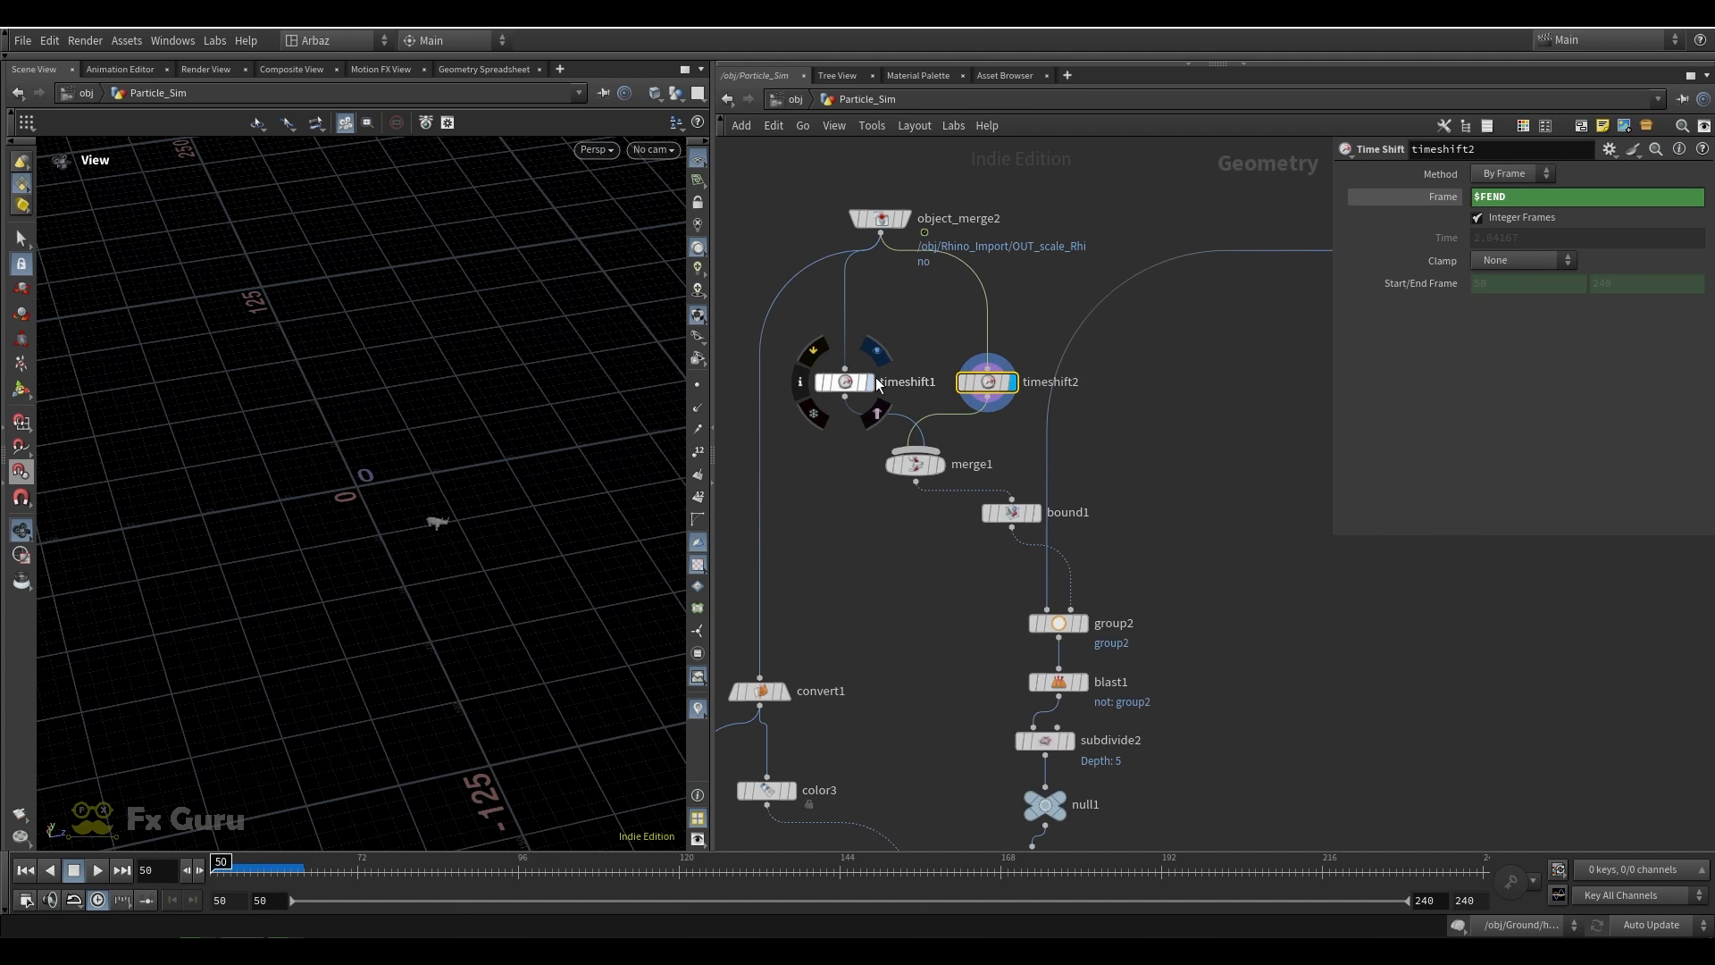
pyautogui.click(845, 381)
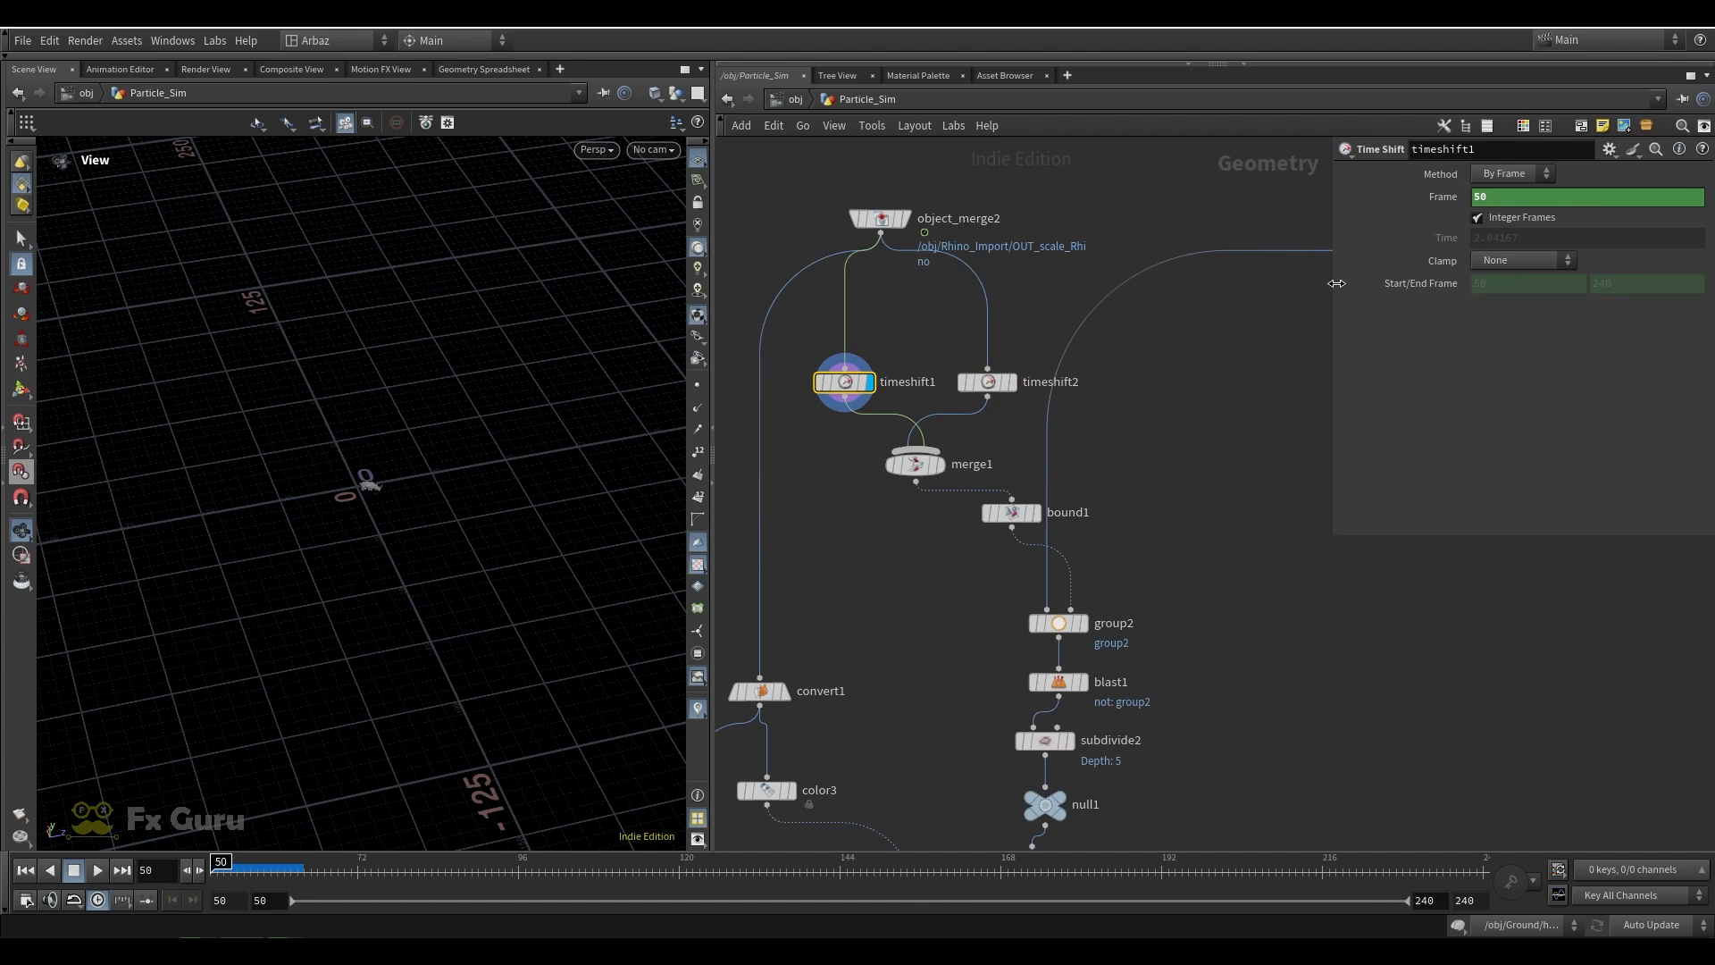
pyautogui.click(1440, 197)
# Display merge1 and bound1, and examine the bounding box and its padding settings
pyautogui.click(909, 471)
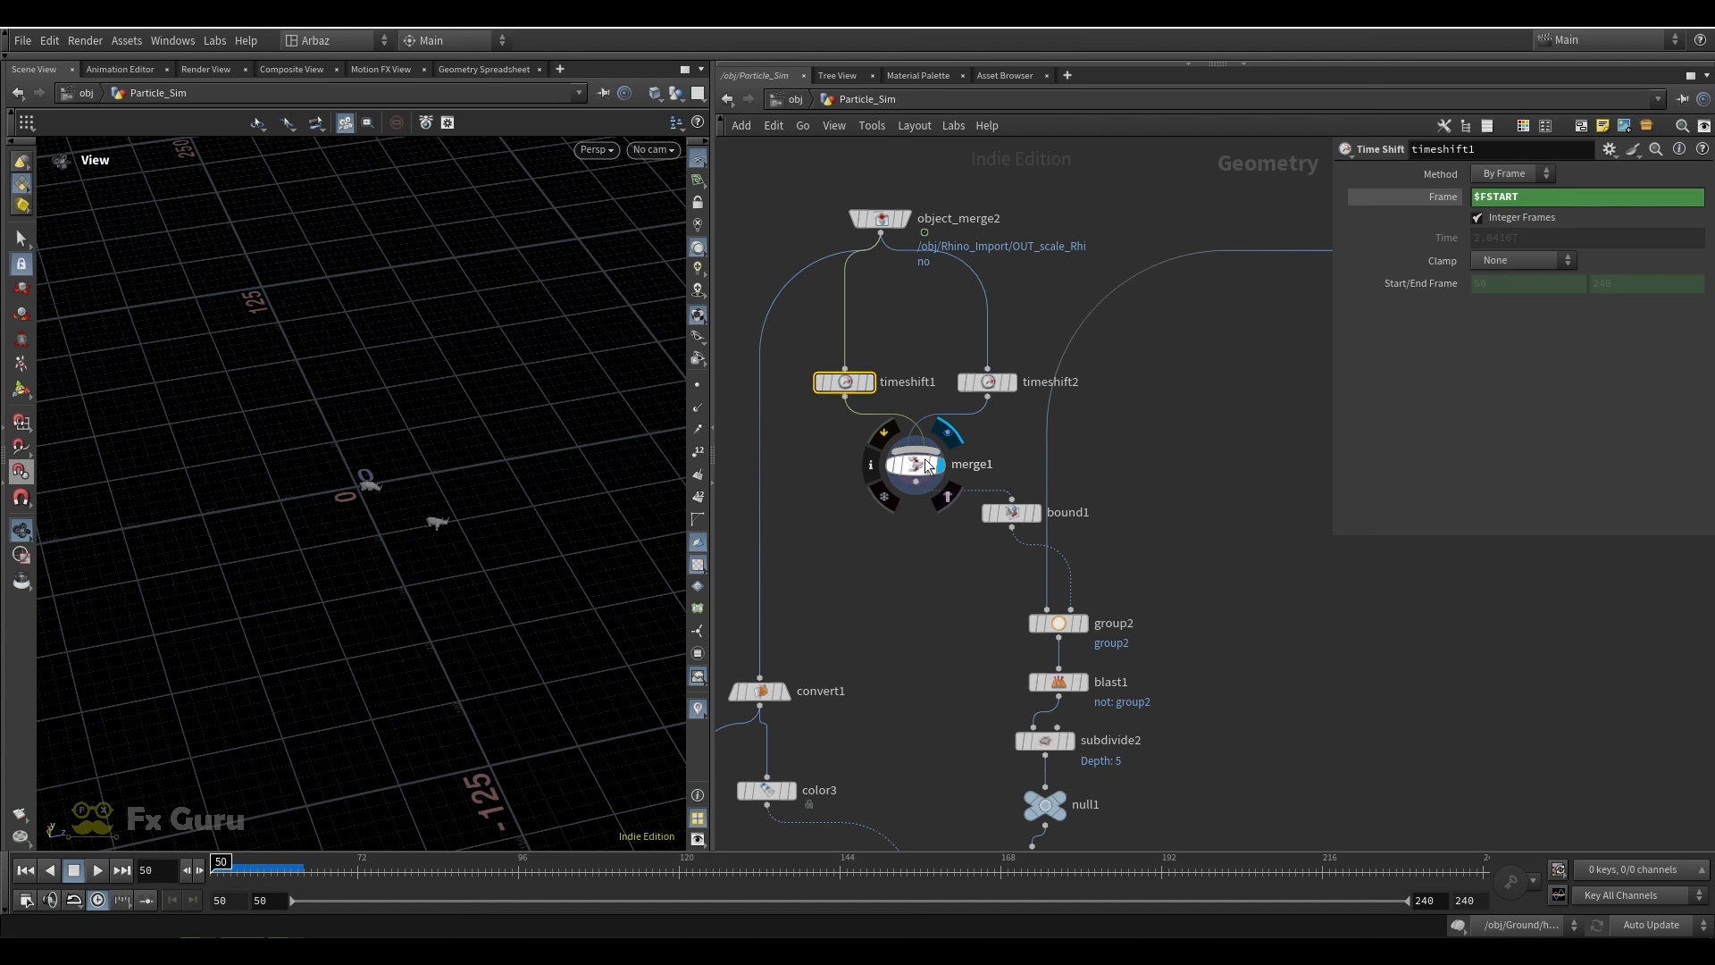
pyautogui.click(1033, 513)
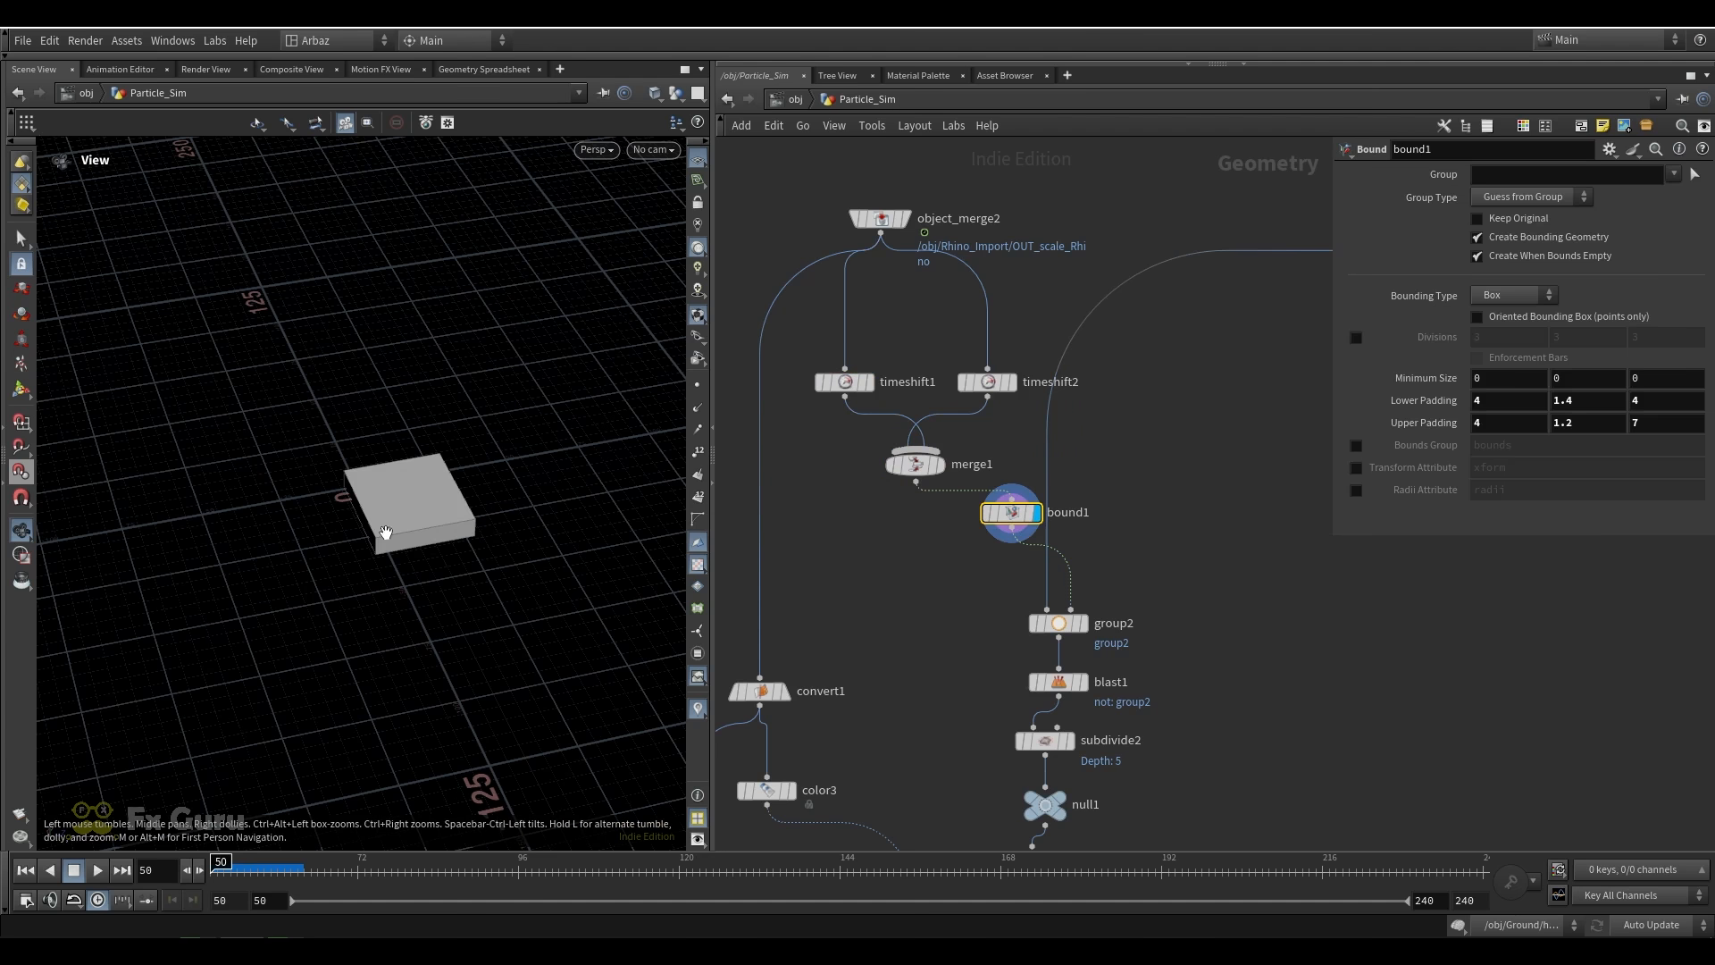
pyautogui.moveTo(432, 517); pyautogui.dragTo(473, 509)
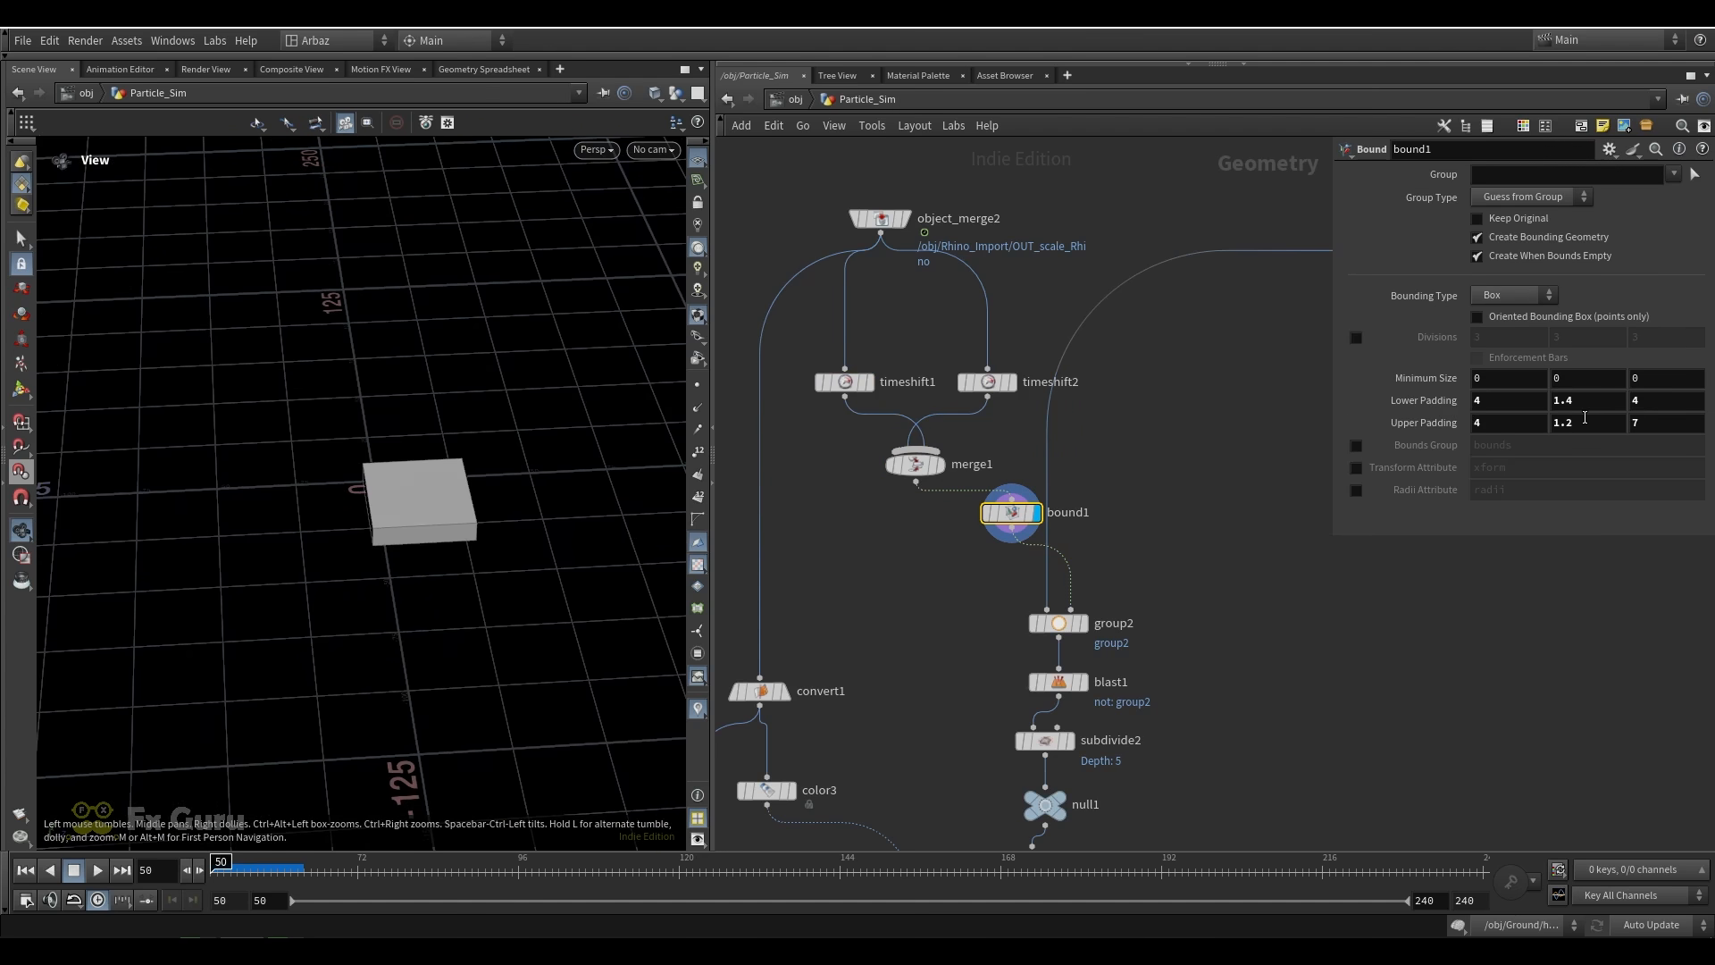
# Display group2 and inspect the ground points grouped by the bounding object
pyautogui.click(1080, 624)
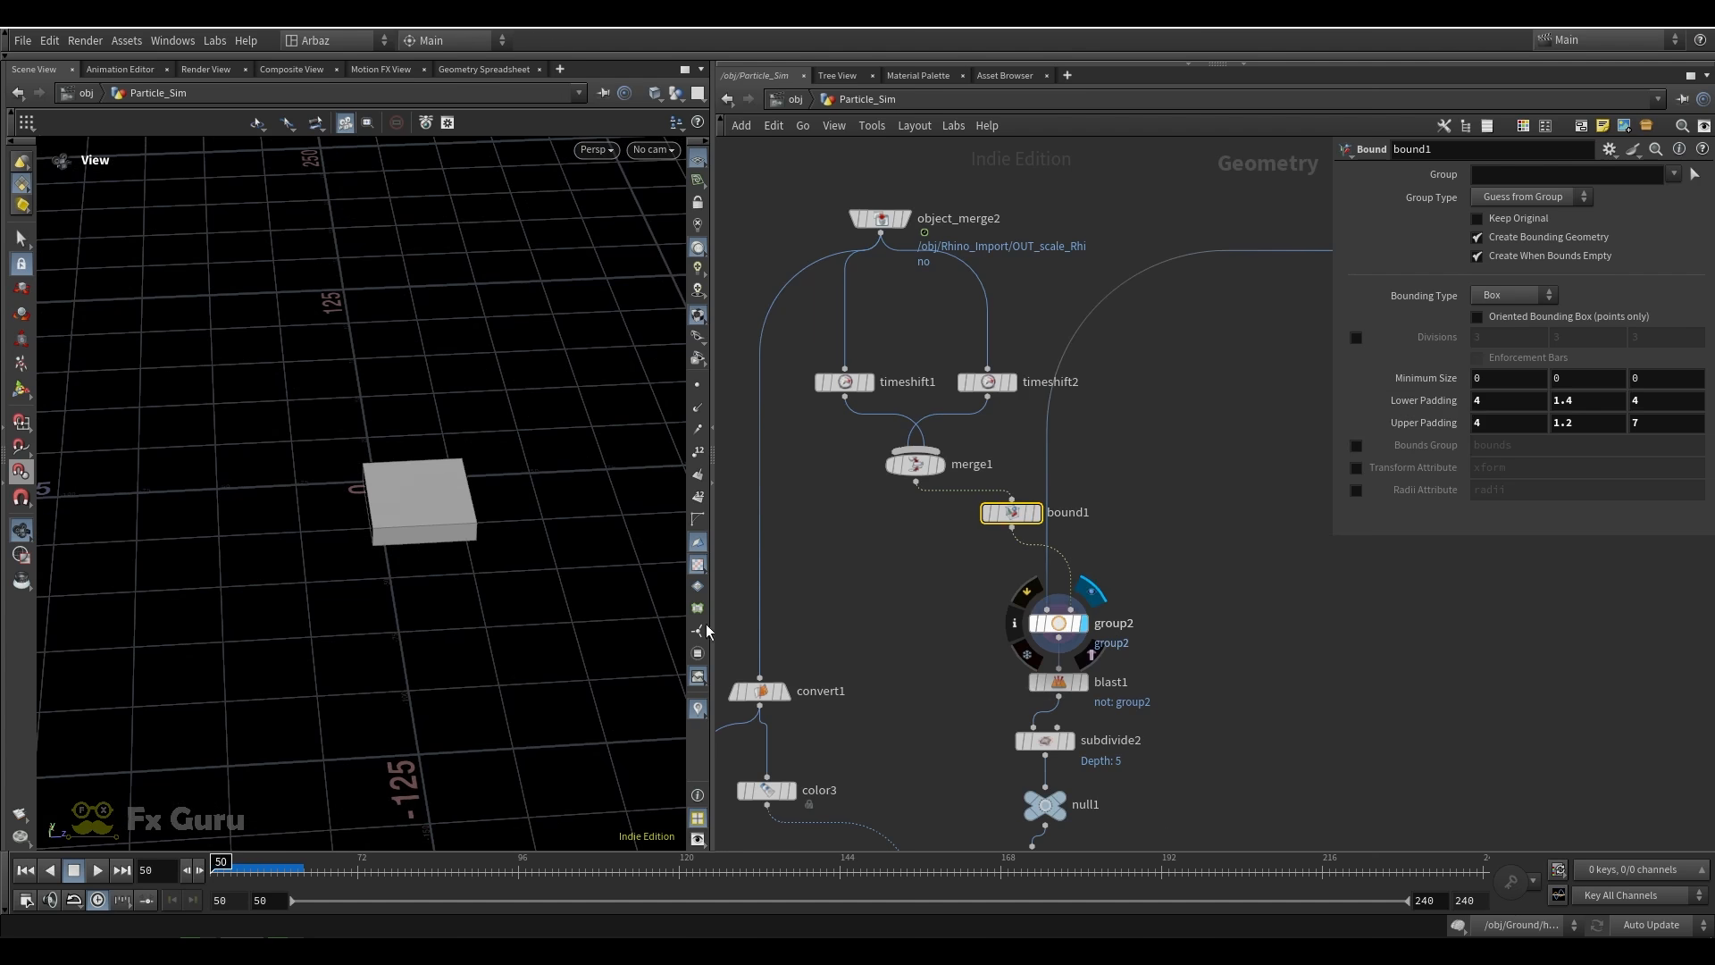
pyautogui.scroll(4, 477, 499)
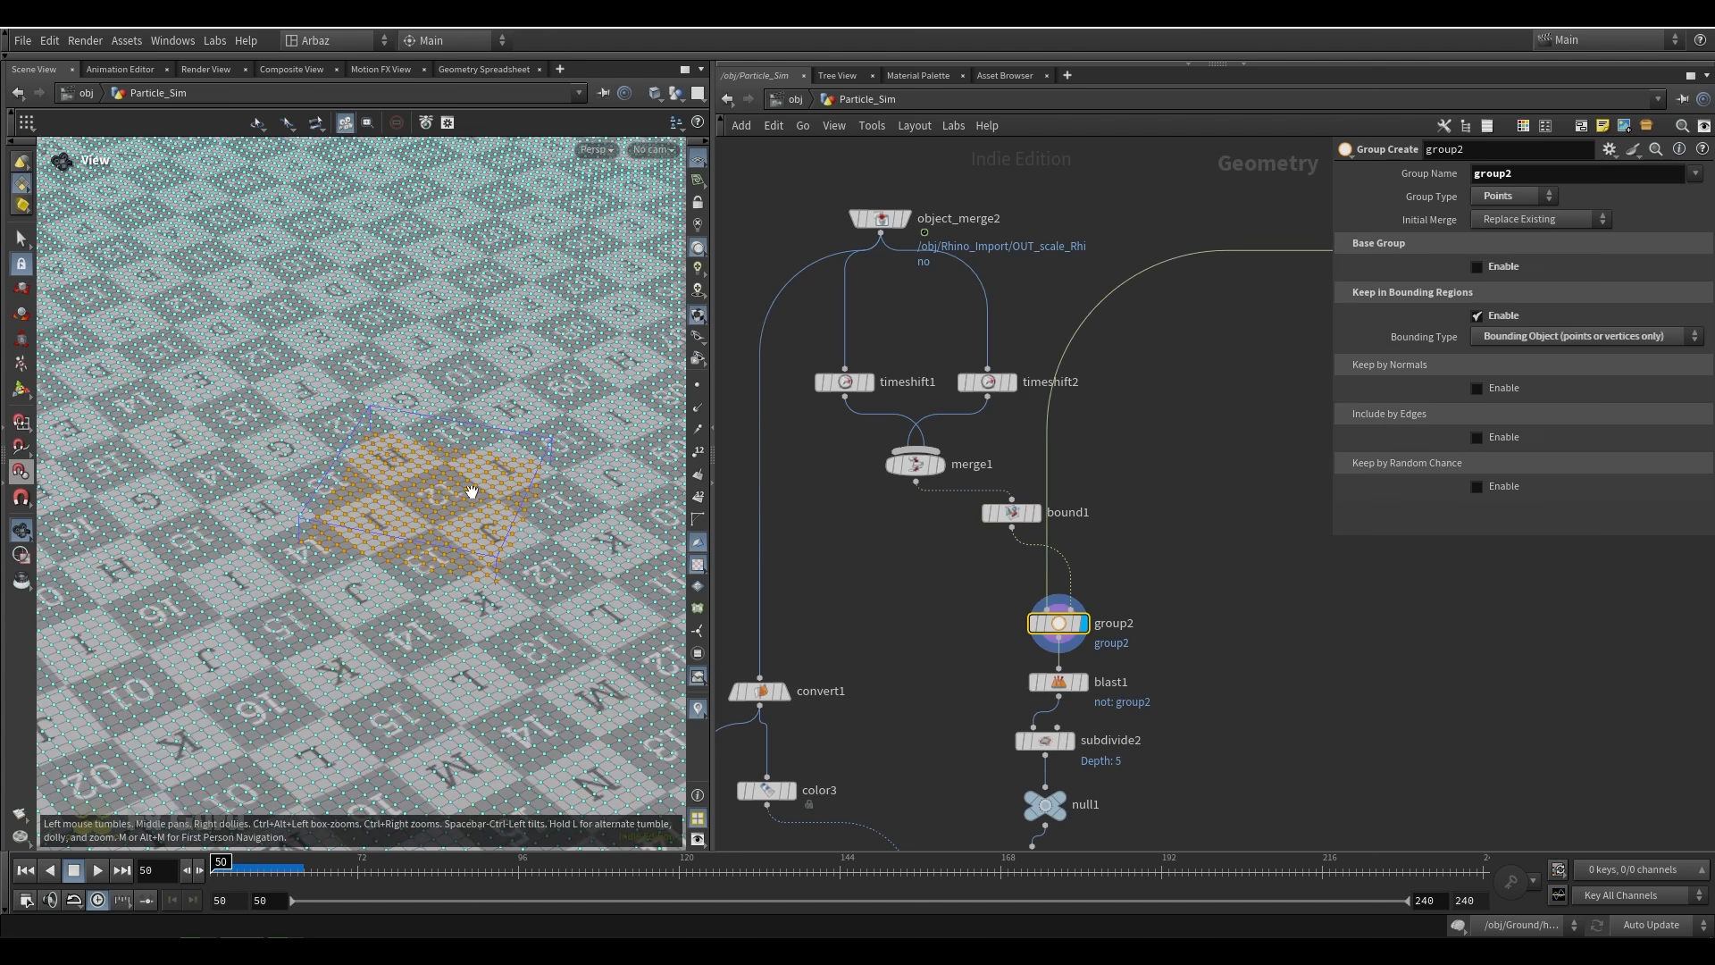
pyautogui.scroll(3, 430, 450)
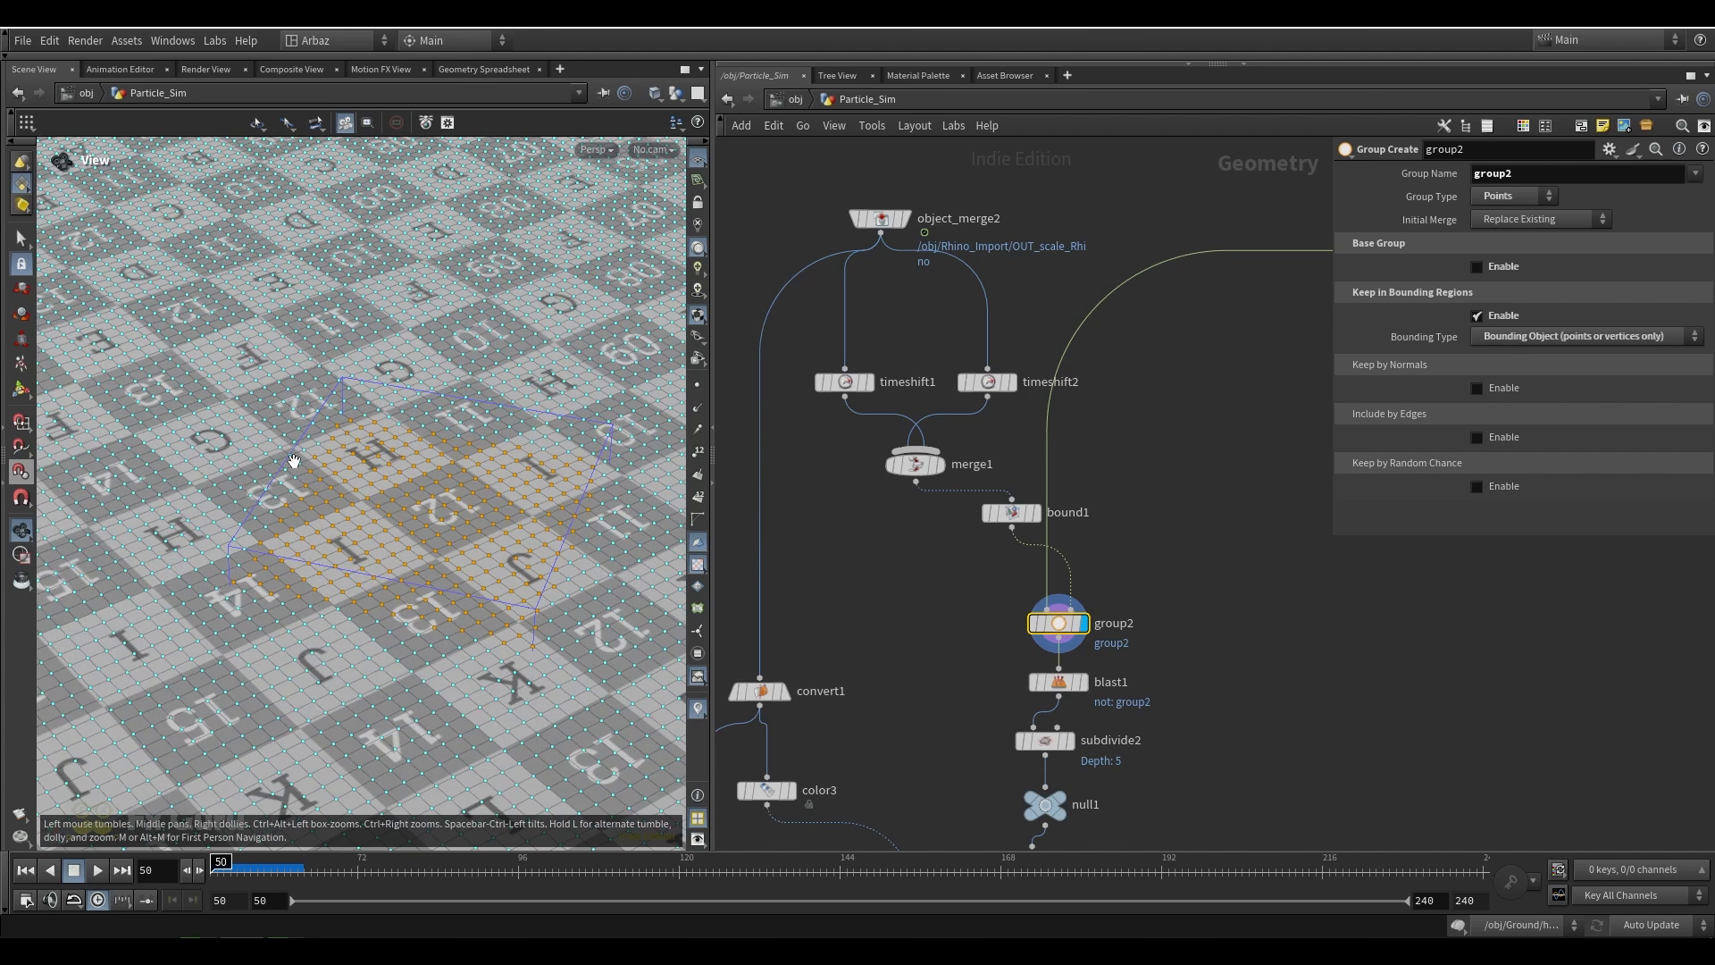
pyautogui.moveTo(412, 493); pyautogui.dragTo(398, 530)
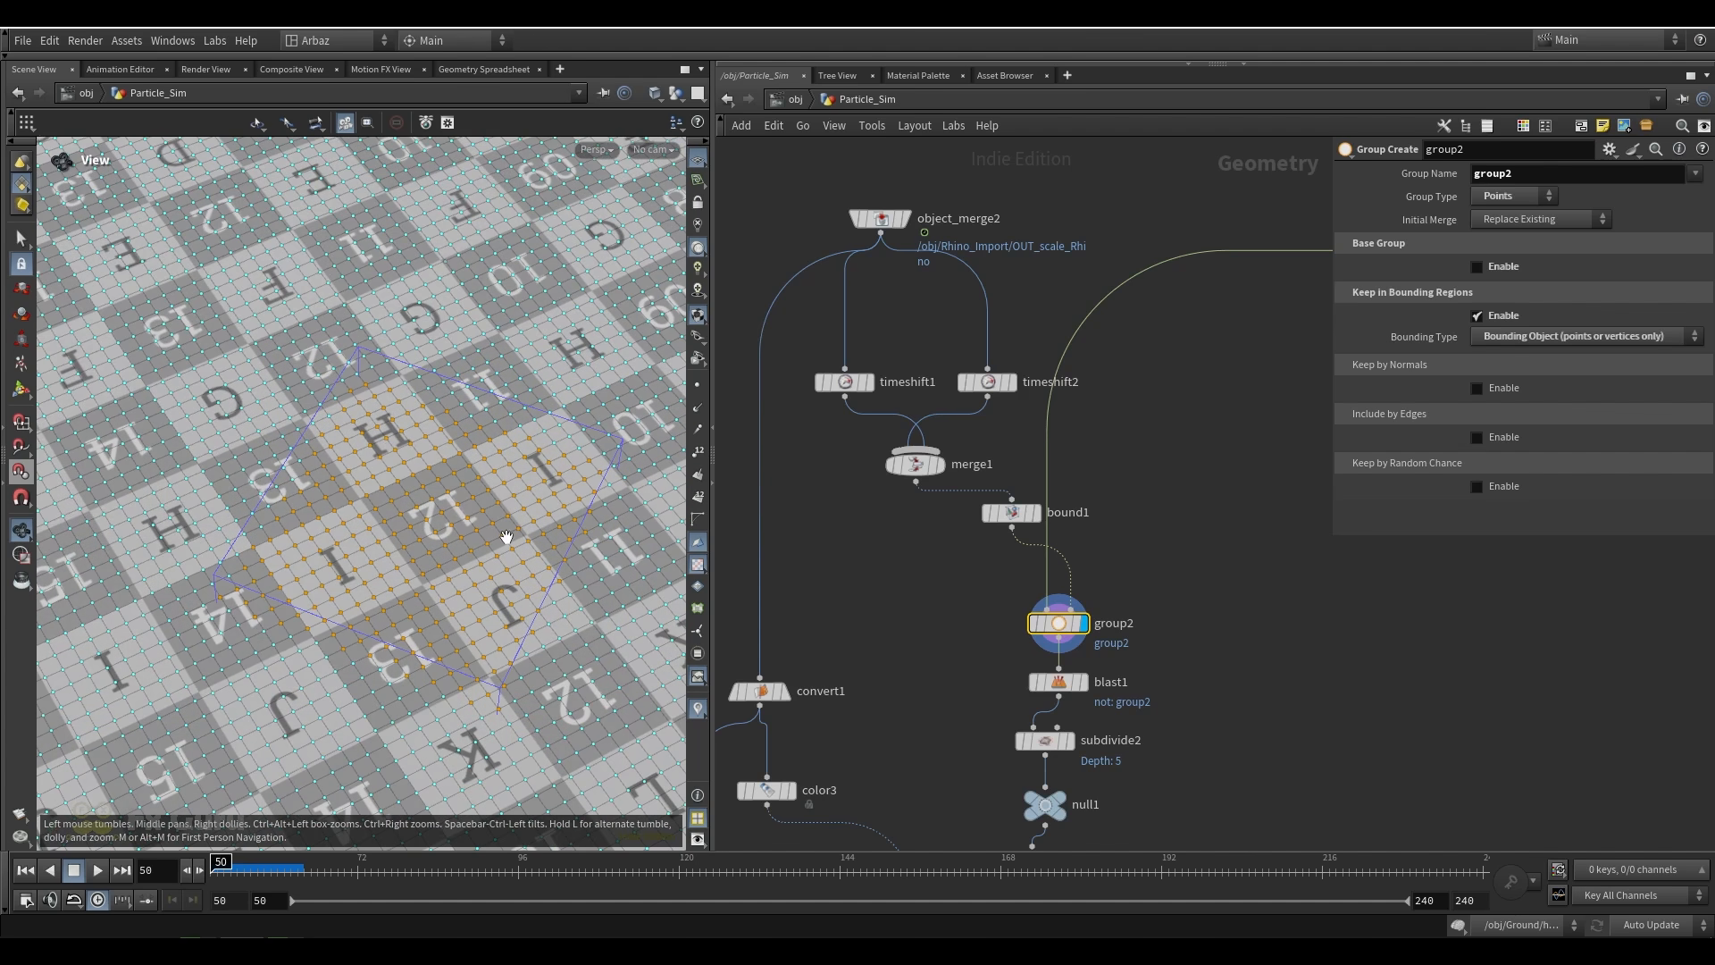
# Display blast1 and examine its settings and the ground patch kept from group2
pyautogui.moveTo(1154, 681); pyautogui.dragTo(1146, 573, button='middle')
pyautogui.click(1076, 576)
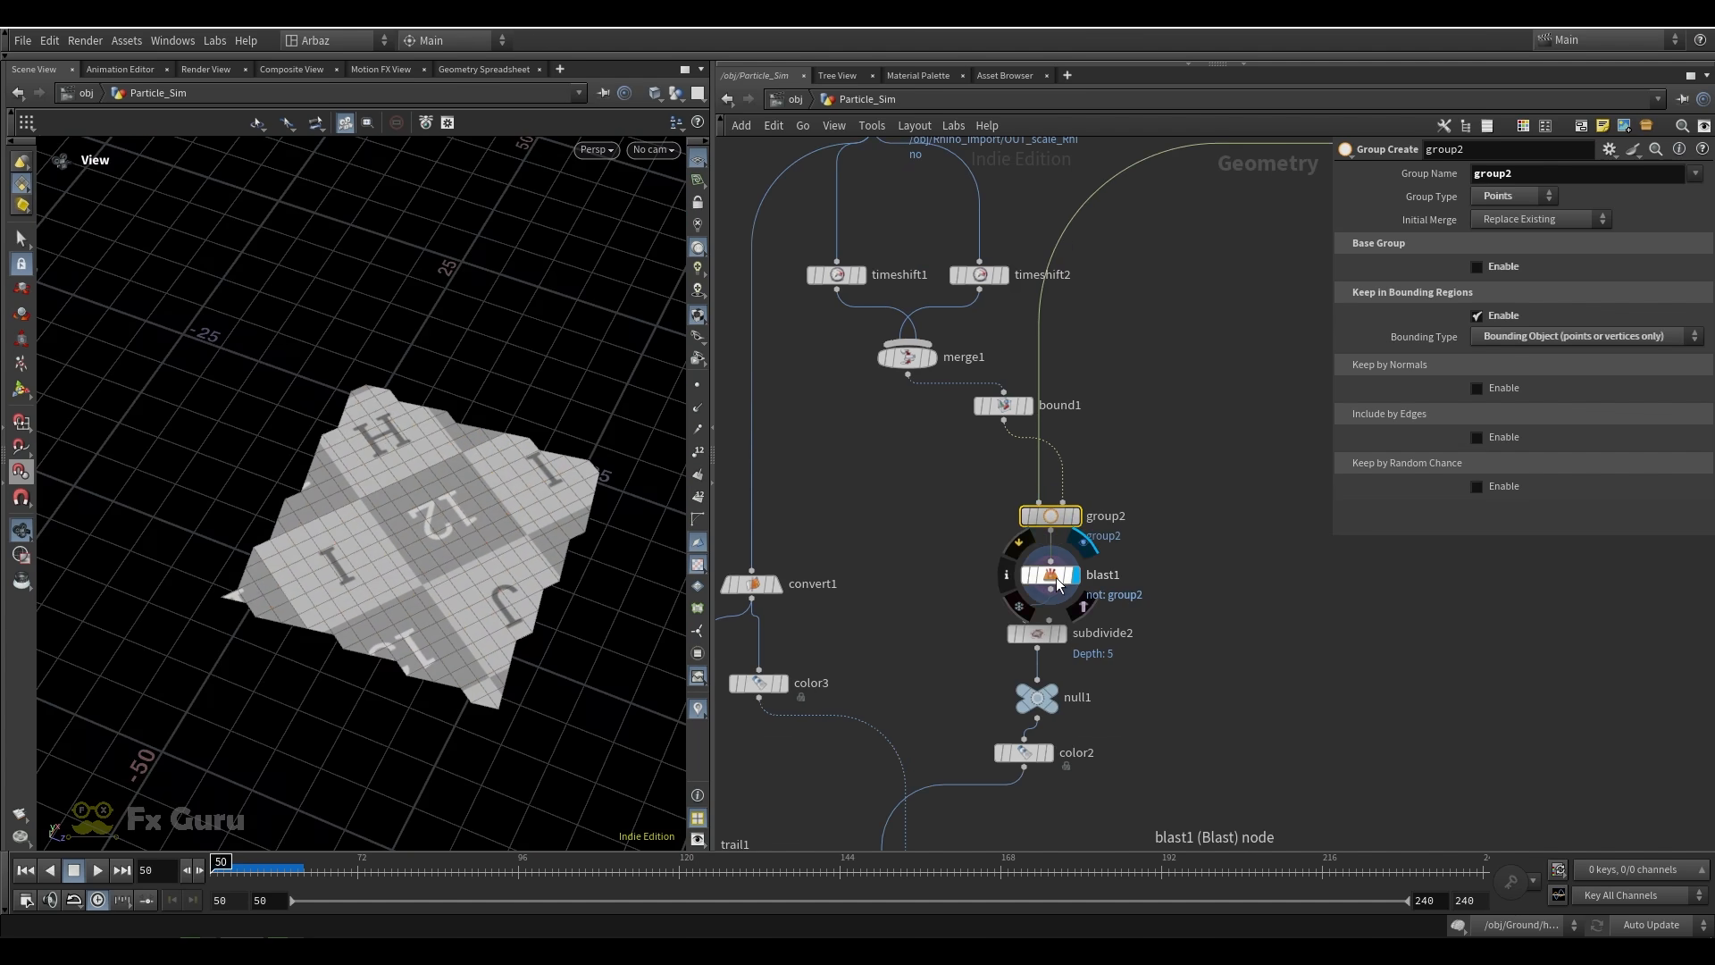
pyautogui.click(1053, 576)
# Display subdivide2 and examine the smoothed ground patch up close from a low angle
pyautogui.click(1064, 635)
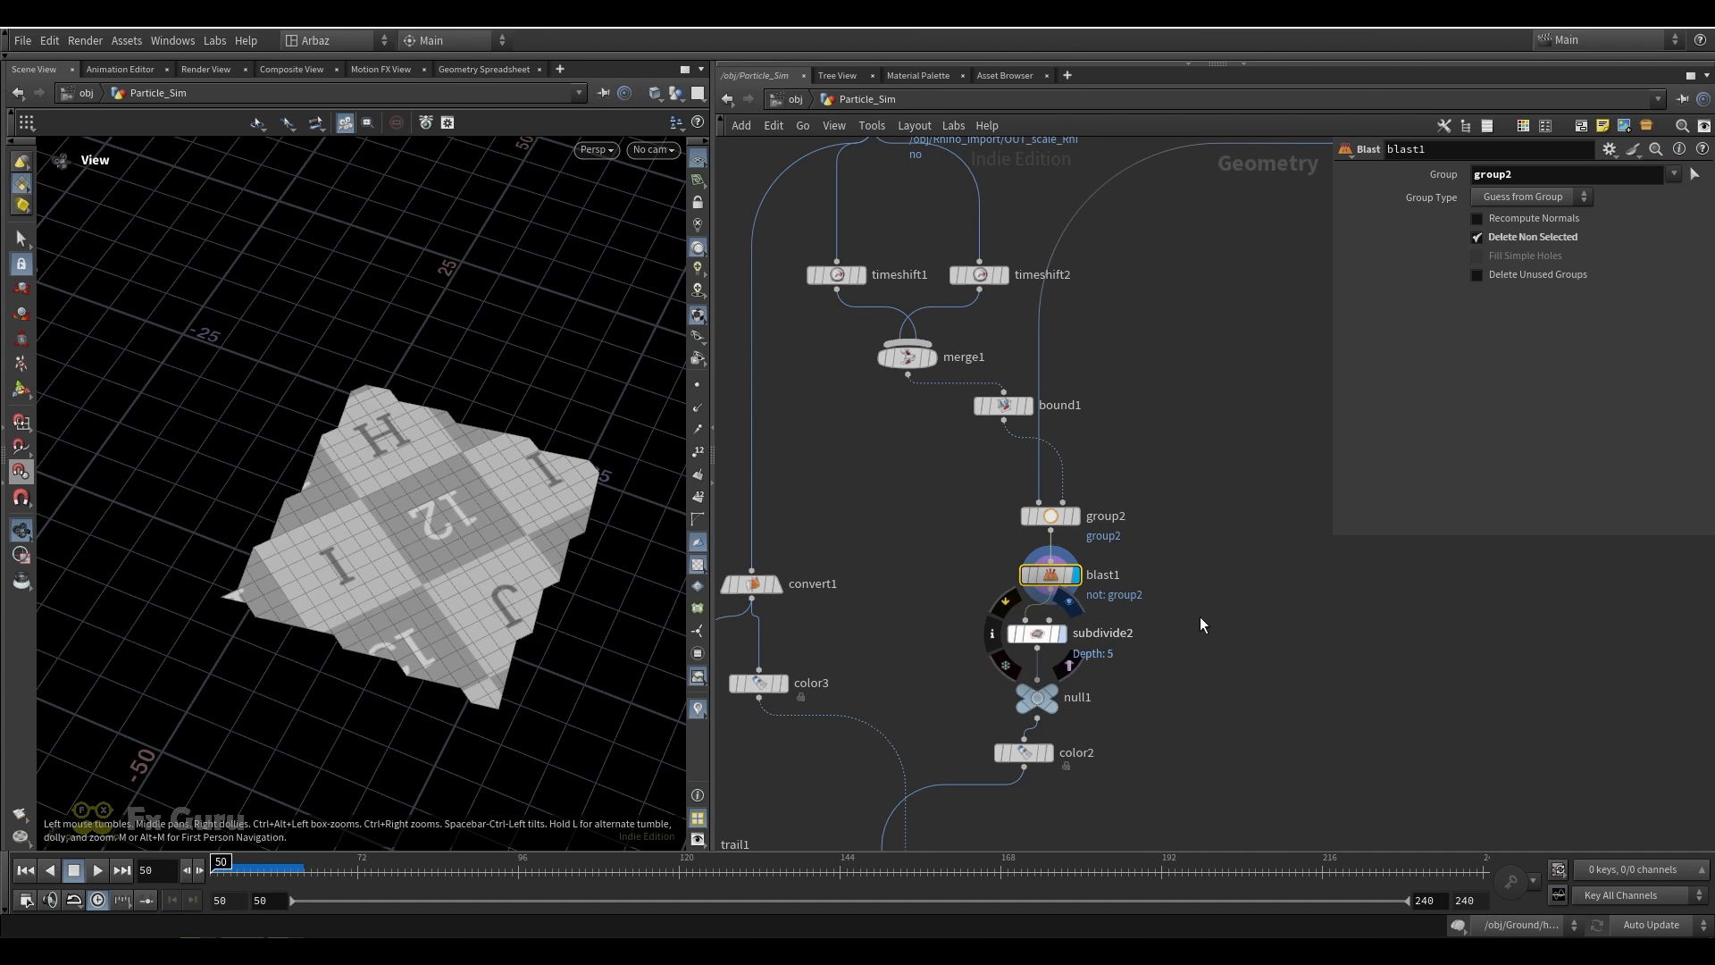
pyautogui.click(1039, 635)
pyautogui.scroll(7, 453, 582)
pyautogui.scroll(-8, 444, 511)
pyautogui.moveTo(444, 511); pyautogui.dragTo(426, 508)
pyautogui.scroll(3, 426, 508)
pyautogui.scroll(5, 372, 511)
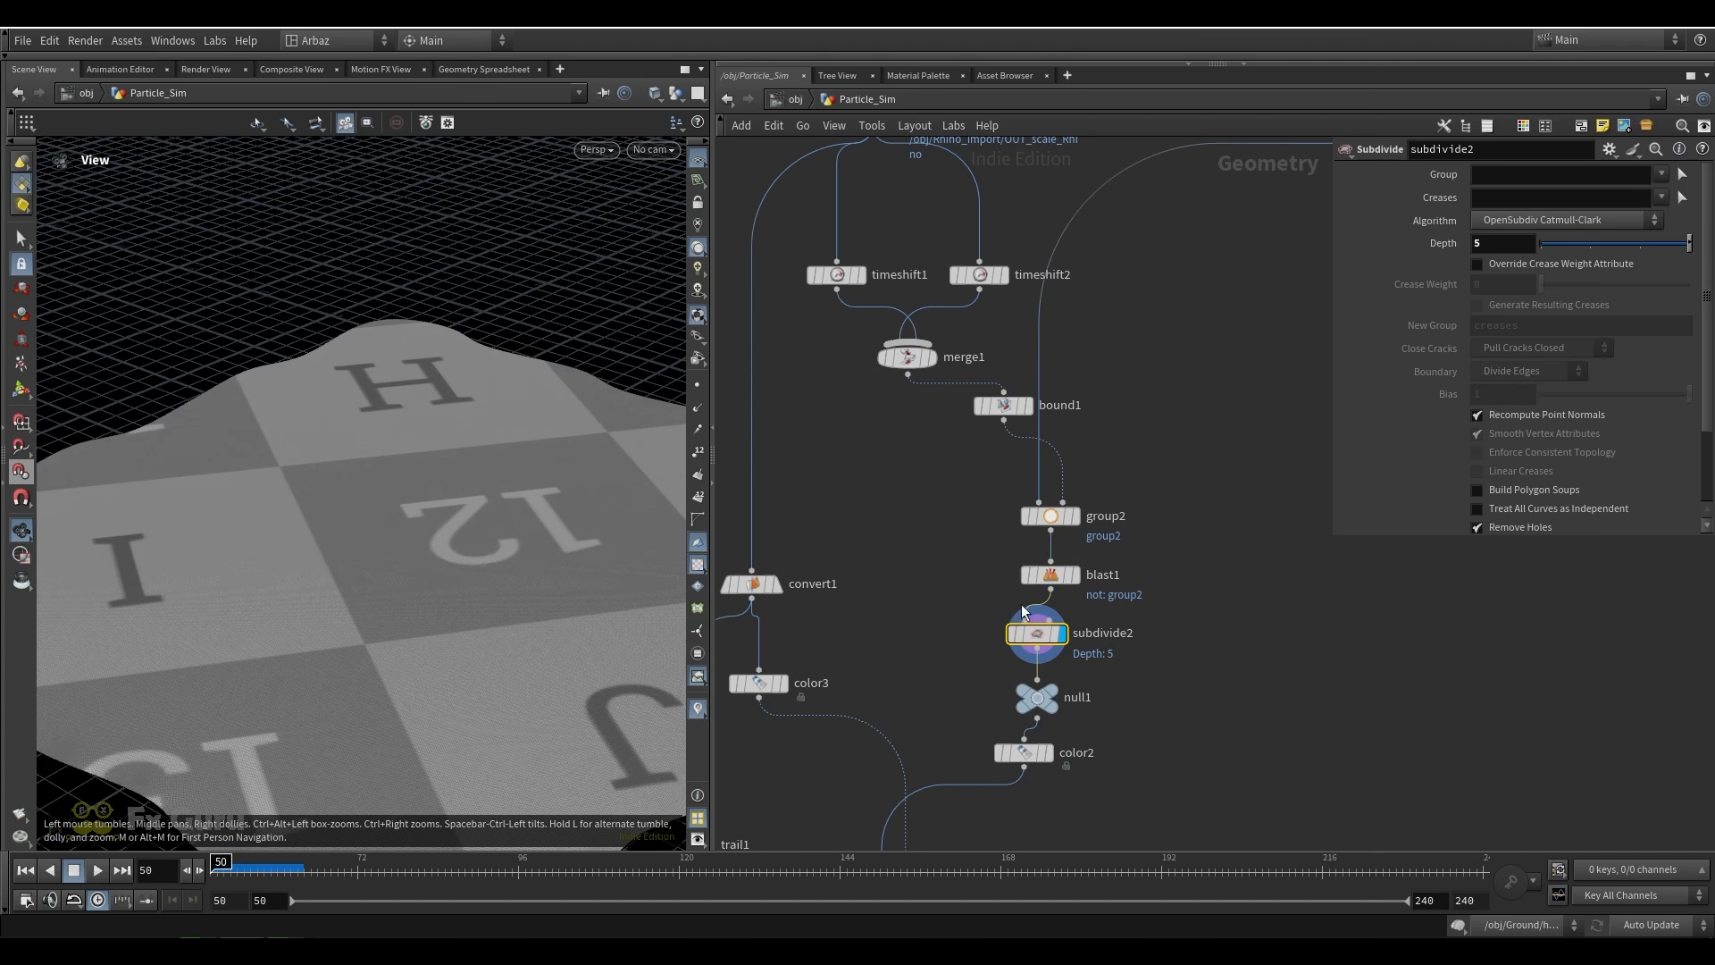
# Display null1 and color2 in turn to review the color assigned to the ground patch
pyautogui.moveTo(1149, 690); pyautogui.dragTo(1194, 565, button='middle')
pyautogui.scroll(4, 1097, 573)
pyautogui.moveTo(1081, 570); pyautogui.dragTo(1059, 558)
pyautogui.click(1071, 541)
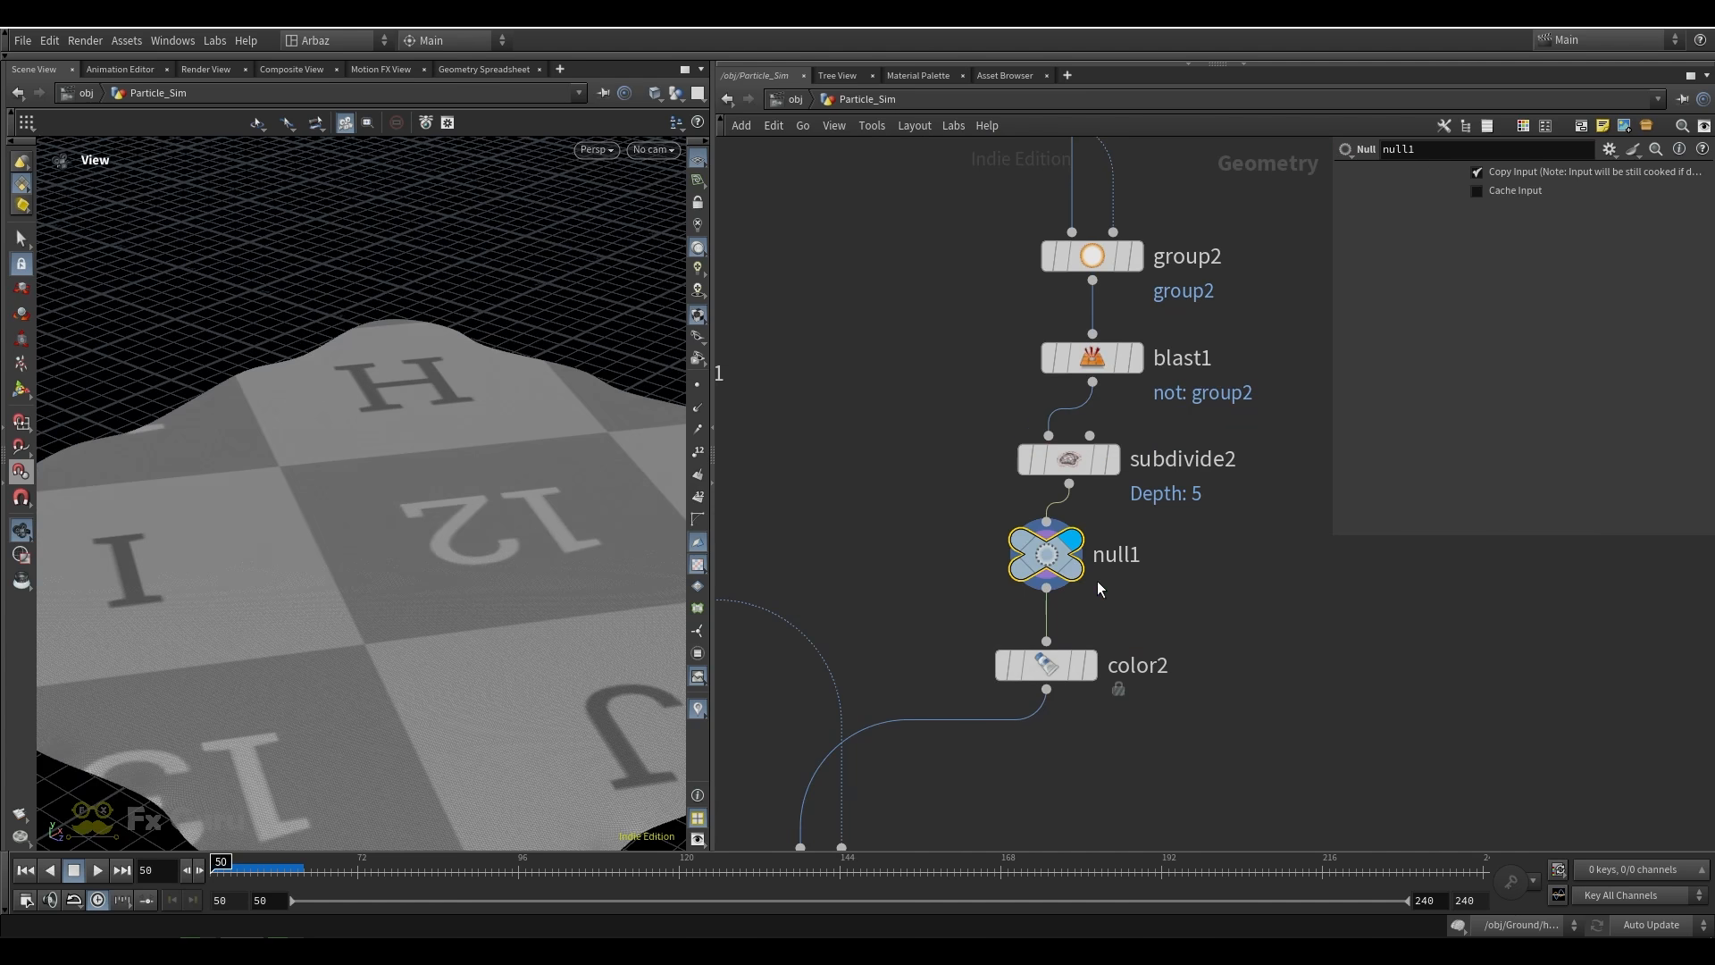
pyautogui.click(1088, 672)
# Display convert1 and color3 on the rhino branch and inspect the colored rhino
pyautogui.scroll(-5, 1229, 615)
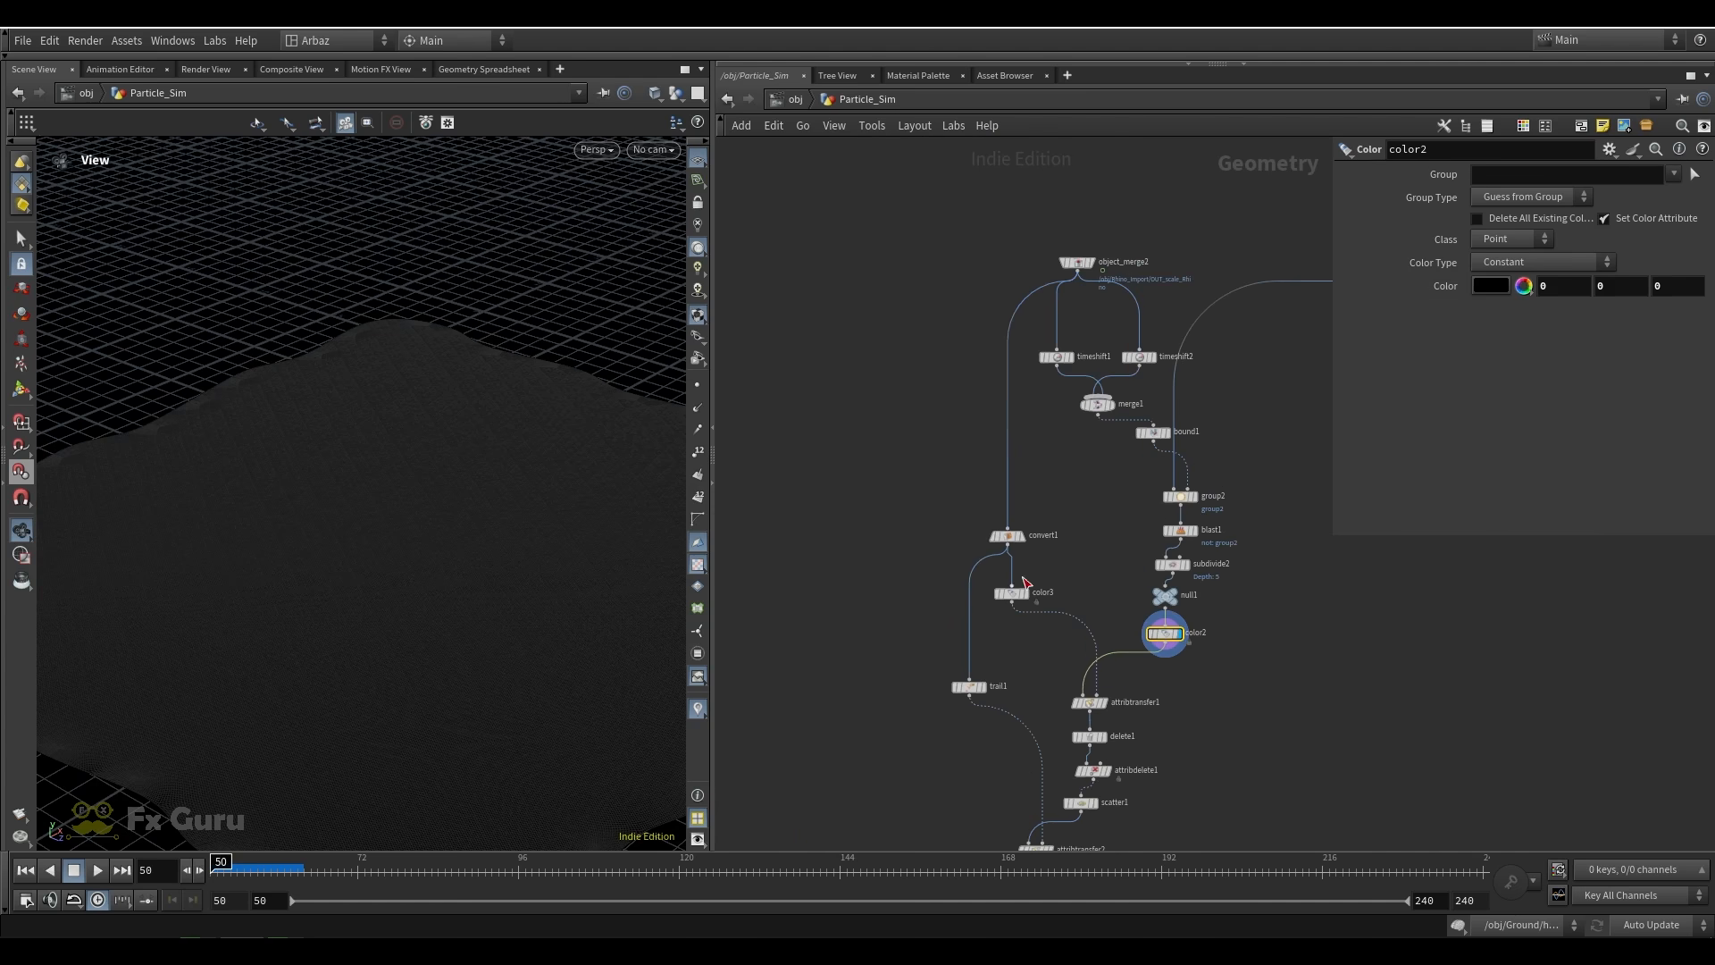
pyautogui.scroll(3, 1026, 534)
pyautogui.click(1024, 535)
pyautogui.click(995, 534)
pyautogui.click(1027, 635)
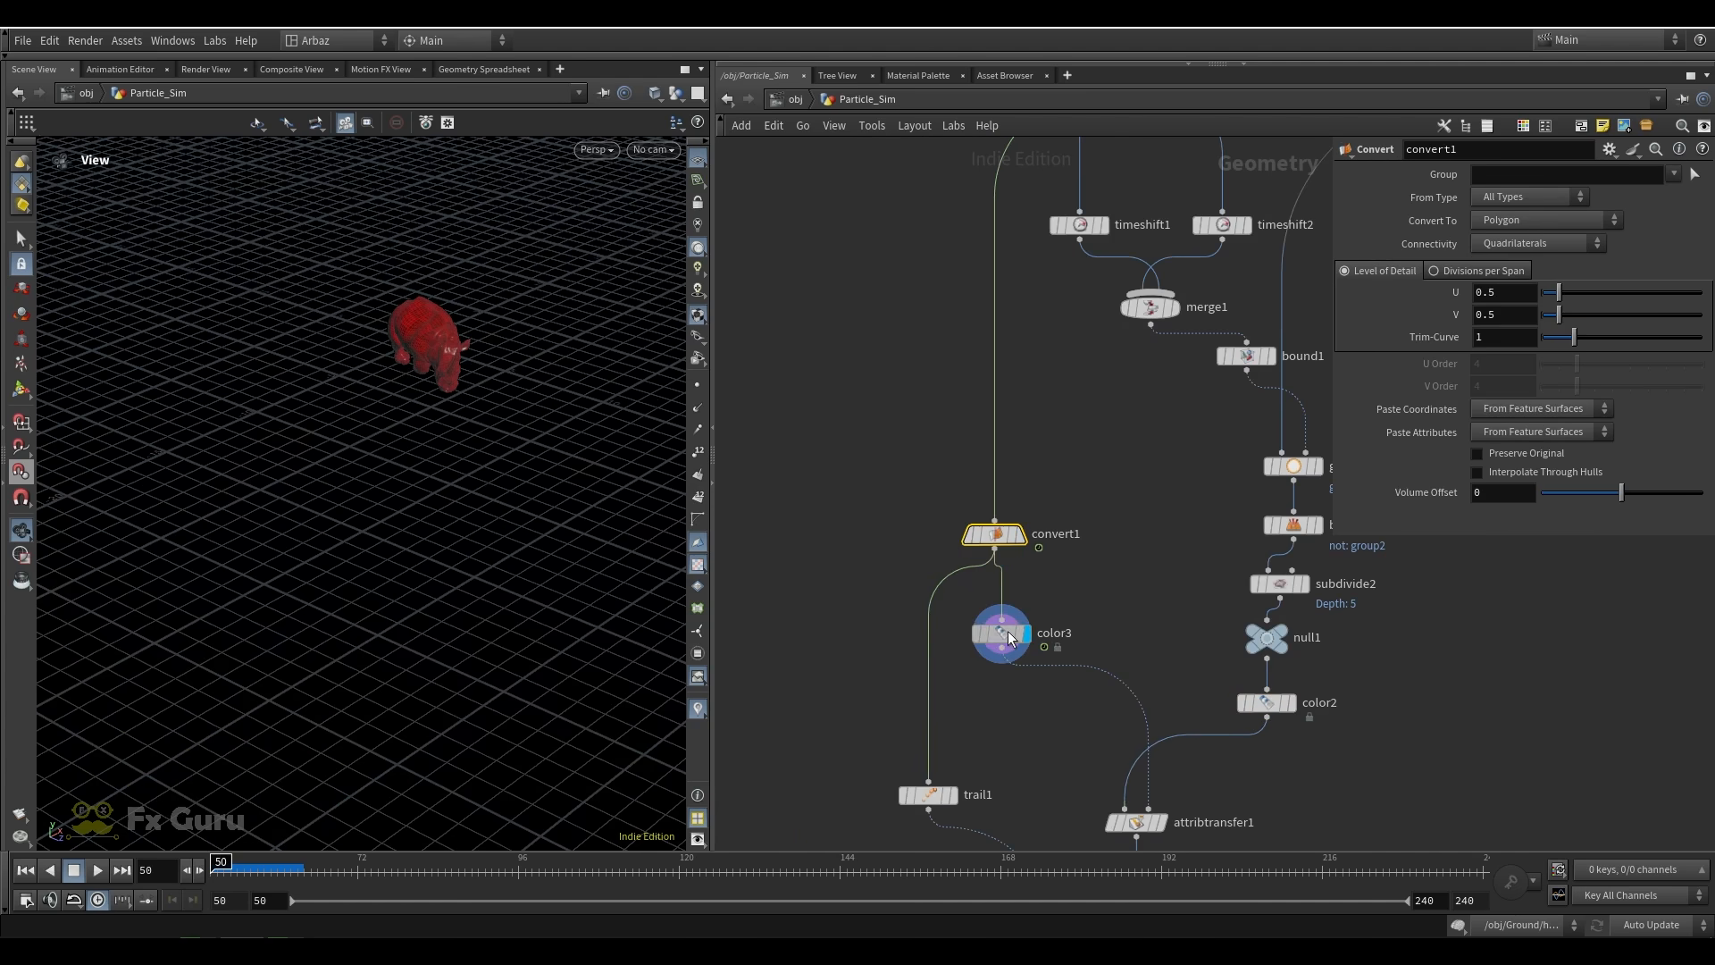
pyautogui.click(1007, 633)
pyautogui.moveTo(452, 454); pyautogui.dragTo(487, 380)
# Display attribtransfer1 and scrub the timeline to frame 126 to watch the red footprints transfer onto the ground
pyautogui.moveTo(1130, 794); pyautogui.dragTo(1125, 609, button='middle')
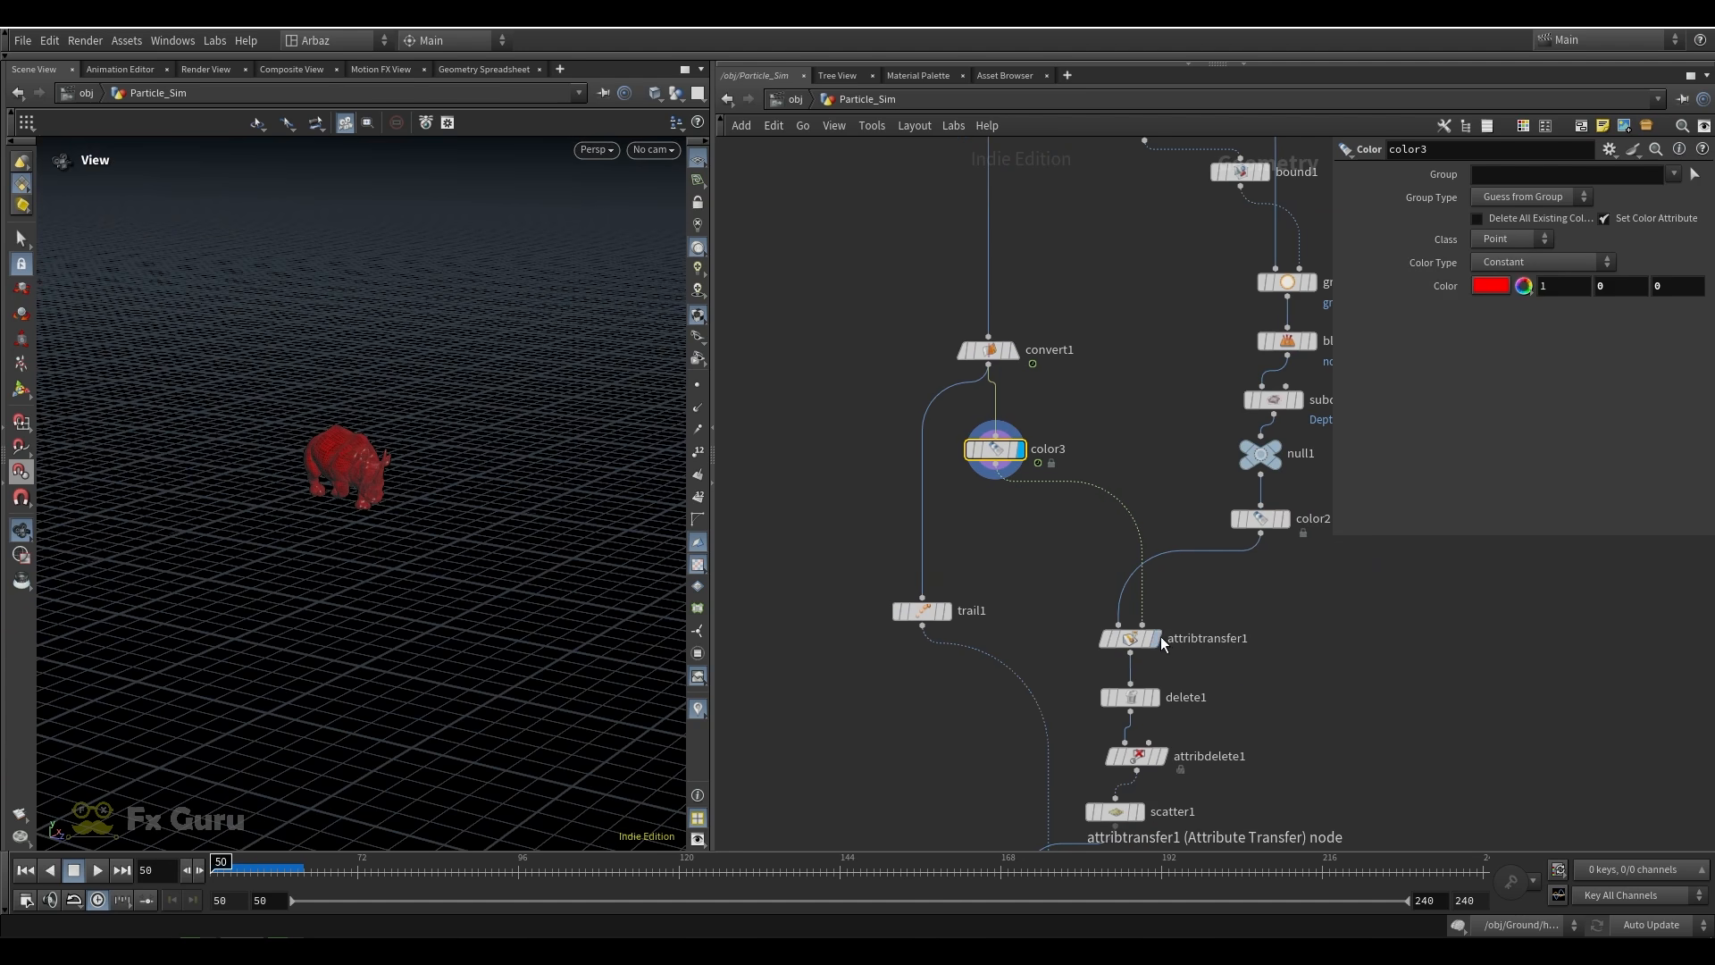
pyautogui.click(1158, 640)
pyautogui.moveTo(223, 861); pyautogui.dragTo(309, 856)
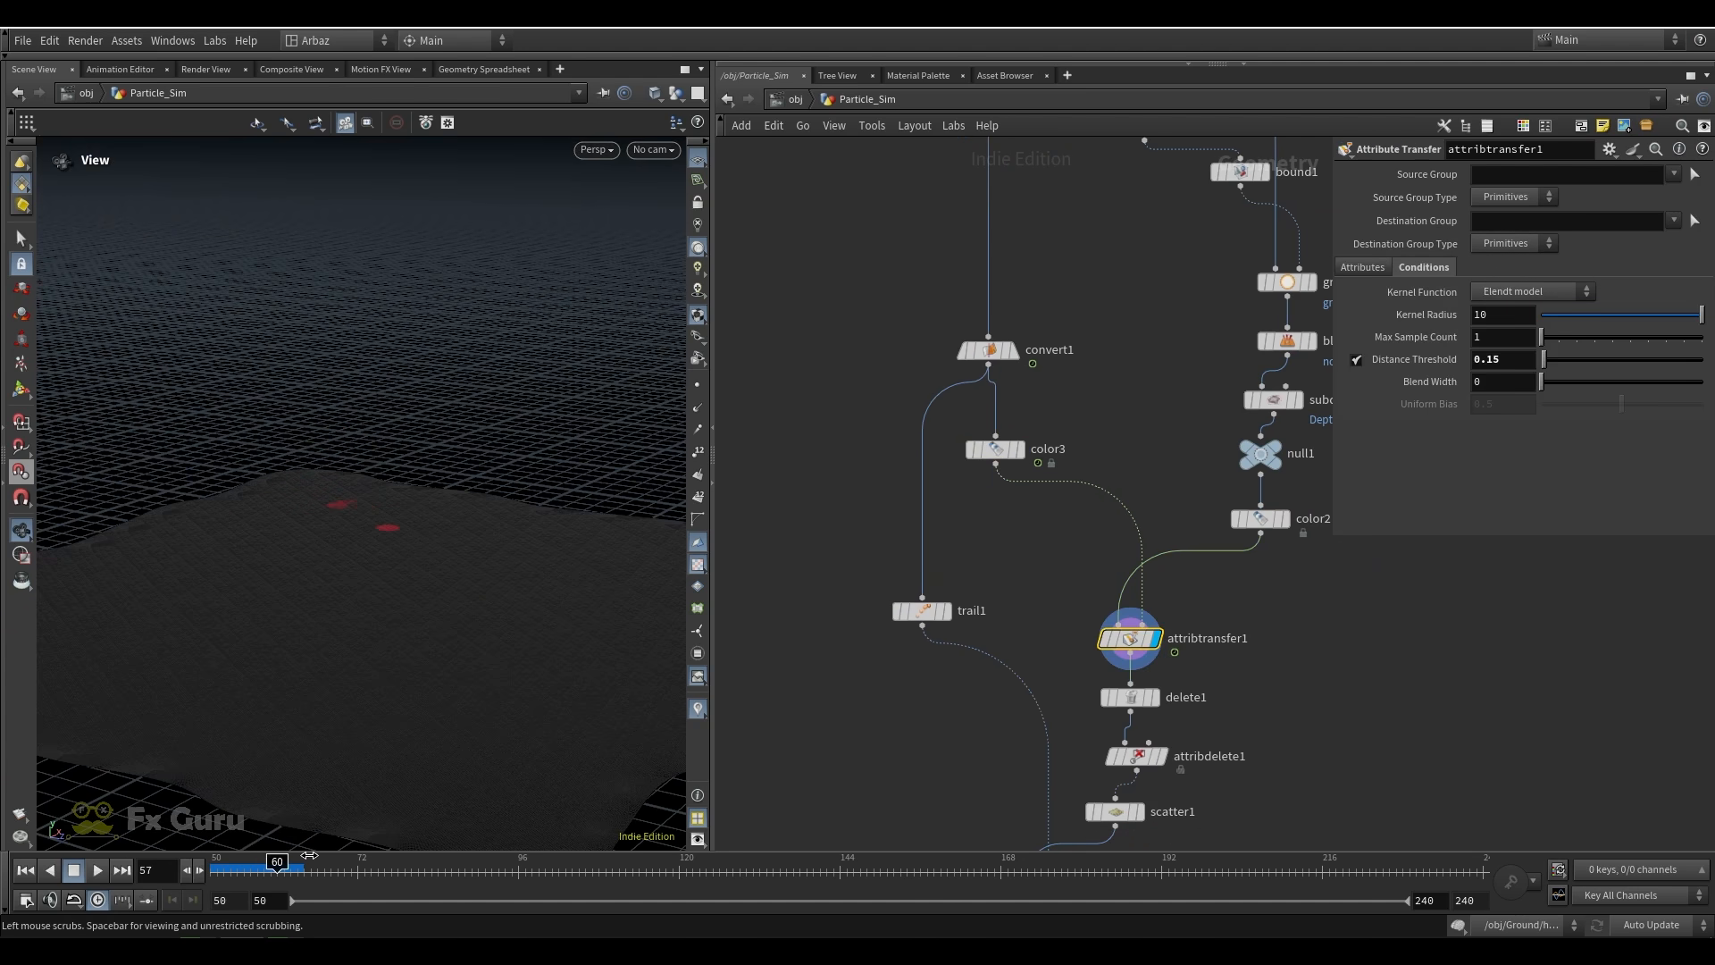
pyautogui.moveTo(464, 856); pyautogui.dragTo(728, 860)
# Display delete1 and examine its filter expression and the isolated footprint areas
pyautogui.moveTo(1224, 727); pyautogui.dragTo(1205, 612, button='middle')
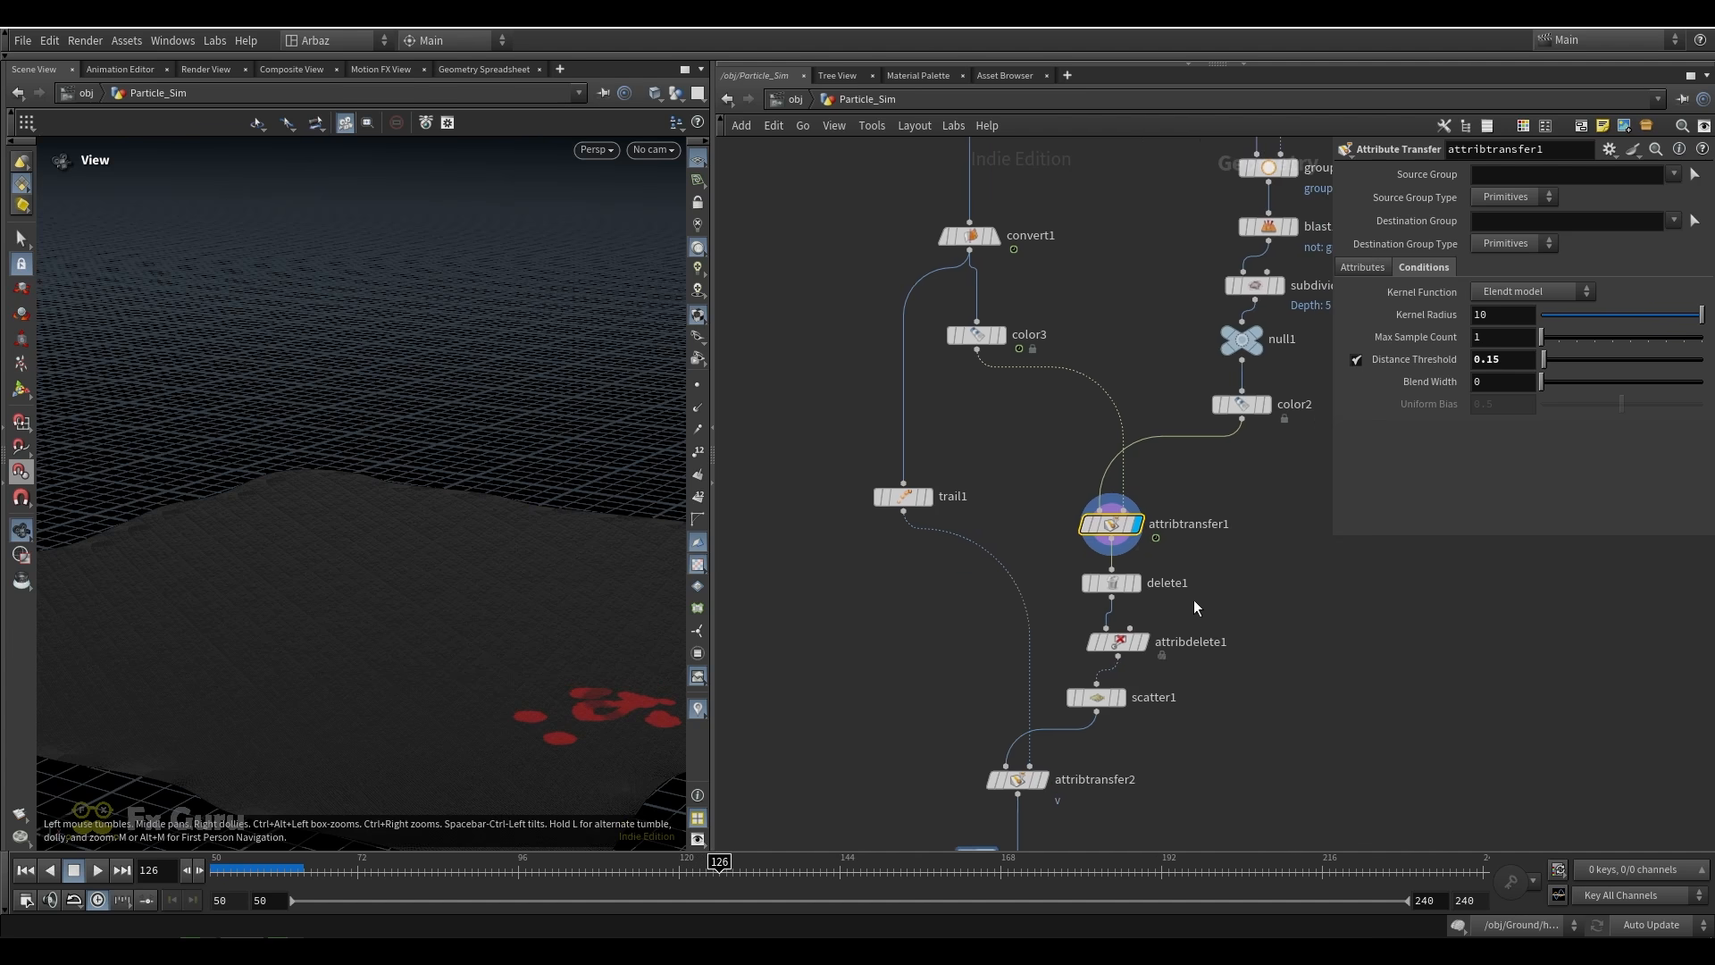
pyautogui.click(1134, 582)
pyautogui.click(1111, 582)
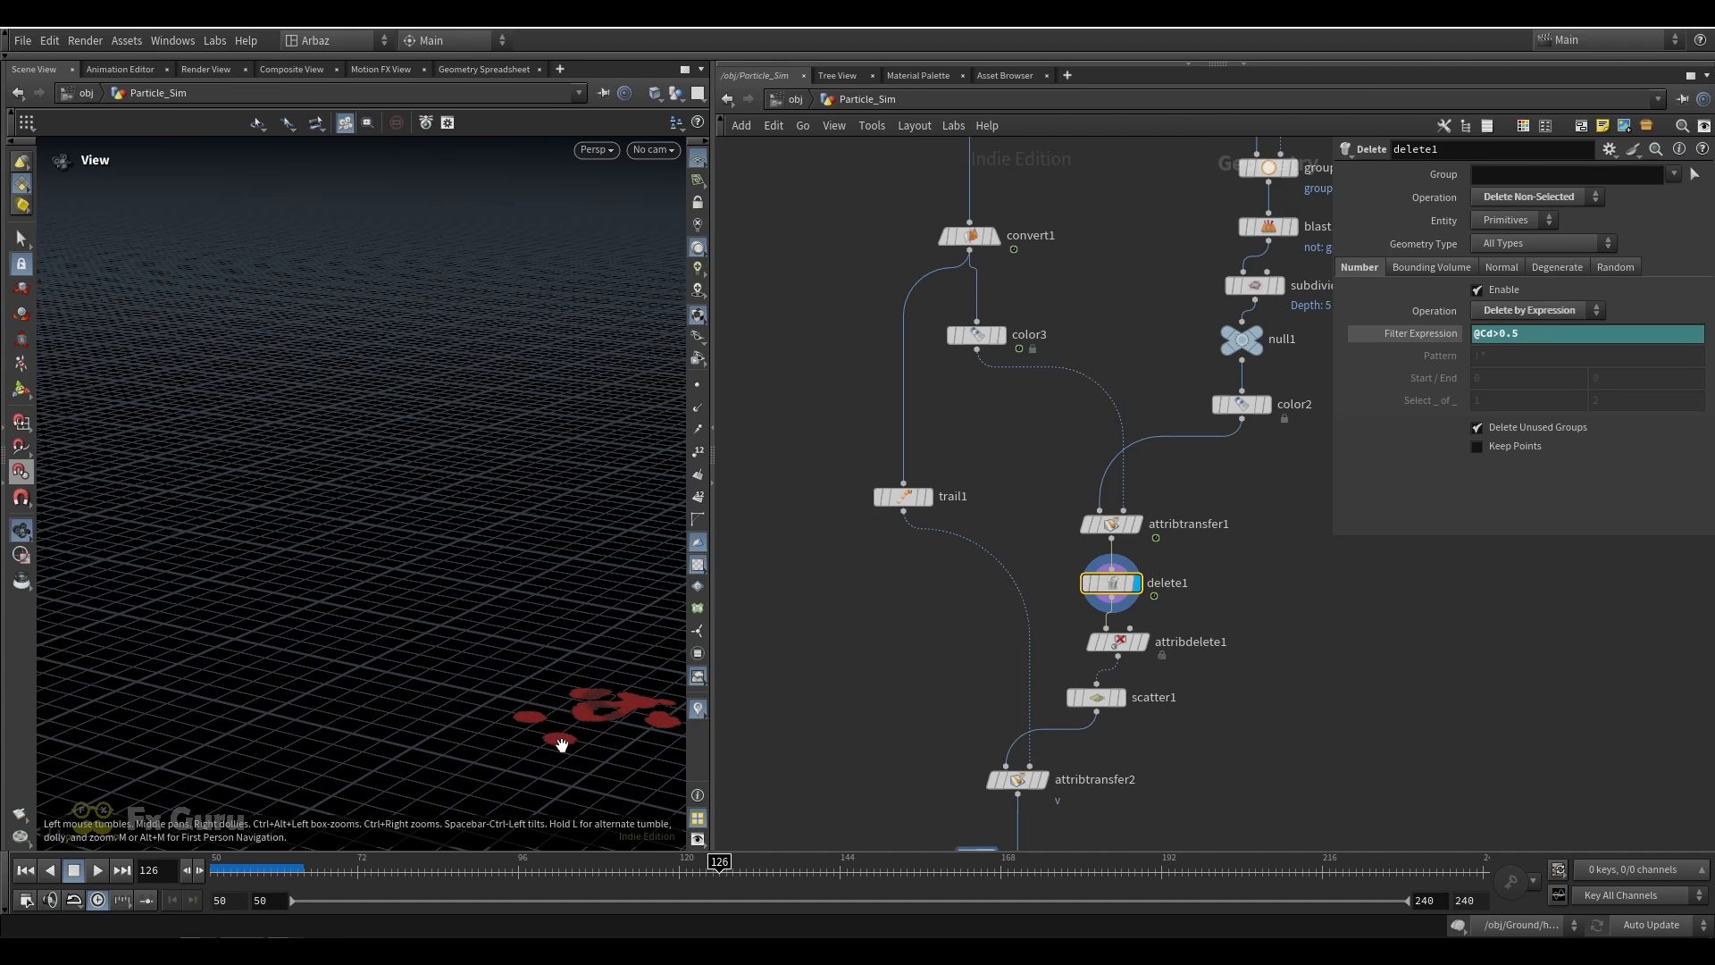
pyautogui.moveTo(561, 744); pyautogui.dragTo(510, 639)
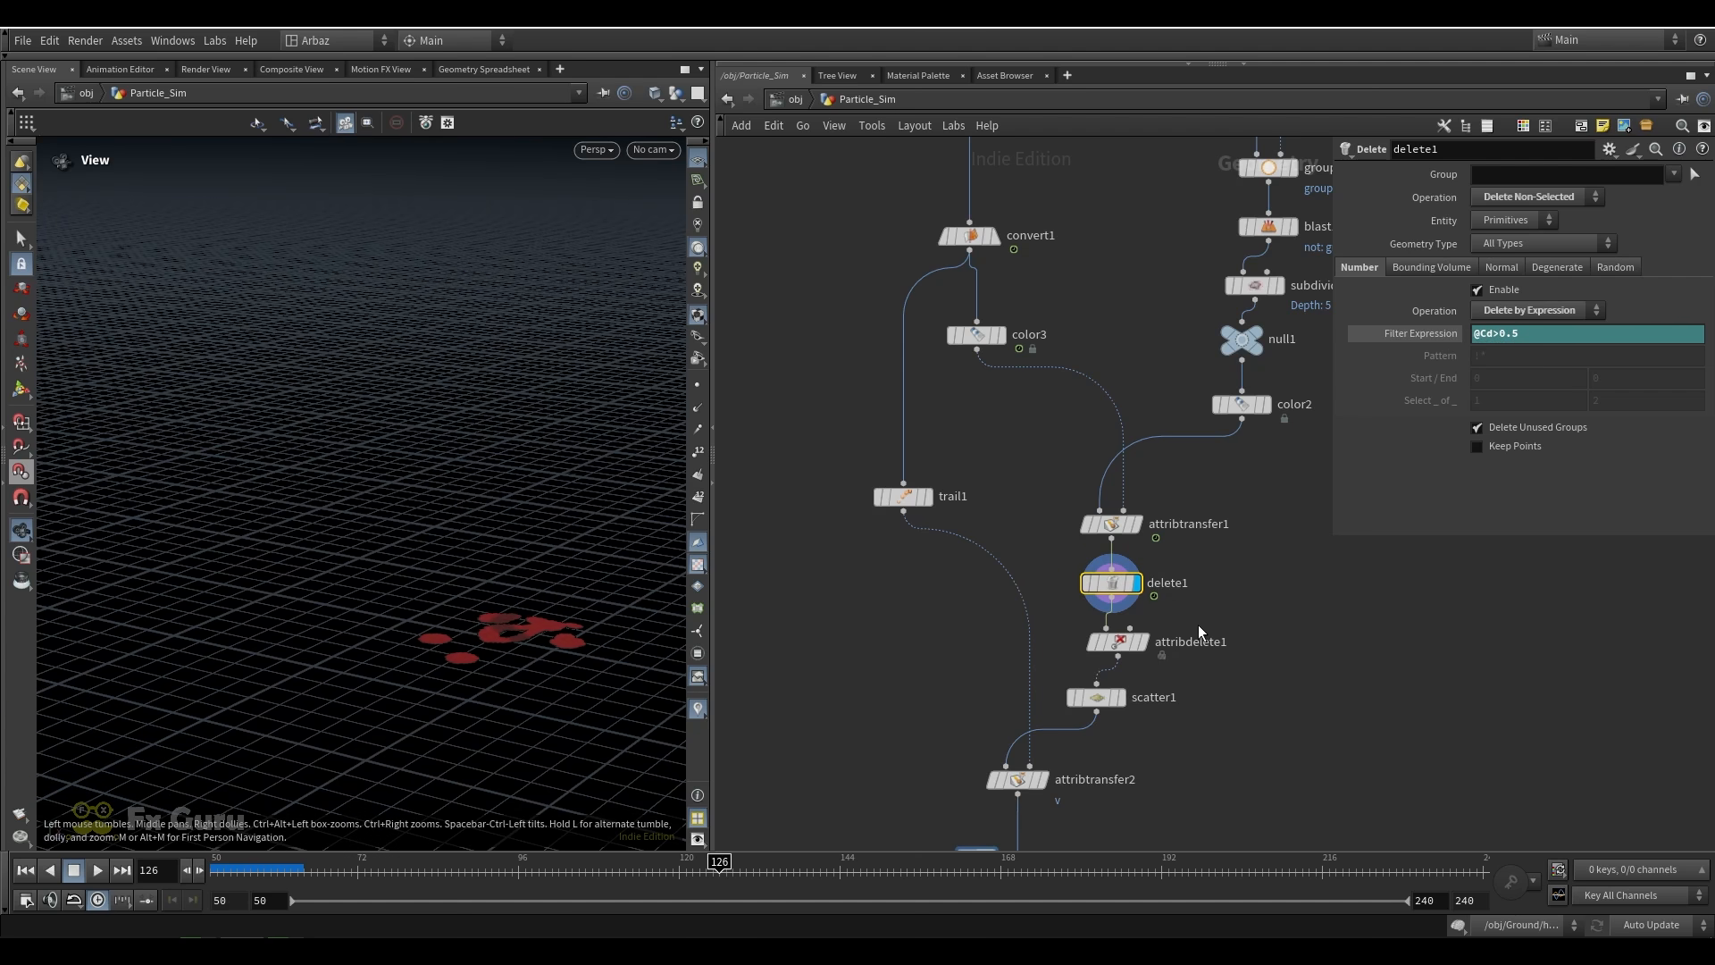
# Display attribdelete1 and scatter1 in turn to inspect the cleaned footprints and the points scattered on them
pyautogui.moveTo(1199, 631); pyautogui.dragTo(1182, 528, button='middle')
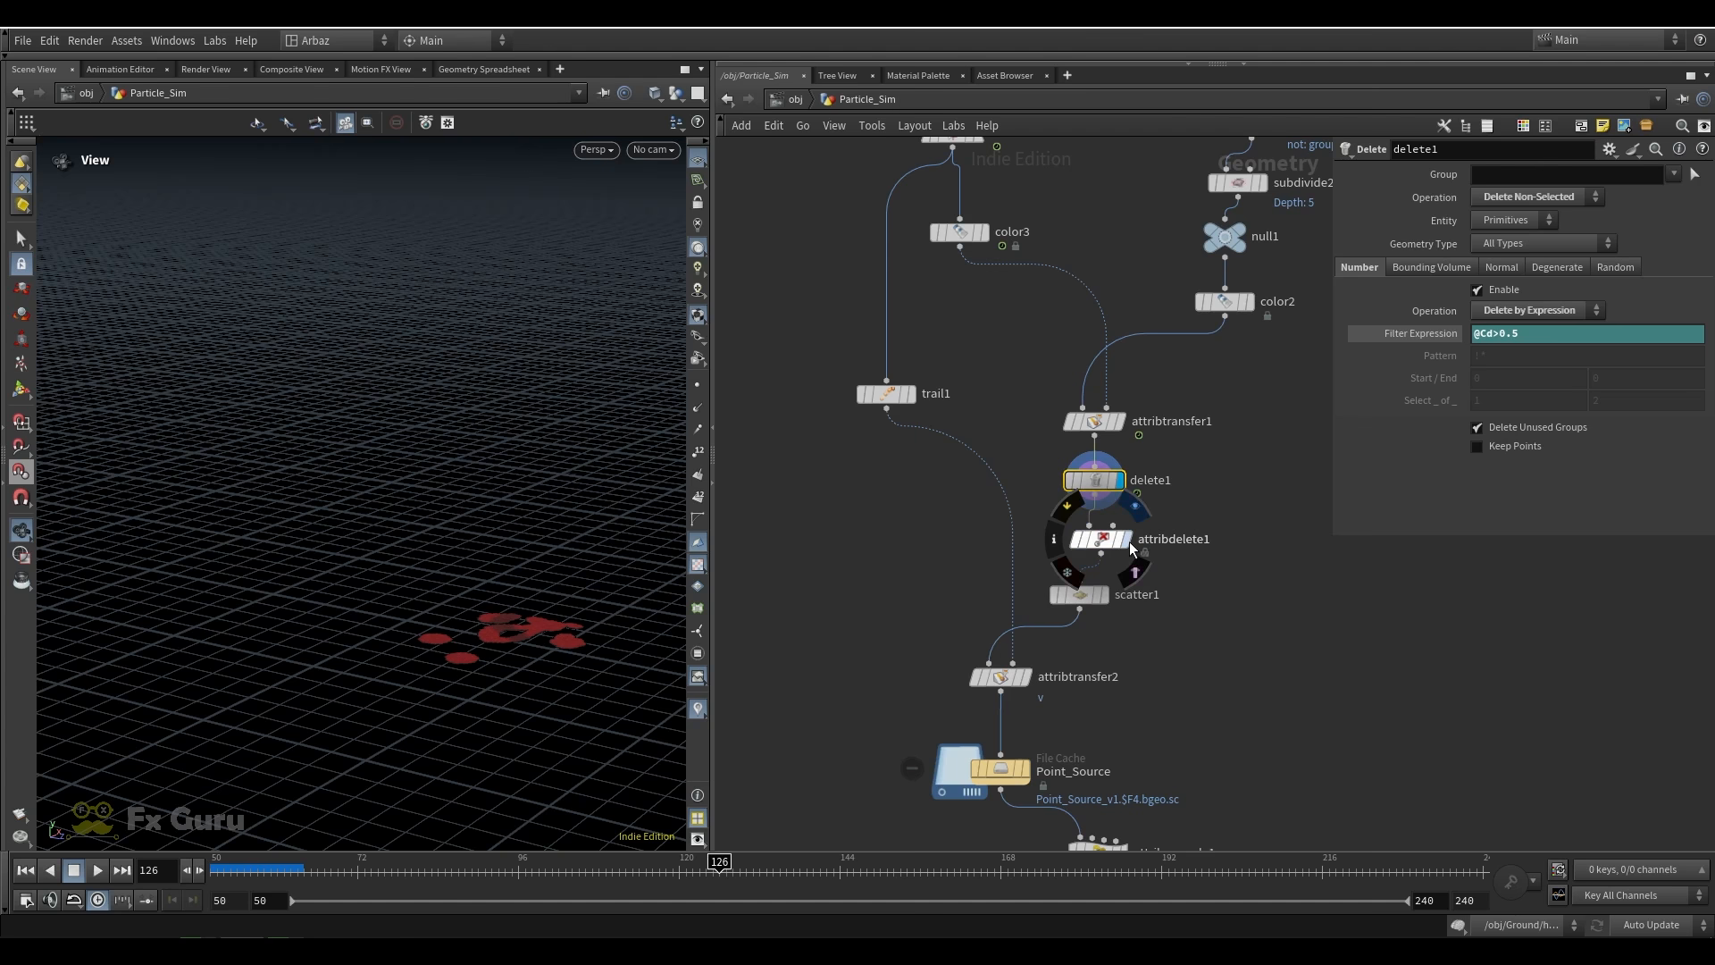
pyautogui.click(1124, 540)
pyautogui.scroll(5, 497, 636)
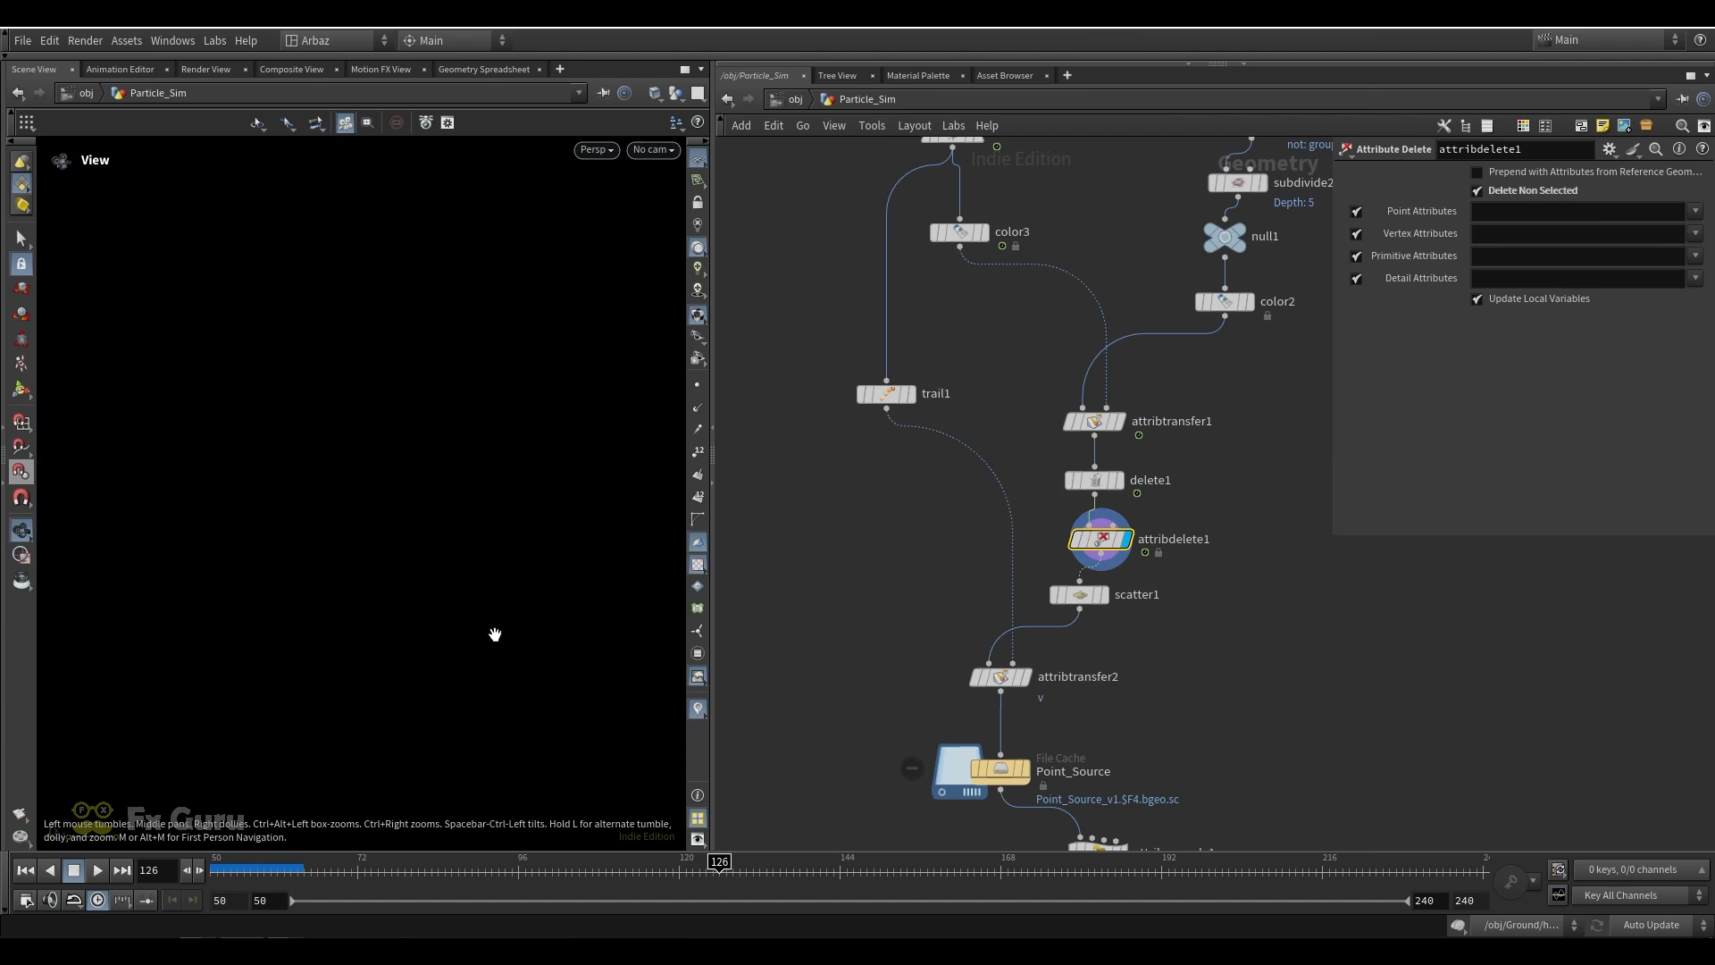
pyautogui.scroll(-5, 492, 627)
pyautogui.scroll(3, 494, 625)
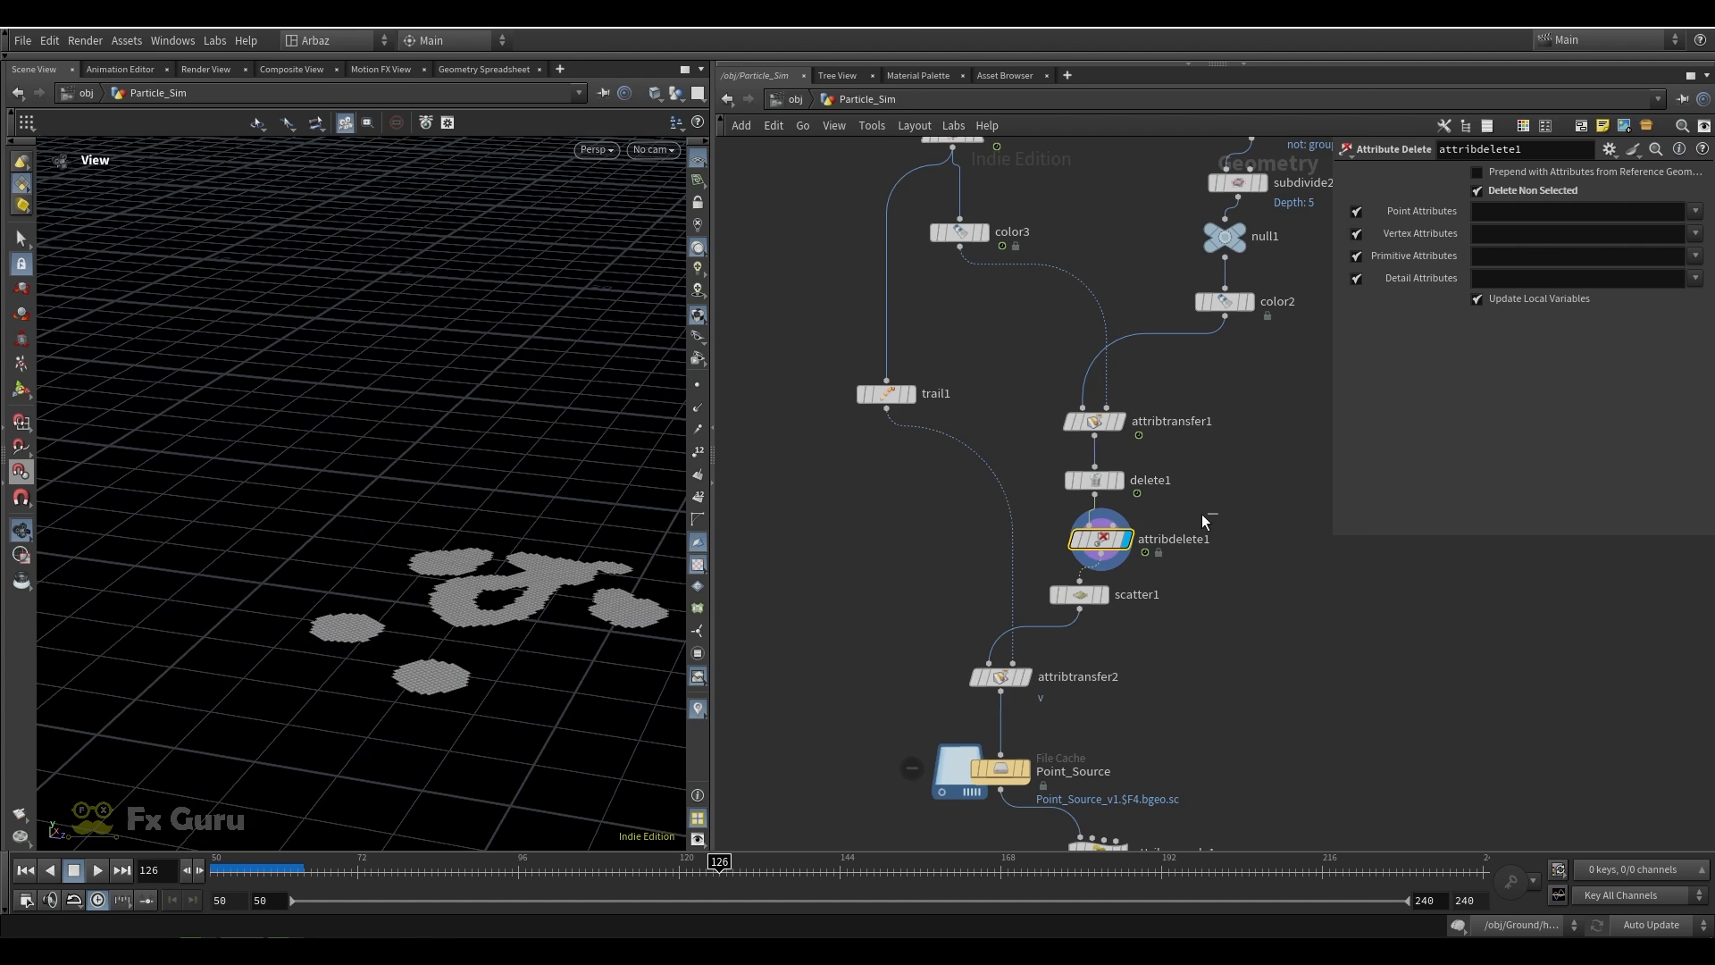
pyautogui.click(1061, 611)
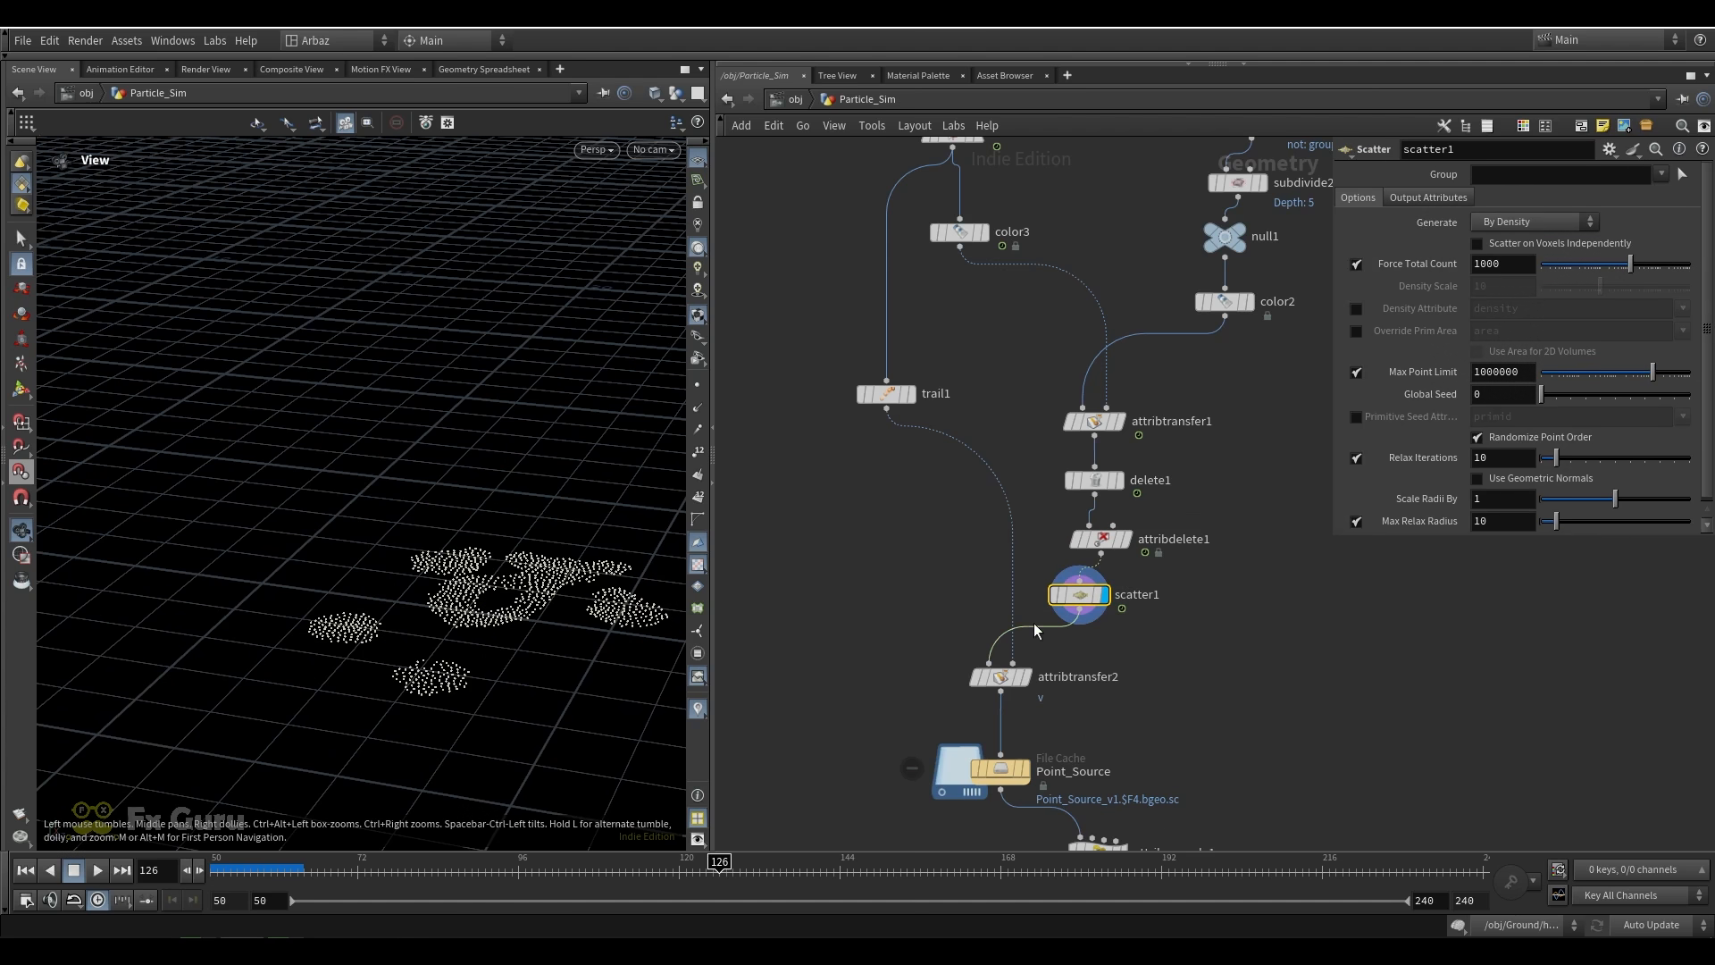
# Display convert1 and trail1 in turn, and show trail1's velocities with point trails instead of point normals
pyautogui.scroll(-3, 989, 405)
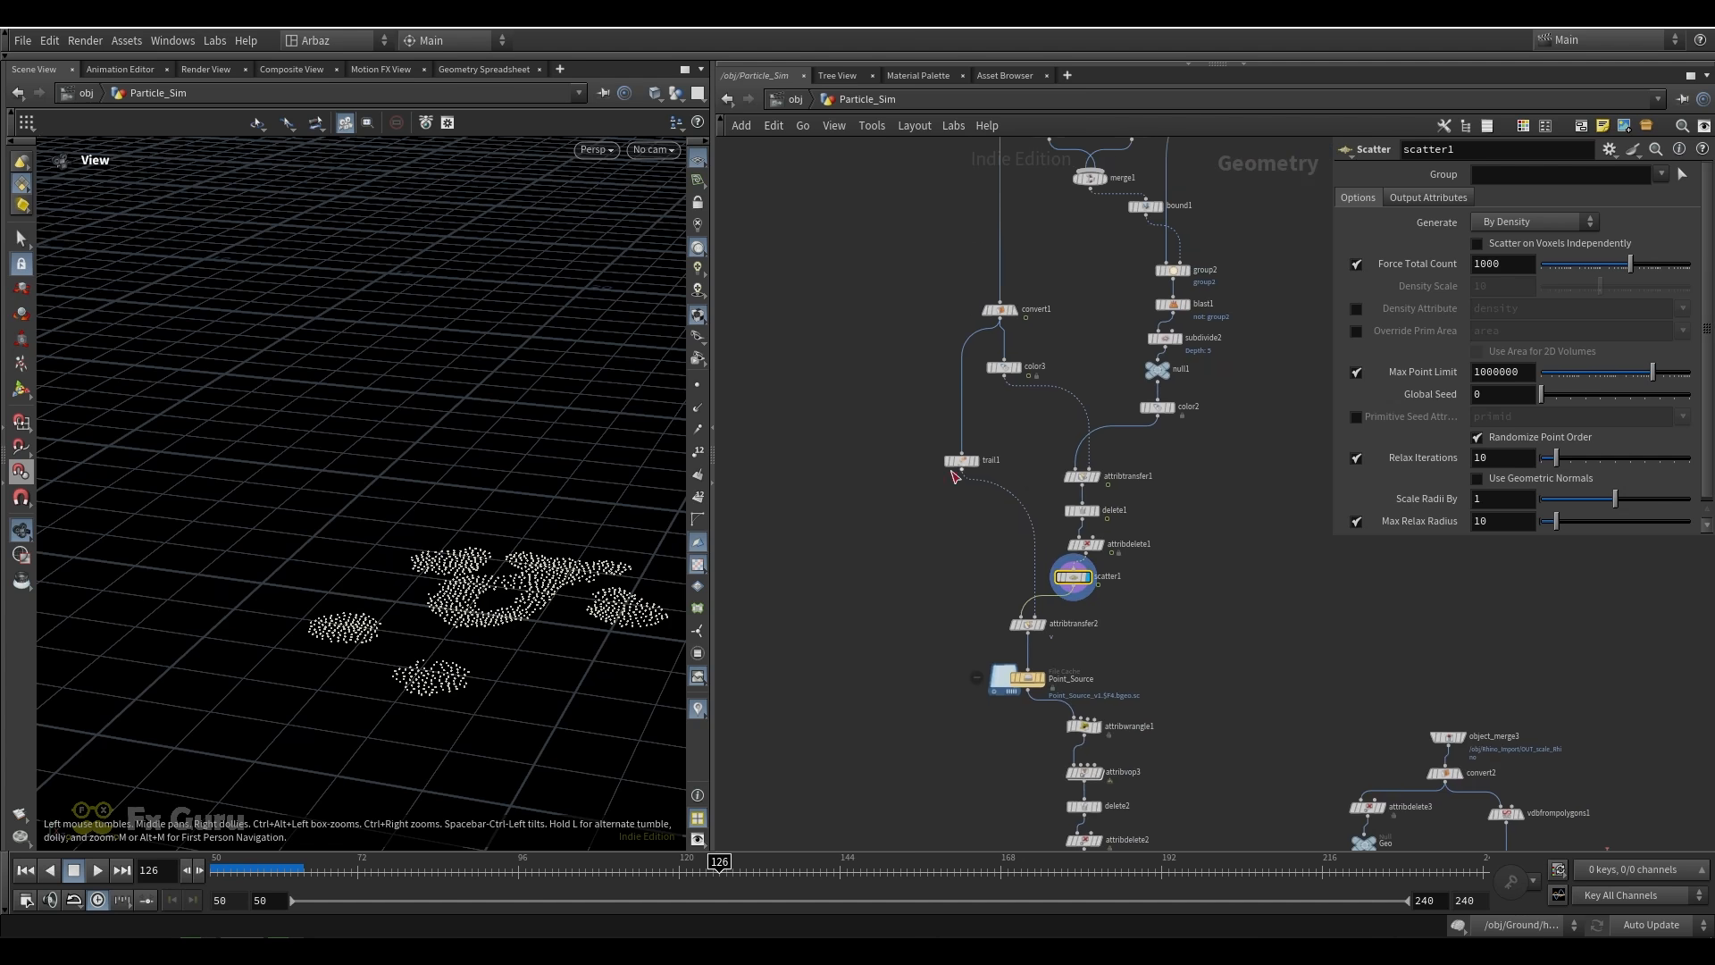
pyautogui.click(1005, 309)
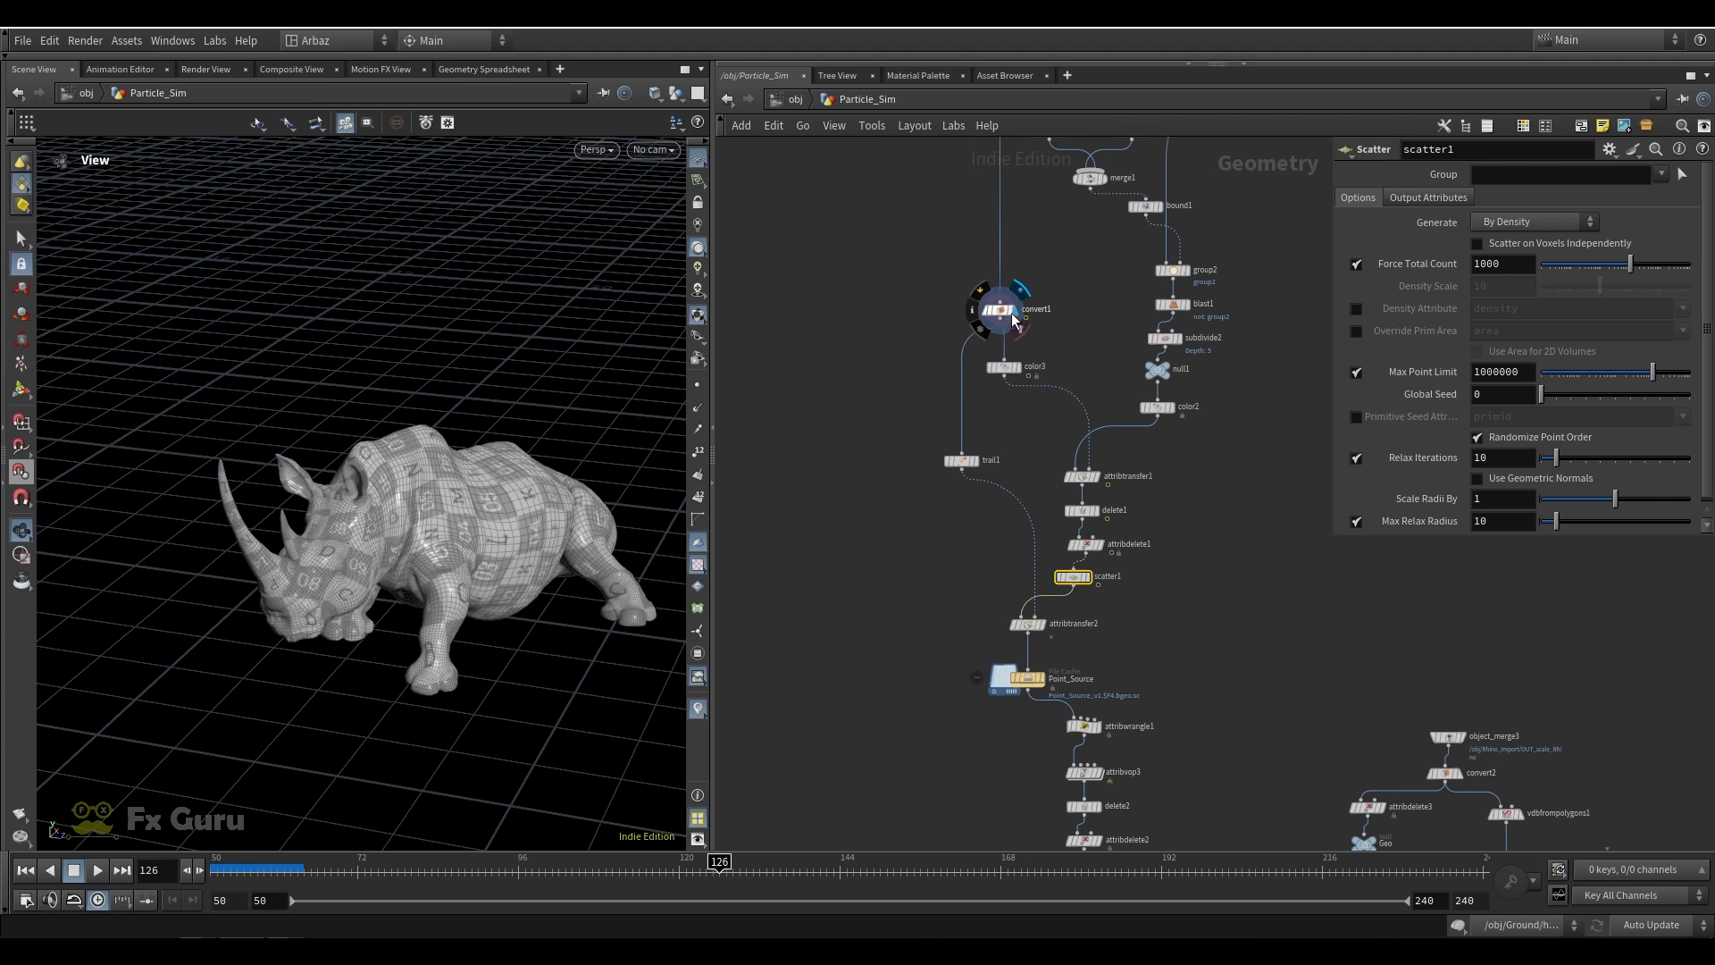
pyautogui.click(978, 462)
pyautogui.click(700, 410)
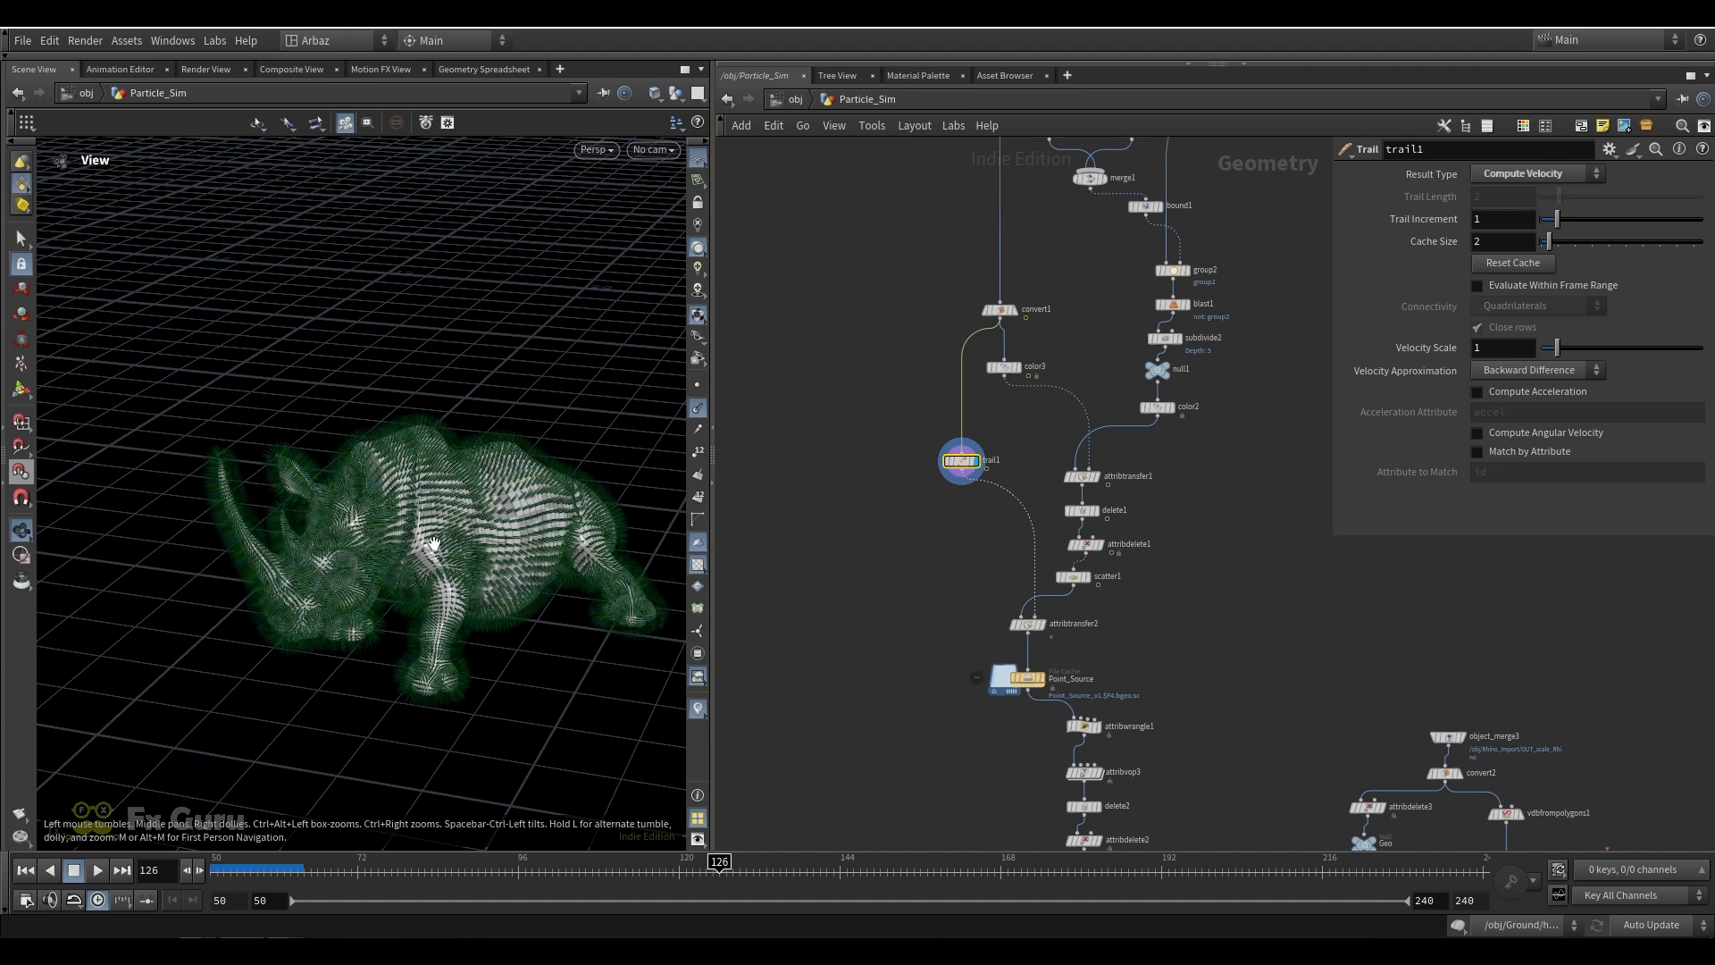
pyautogui.click(698, 413)
pyautogui.click(699, 430)
# Scrub the timeline to frames 110 and 123 to check the velocity trails on the moving rhino
pyautogui.moveTo(429, 485); pyautogui.dragTo(482, 639, button='right')
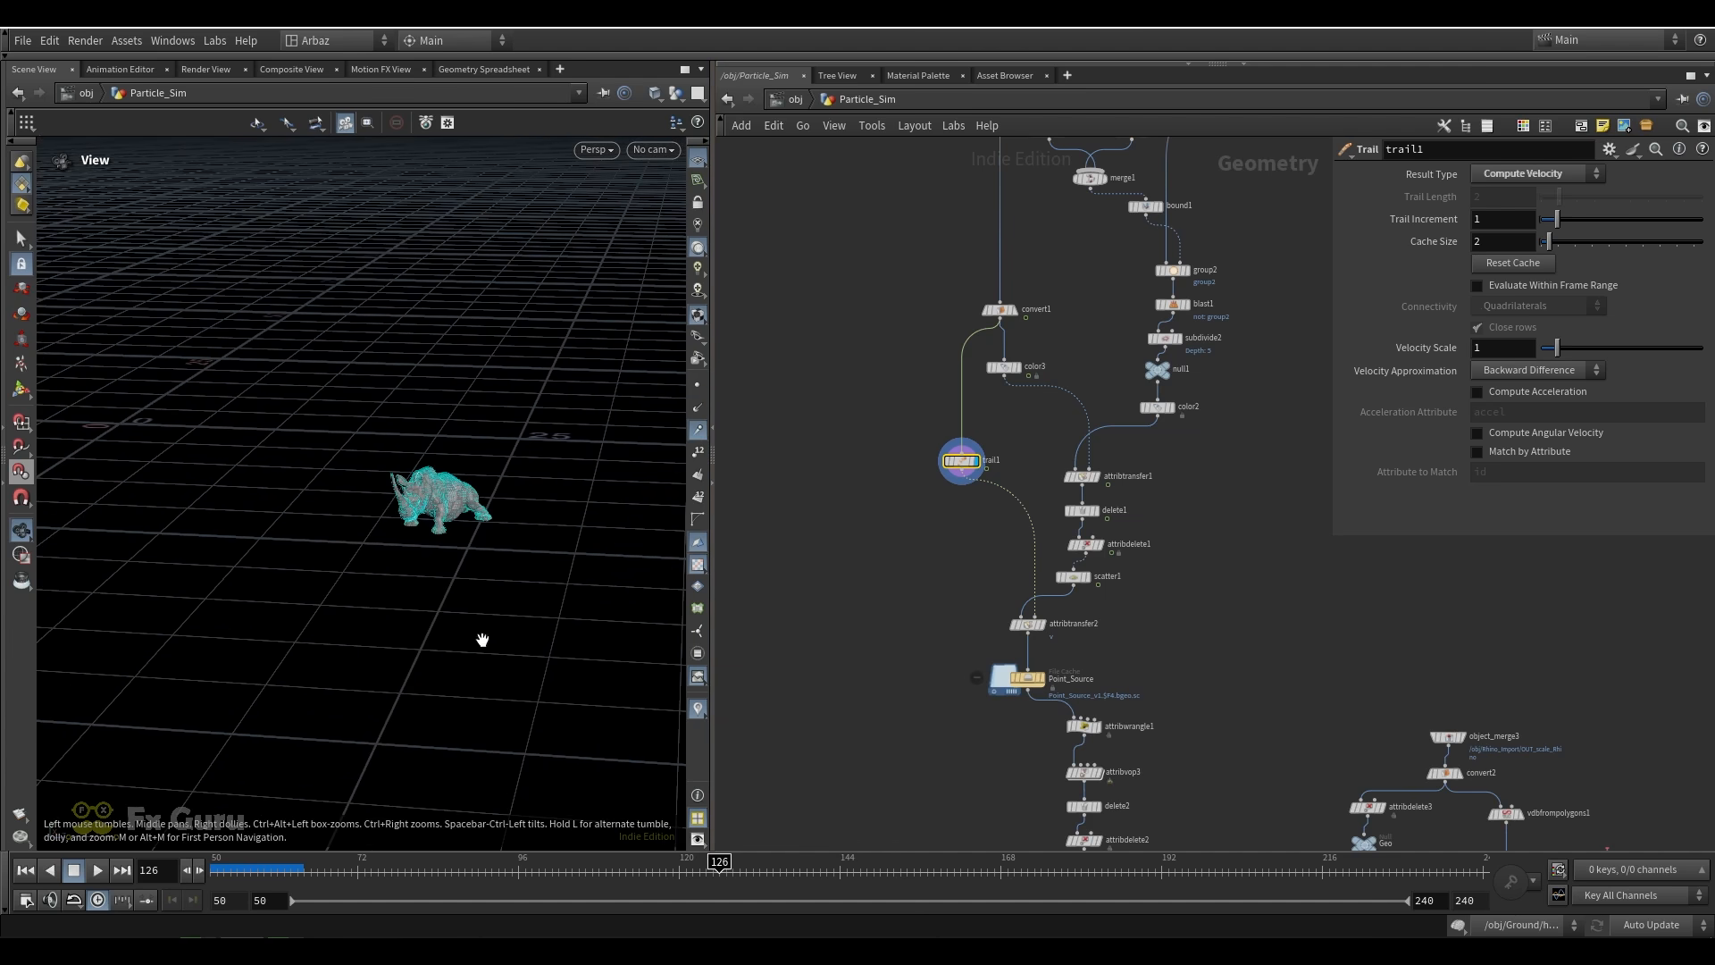
pyautogui.moveTo(721, 858); pyautogui.dragTo(612, 860)
pyautogui.moveTo(373, 520); pyautogui.dragTo(432, 496, button='right')
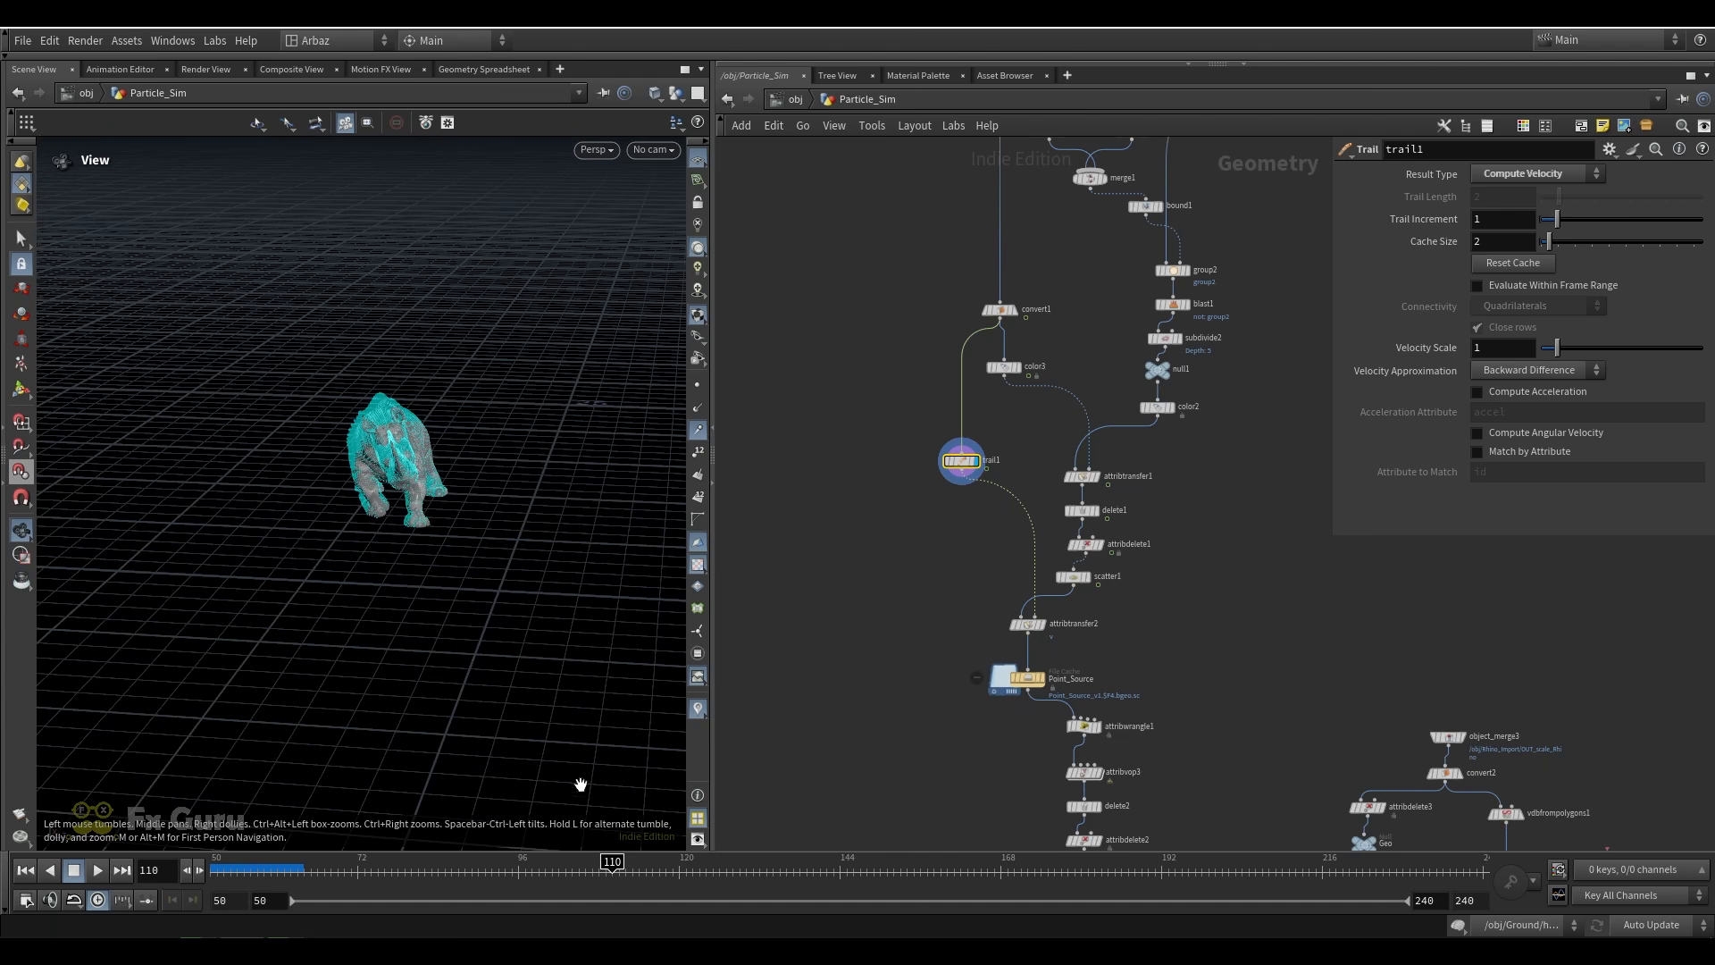
pyautogui.moveTo(615, 863); pyautogui.dragTo(700, 864)
# Display attribtransfer2, examine the velocity trails on the scattered points, and reveal its attribute transfer settings
pyautogui.scroll(2, 1045, 623)
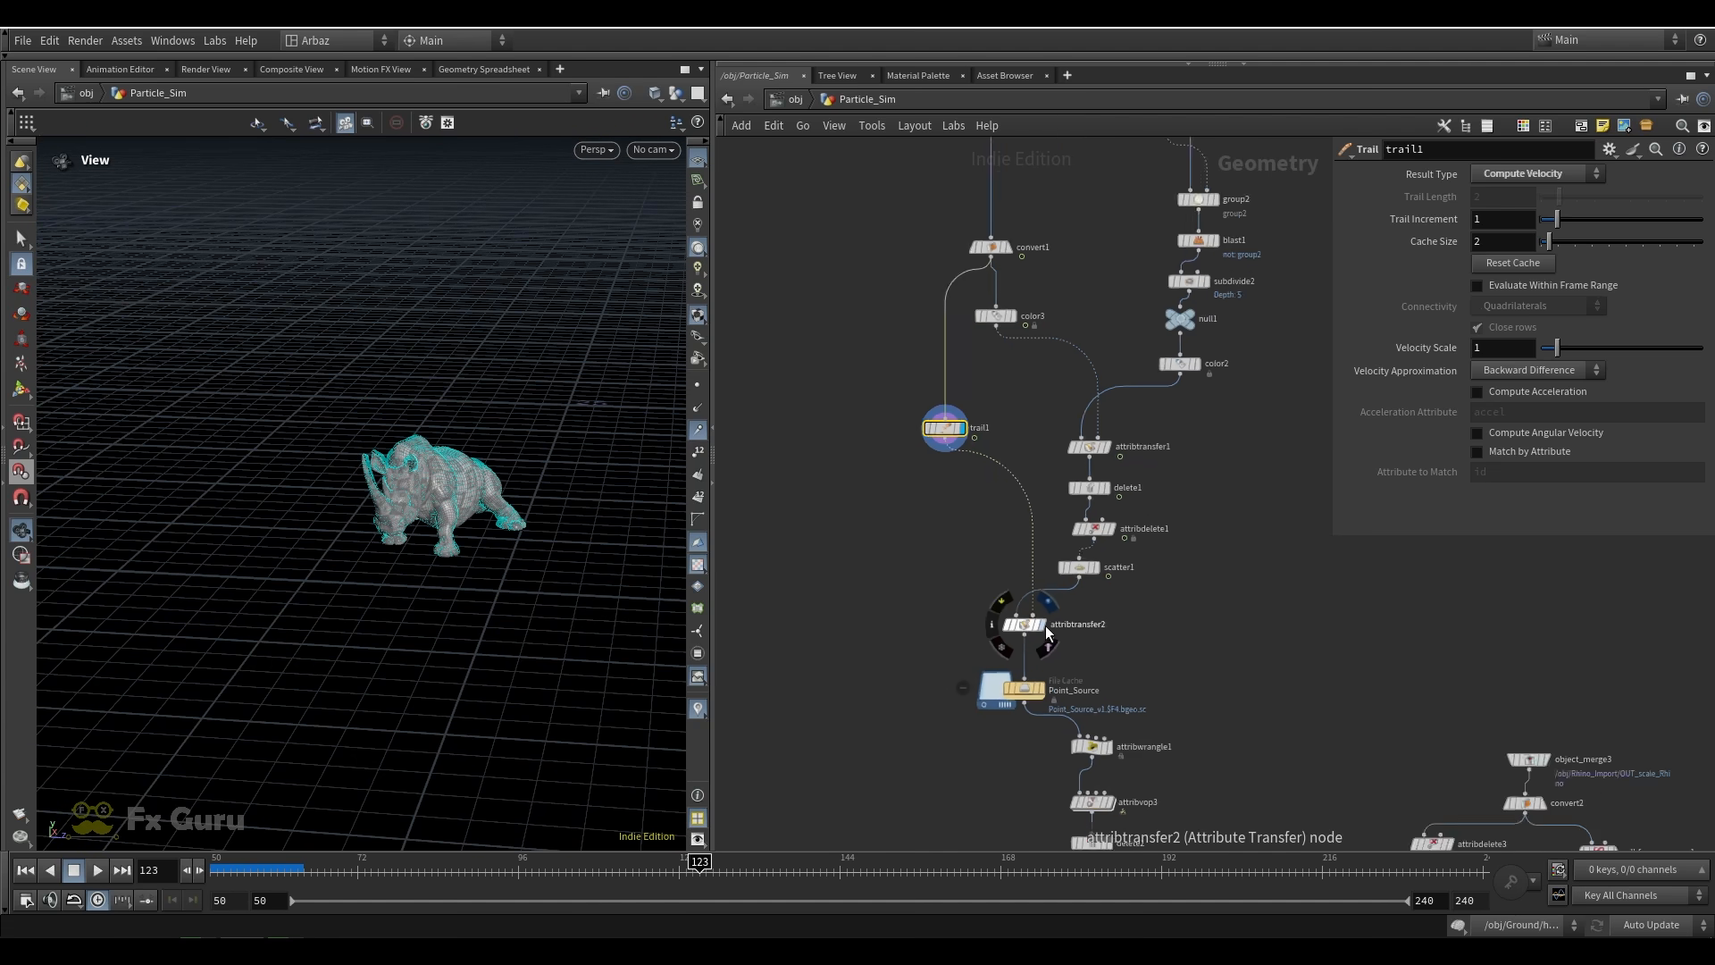
pyautogui.scroll(1, 1049, 632)
pyautogui.click(1045, 625)
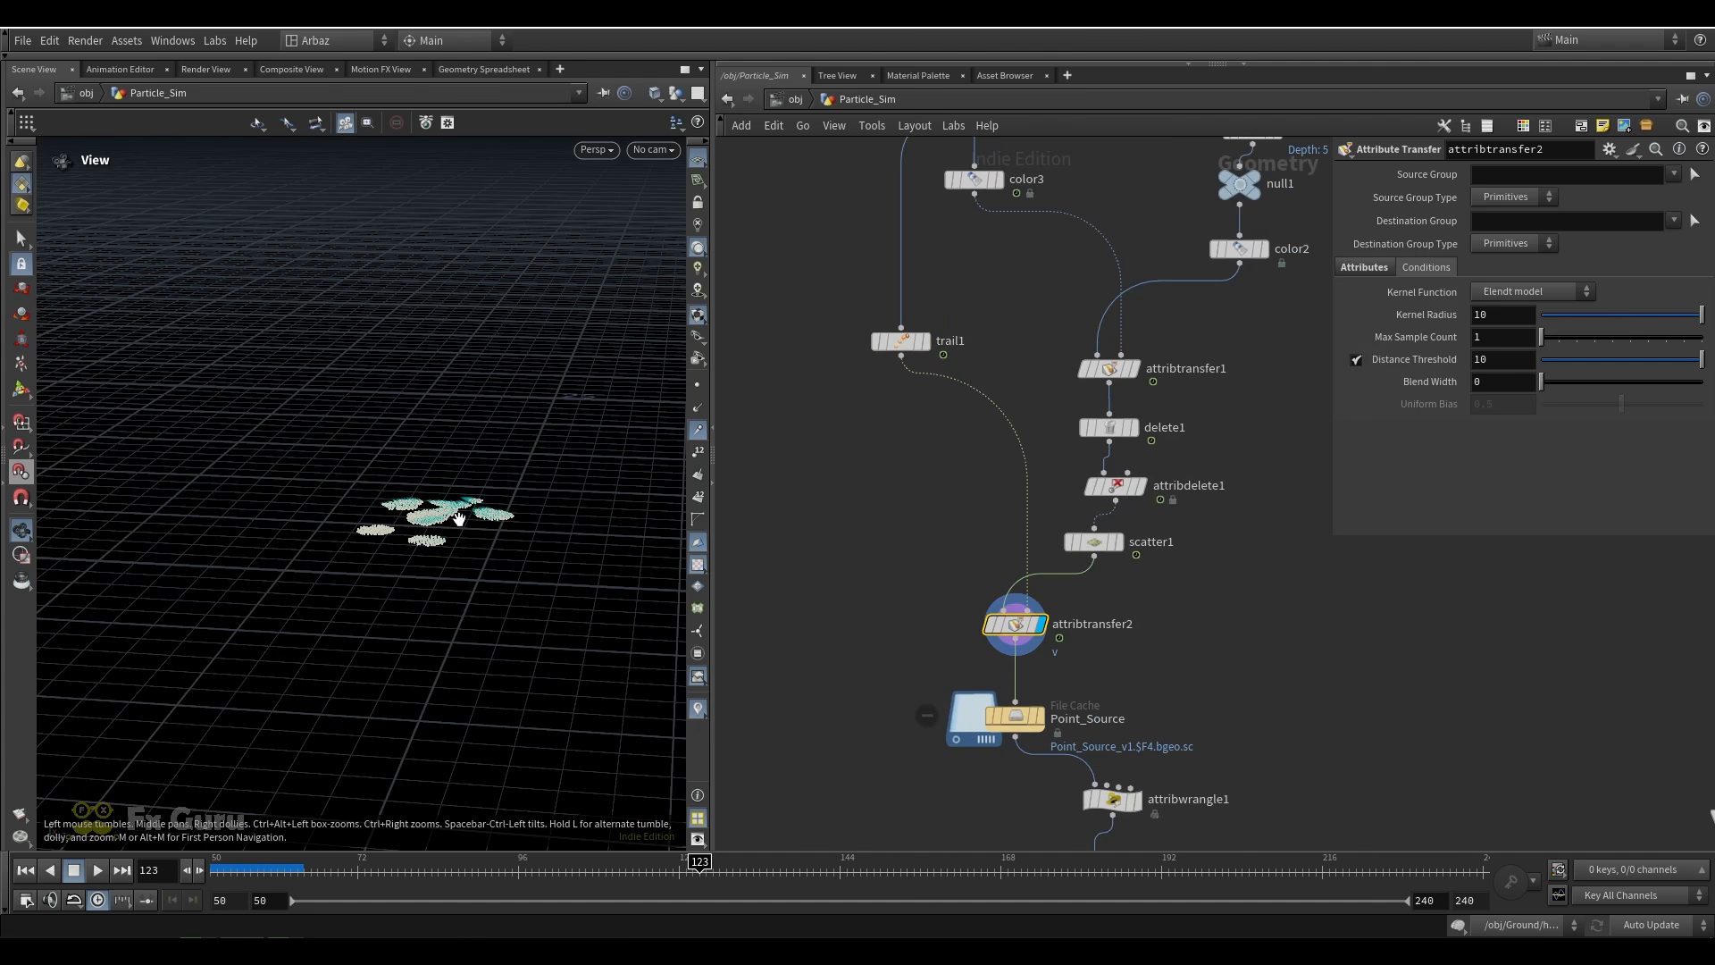
pyautogui.scroll(5, 431, 492)
pyautogui.moveTo(1056, 559); pyautogui.dragTo(896, 650)
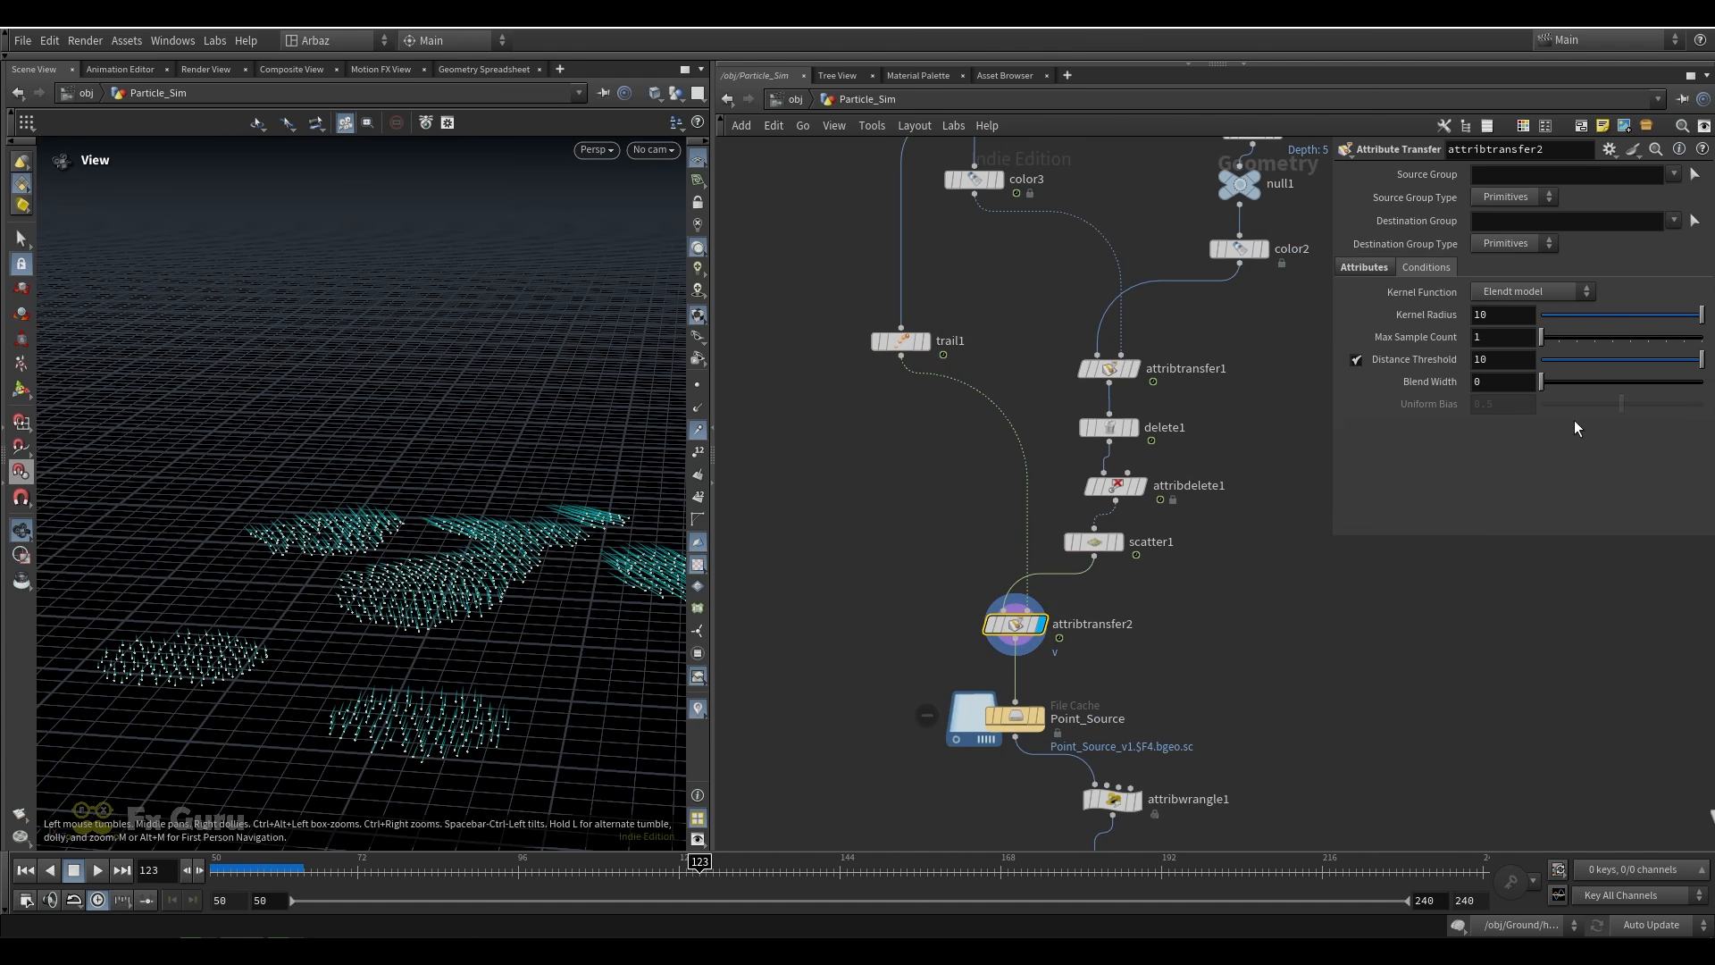
pyautogui.click(1369, 268)
# Display the Point_Source file cache, hide the point trails, and inspect the cached footprint points
pyautogui.moveTo(1106, 666); pyautogui.dragTo(1098, 516, button='middle')
pyautogui.click(1032, 566)
pyautogui.moveTo(1094, 537); pyautogui.dragTo(889, 600)
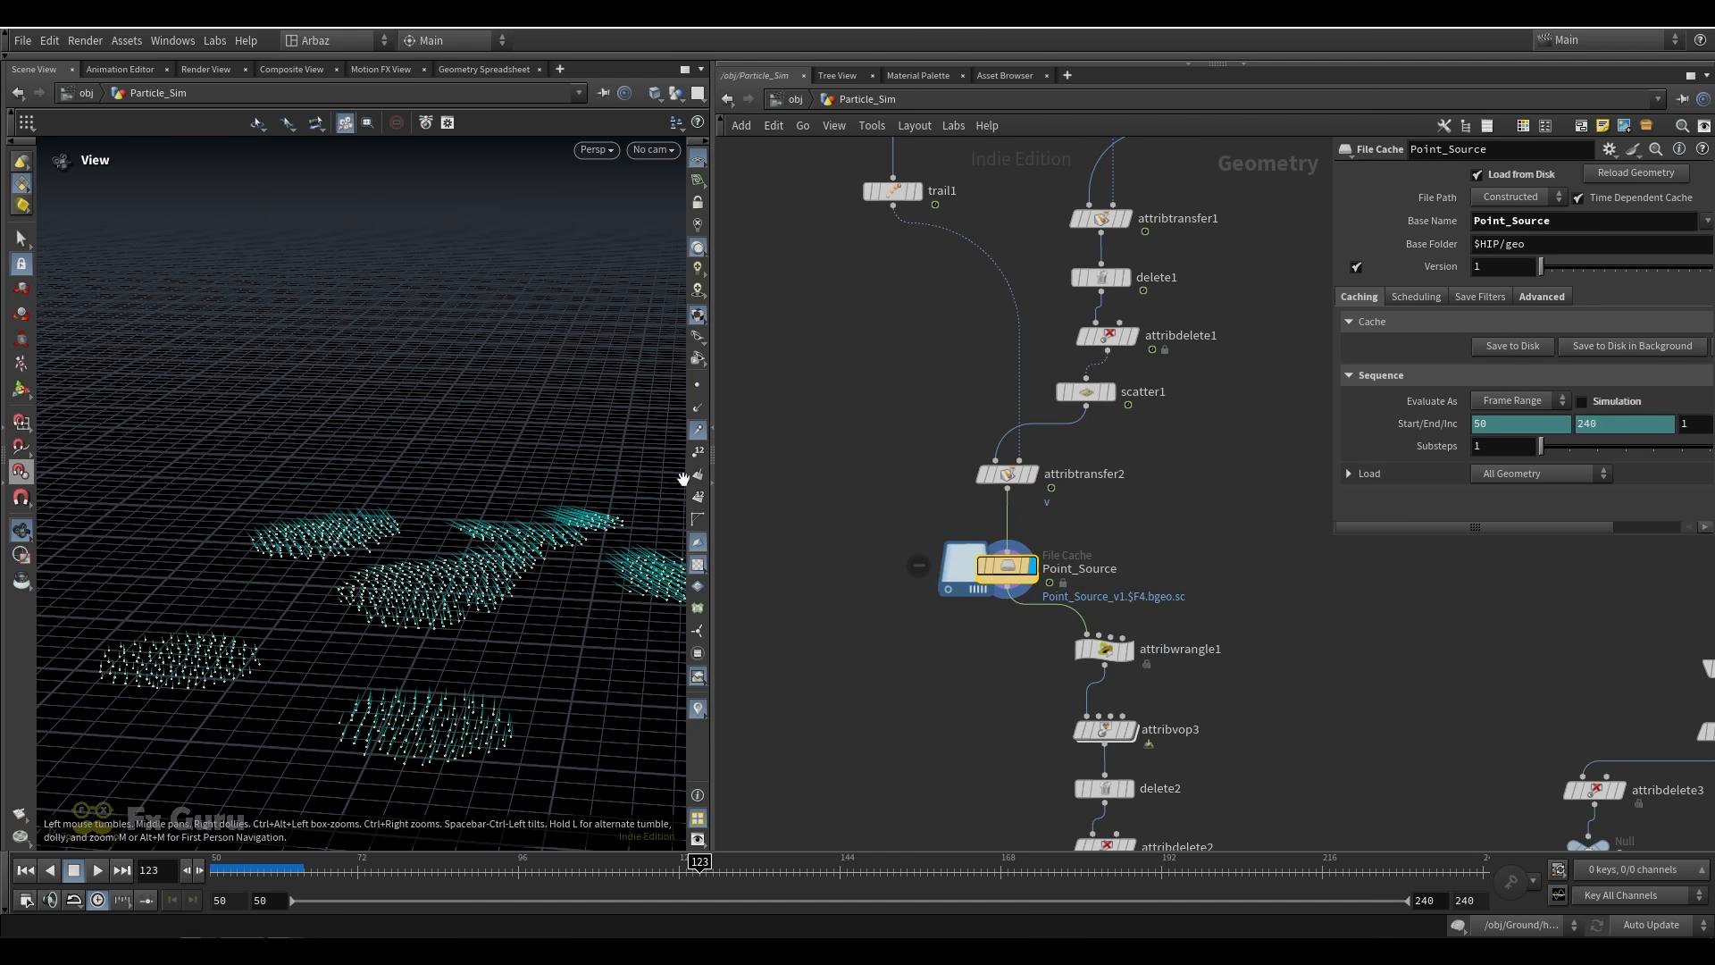
pyautogui.click(698, 433)
pyautogui.scroll(-10, 425, 509)
pyautogui.scroll(5, 424, 507)
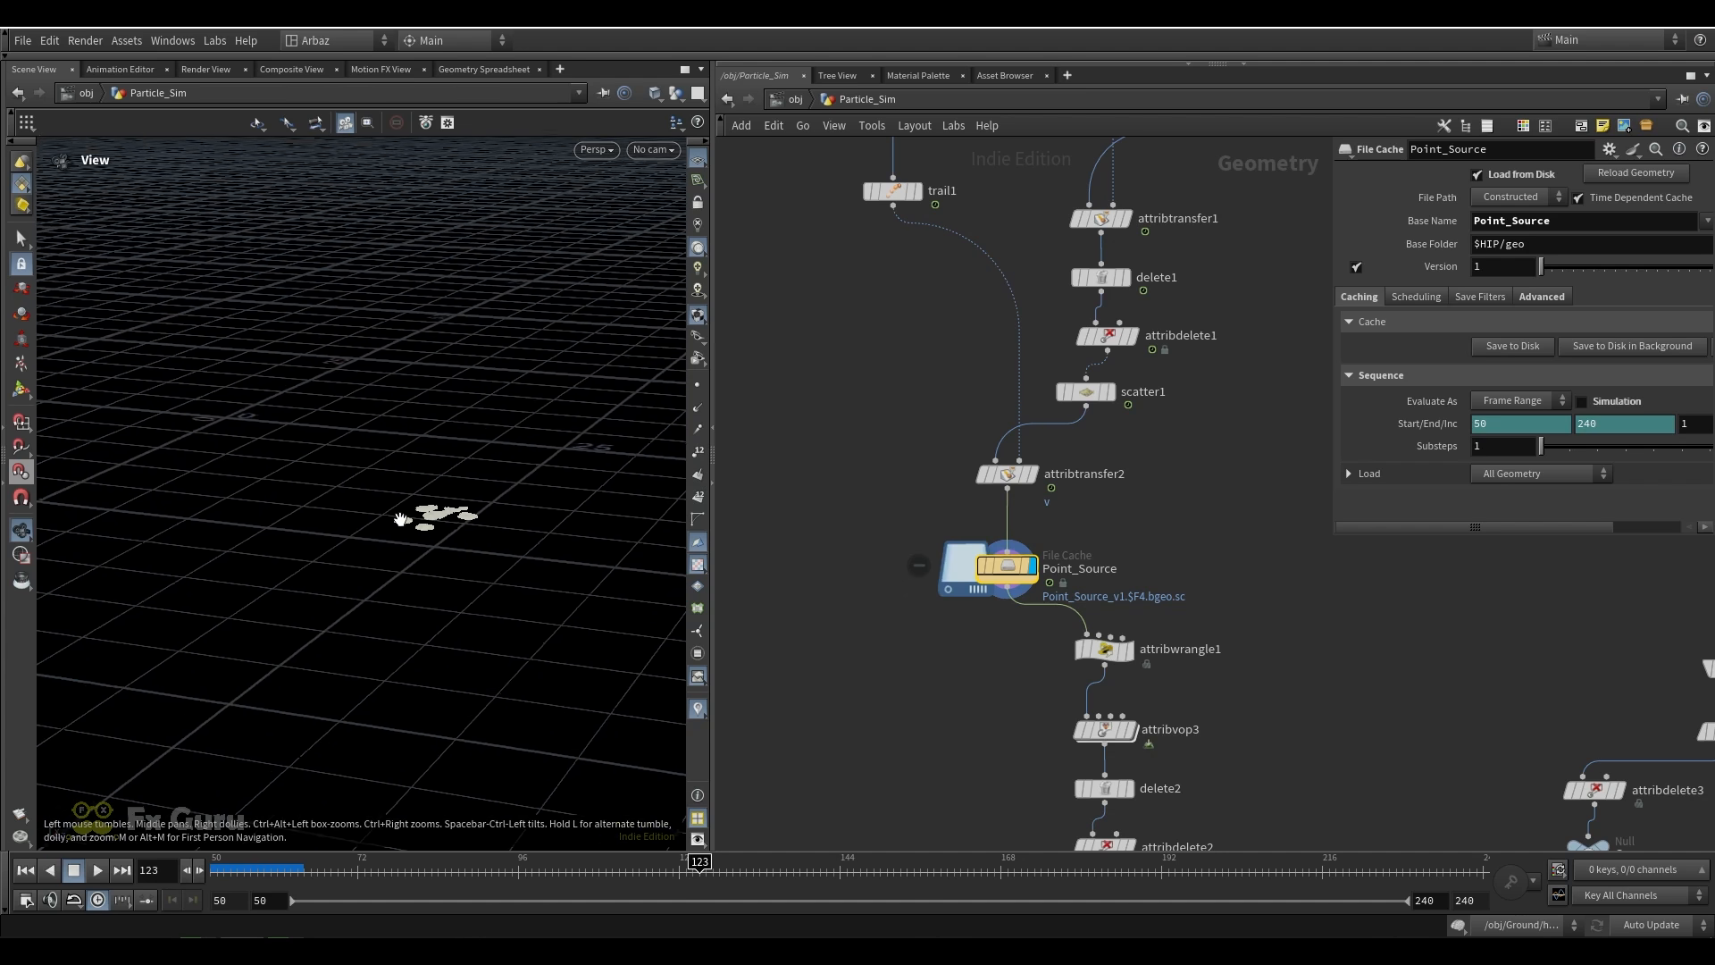
pyautogui.moveTo(424, 507); pyautogui.dragTo(48, 467, button='middle')
pyautogui.scroll(-3, 432, 592)
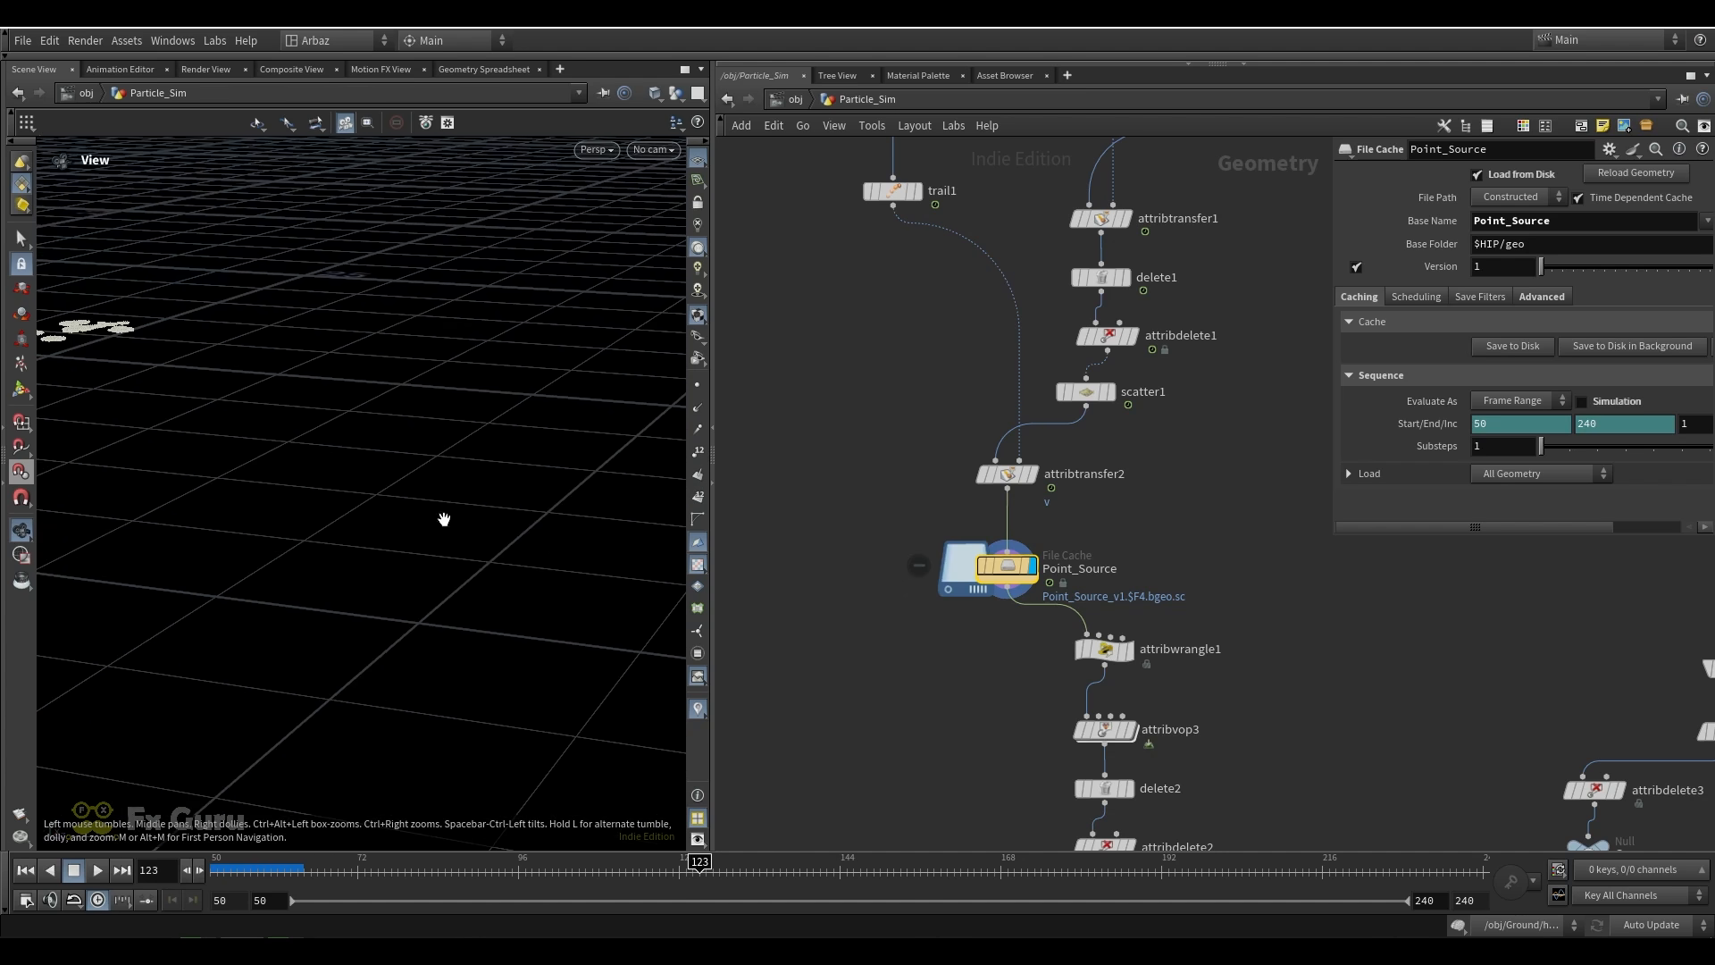
pyautogui.moveTo(444, 519); pyautogui.dragTo(482, 585, button='middle')
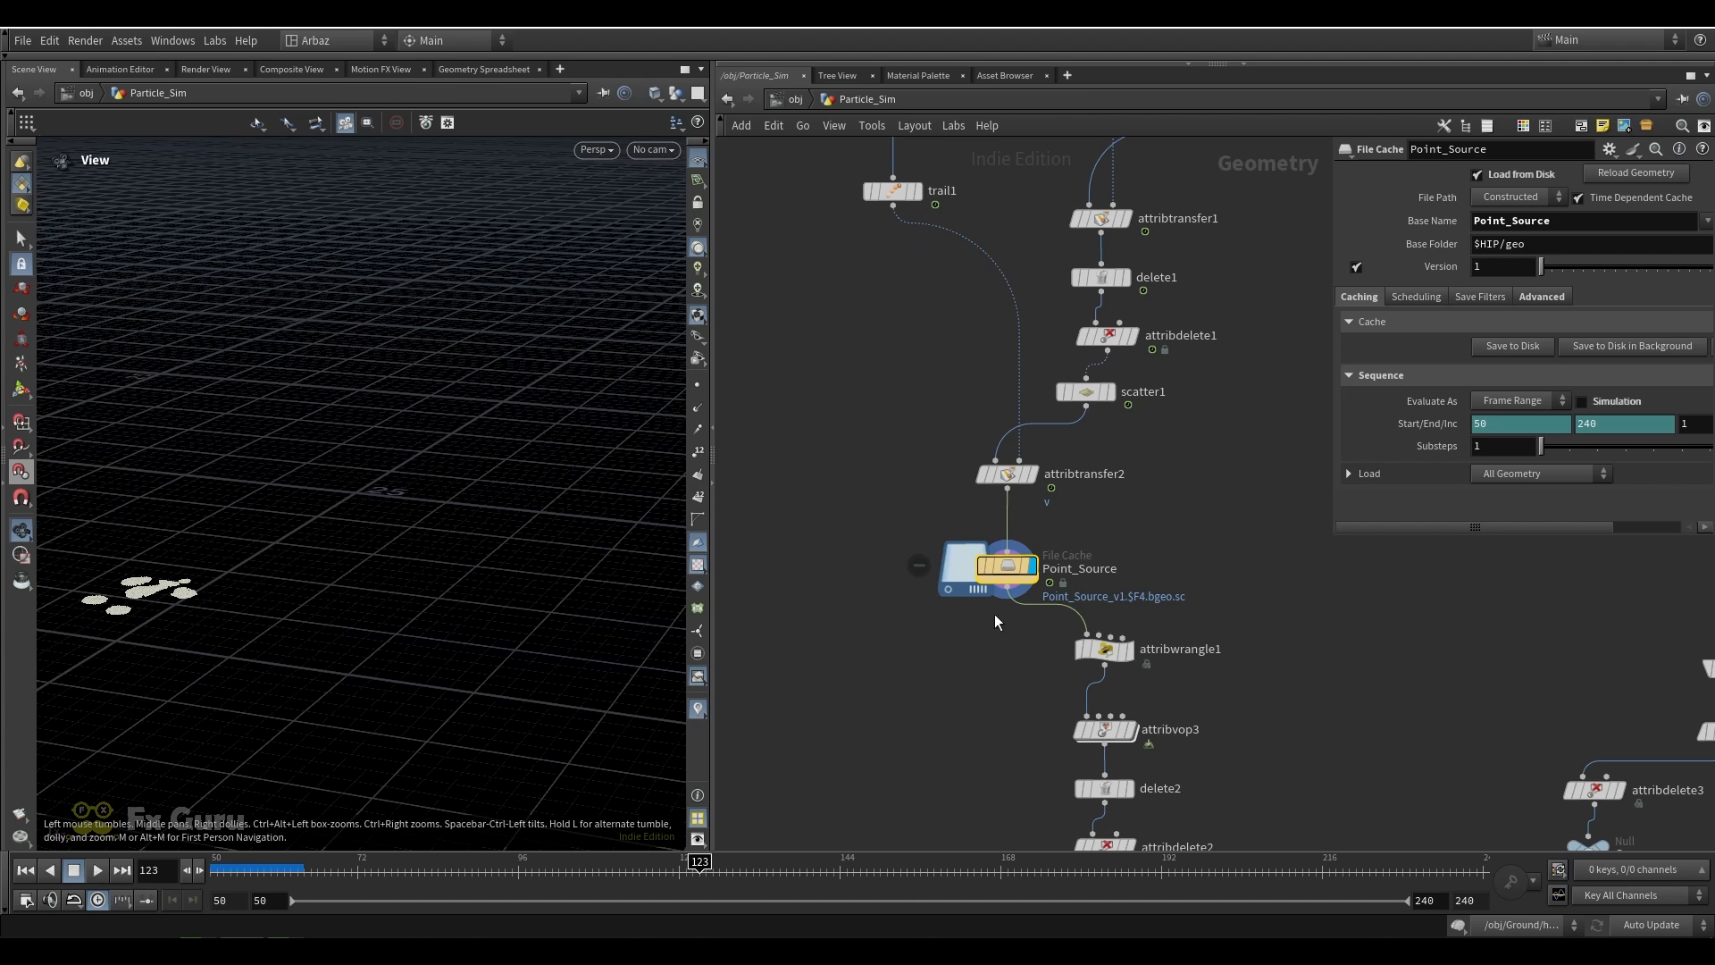
# Display attribwrangle1 to read its velocity expression, and look inside attribvop3 at the turbulent noise setup and its resulting points
pyautogui.click(1104, 649)
pyautogui.moveTo(1234, 624); pyautogui.dragTo(1072, 516, button='middle')
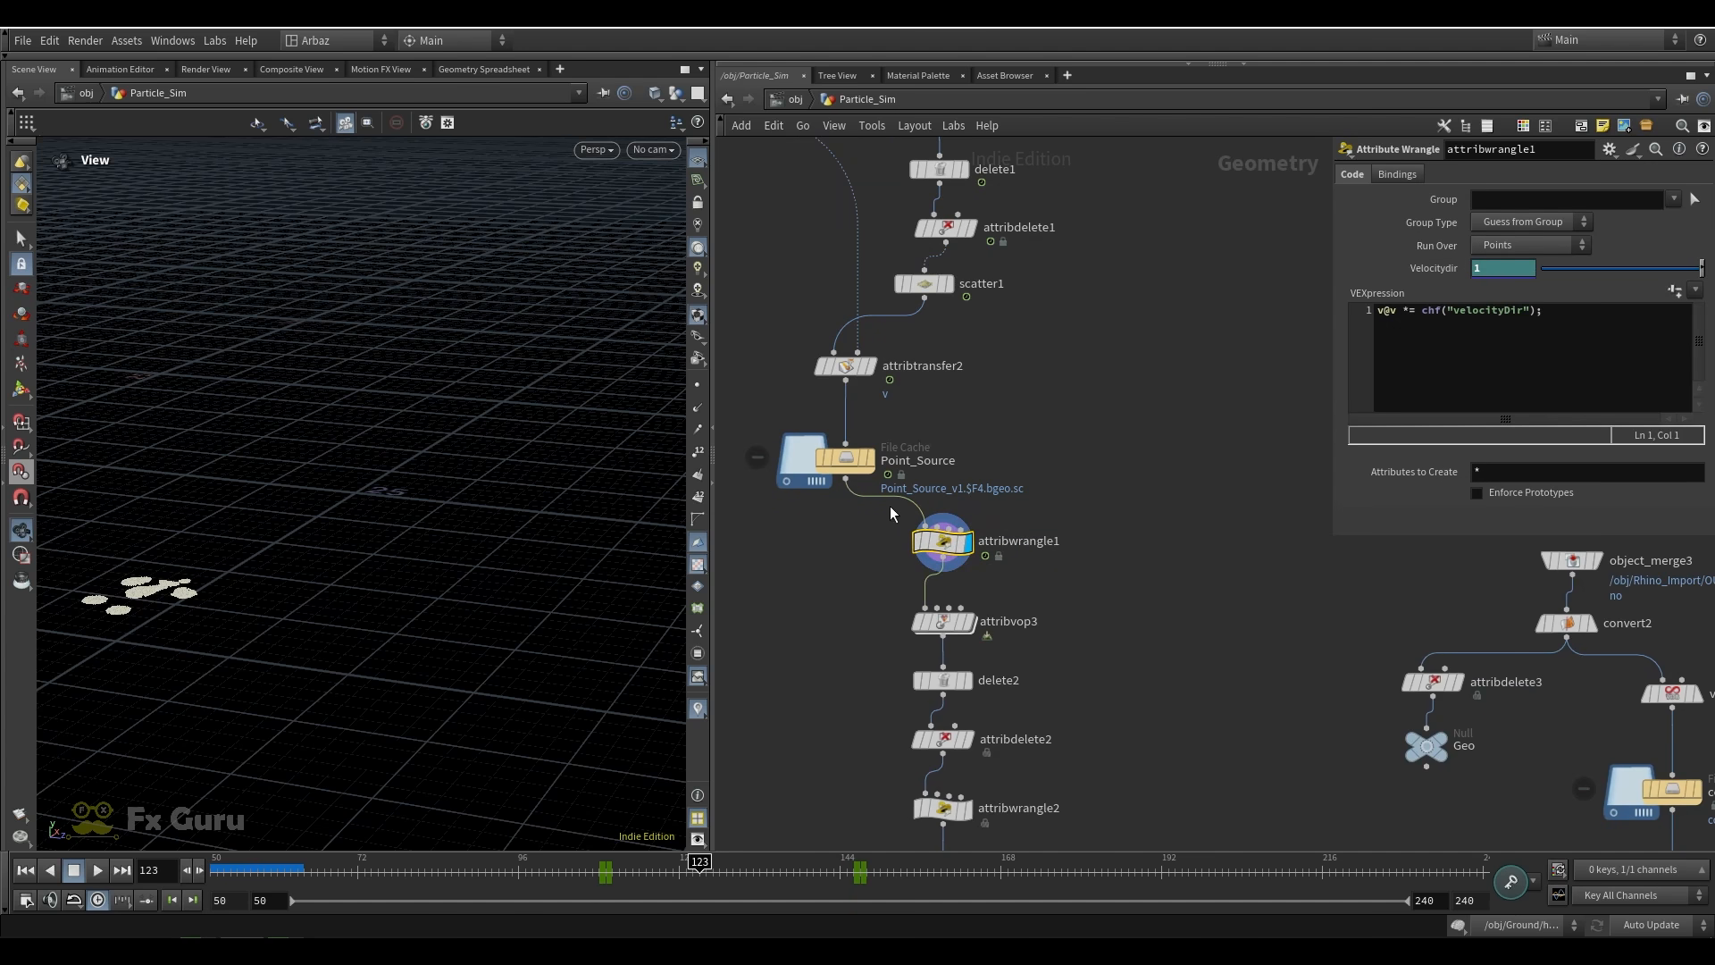
pyautogui.click(942, 621)
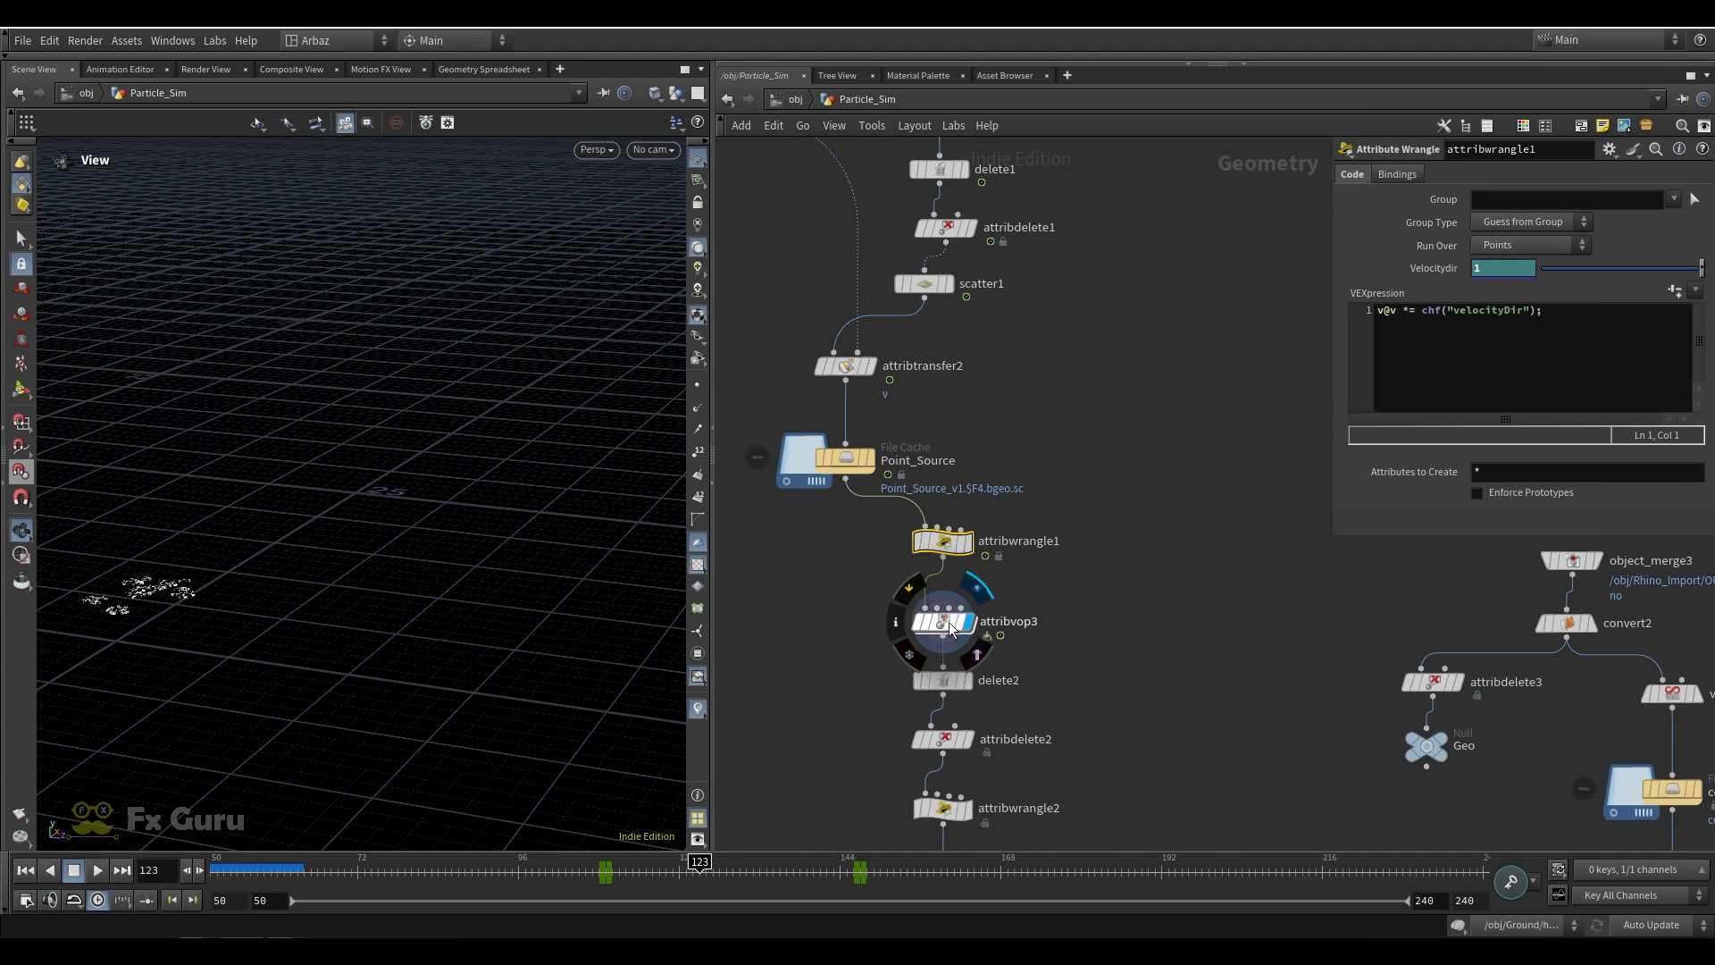
pyautogui.doubleClick(947, 623)
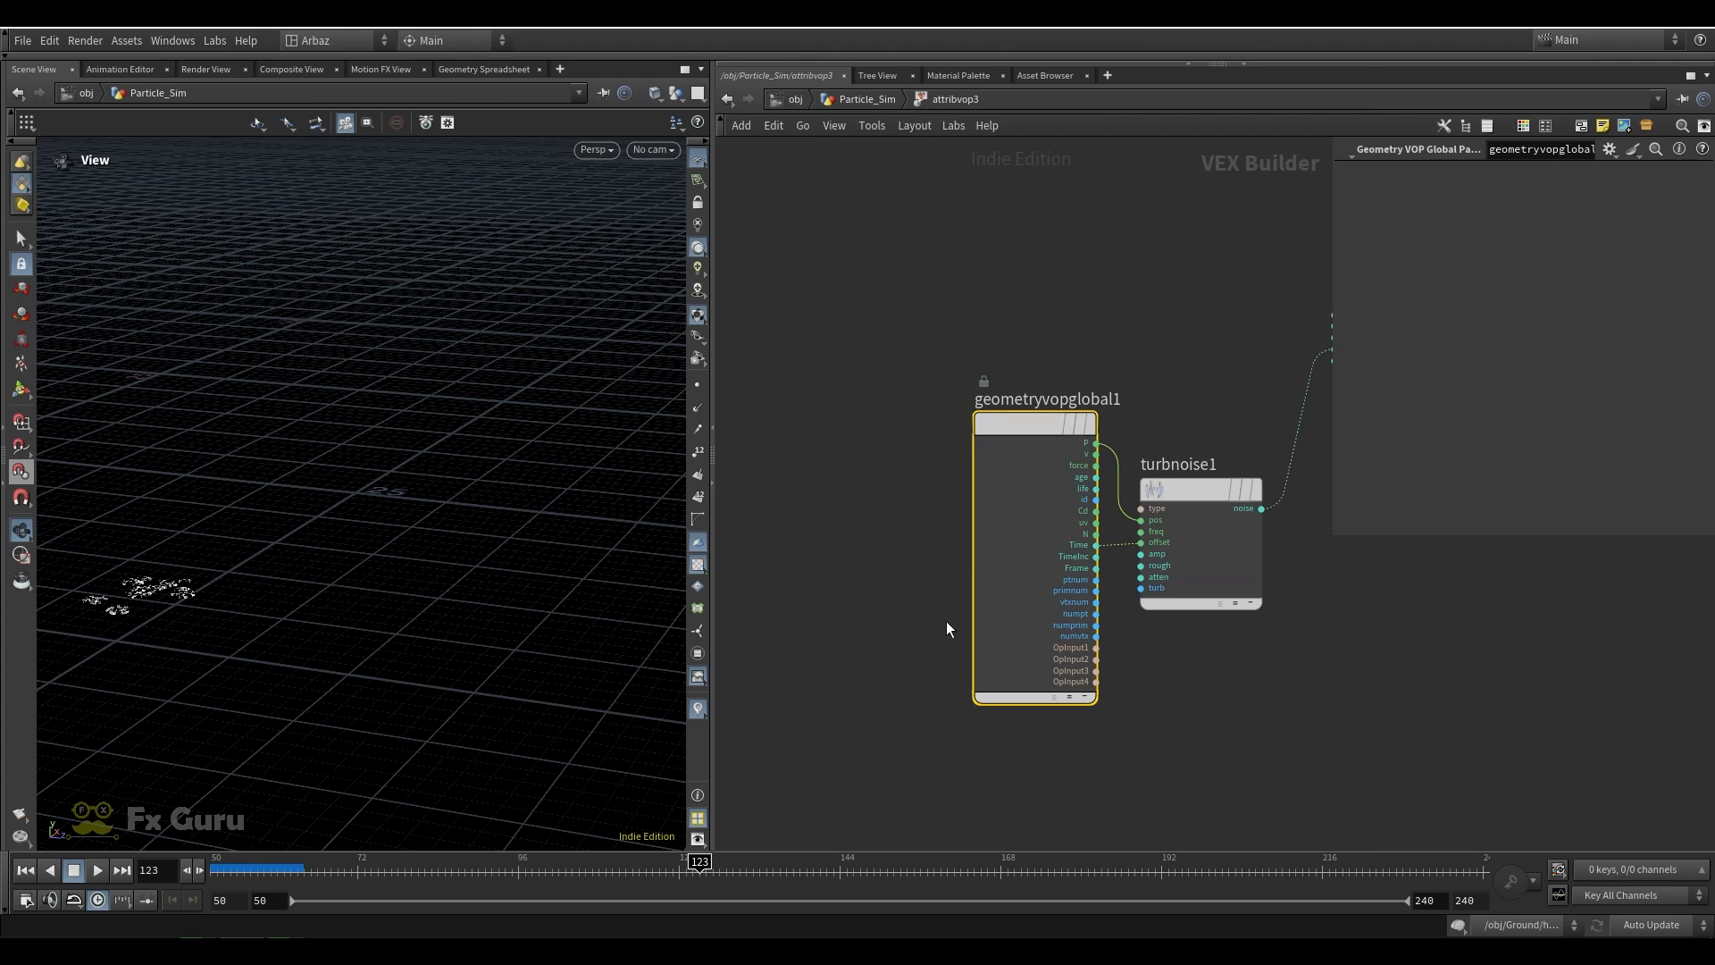
pyautogui.click(868, 100)
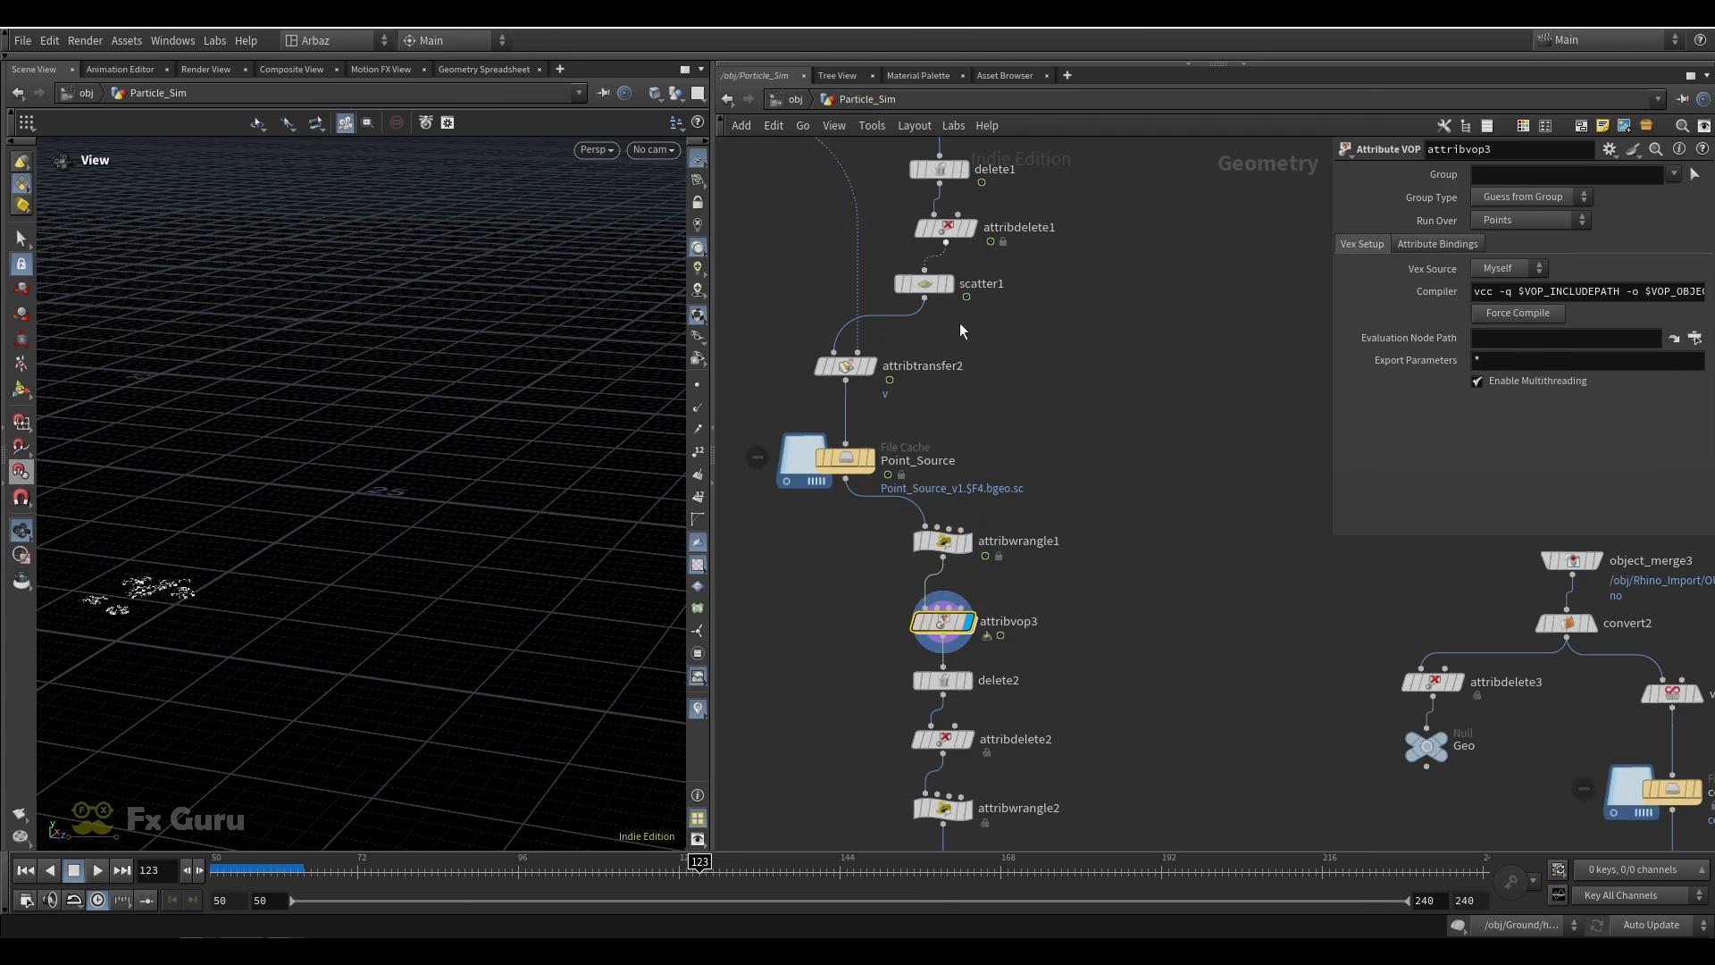
pyautogui.moveTo(116, 601); pyautogui.dragTo(185, 579)
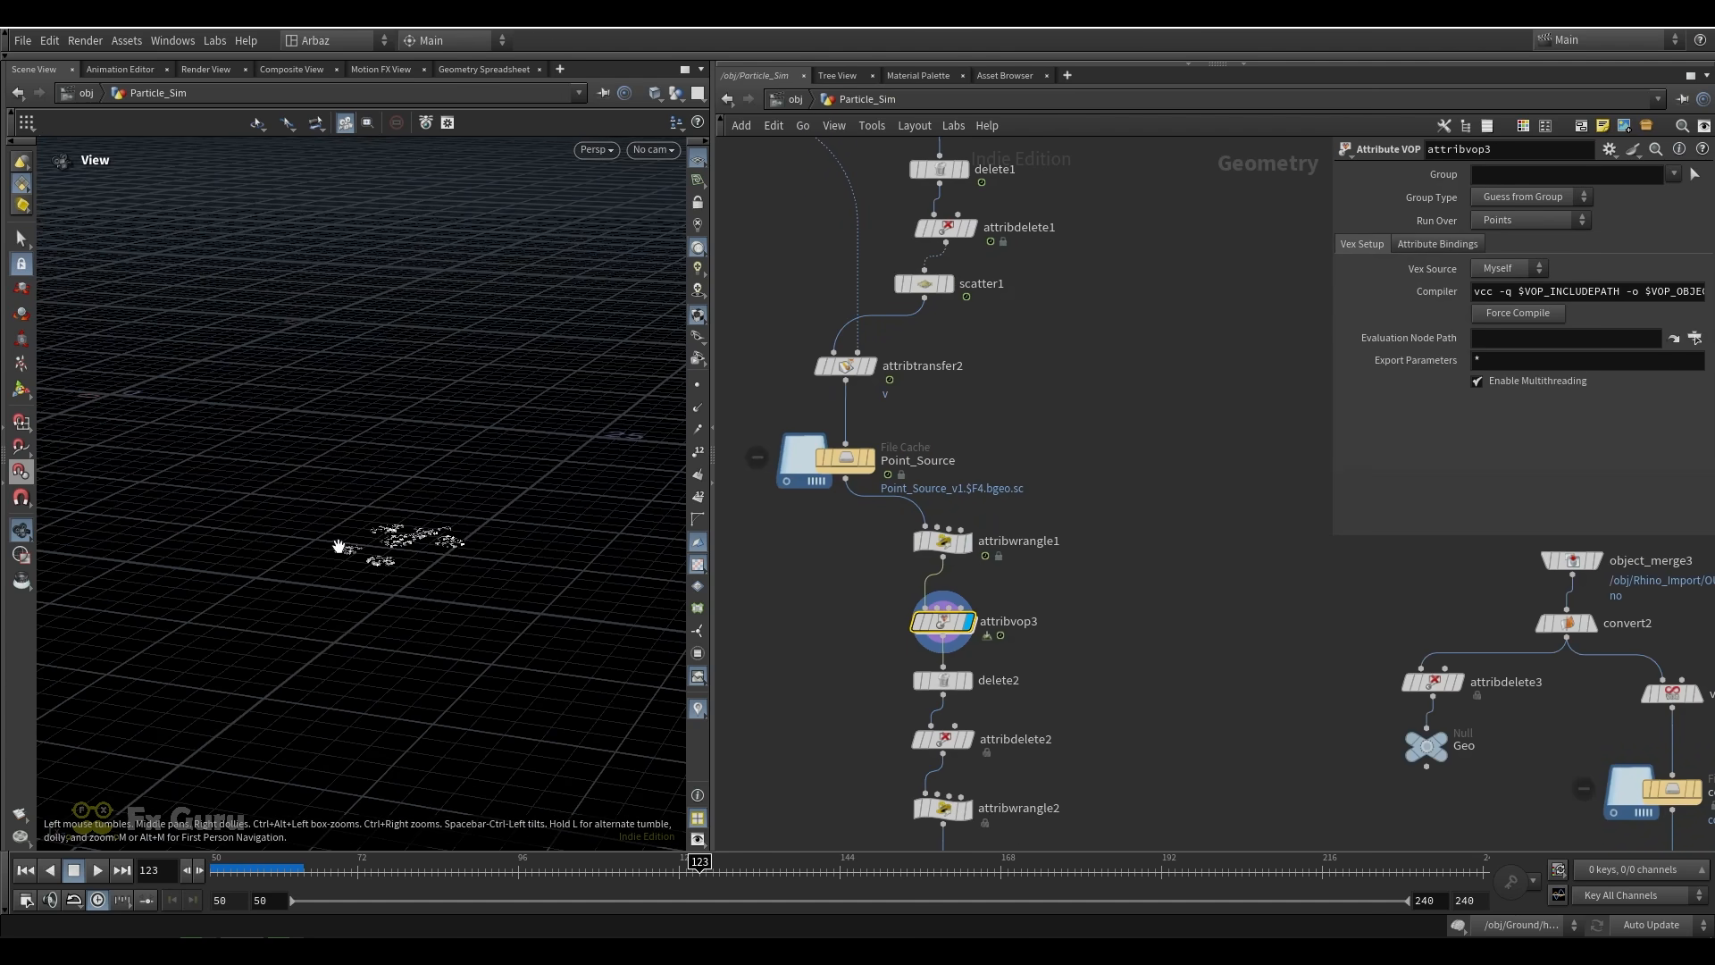
pyautogui.moveTo(338, 546); pyautogui.dragTo(341, 496)
# Display delete2 and attribdelete2 in turn to review the point filter expression and the Cd attribute removal
pyautogui.click(967, 681)
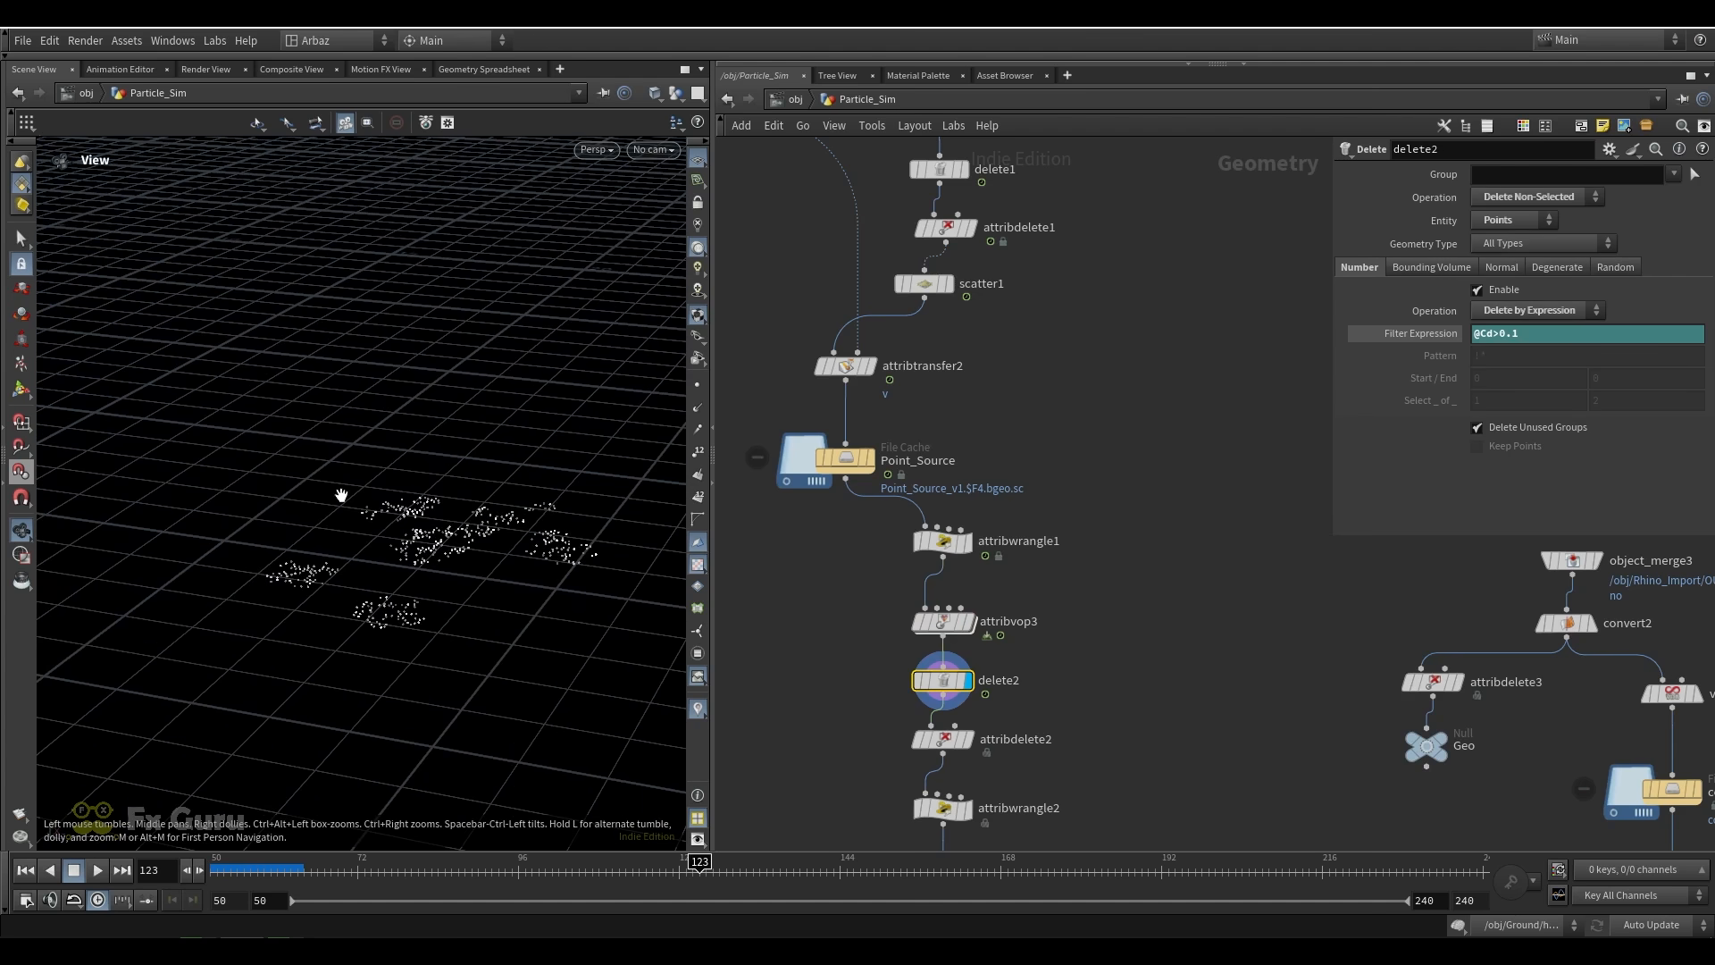
pyautogui.moveTo(1022, 705); pyautogui.dragTo(970, 568, button='middle')
pyautogui.click(963, 642)
# Scrub the timeline to frame 119 and compare the Point_Source points with the filtered points of attribdelete2
pyautogui.moveTo(344, 869); pyautogui.dragTo(677, 847)
pyautogui.click(855, 283)
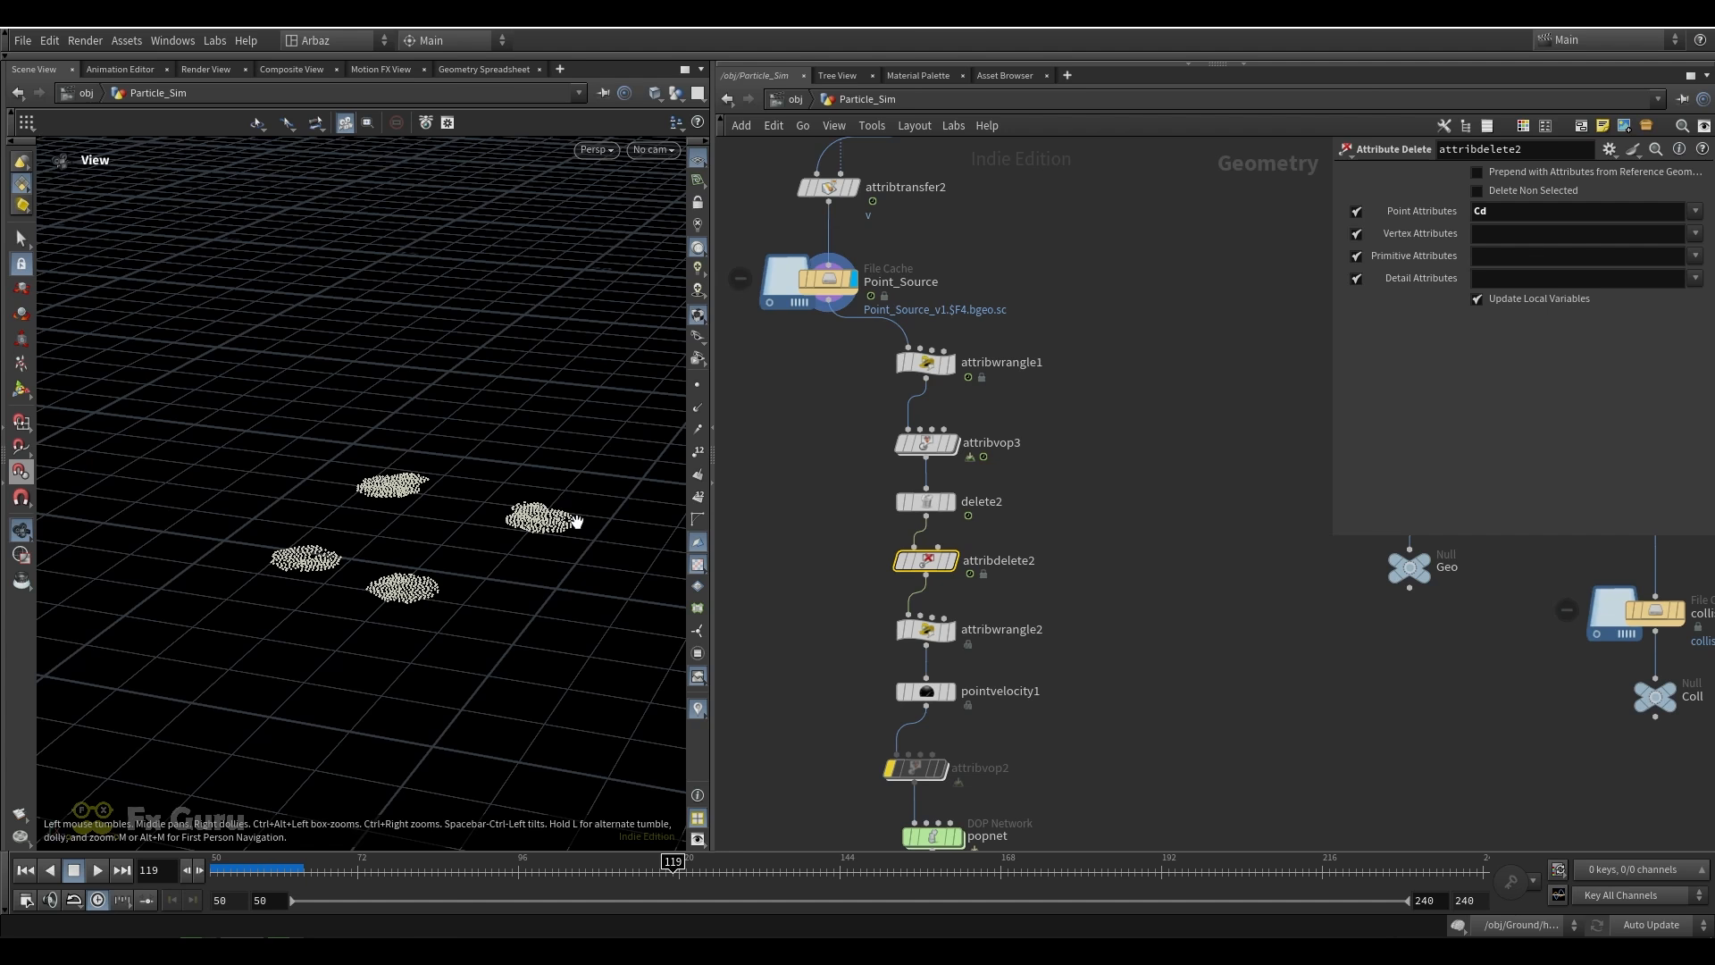
pyautogui.click(951, 561)
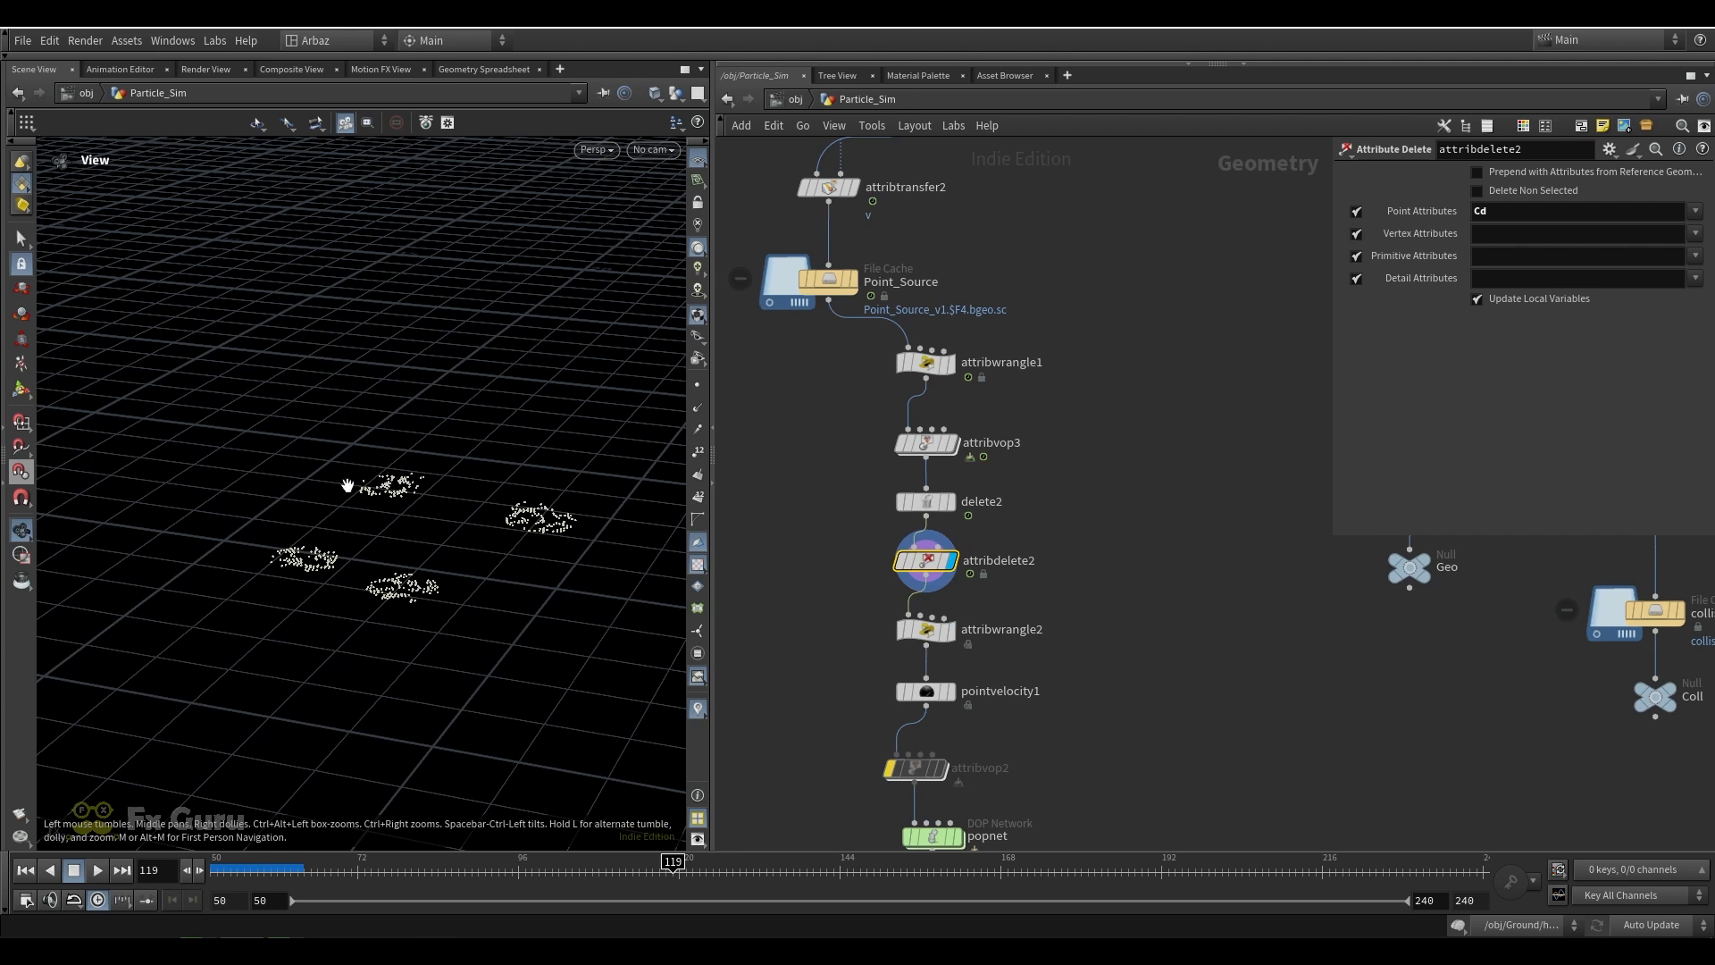
# Display attribwrangle2 to read its velocity multiplier, and display pointvelocity1 to review its added velocity and curl noise settings
pyautogui.click(949, 633)
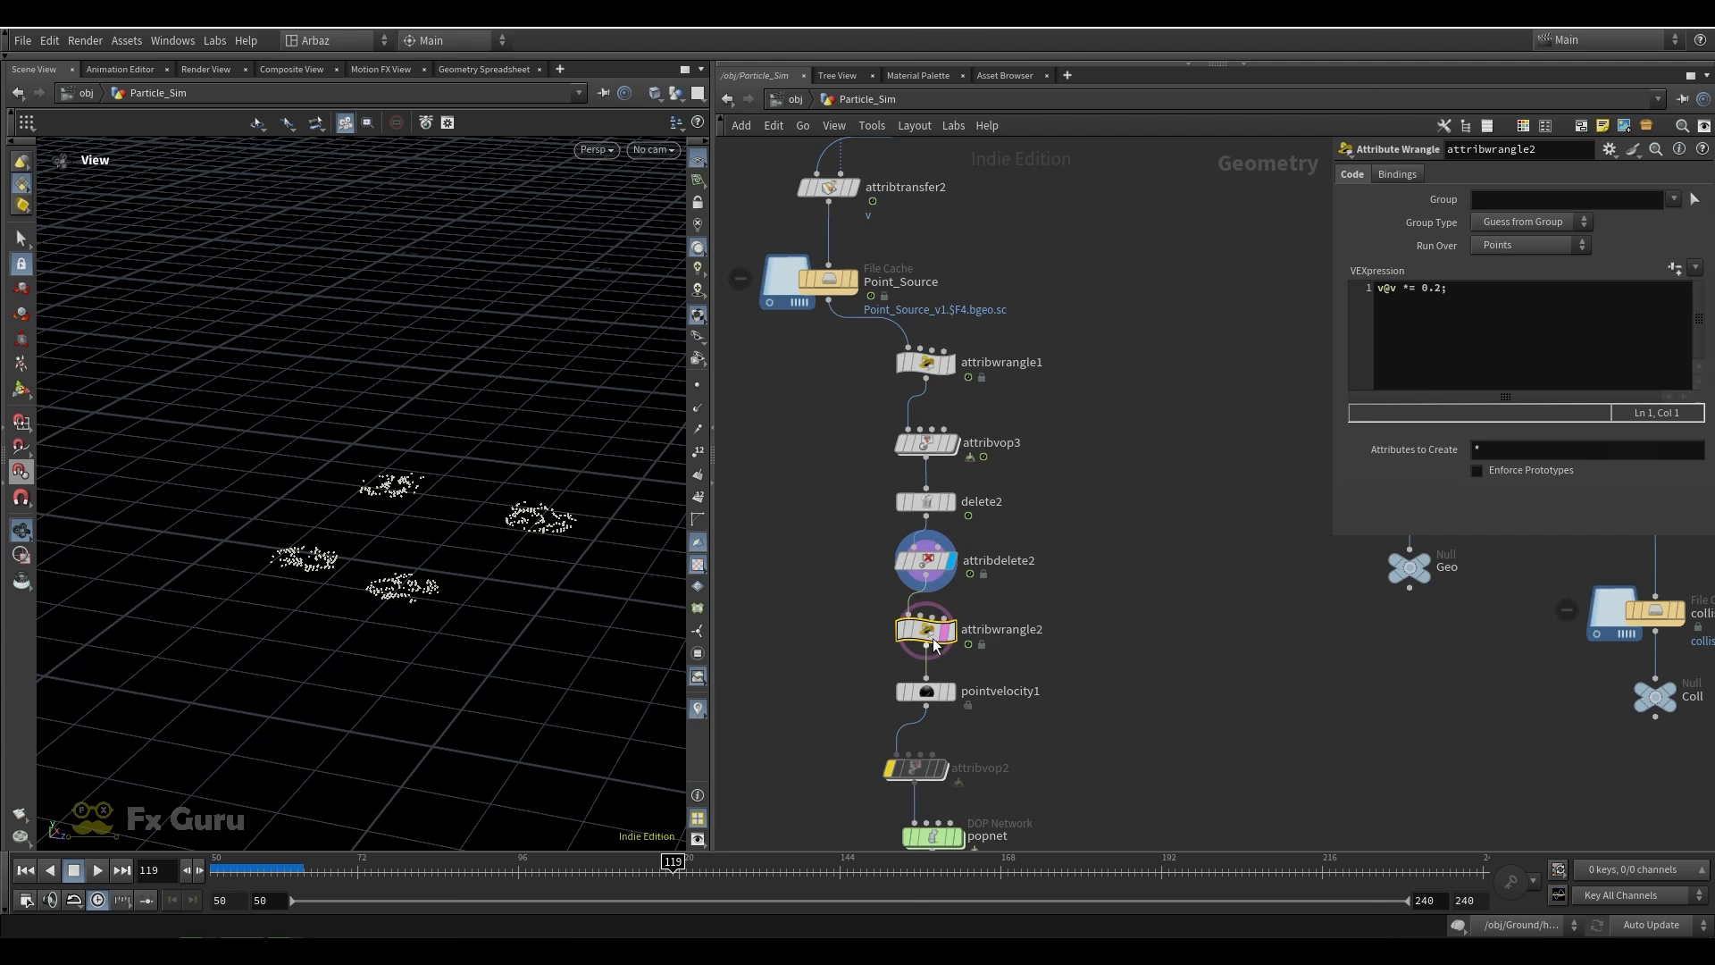
pyautogui.click(953, 633)
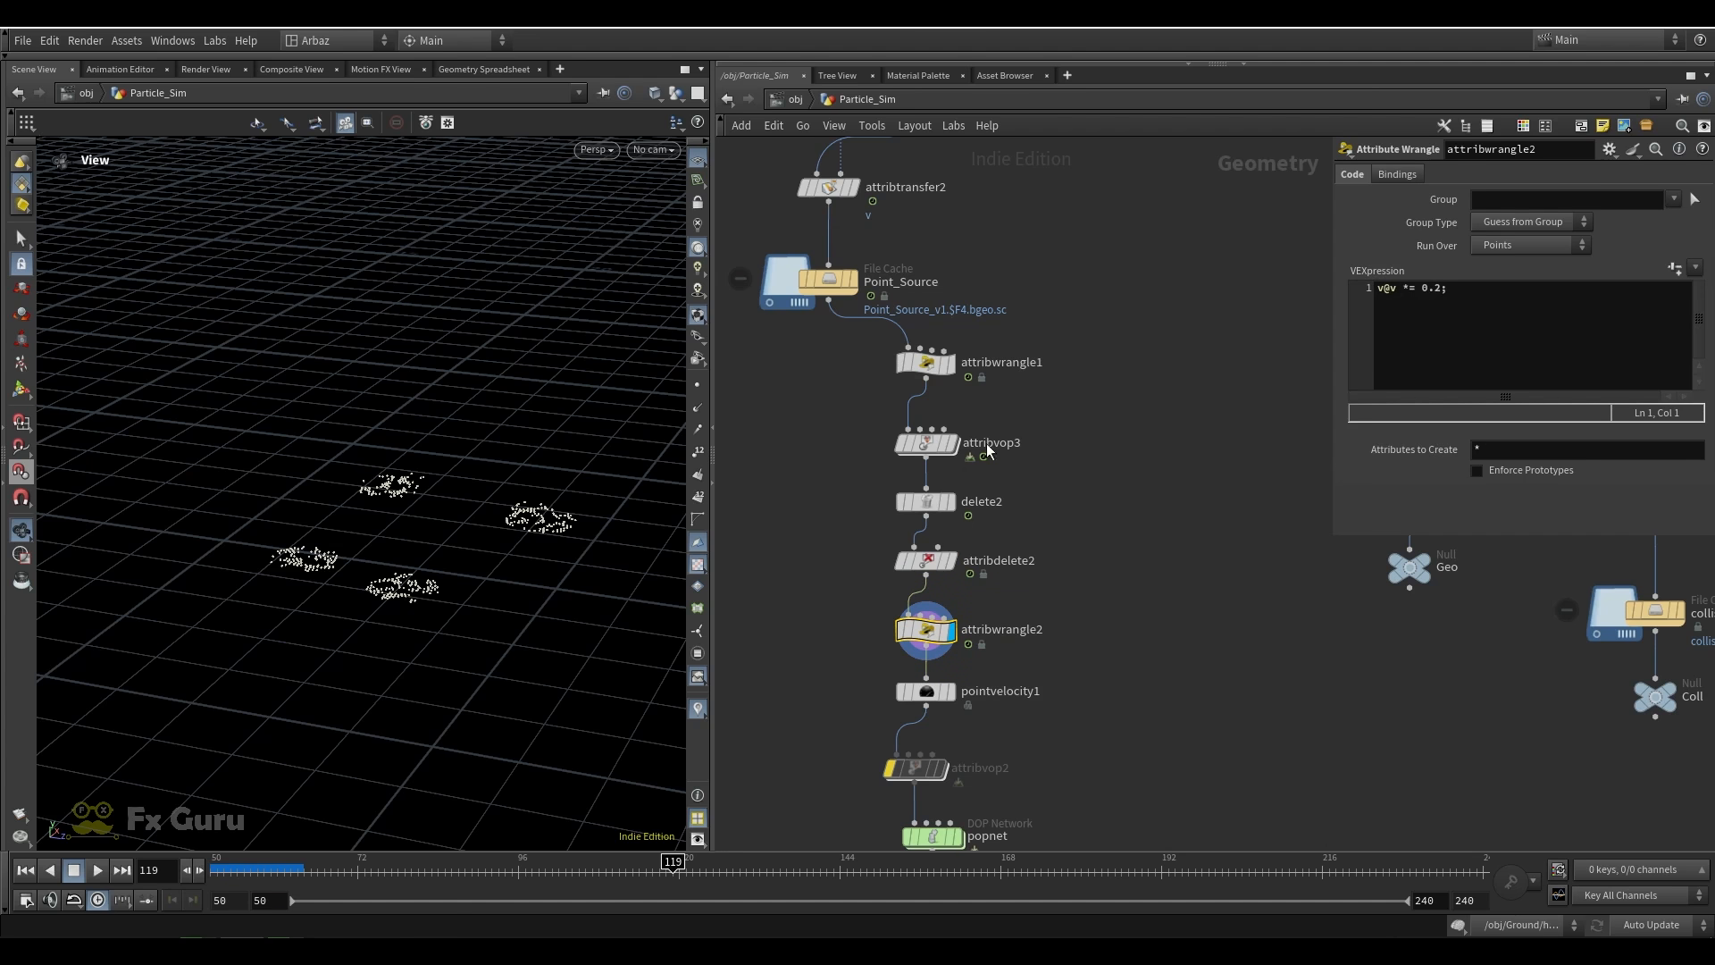
pyautogui.moveTo(1077, 643); pyautogui.dragTo(1070, 448, button='middle')
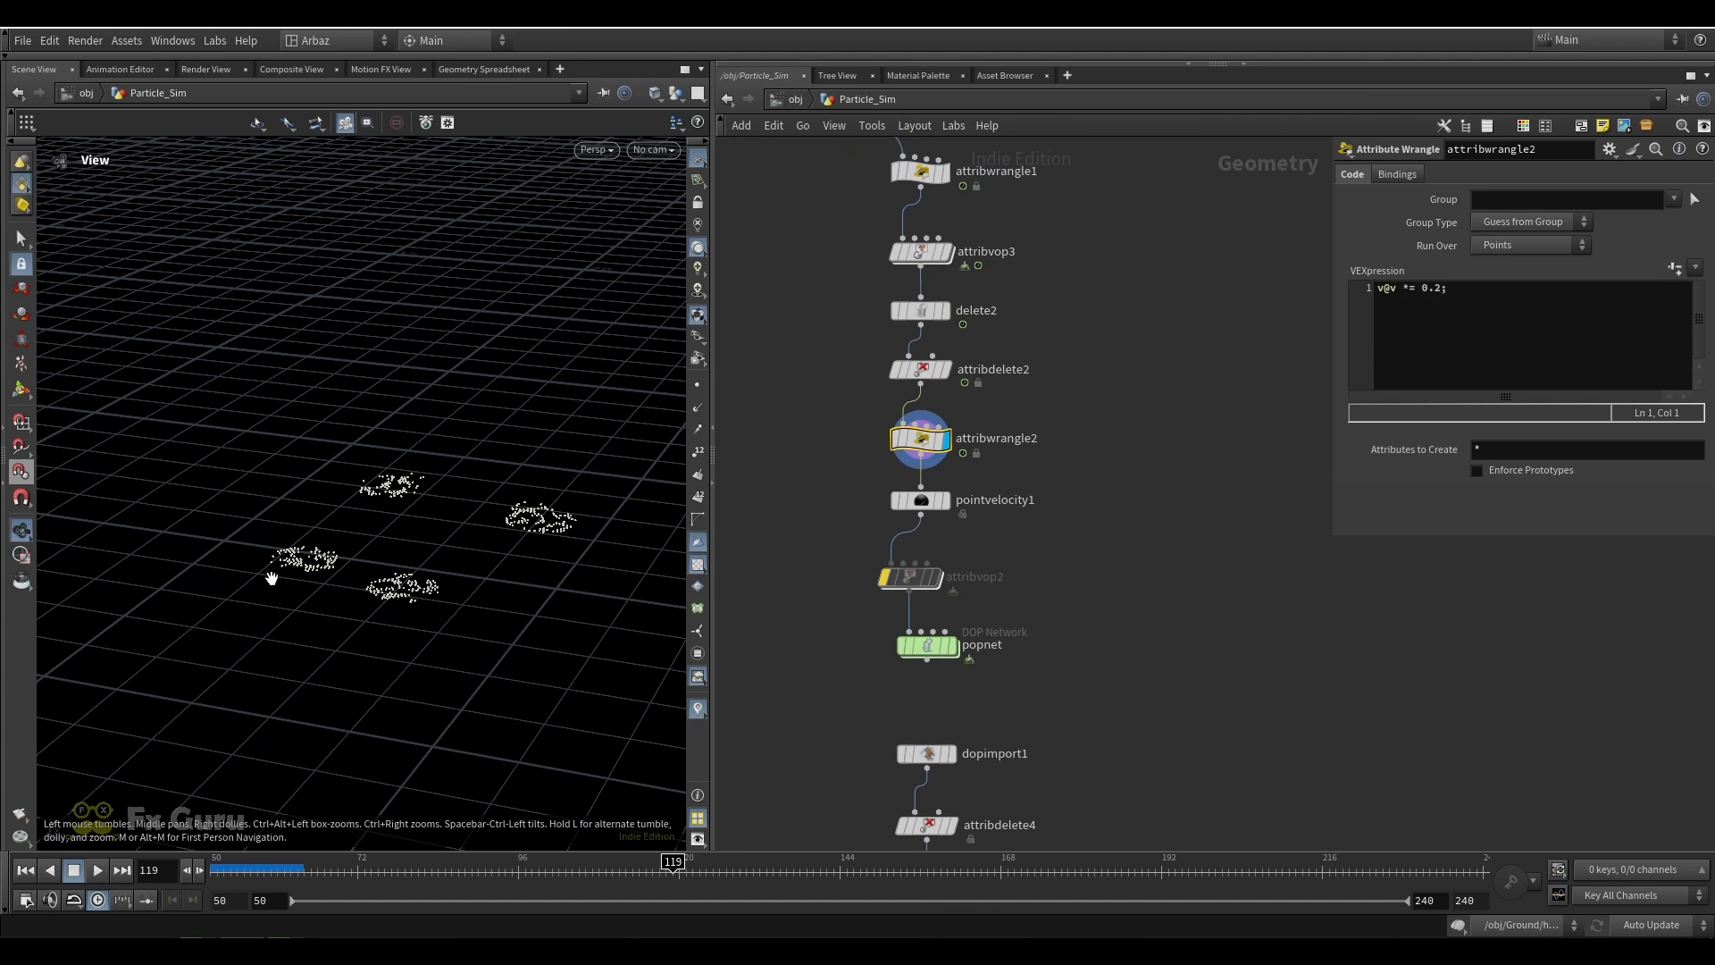
pyautogui.click(944, 499)
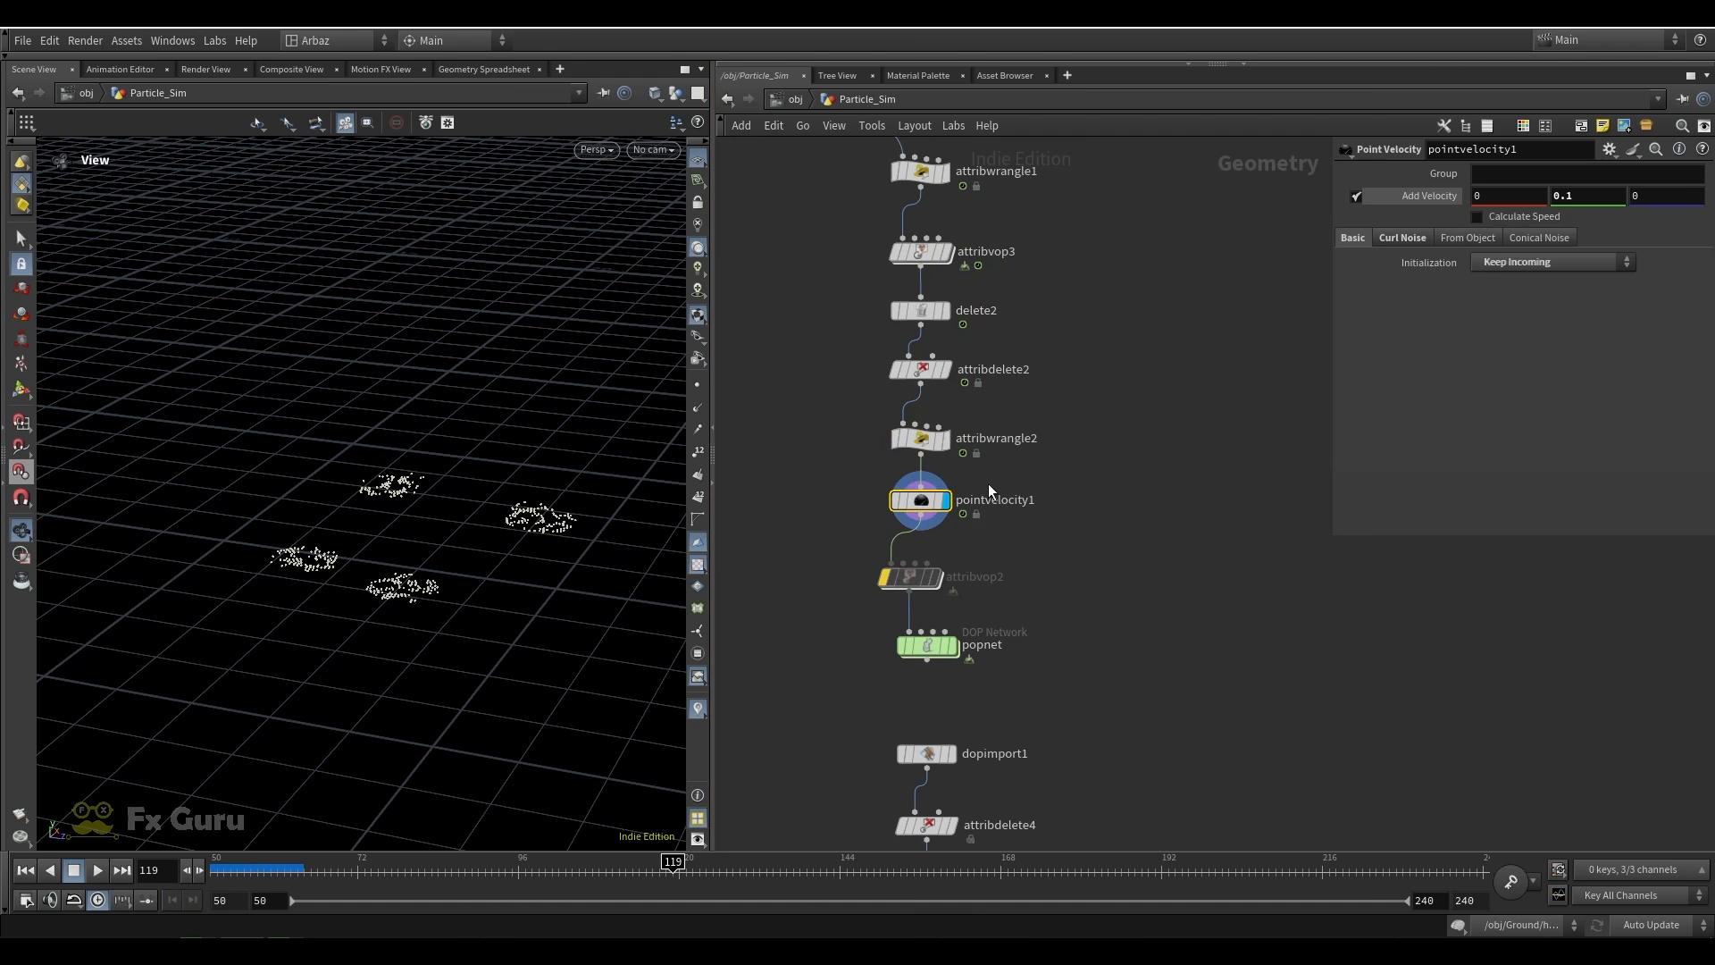
pyautogui.click(1403, 240)
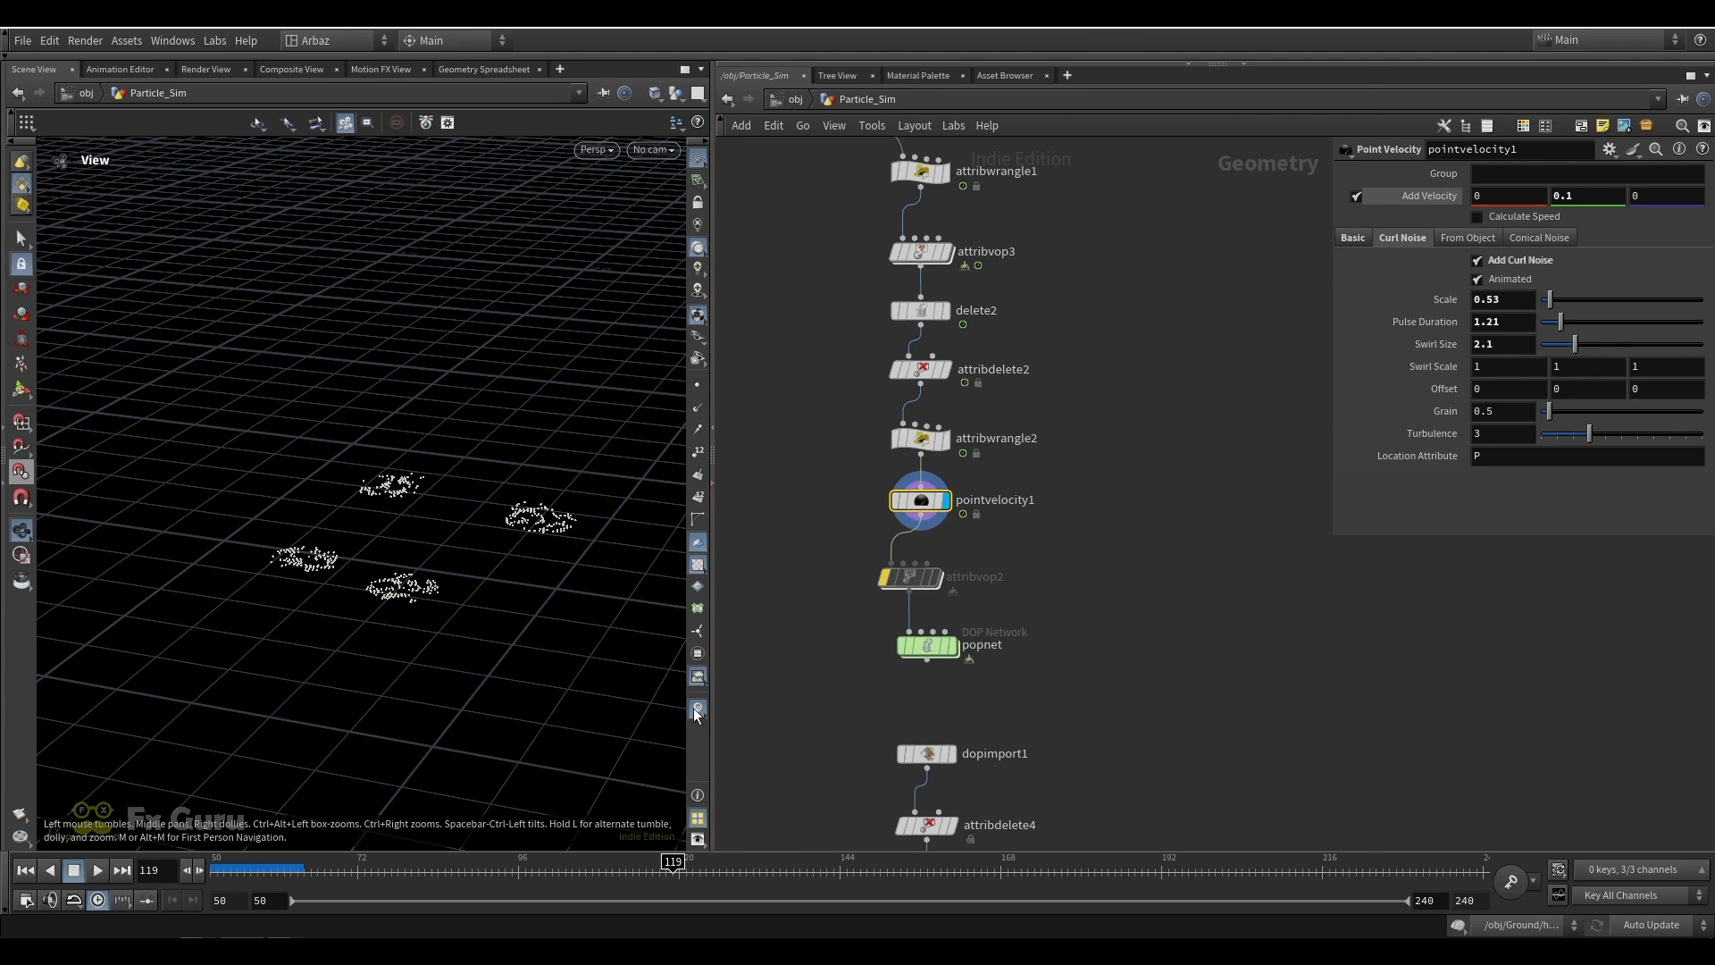
# Visualize the v attribute of pointvelocity1, examine the footprint points at frame 124, and return to frame 50
pyautogui.click(882, 512)
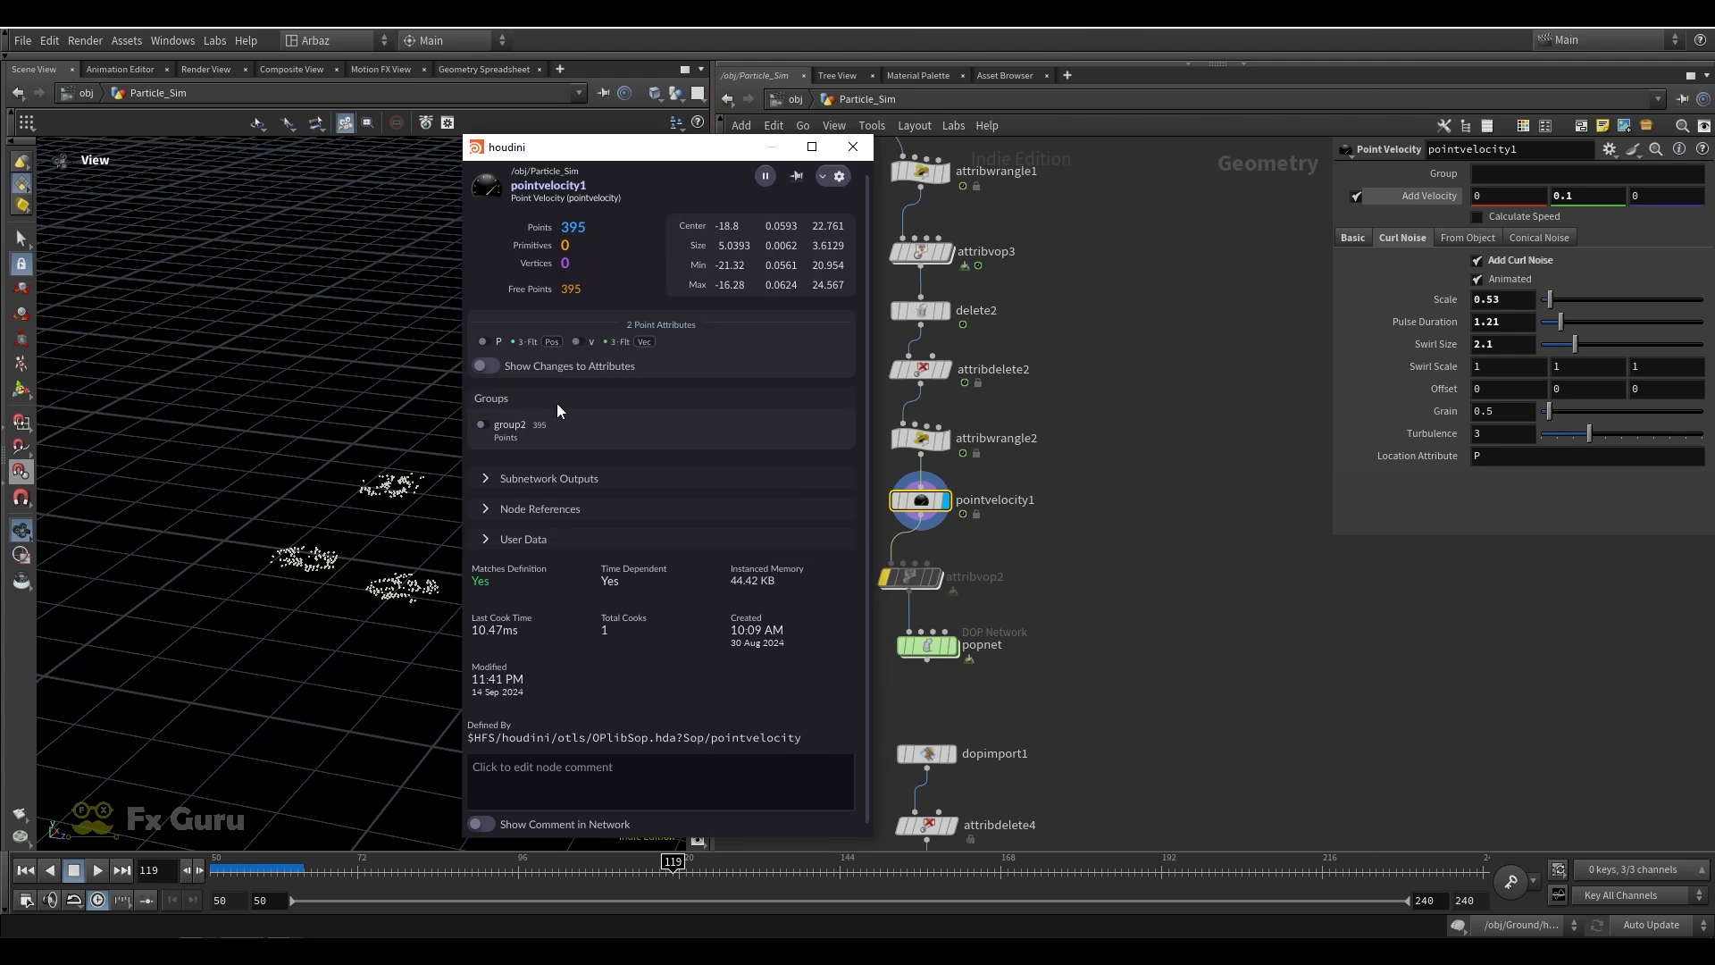
pyautogui.click(578, 342)
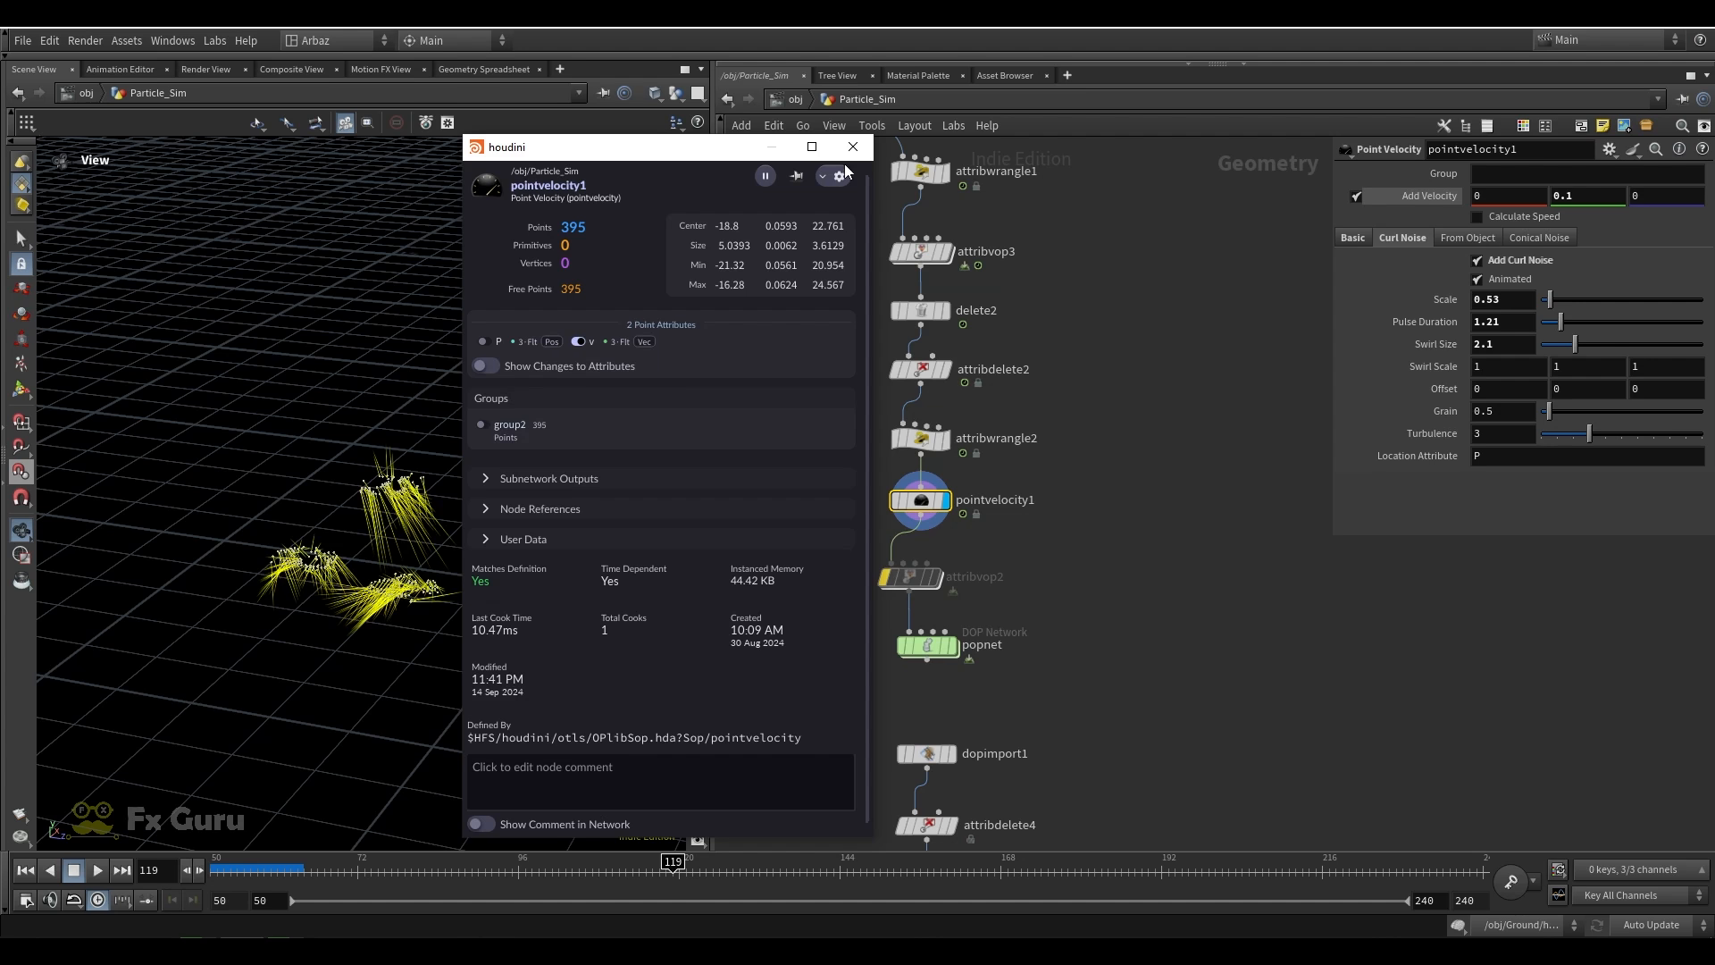
pyautogui.click(853, 147)
pyautogui.moveTo(672, 862); pyautogui.dragTo(707, 860)
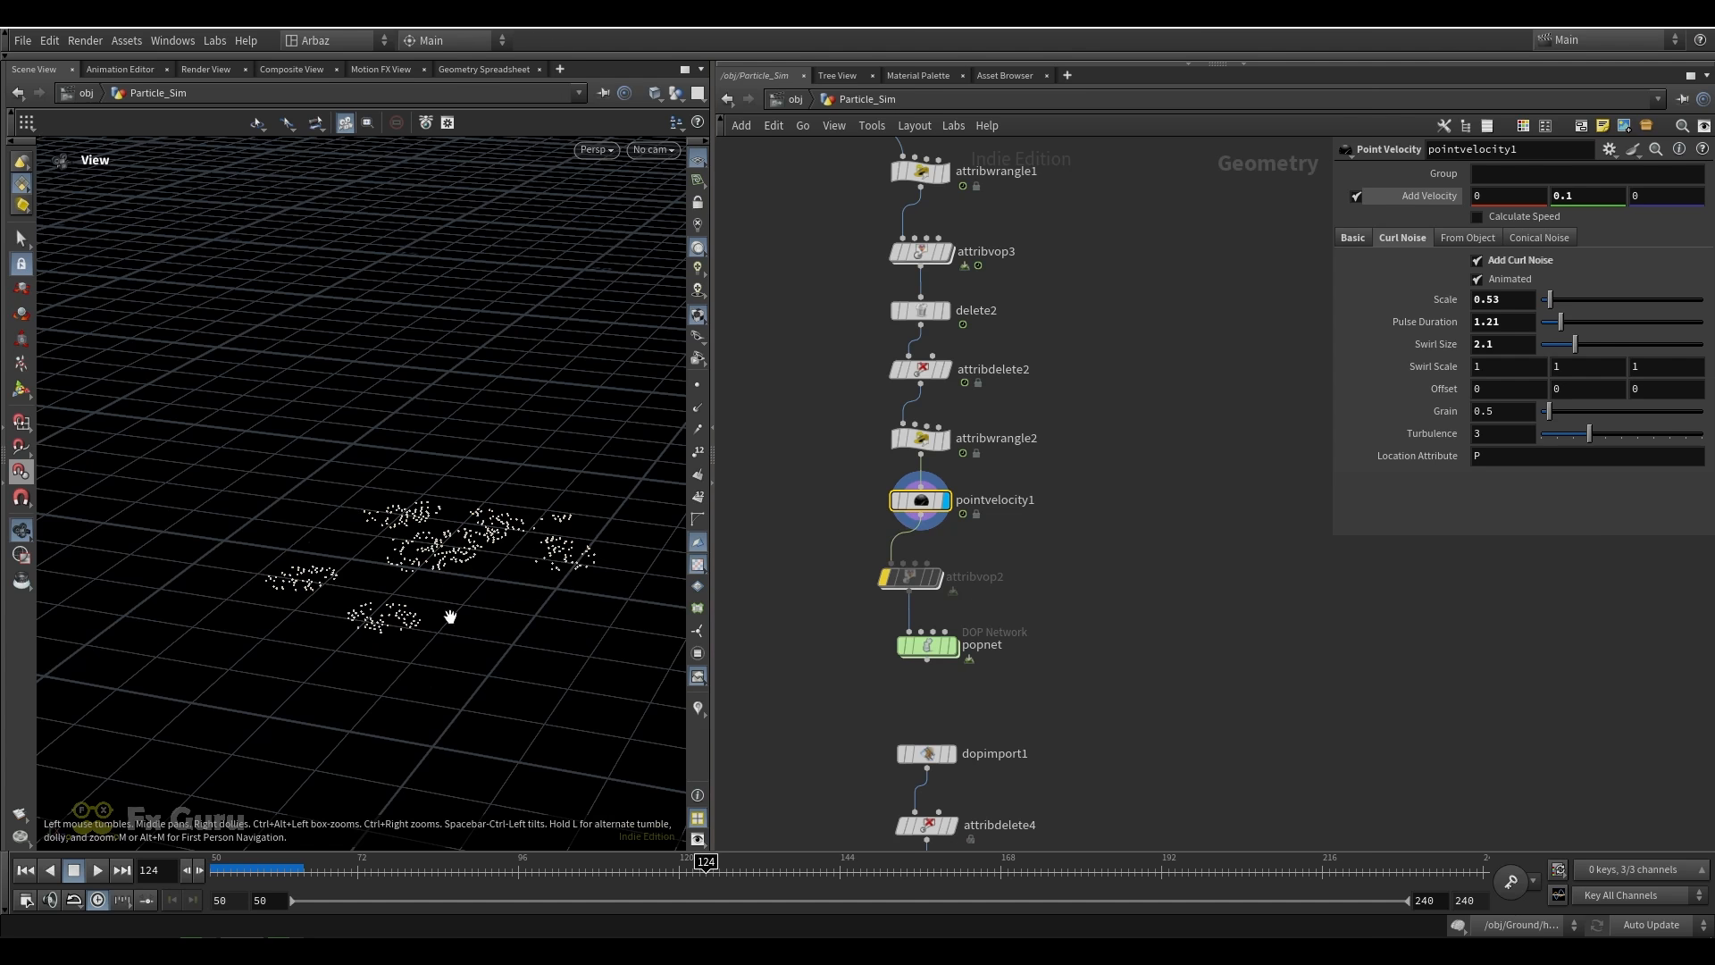
pyautogui.moveTo(452, 613); pyautogui.dragTo(544, 600)
pyautogui.moveTo(544, 600); pyautogui.dragTo(354, 568, button='middle')
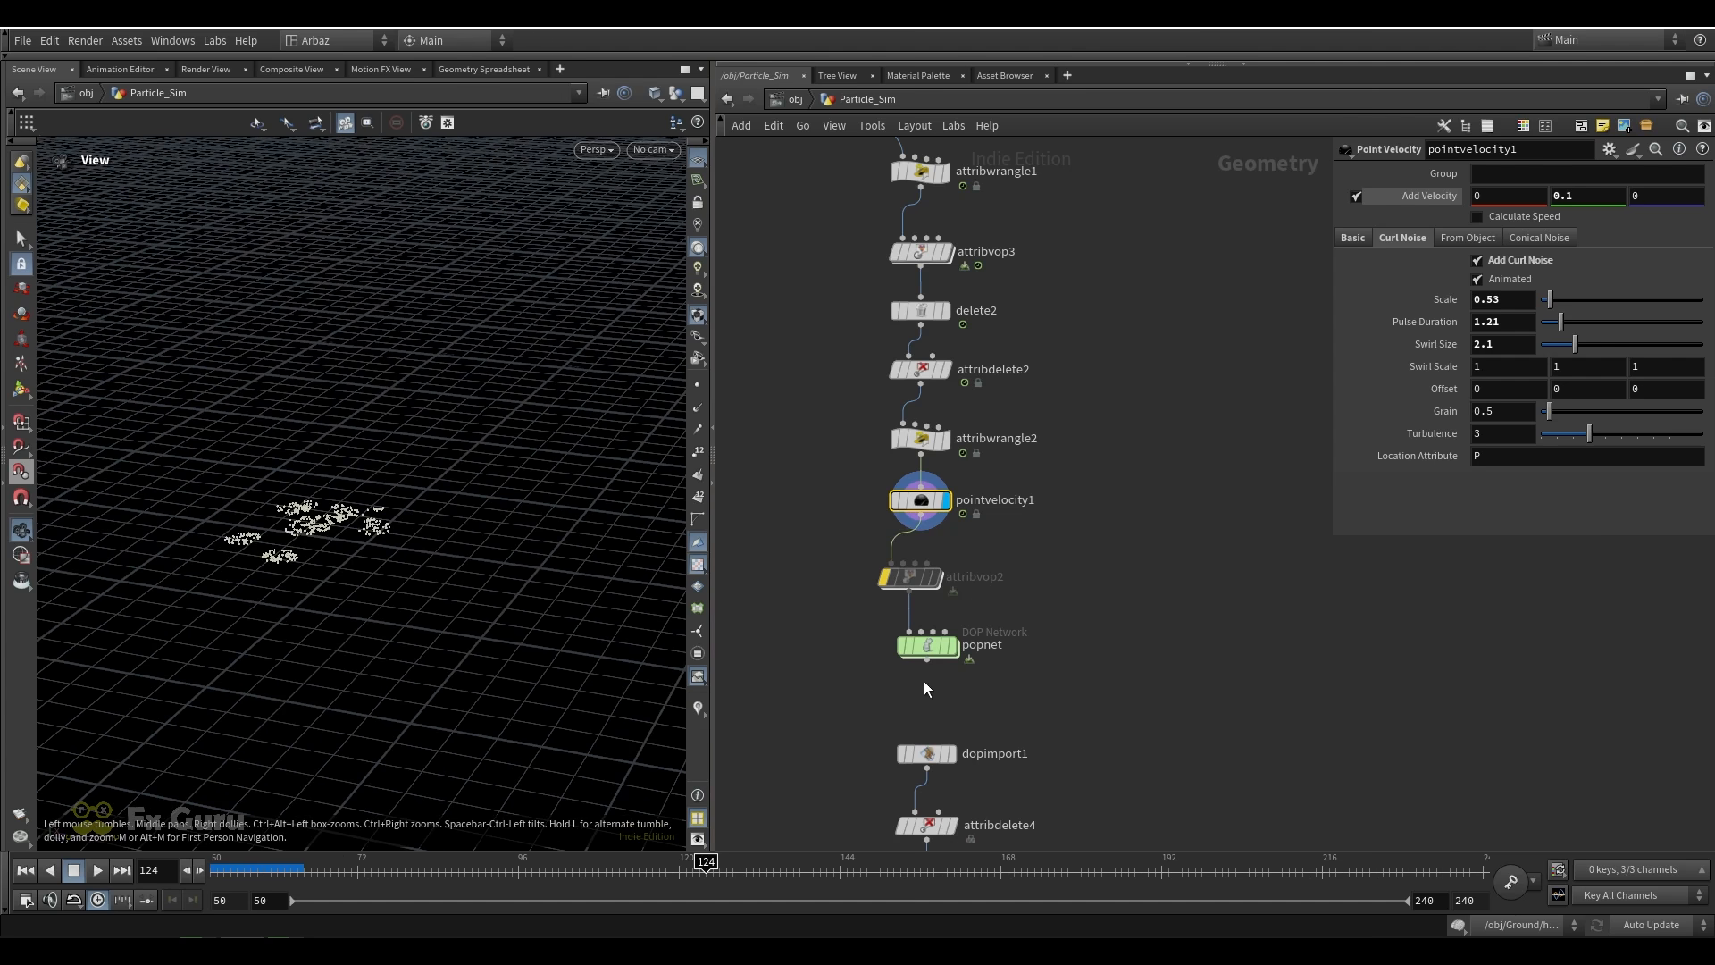
pyautogui.click(25, 870)
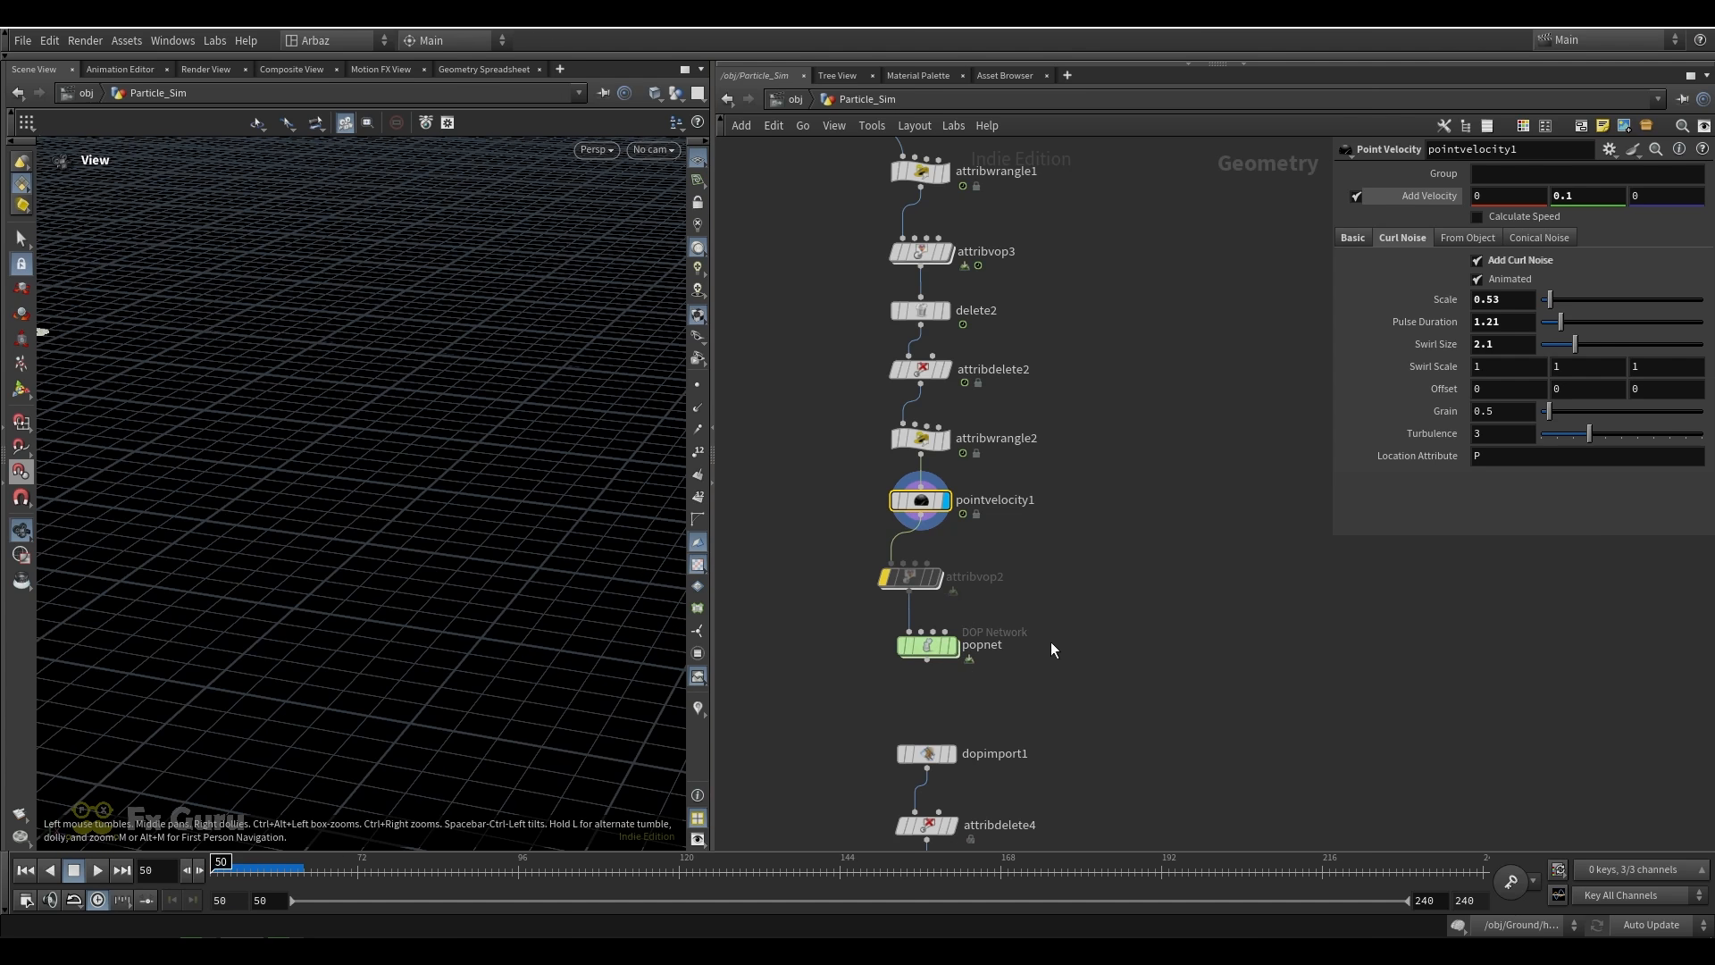
# Look inside popnet and review the source, birth and attribute settings of the source_first_input POP Source
pyautogui.doubleClick(928, 648)
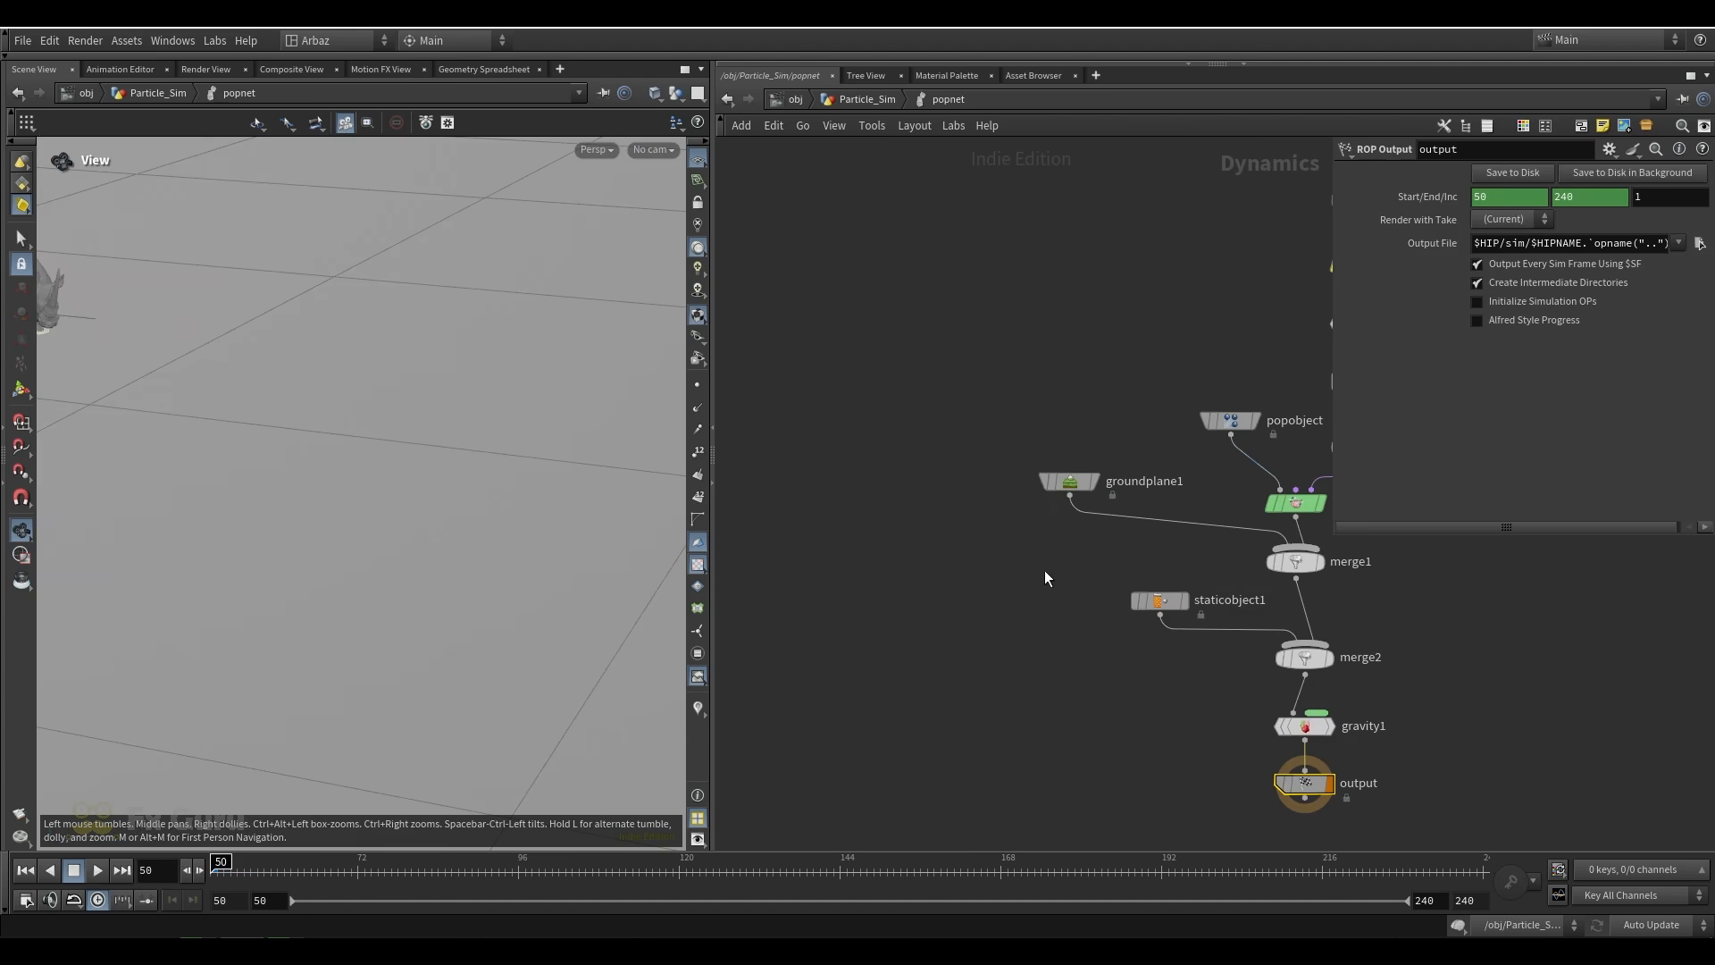
pyautogui.moveTo(1023, 585); pyautogui.dragTo(926, 554, button='middle')
pyautogui.scroll(3, 1253, 309)
pyautogui.click(1087, 272)
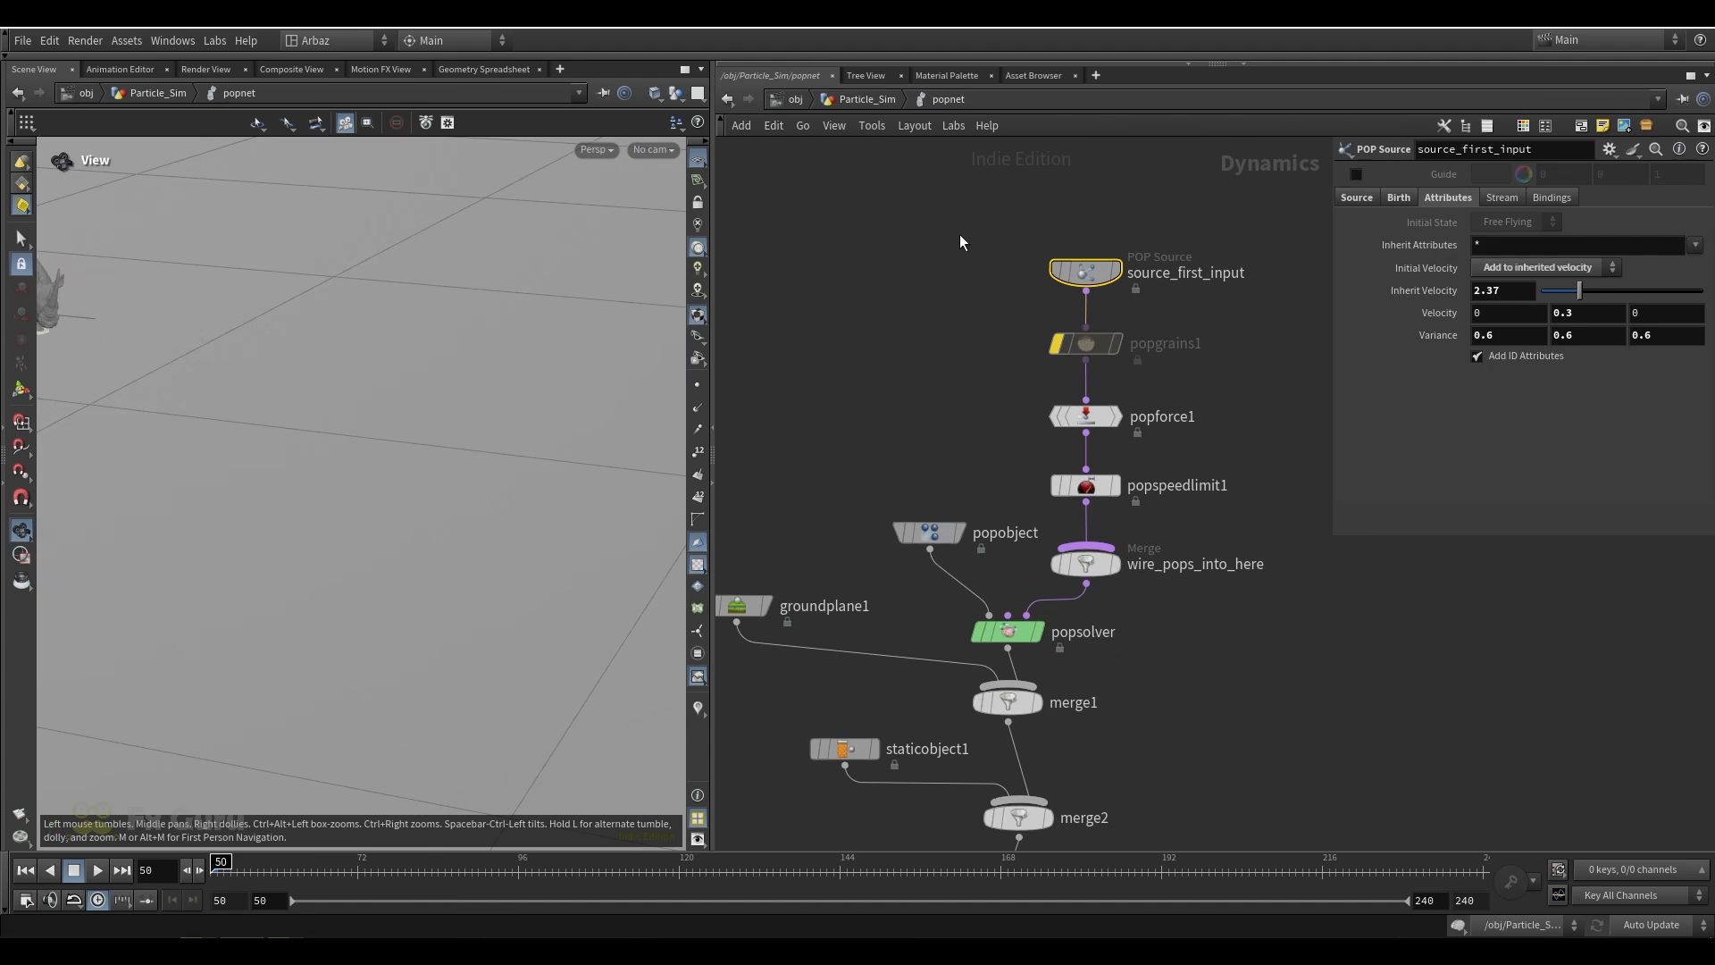
pyautogui.click(1345, 198)
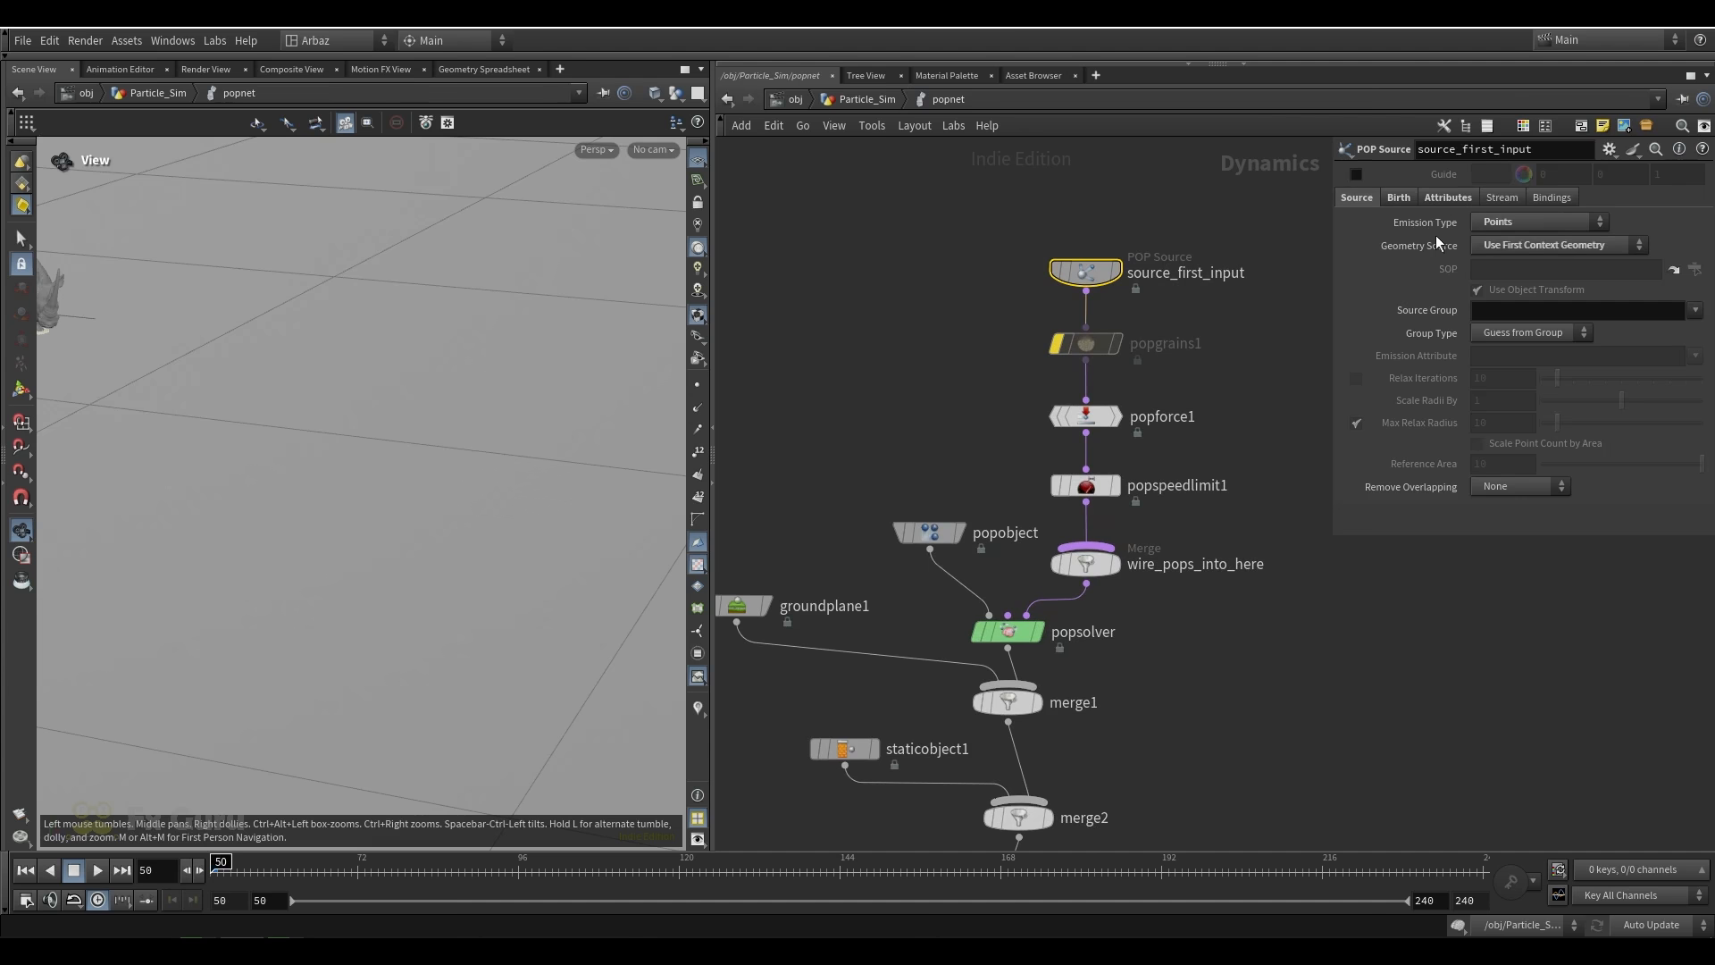
pyautogui.click(1399, 198)
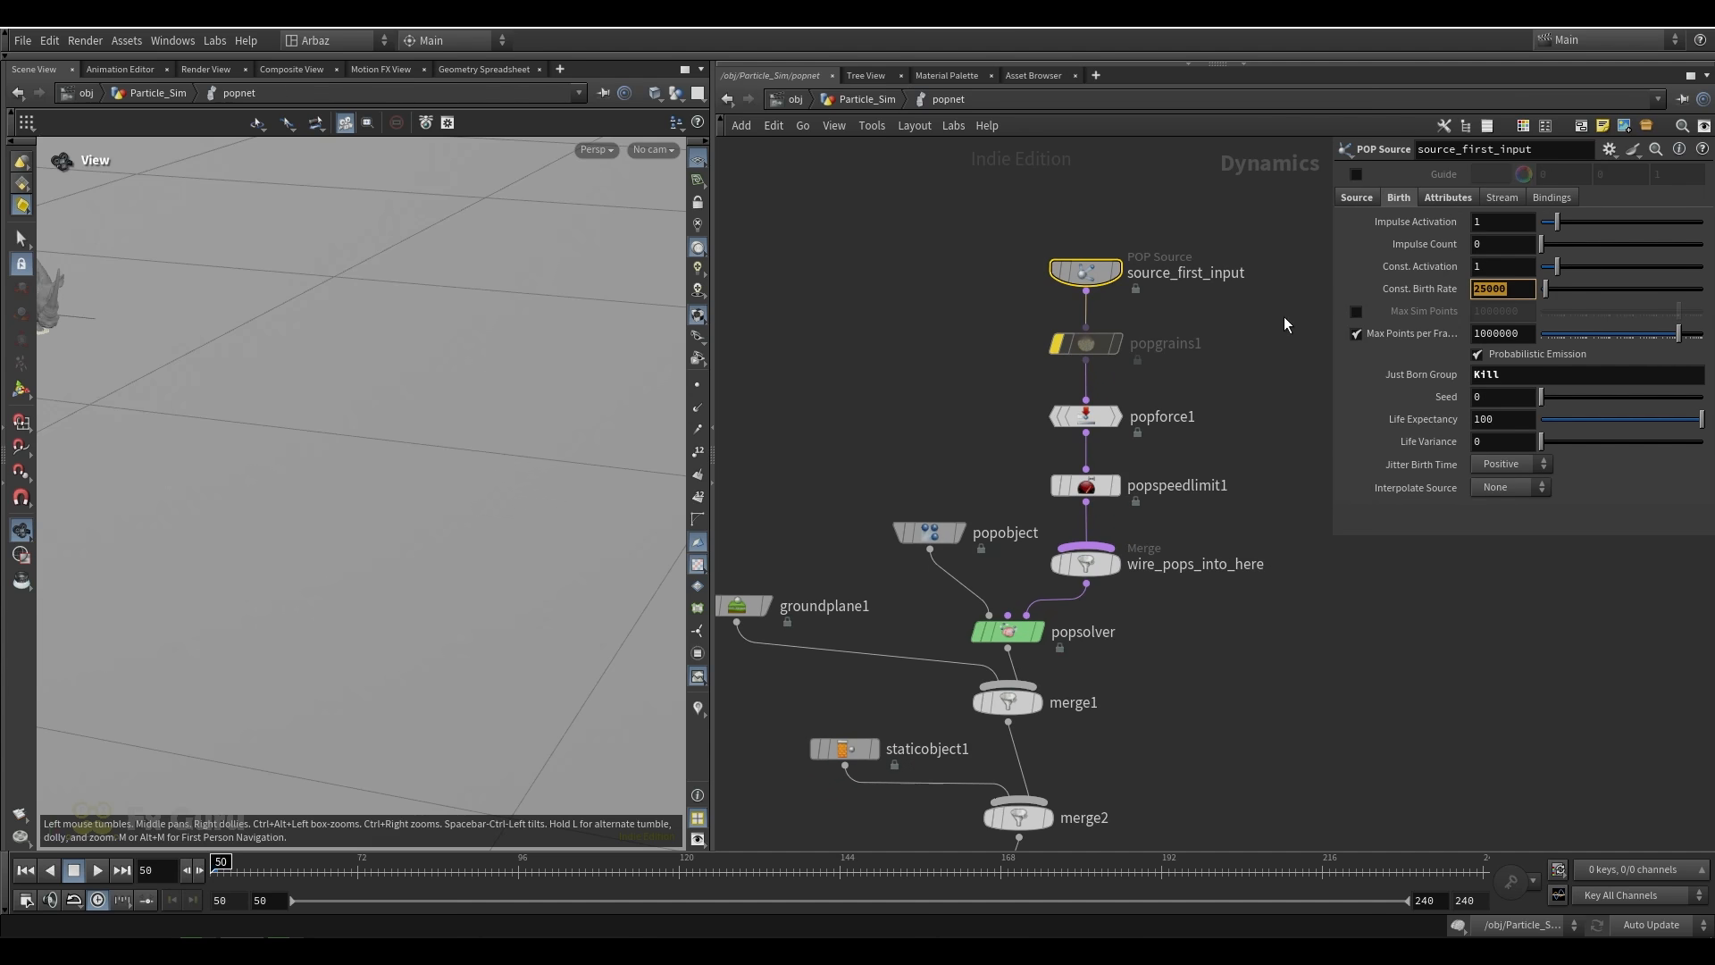
pyautogui.click(1326, 260)
pyautogui.click(1285, 411)
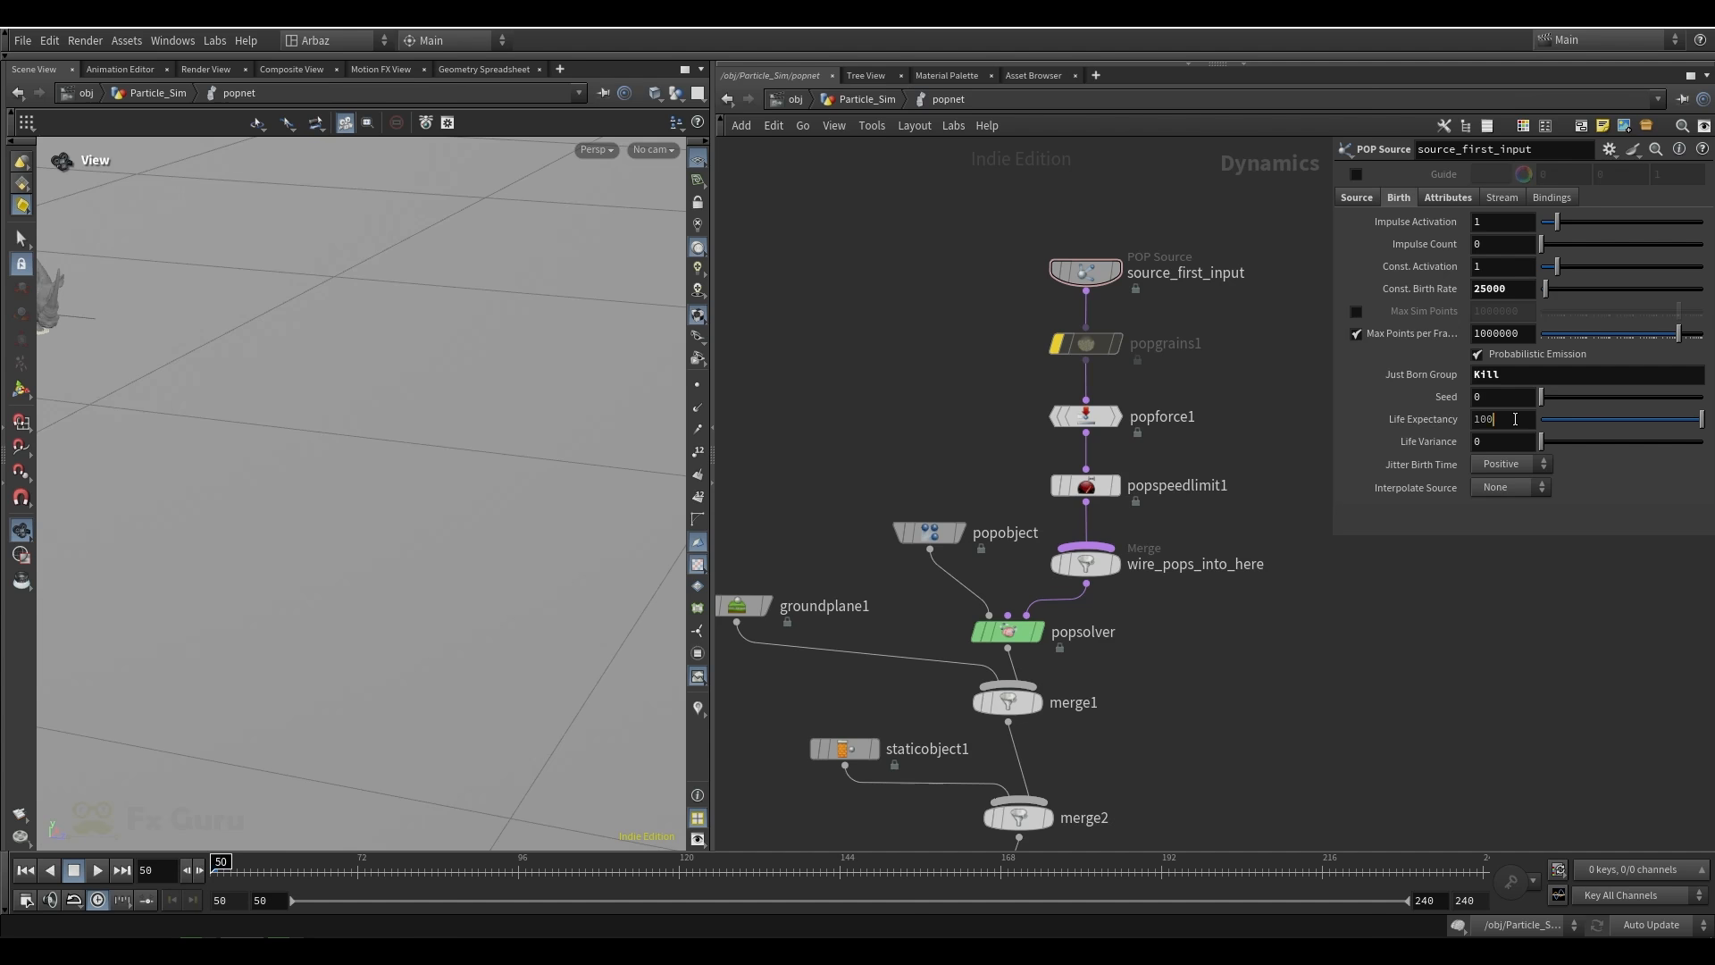
pyautogui.click(1319, 425)
pyautogui.click(1445, 202)
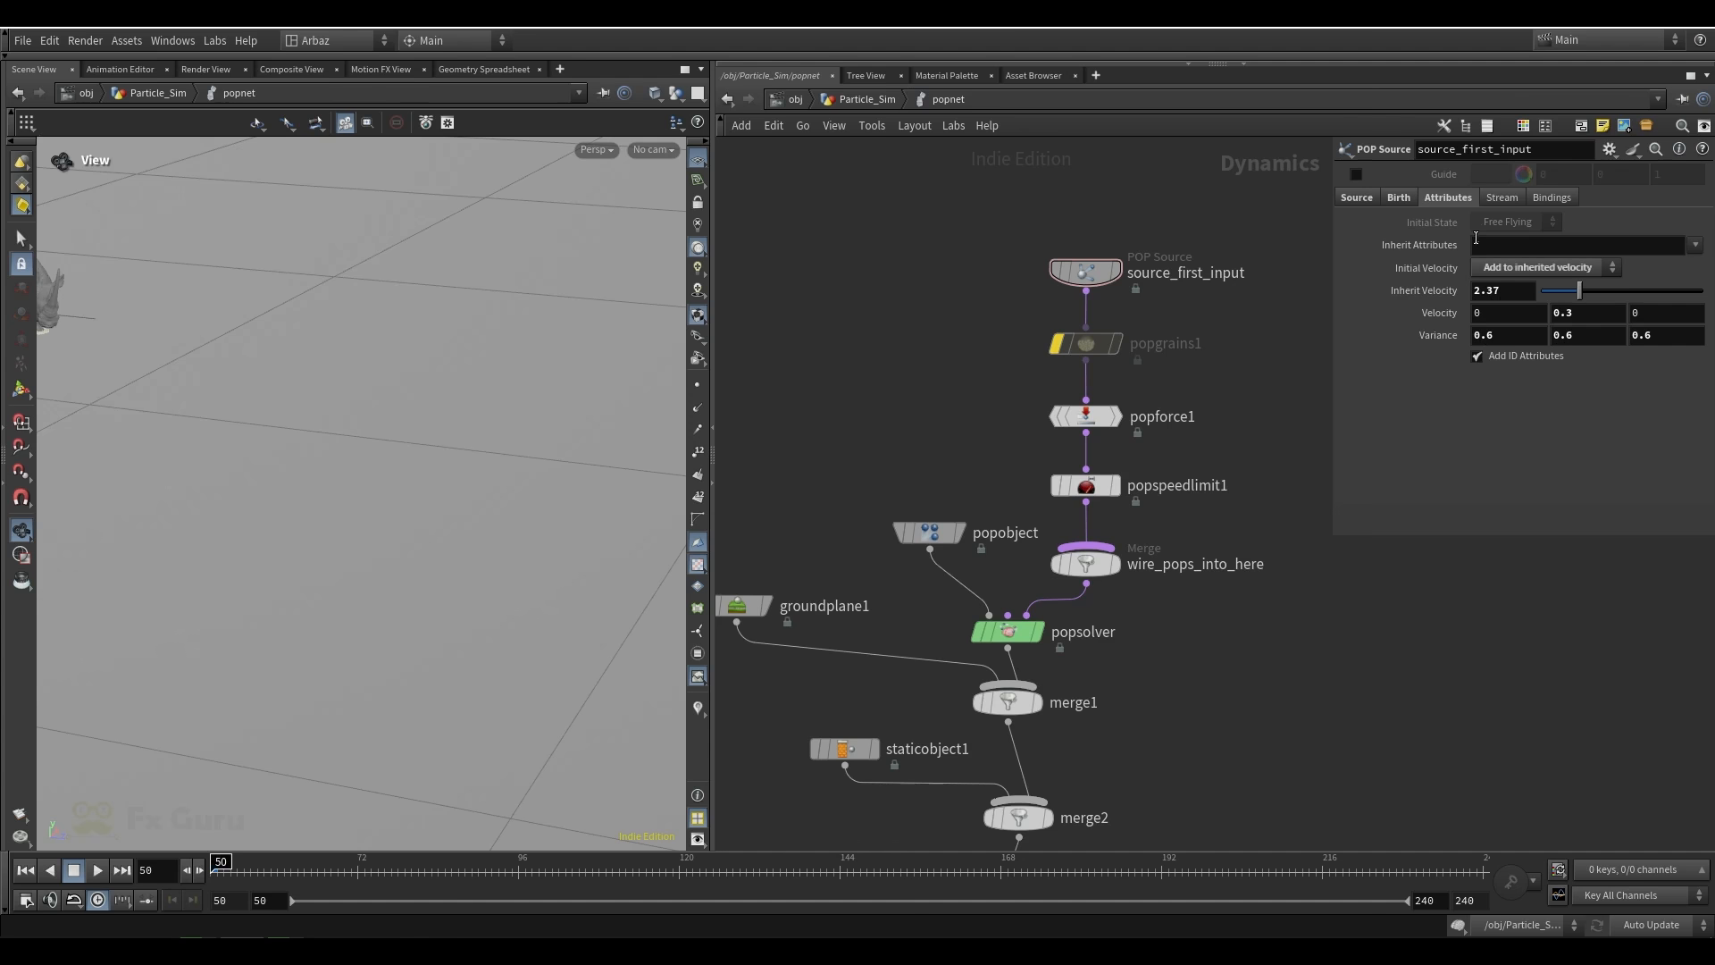
# Review the noise settings of popforce1 and the speed limits of popspeedlimit1
pyautogui.click(1086, 416)
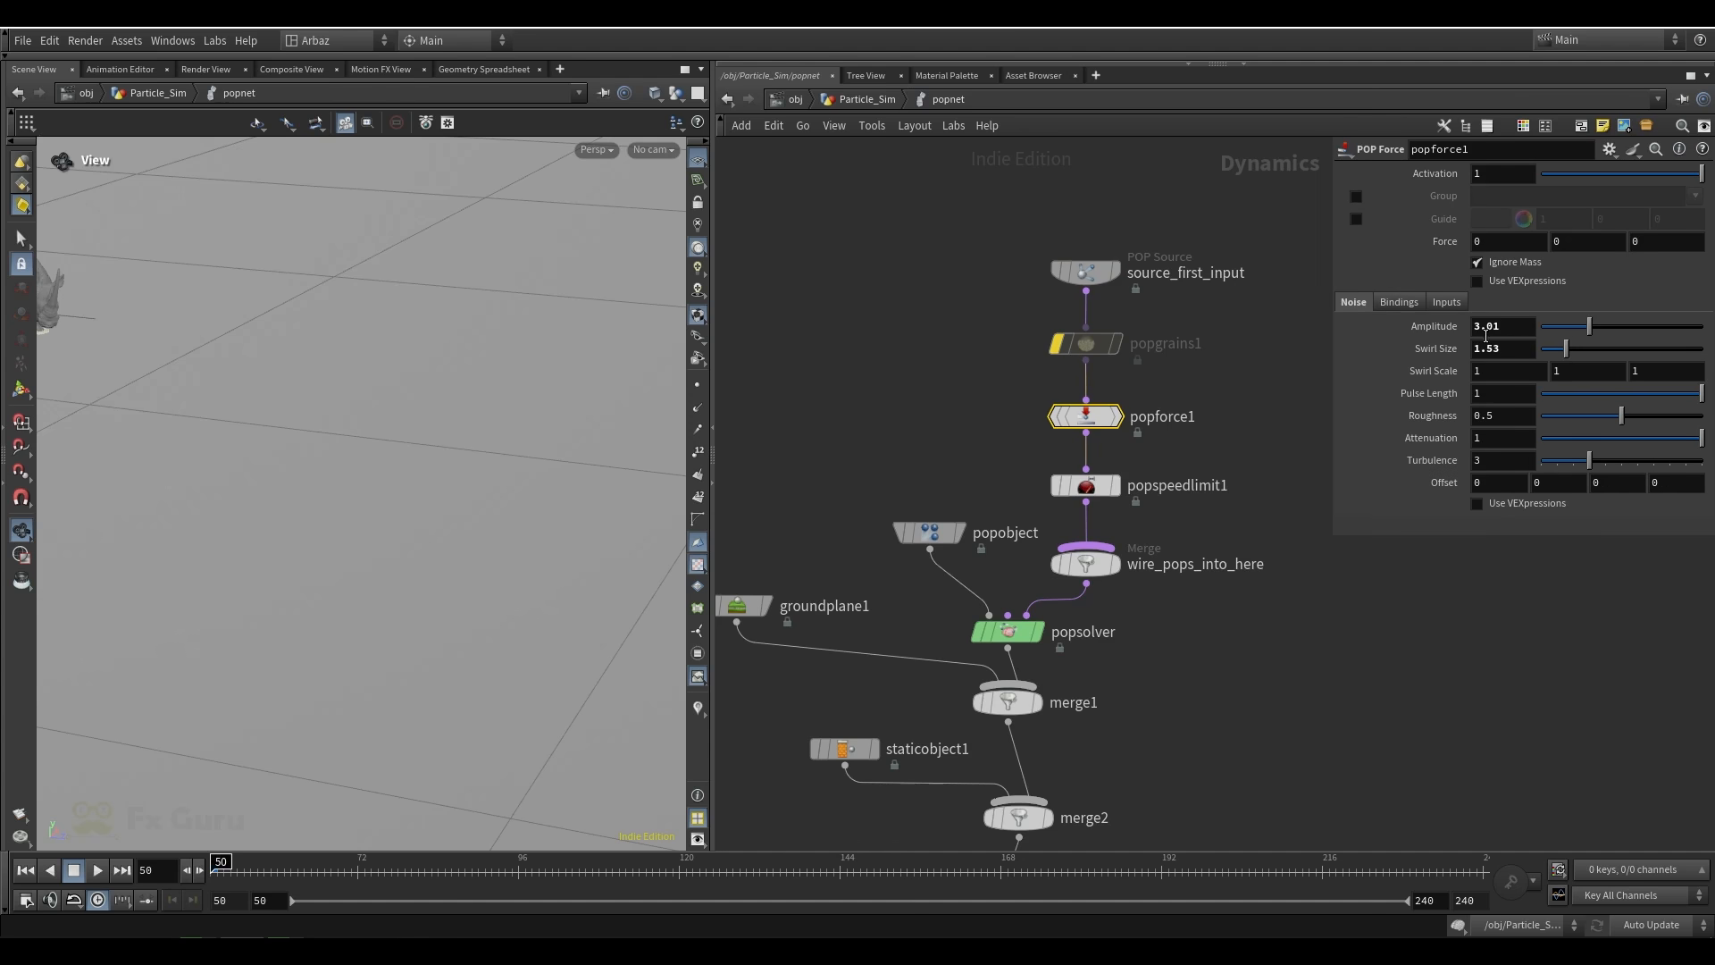
pyautogui.moveTo(1254, 436); pyautogui.dragTo(1250, 393, button='middle')
pyautogui.click(1083, 446)
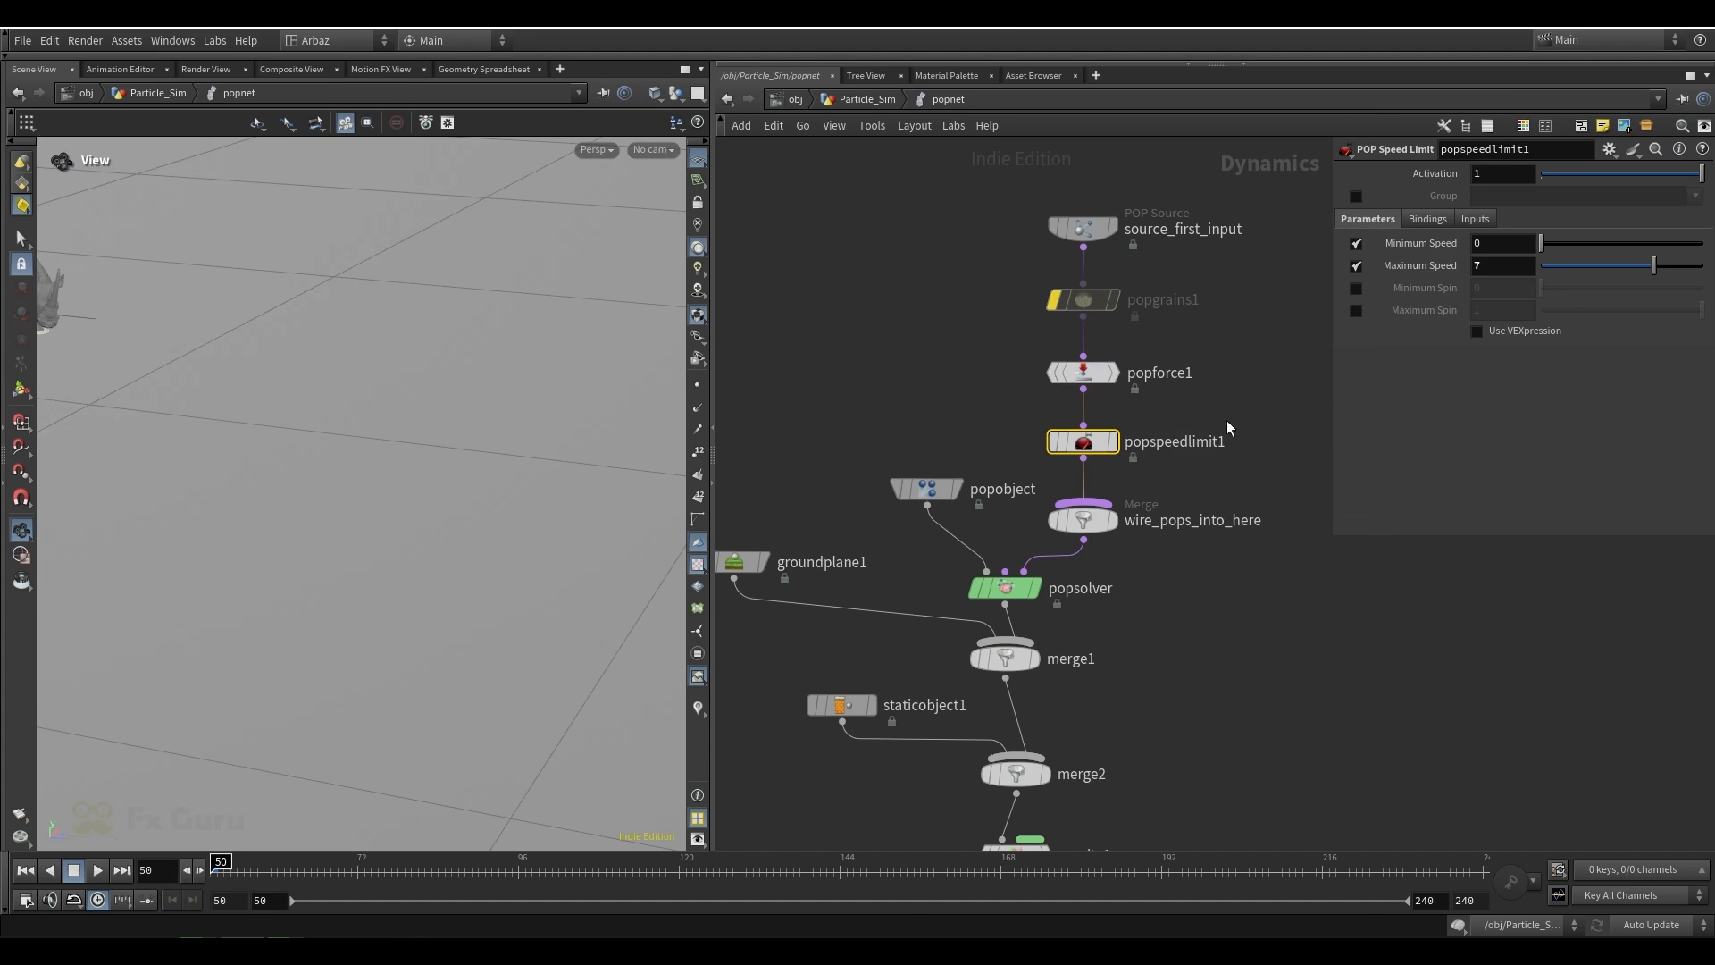
# Bypass popspeedlimit1 to play the particle simulation from frame 50 without a speed limit, rewind, and re-enable the node
pyautogui.moveTo(509, 477); pyautogui.dragTo(486, 456, button='right')
pyautogui.moveTo(275, 431); pyautogui.dragTo(329, 414, button='right')
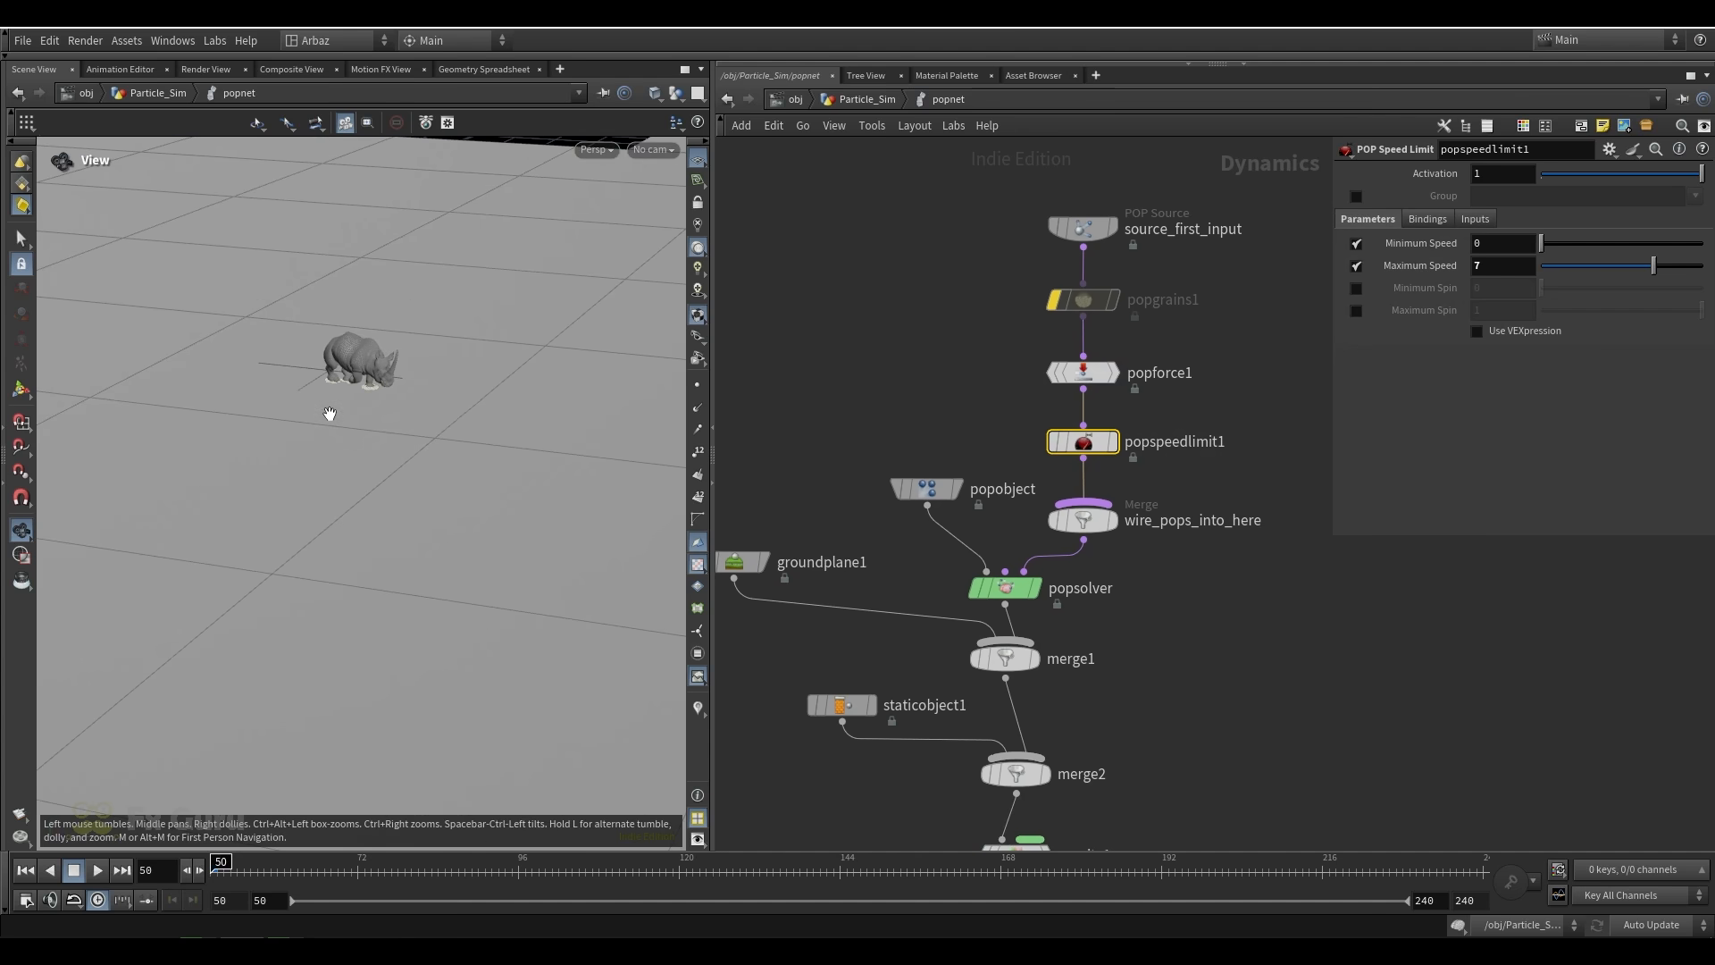
pyautogui.click(1045, 403)
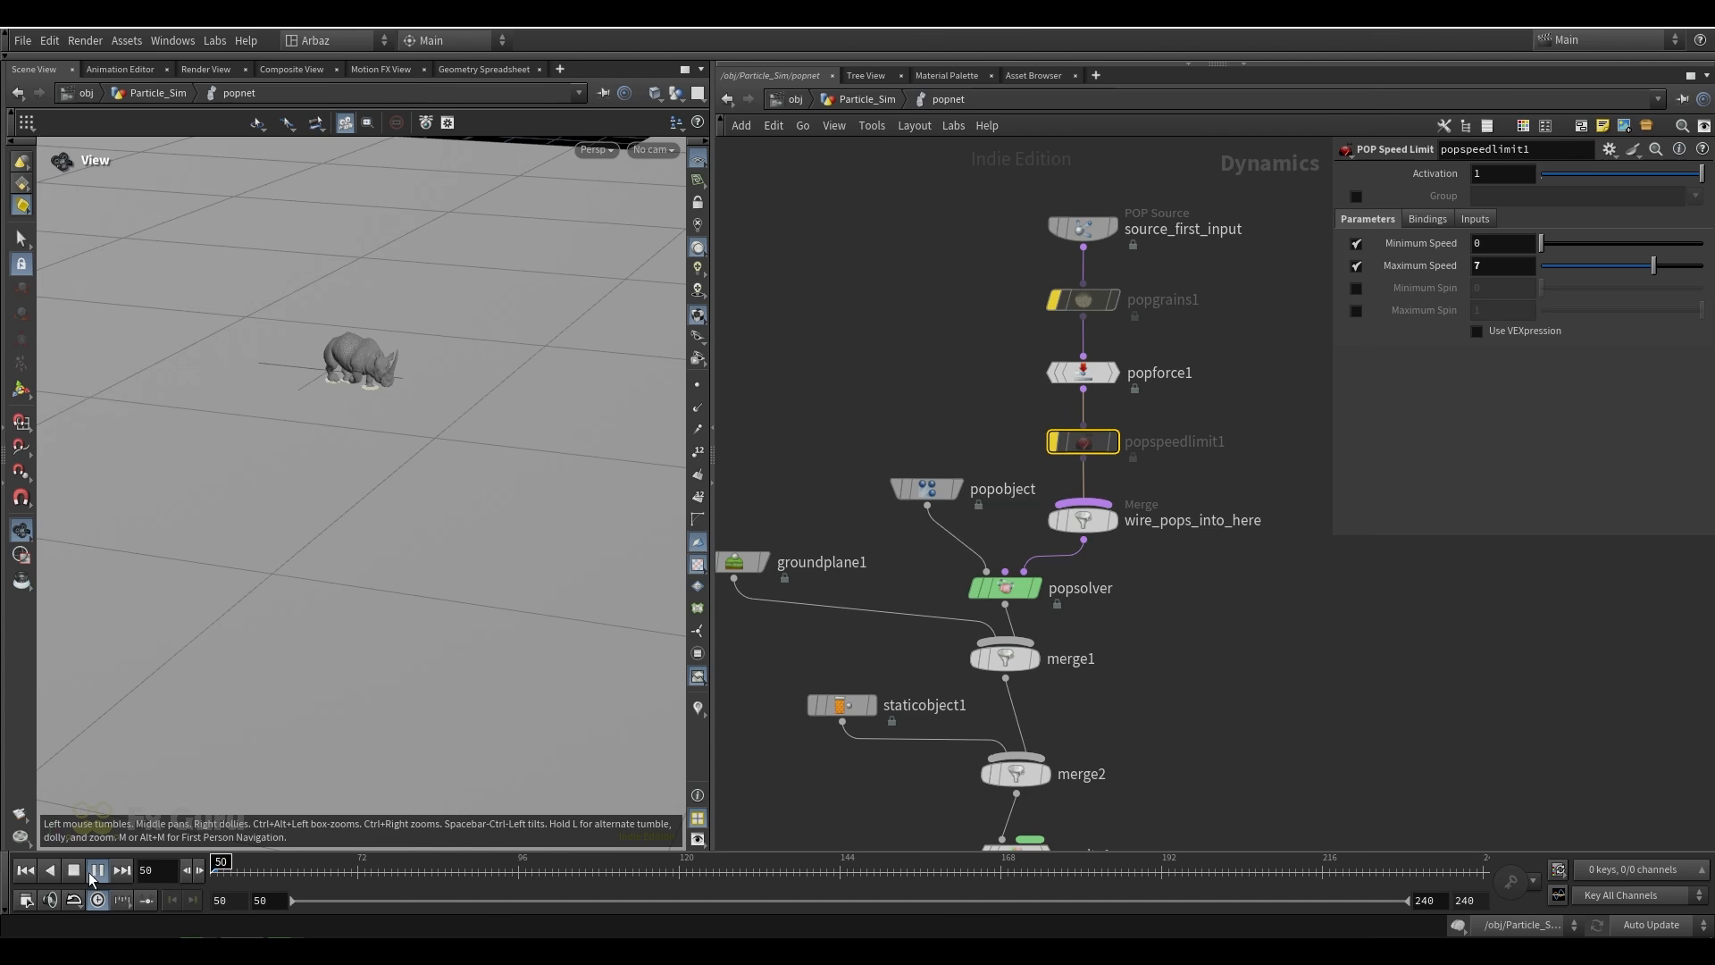
pyautogui.moveTo(260, 478)
pyautogui.mouseDown()
pyautogui.moveTo(291, 462)
pyautogui.moveTo(272, 458)
pyautogui.mouseUp()
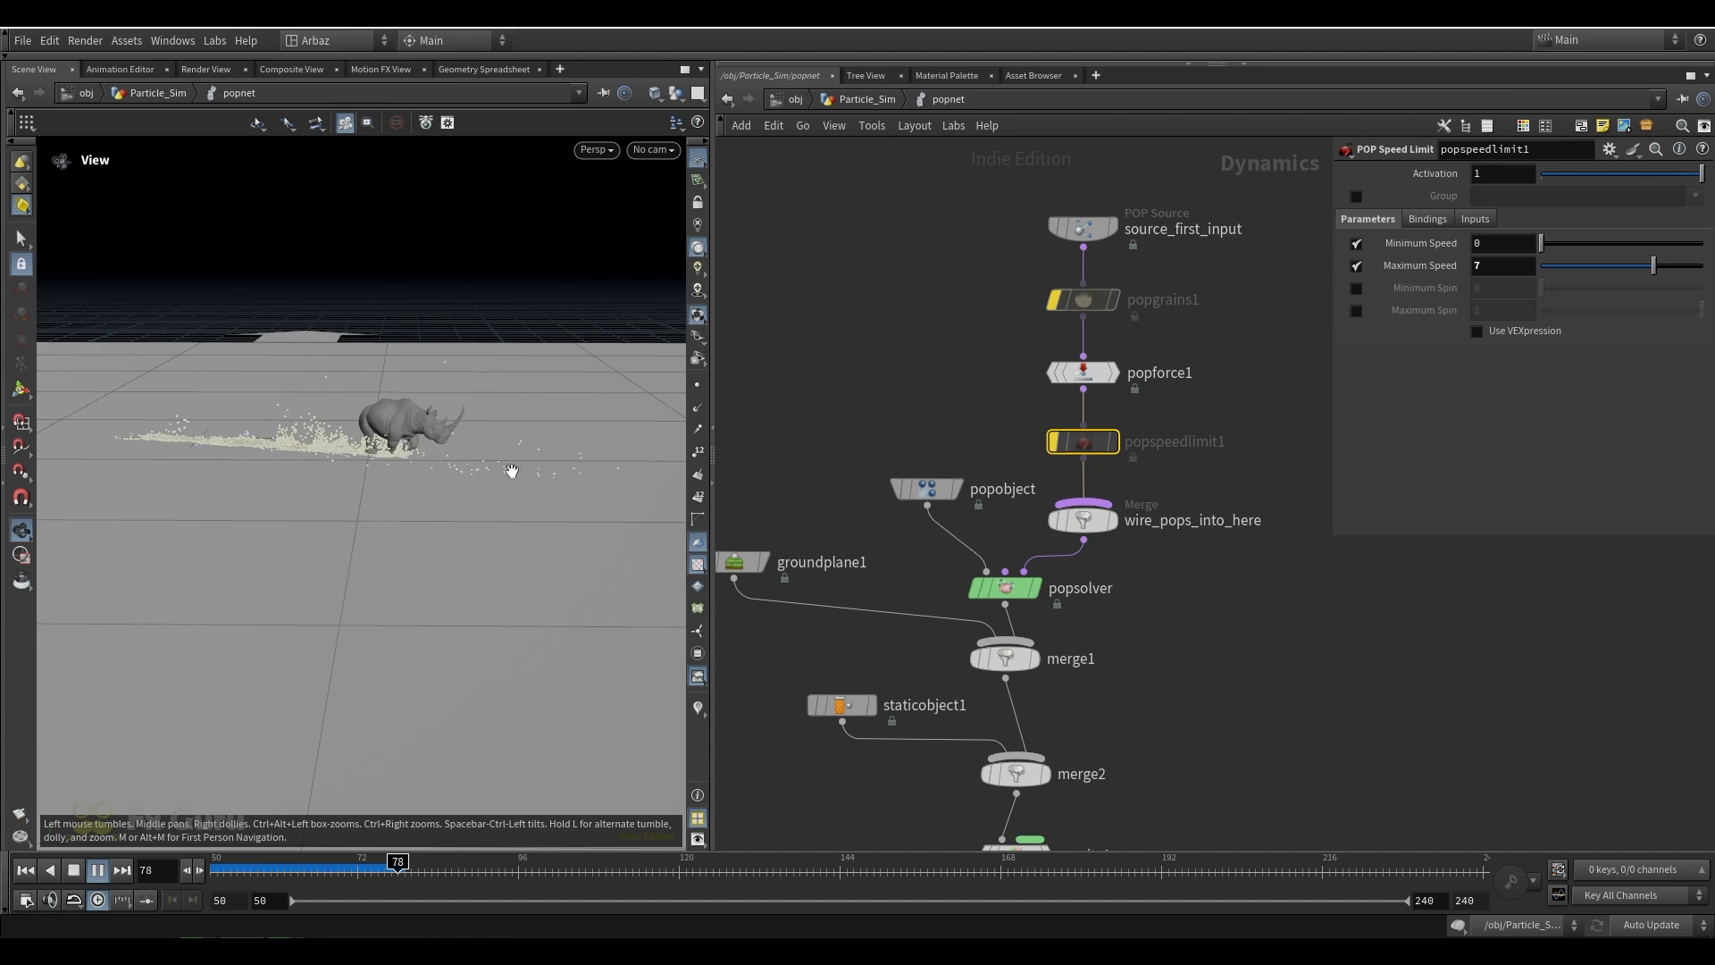
pyautogui.moveTo(537, 455); pyautogui.dragTo(540, 490)
pyautogui.click(25, 870)
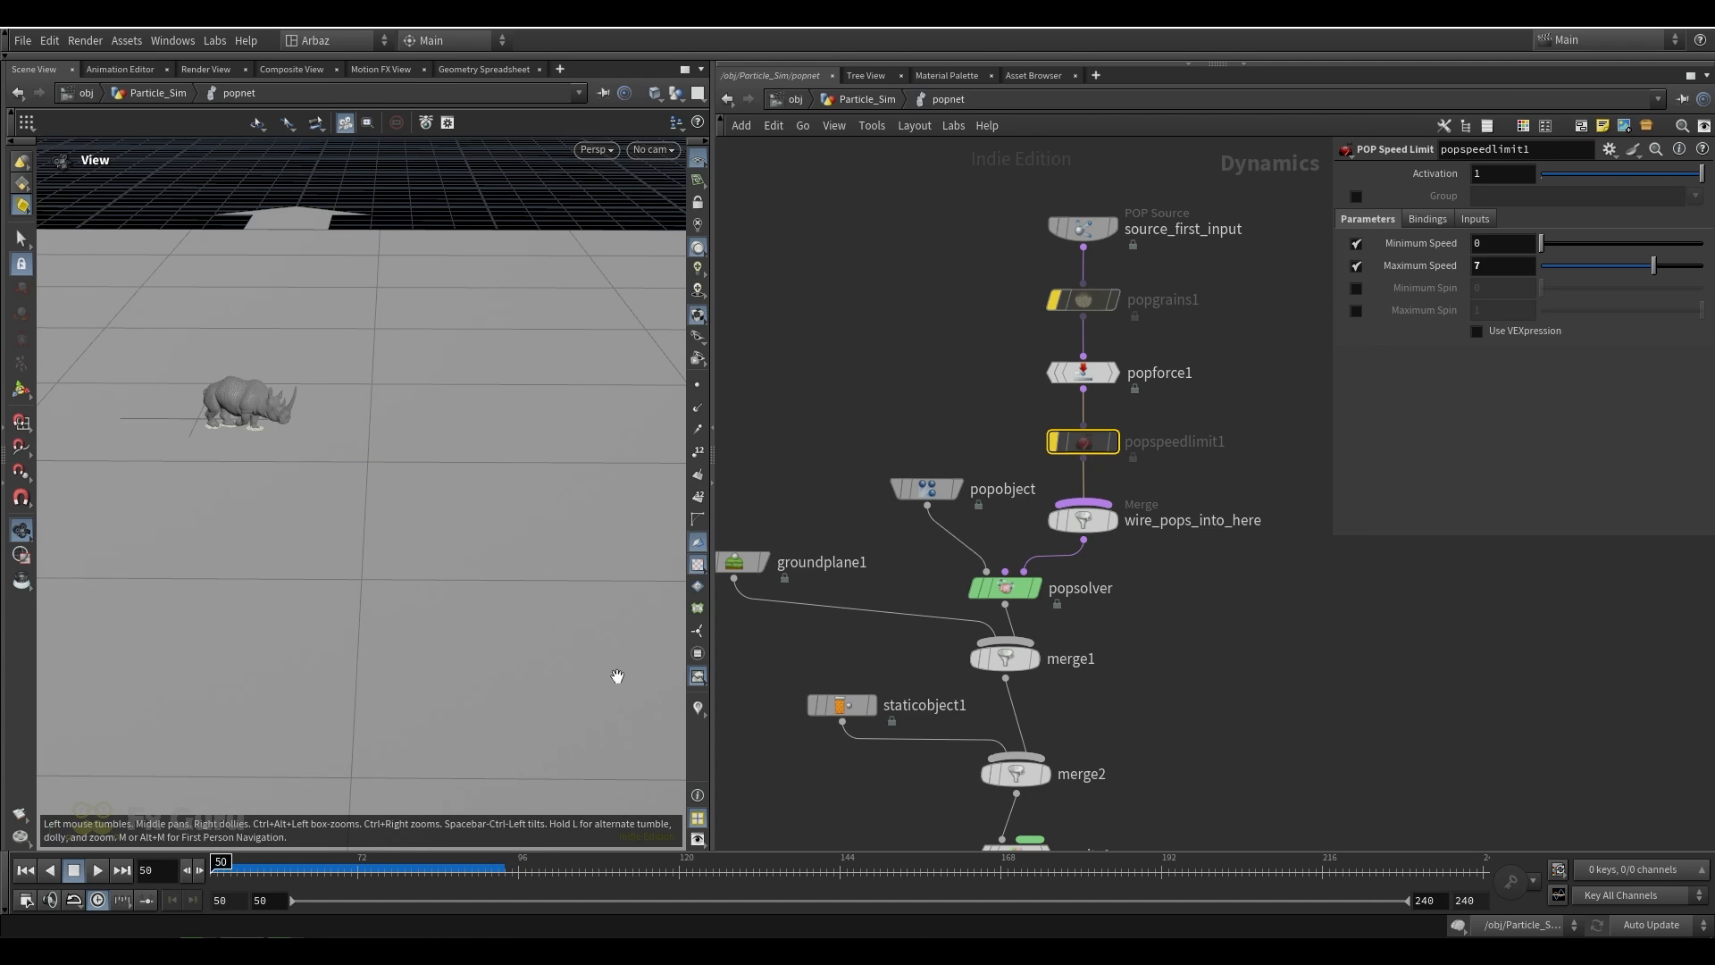
pyautogui.moveTo(1077, 448)
pyautogui.click(1047, 405)
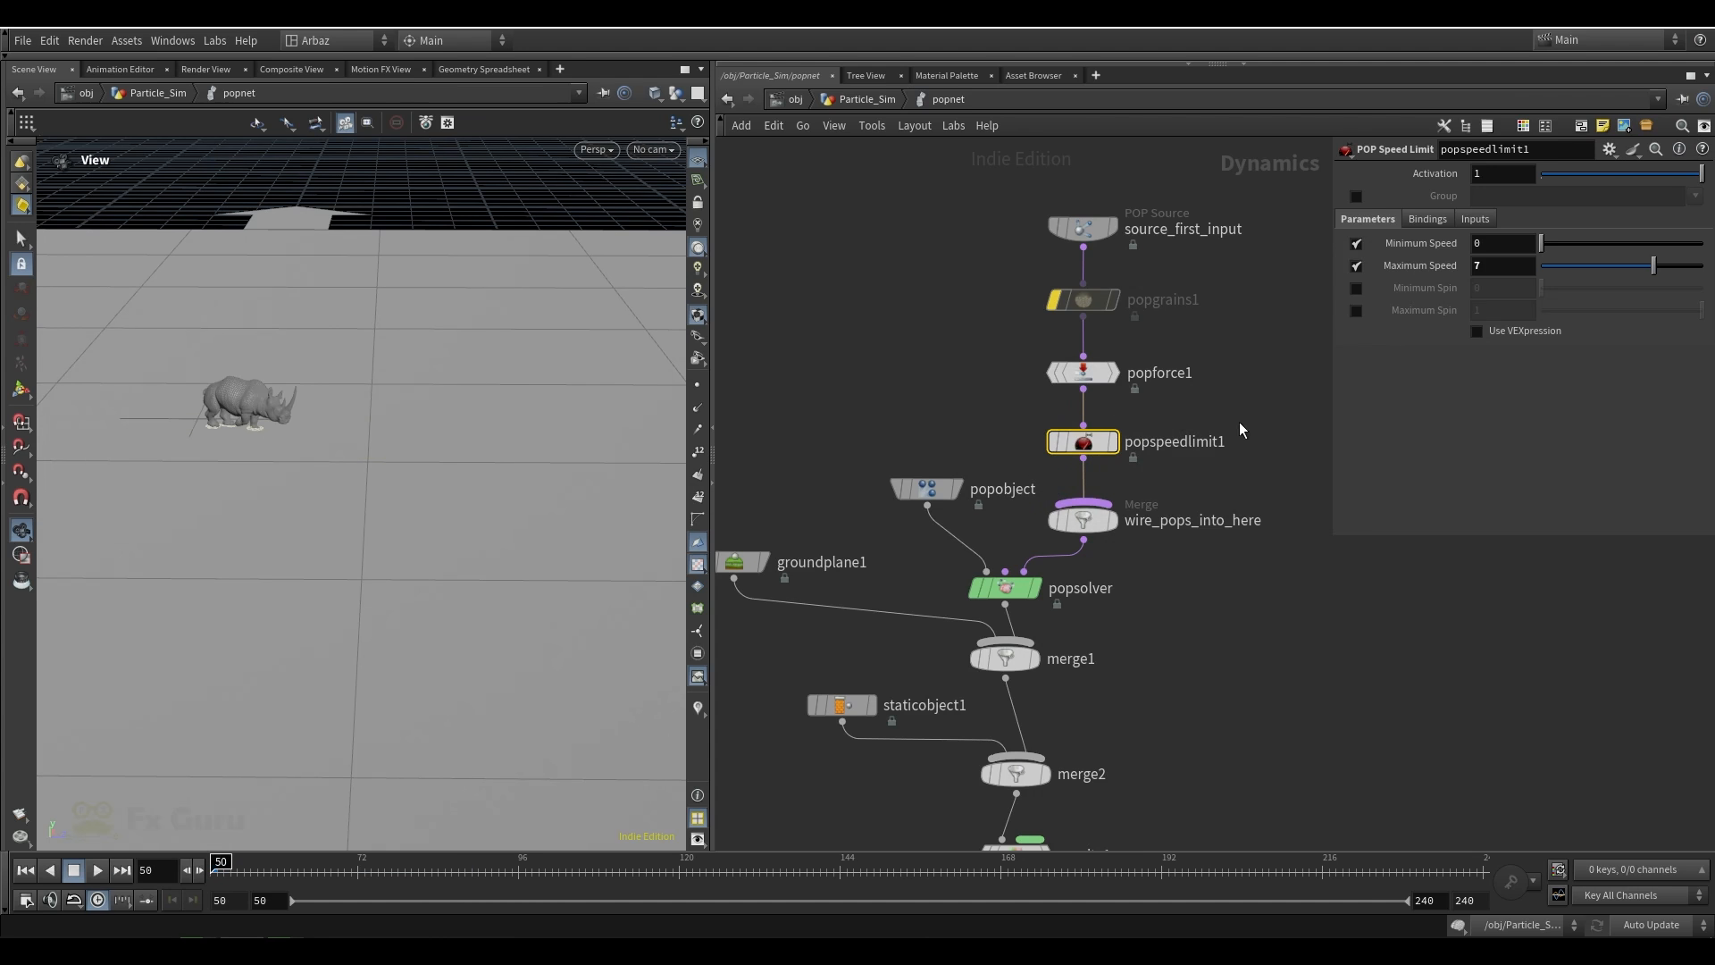
pyautogui.click(1502, 265)
pyautogui.press('Return')
# Inspect the settings of popobject, groundplane1, the rhino collider staticobject1 and gravity1 in the simulation network
pyautogui.click(936, 490)
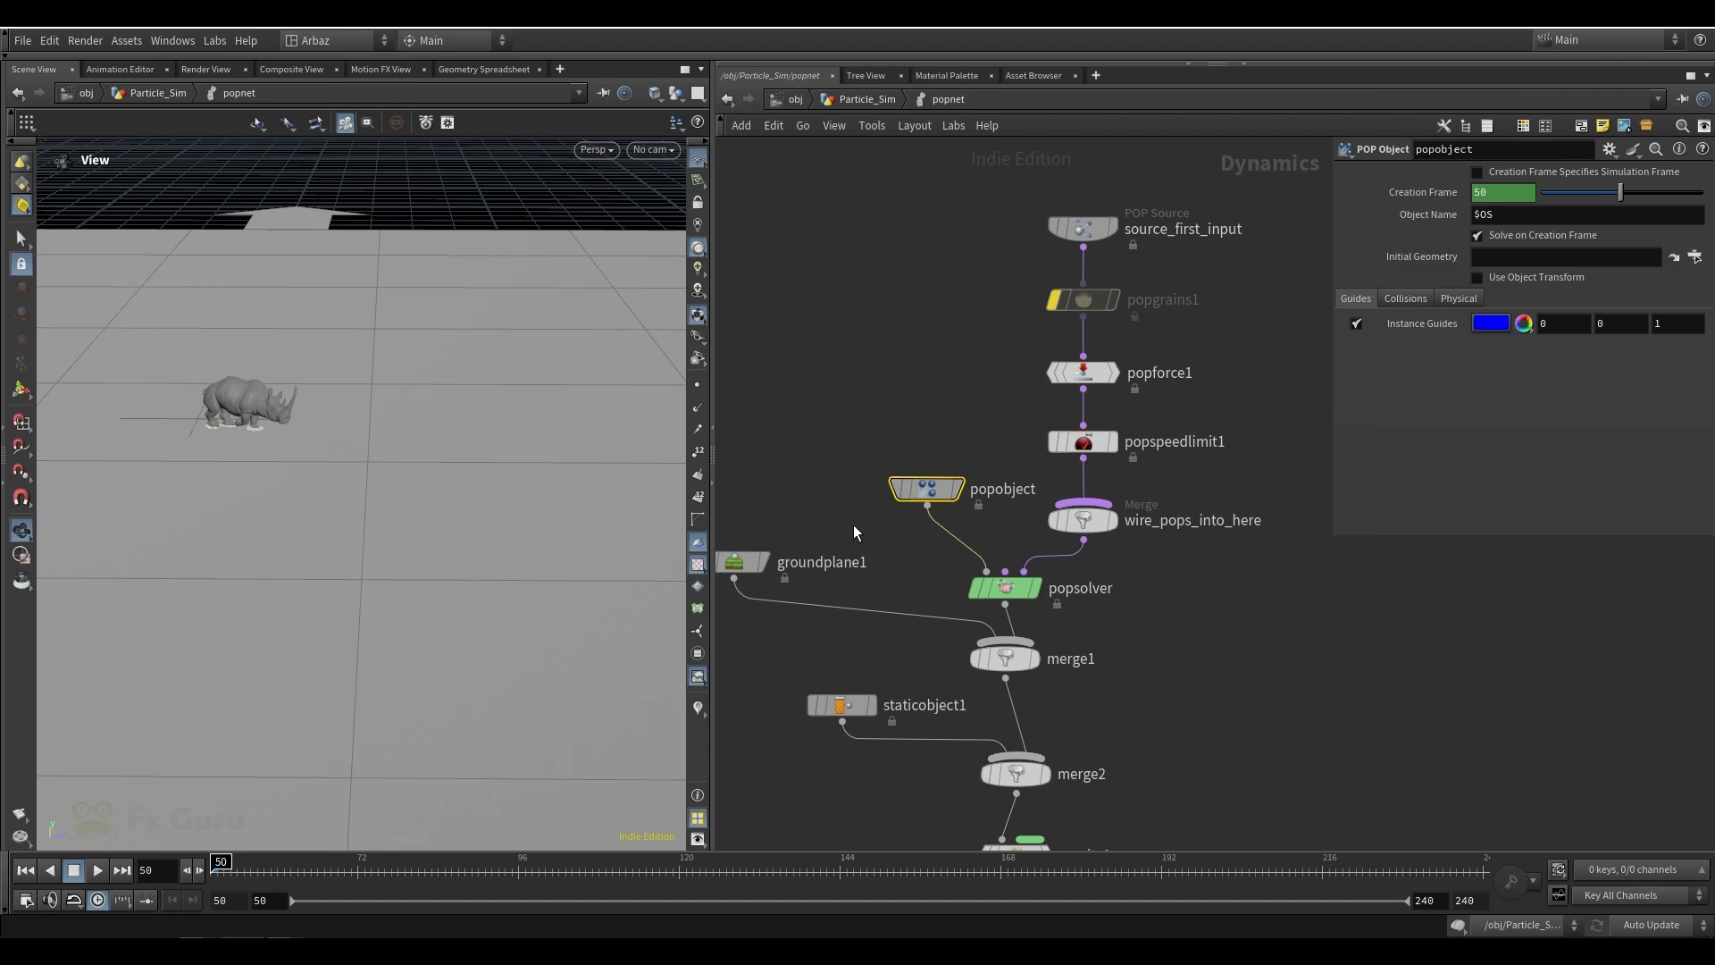
pyautogui.moveTo(761, 493); pyautogui.dragTo(838, 379, button='middle')
pyautogui.click(808, 449)
pyautogui.moveTo(1027, 539); pyautogui.dragTo(1006, 459, button='middle')
pyautogui.click(898, 512)
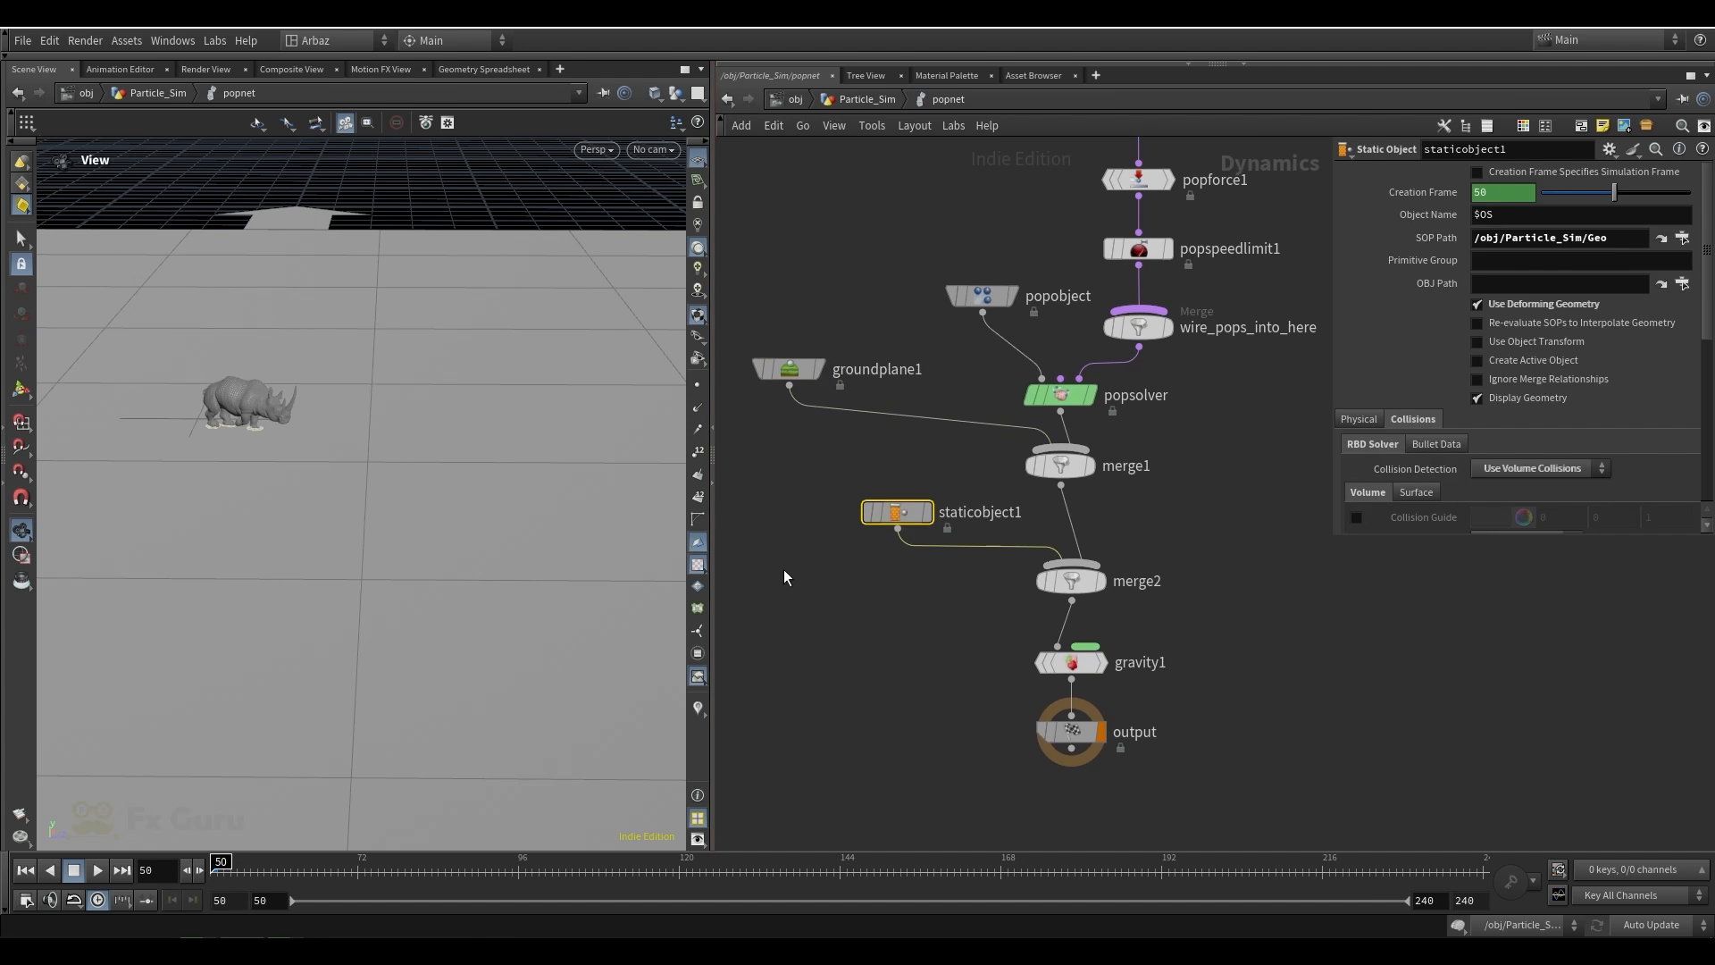
pyautogui.scroll(3, 214, 415)
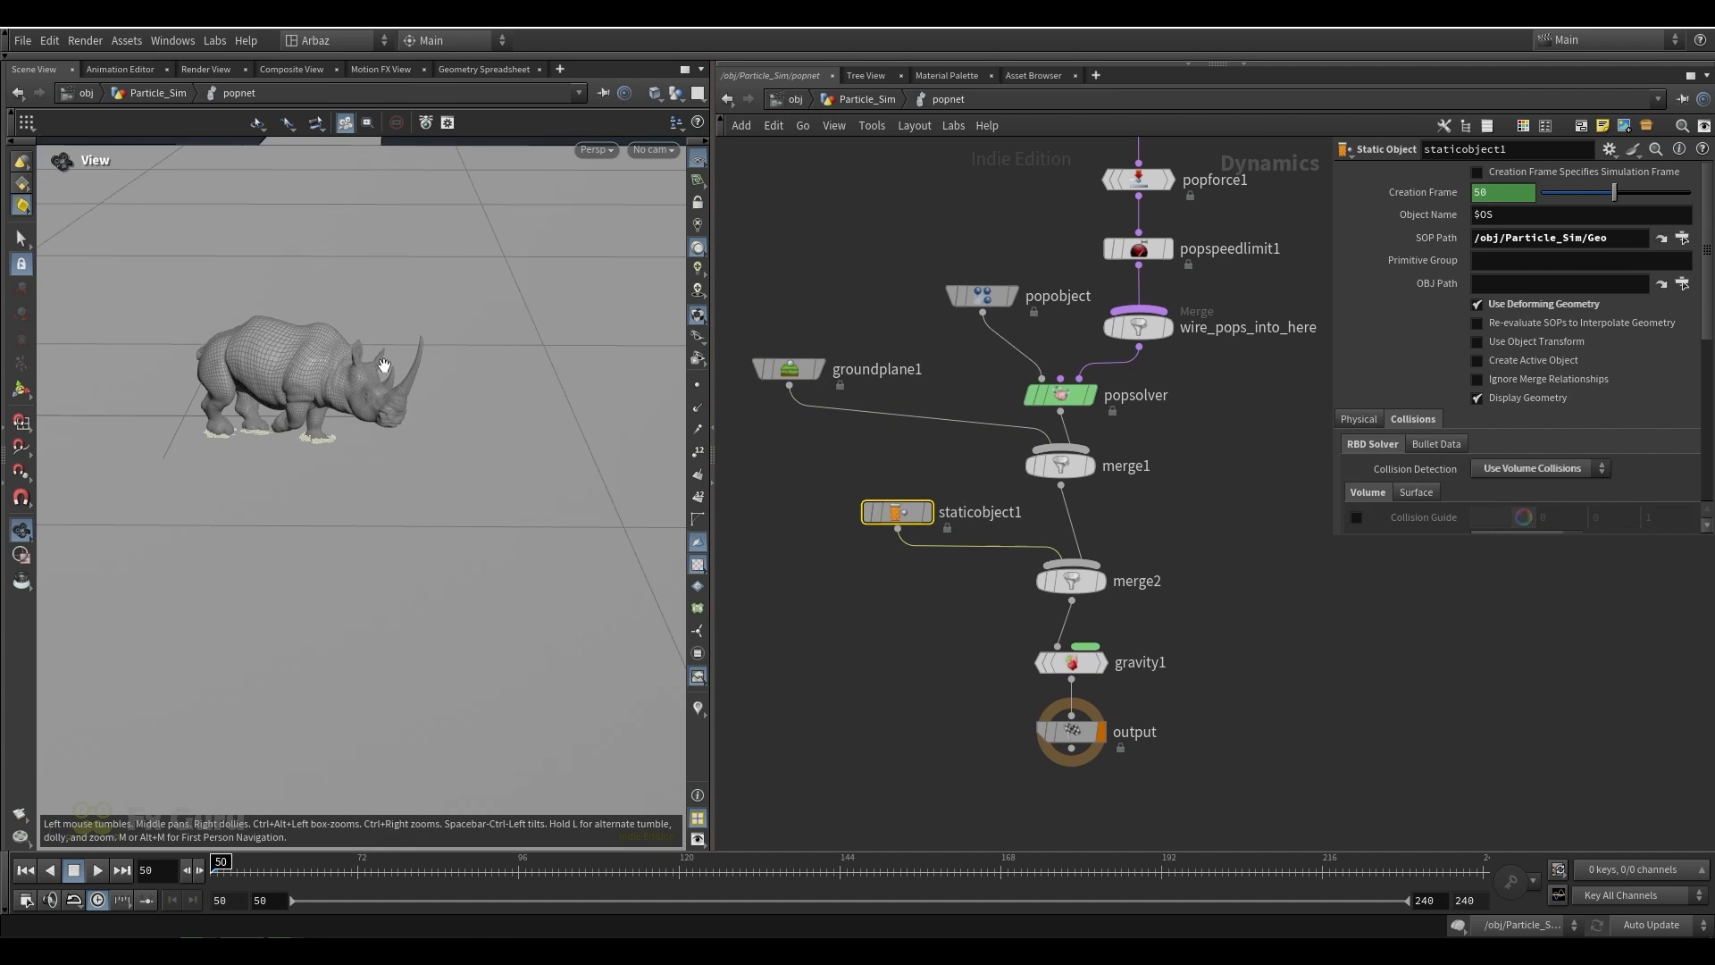
pyautogui.moveTo(1129, 518); pyautogui.dragTo(1081, 324, button='middle')
pyautogui.click(1024, 467)
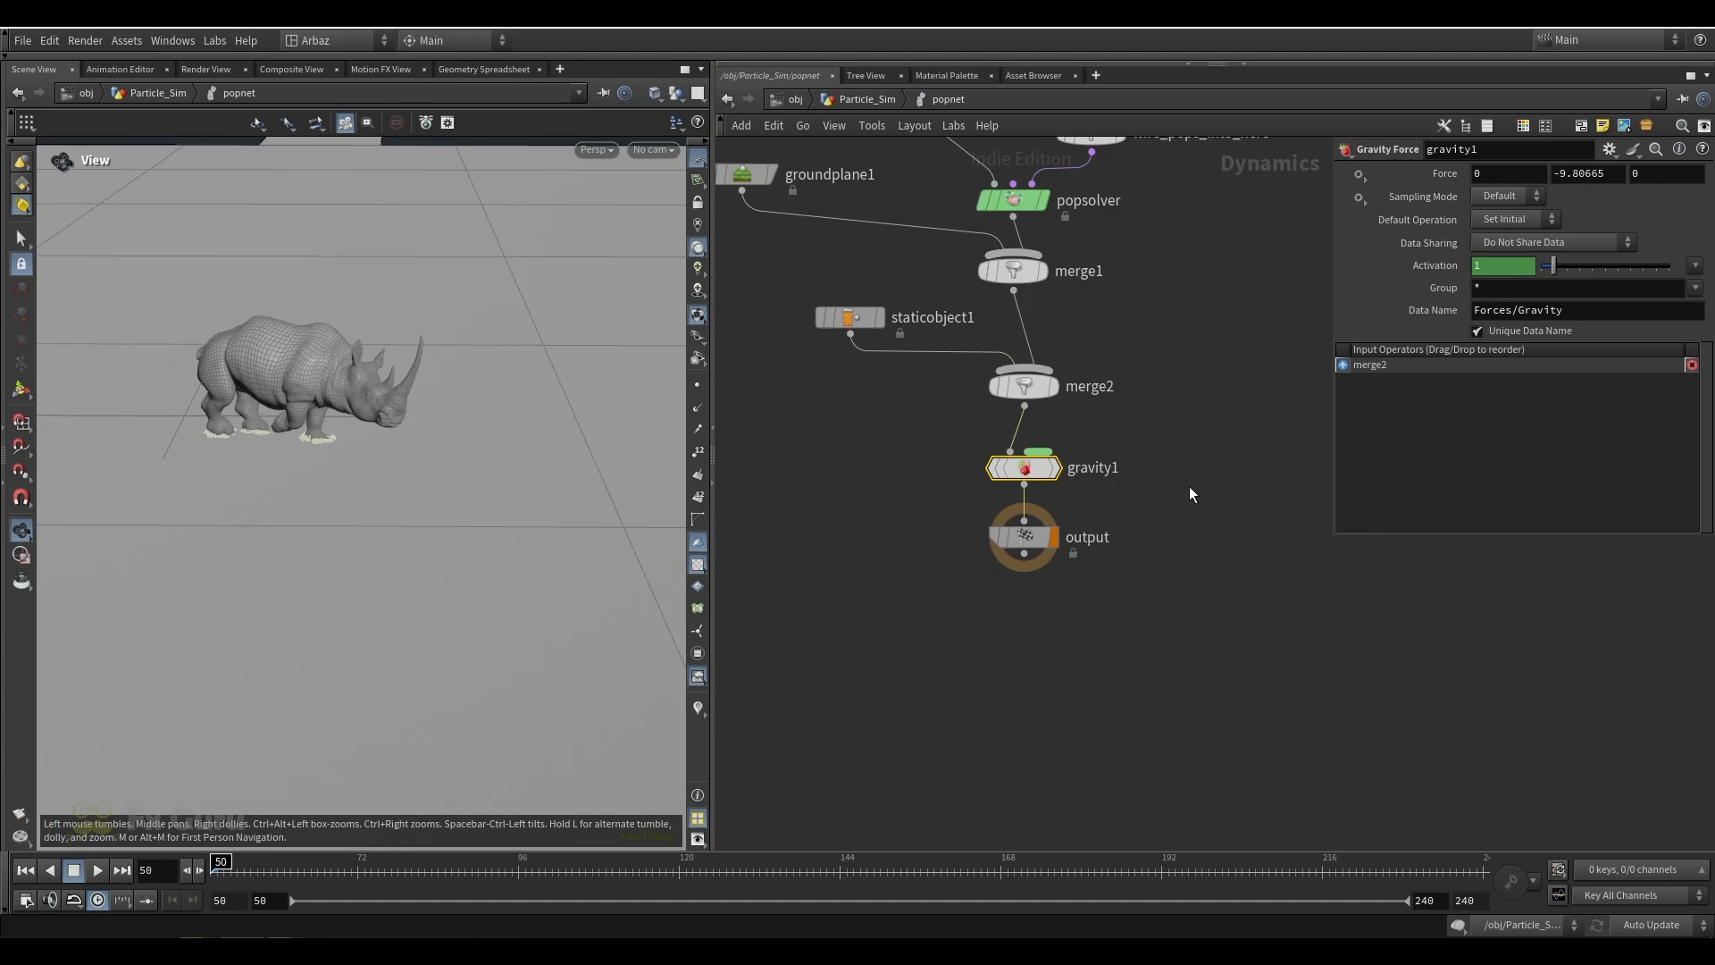
# Return to the Particle_Sim network and check which point attributes attribdelete4 keeps
pyautogui.press('u')
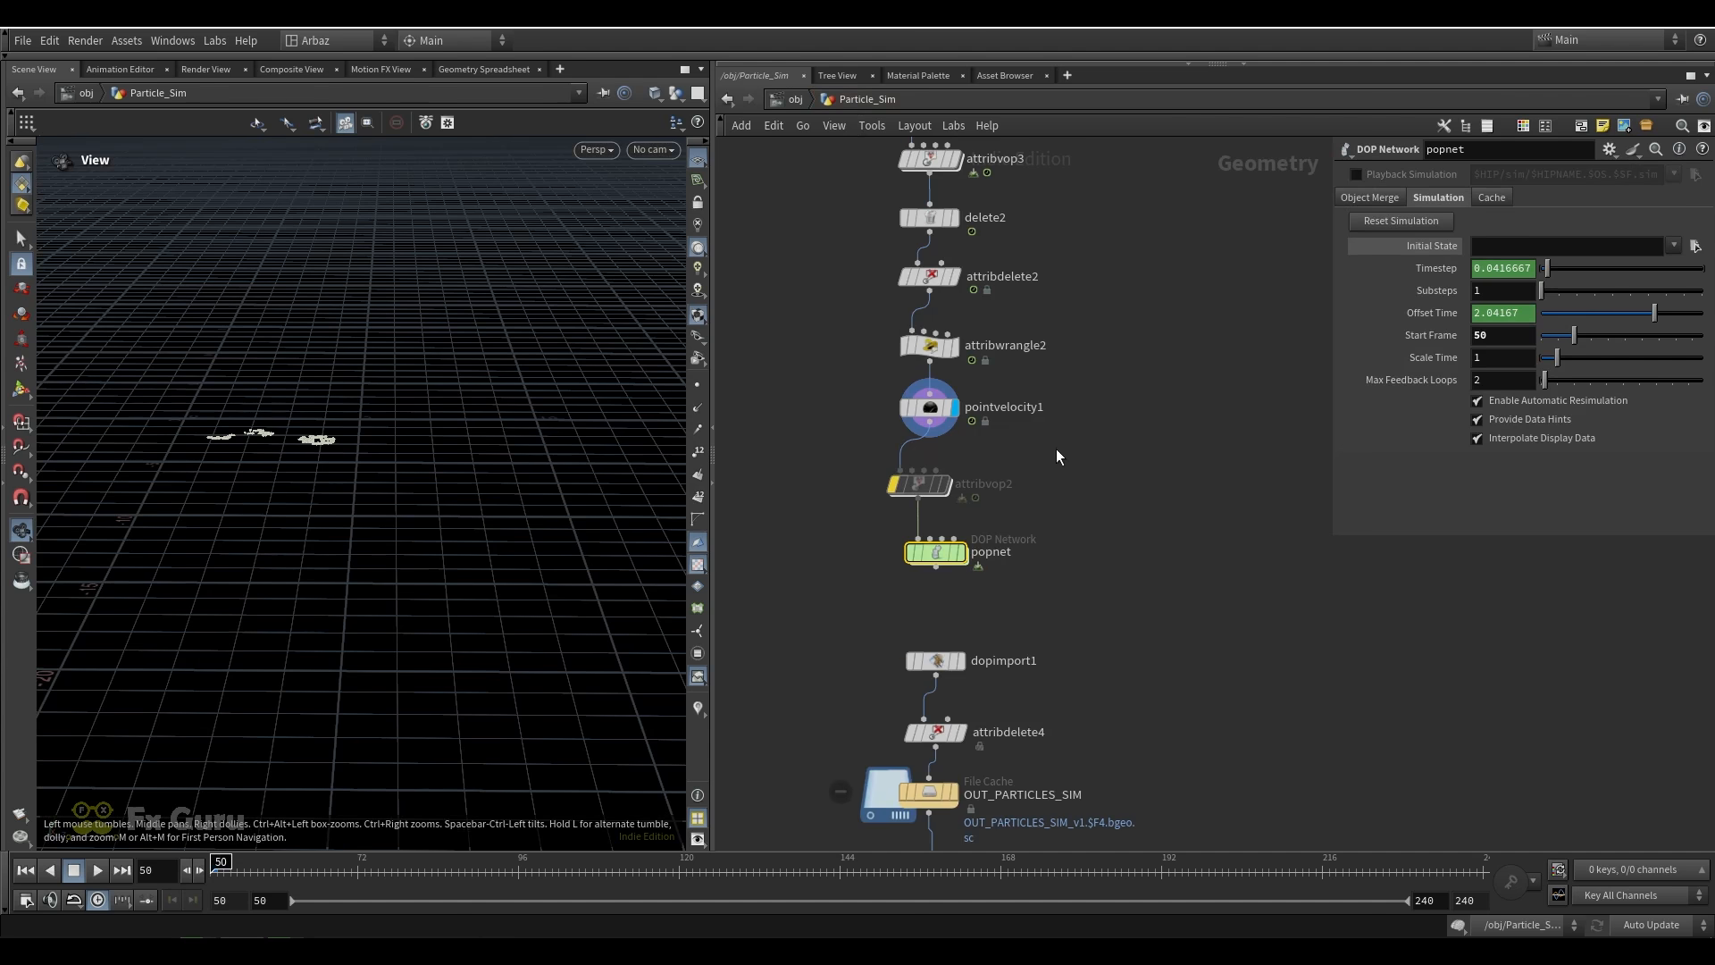
pyautogui.click(978, 588)
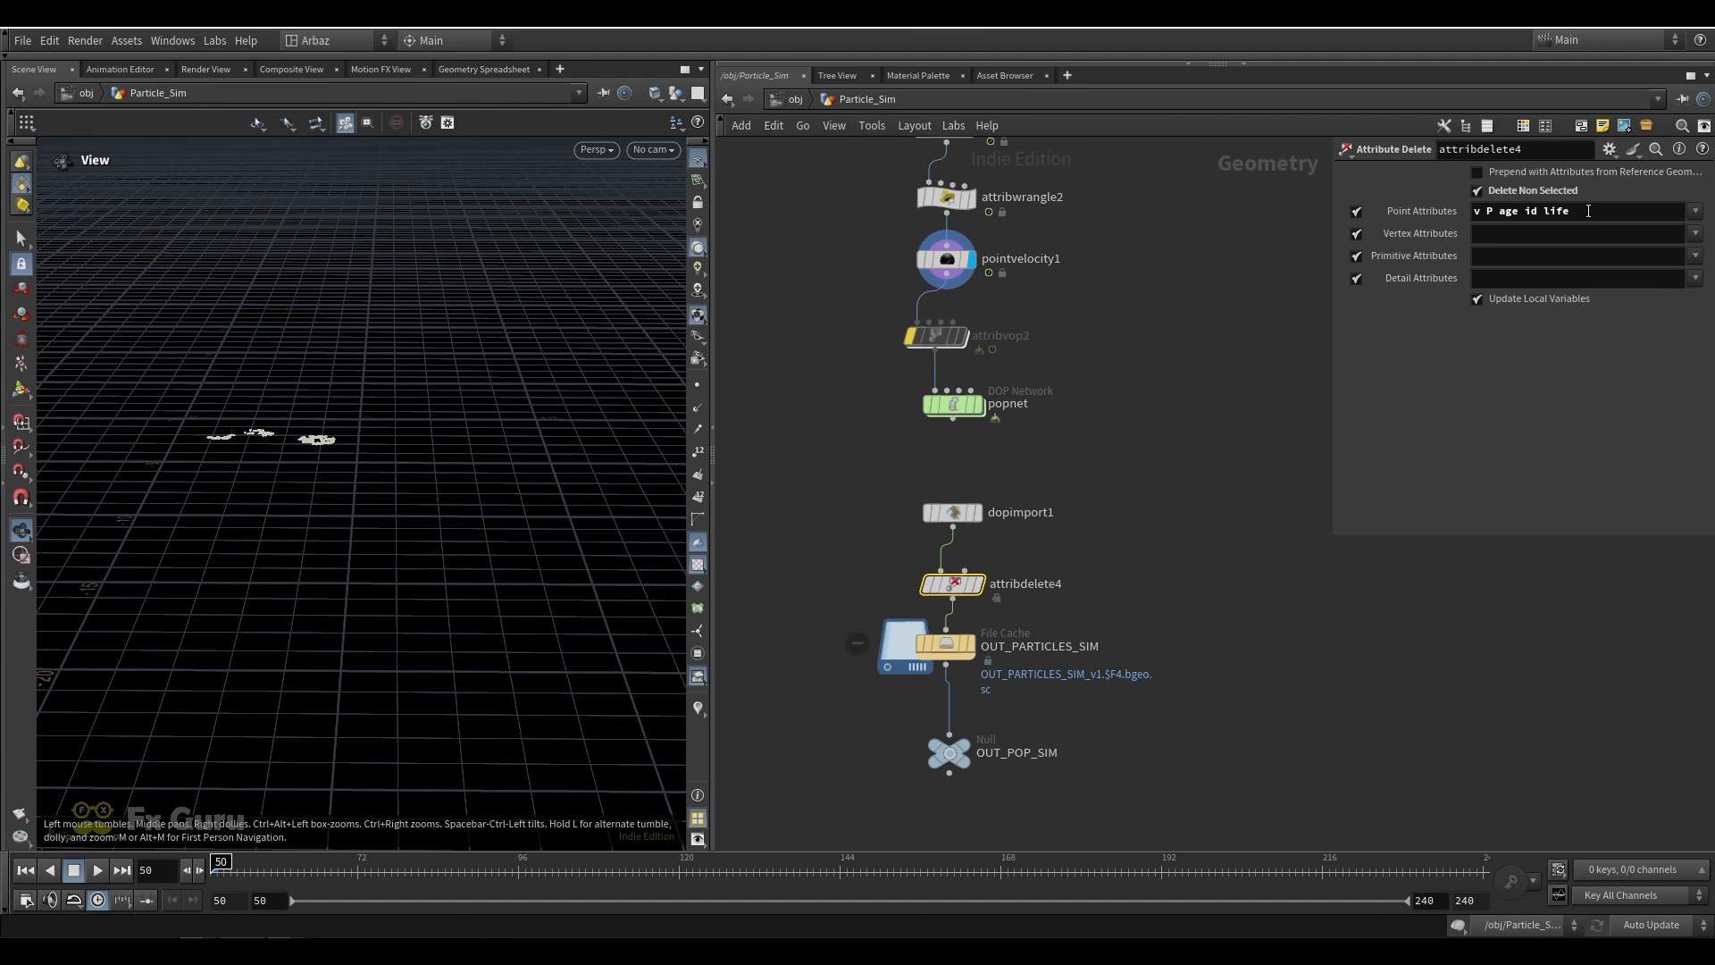
pyautogui.moveTo(1588, 211); pyautogui.dragTo(1383, 224)
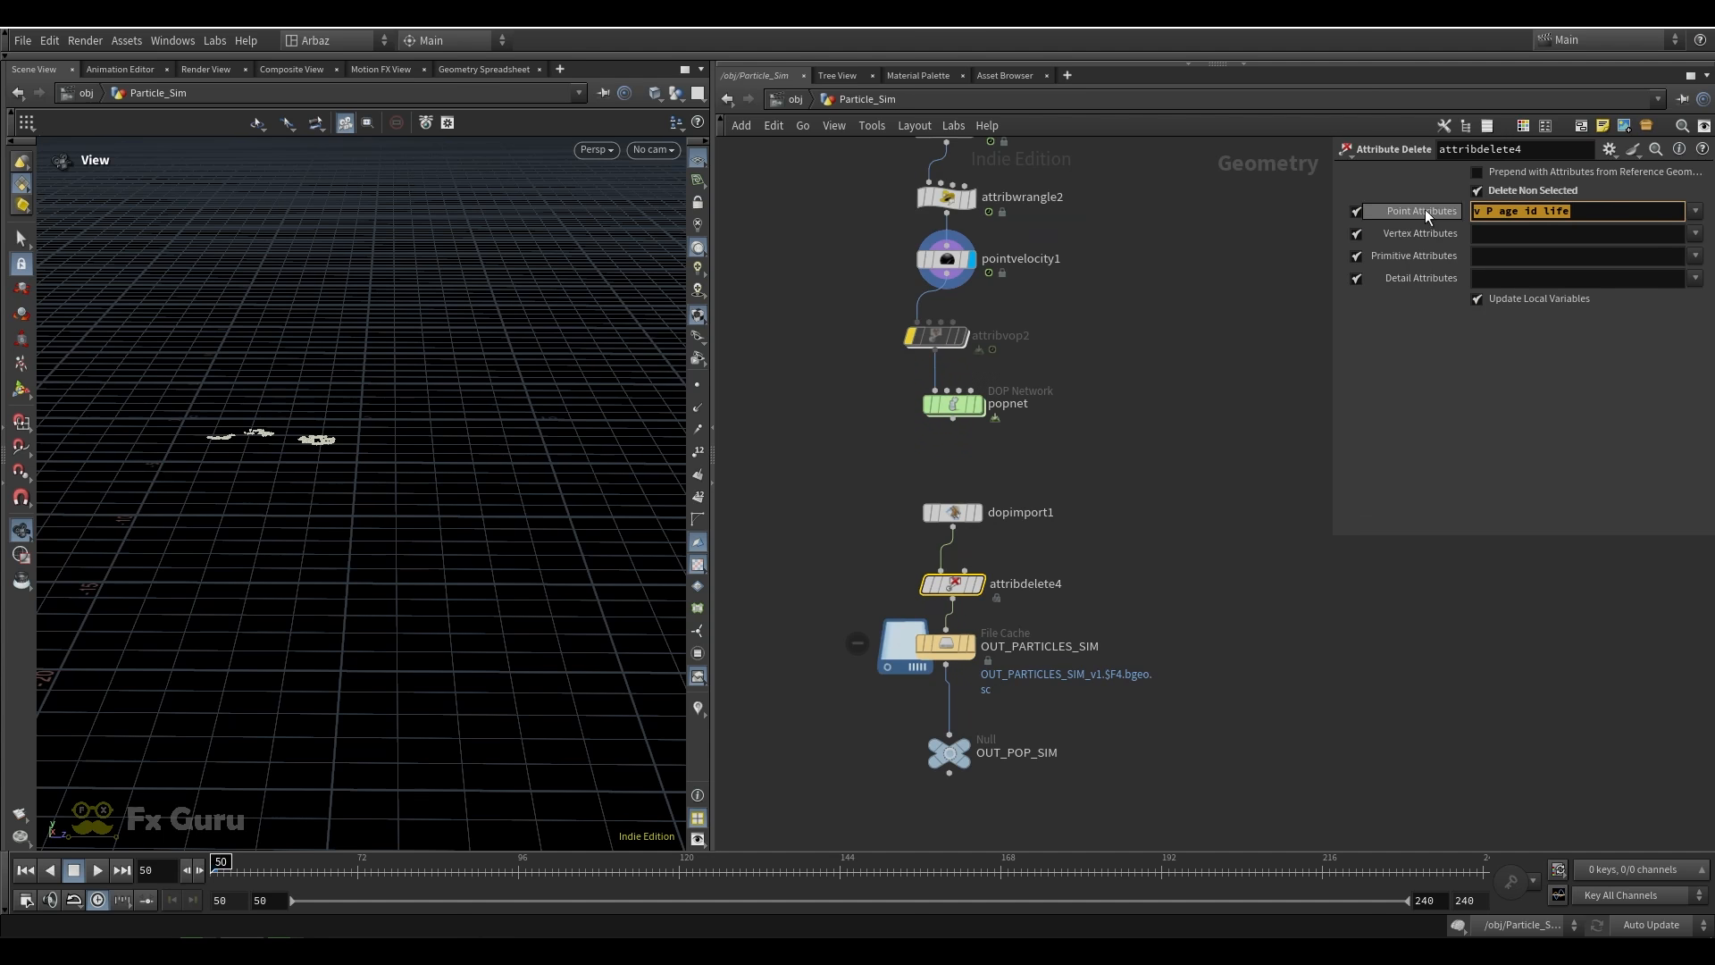
pyautogui.click(1694, 211)
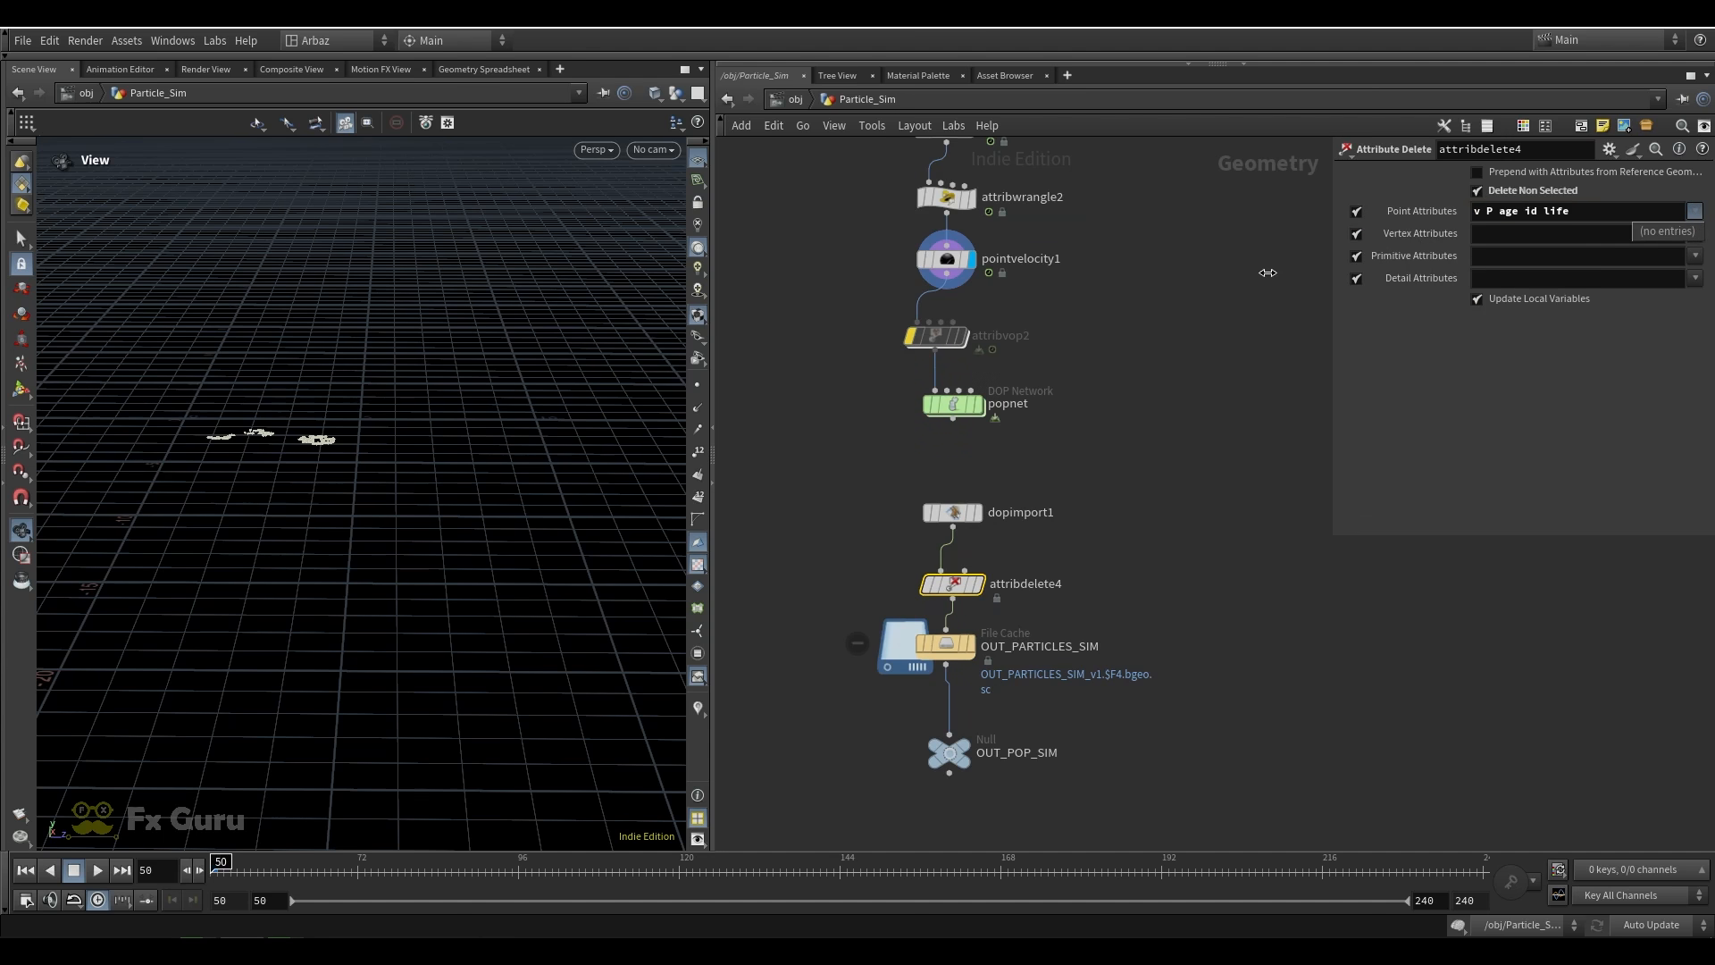
pyautogui.click(1268, 272)
# Display the OUT_PARTICLES_SIM file cache and scrub to frame 135 to inspect the cached particles
pyautogui.click(964, 646)
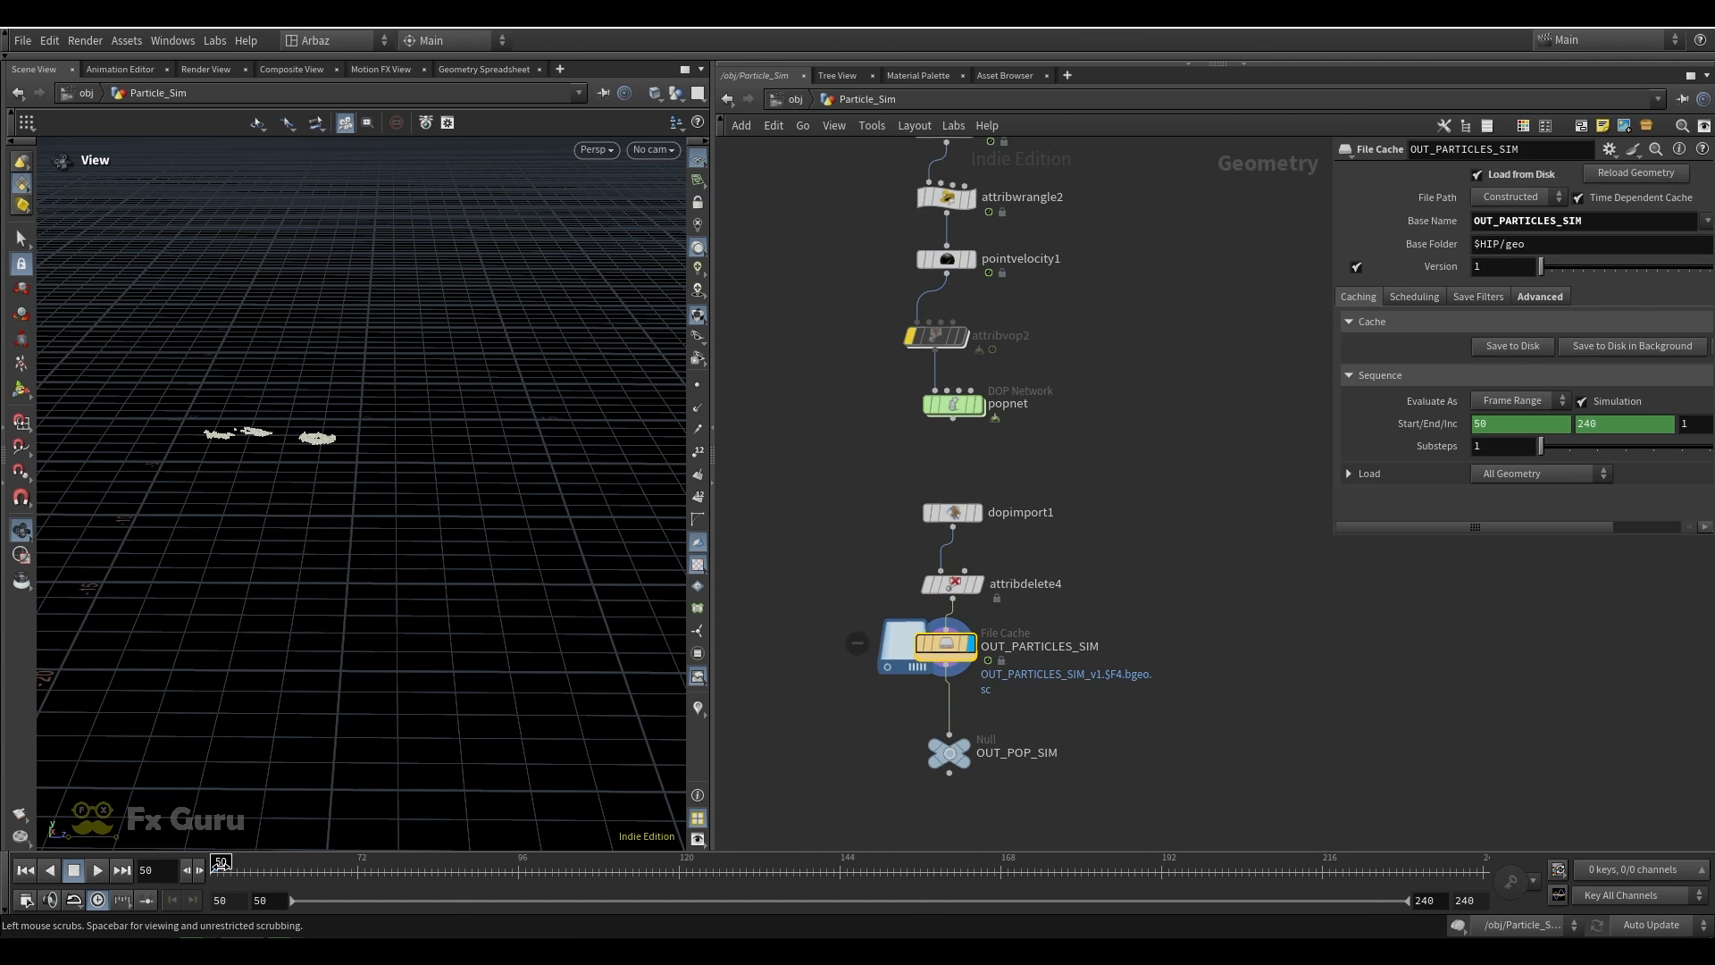
pyautogui.moveTo(222, 871); pyautogui.dragTo(419, 866)
pyautogui.moveTo(425, 517); pyautogui.dragTo(419, 417, button='right')
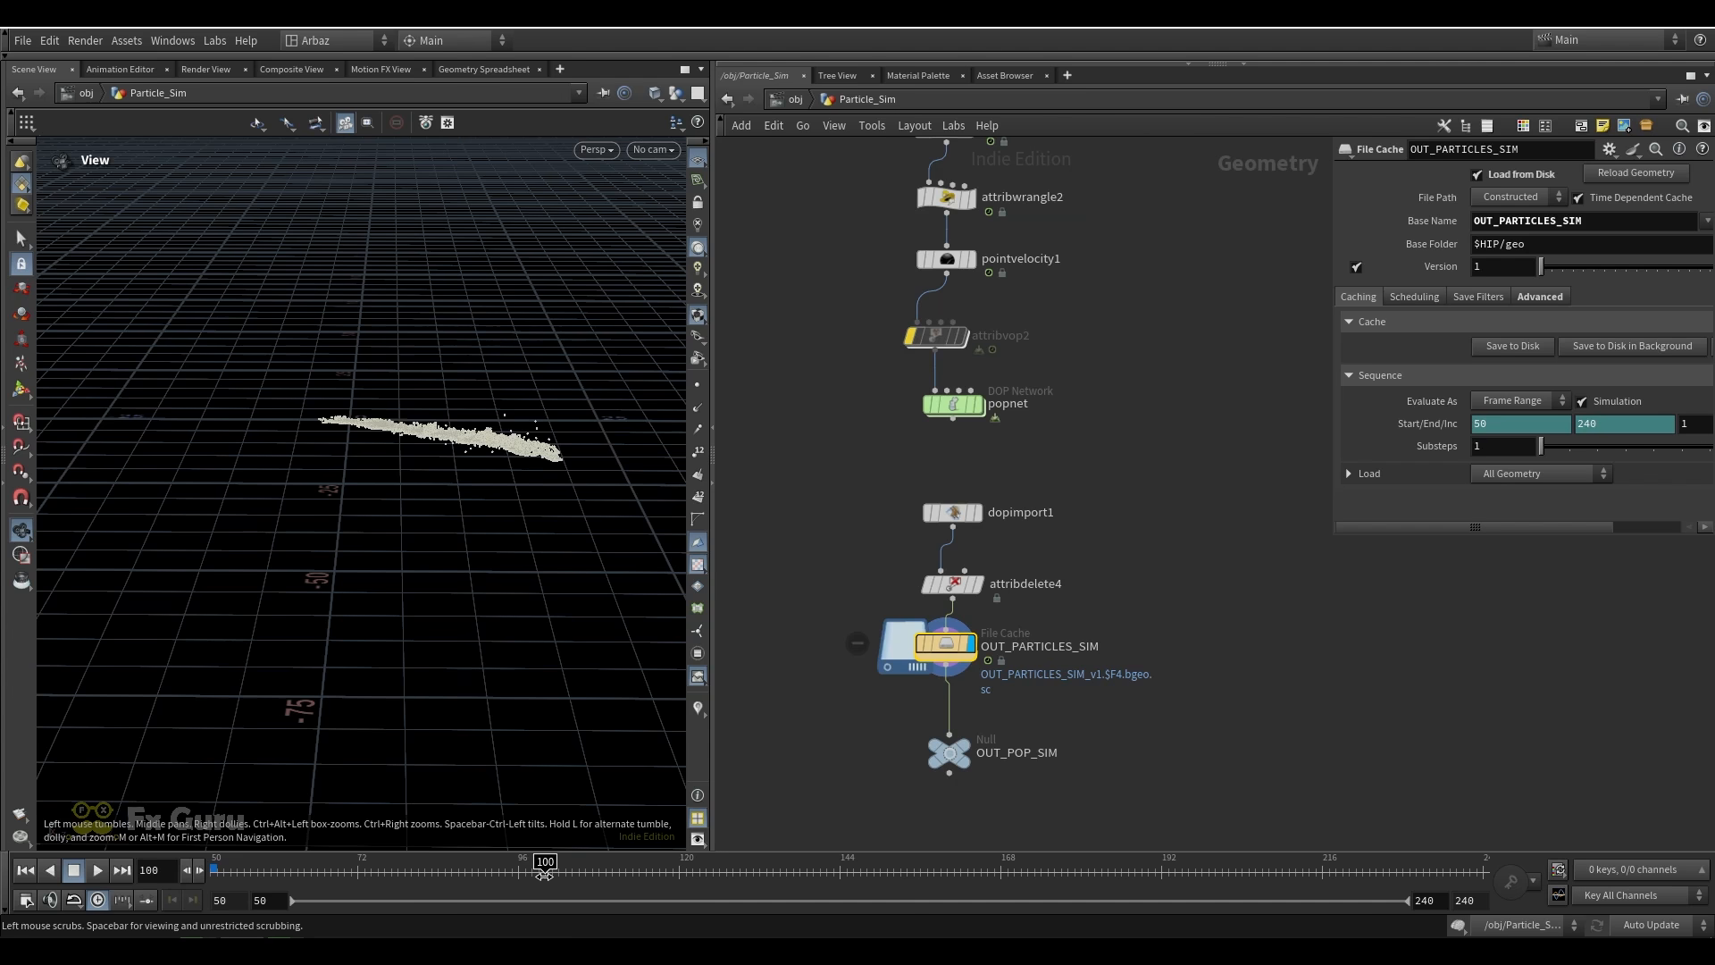
pyautogui.moveTo(571, 533); pyautogui.dragTo(510, 490)
# Display the OUT_POP_SIM null, bring the node chains below it into view, and examine the particle trail up close
pyautogui.click(948, 753)
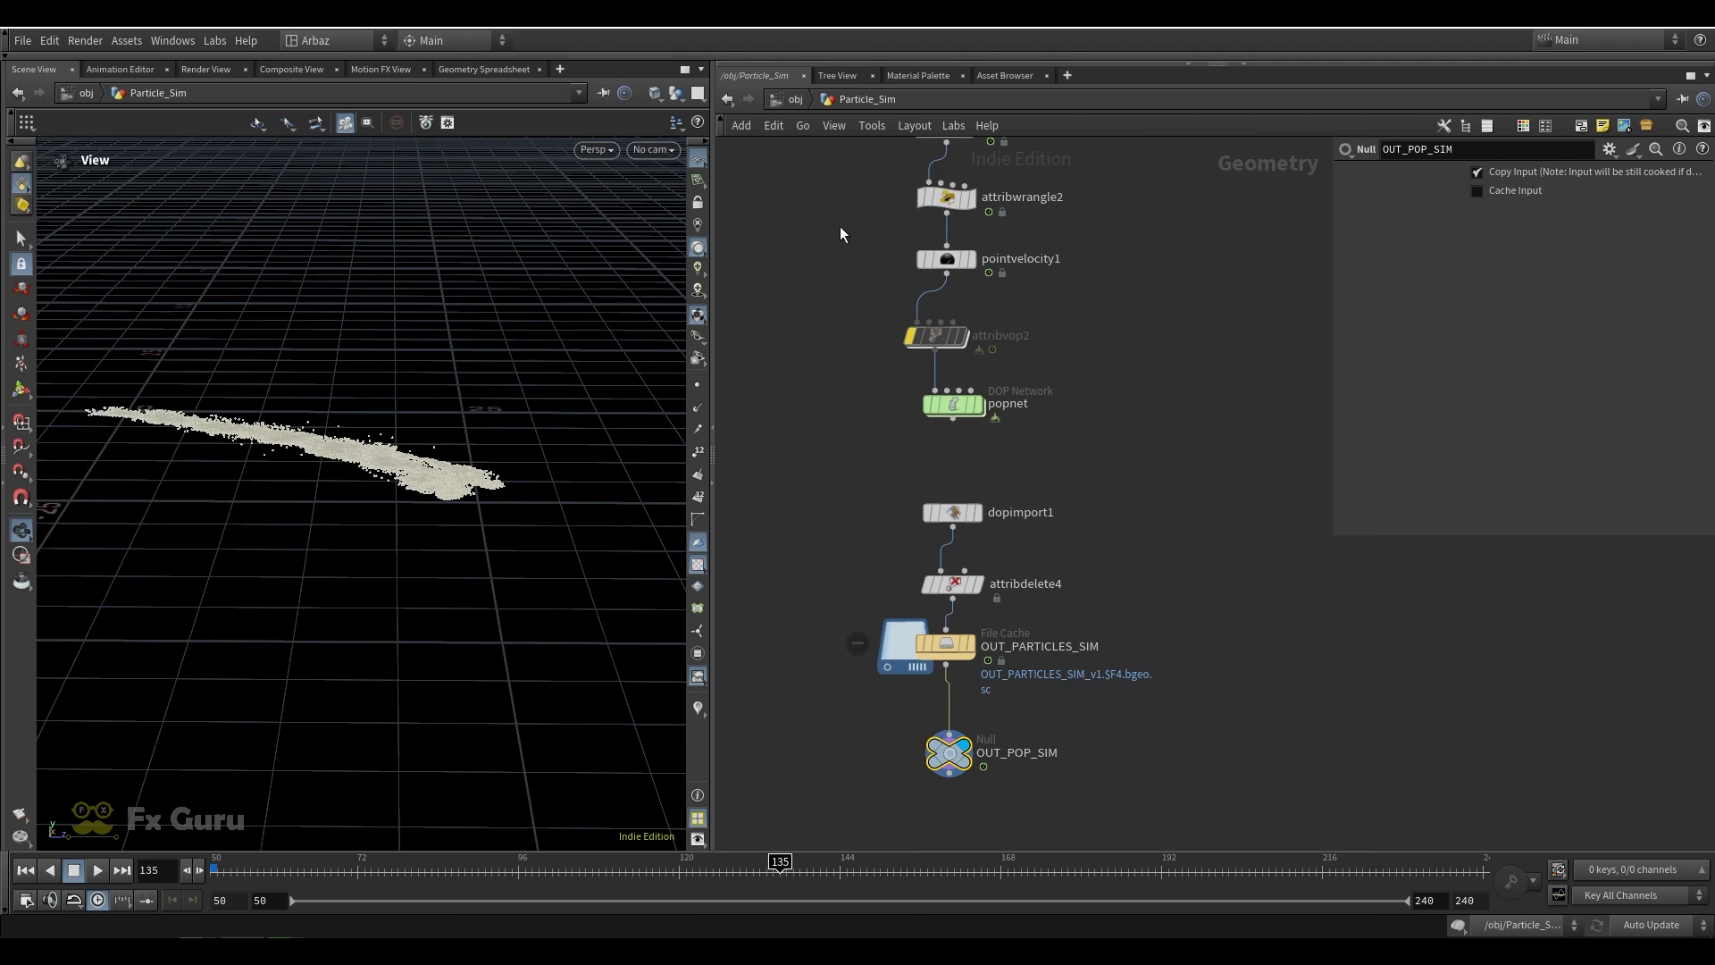
pyautogui.scroll(-5, 1148, 401)
pyautogui.moveTo(1070, 581); pyautogui.dragTo(1039, 404, button='middle')
pyautogui.moveTo(280, 524); pyautogui.dragTo(598, 451, button='right')
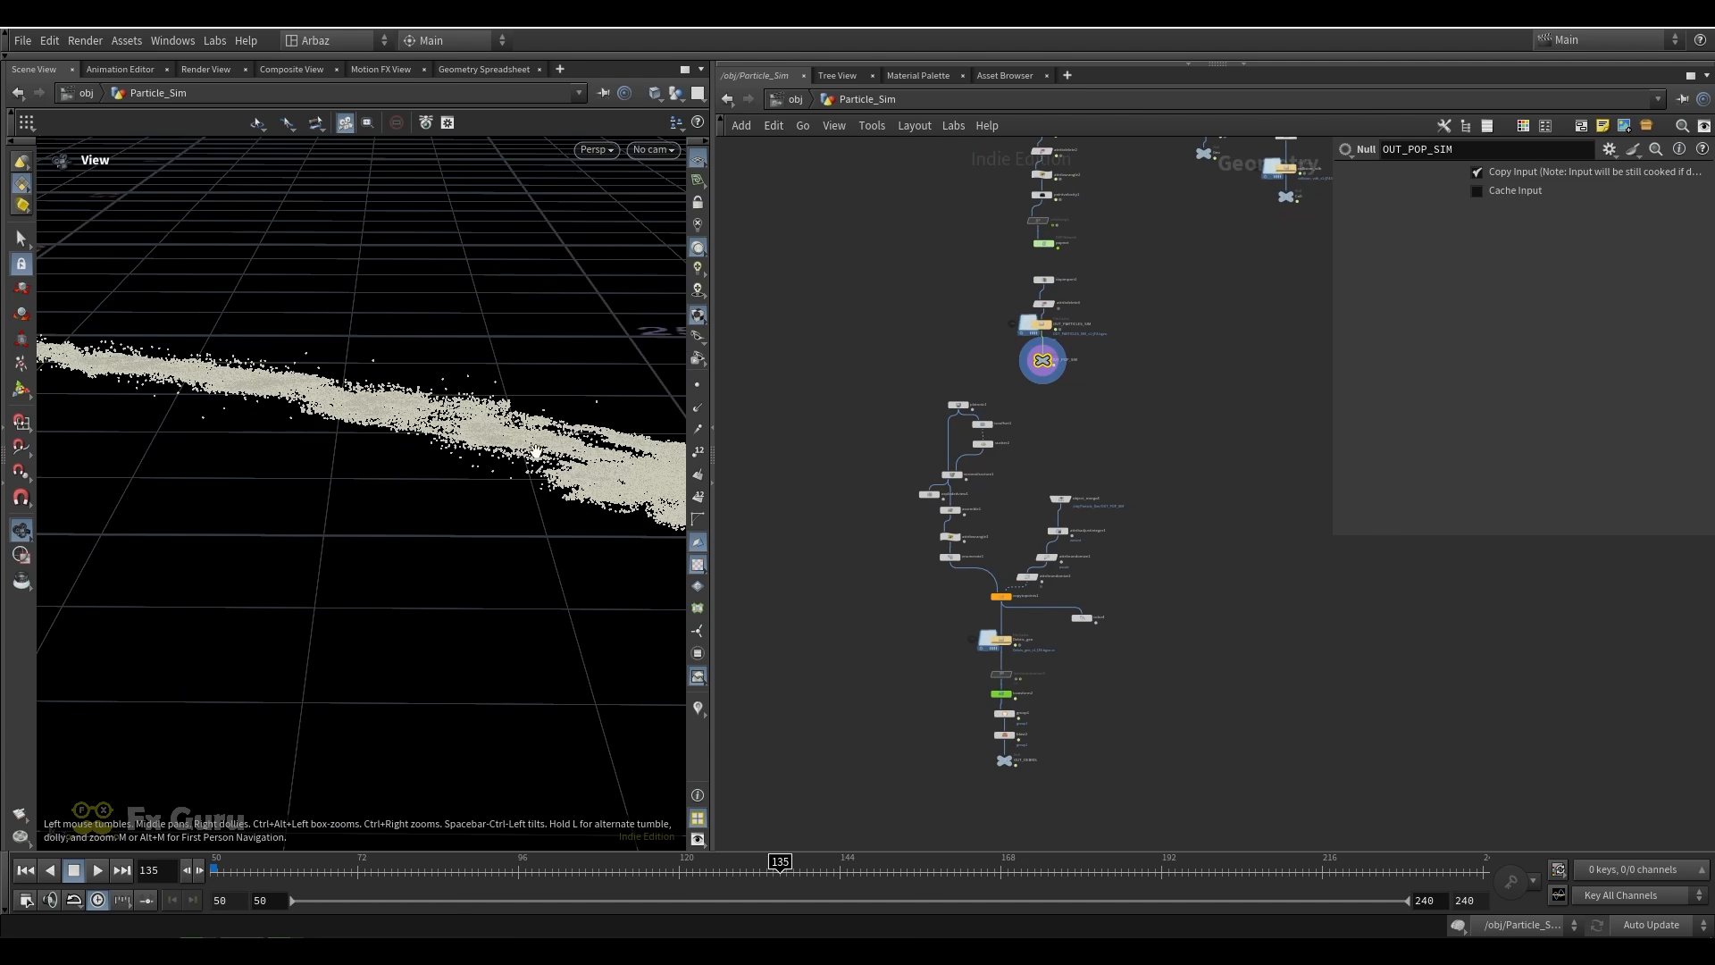
# Display the platonic1 solid and the fractured pieces at attribwrangle3, and examine each shape up close
pyautogui.moveTo(598, 451); pyautogui.dragTo(555, 457)
pyautogui.scroll(5, 956, 427)
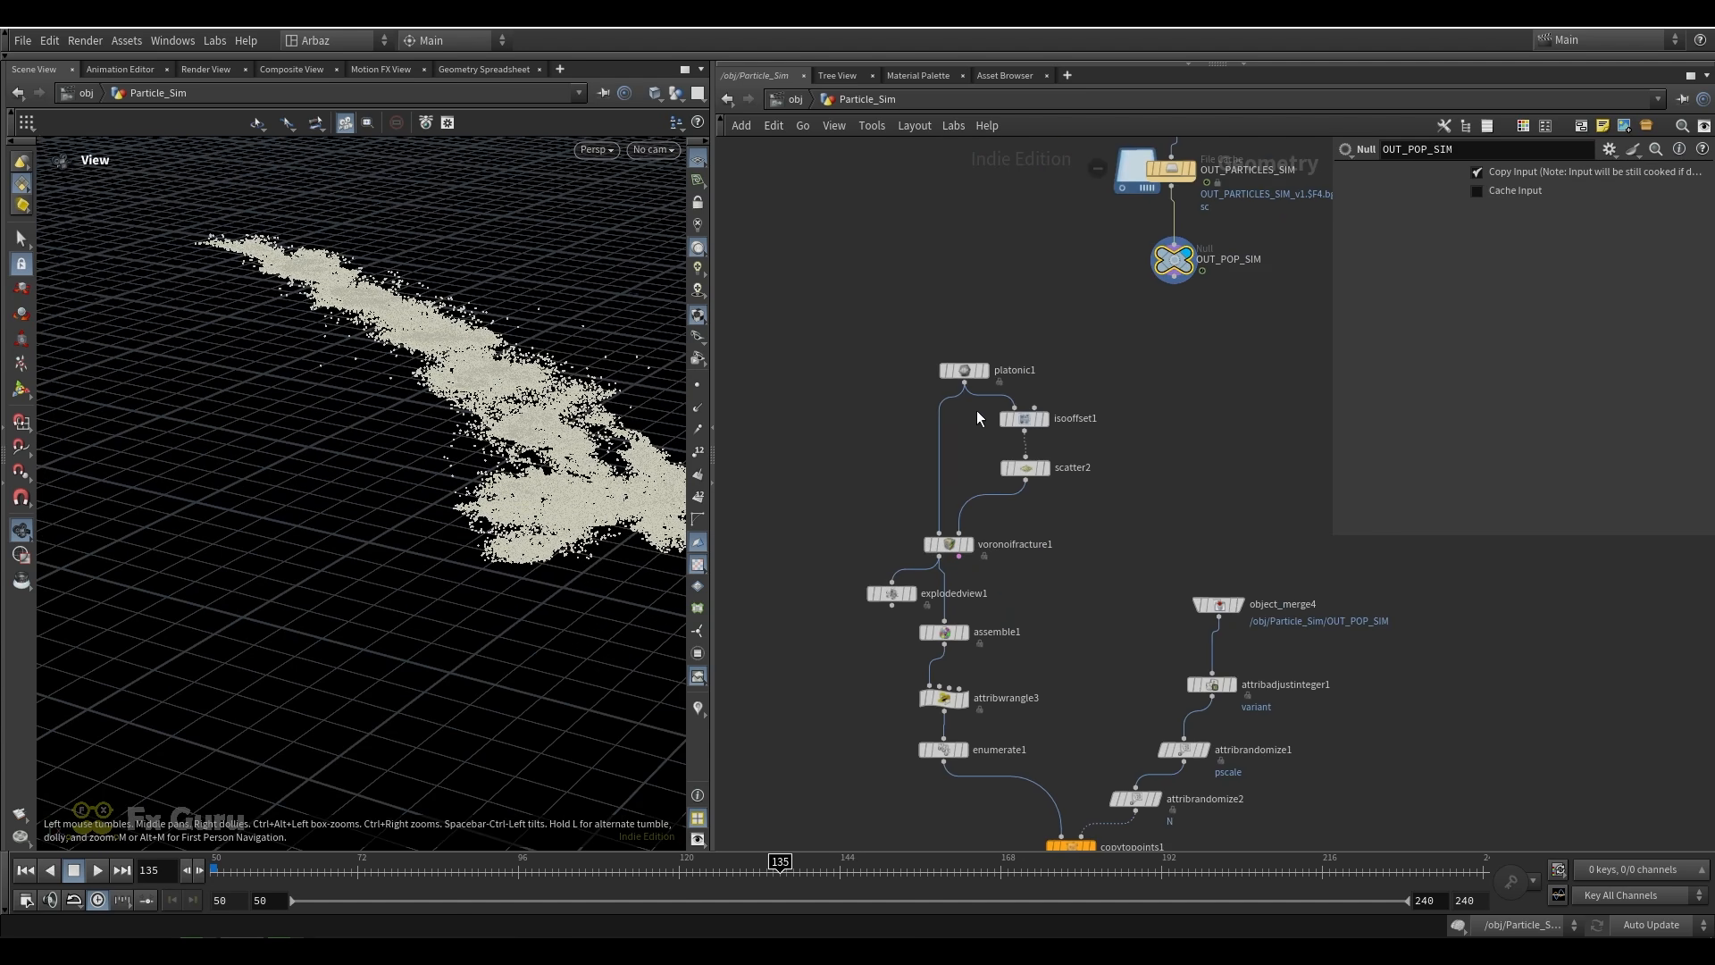
pyautogui.click(984, 370)
pyautogui.click(965, 370)
pyautogui.moveTo(238, 337); pyautogui.dragTo(291, 284, button='right')
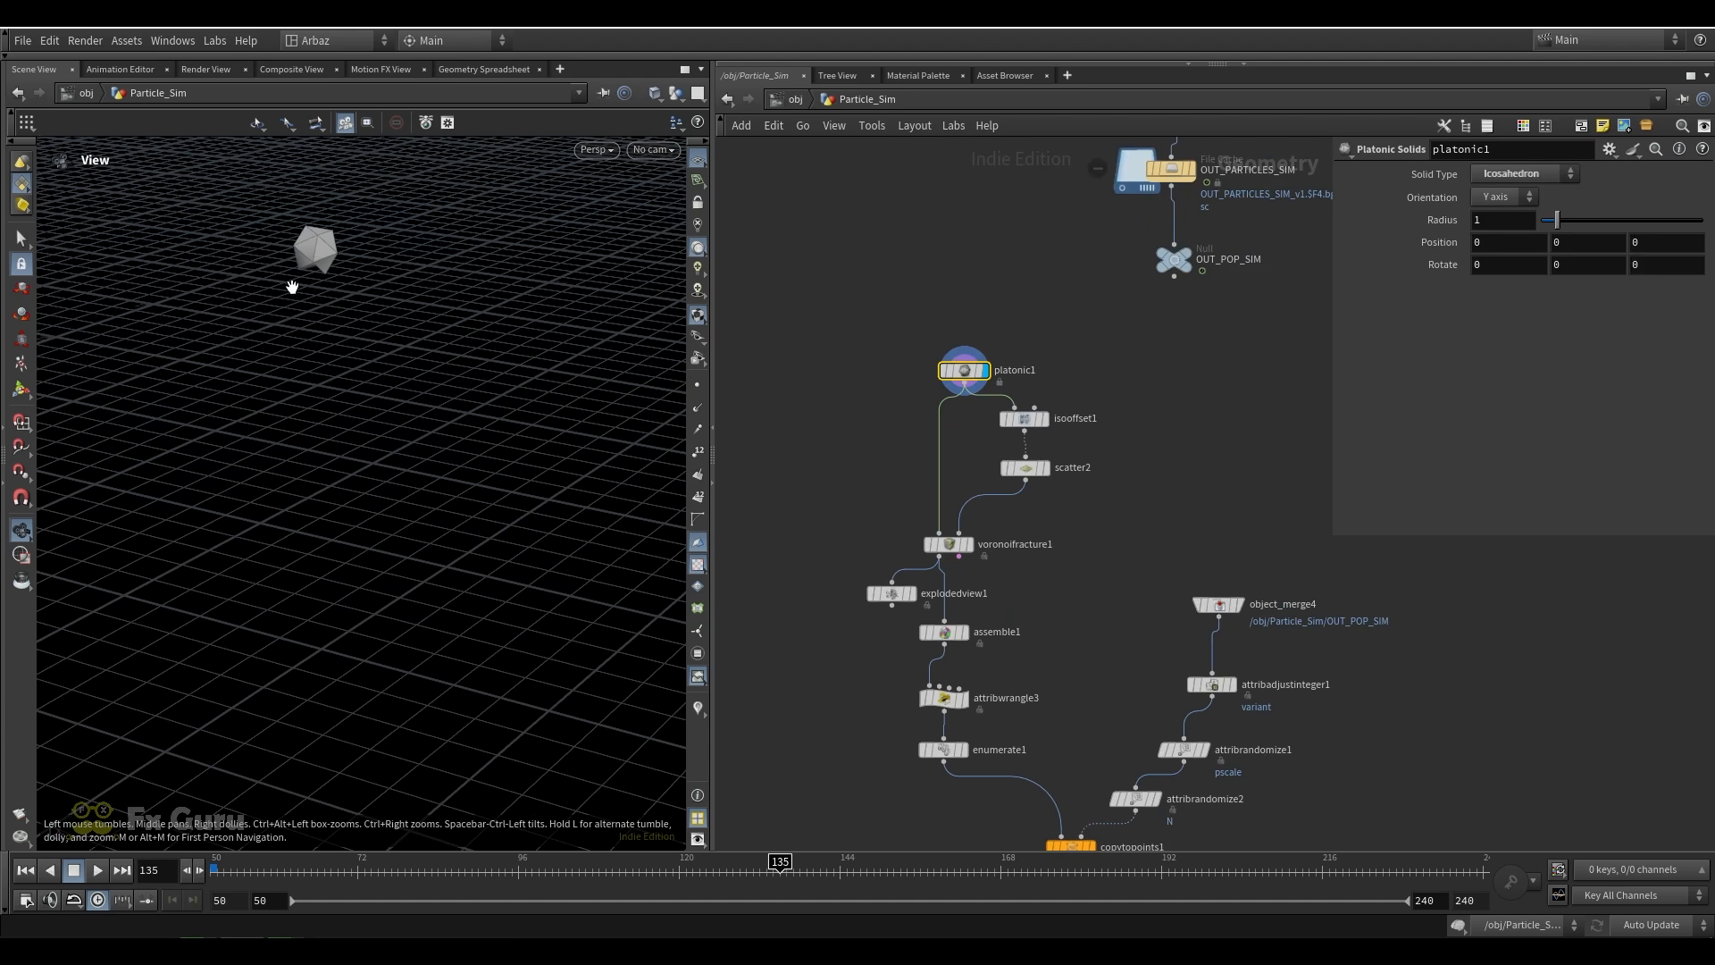
pyautogui.moveTo(291, 283); pyautogui.dragTo(375, 360, button='middle')
pyautogui.moveTo(429, 420); pyautogui.dragTo(936, 506, button='right')
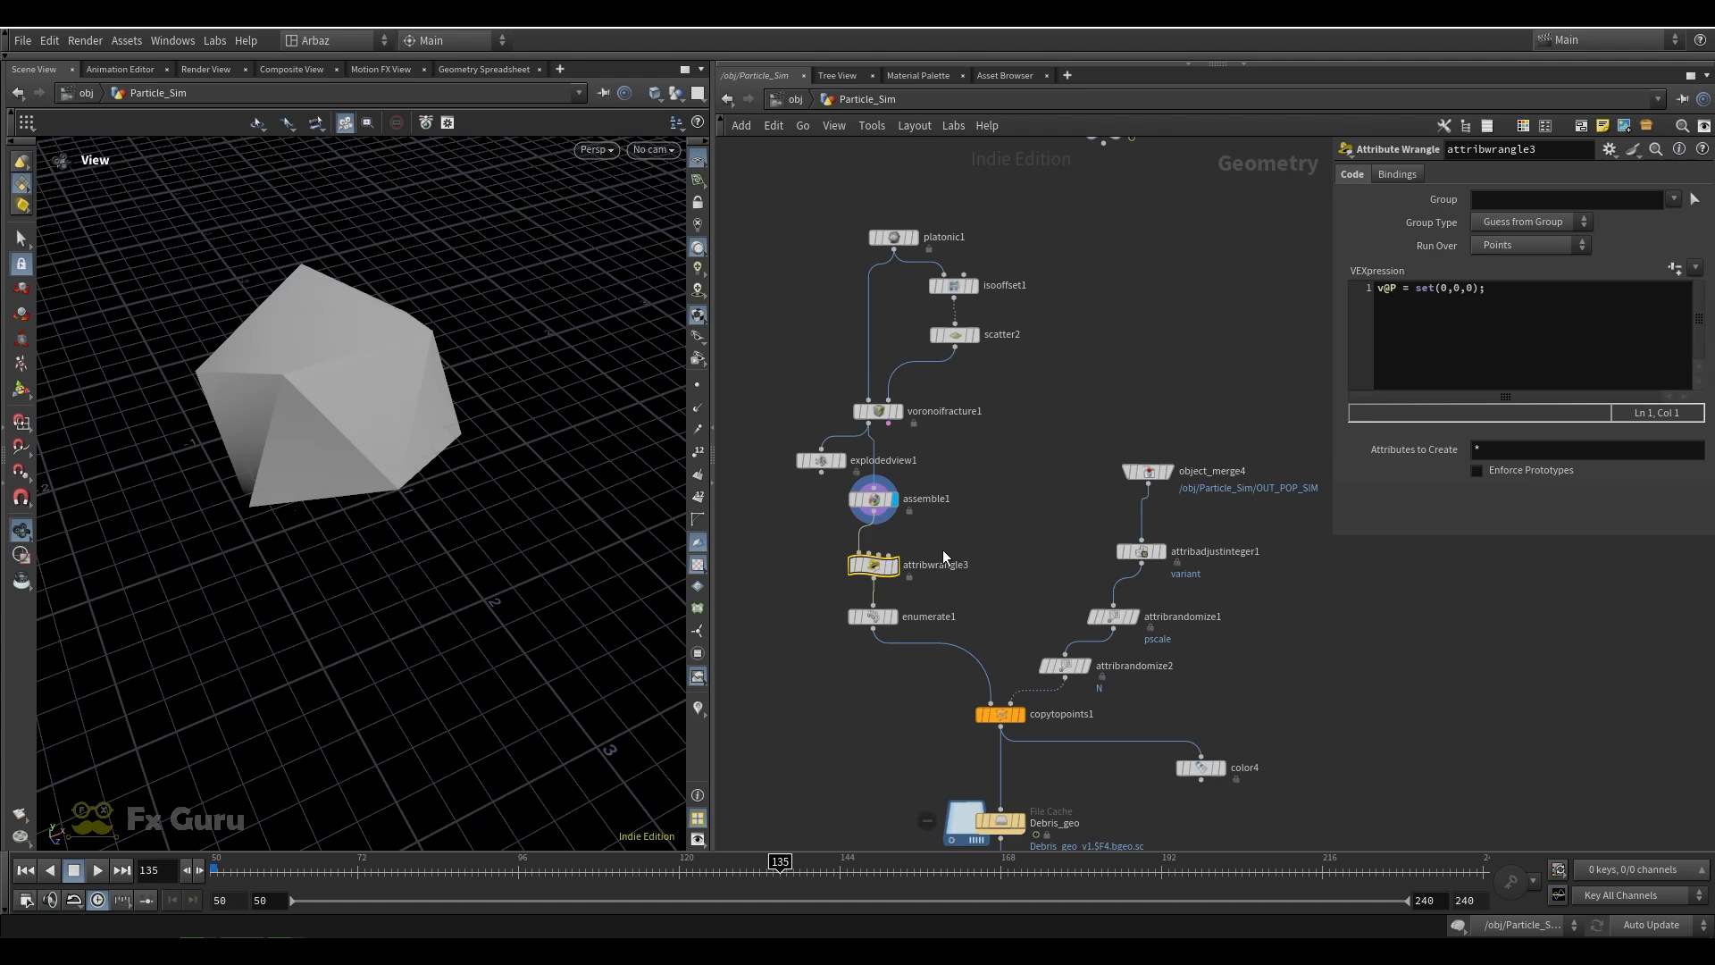
pyautogui.click(897, 566)
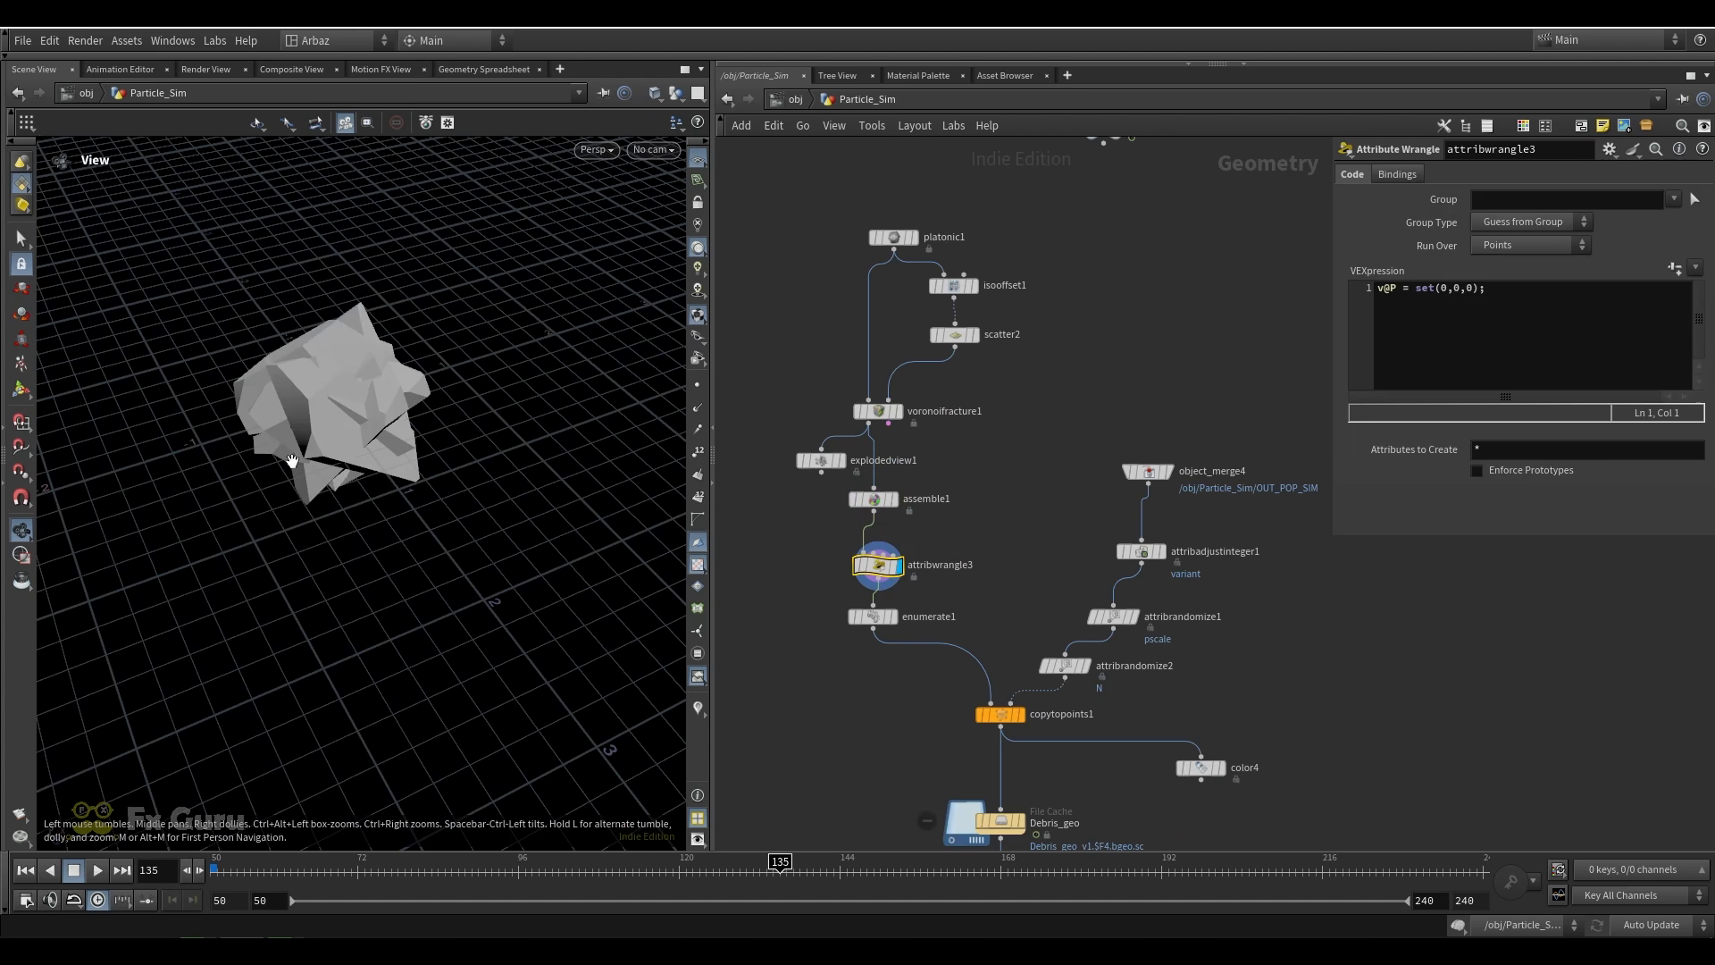
pyautogui.moveTo(291, 461); pyautogui.dragTo(332, 442)
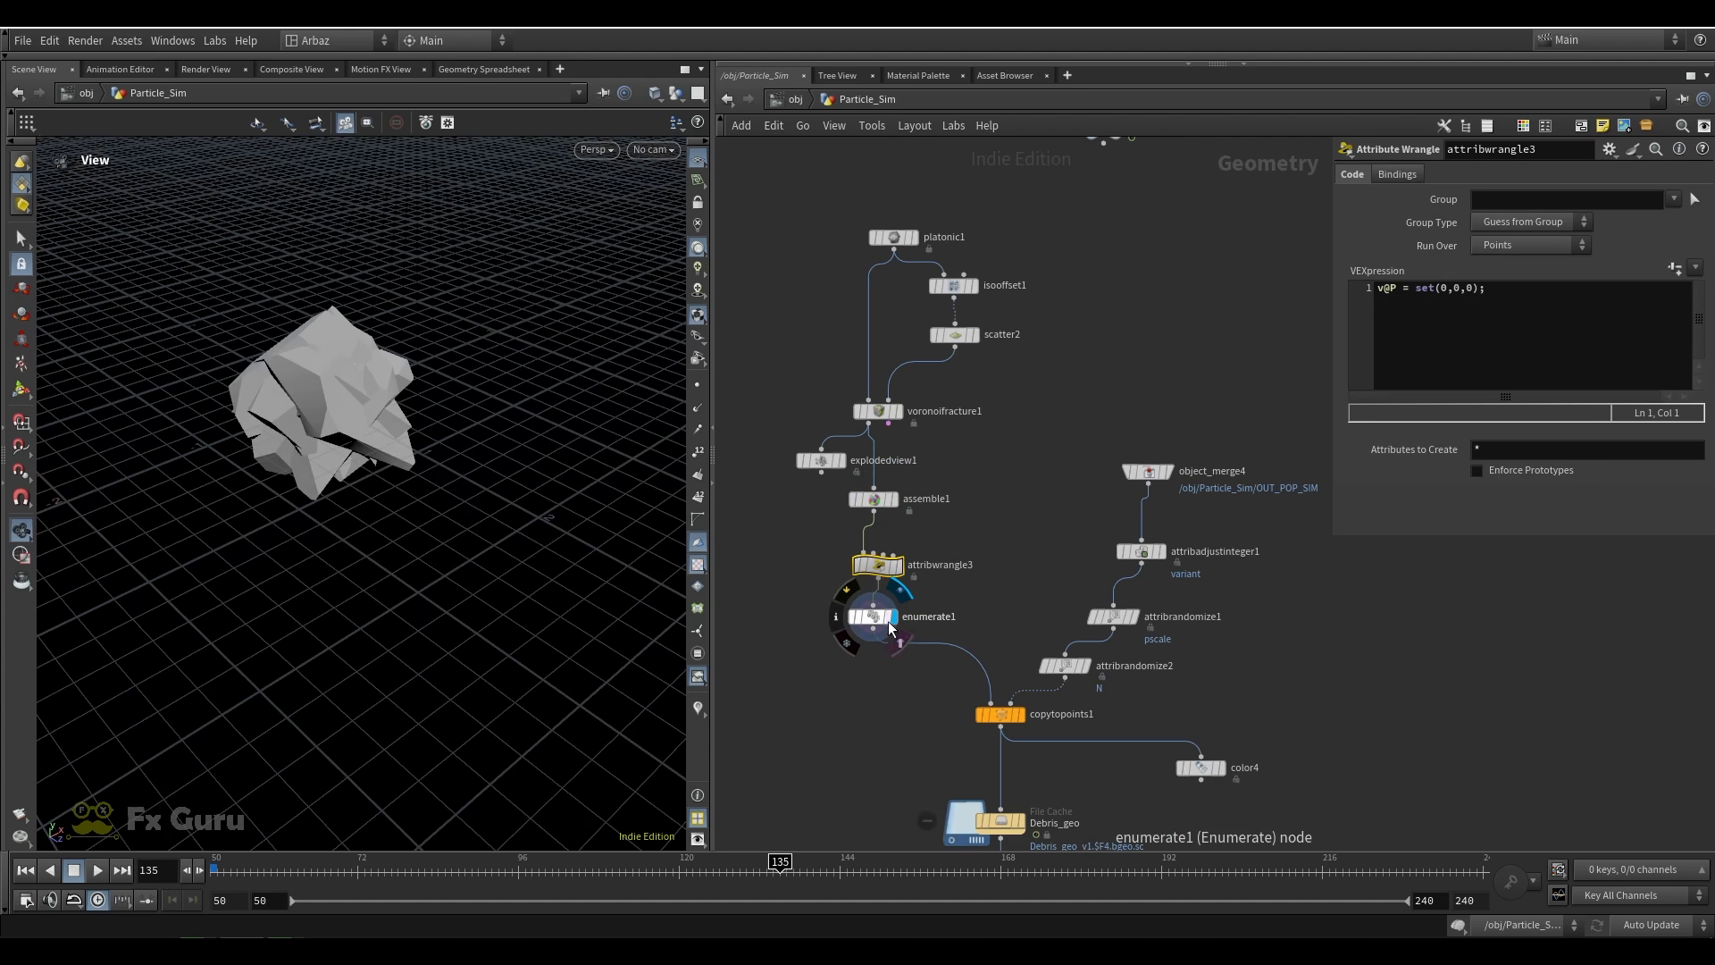
# Display enumerate1 and check the pieces' variant attribute in the Geometry Spreadsheet before returning to the scene view
pyautogui.click(891, 625)
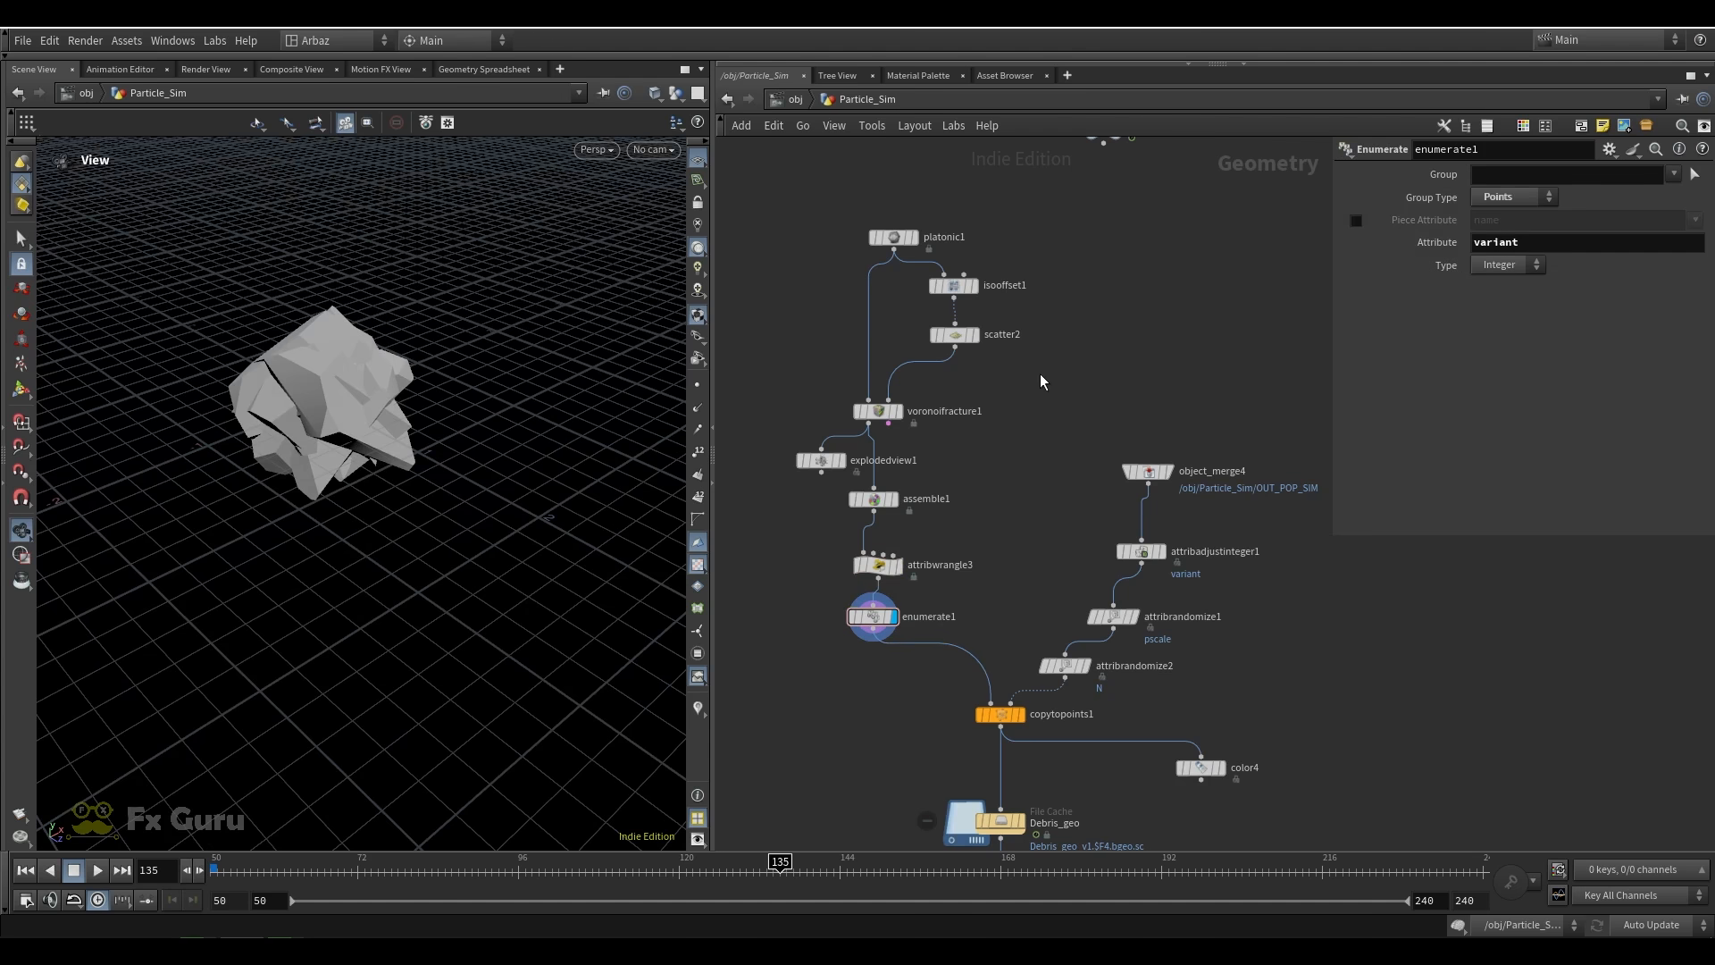
pyautogui.moveTo(984, 612); pyautogui.dragTo(888, 584, button='middle')
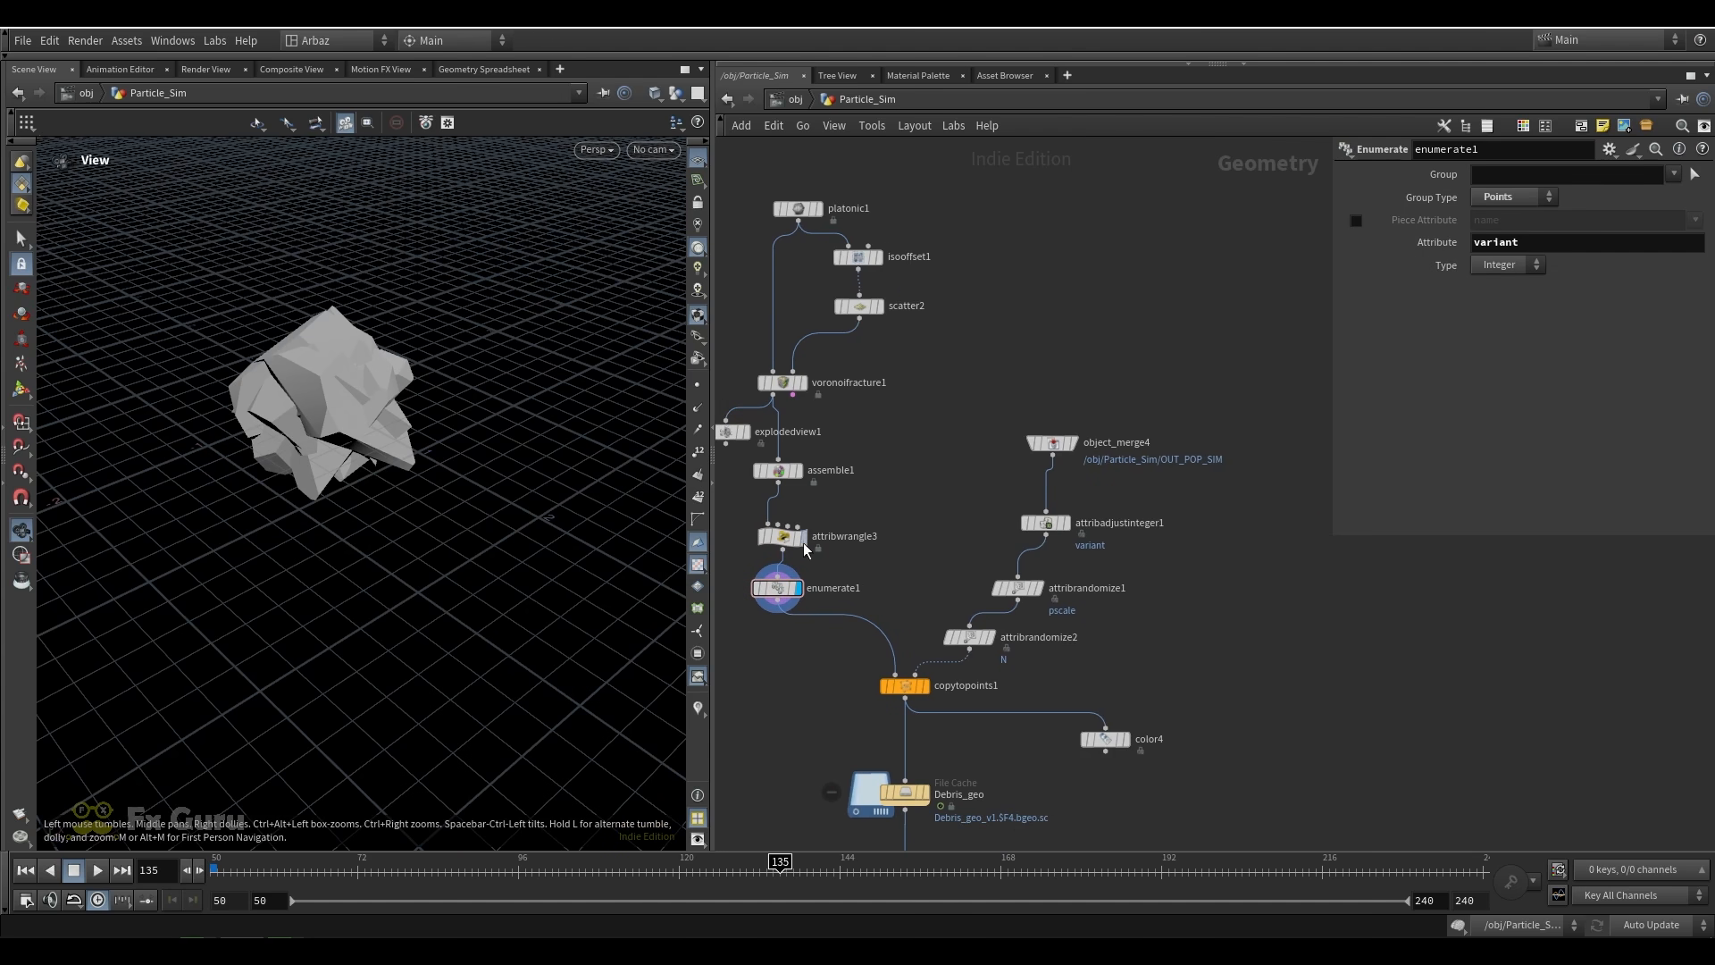
pyautogui.click(483, 71)
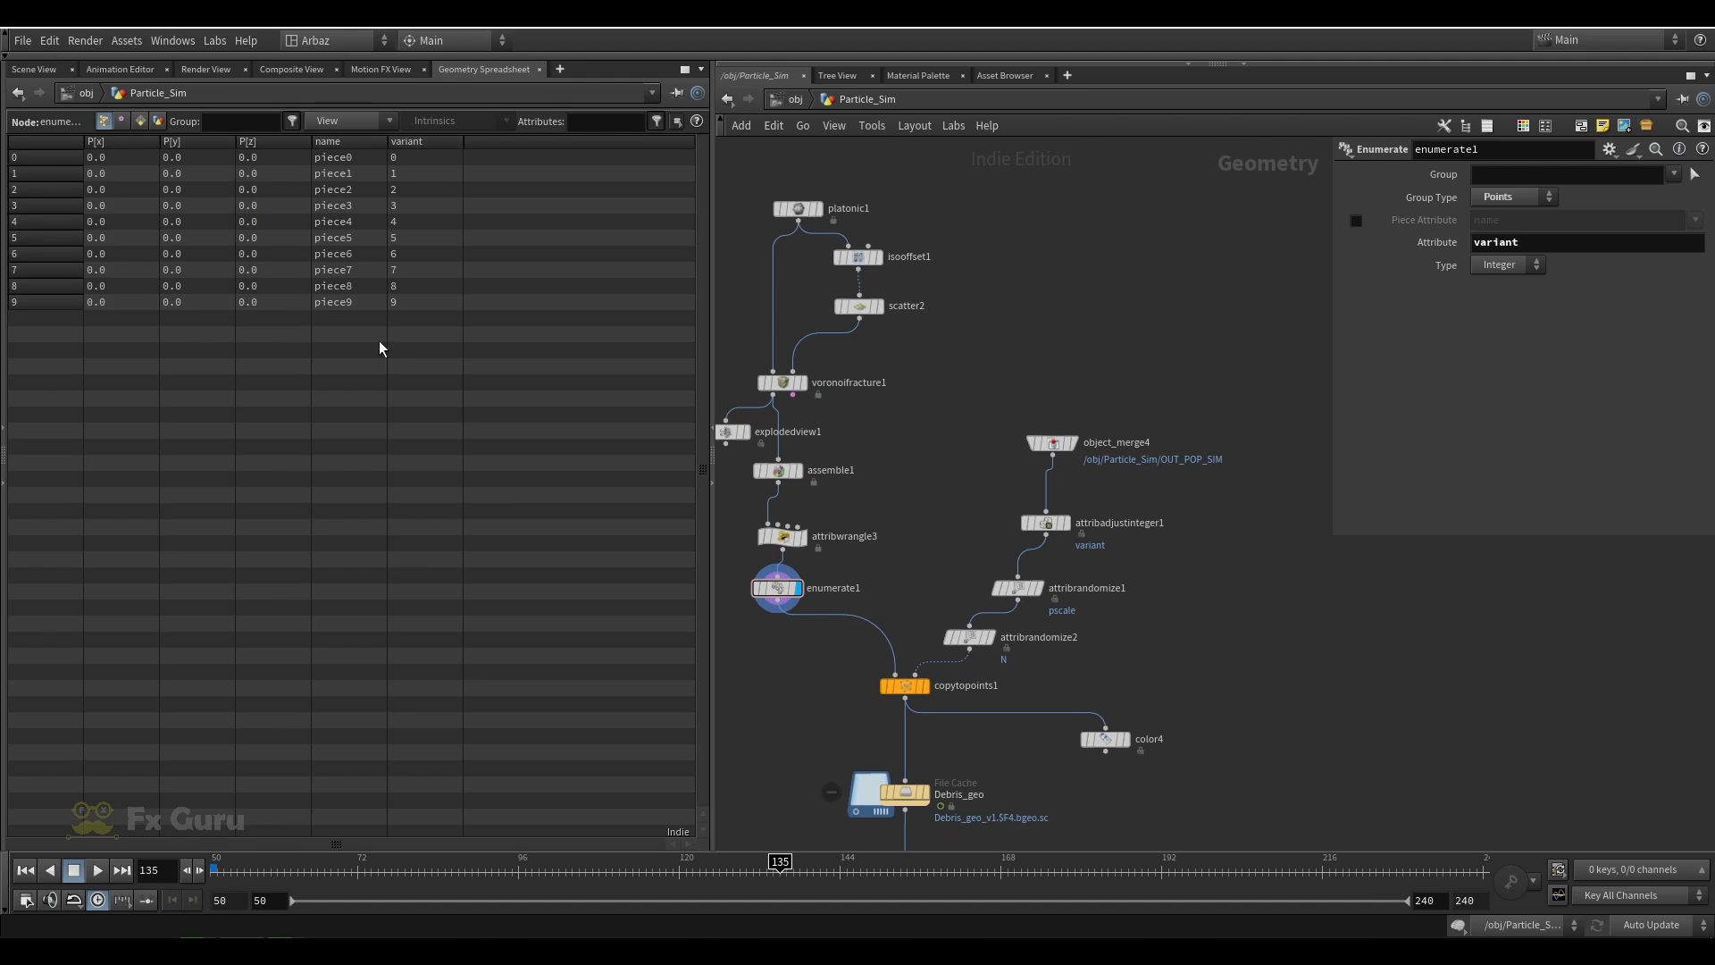
pyautogui.click(34, 69)
pyautogui.moveTo(907, 511); pyautogui.dragTo(1018, 523, button='middle')
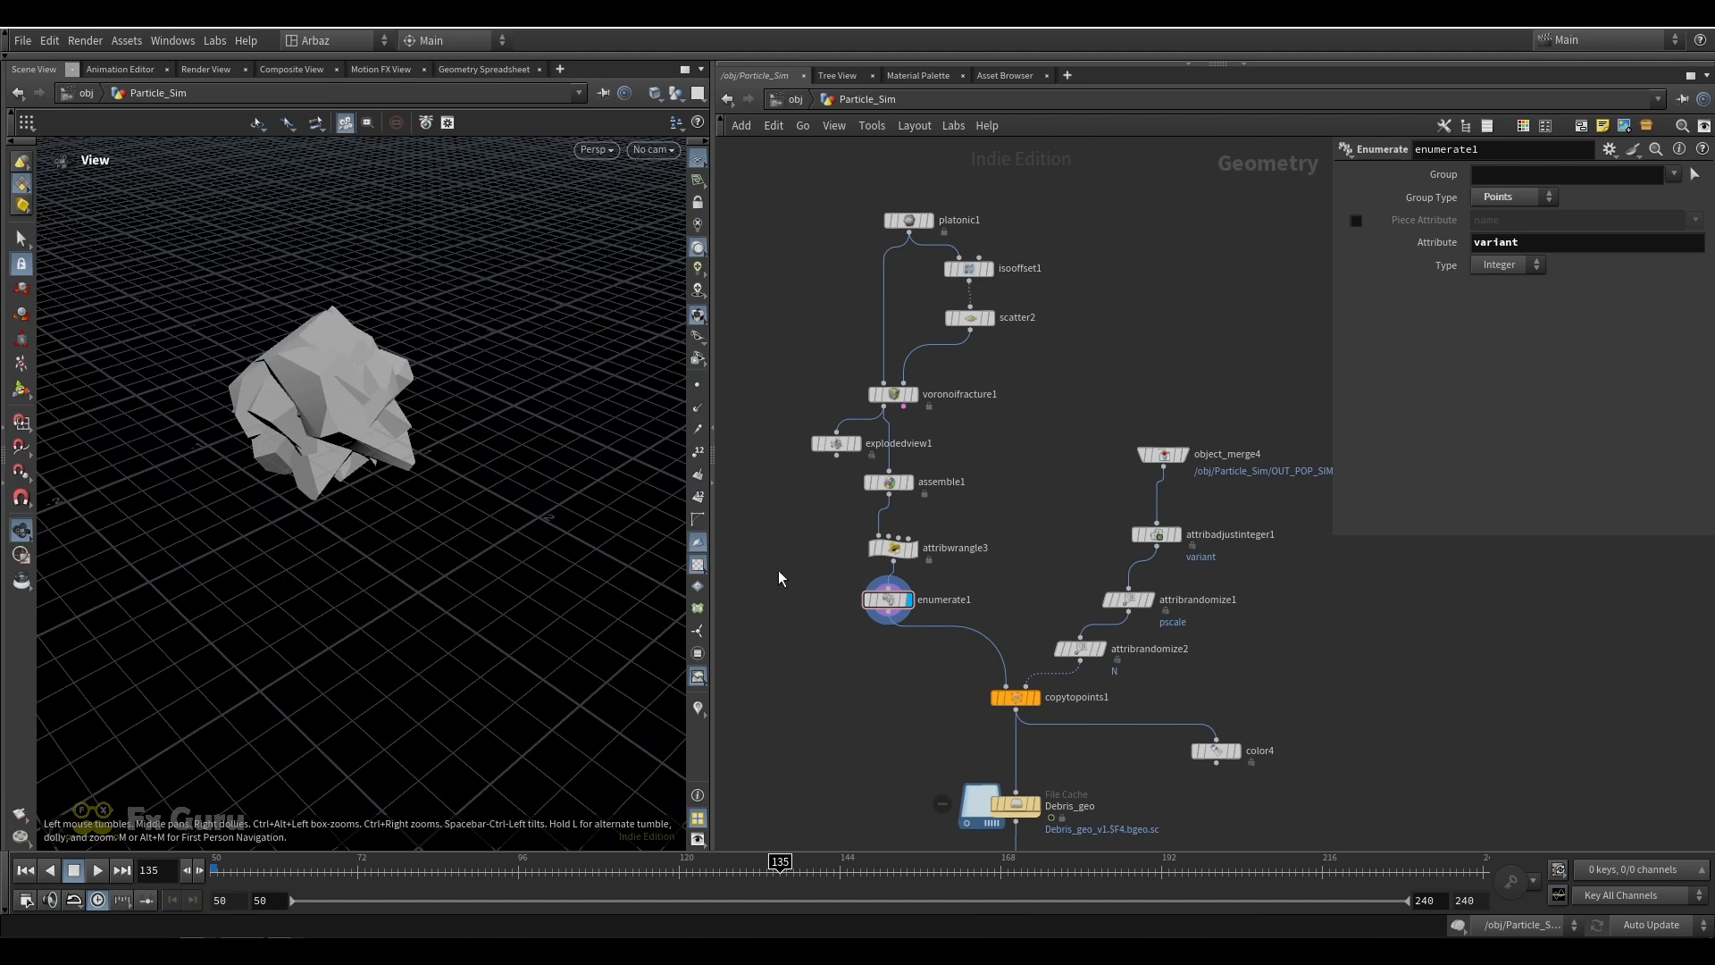
# Display object_merge4 and examine the merged particles from OUT_POP_SIM
pyautogui.moveTo(896, 686); pyautogui.dragTo(842, 566, button='middle')
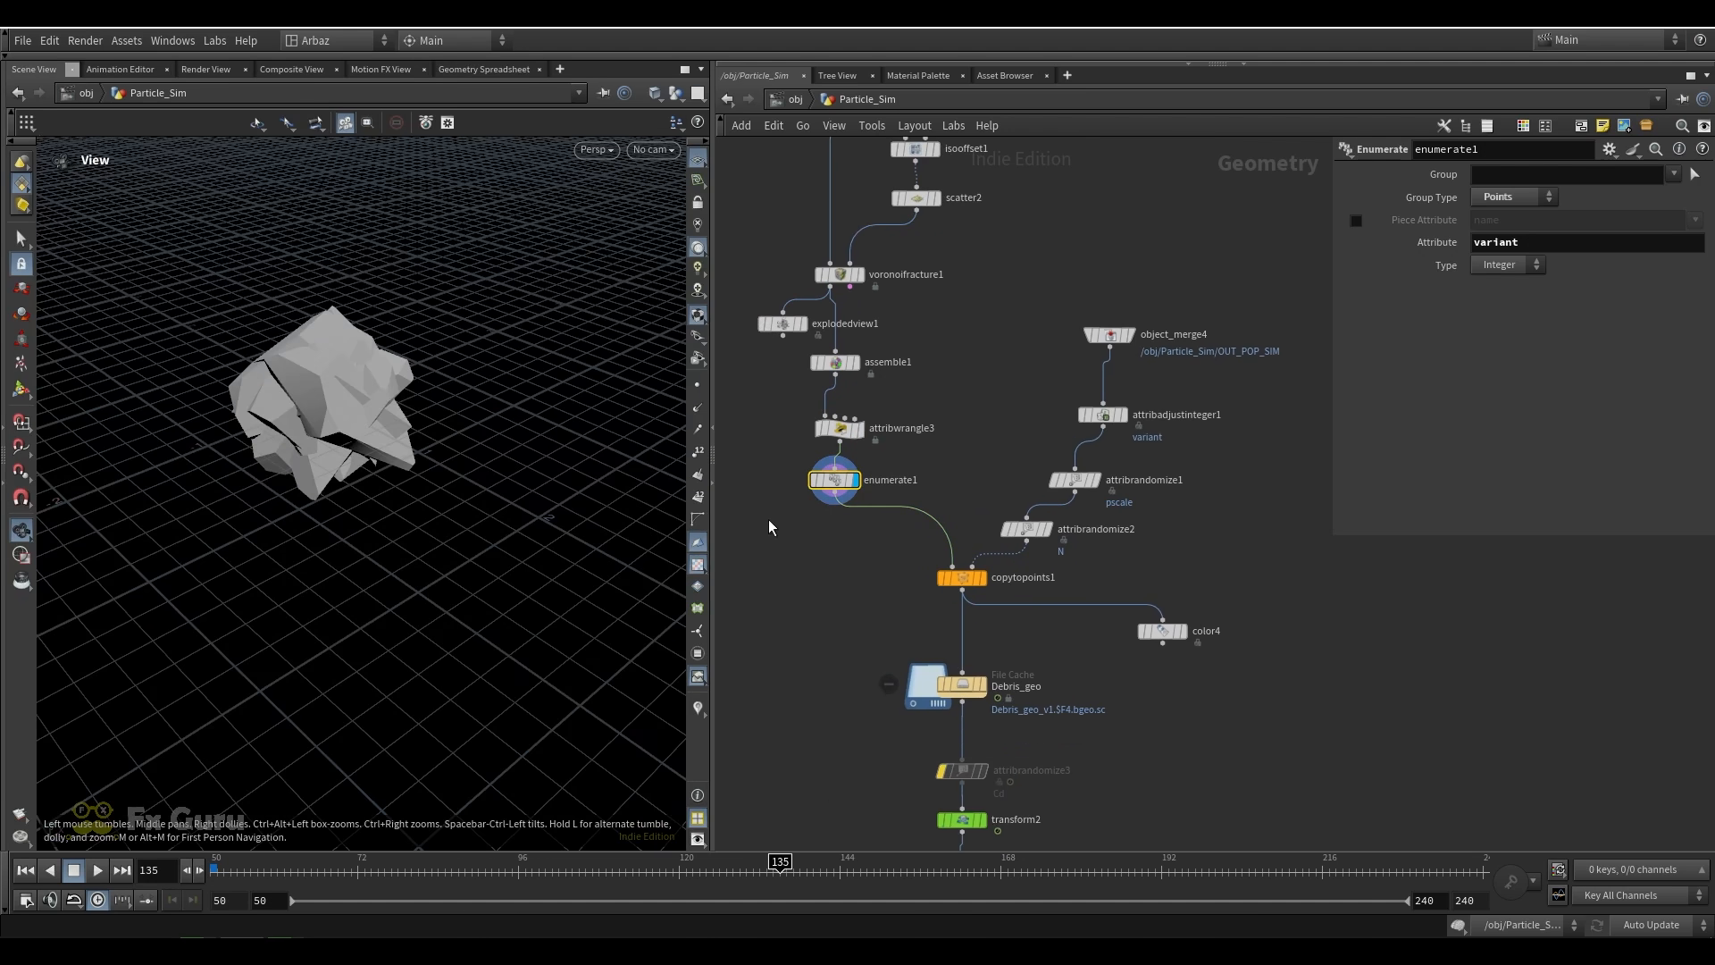
pyautogui.click(1131, 336)
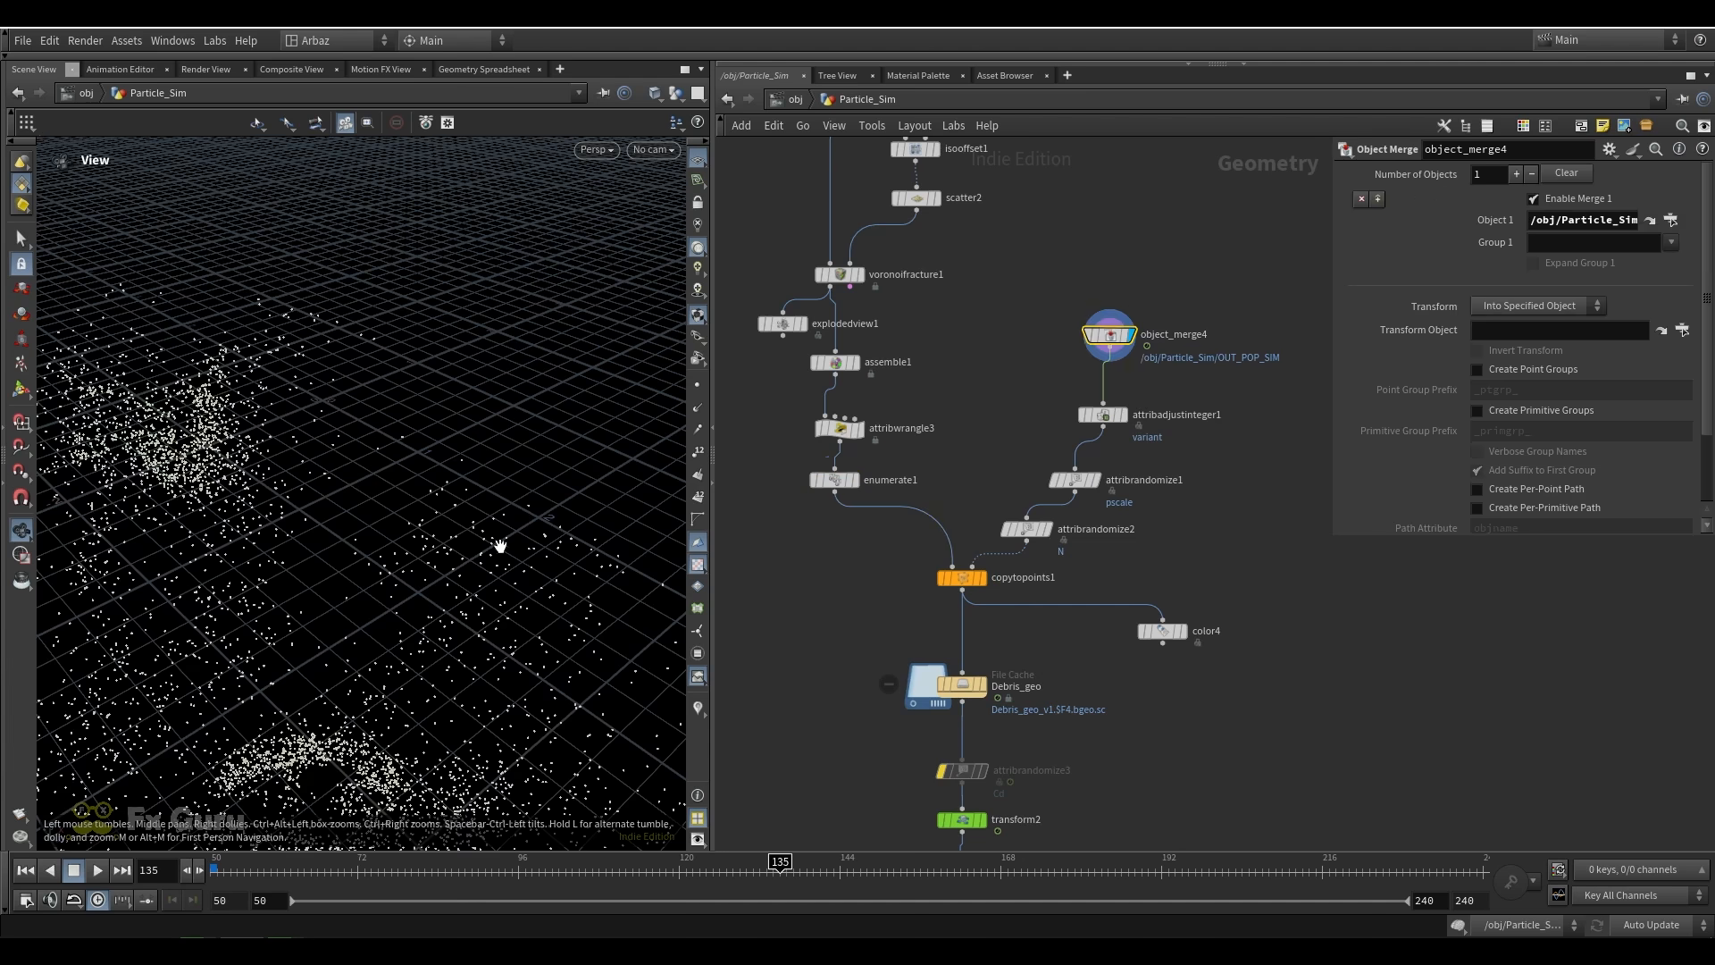
pyautogui.moveTo(498, 544); pyautogui.dragTo(460, 585)
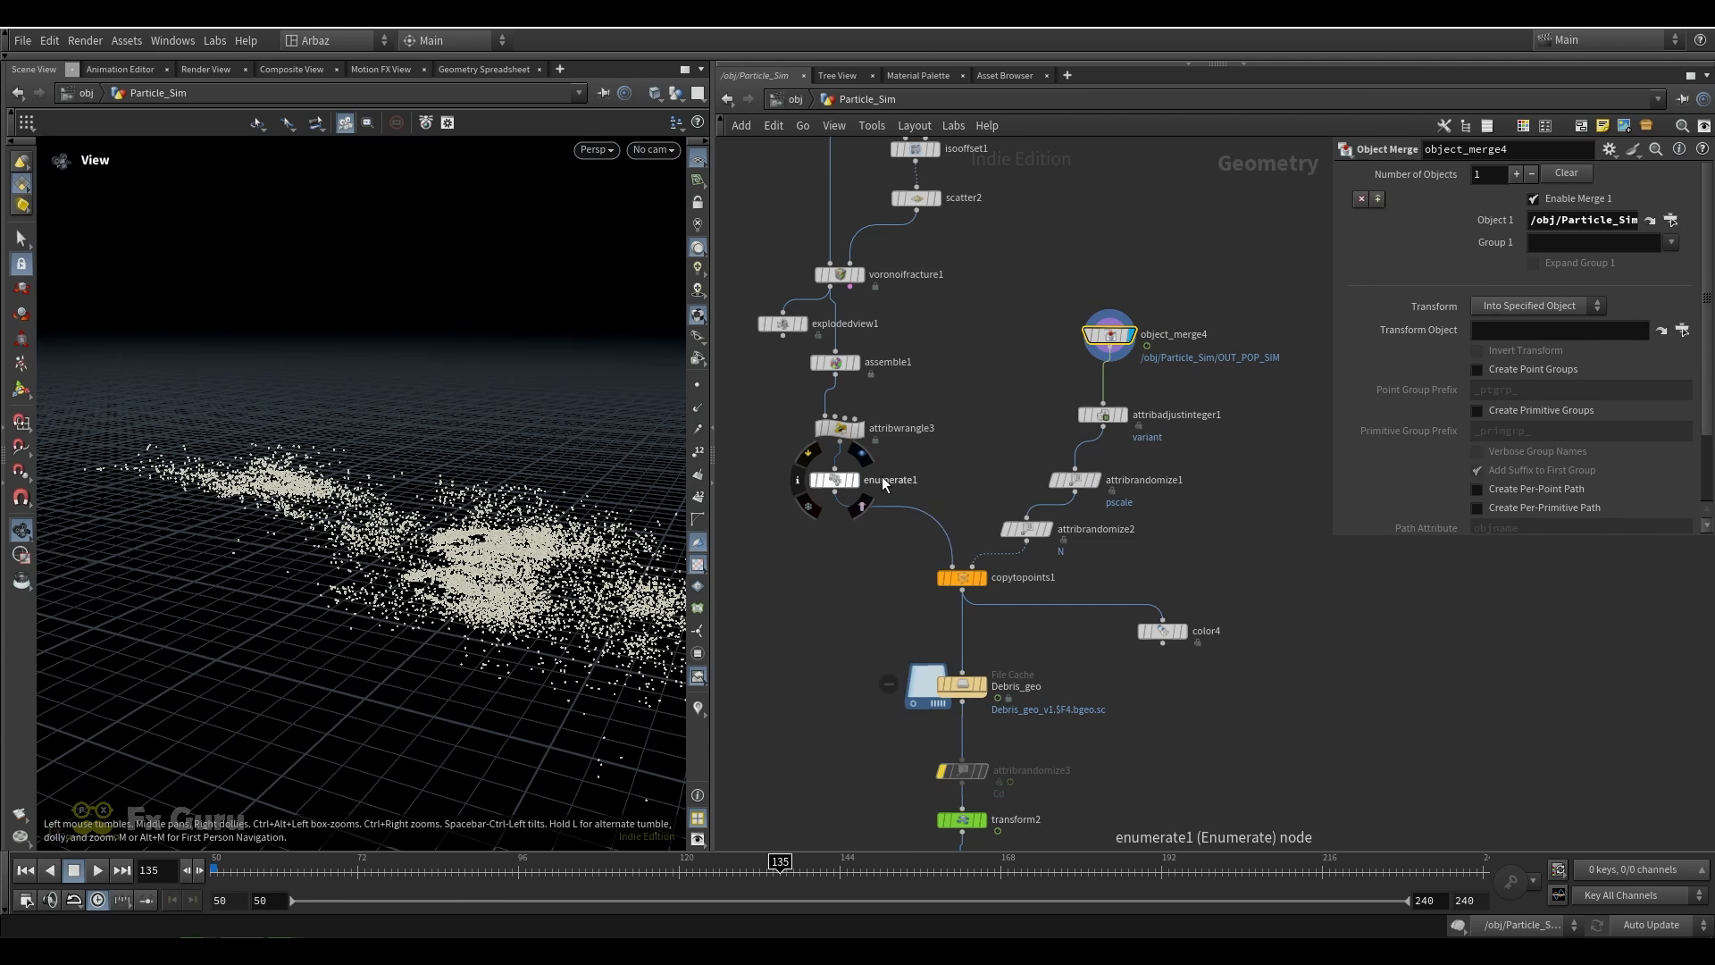
# Compare the variant attribute settings of enumerate1 and attribadjustinteger1, displaying attribadjustinteger1
pyautogui.click(853, 478)
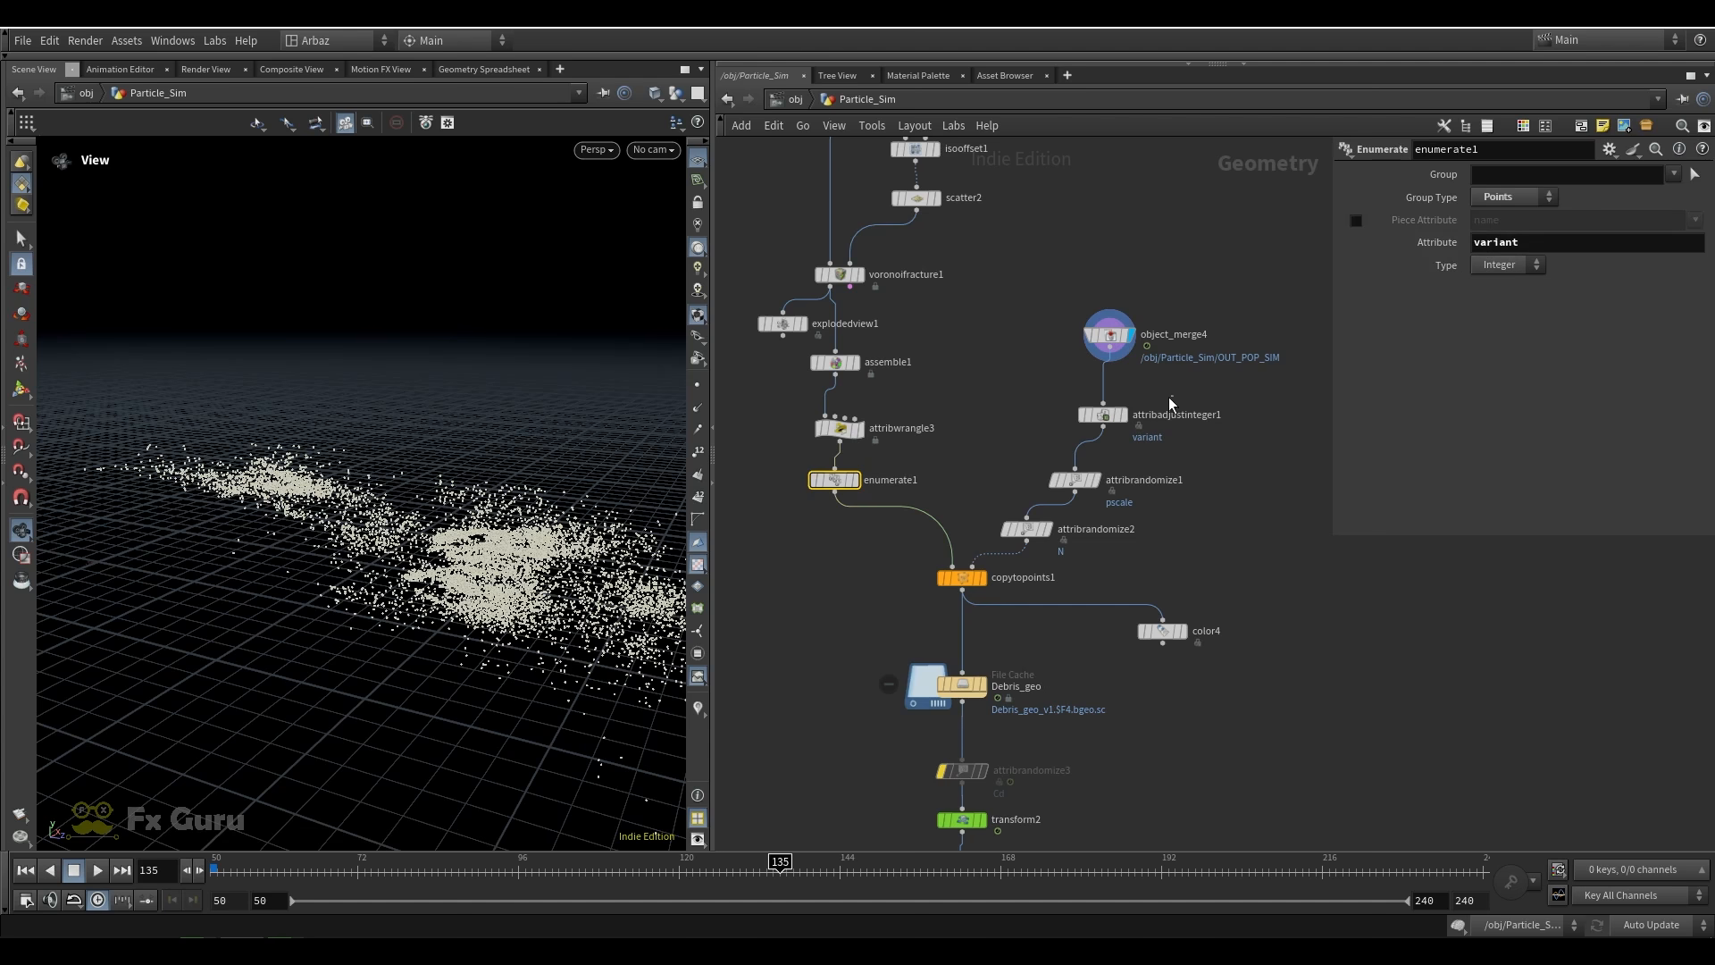
pyautogui.click(1104, 414)
pyautogui.click(1123, 415)
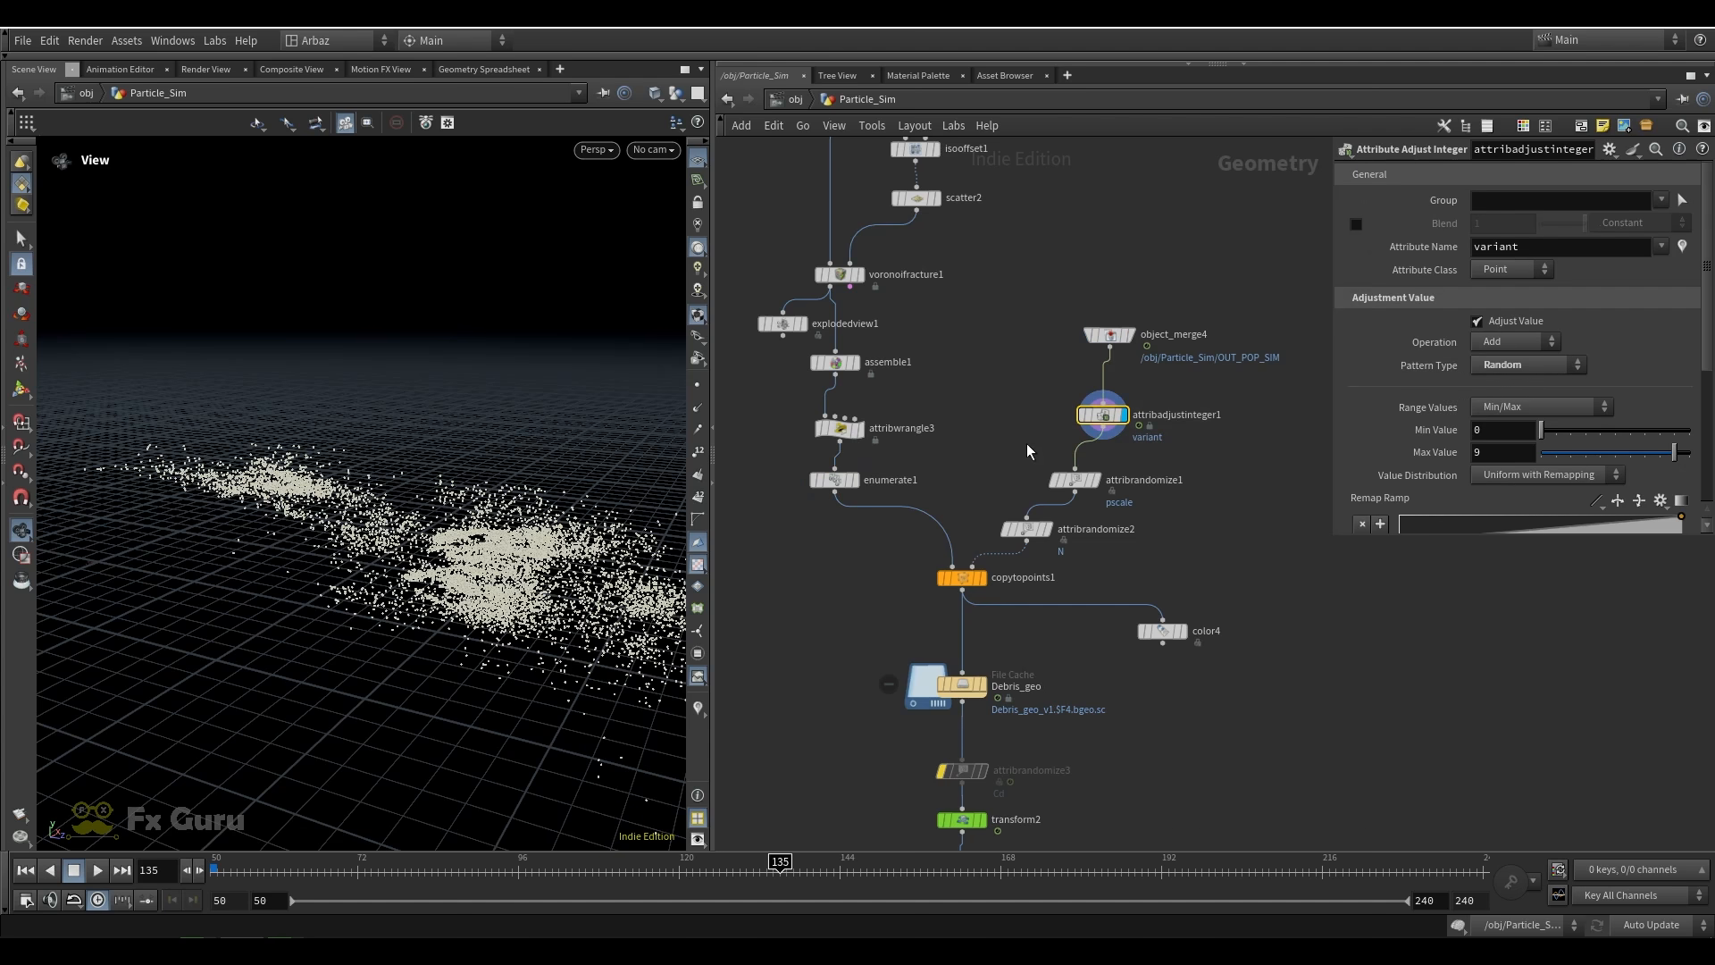
pyautogui.scroll(4, 1134, 451)
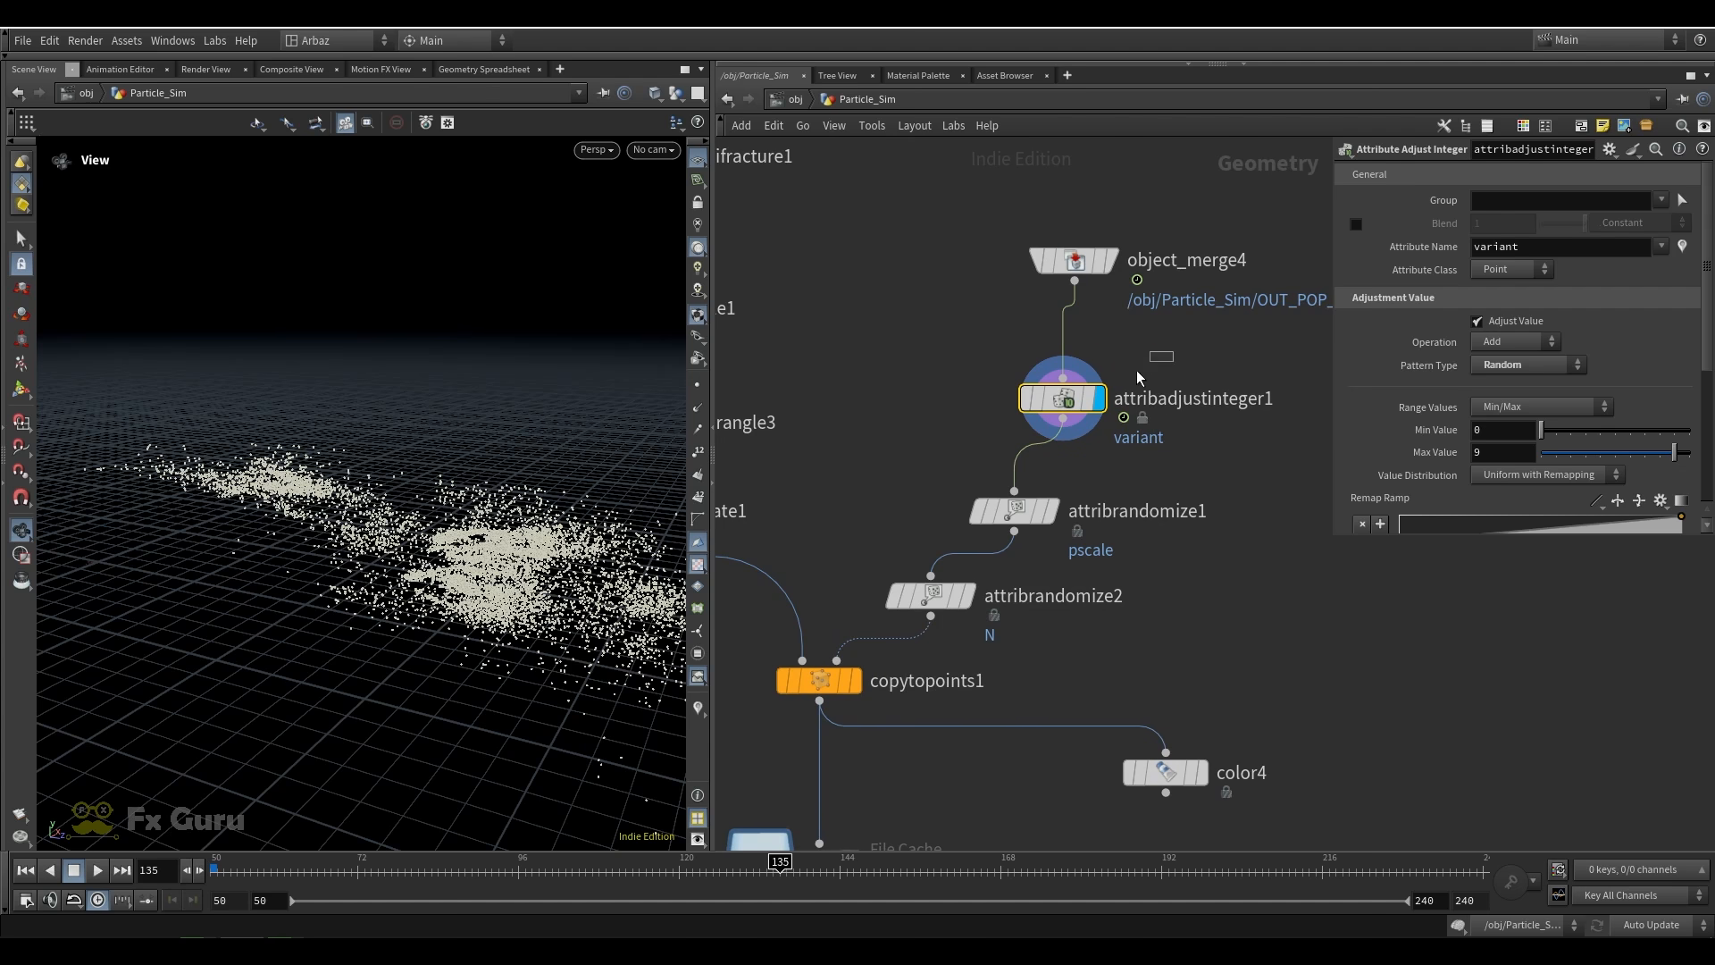
pyautogui.scroll(-3, 1189, 433)
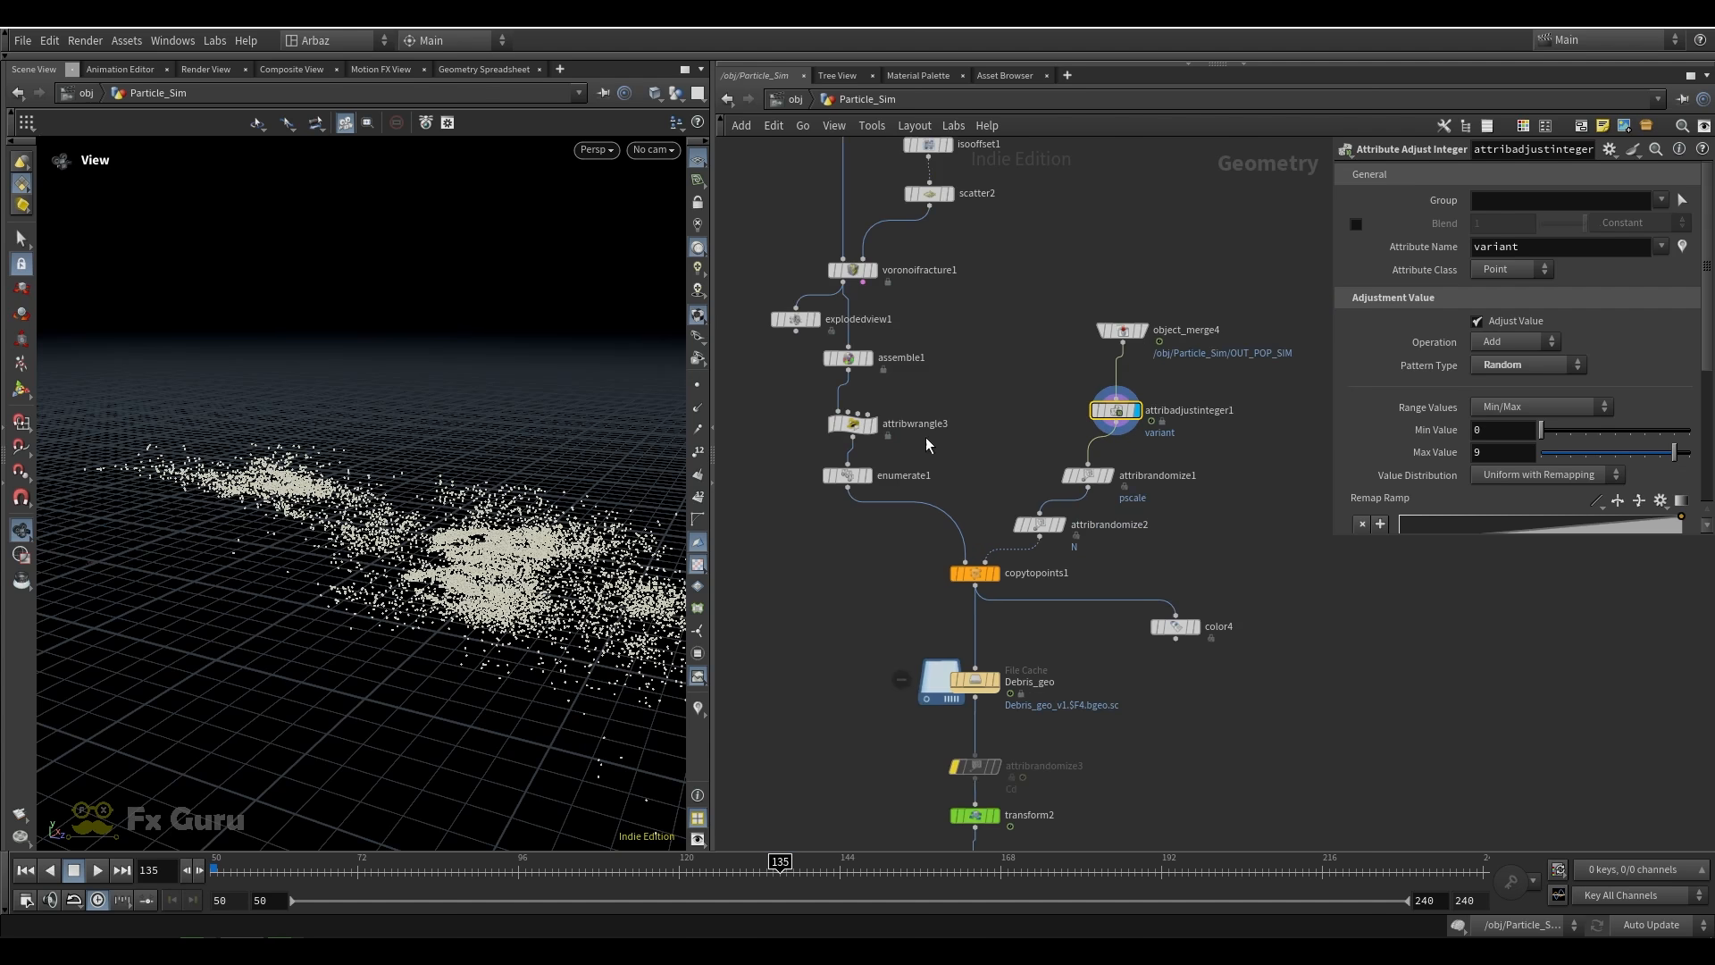
# Inspect attribadjustinteger1's maximum value, pattern type and attribute name
pyautogui.scroll(3, 1154, 424)
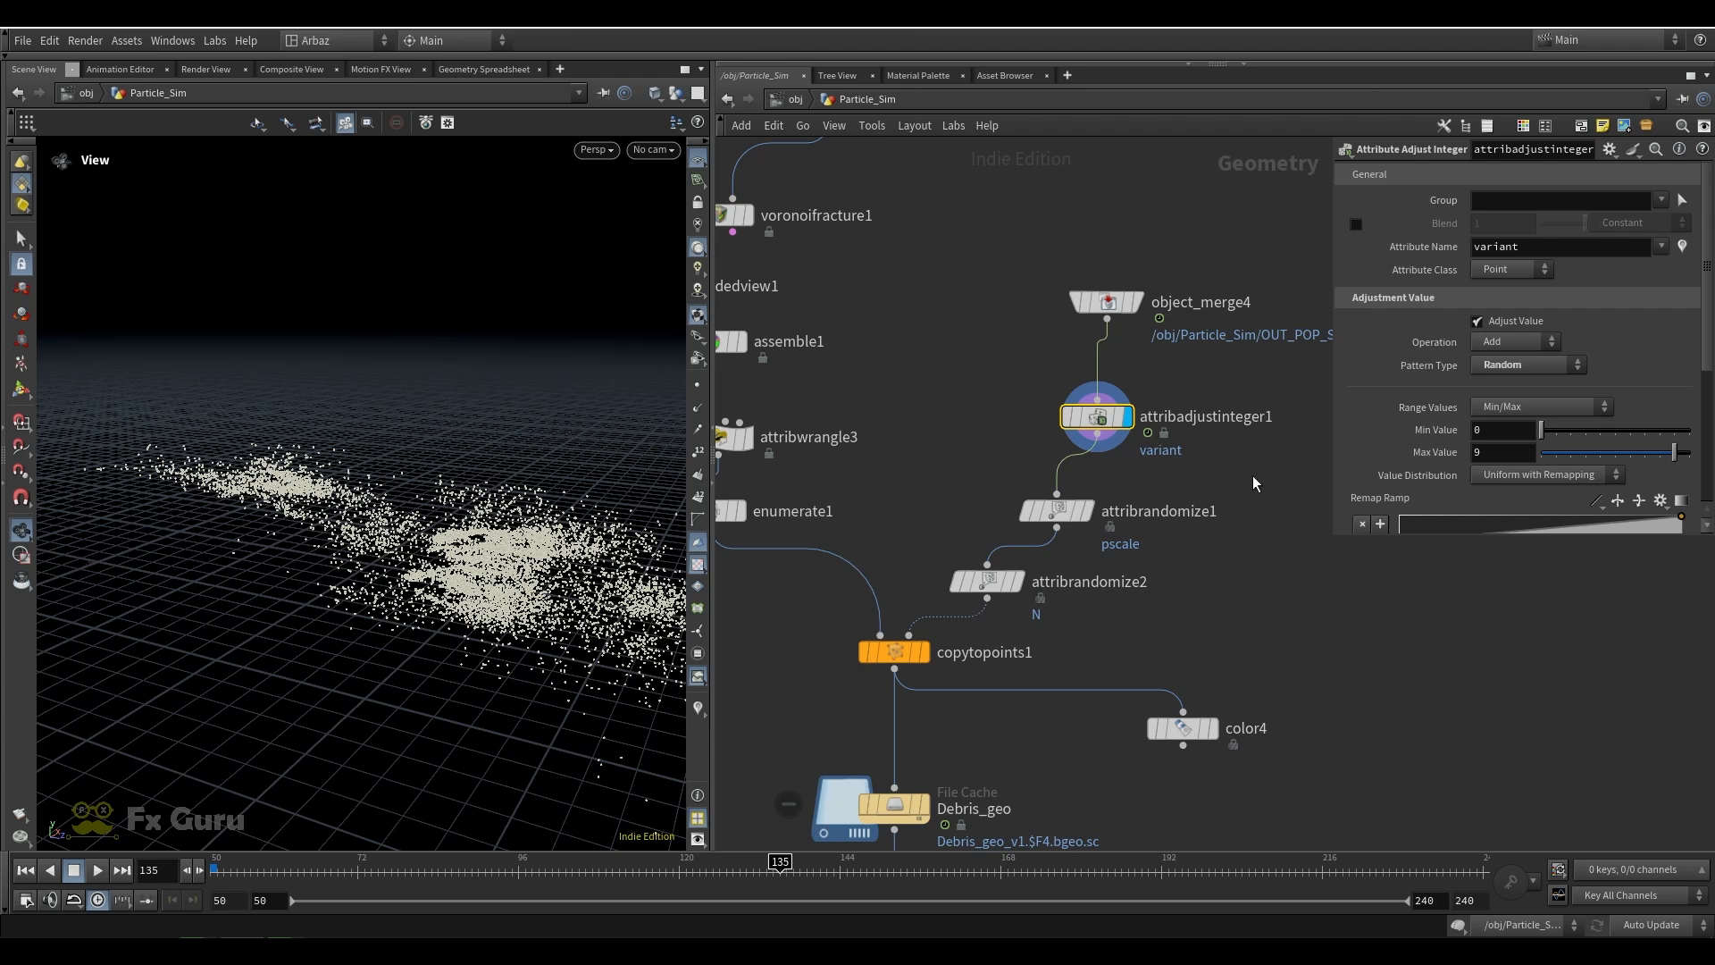
pyautogui.click(1503, 452)
pyautogui.click(1510, 367)
pyautogui.click(1418, 360)
pyautogui.moveTo(1528, 246); pyautogui.dragTo(1436, 244)
# Display attribrandomize1 and attribrandomize2 and inspect their pscale and N randomization settings
pyautogui.scroll(-2, 1179, 506)
pyautogui.moveTo(1178, 546); pyautogui.dragTo(1174, 453, button='middle')
pyautogui.scroll(3, 1129, 415)
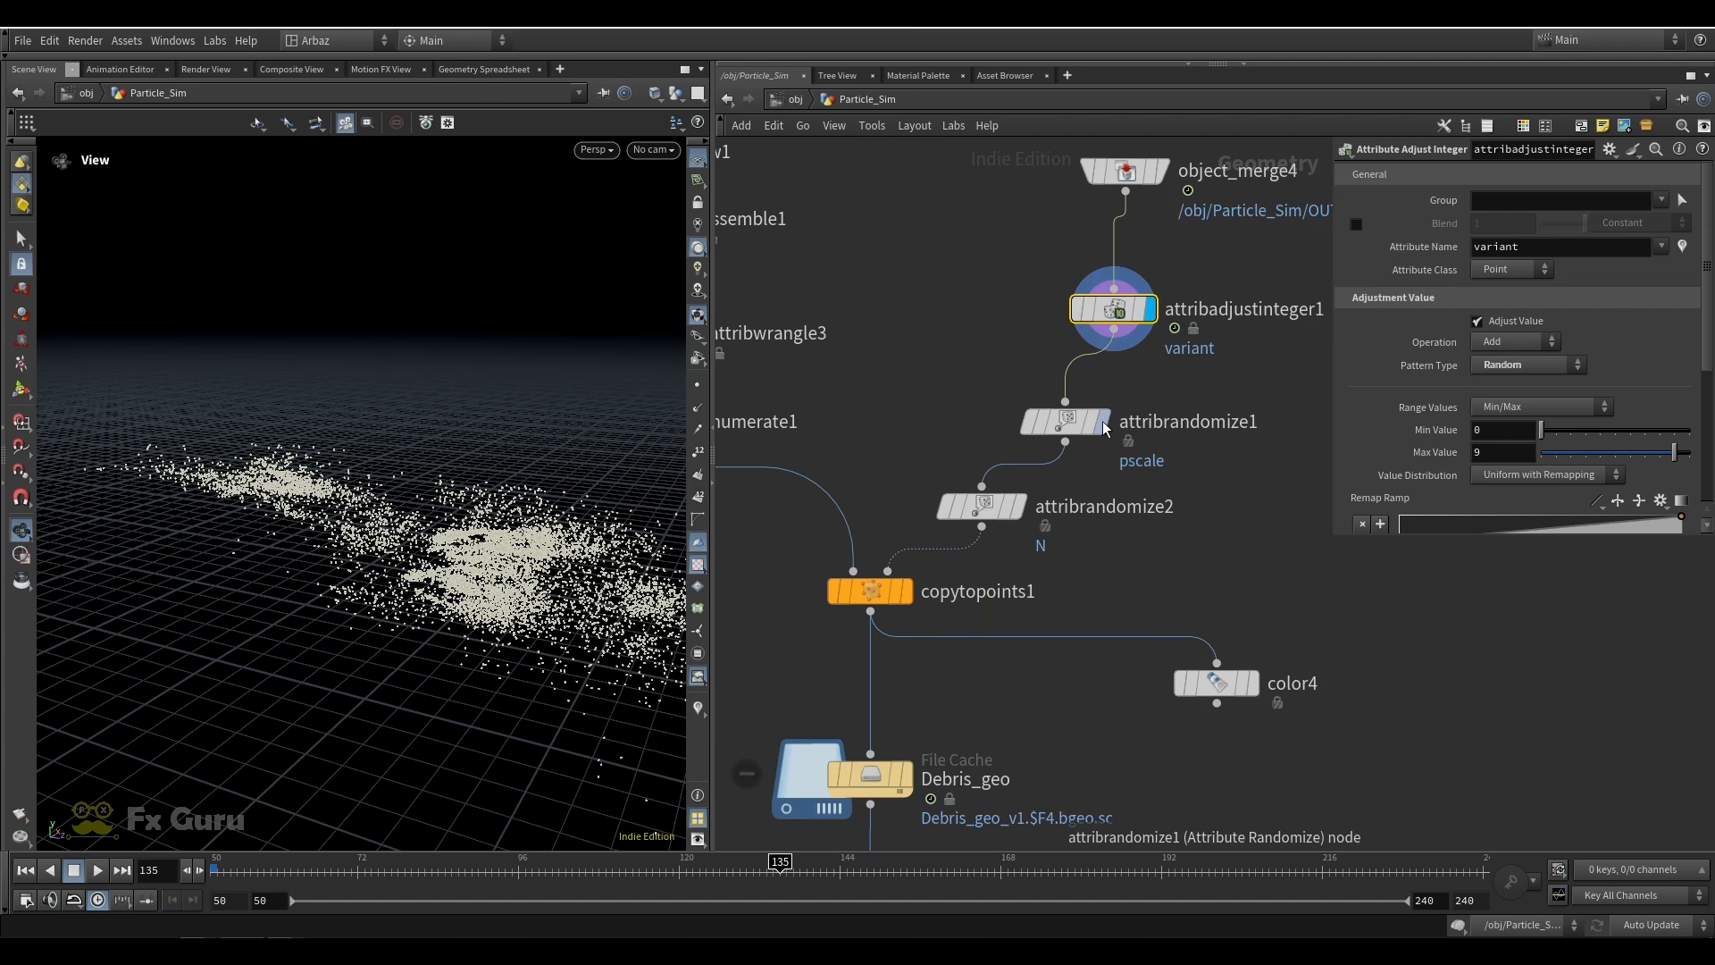
pyautogui.click(1098, 425)
pyautogui.click(987, 506)
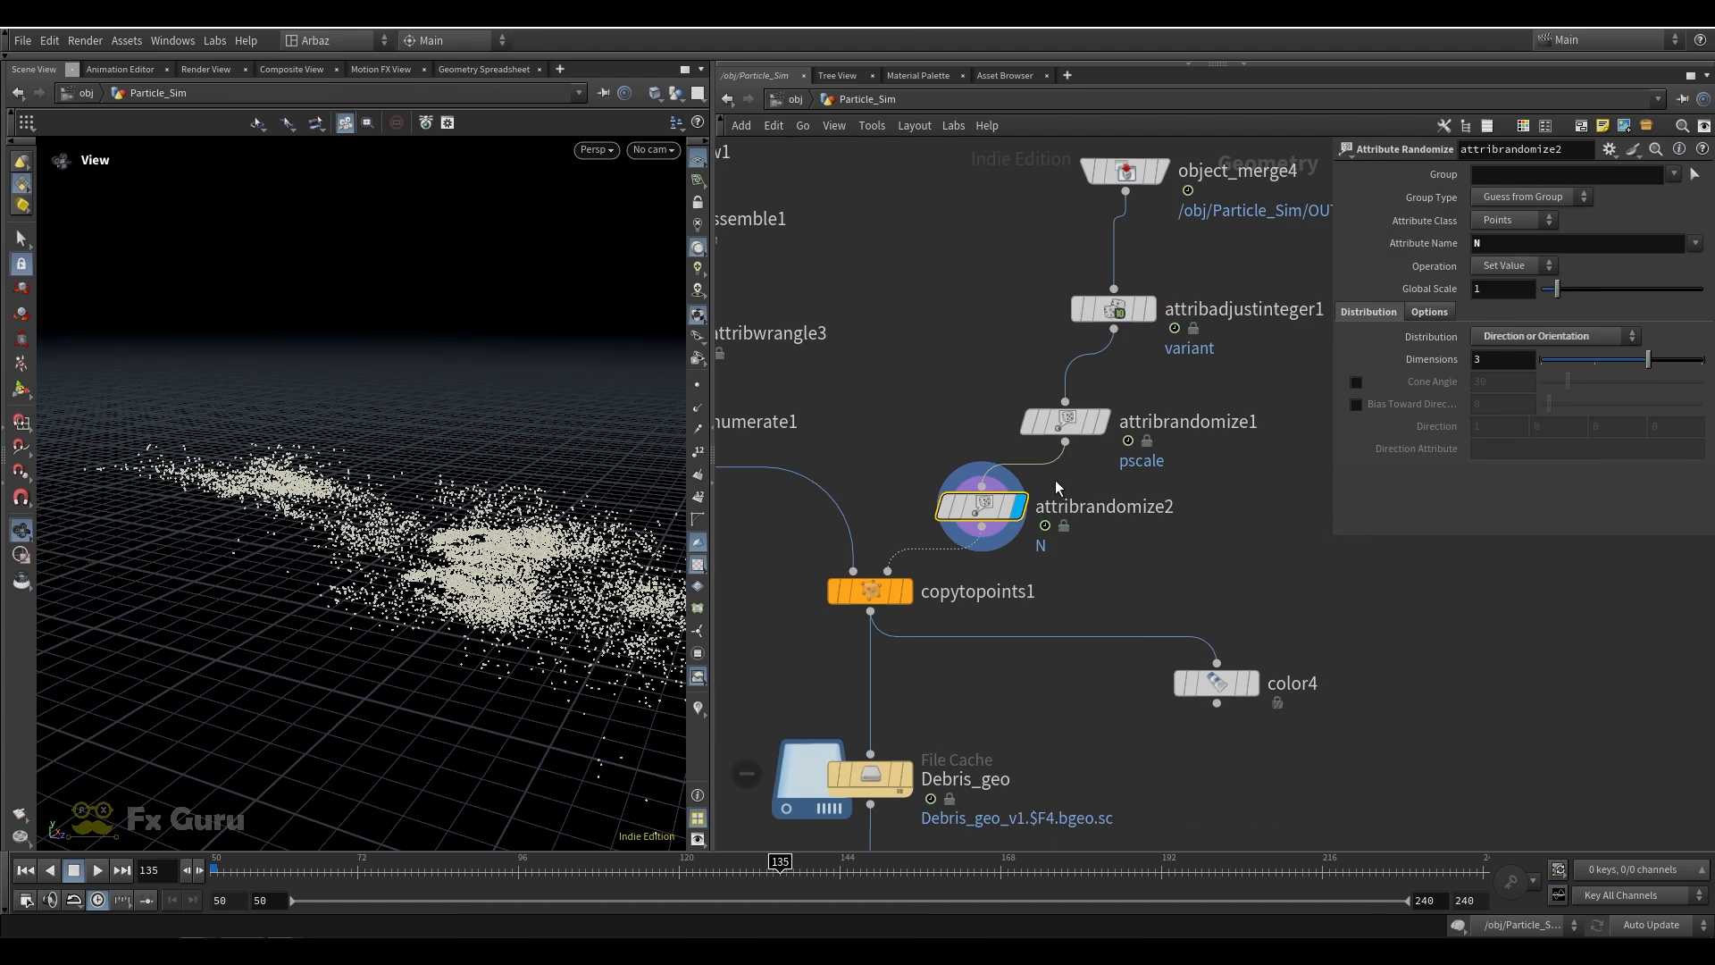
# Display copytopoints1, check its piece attribute, and examine the debris copied onto the particles
pyautogui.click(881, 597)
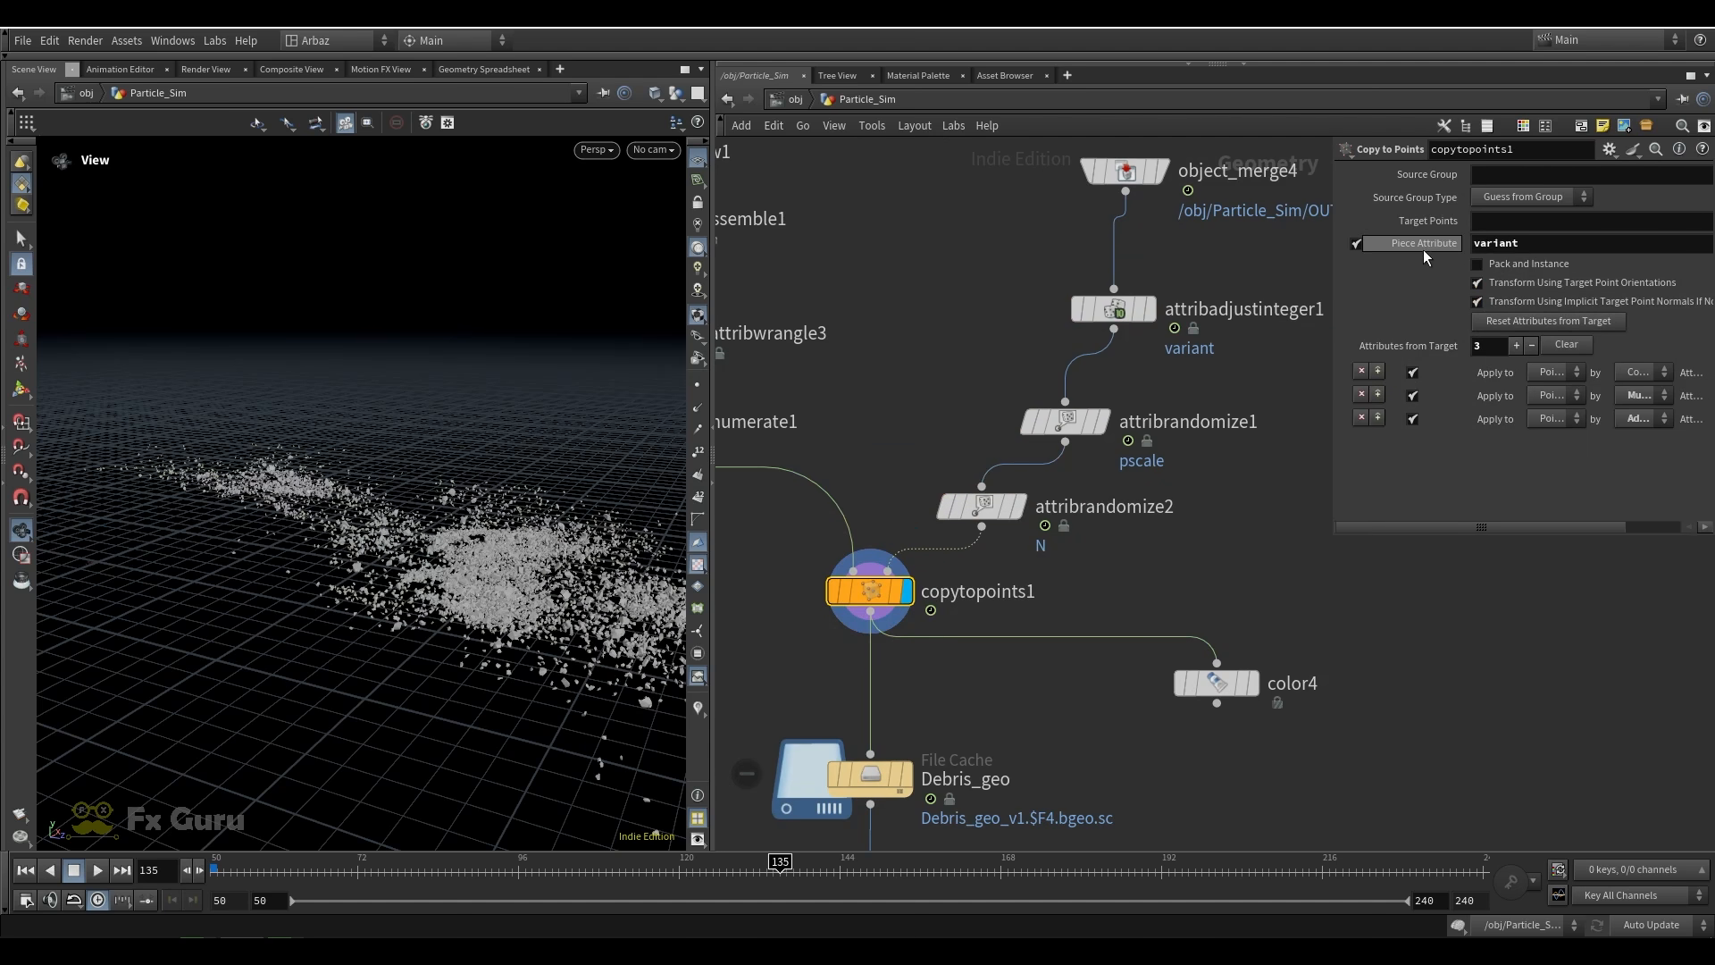
pyautogui.moveTo(1531, 245); pyautogui.dragTo(1398, 256)
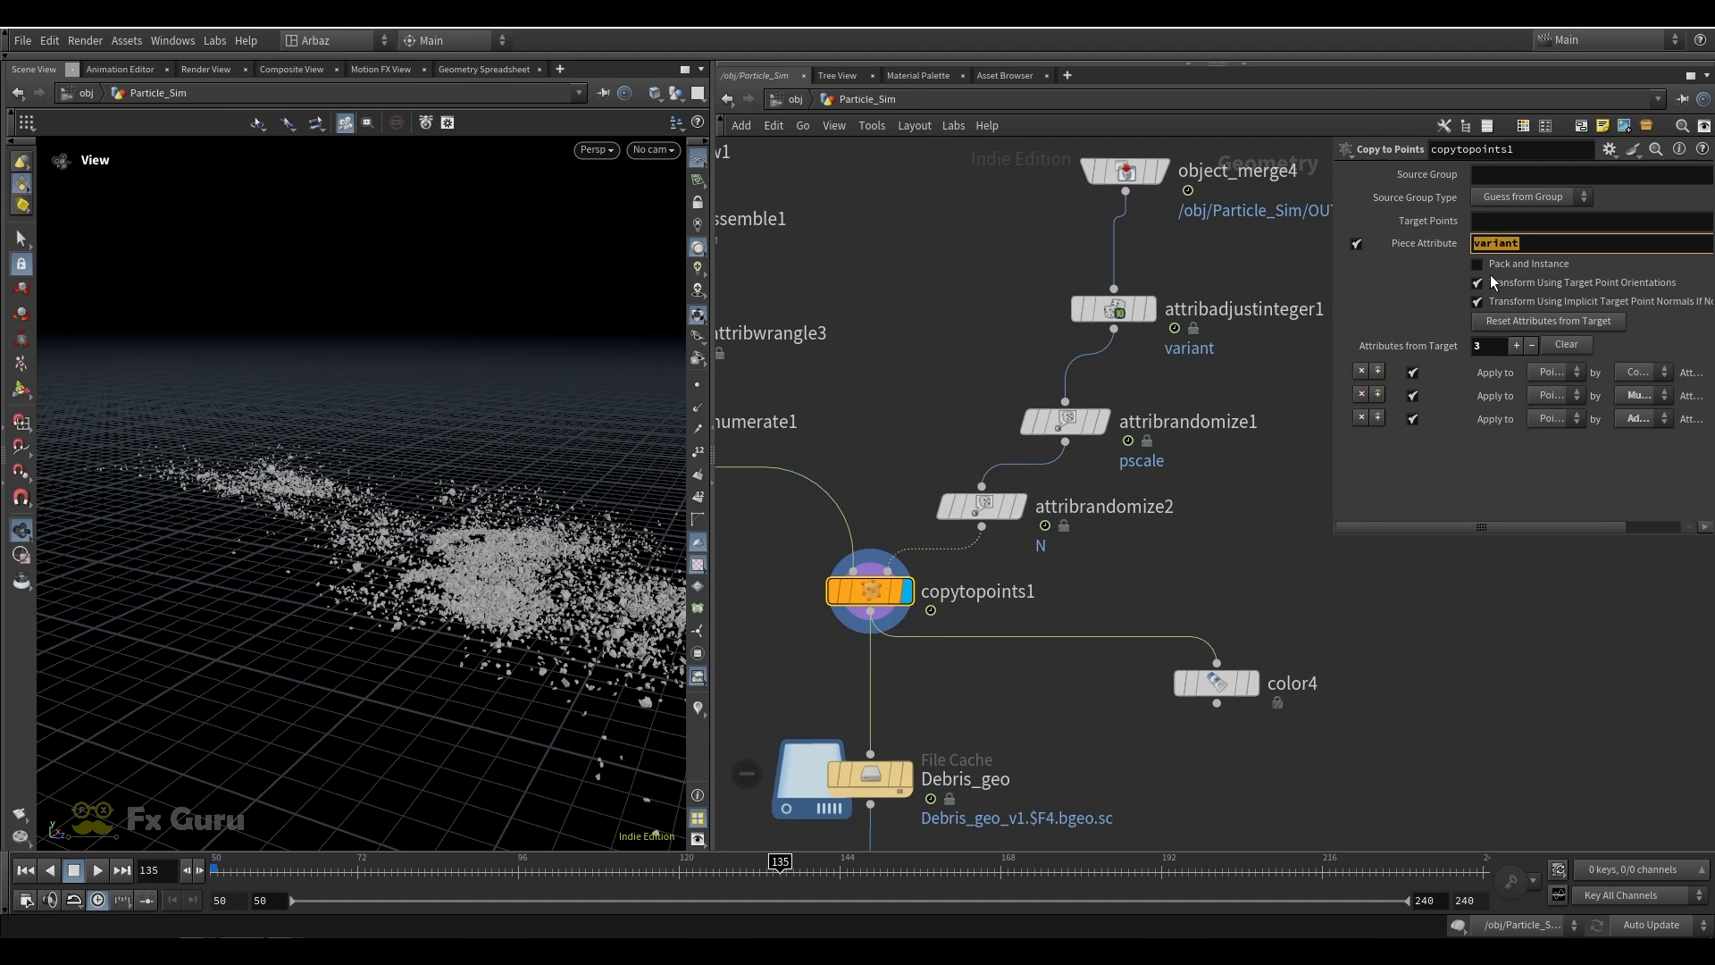
pyautogui.moveTo(401, 611); pyautogui.dragTo(438, 616)
pyautogui.scroll(1, 439, 616)
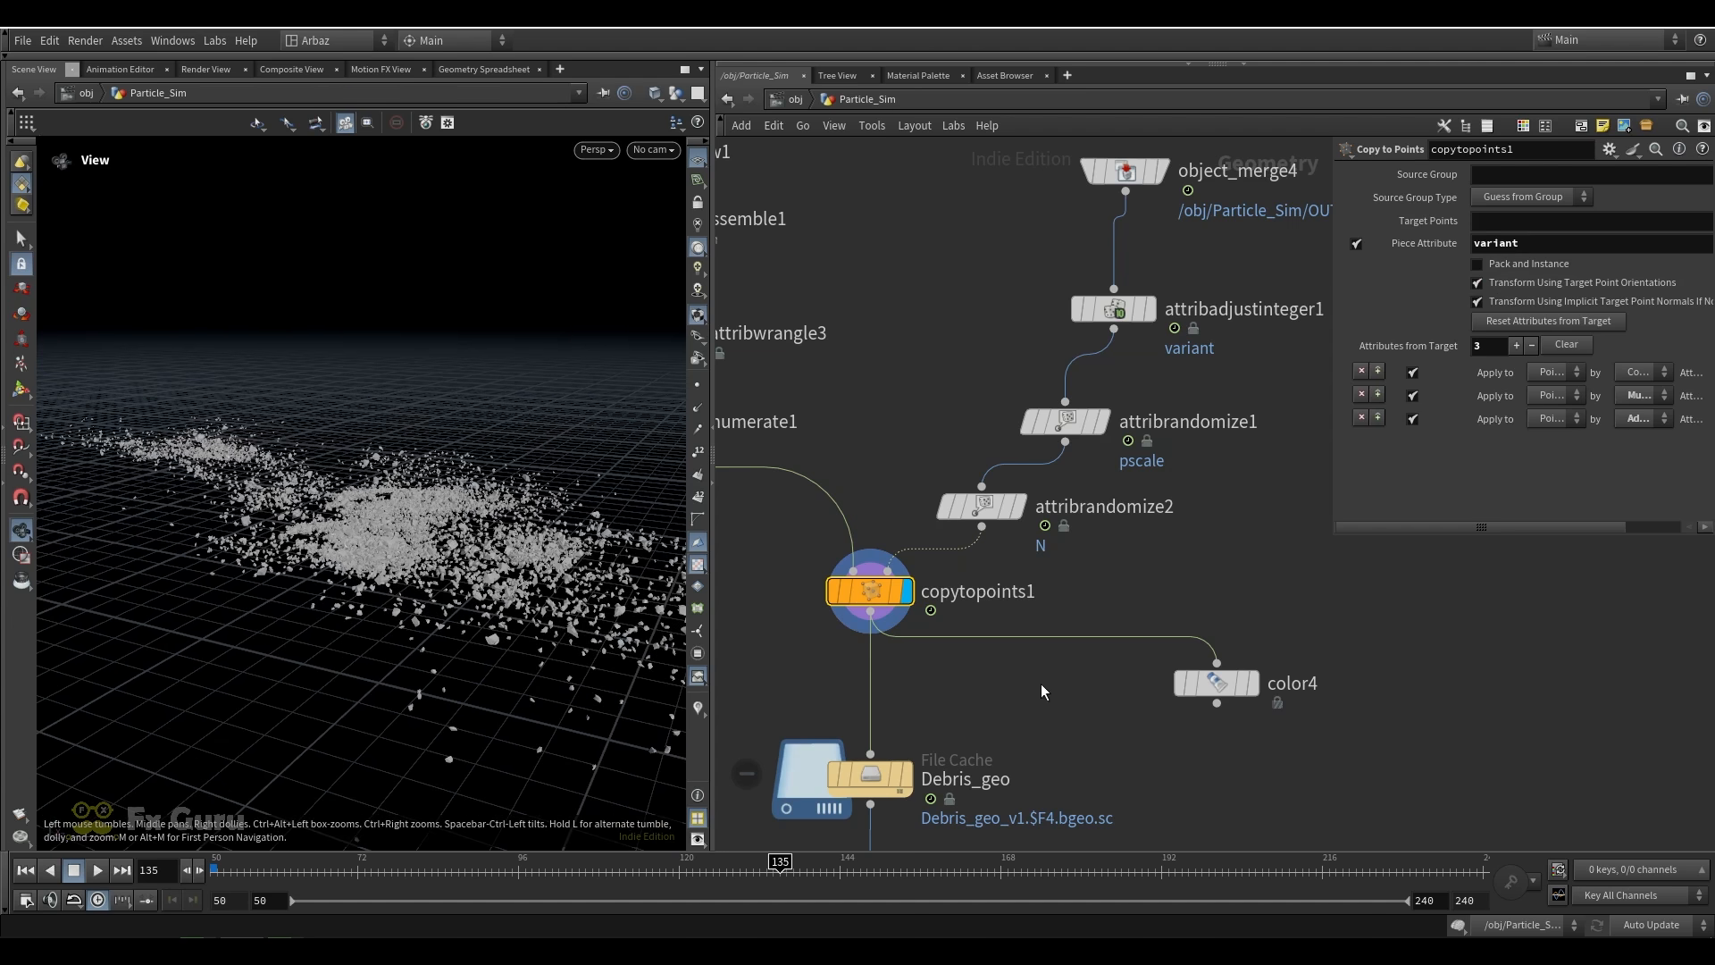
# Display the Debris_geo file cache and inspect the settings of transform2 below it
pyautogui.scroll(-1, 947, 705)
pyautogui.moveTo(942, 707); pyautogui.dragTo(988, 501, button='middle')
pyautogui.click(968, 525)
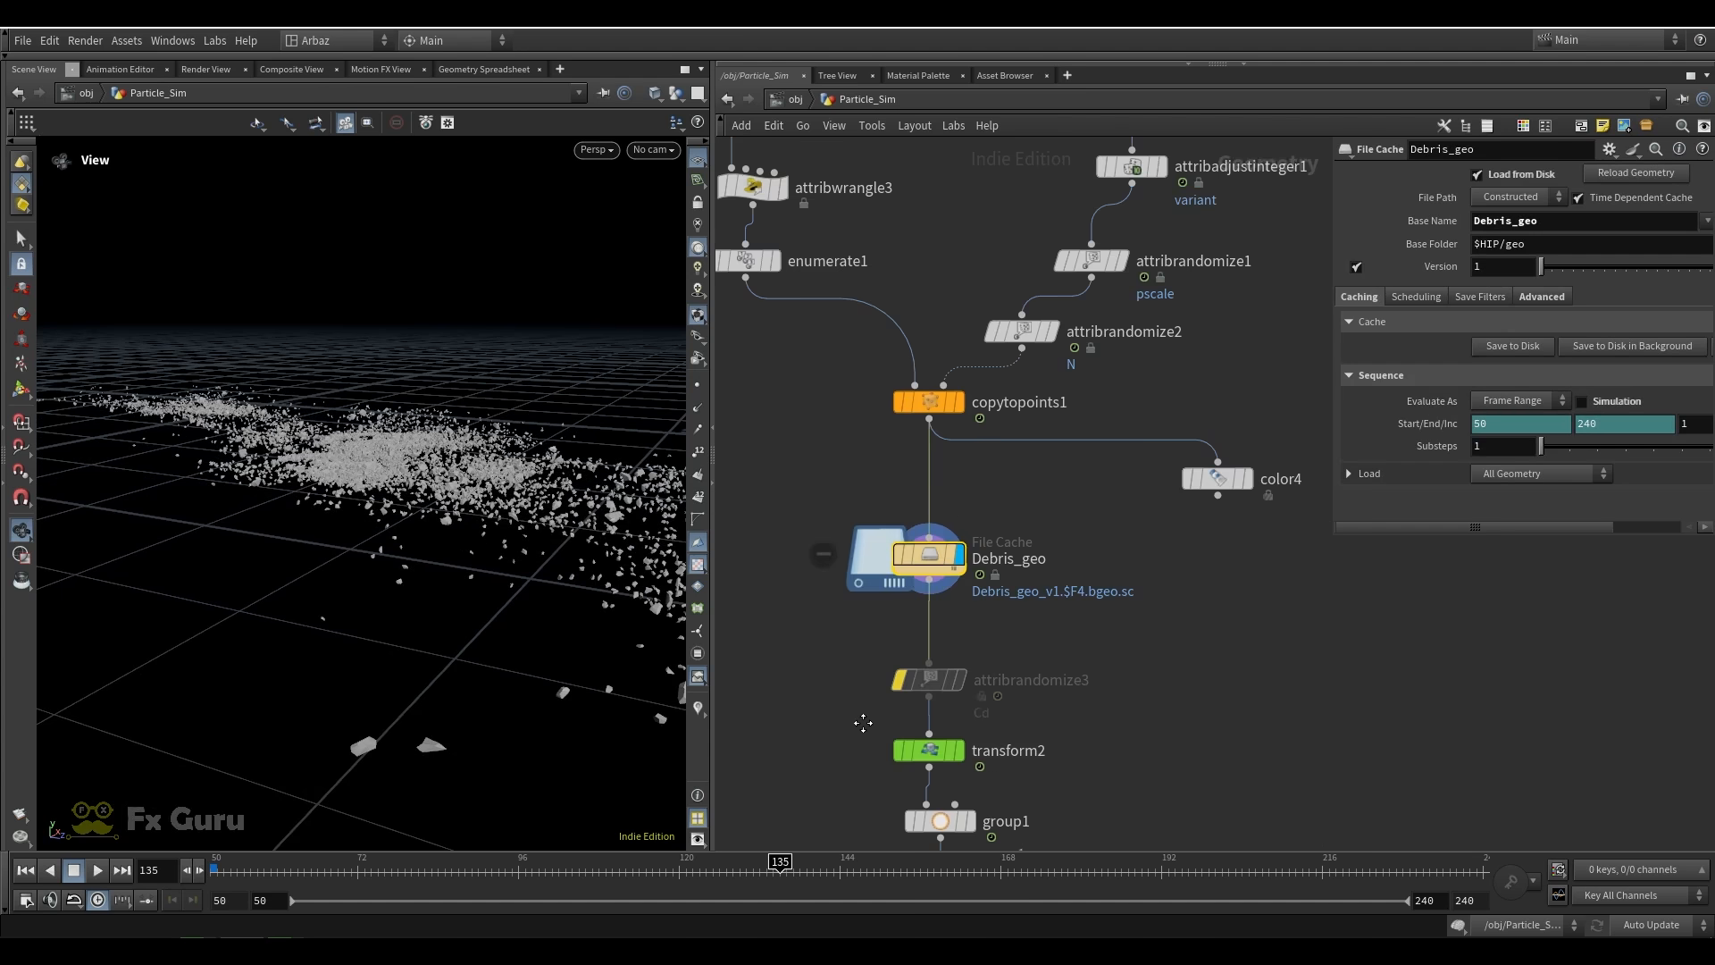
pyautogui.moveTo(839, 762); pyautogui.dragTo(824, 599, button='middle')
pyautogui.click(912, 588)
pyautogui.moveTo(951, 597)
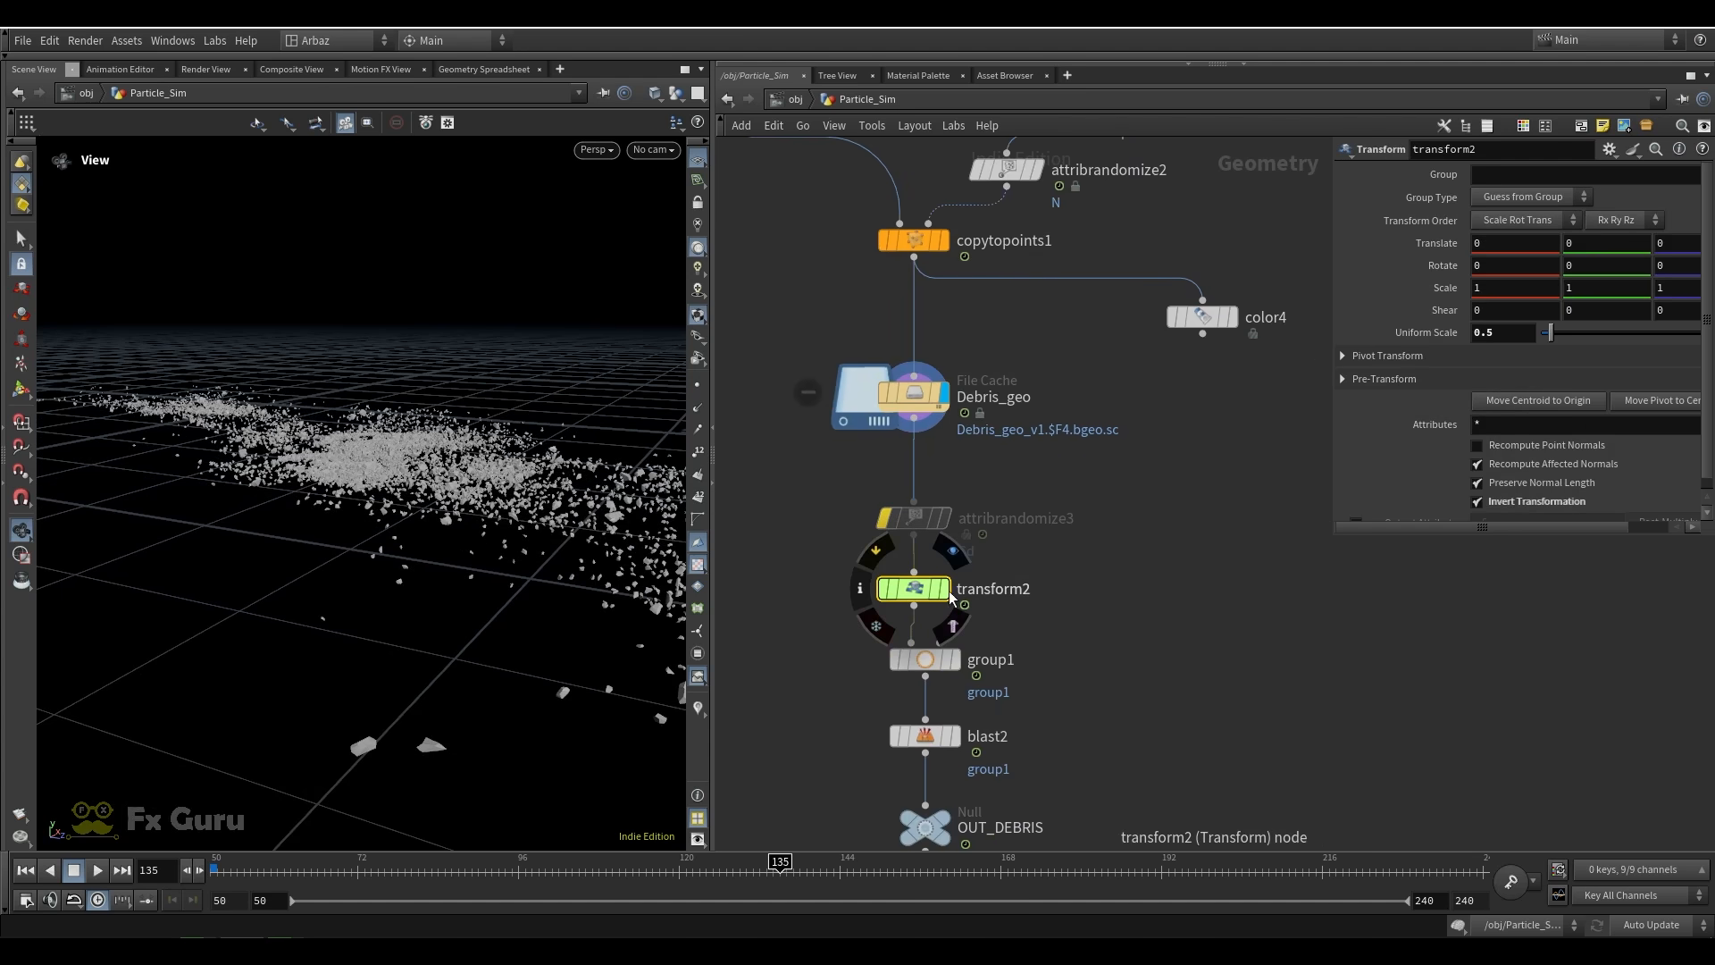
# View the debris through the Render_Cam_vShape1 camera
pyautogui.moveTo(1037, 679); pyautogui.dragTo(1029, 596, button='middle')
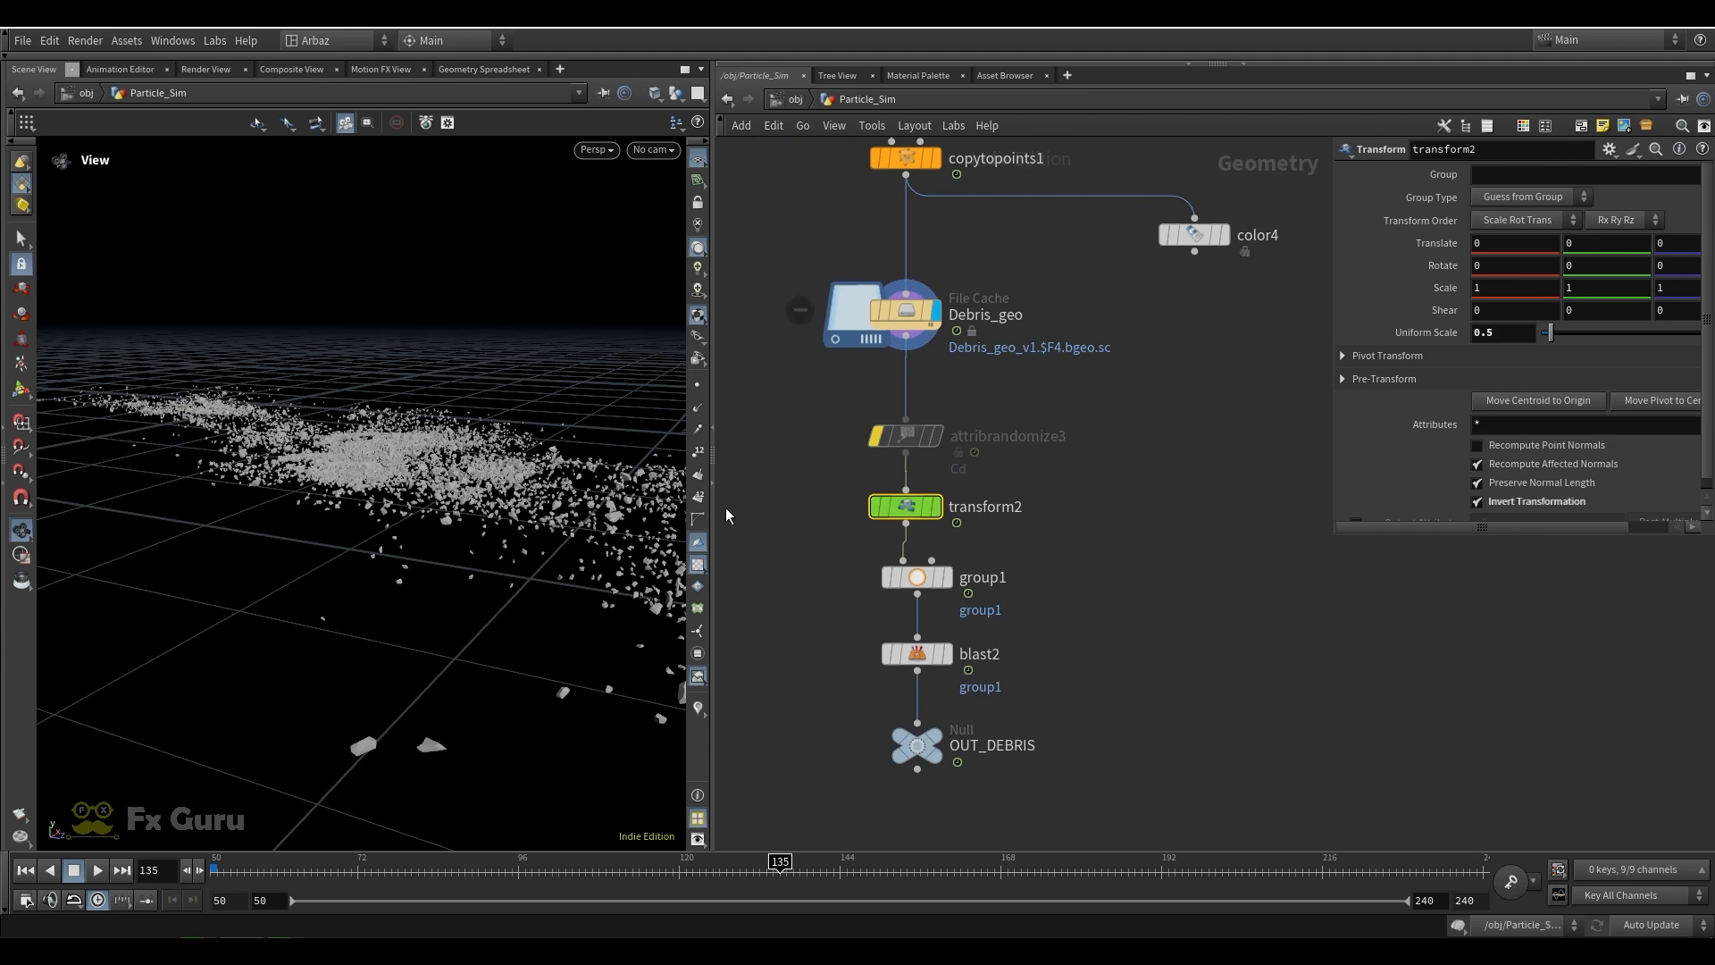
pyautogui.click(651, 149)
pyautogui.click(660, 229)
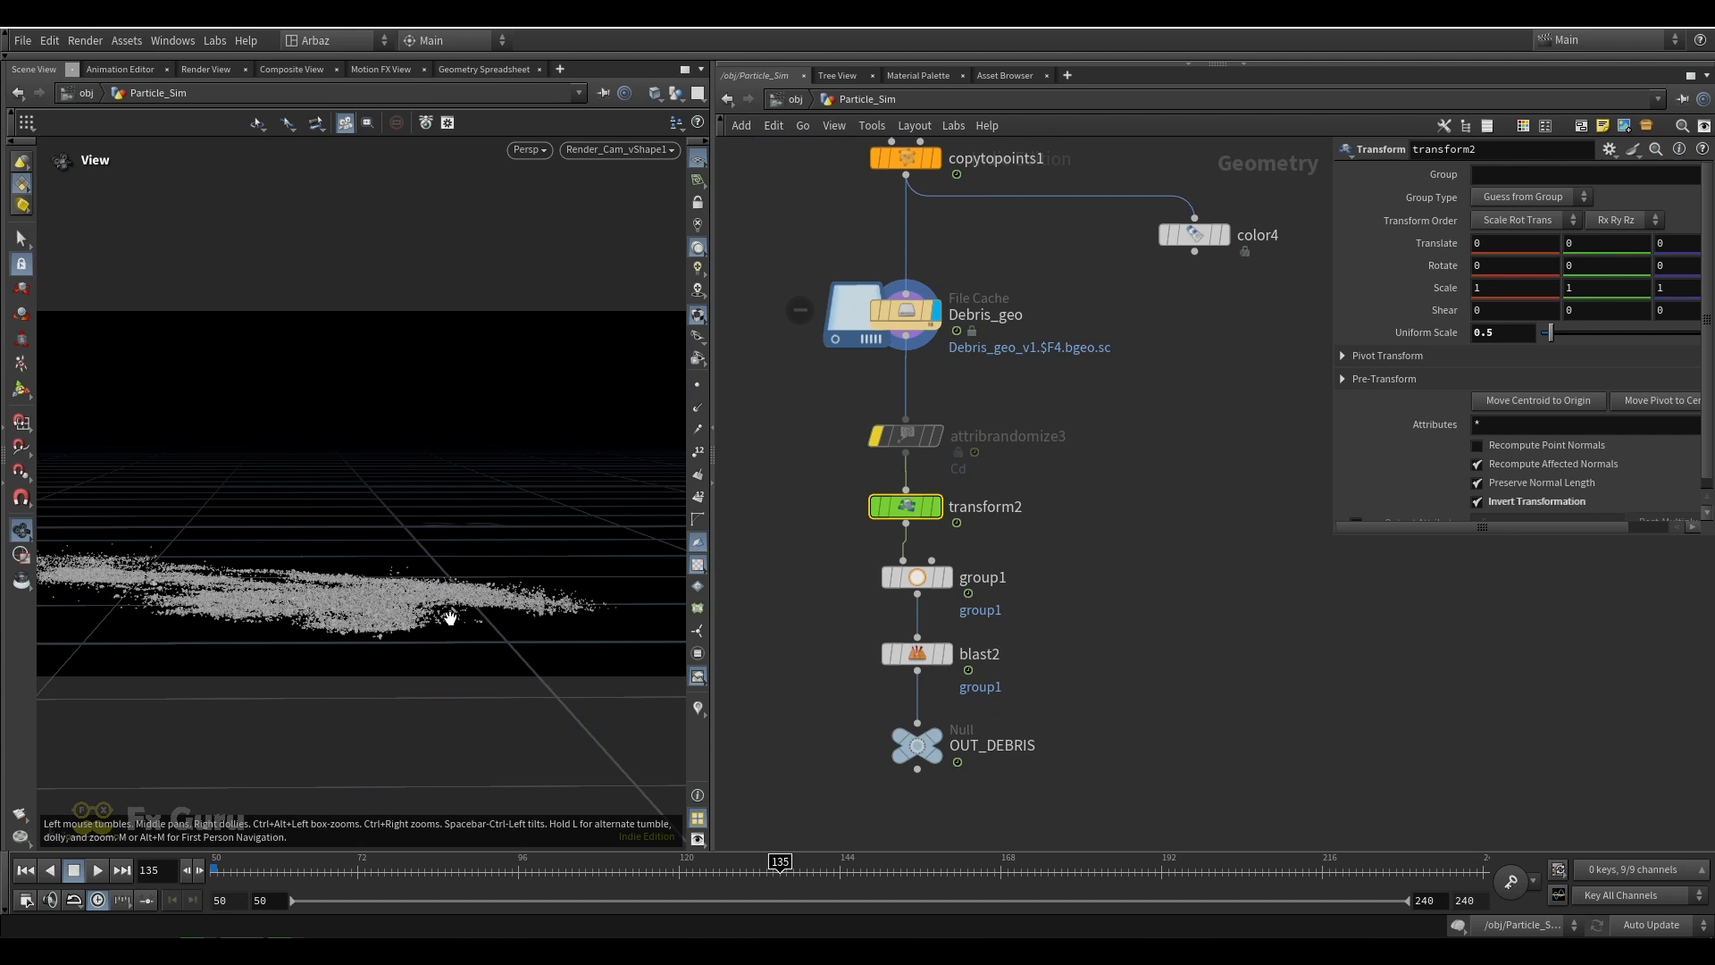
# Align the group1 node beneath transform2, display it, and check its random chance percentage
pyautogui.moveTo(920, 575); pyautogui.dragTo(909, 575)
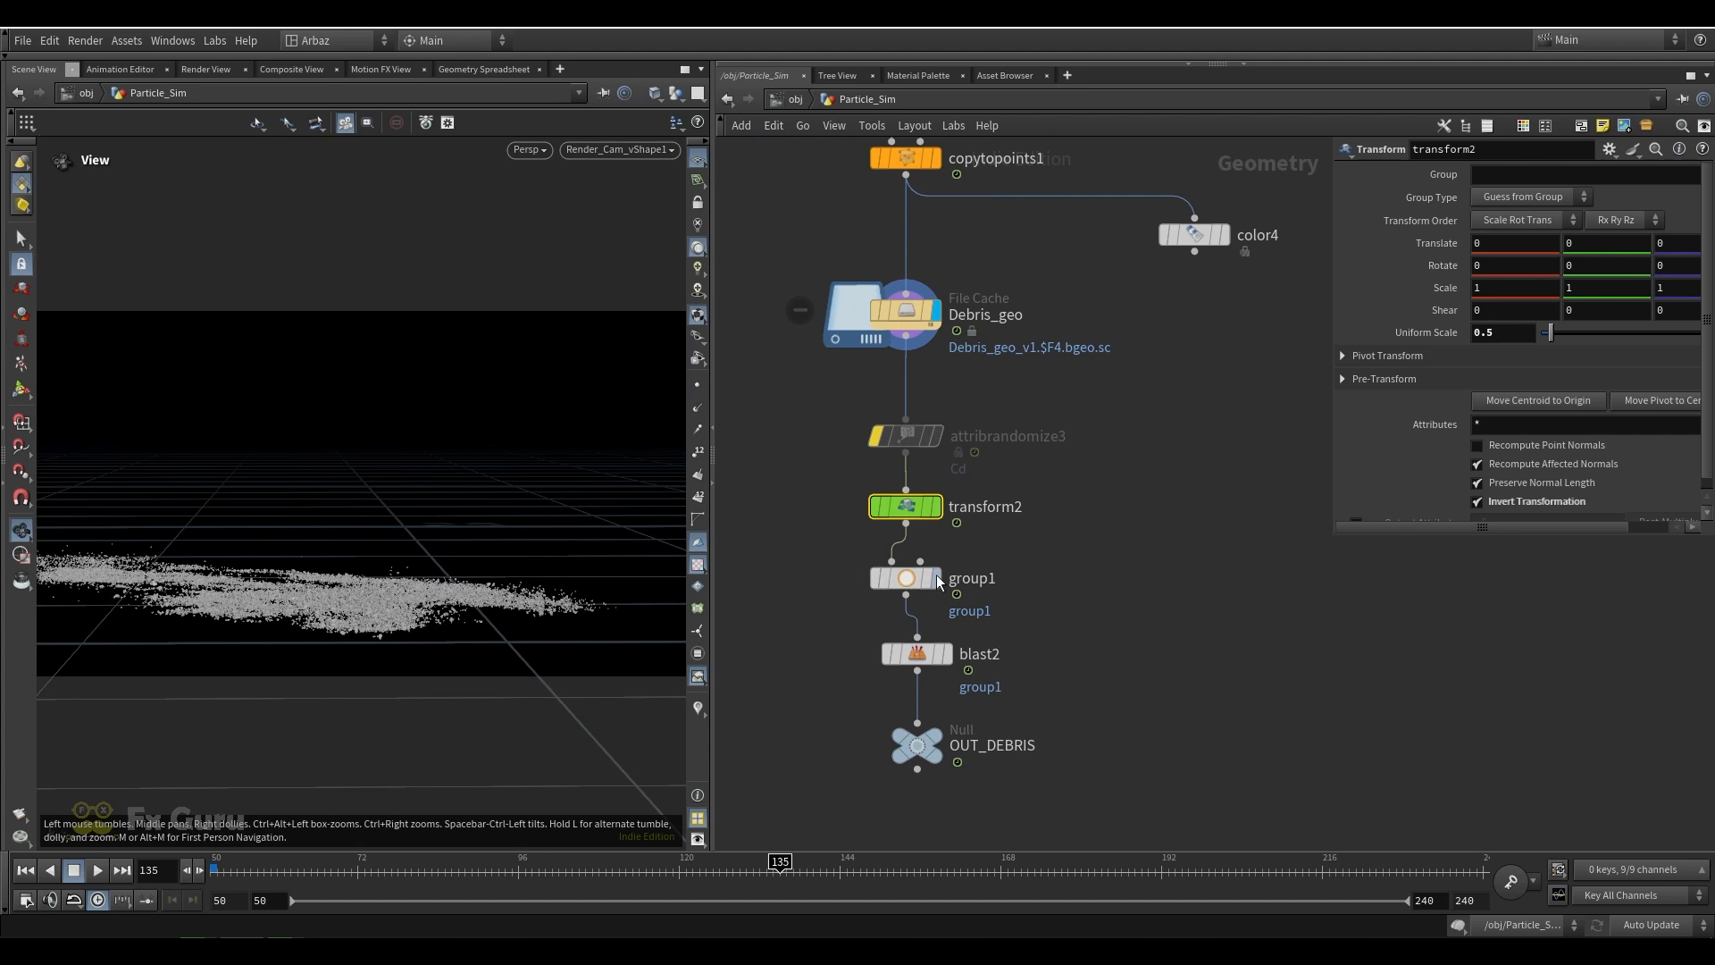
pyautogui.click(934, 579)
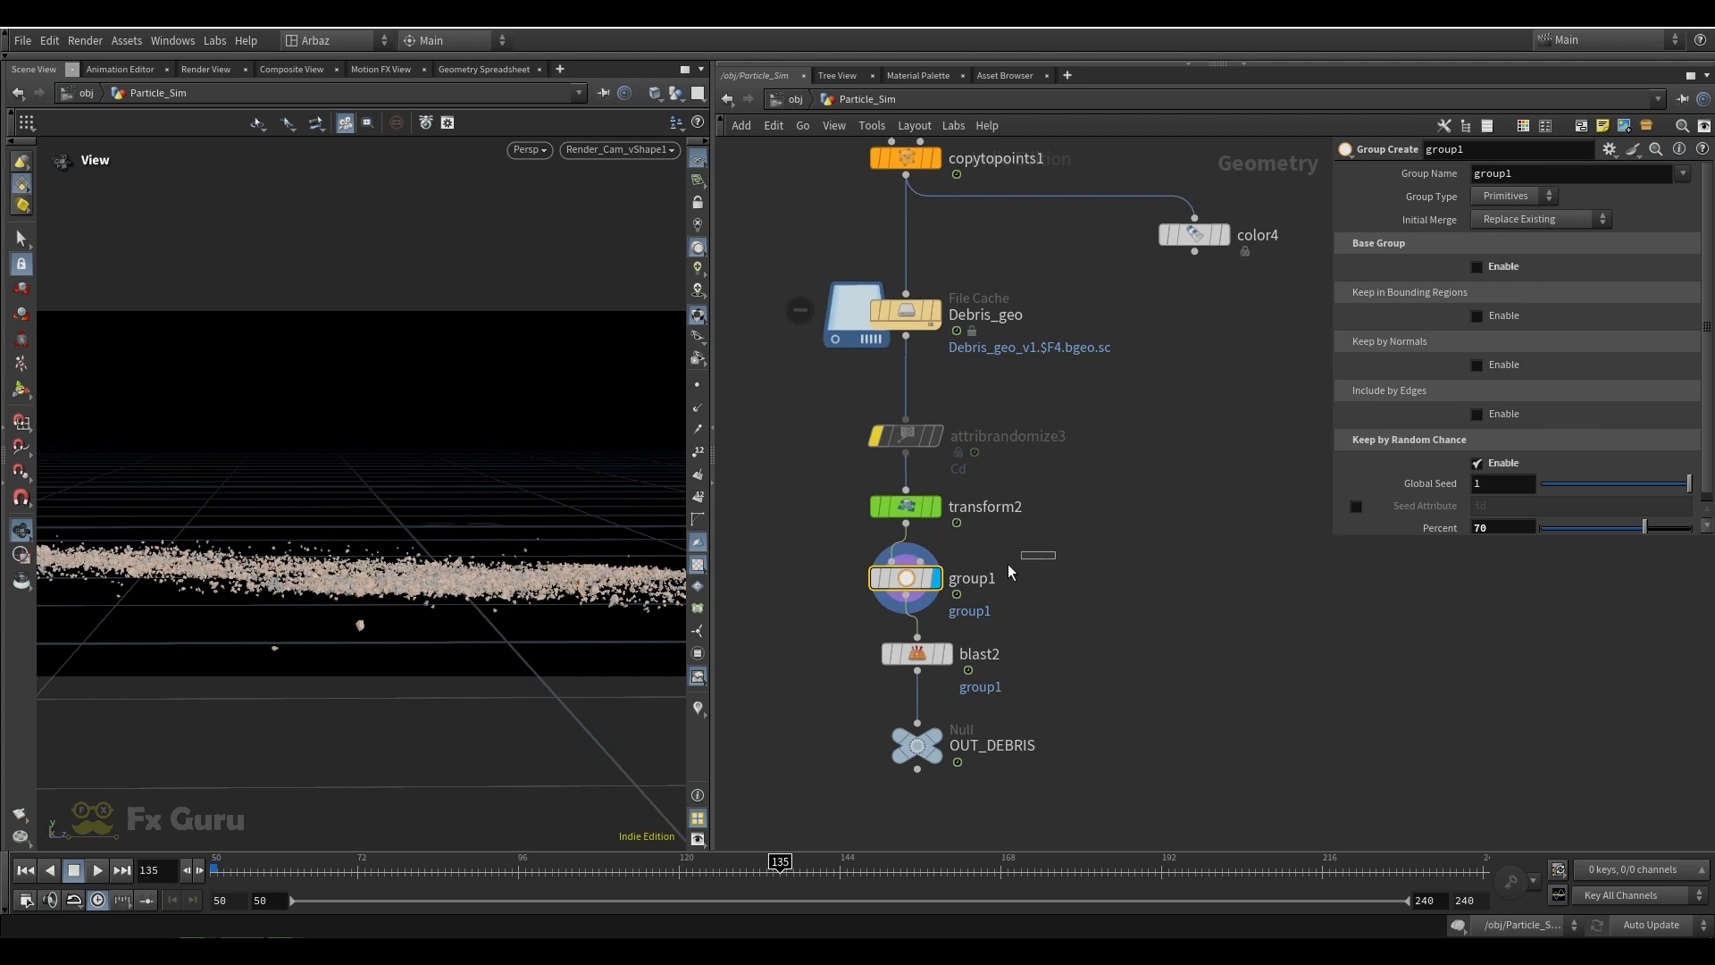
pyautogui.scroll(-1, 1412, 458)
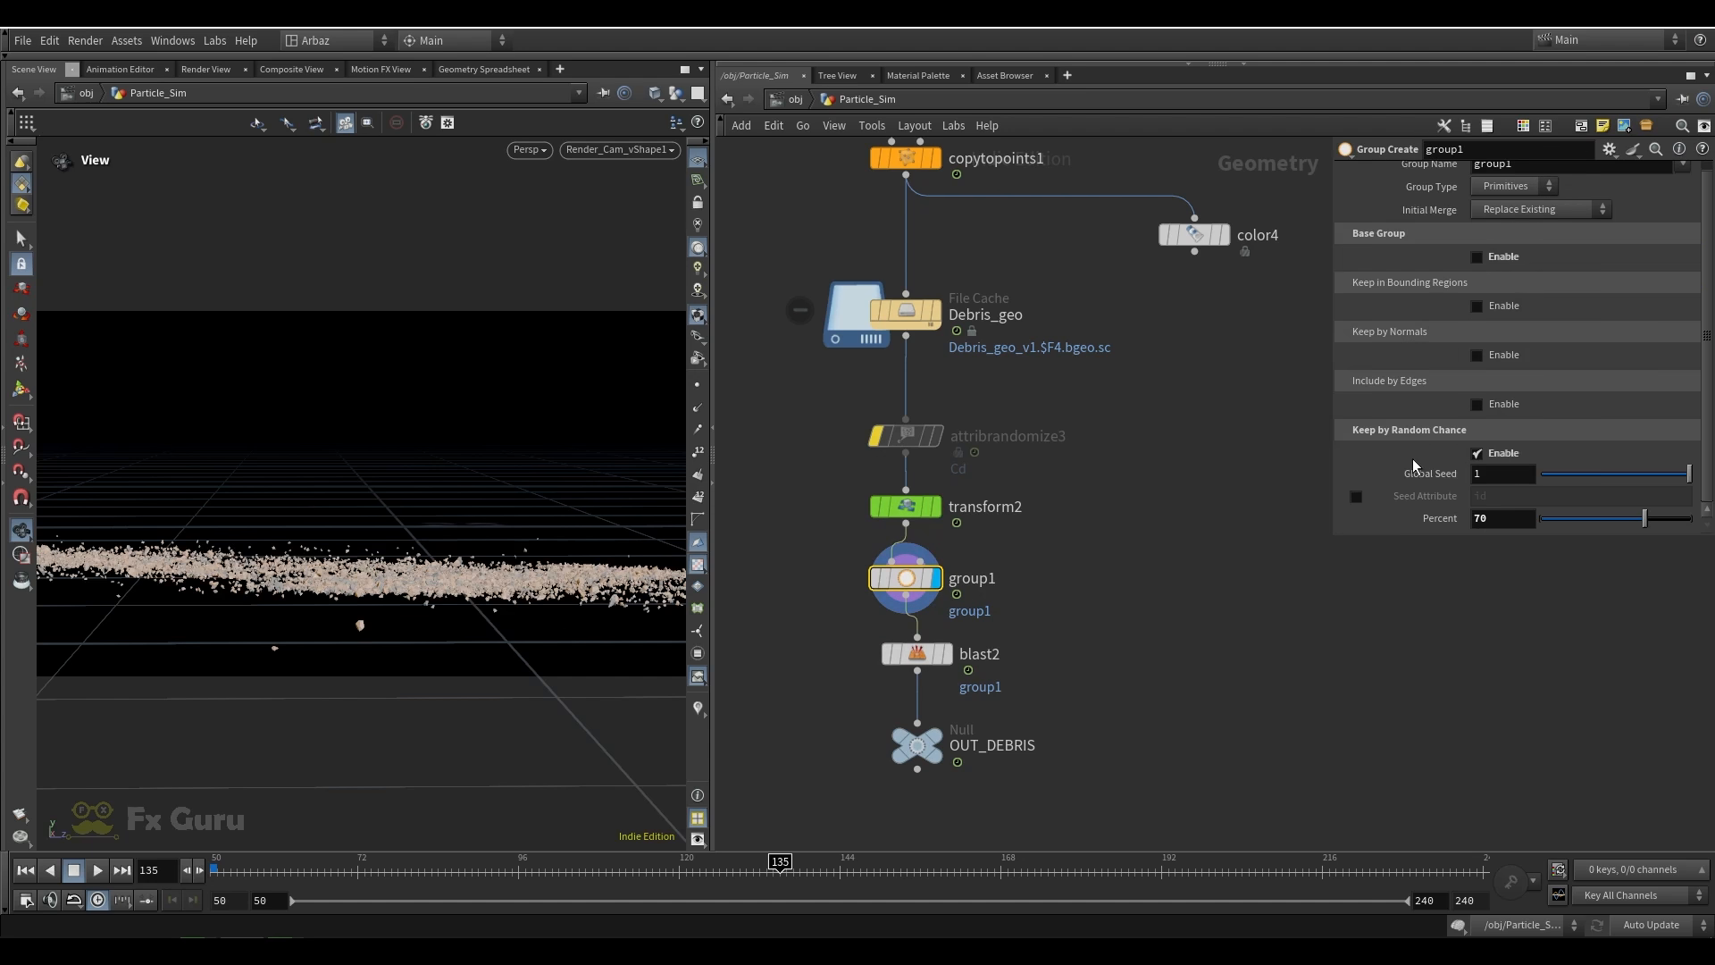
pyautogui.click(1492, 516)
# Display blast2 and the OUT_DEBRIS null, and bypass transform2
pyautogui.moveTo(1065, 616); pyautogui.dragTo(840, 676)
pyautogui.click(947, 653)
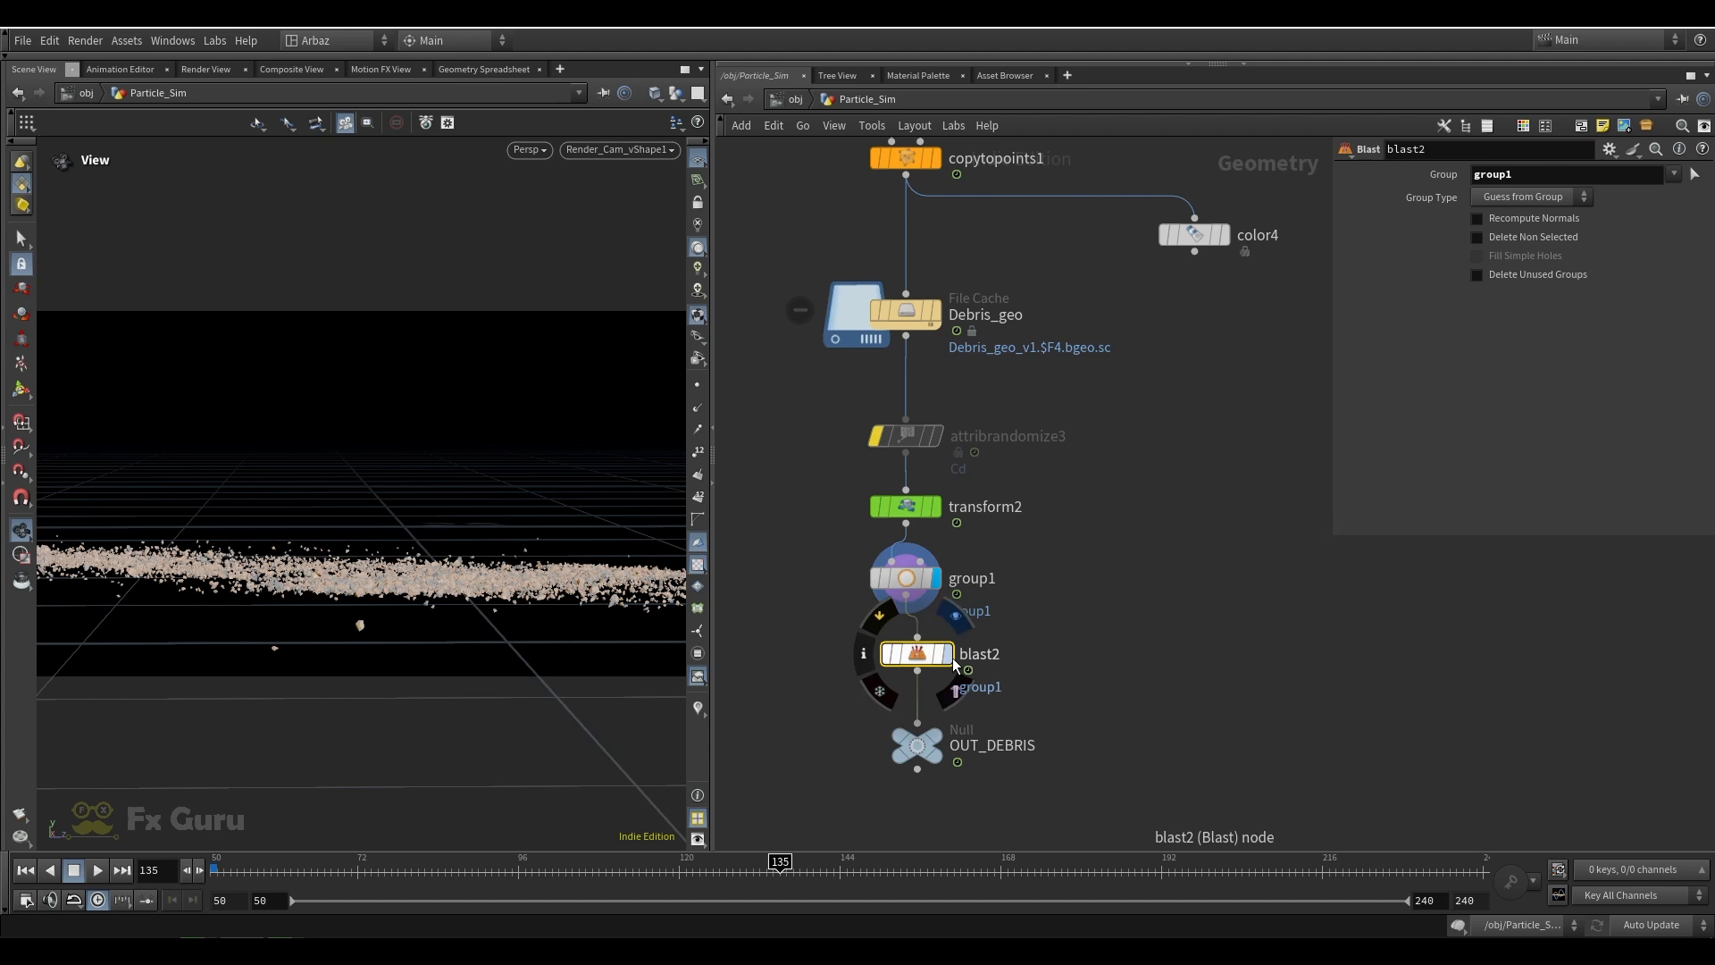
pyautogui.click(916, 741)
pyautogui.moveTo(856, 476)
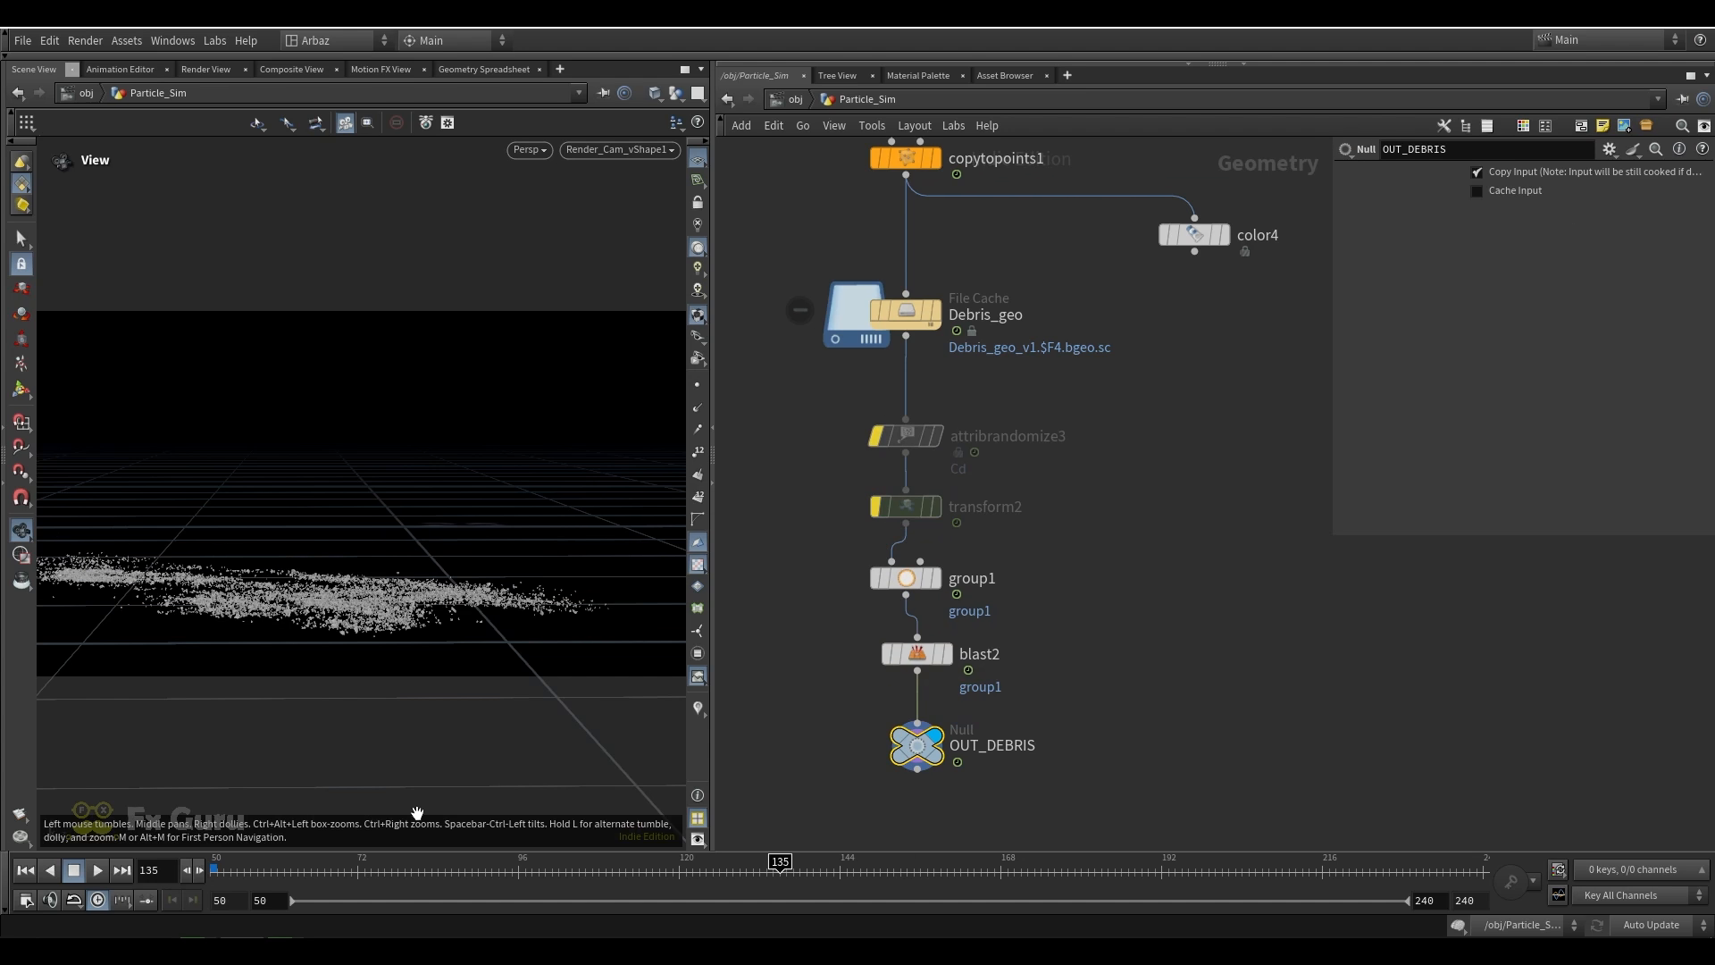
# Scrub to frame 171 and examine the OUT_DEBRIS geometry from several angles in the perspective view
pyautogui.moveTo(302, 593); pyautogui.dragTo(447, 620)
pyautogui.scroll(6, 335, 618)
pyautogui.scroll(-5, 390, 601)
pyautogui.click(801, 872)
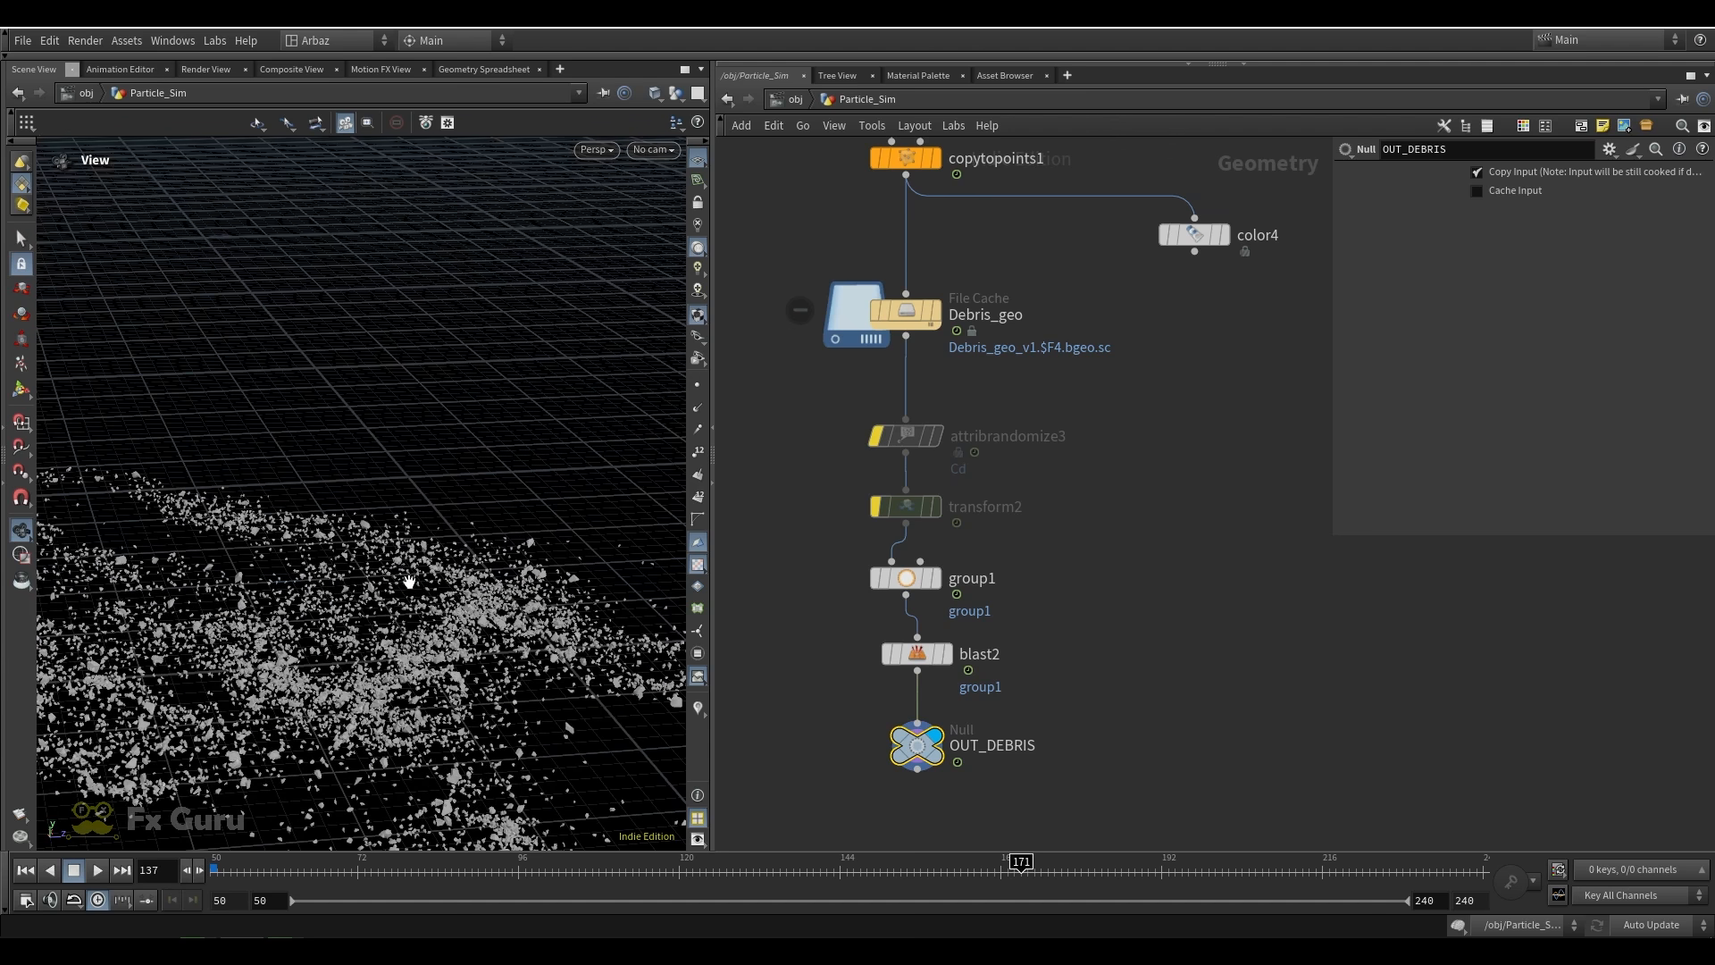
pyautogui.scroll(-5, 423, 558)
pyautogui.moveTo(426, 554); pyautogui.dragTo(437, 585)
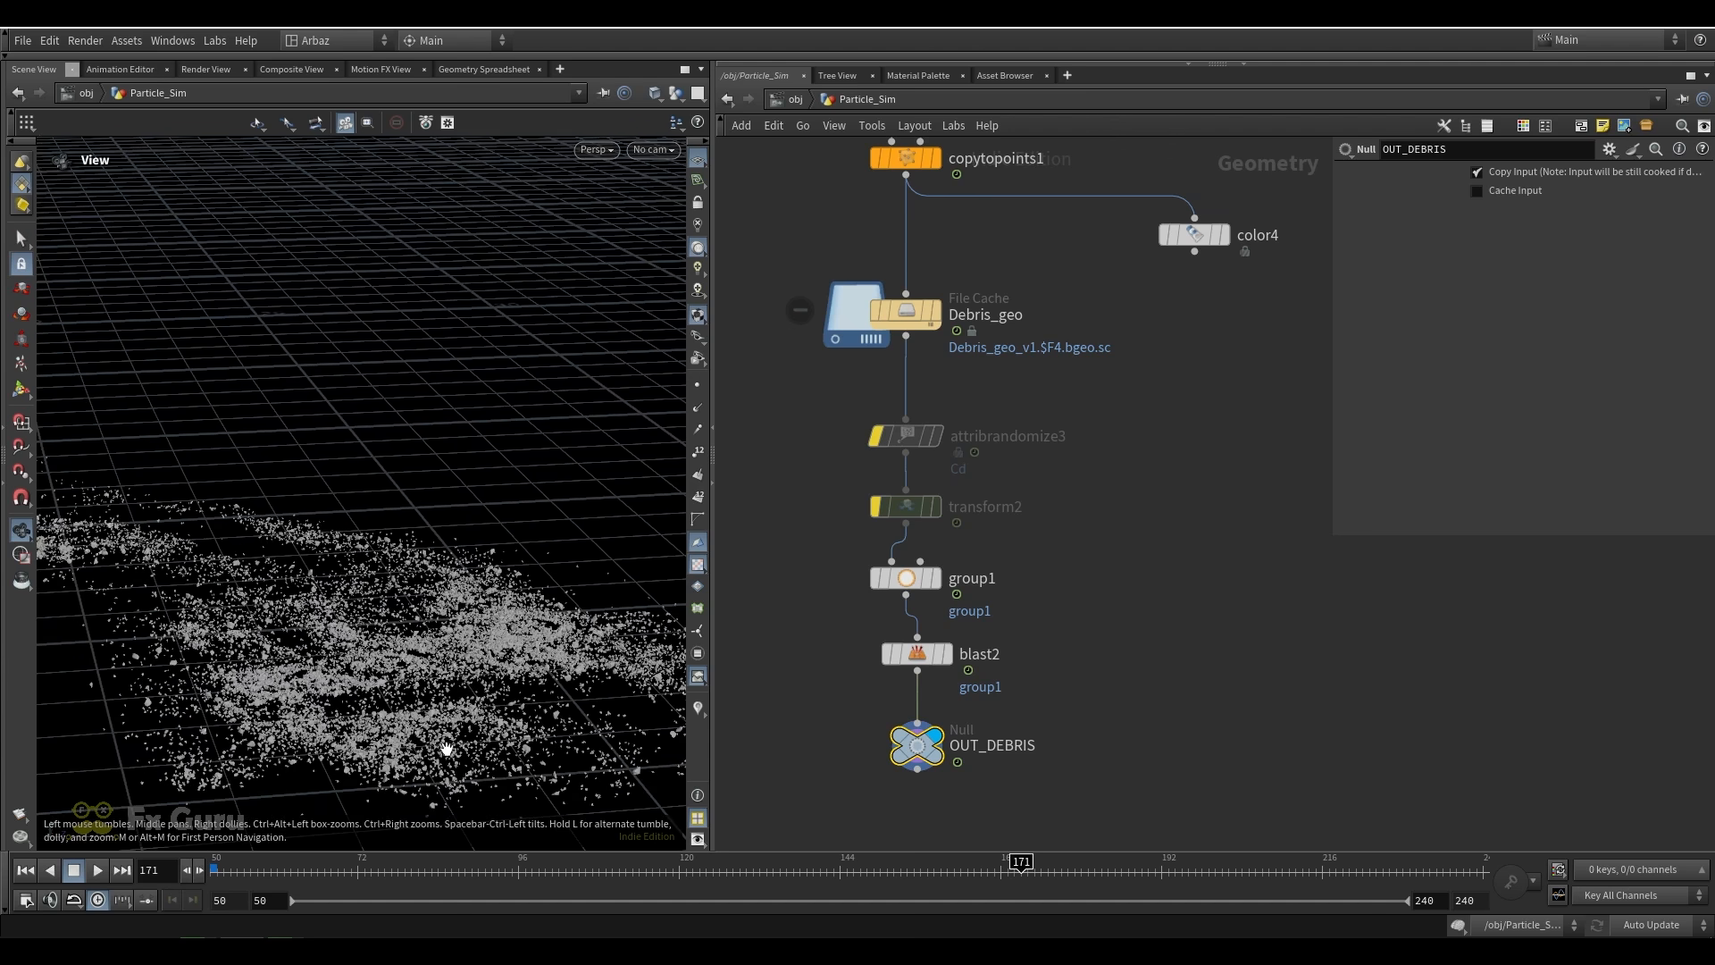
# Return to frame 50 and bring the object_merge3 rhino collision chain into view
pyautogui.moveTo(366, 871); pyautogui.dragTo(213, 871)
pyautogui.scroll(-5, 1134, 491)
pyautogui.moveTo(1259, 320); pyautogui.dragTo(941, 461, button='middle')
pyautogui.scroll(-5, 941, 461)
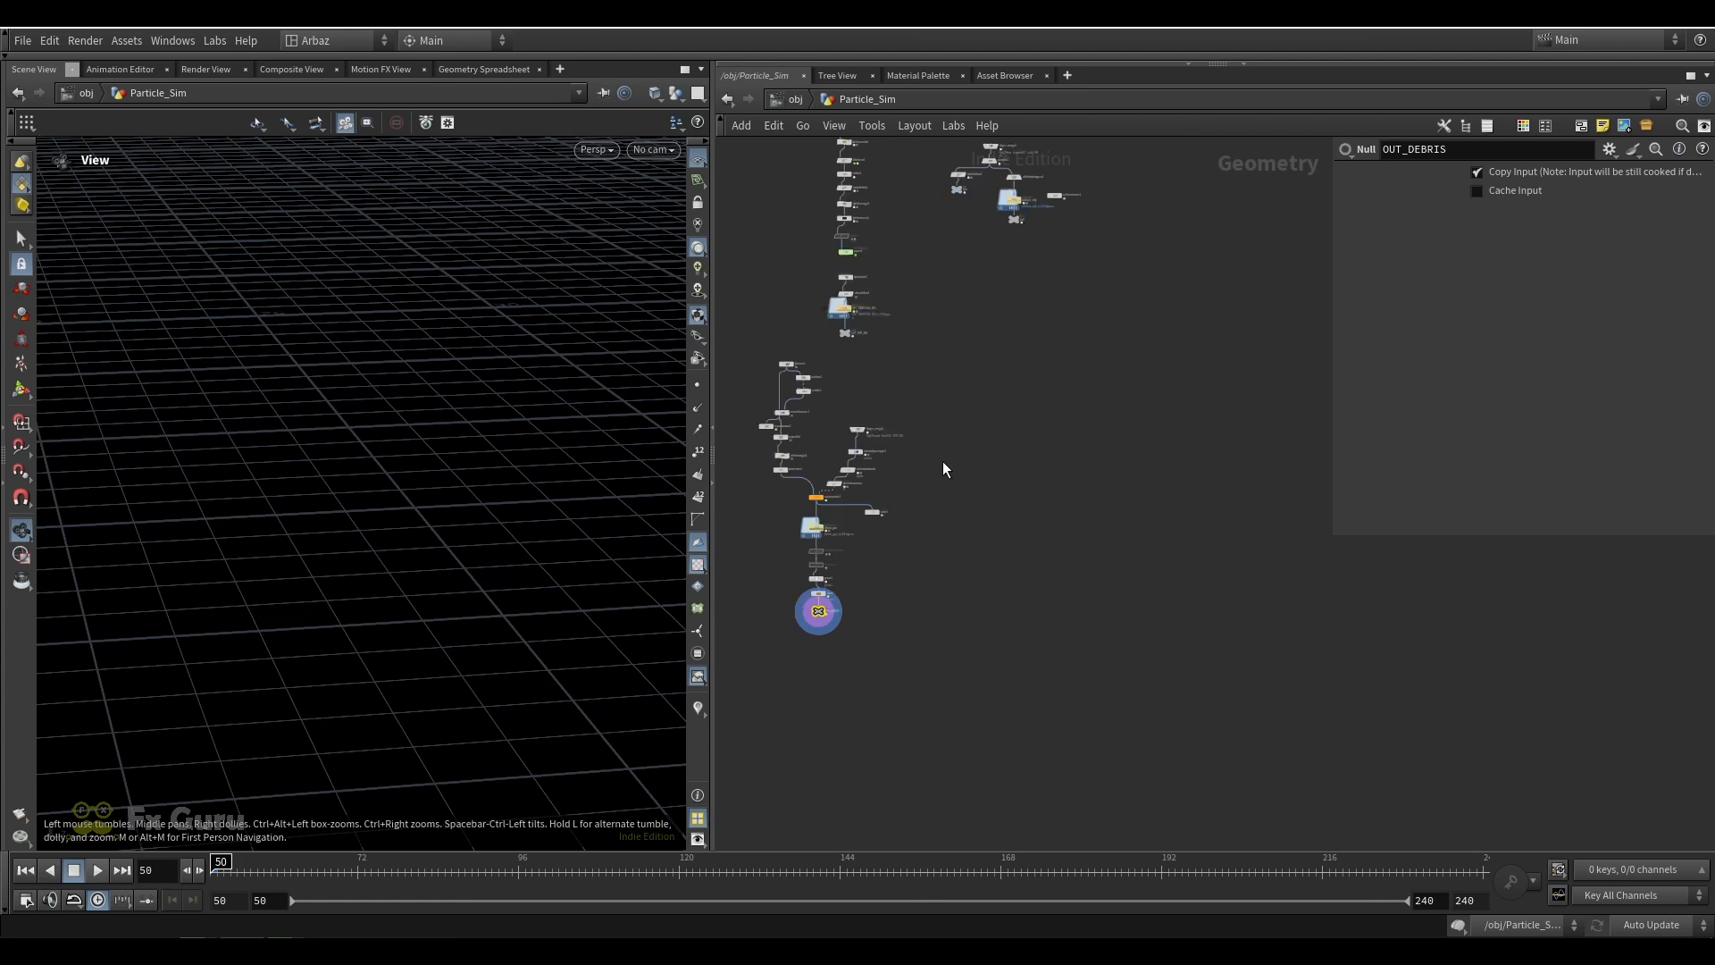
pyautogui.scroll(5, 945, 272)
pyautogui.moveTo(1032, 312); pyautogui.dragTo(1107, 334, button='middle')
pyautogui.scroll(5, 1183, 293)
pyautogui.moveTo(1236, 270); pyautogui.dragTo(1319, 394)
pyautogui.scroll(2, 1009, 359)
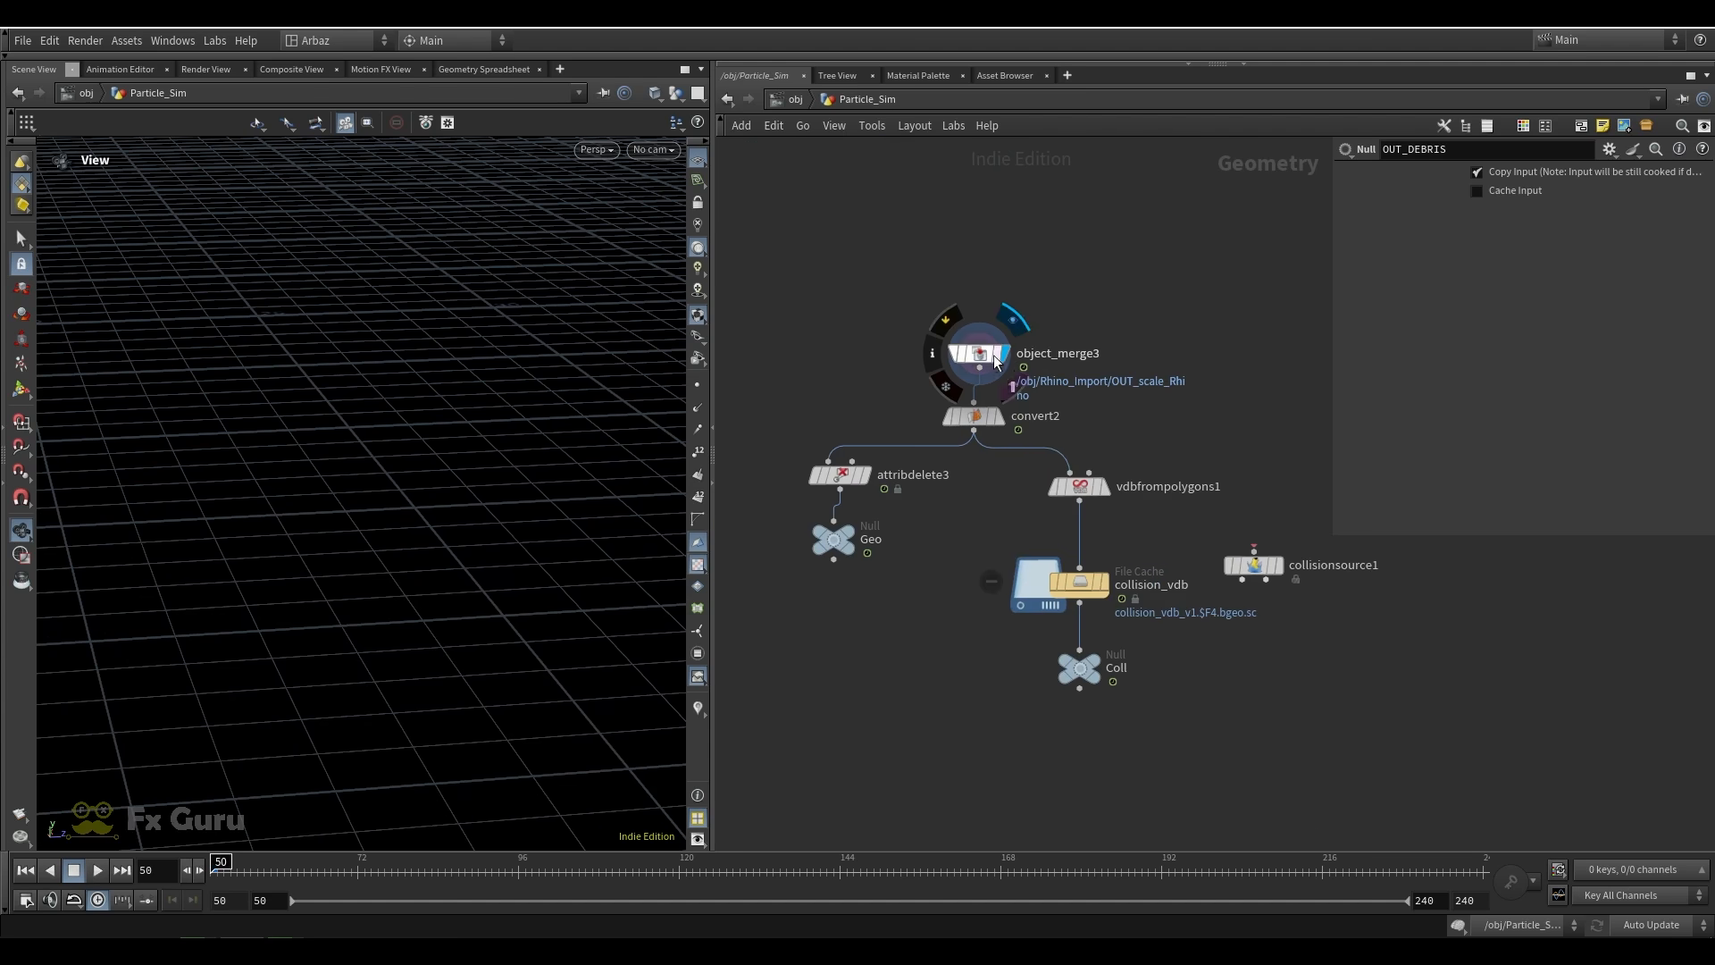
# Display the object_merge3 rhino and frame it in the view, displaying convert2 and vdbfrompolygons1 in turn
pyautogui.click(993, 355)
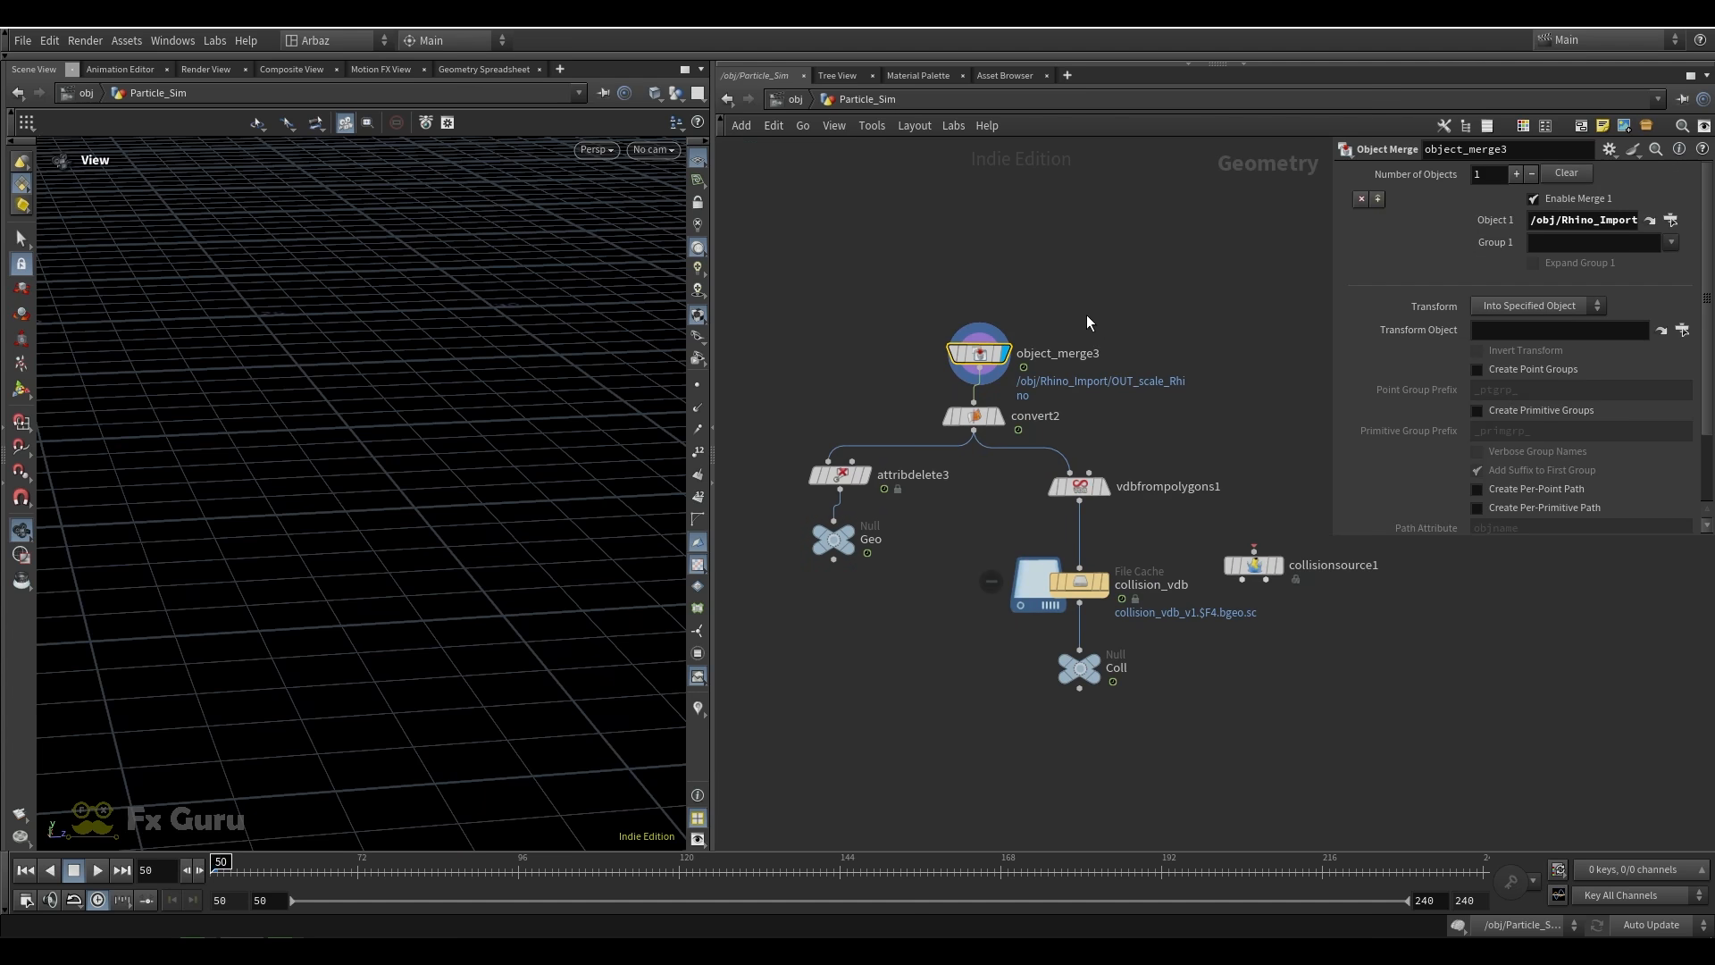
pyautogui.press('g')
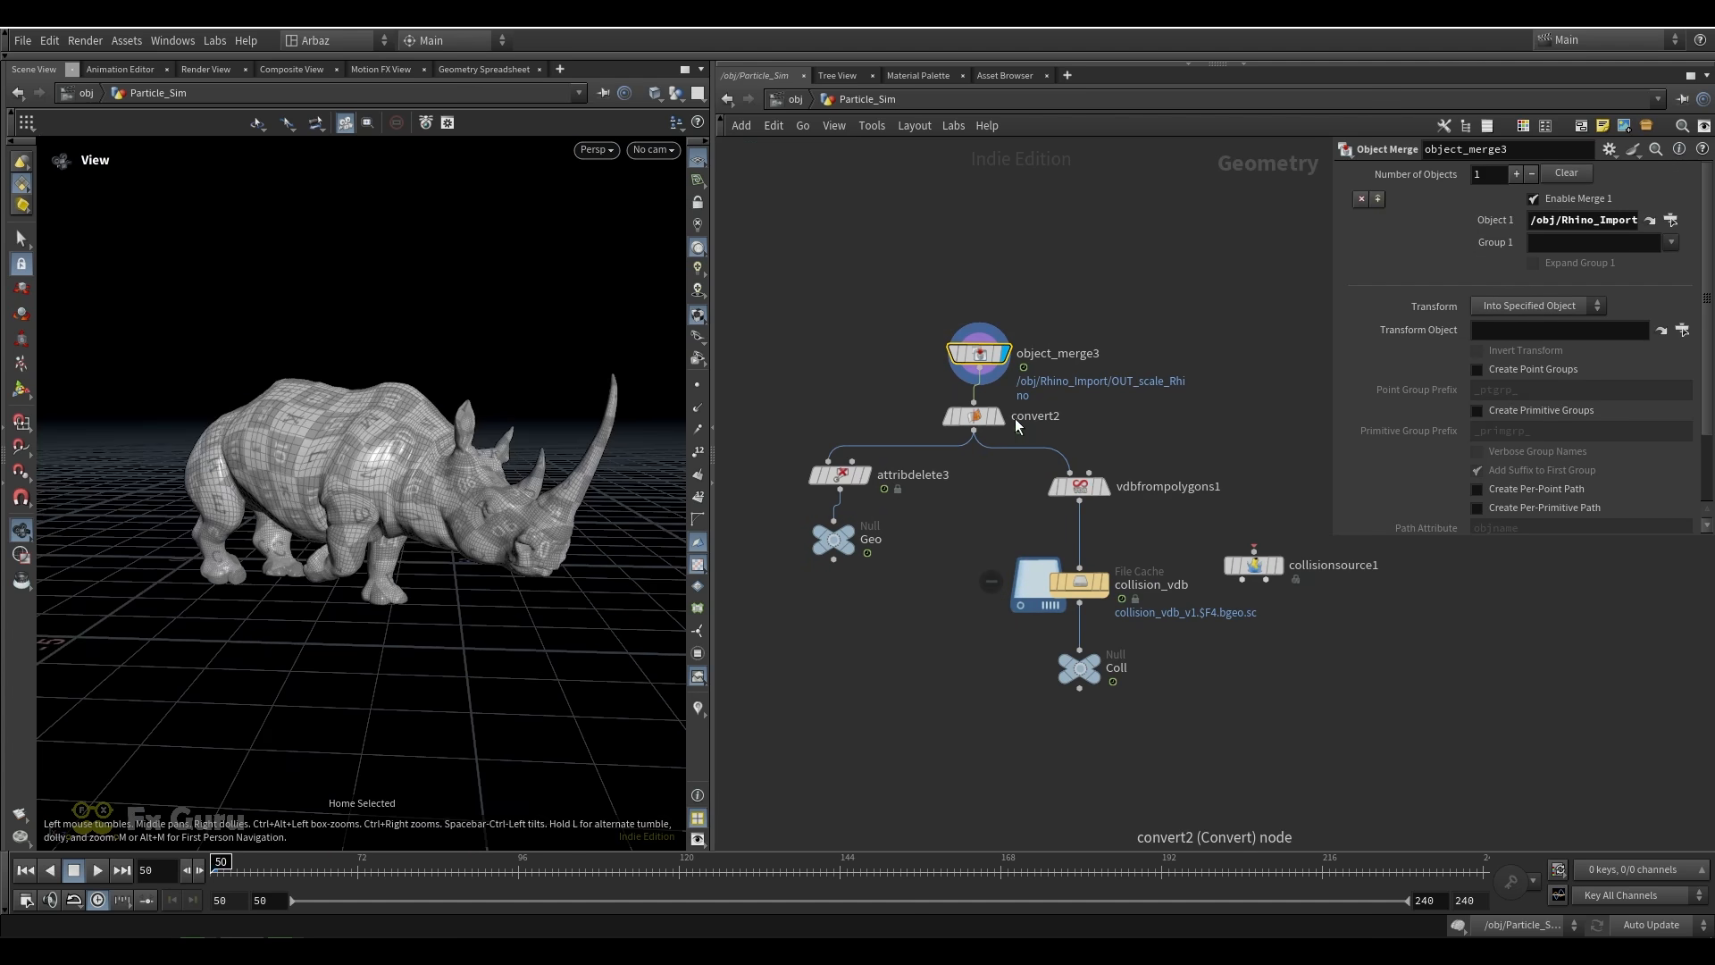
pyautogui.click(973, 416)
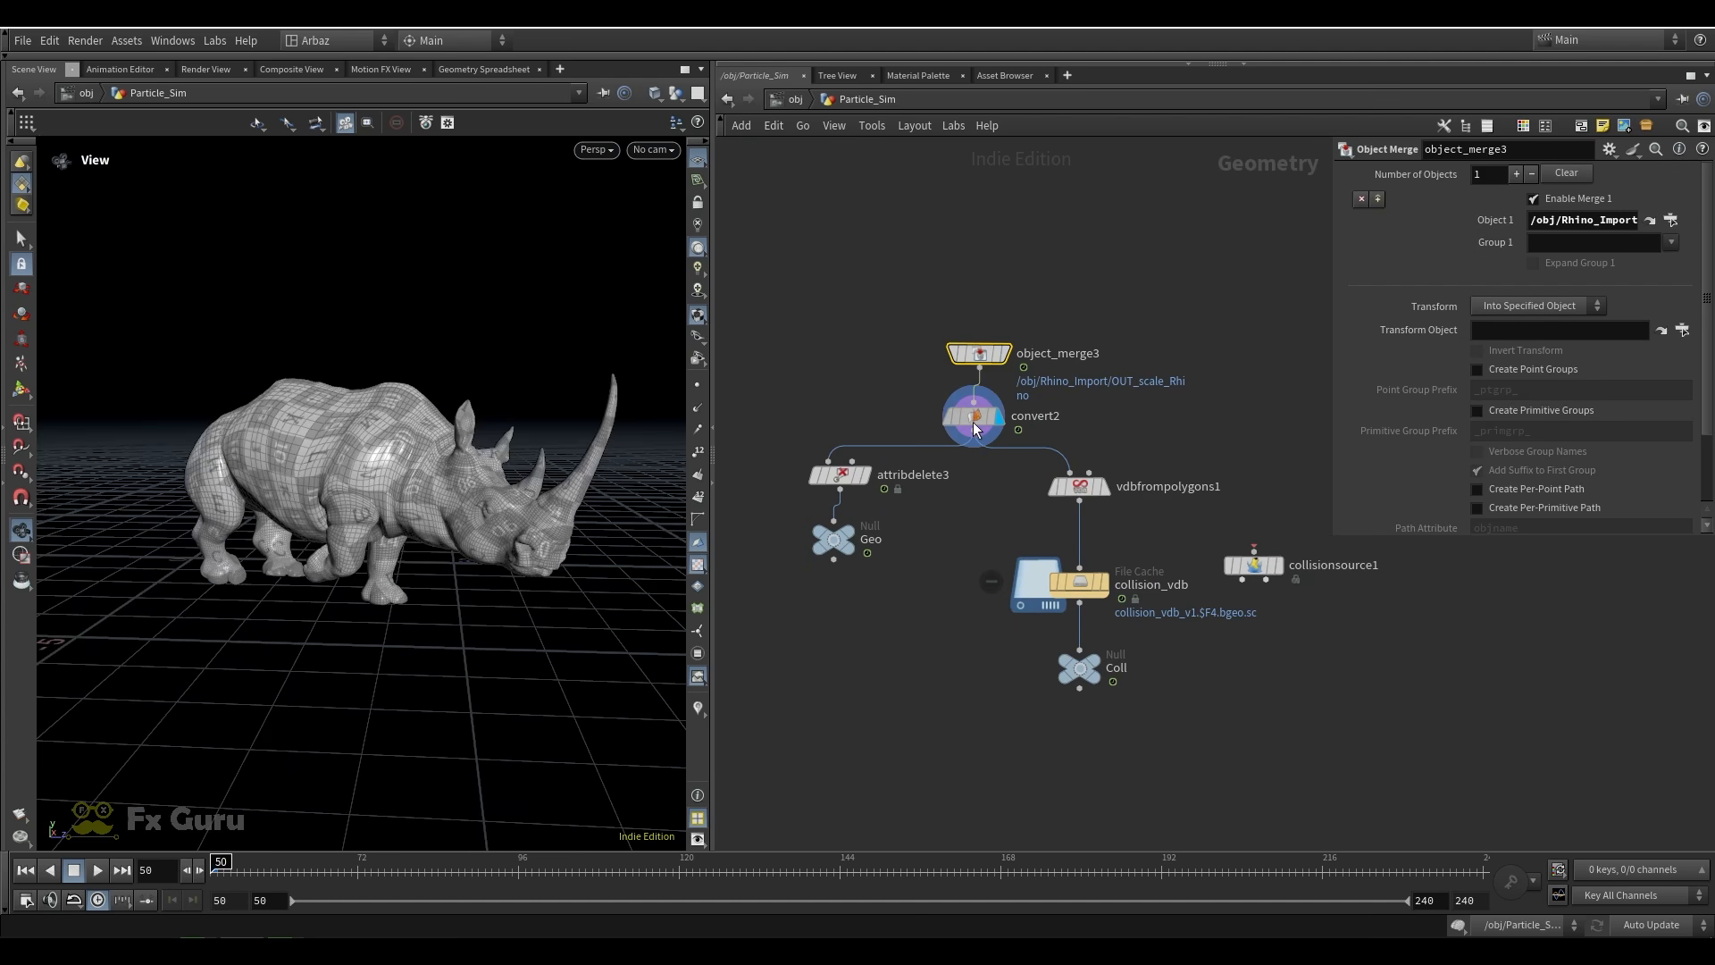
pyautogui.click(1108, 492)
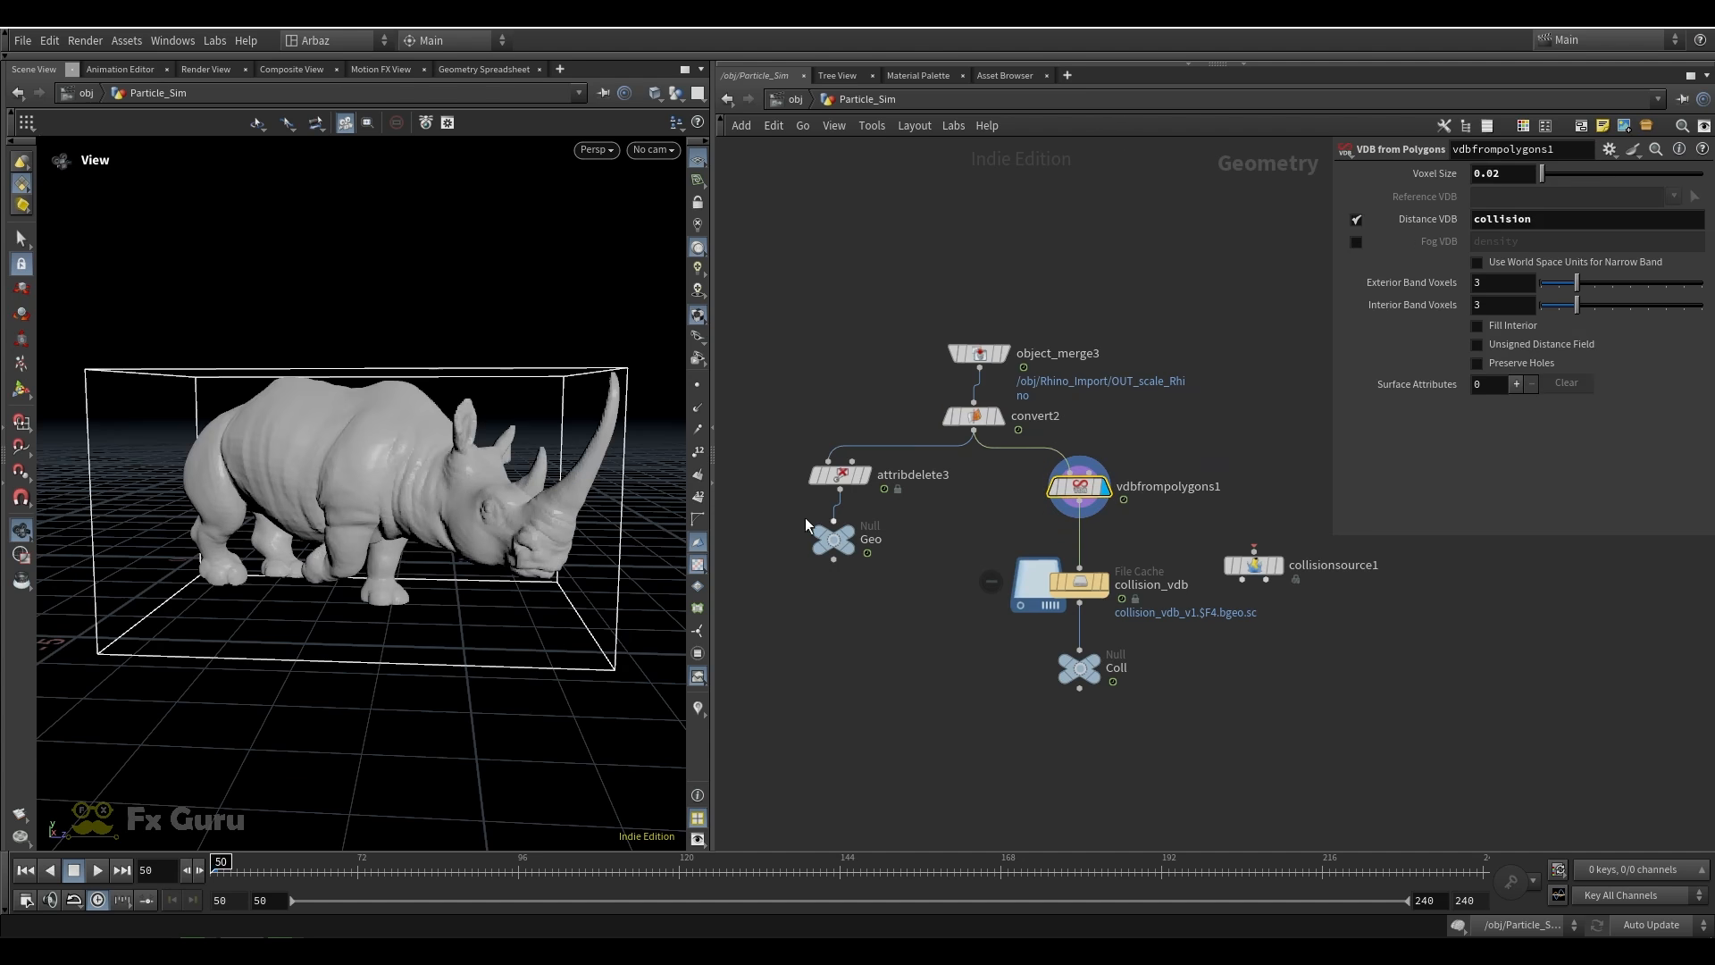
# Display the collision_vdb file cache and check the voxel and distance VDB settings of vdbfrompolygons1
pyautogui.click(1079, 584)
pyautogui.moveTo(978, 613); pyautogui.dragTo(976, 615)
pyautogui.click(1082, 487)
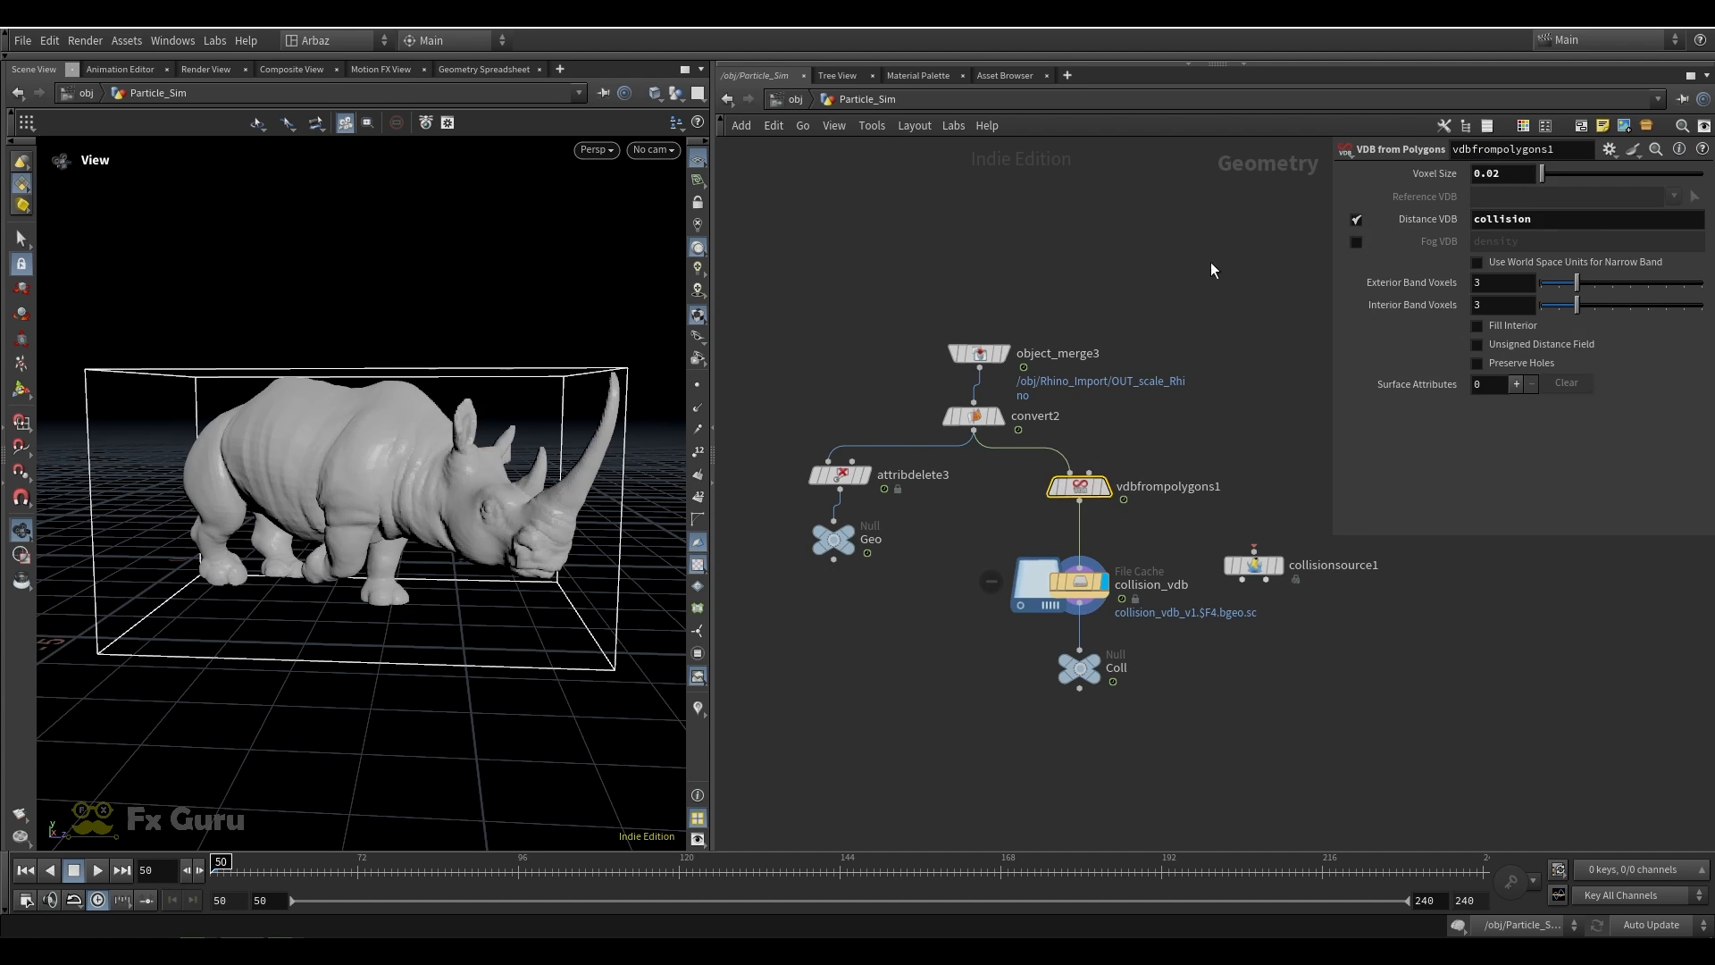
pyautogui.click(1160, 353)
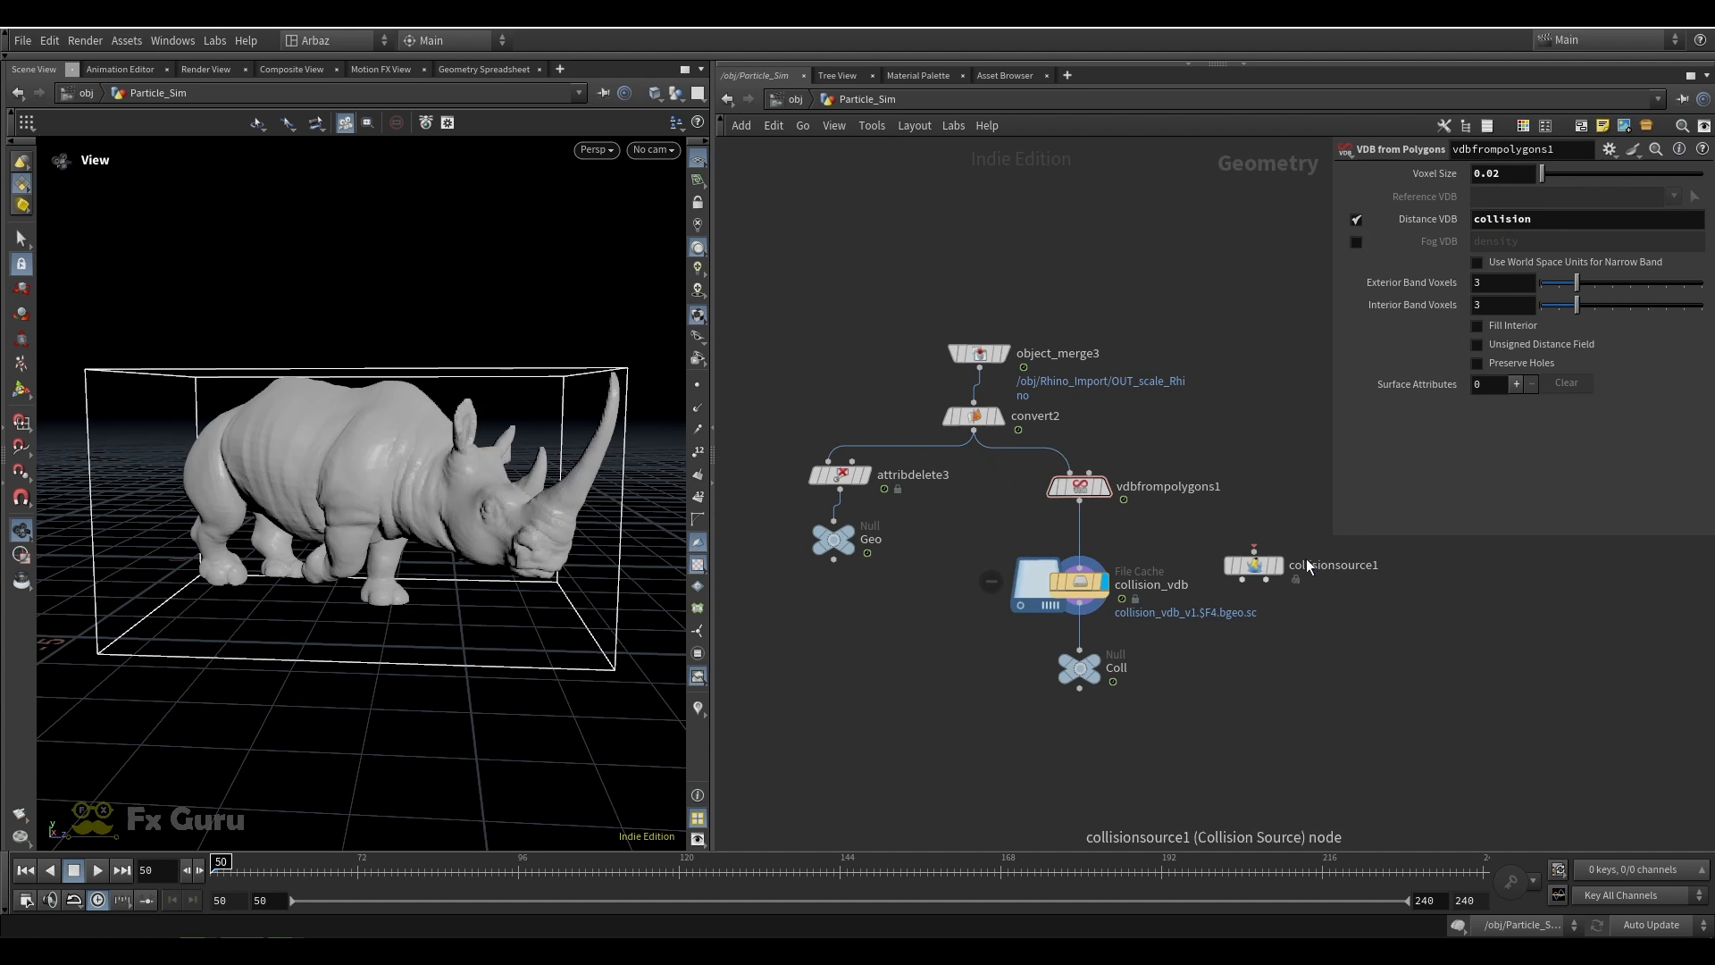
# Move the collisionsource1 node closer to vdbfrompolygons1 and select the Coll null below collision_vdb
pyautogui.moveTo(1254, 564); pyautogui.dragTo(1216, 516)
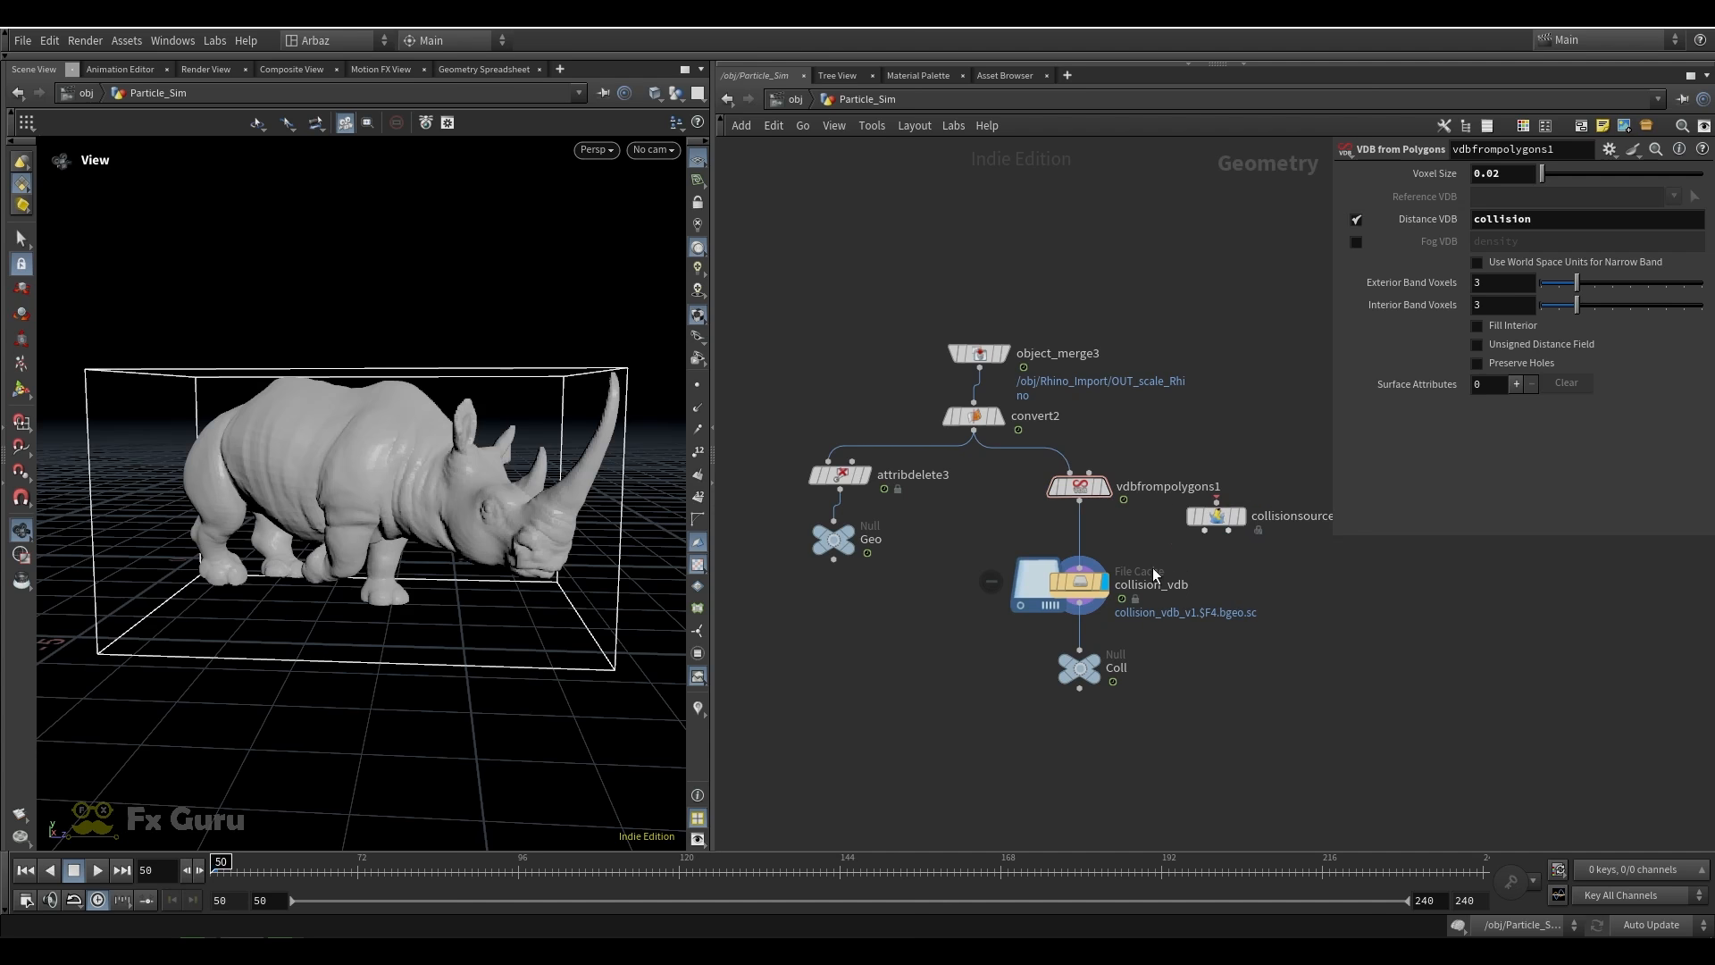
pyautogui.click(1018, 603)
pyautogui.click(1079, 668)
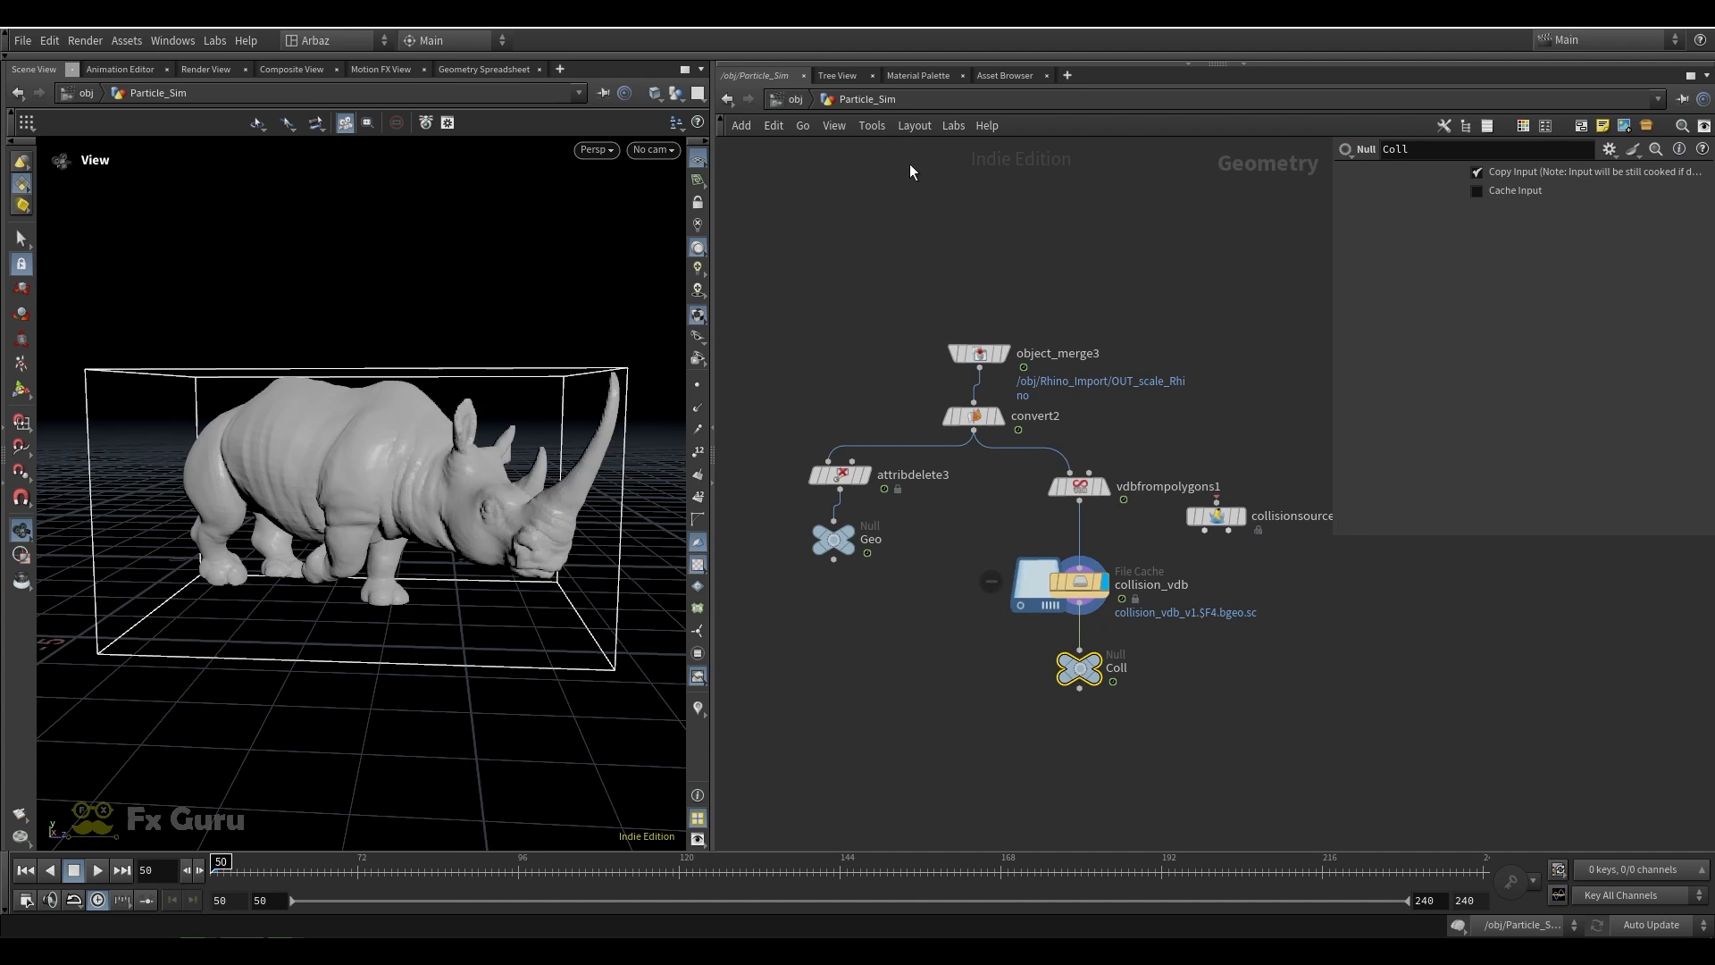
# Save the scene and return from the Particle_Sim network to the object level
pyautogui.press('h')
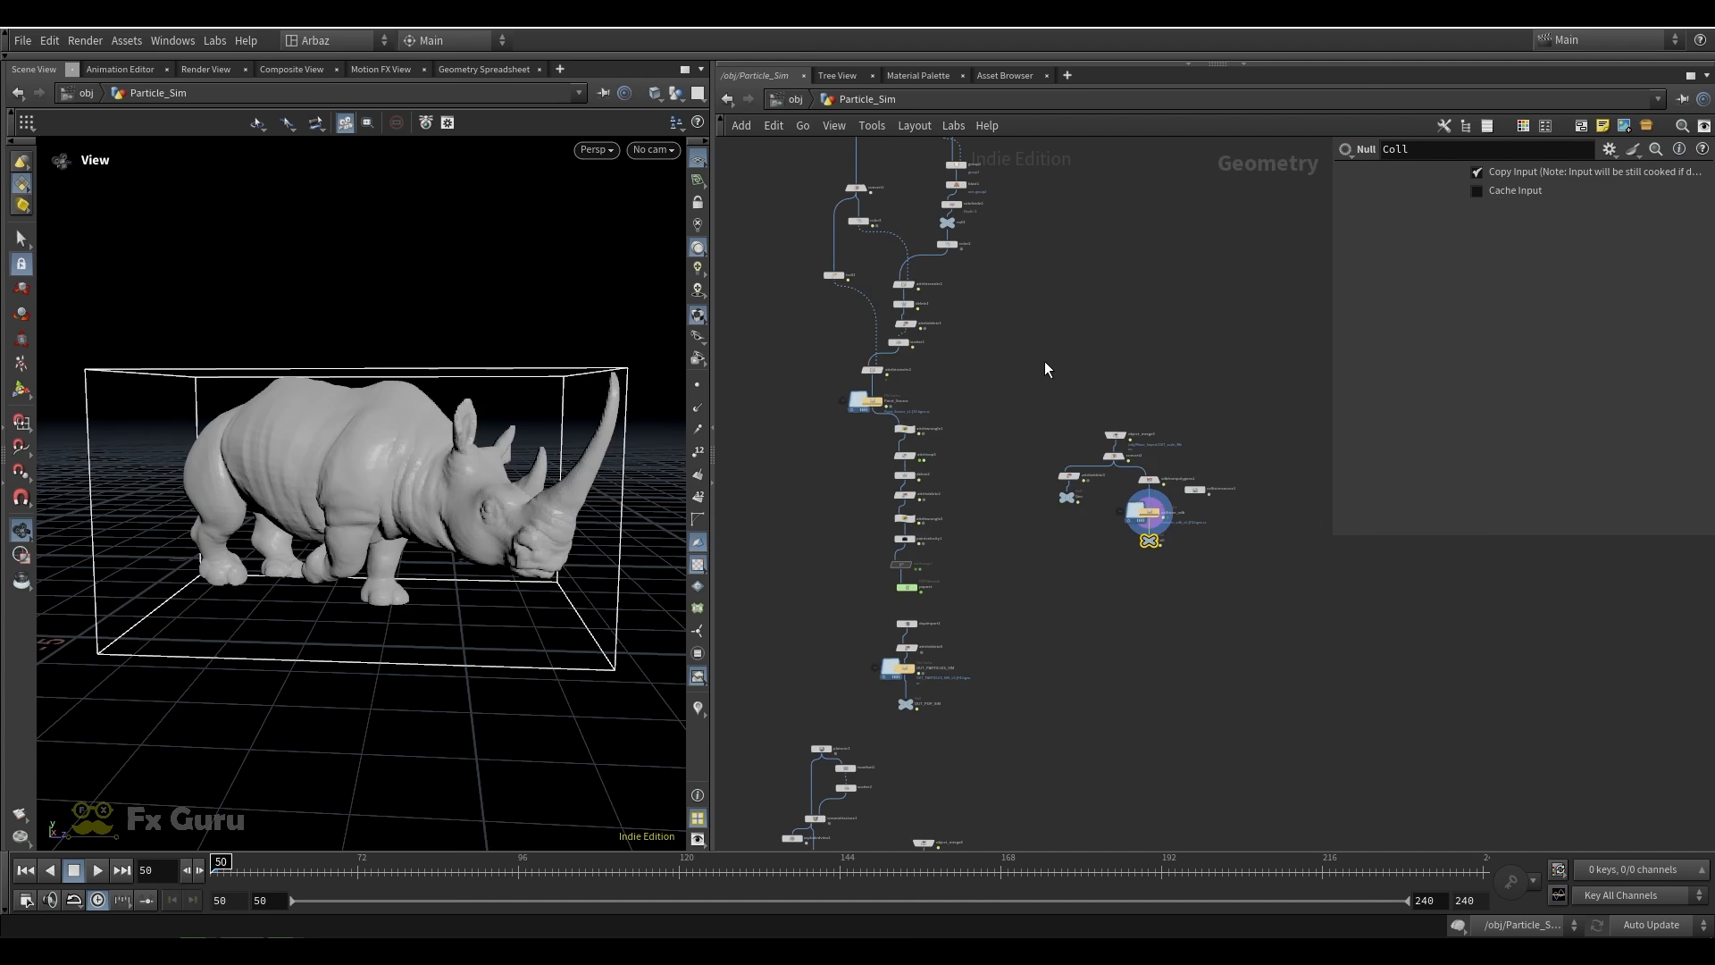
pyautogui.hotkey('ctrl', 's')
pyautogui.click(794, 100)
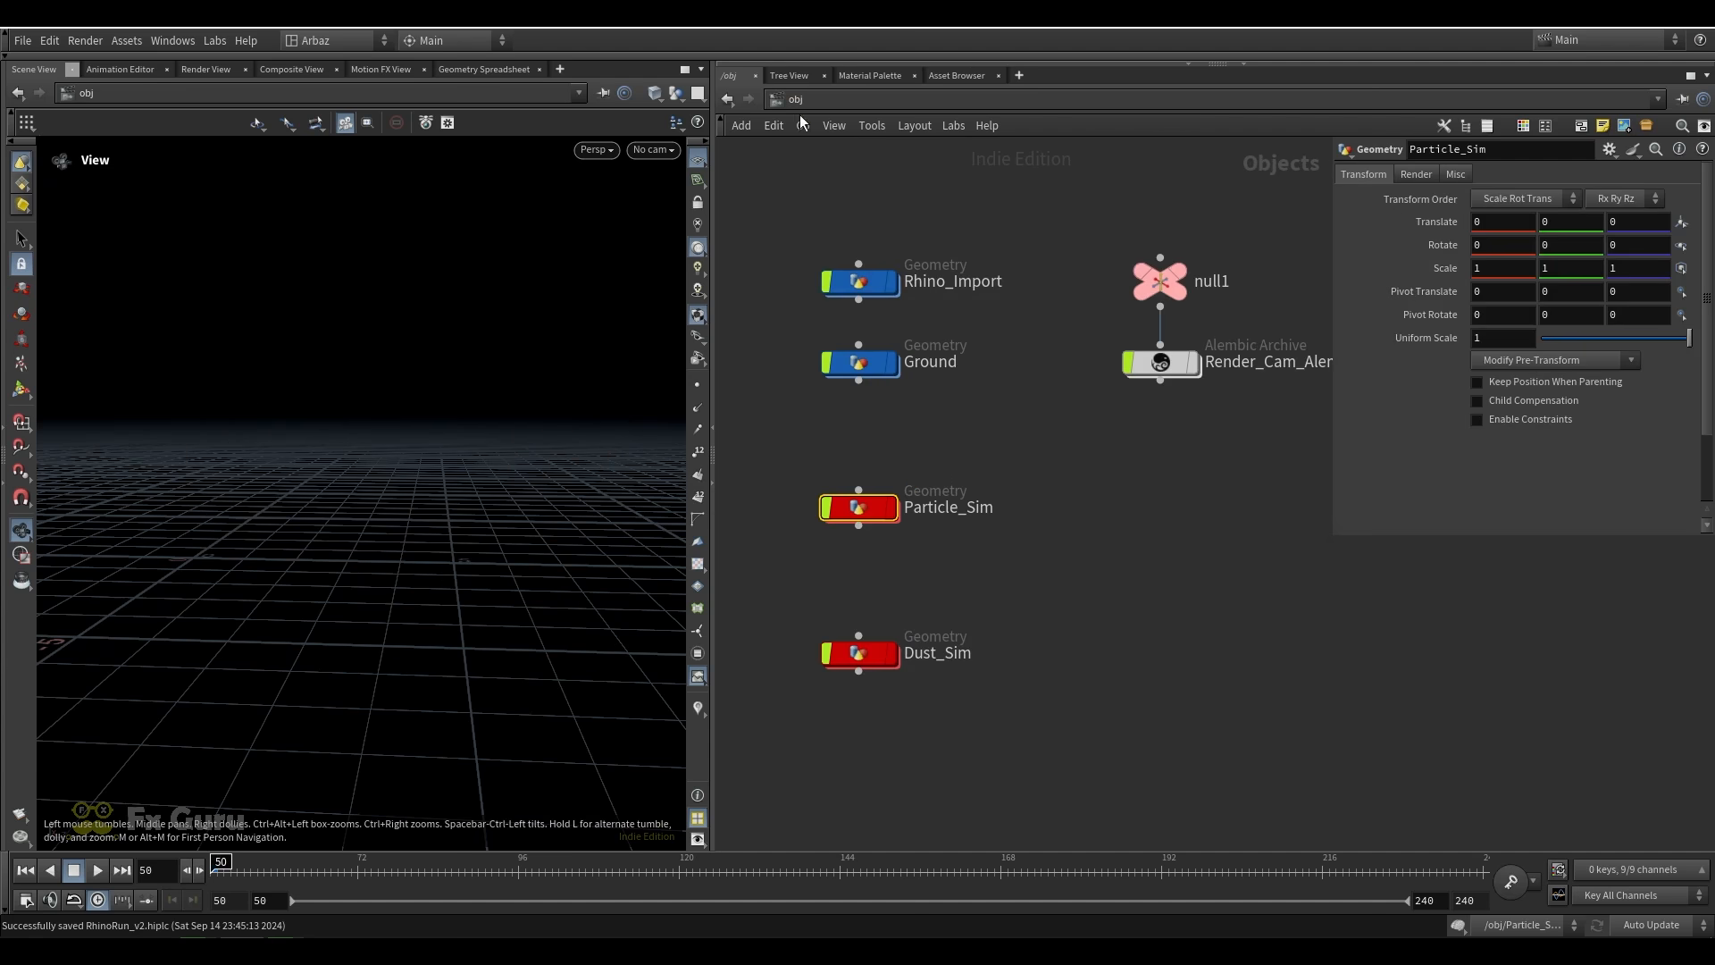
# Move the Dust_Sim object closer beneath Particle_Sim
pyautogui.moveTo(998, 629); pyautogui.dragTo(995, 483, button='middle')
pyautogui.click(858, 507)
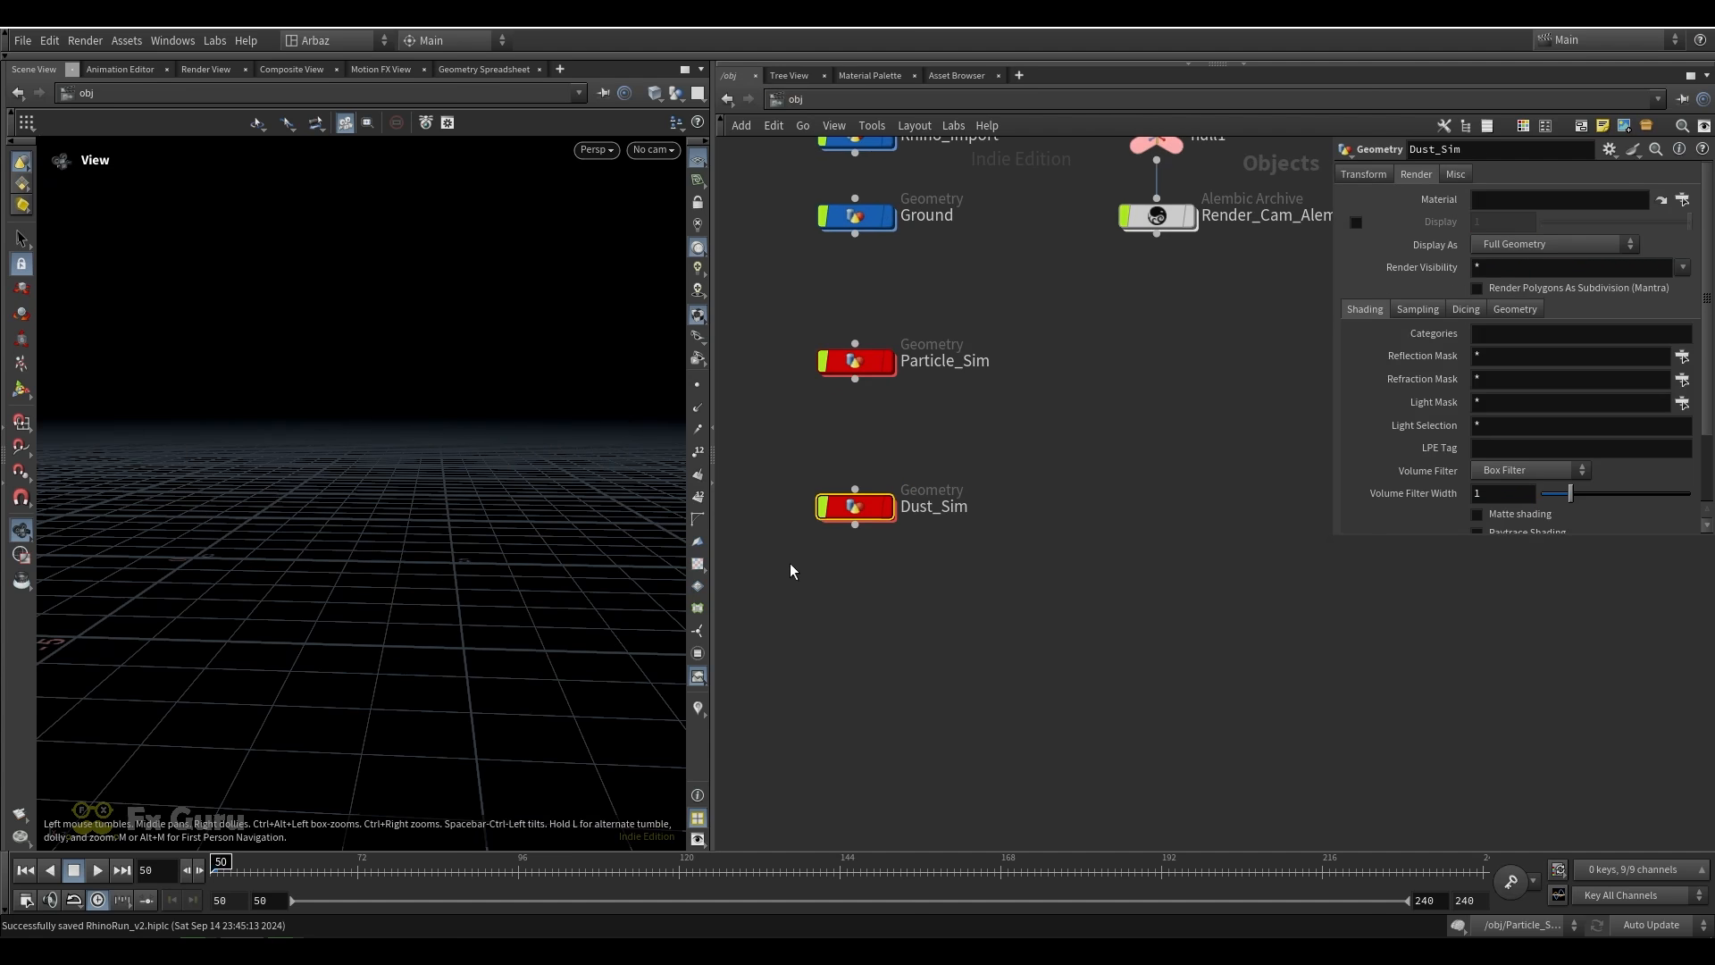
pyautogui.moveTo(848, 505); pyautogui.dragTo(870, 461)
pyautogui.moveTo(855, 452); pyautogui.dragTo(881, 509, button='middle')
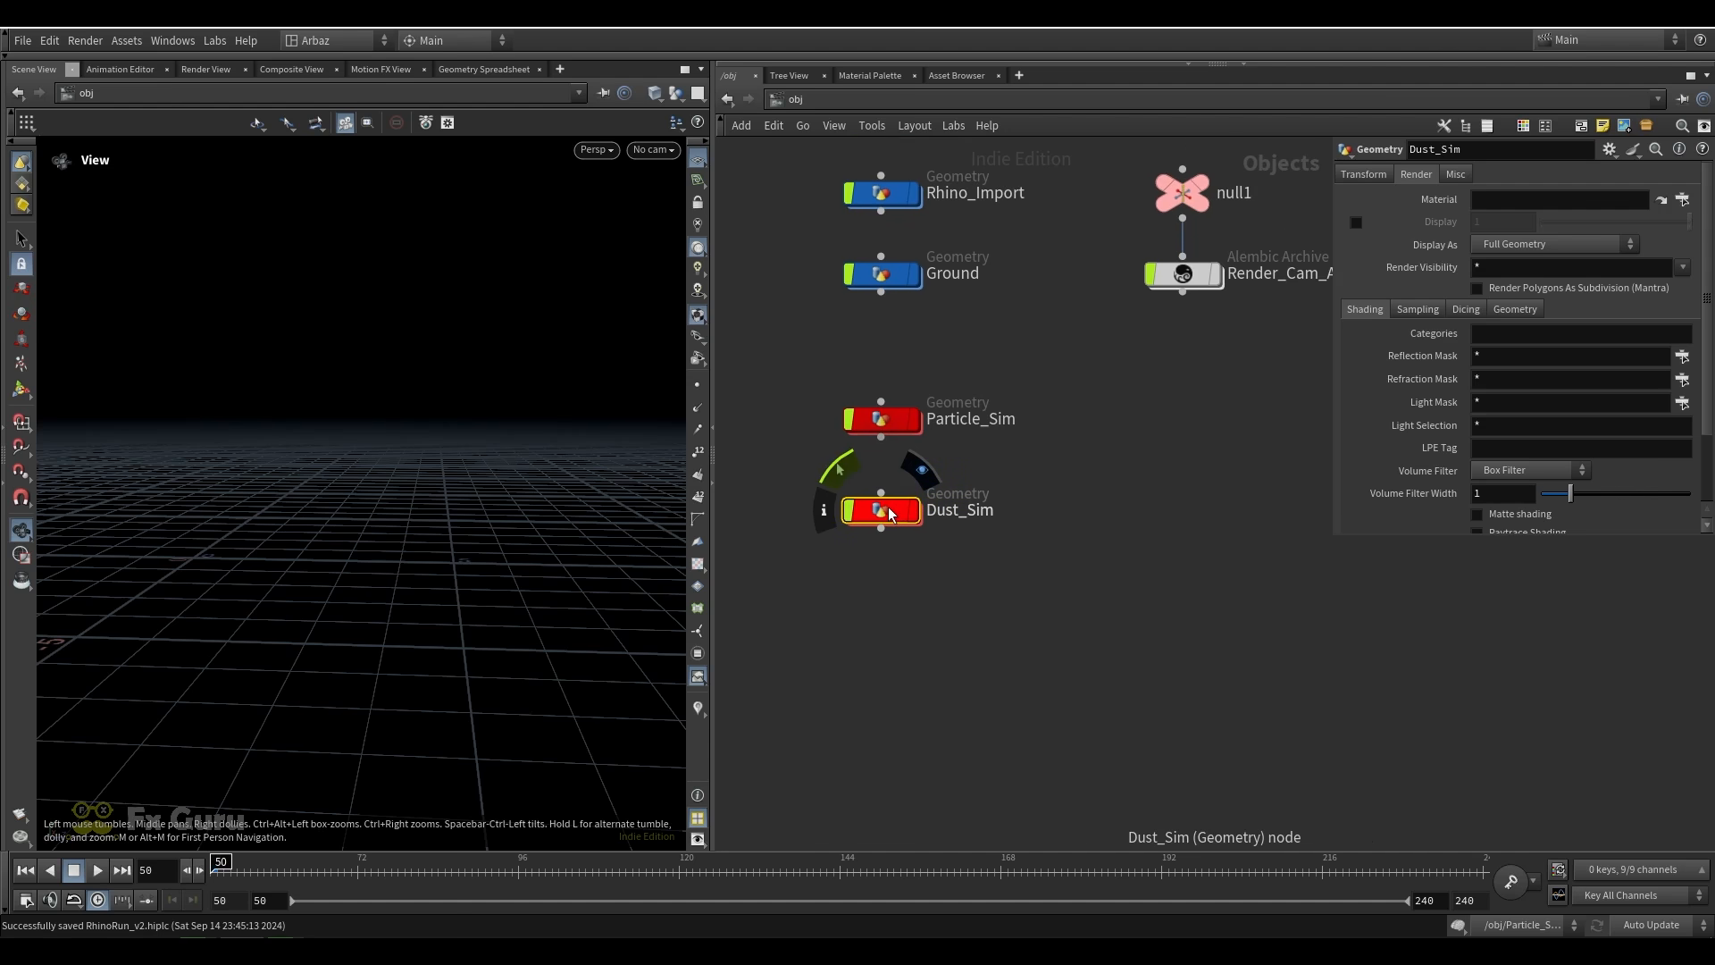
# Open the Dust_Sim network and display the object_merge1 node that imports OUT_POP_SIM
pyautogui.doubleClick(888, 506)
pyautogui.scroll(-3, 938, 550)
pyautogui.scroll(4, 1091, 359)
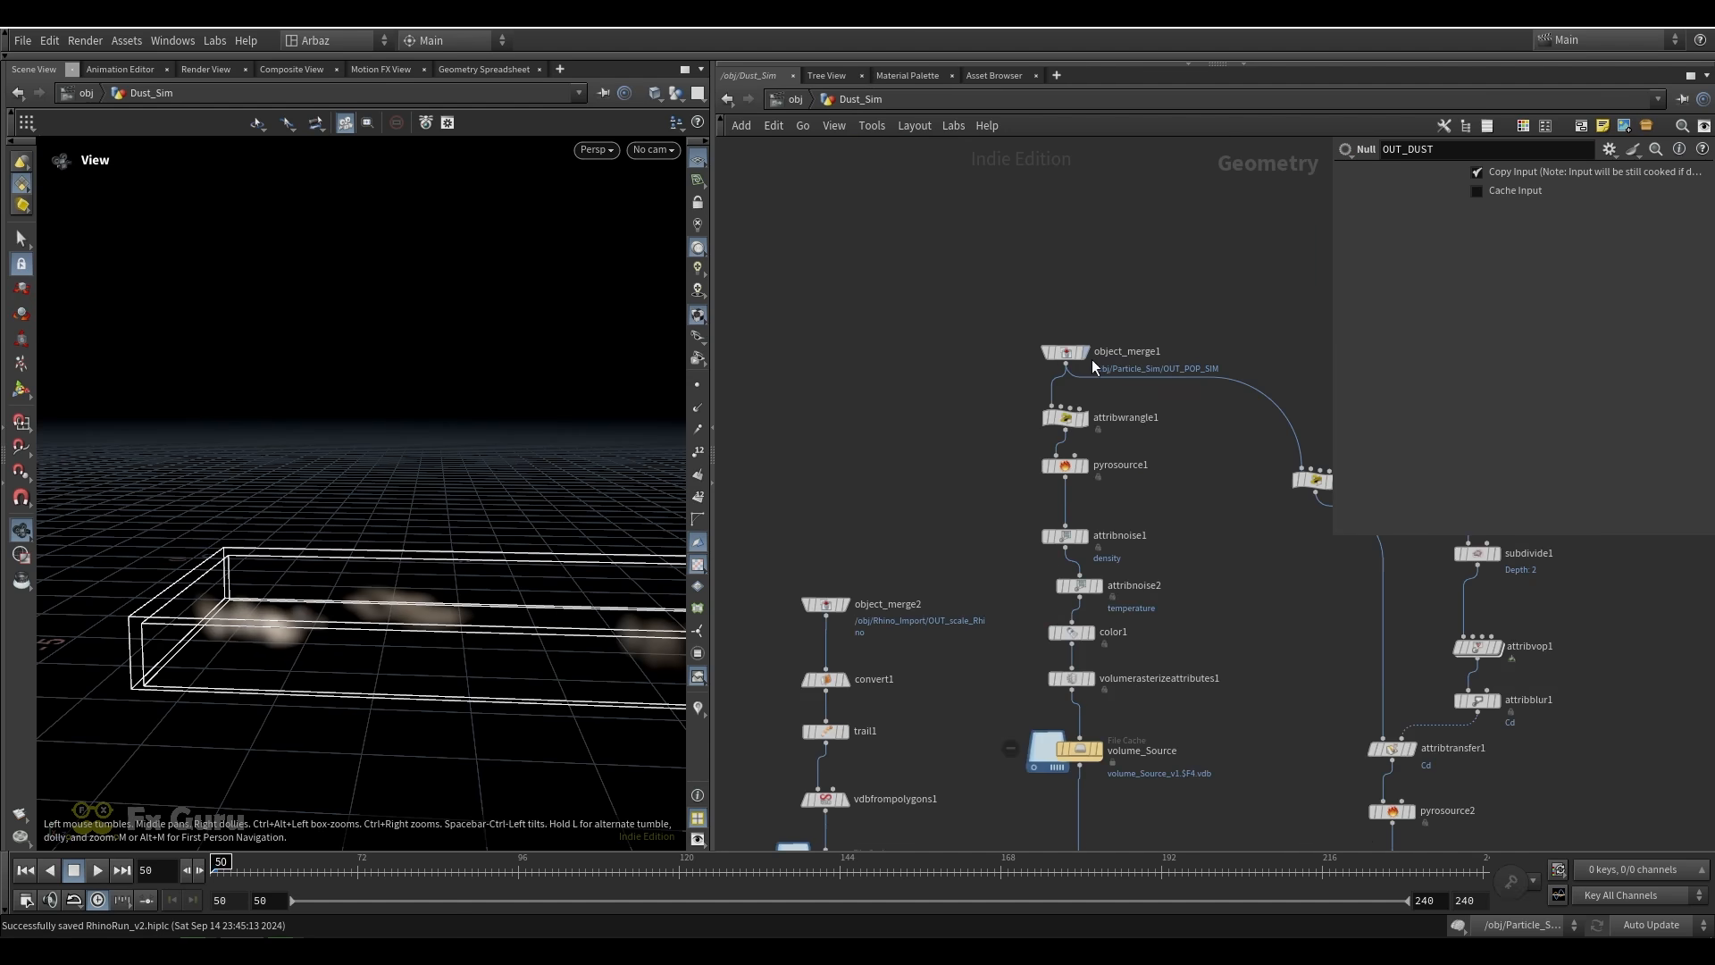
pyautogui.click(1084, 353)
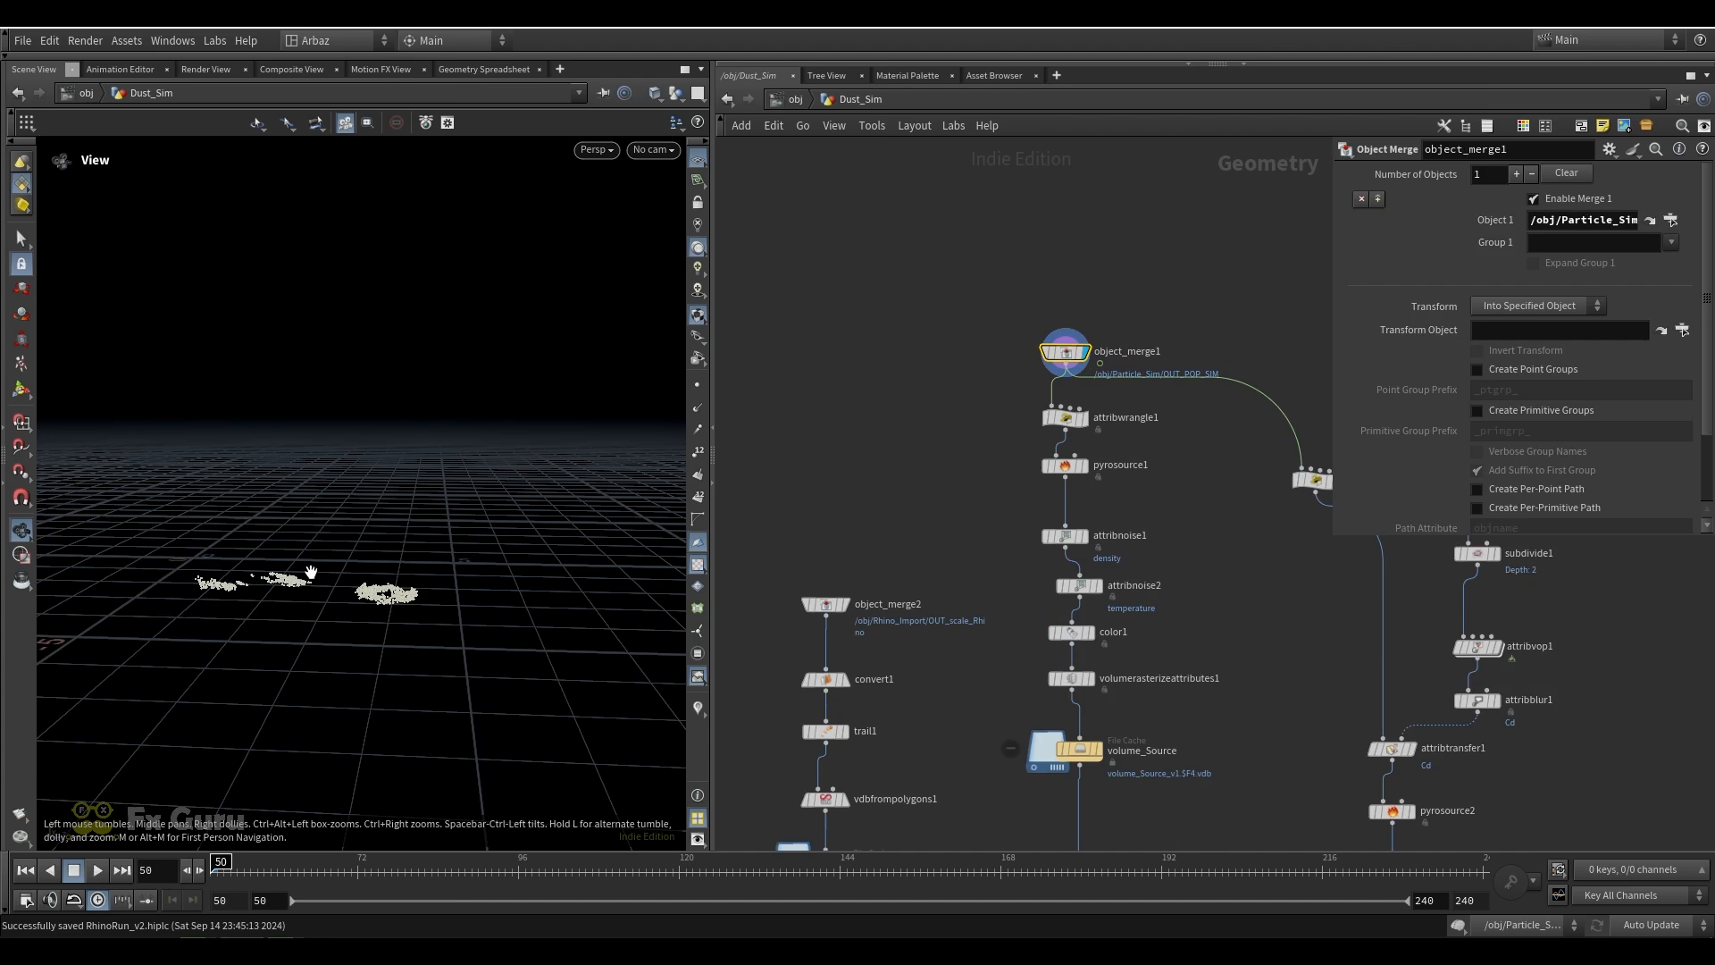
# Scrub to frame 89 and examine the imported particle trail from several angles
pyautogui.moveTo(311, 572); pyautogui.dragTo(323, 603)
pyautogui.moveTo(218, 869); pyautogui.dragTo(472, 869)
pyautogui.scroll(-4, 471, 595)
pyautogui.moveTo(472, 596); pyautogui.dragTo(255, 547, button='middle')
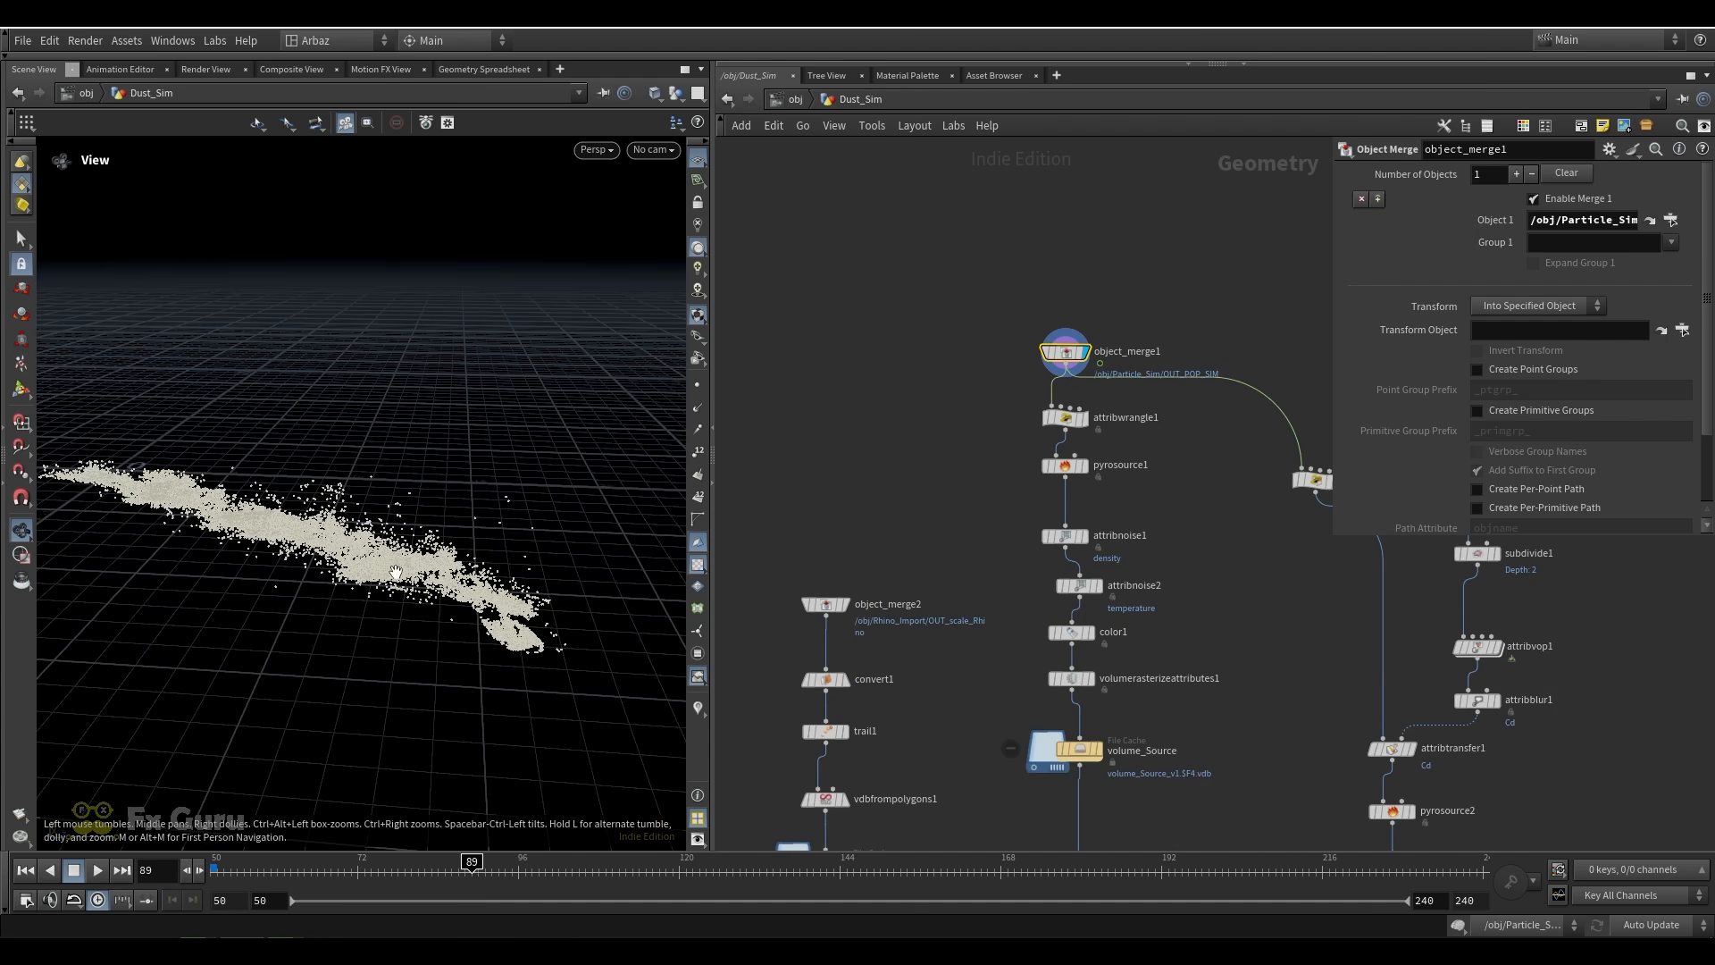
pyautogui.moveTo(254, 547); pyautogui.dragTo(294, 581)
# Display attribwrangle1 and scrub to frame 95 to examine the particles kept by the age threshold
pyautogui.click(1081, 421)
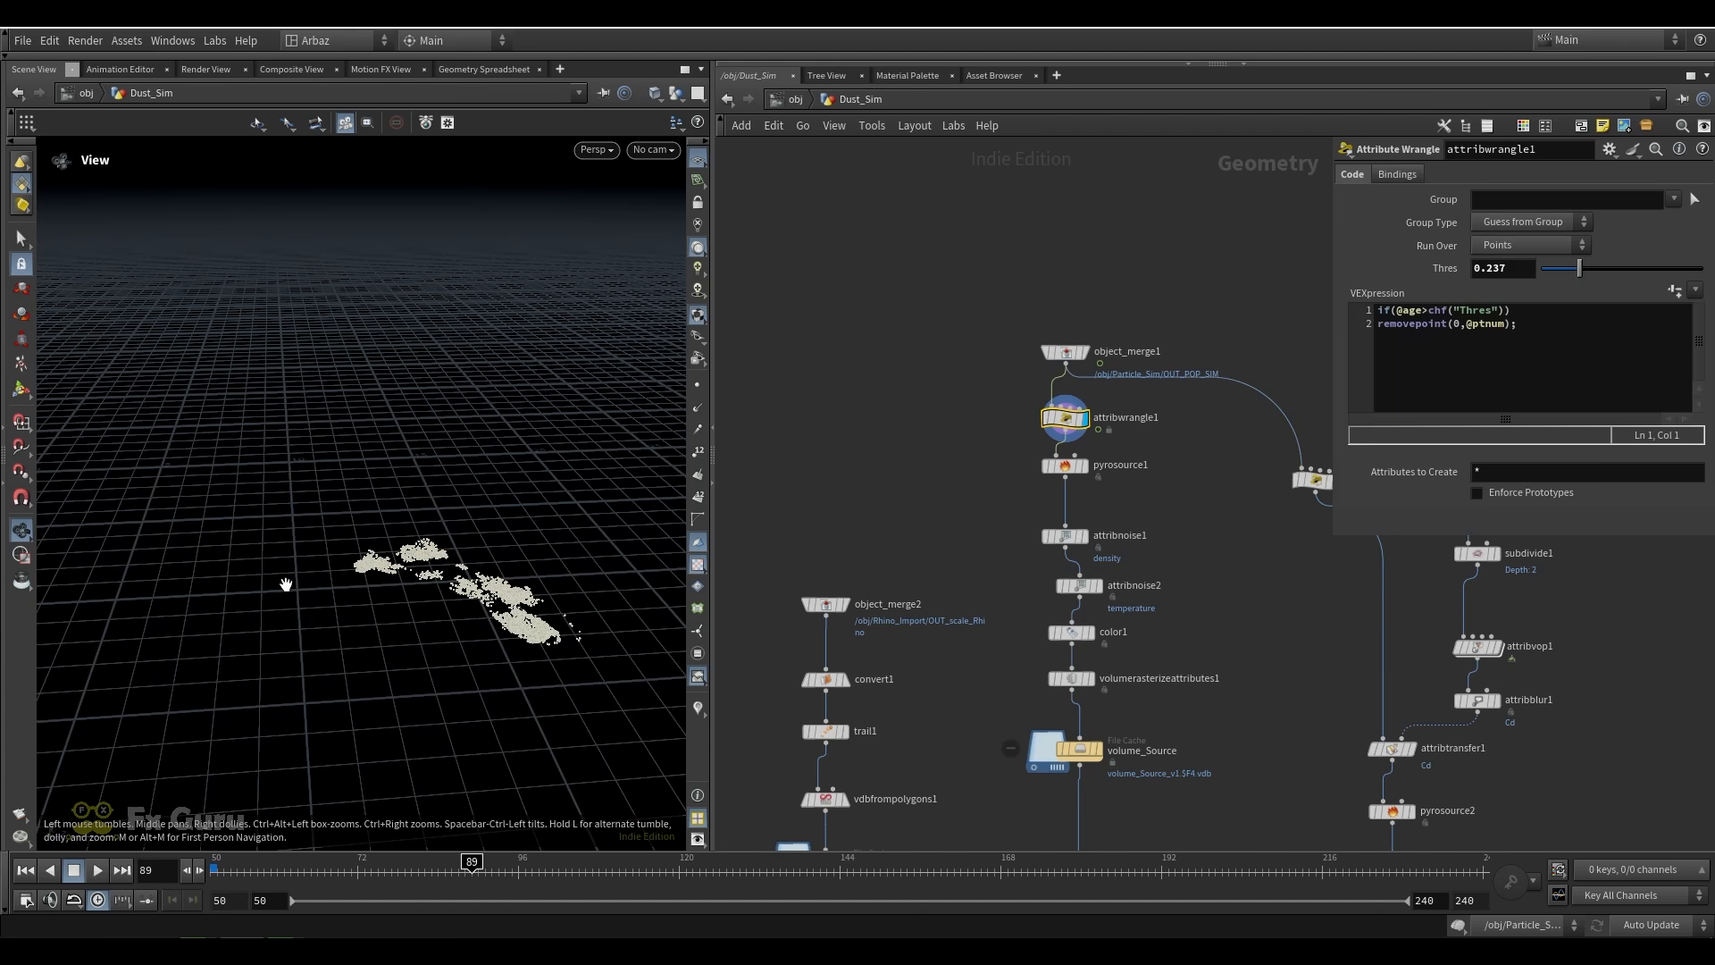
pyautogui.moveTo(218, 869); pyautogui.dragTo(505, 869)
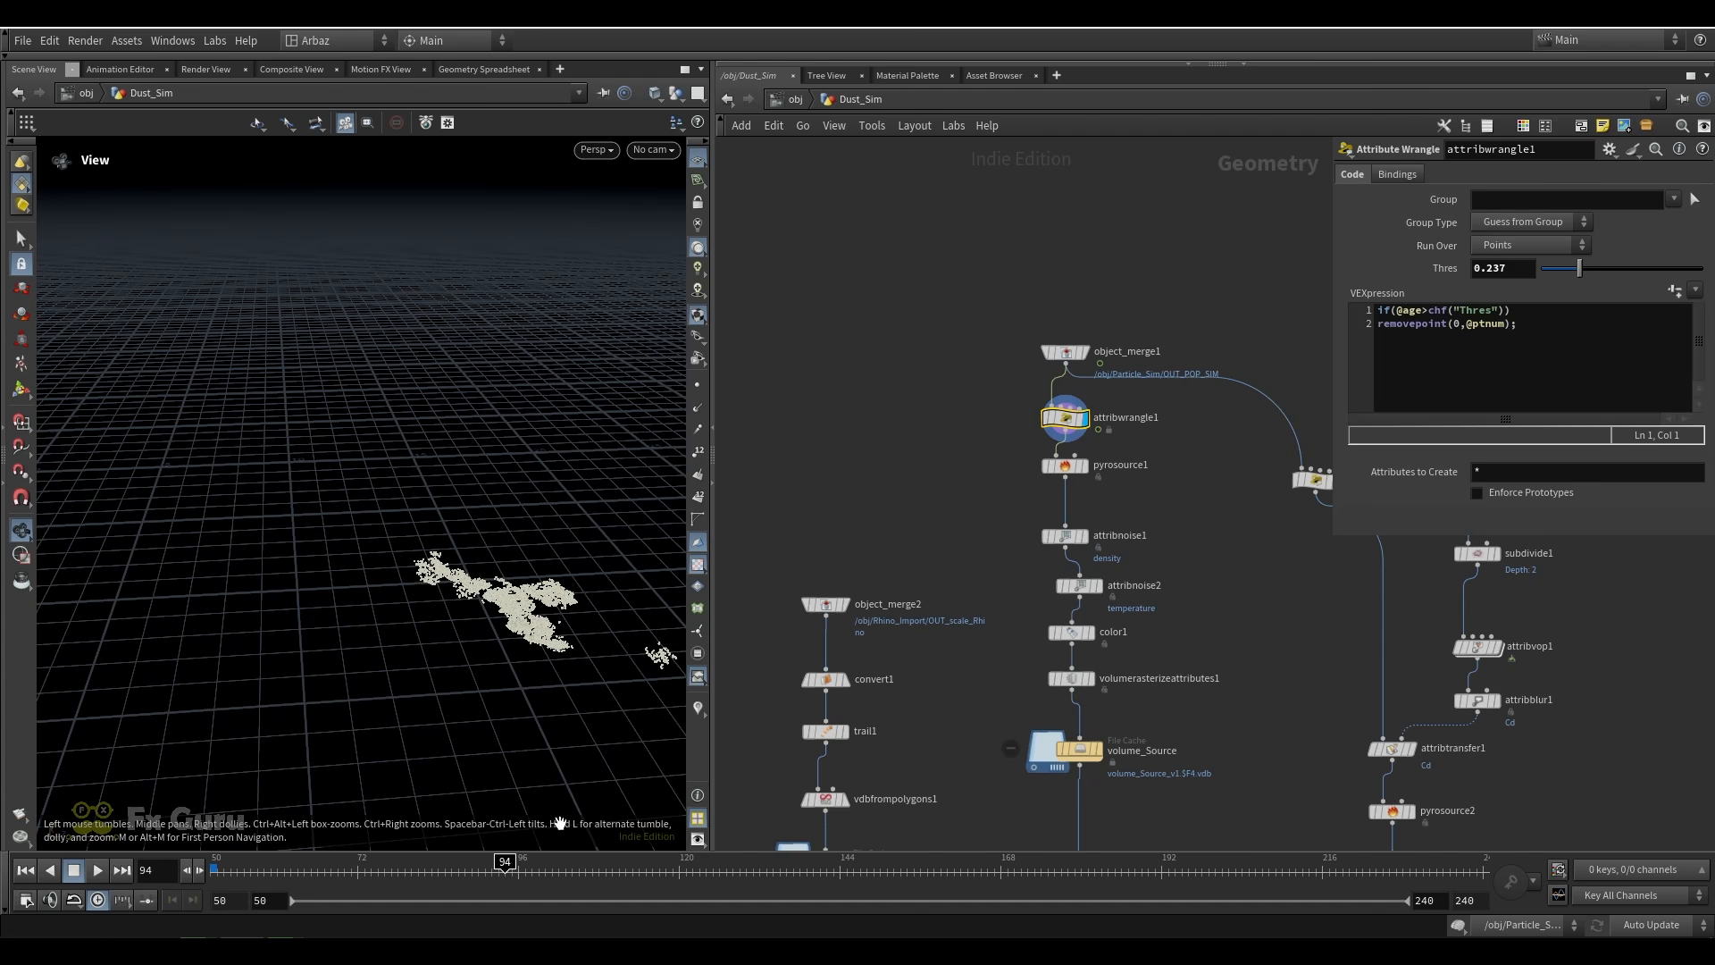
pyautogui.click(336, 860)
pyautogui.moveTo(335, 859); pyautogui.dragTo(512, 858)
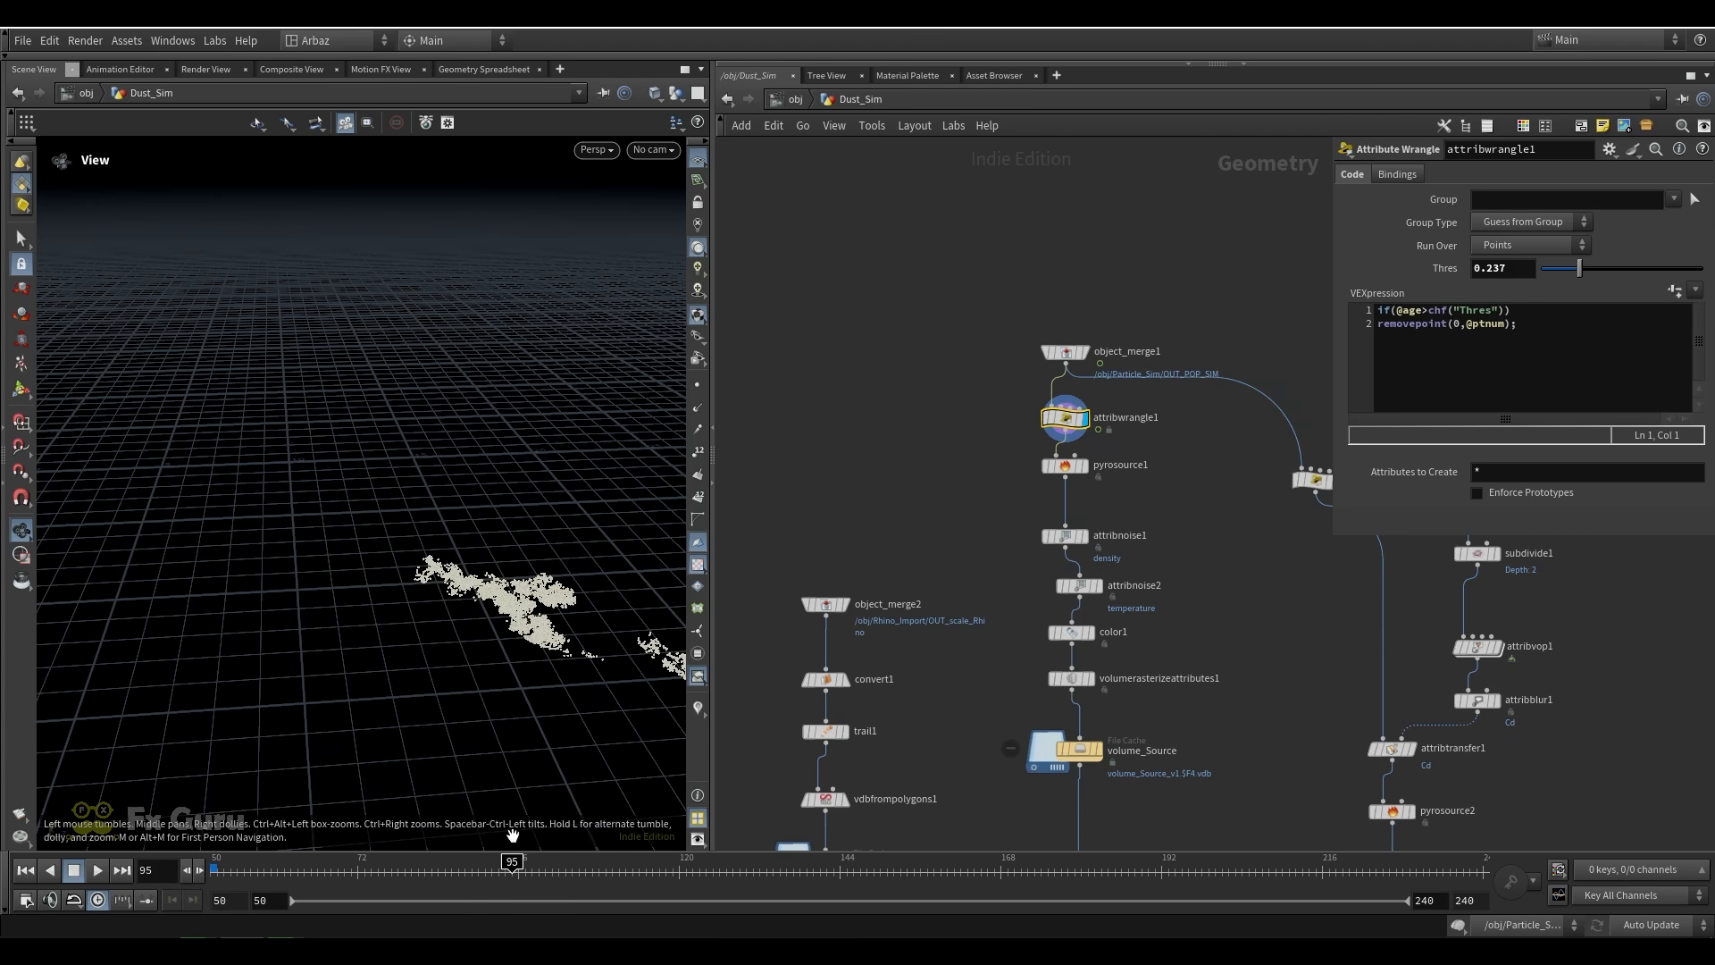
pyautogui.moveTo(523, 630); pyautogui.dragTo(352, 579, button='middle')
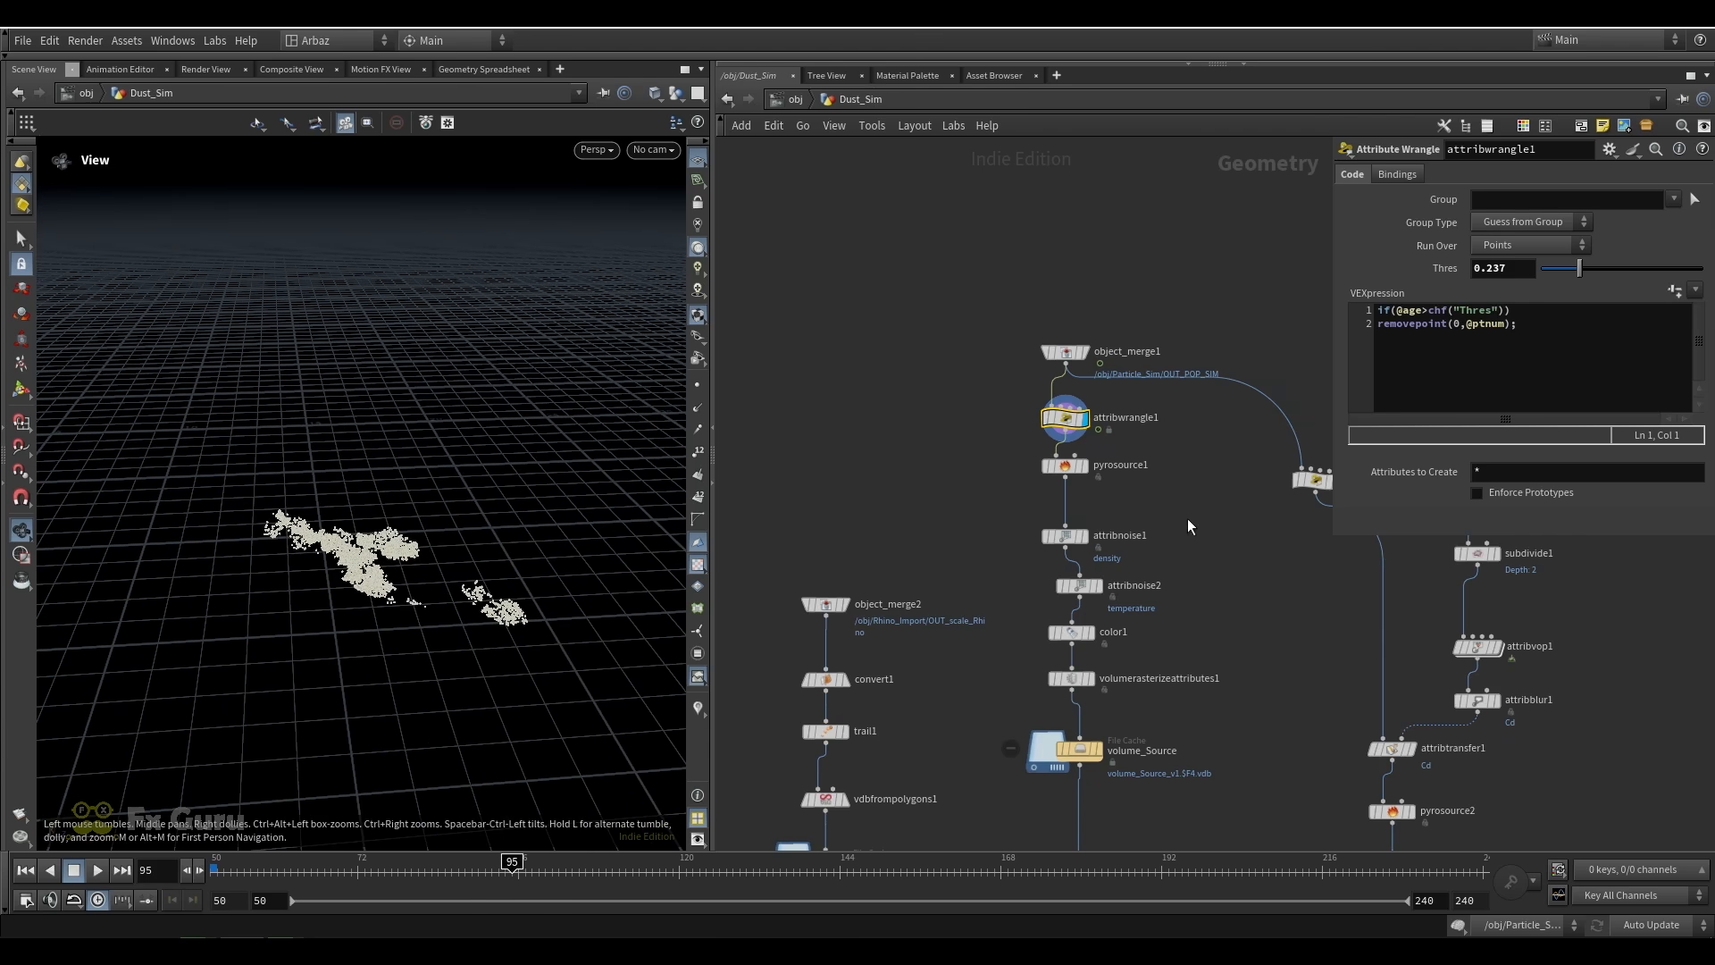
# Display pyrosource1 and attribnoise1 in turn to check their density and temperature source settings
pyautogui.moveTo(1131, 516); pyautogui.dragTo(1061, 478, button='middle')
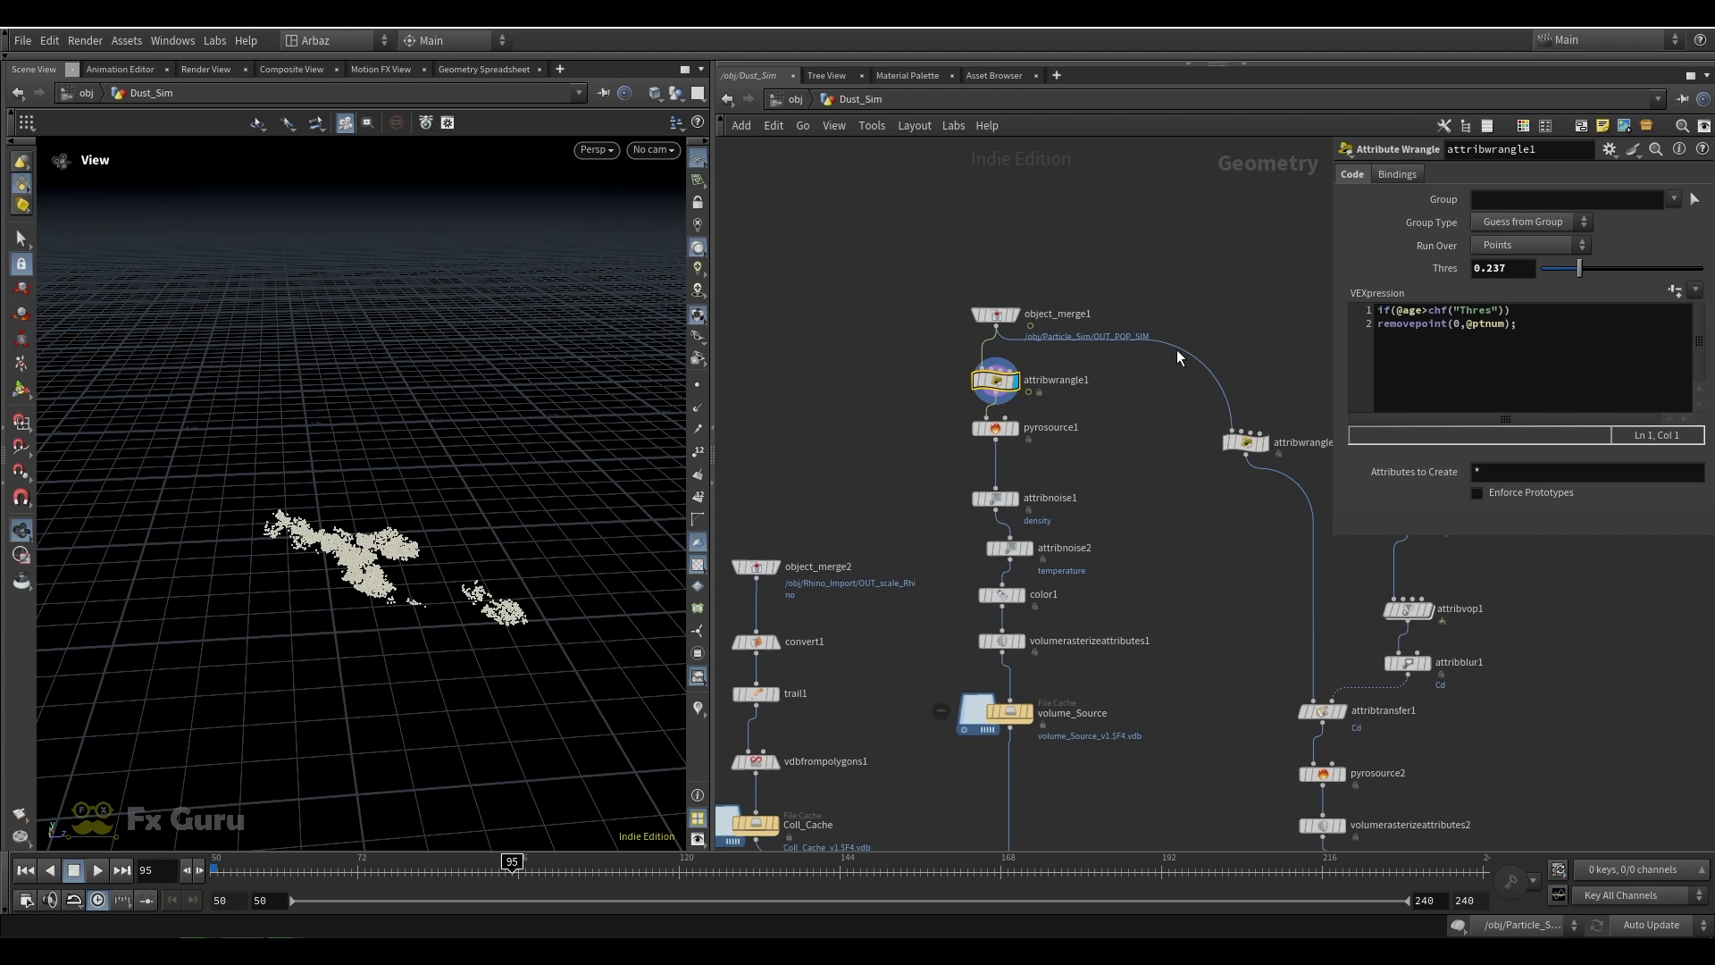
pyautogui.scroll(3, 998, 429)
pyautogui.click(995, 429)
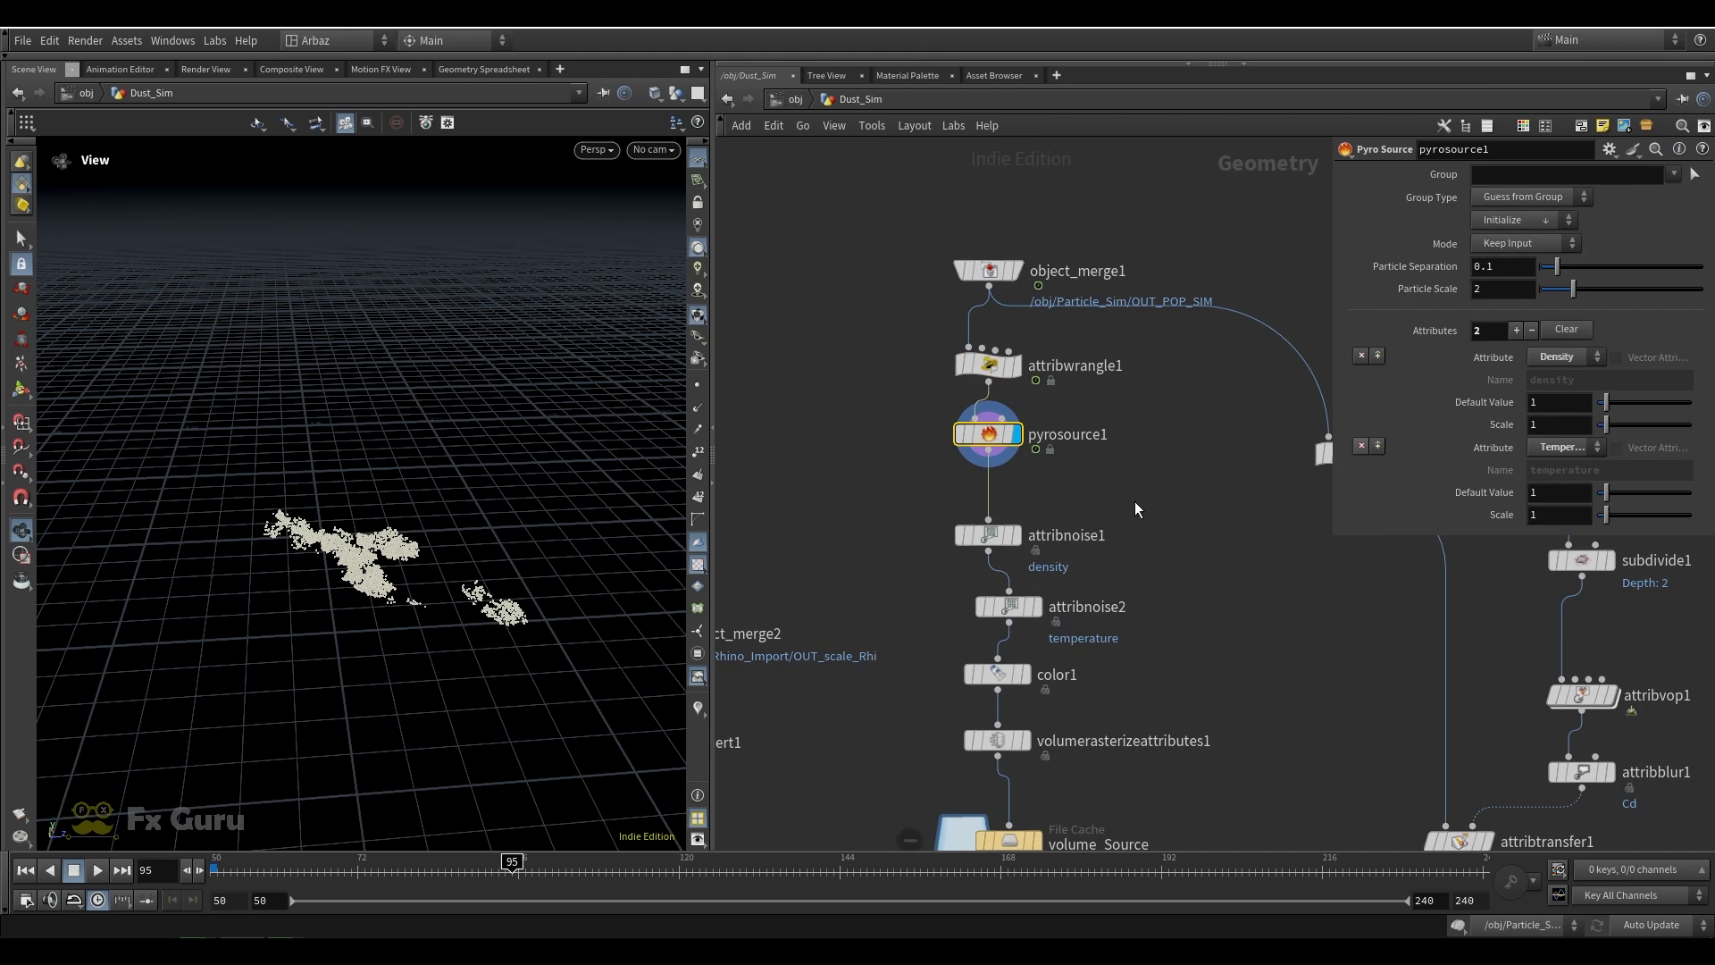
pyautogui.click(1016, 535)
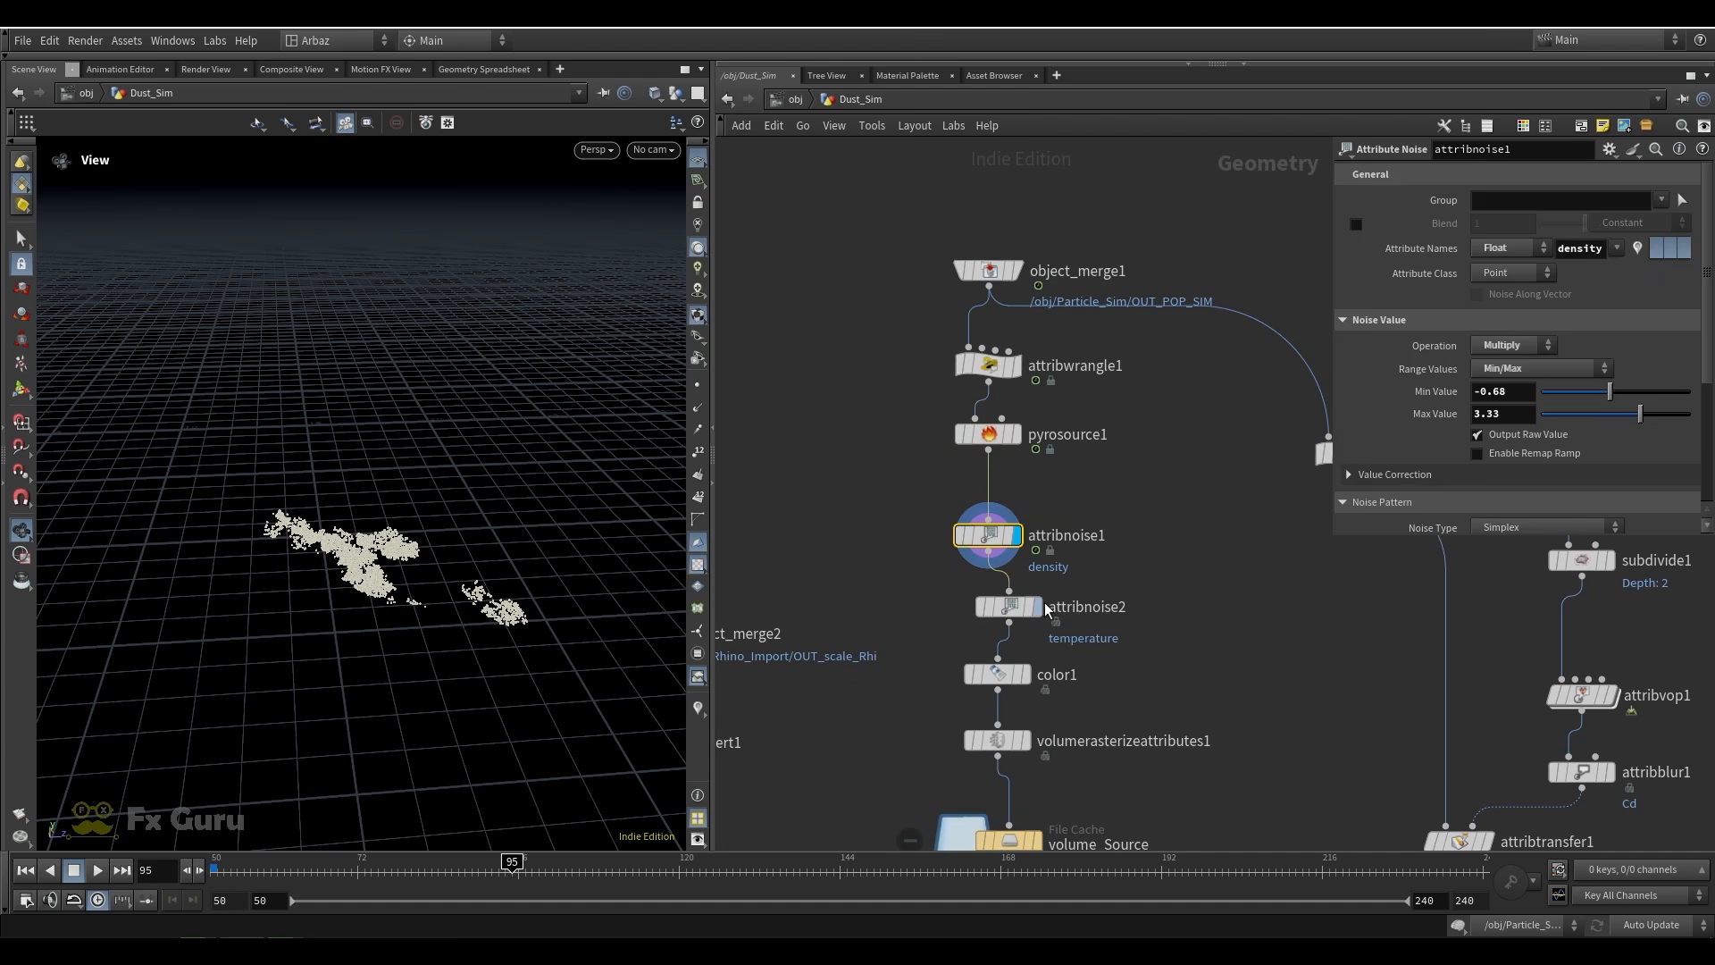
# Visualize the density attribute of attribnoise1 up to frame 105, and turn that visualization off
pyautogui.click(938, 535)
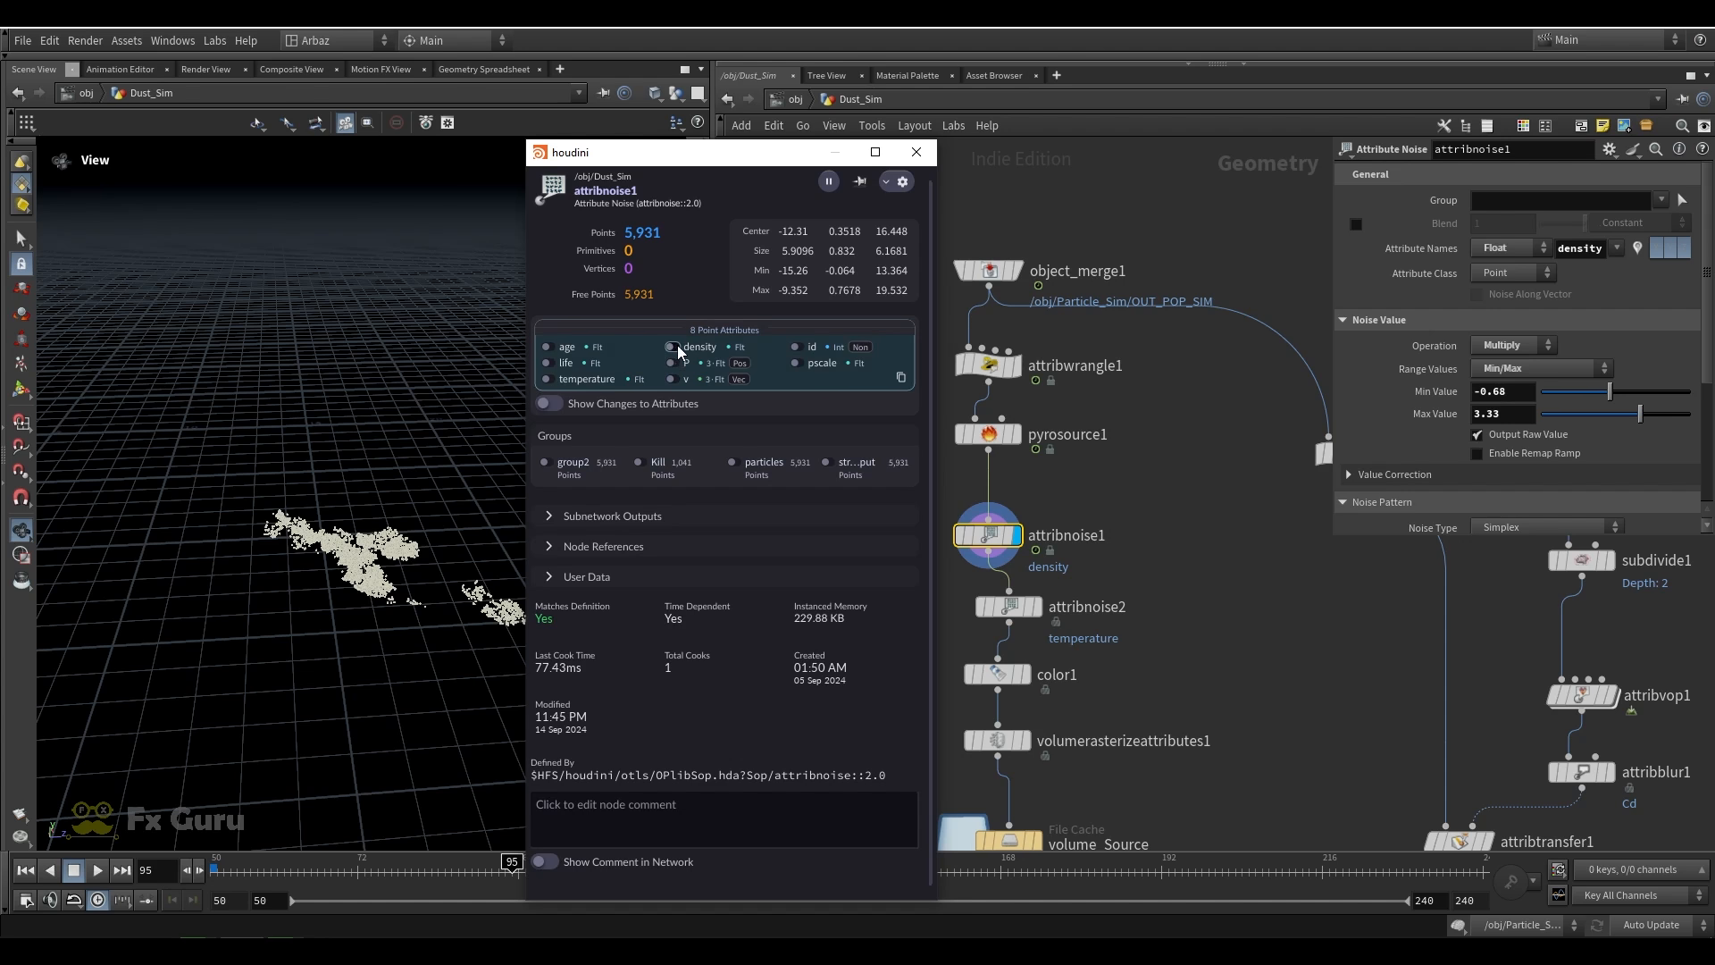
pyautogui.click(915, 152)
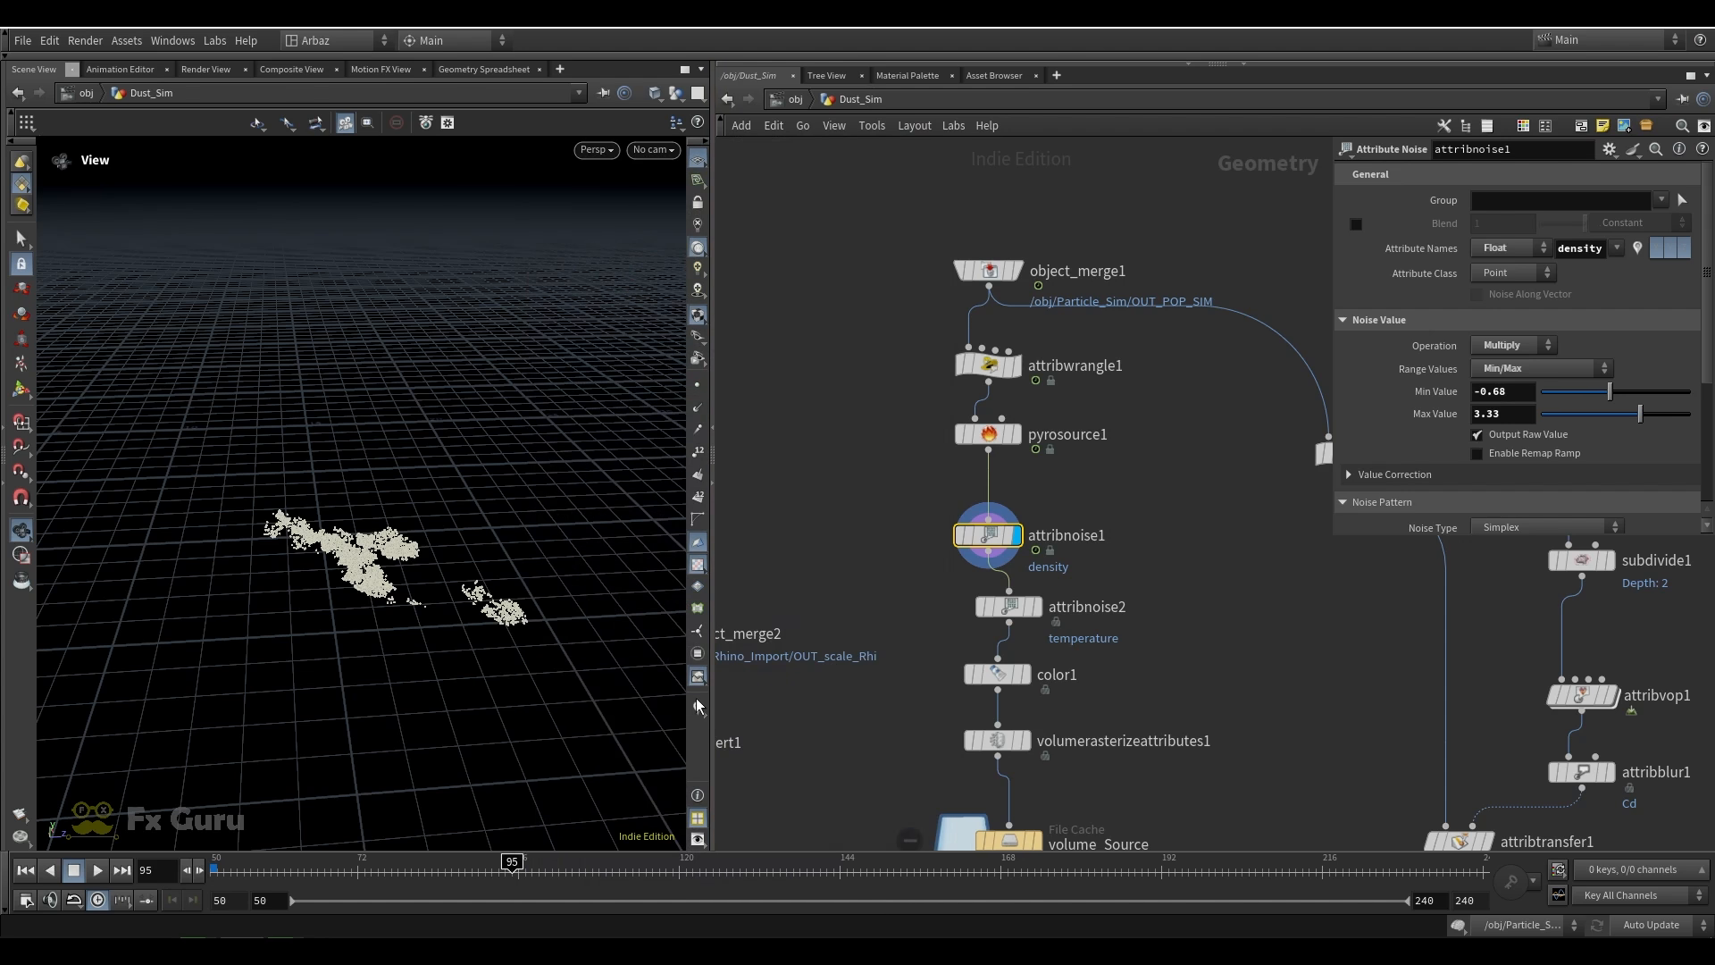
pyautogui.click(700, 704)
pyautogui.scroll(3, 379, 550)
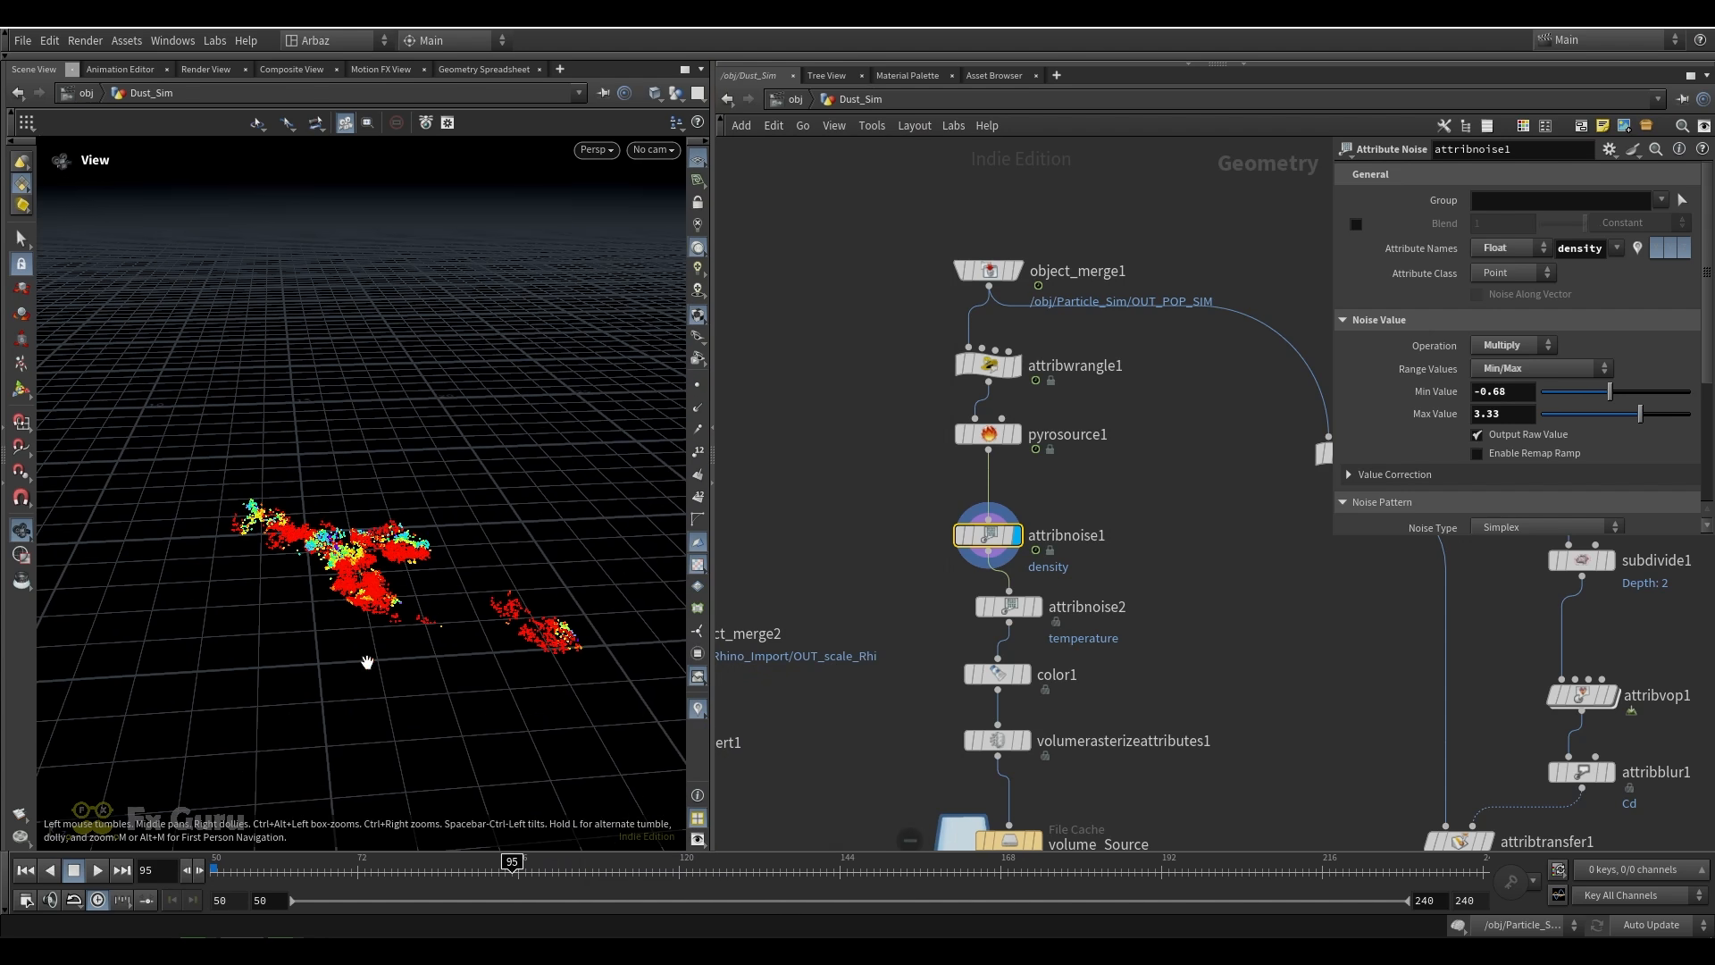
pyautogui.click(936, 540)
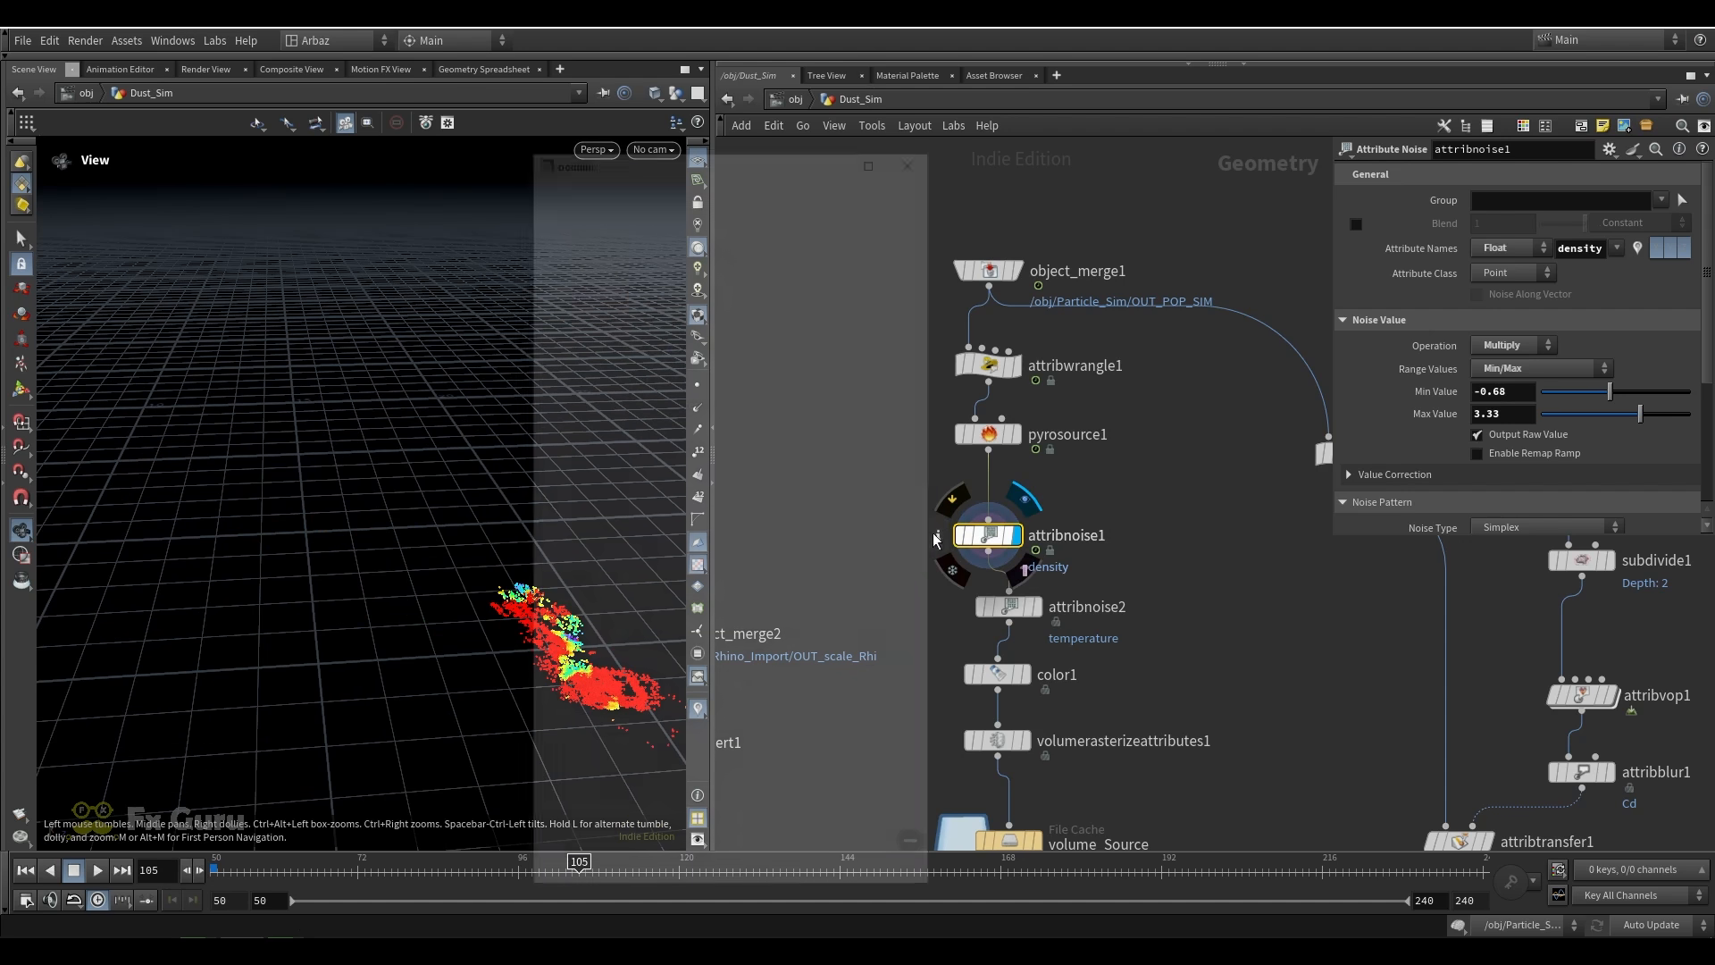
pyautogui.click(877, 143)
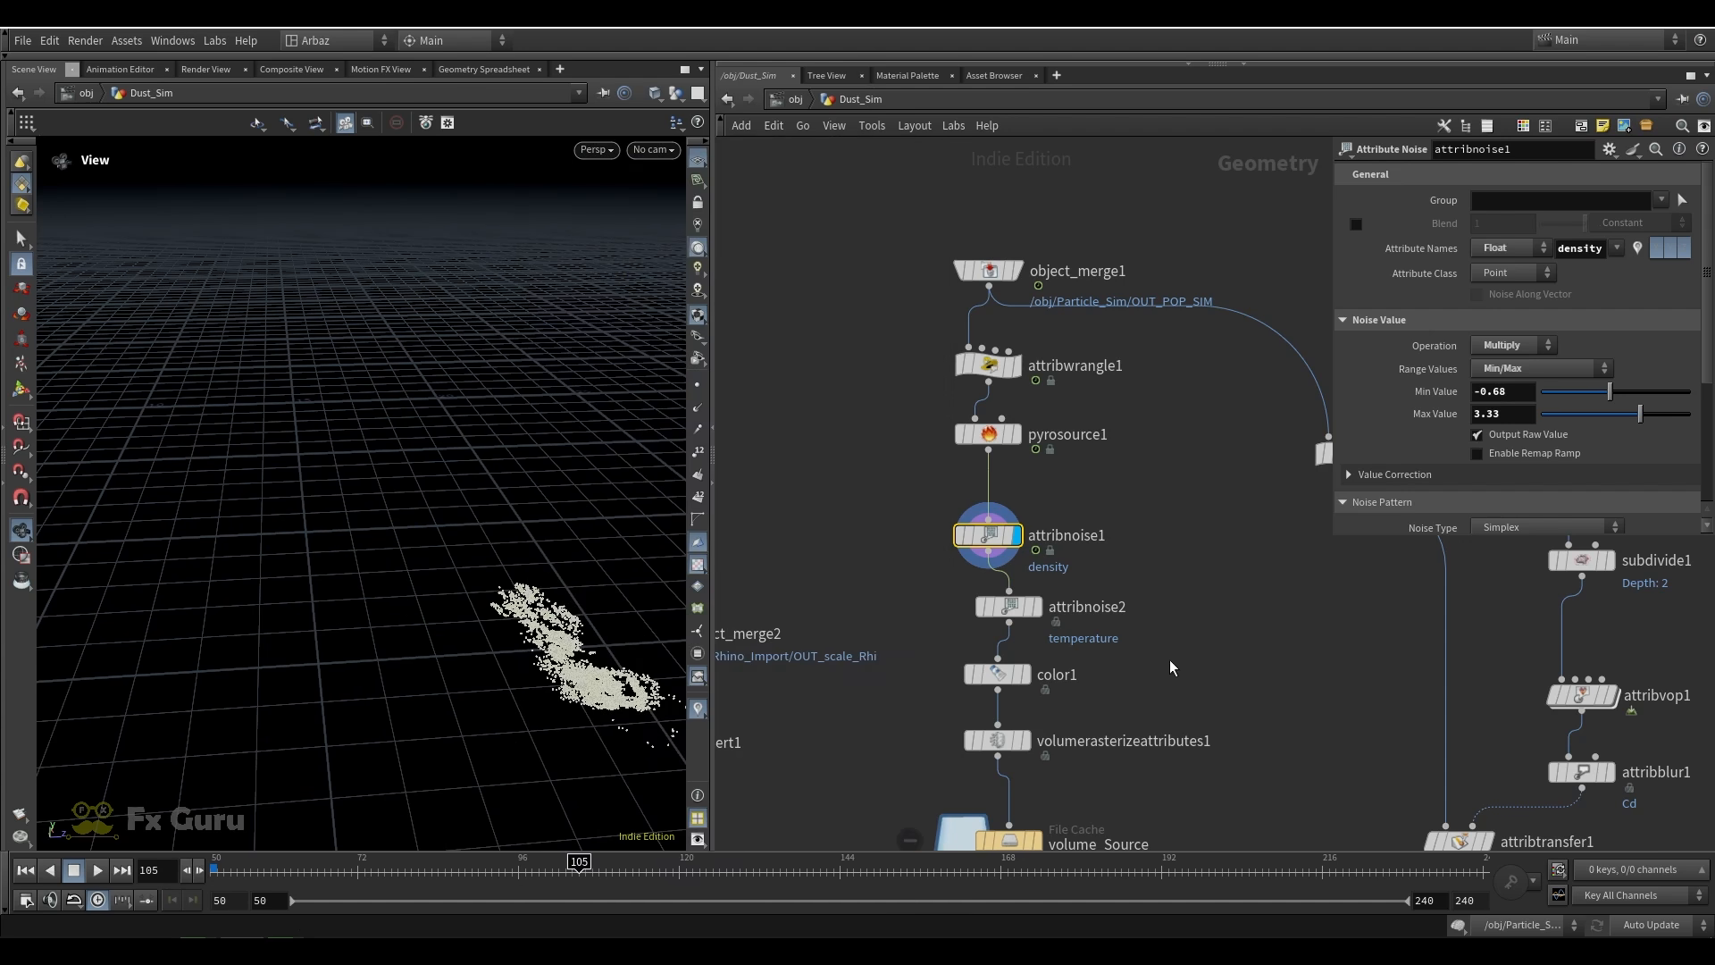
# Display color1 and examine its constant point color on the particles
pyautogui.moveTo(1170, 669); pyautogui.dragTo(1128, 489, button='middle')
pyautogui.click(1014, 493)
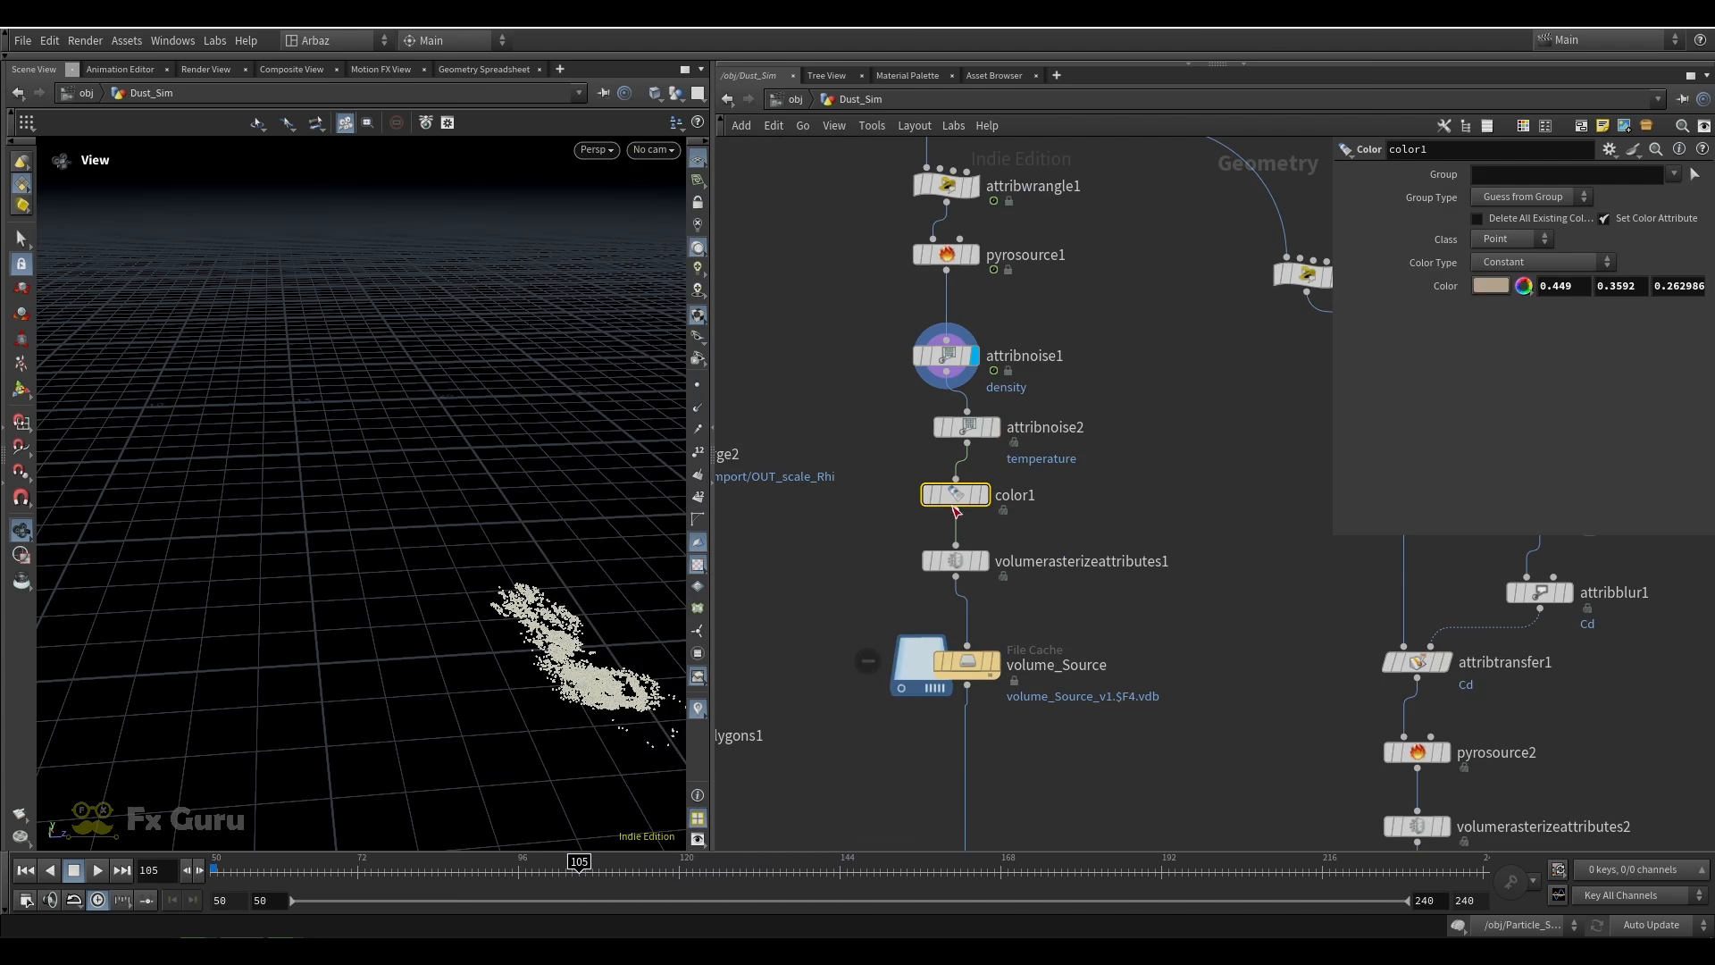
pyautogui.click(985, 495)
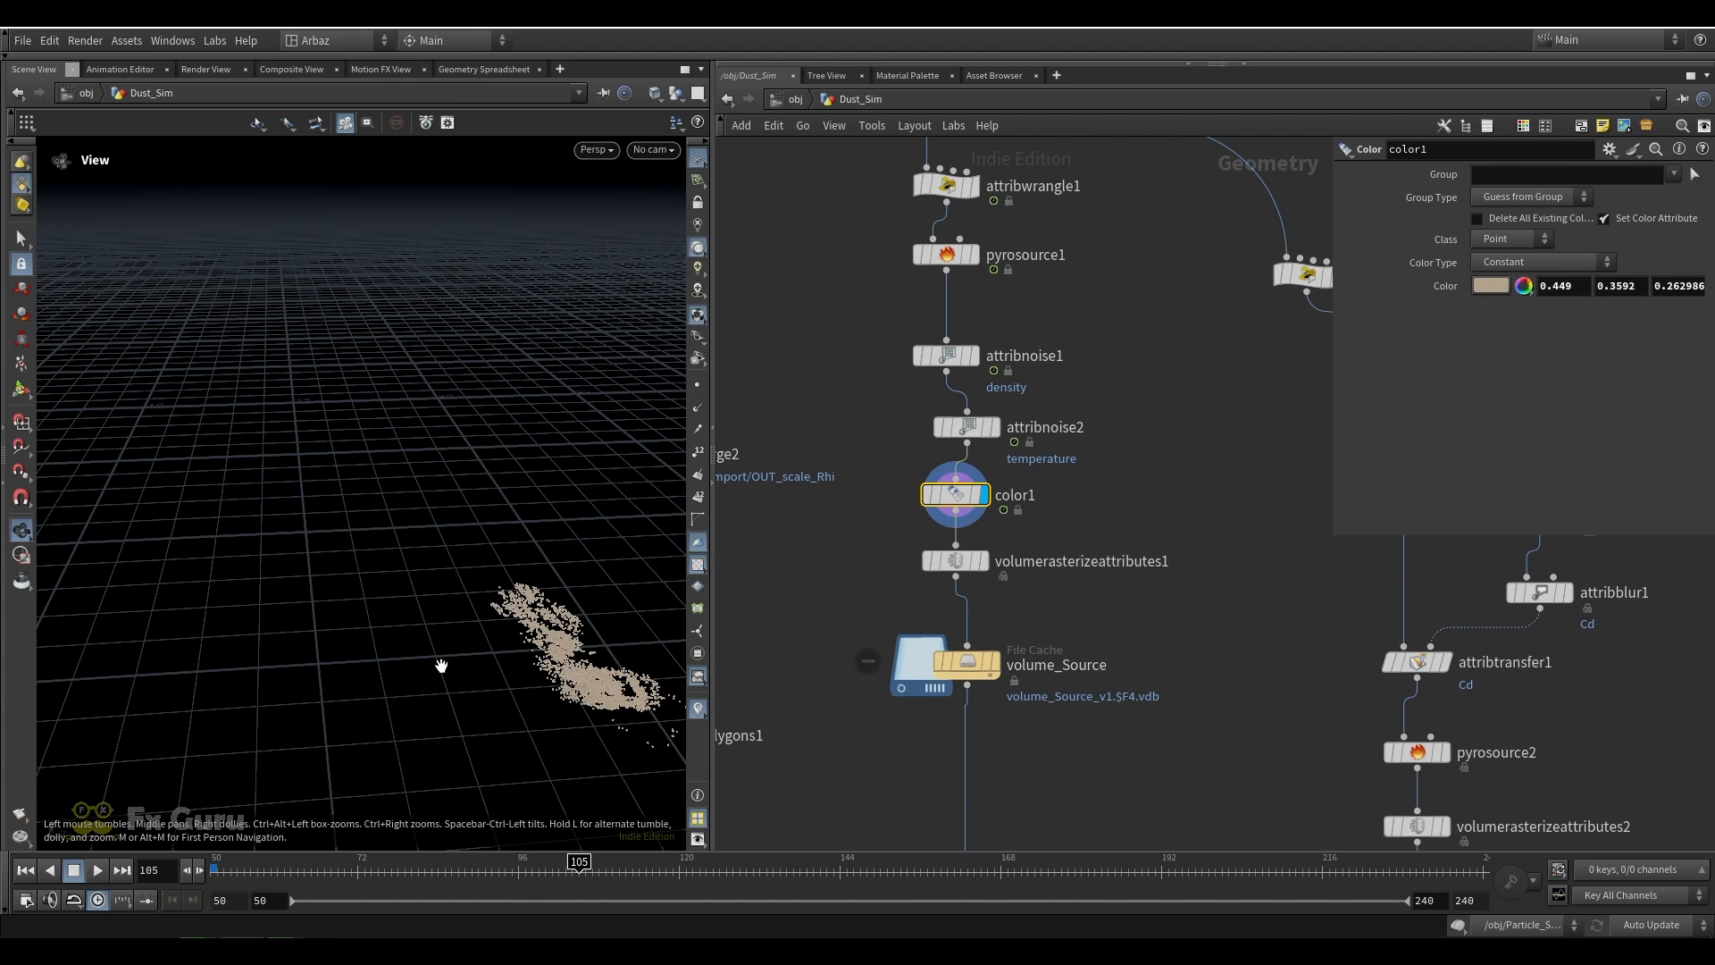
pyautogui.moveTo(441, 667); pyautogui.dragTo(424, 552, button='right')
# Display volumerasterizeattributes1 and check its attributes, voxel size and velocity blur settings
pyautogui.click(981, 561)
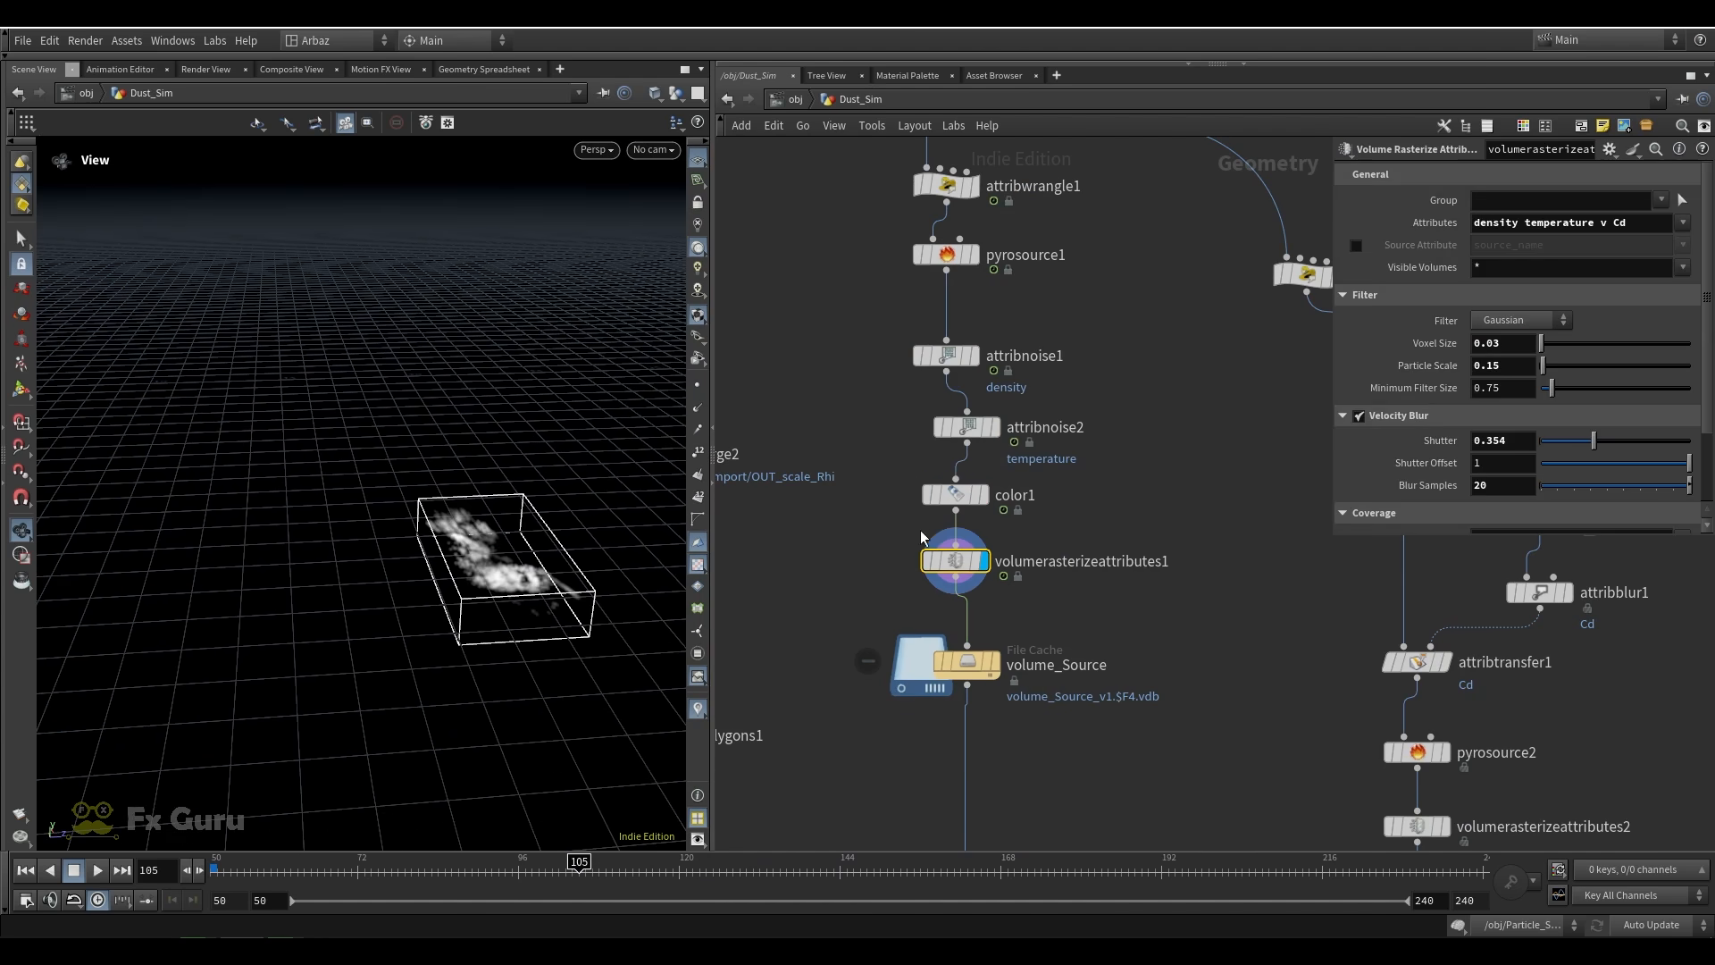
pyautogui.moveTo(1155, 517); pyautogui.dragTo(848, 600)
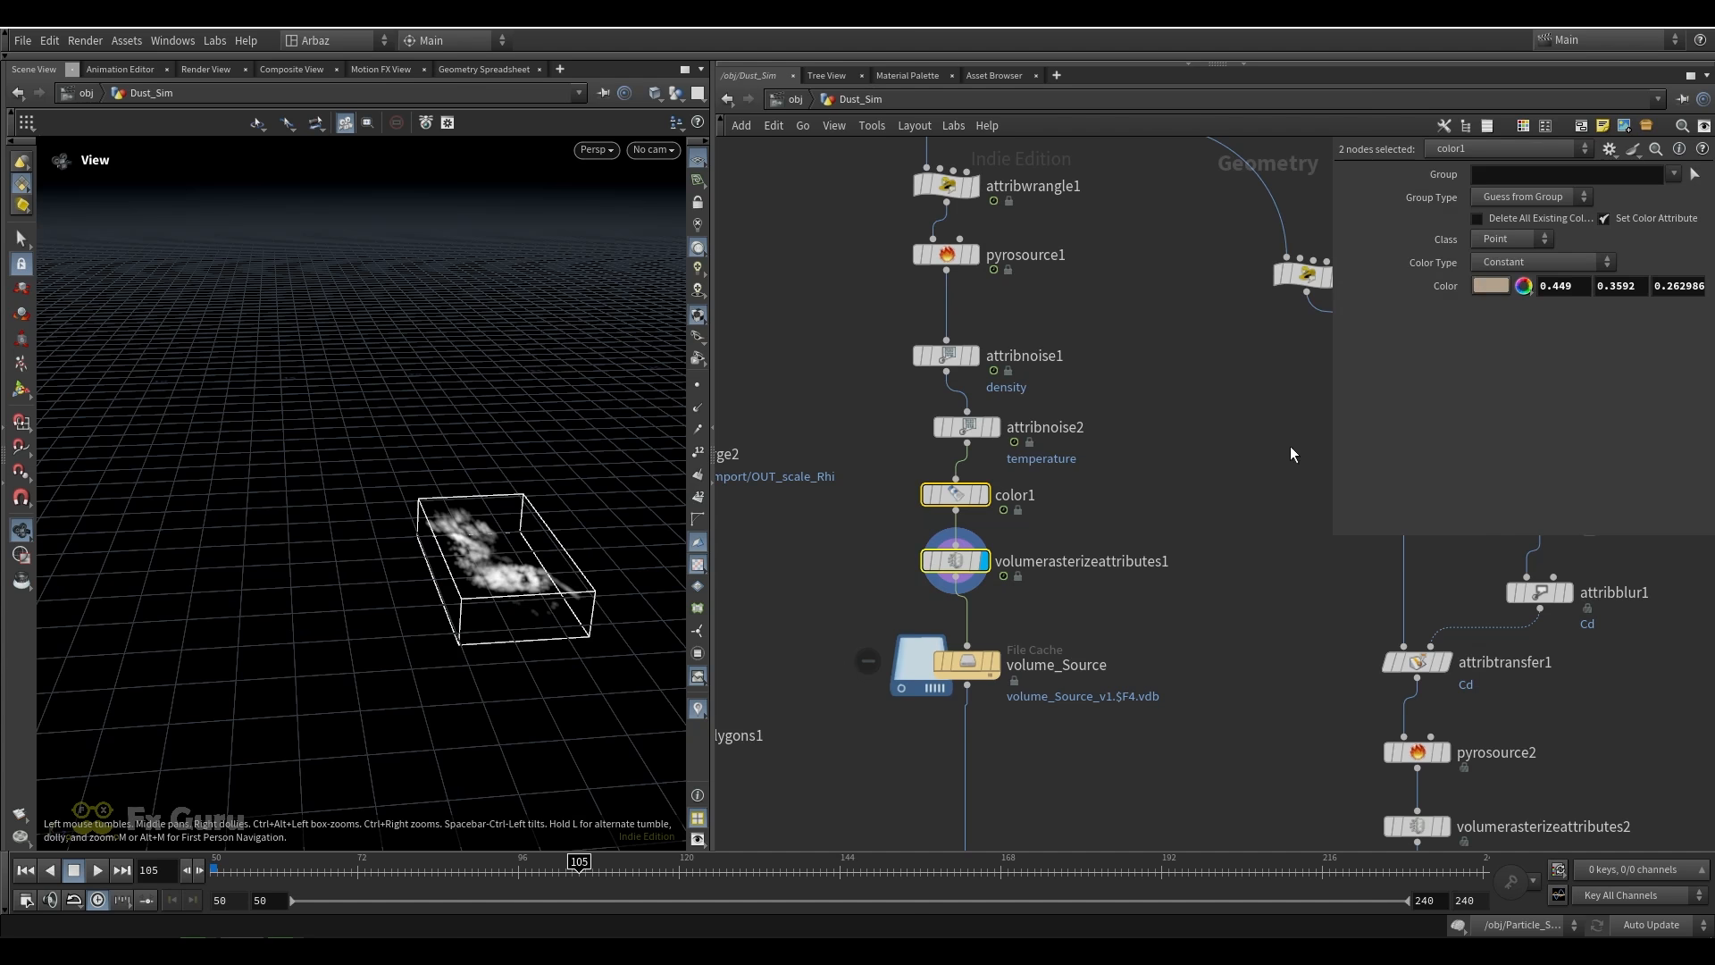
pyautogui.moveTo(1090, 516); pyautogui.dragTo(858, 597)
pyautogui.moveTo(797, 603); pyautogui.dragTo(1143, 511)
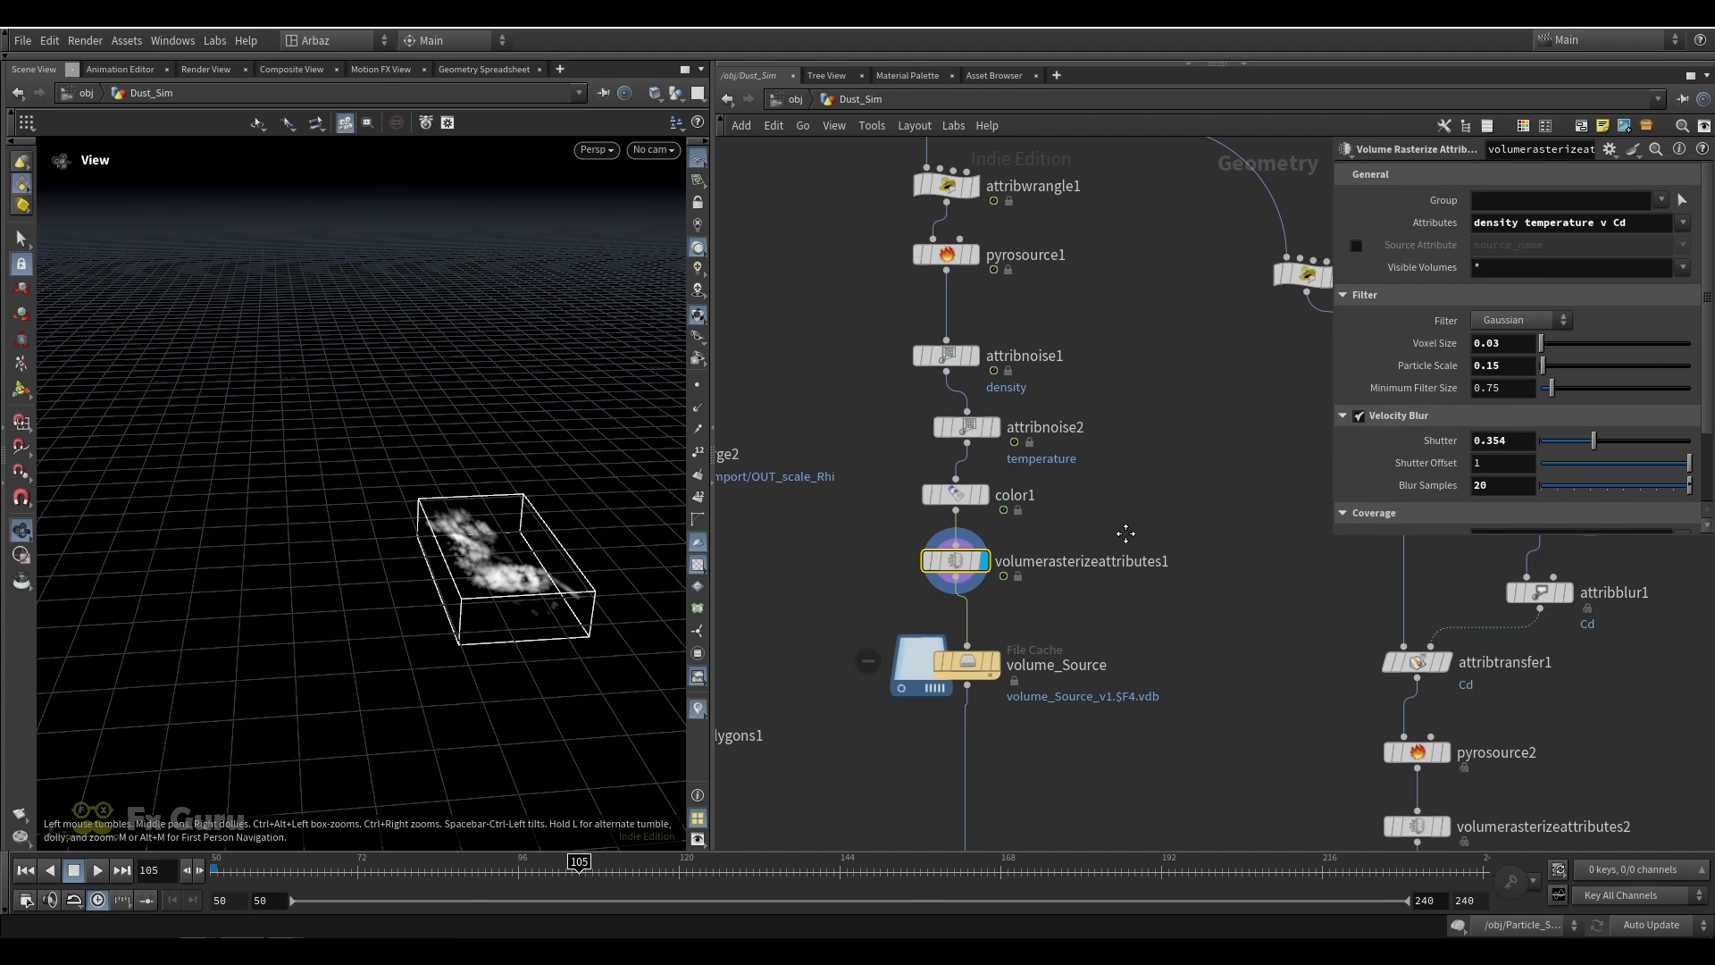
# Display the volume_Source file cache, check the pyrosolver1 settings, and reselect volume_Source
pyautogui.moveTo(1125, 533); pyautogui.dragTo(1085, 337, button='middle')
pyautogui.click(920, 467)
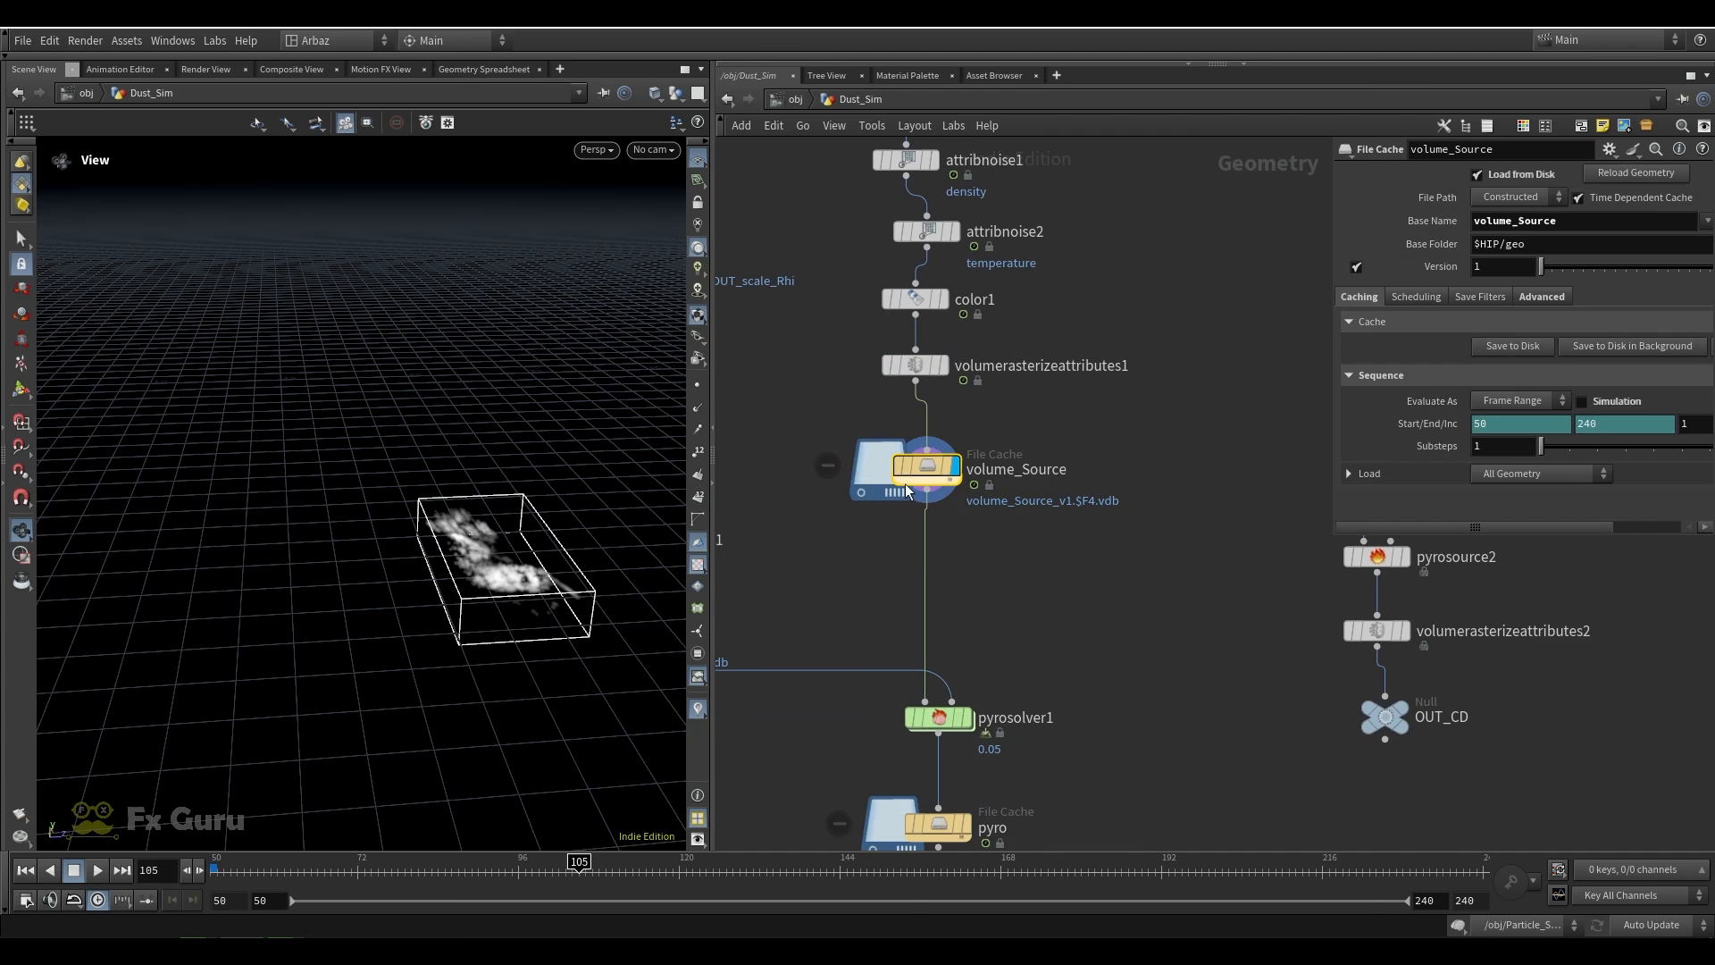
pyautogui.moveTo(1142, 439)
pyautogui.mouseDown()
pyautogui.moveTo(803, 520)
pyautogui.moveTo(1134, 437)
pyautogui.mouseUp()
pyautogui.moveTo(1082, 635); pyautogui.dragTo(869, 755)
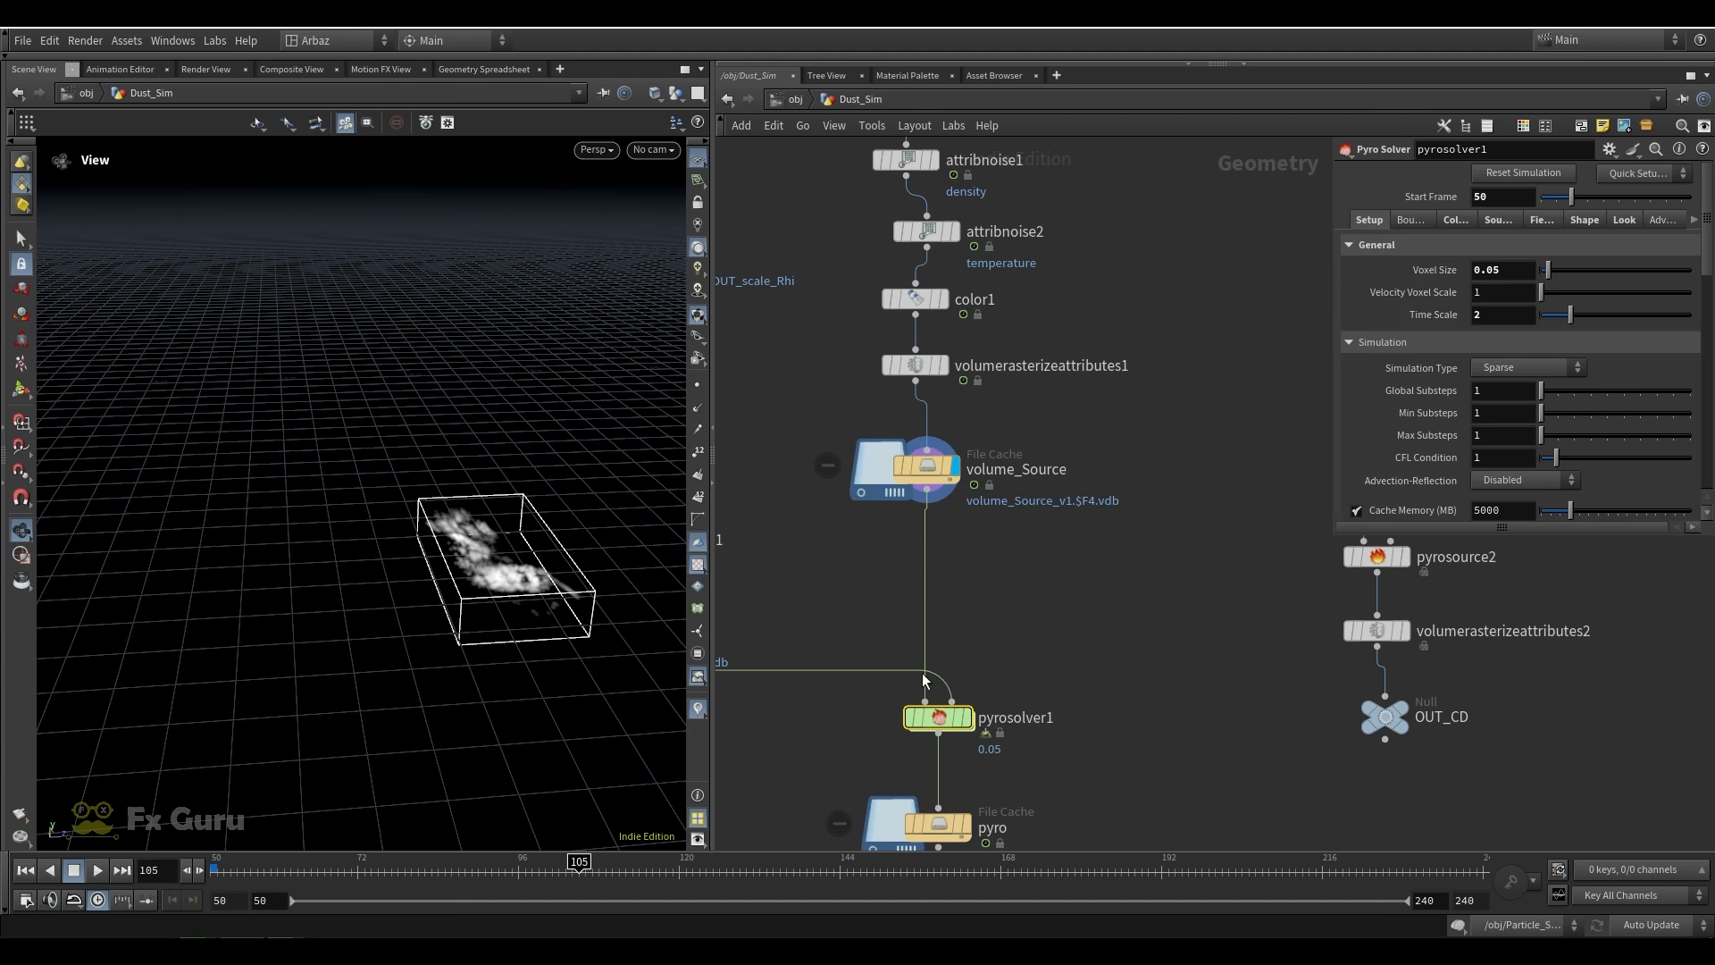
pyautogui.moveTo(1076, 543); pyautogui.dragTo(831, 435)
pyautogui.moveTo(807, 436); pyautogui.dragTo(1147, 519)
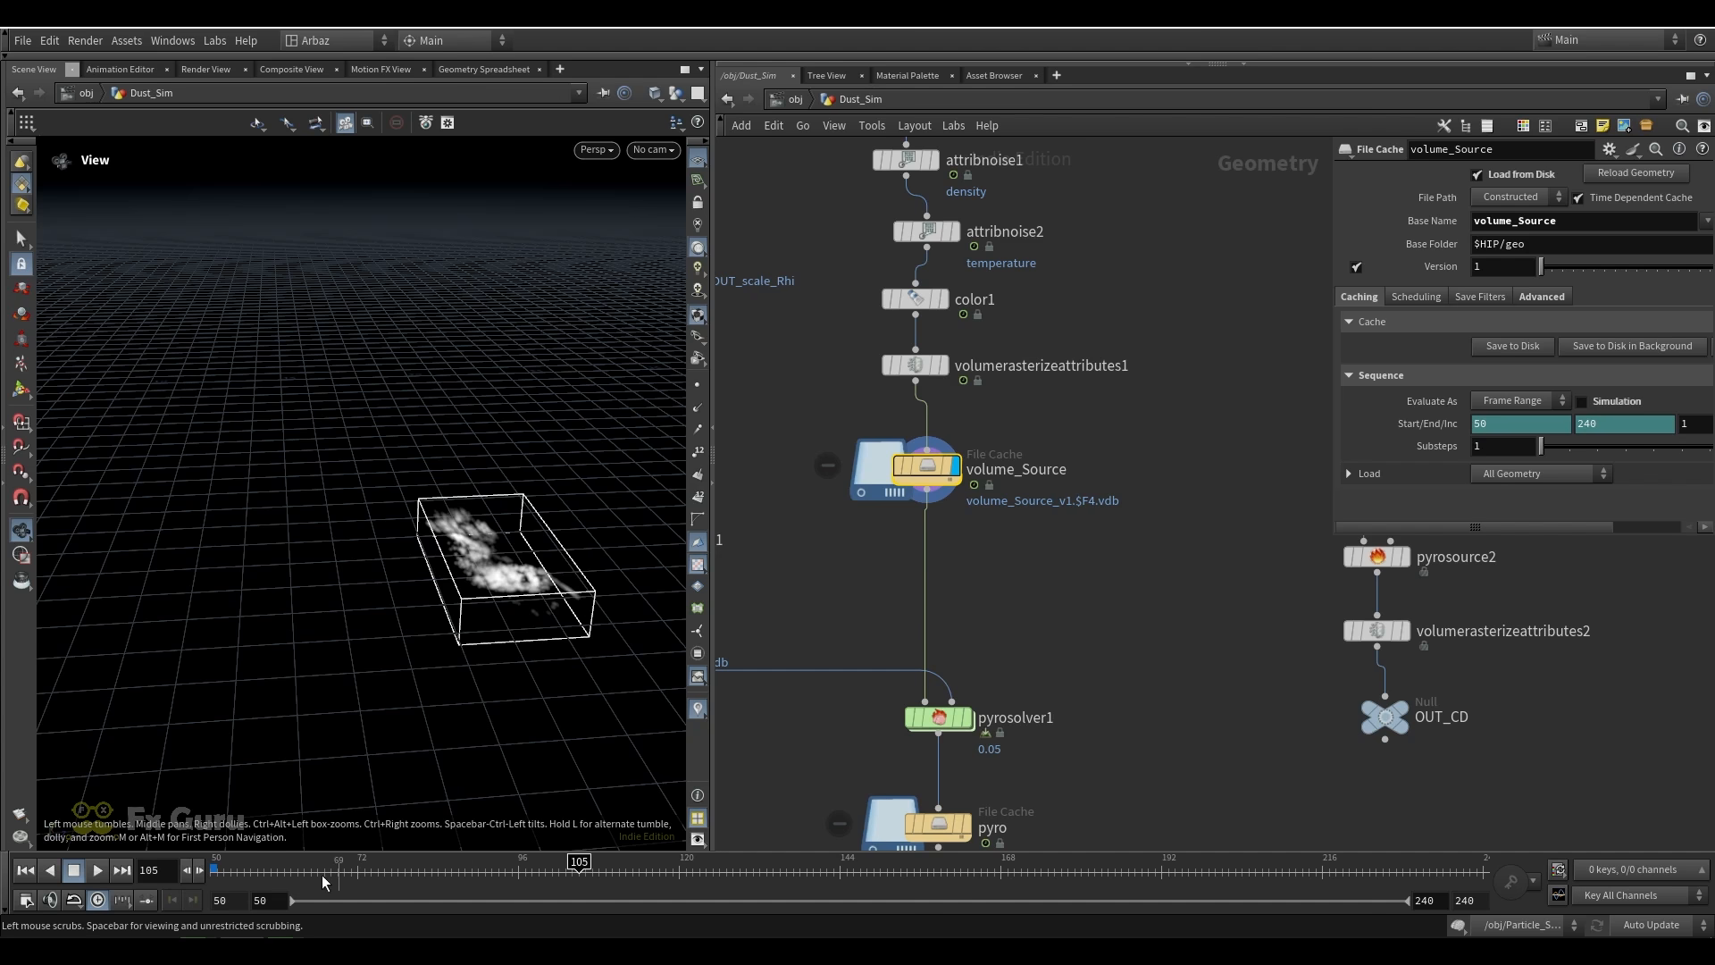
# Go to frame 88 and display object_merge2 to view the imported rhino geometry
pyautogui.click(285, 871)
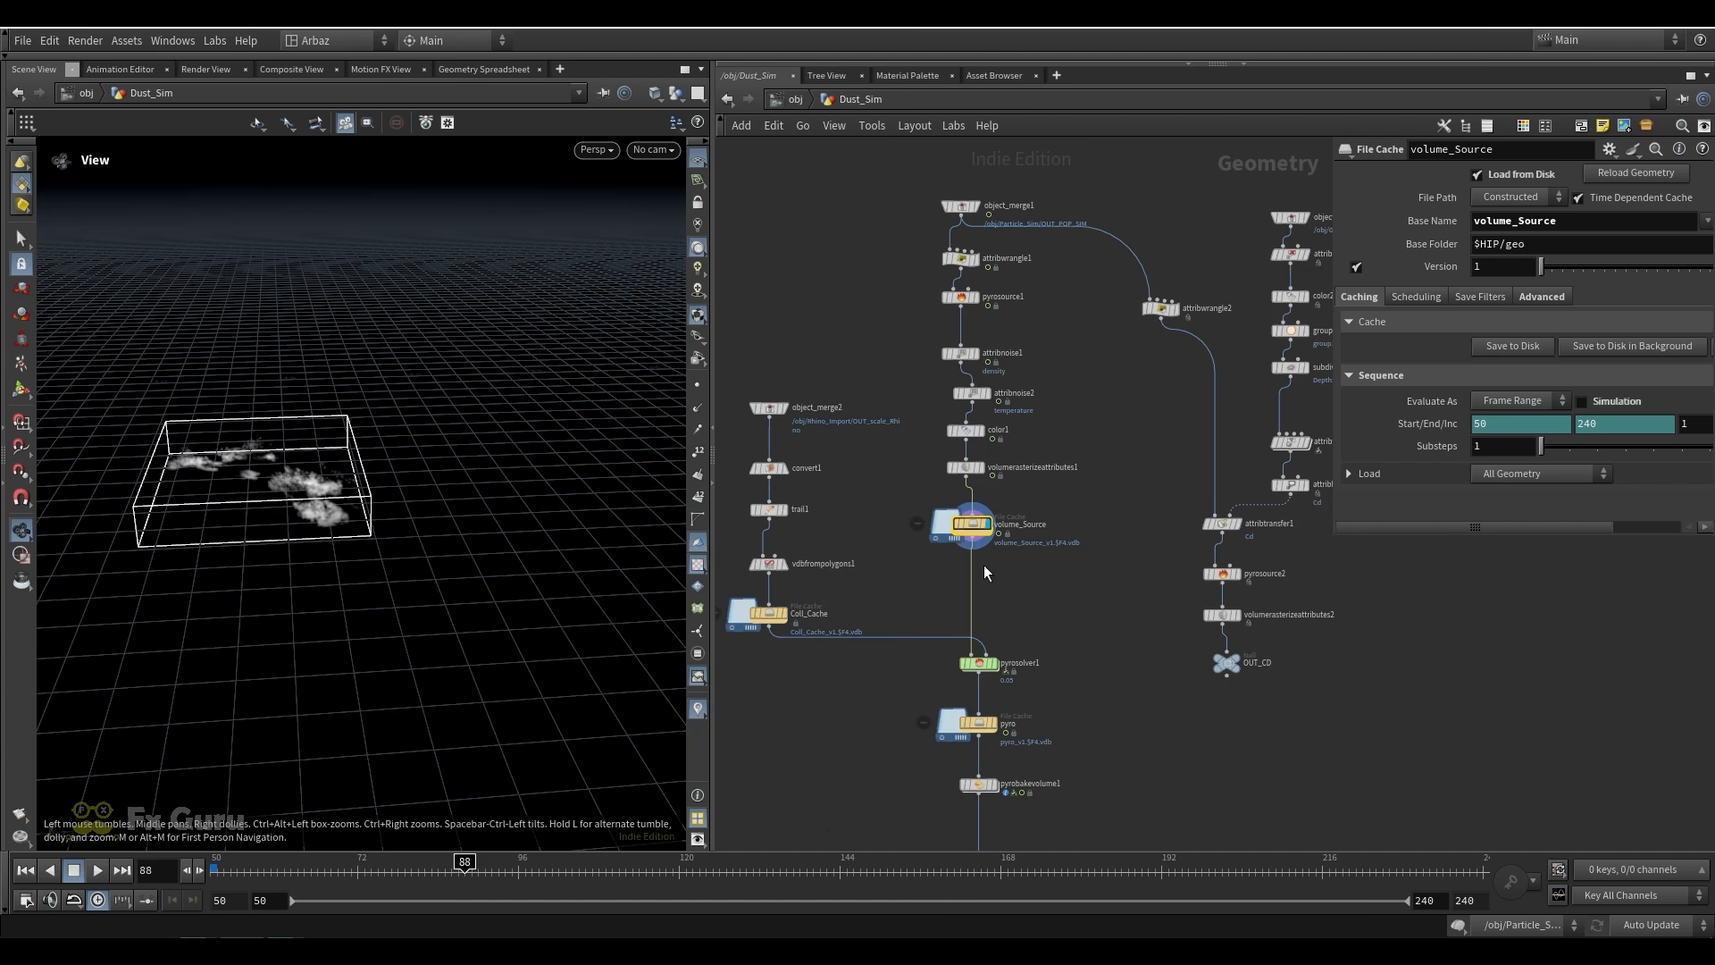
pyautogui.scroll(3, 778, 405)
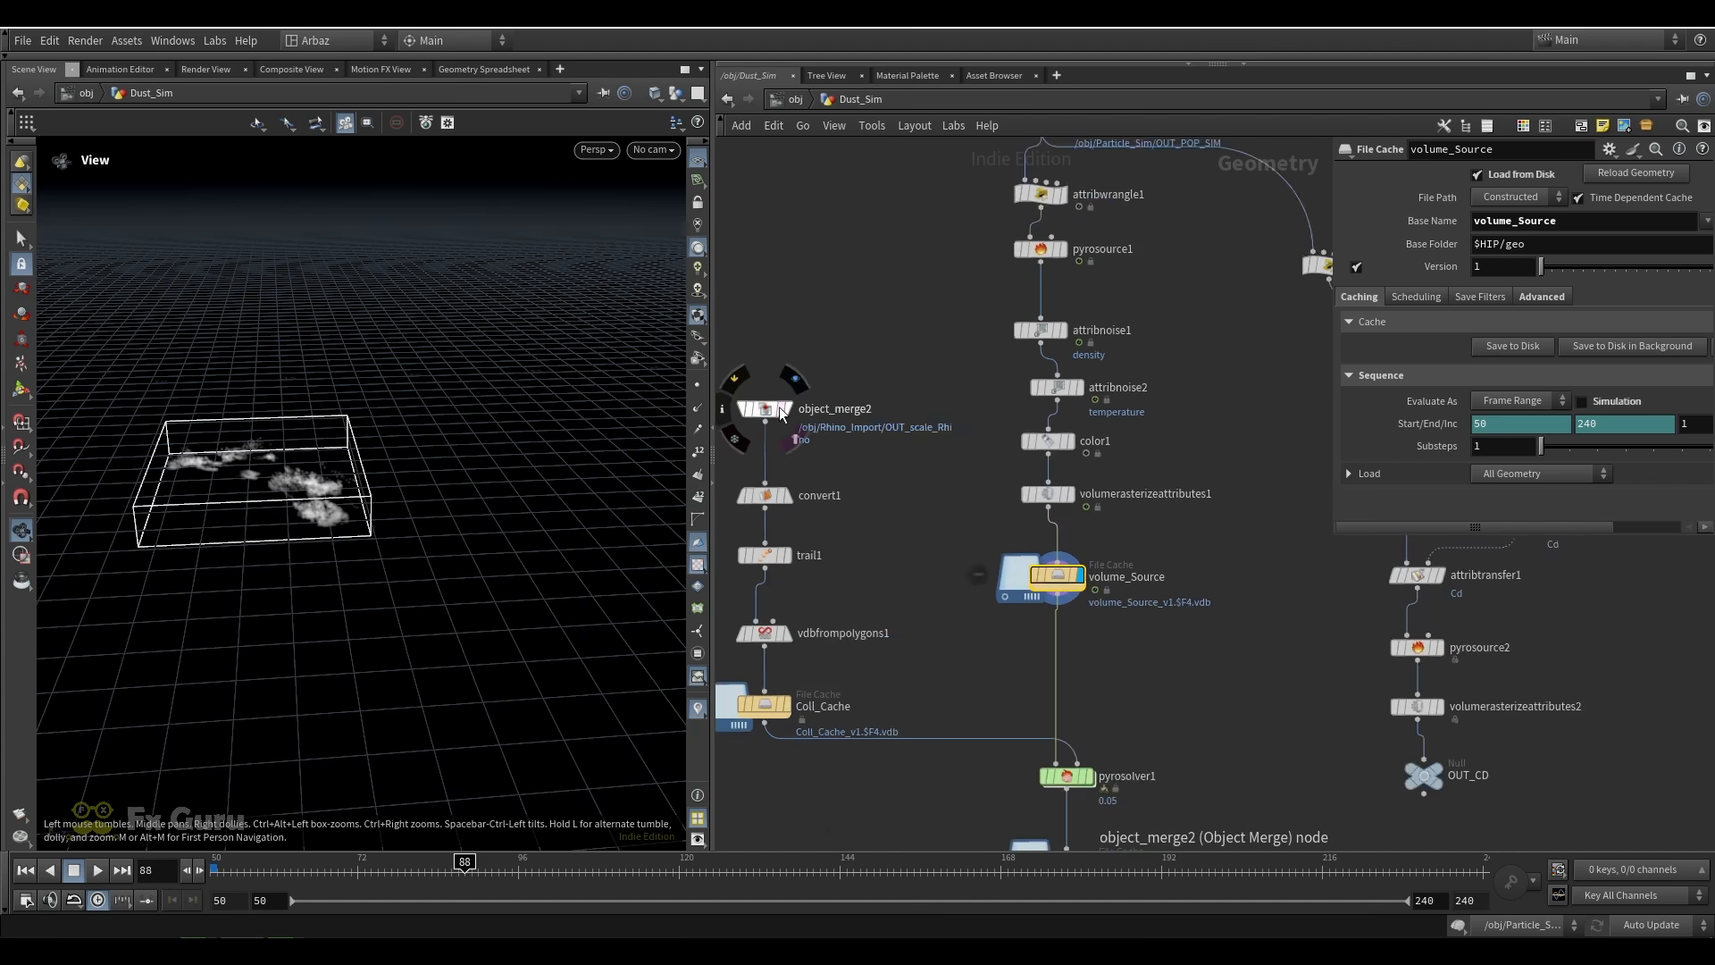
pyautogui.scroll(1, 779, 407)
pyautogui.moveTo(833, 451); pyautogui.dragTo(929, 340, button='middle')
pyautogui.scroll(-3, 925, 359)
pyautogui.scroll(4, 909, 336)
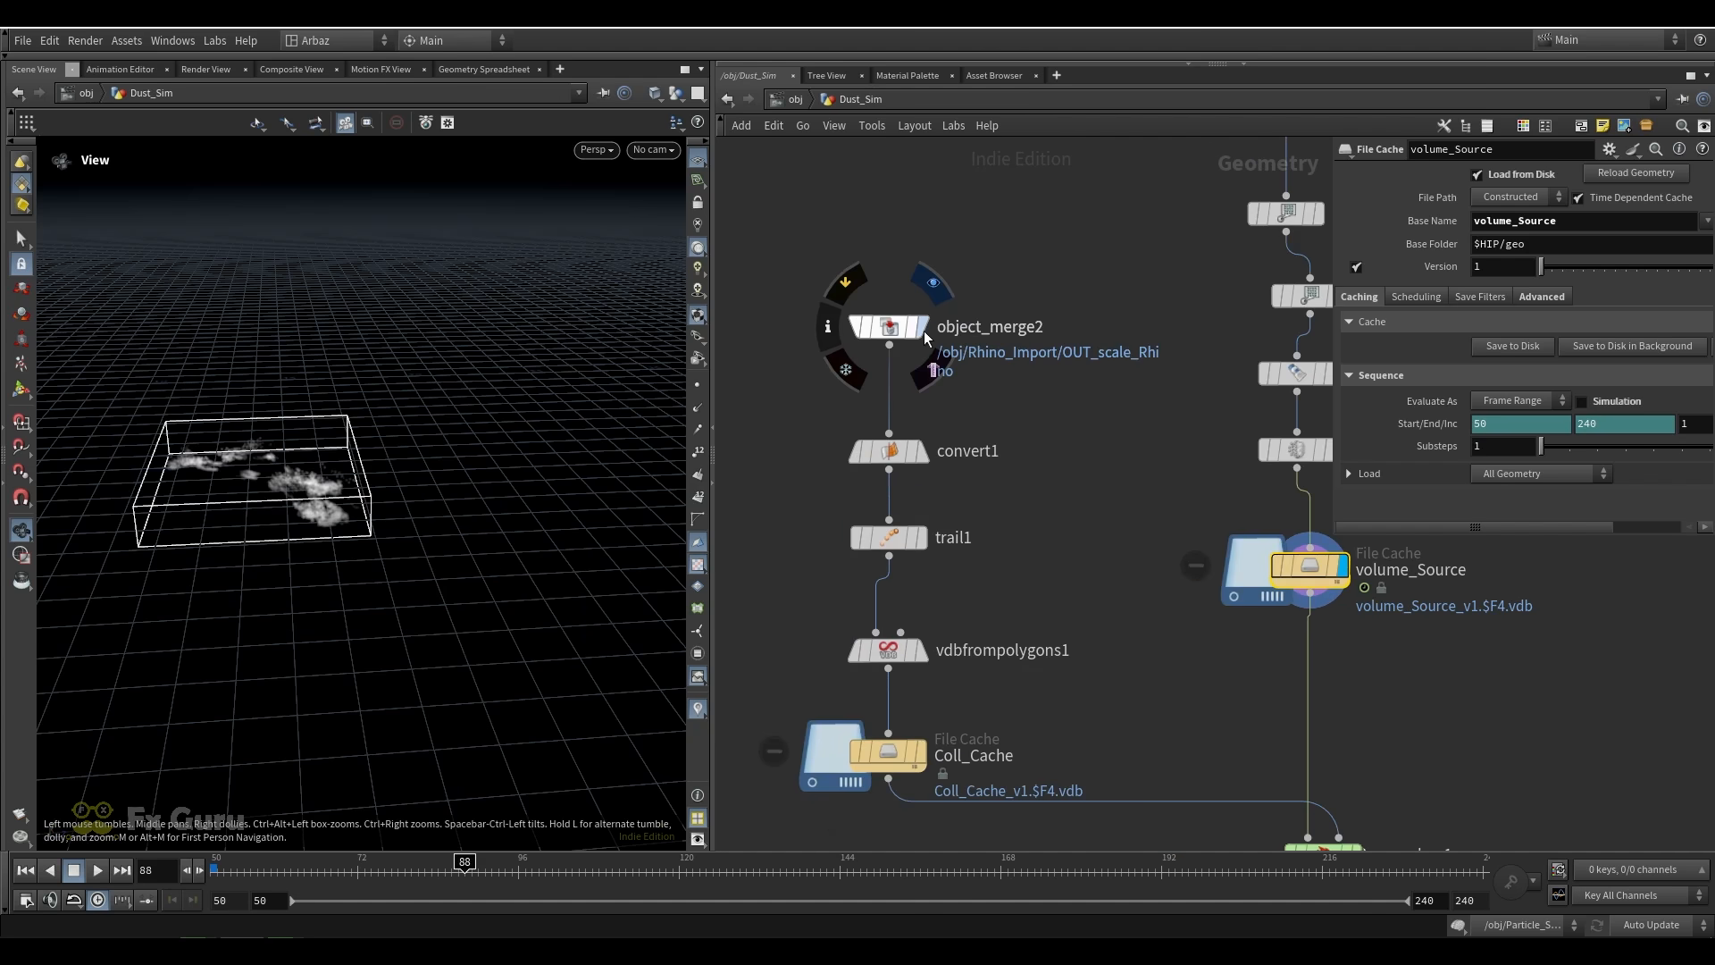
pyautogui.click(924, 330)
pyautogui.moveTo(304, 447); pyautogui.dragTo(265, 451)
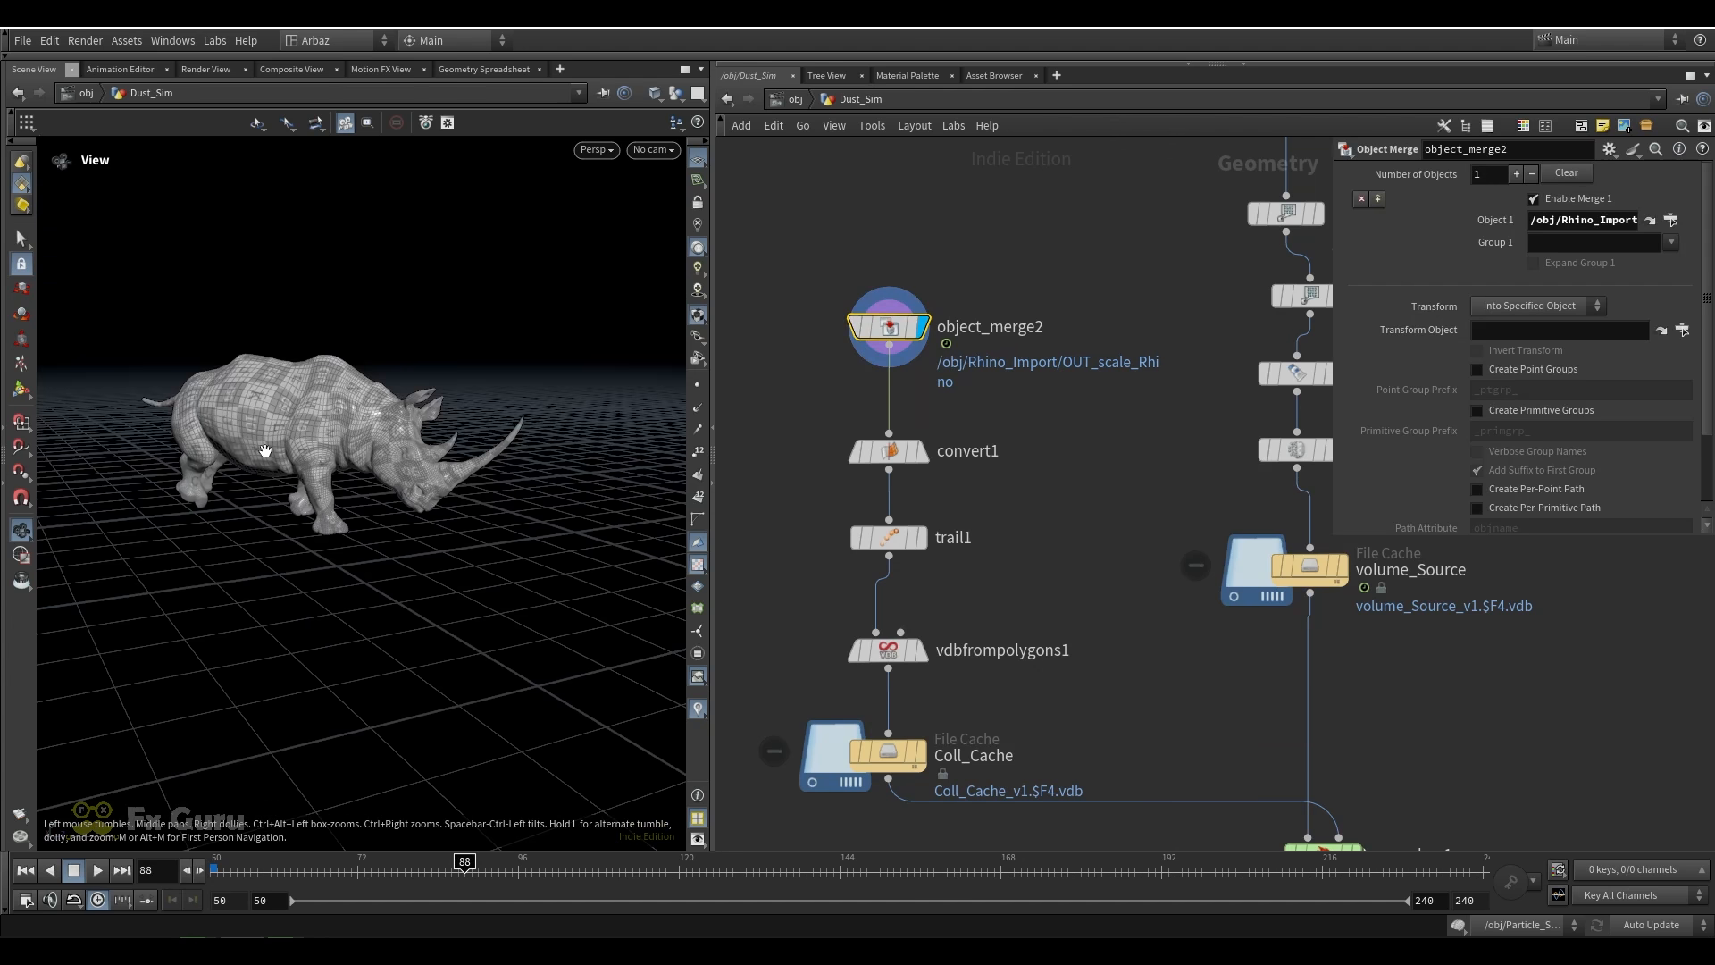
# Display convert1 and trail1 in turn, checking the polygon conversion and velocity computation settings
pyautogui.click(923, 451)
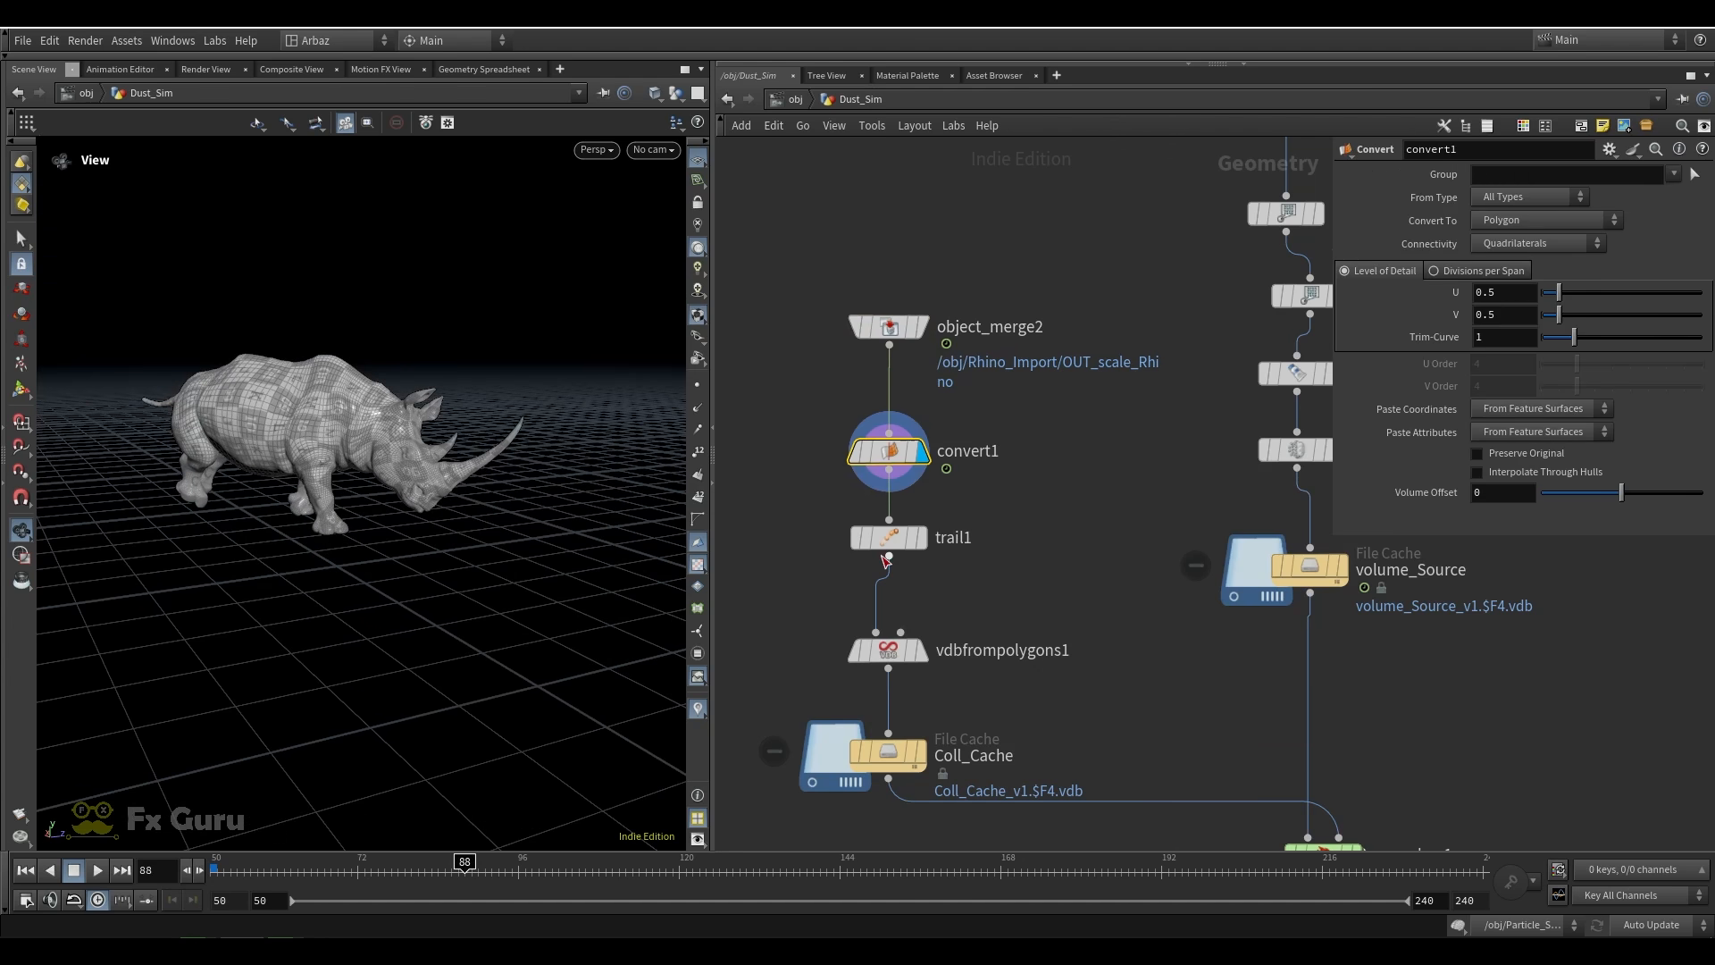
pyautogui.click(924, 538)
pyautogui.moveTo(1018, 508); pyautogui.dragTo(750, 597)
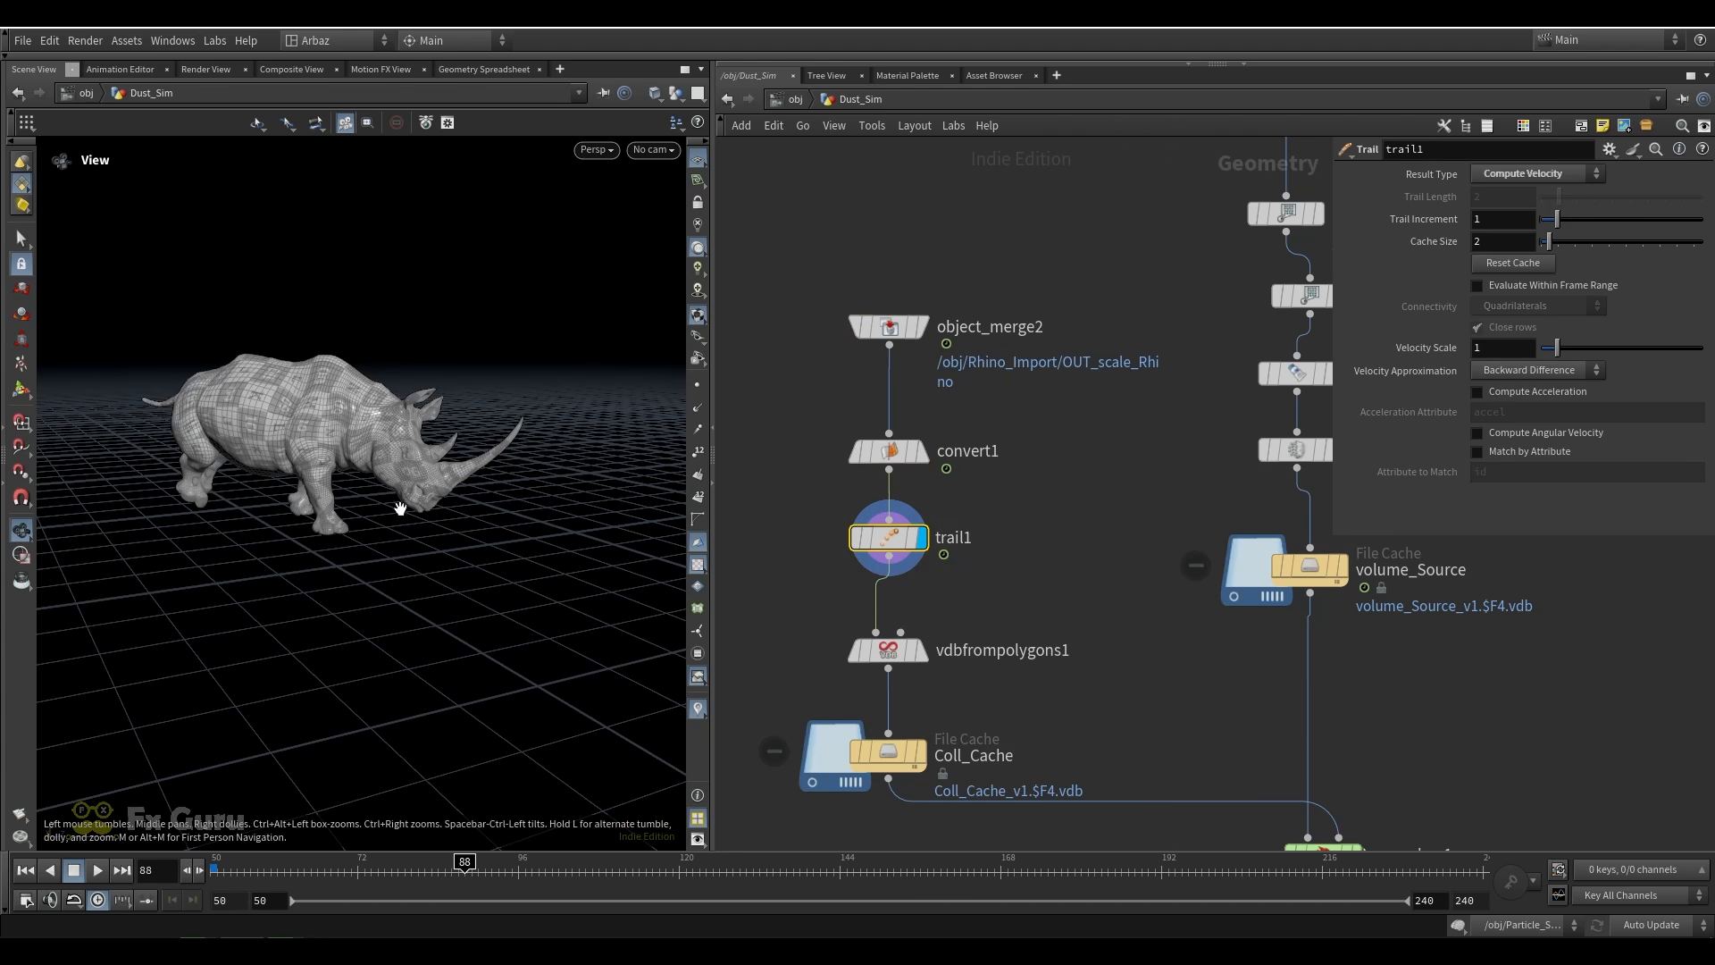
# Display vdbfrompolygons1, check its distance and velocity VDB names, and review the resulting volumes in the node info
pyautogui.click(918, 651)
pyautogui.moveTo(1026, 676); pyautogui.dragTo(993, 602, button='middle')
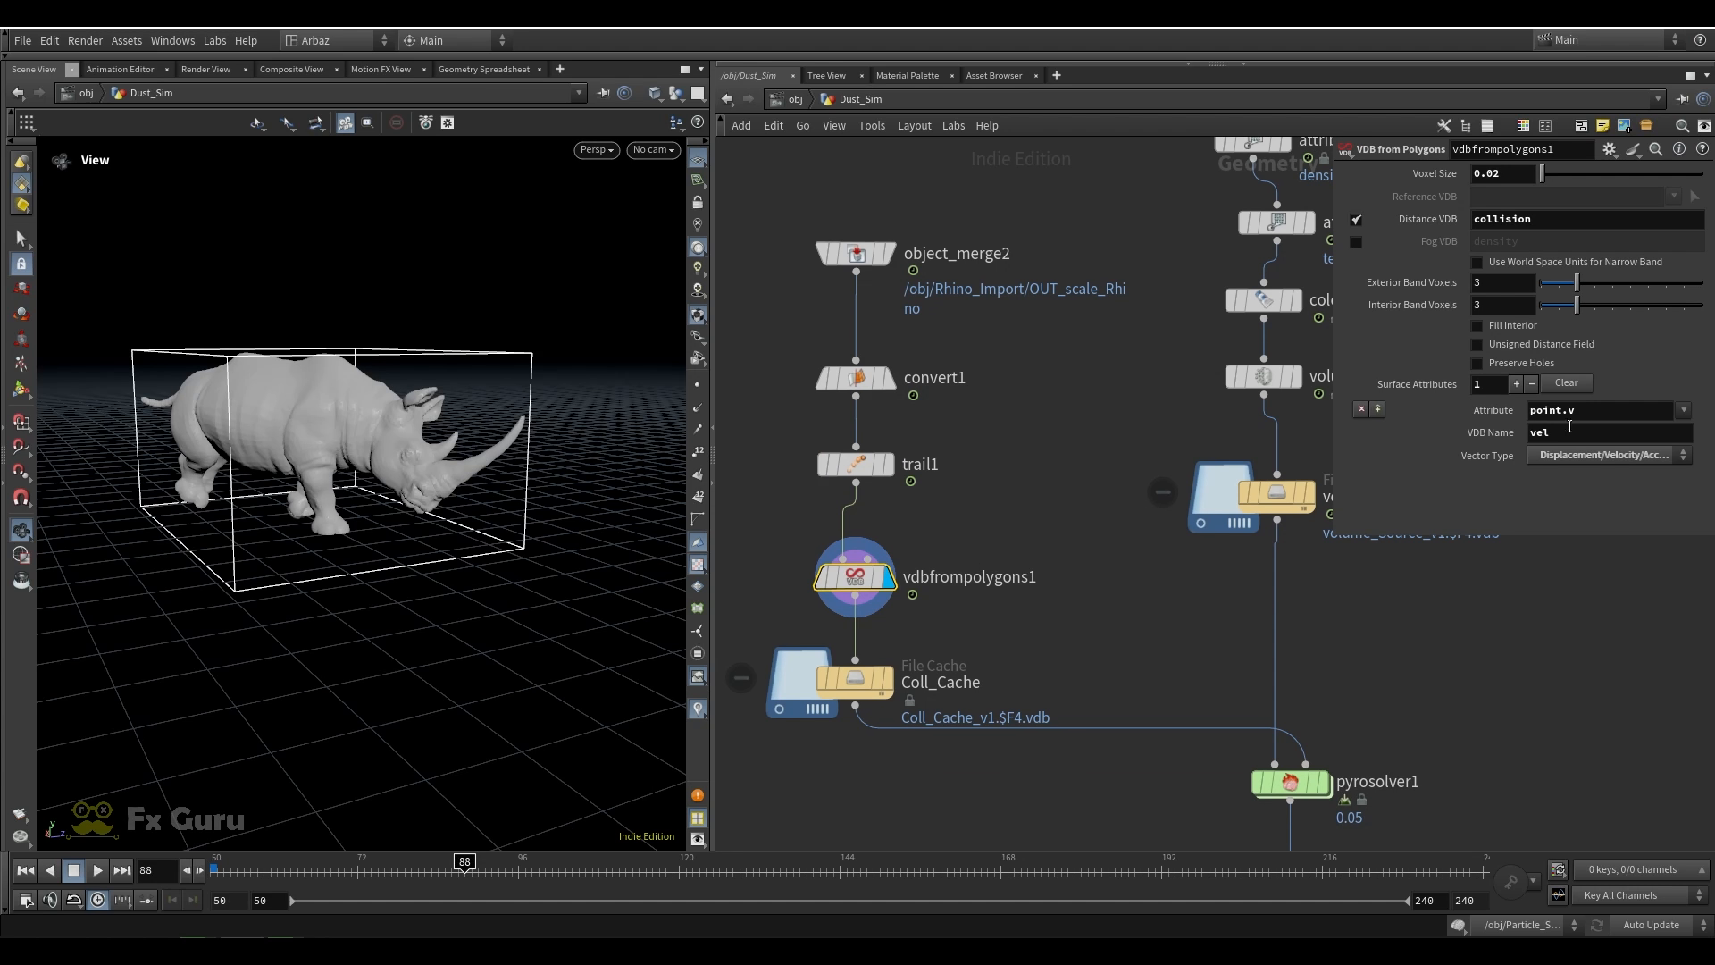
pyautogui.doubleClick(1490, 220)
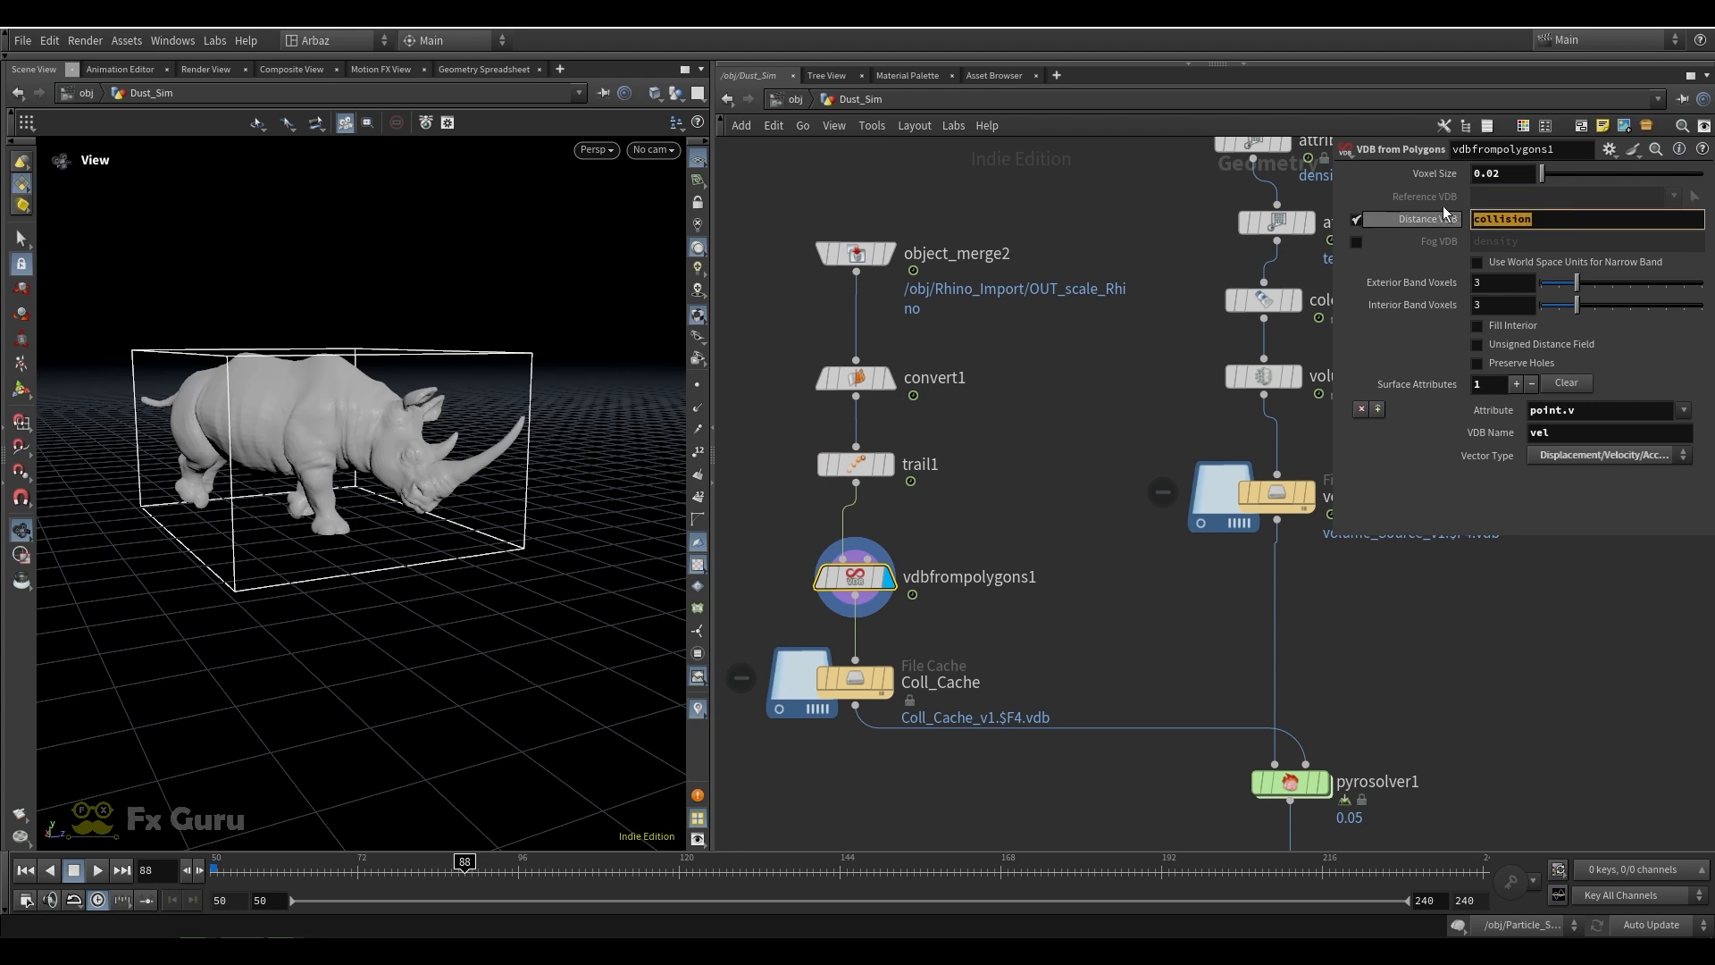
pyautogui.doubleClick(1540, 432)
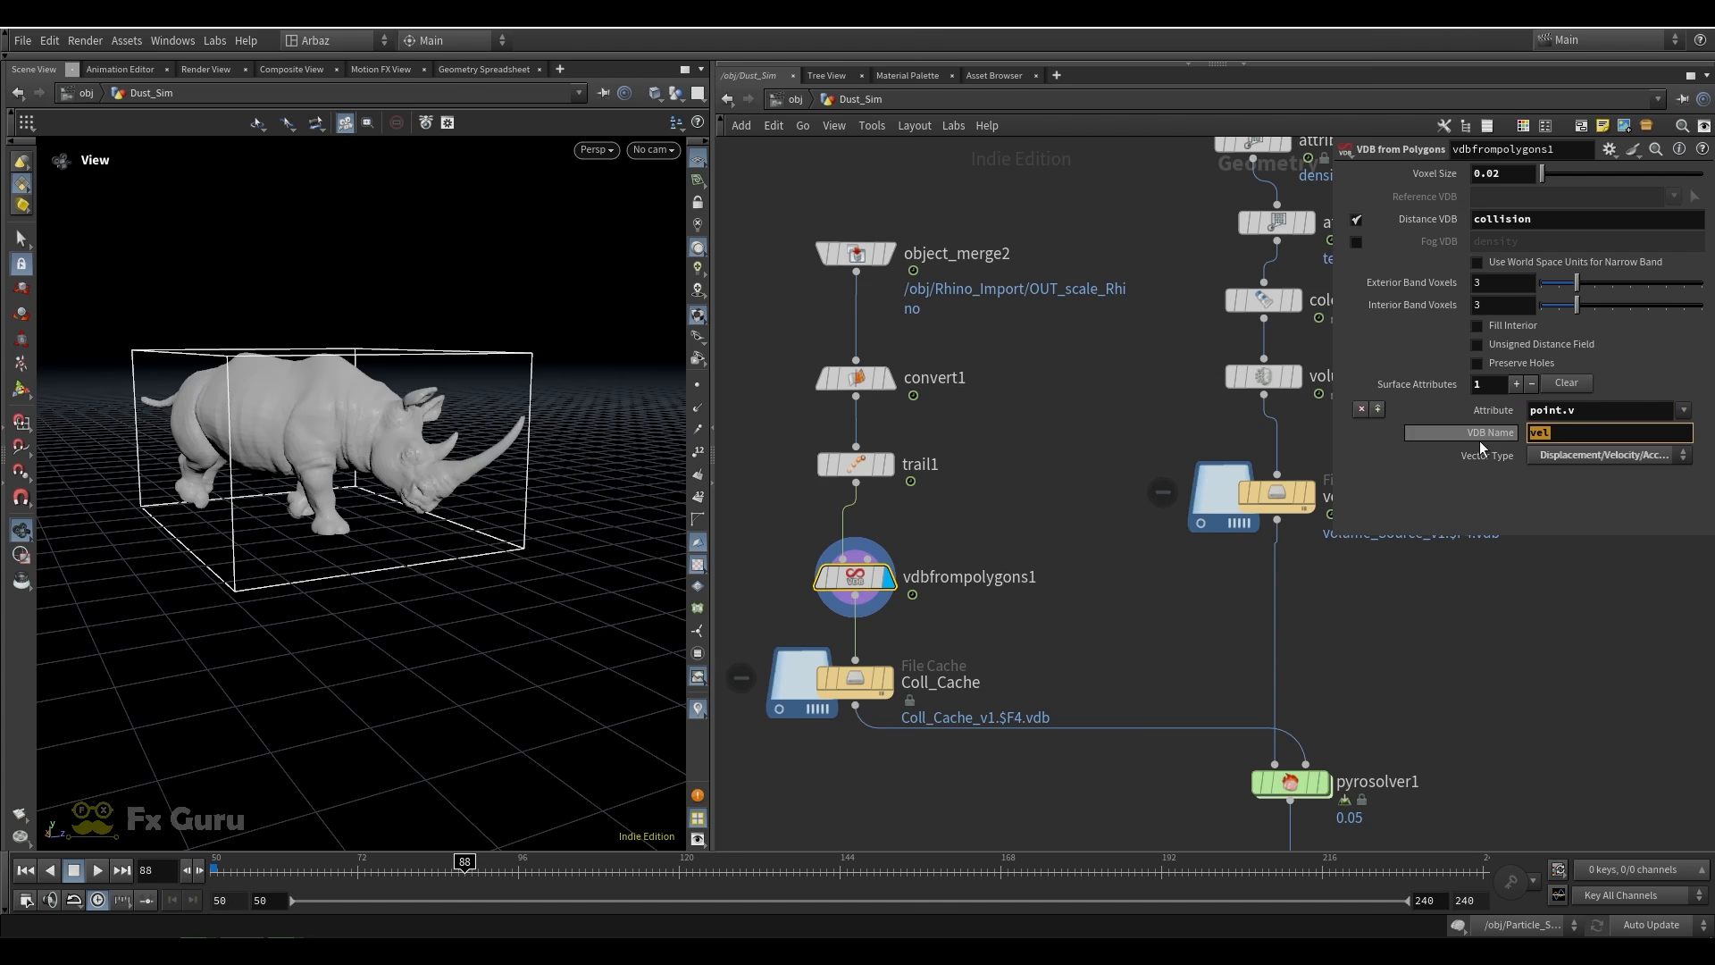
pyautogui.click(1578, 435)
pyautogui.click(978, 577)
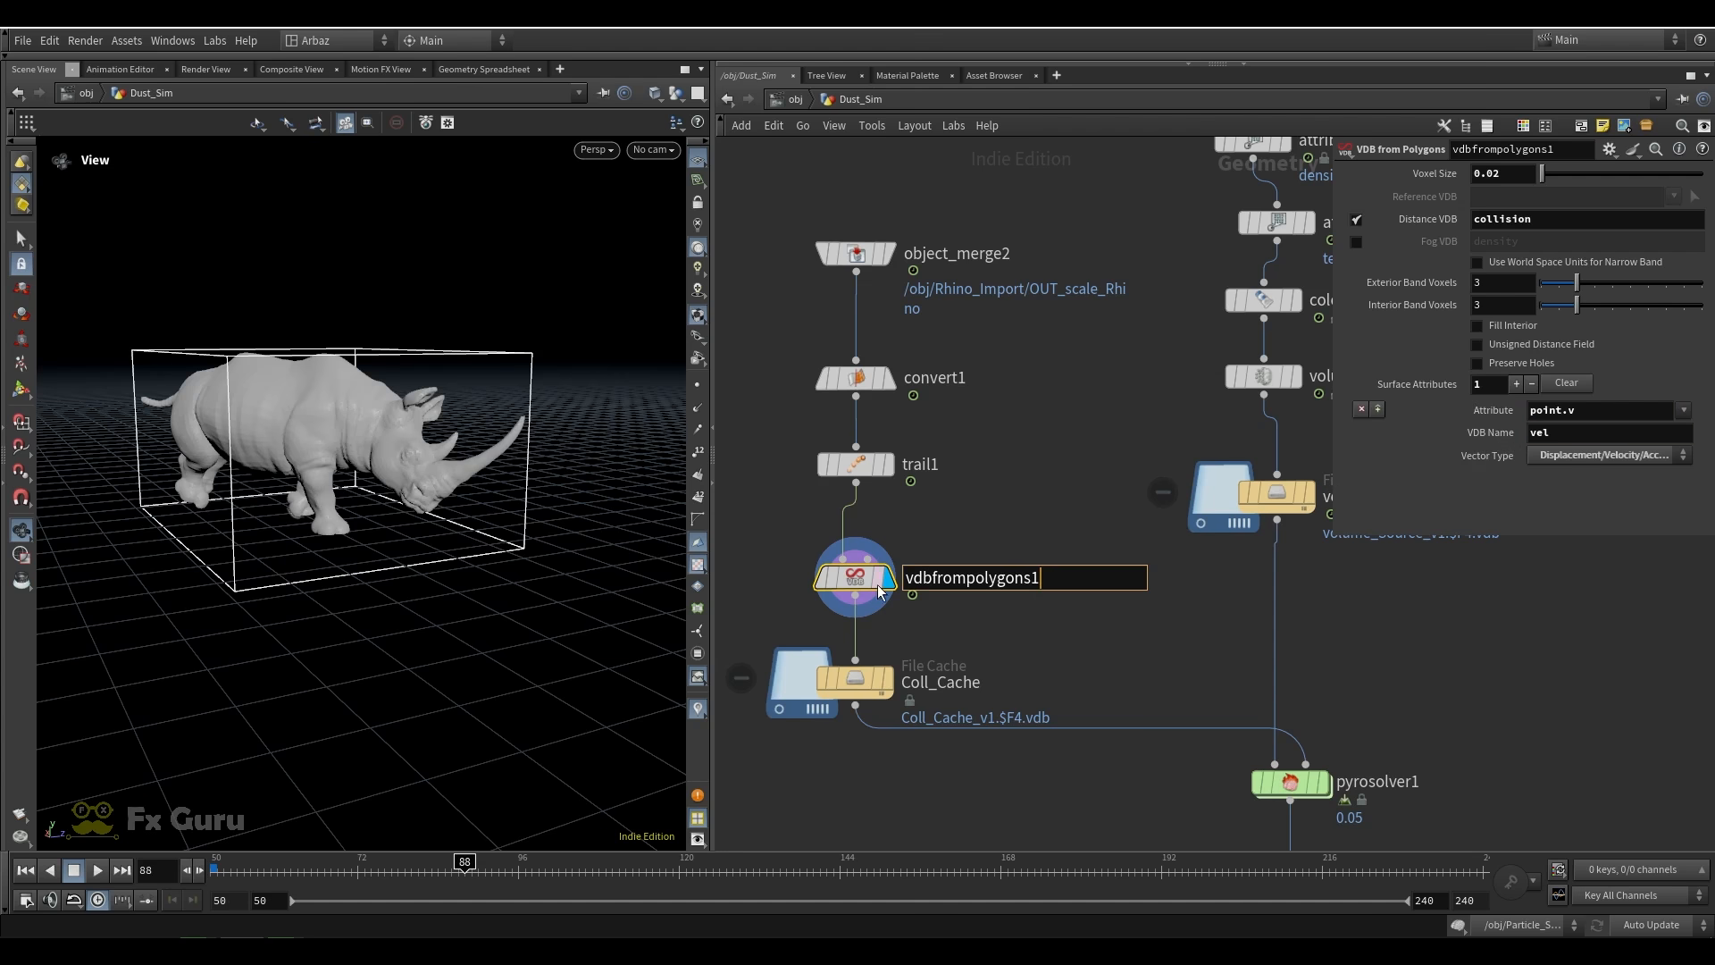
pyautogui.click(787, 582)
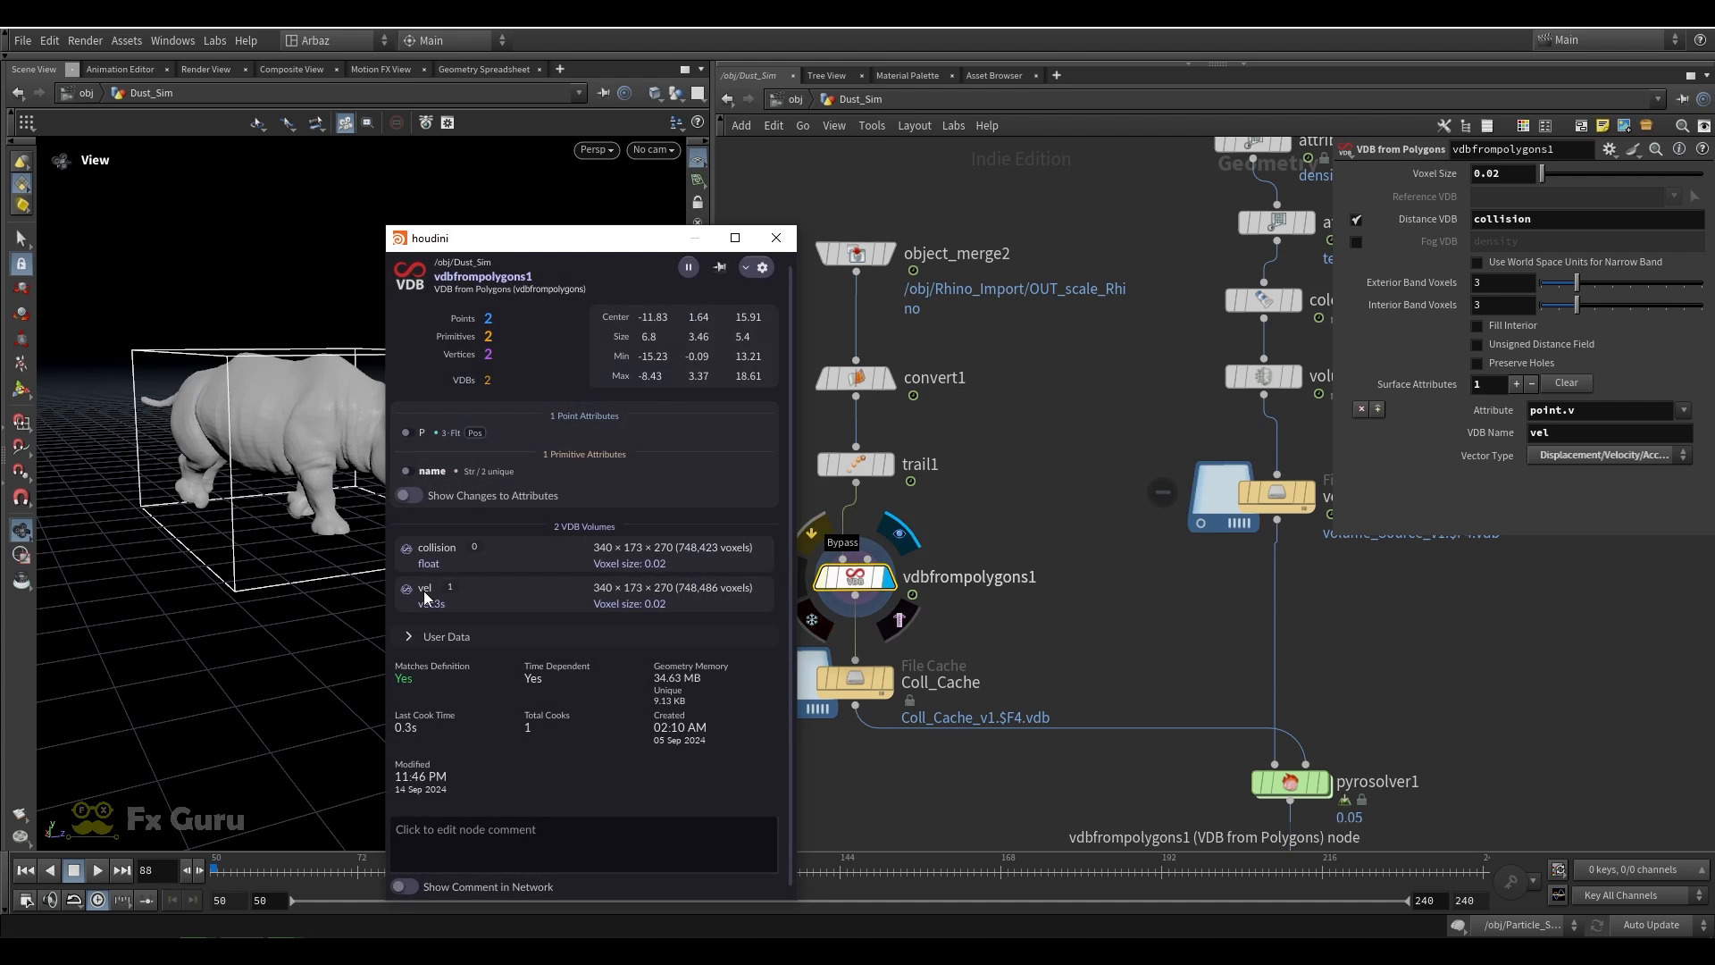
pyautogui.click(776, 239)
# Display the Coll_Cache file cache and set the pyrosolver1 voxel size to 0.1
pyautogui.moveTo(979, 648); pyautogui.dragTo(956, 483, button='middle')
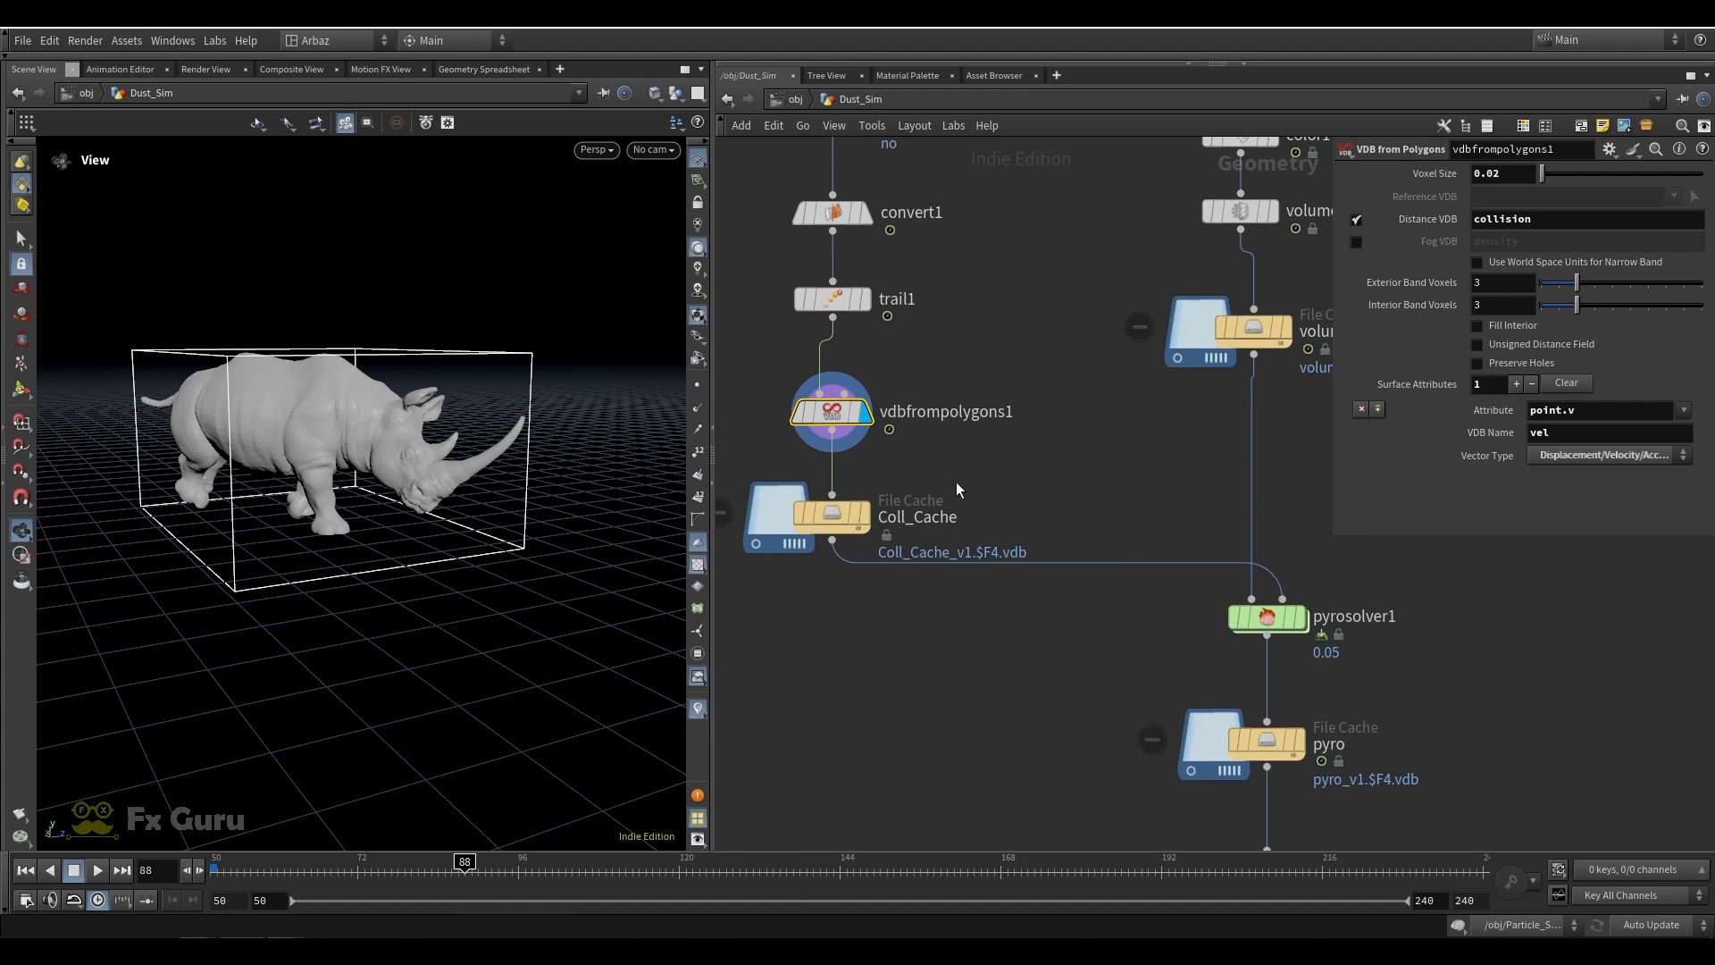
pyautogui.click(832, 513)
pyautogui.click(1266, 616)
pyautogui.moveTo(1433, 572); pyautogui.dragTo(1299, 550, button='middle')
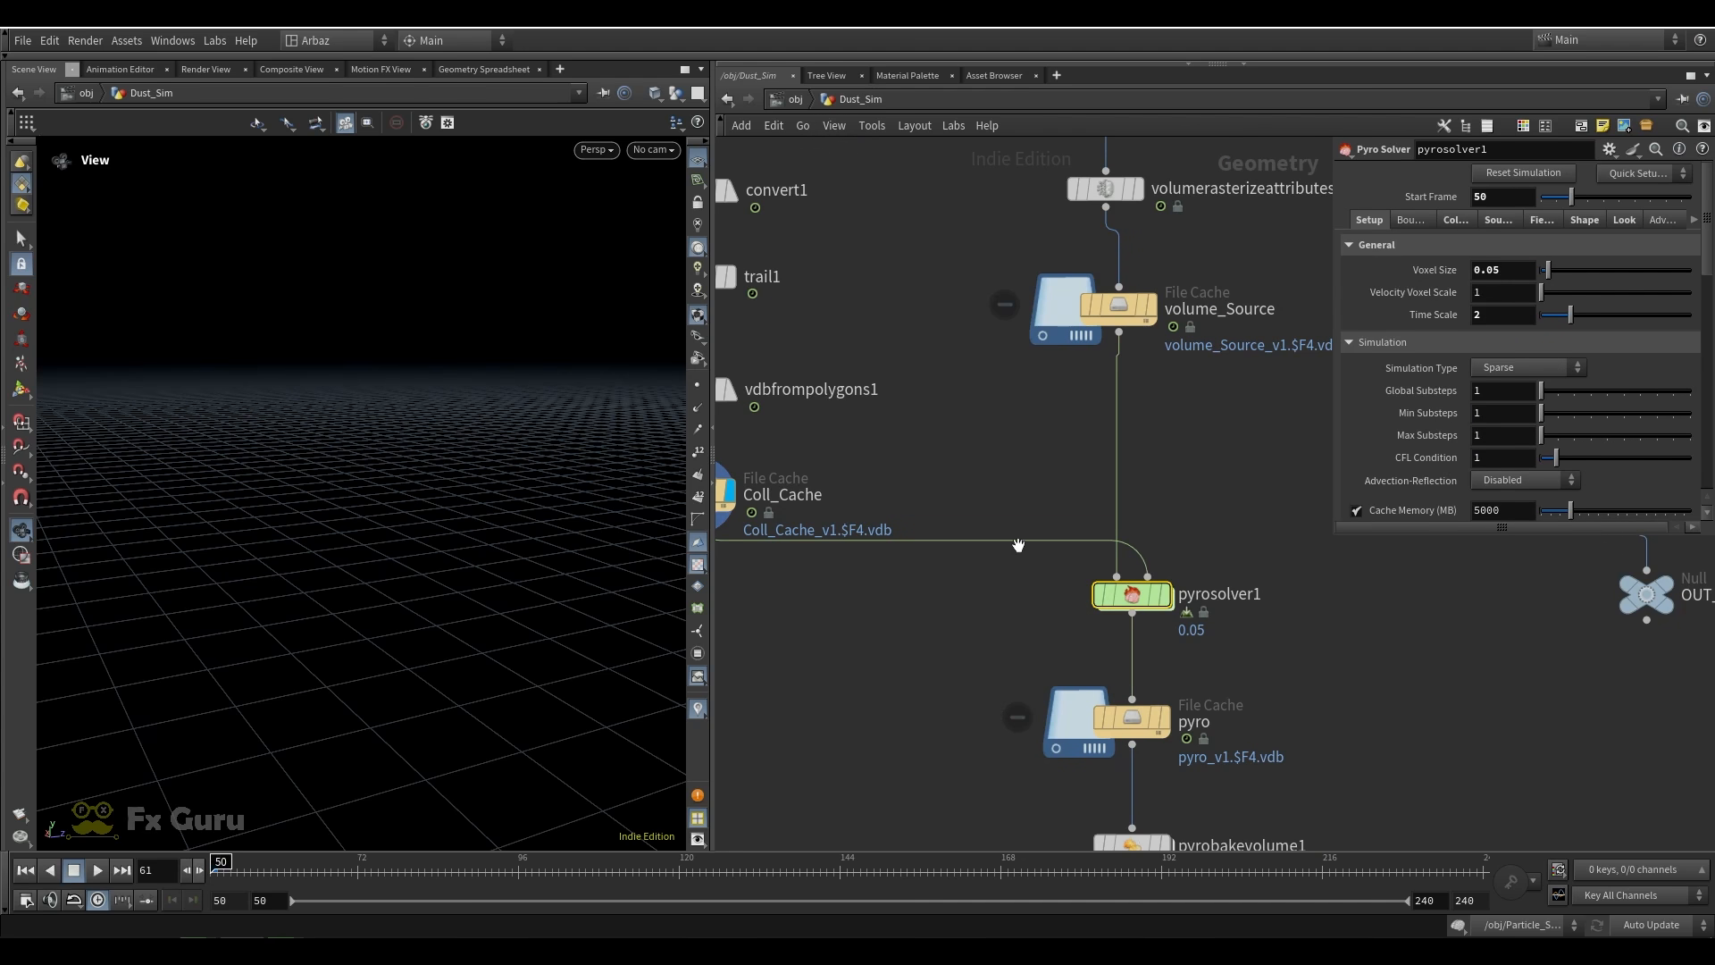
pyautogui.click(1487, 270)
pyautogui.write('0')
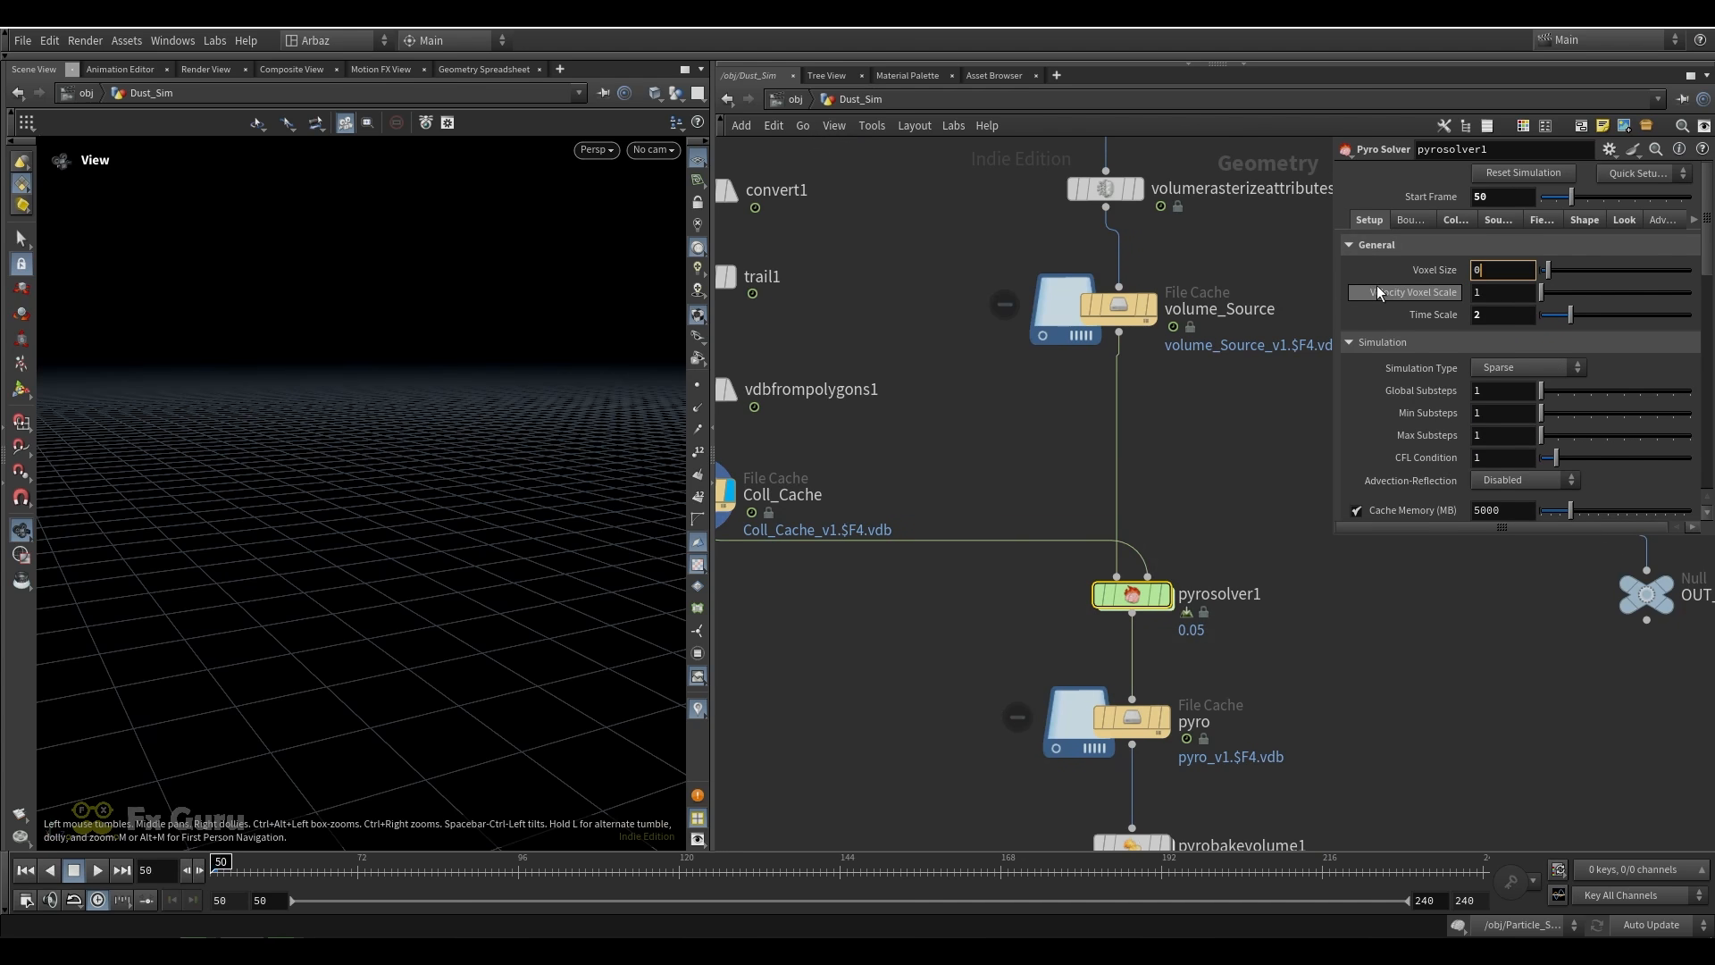
pyautogui.write('.1')
pyautogui.press('Return')
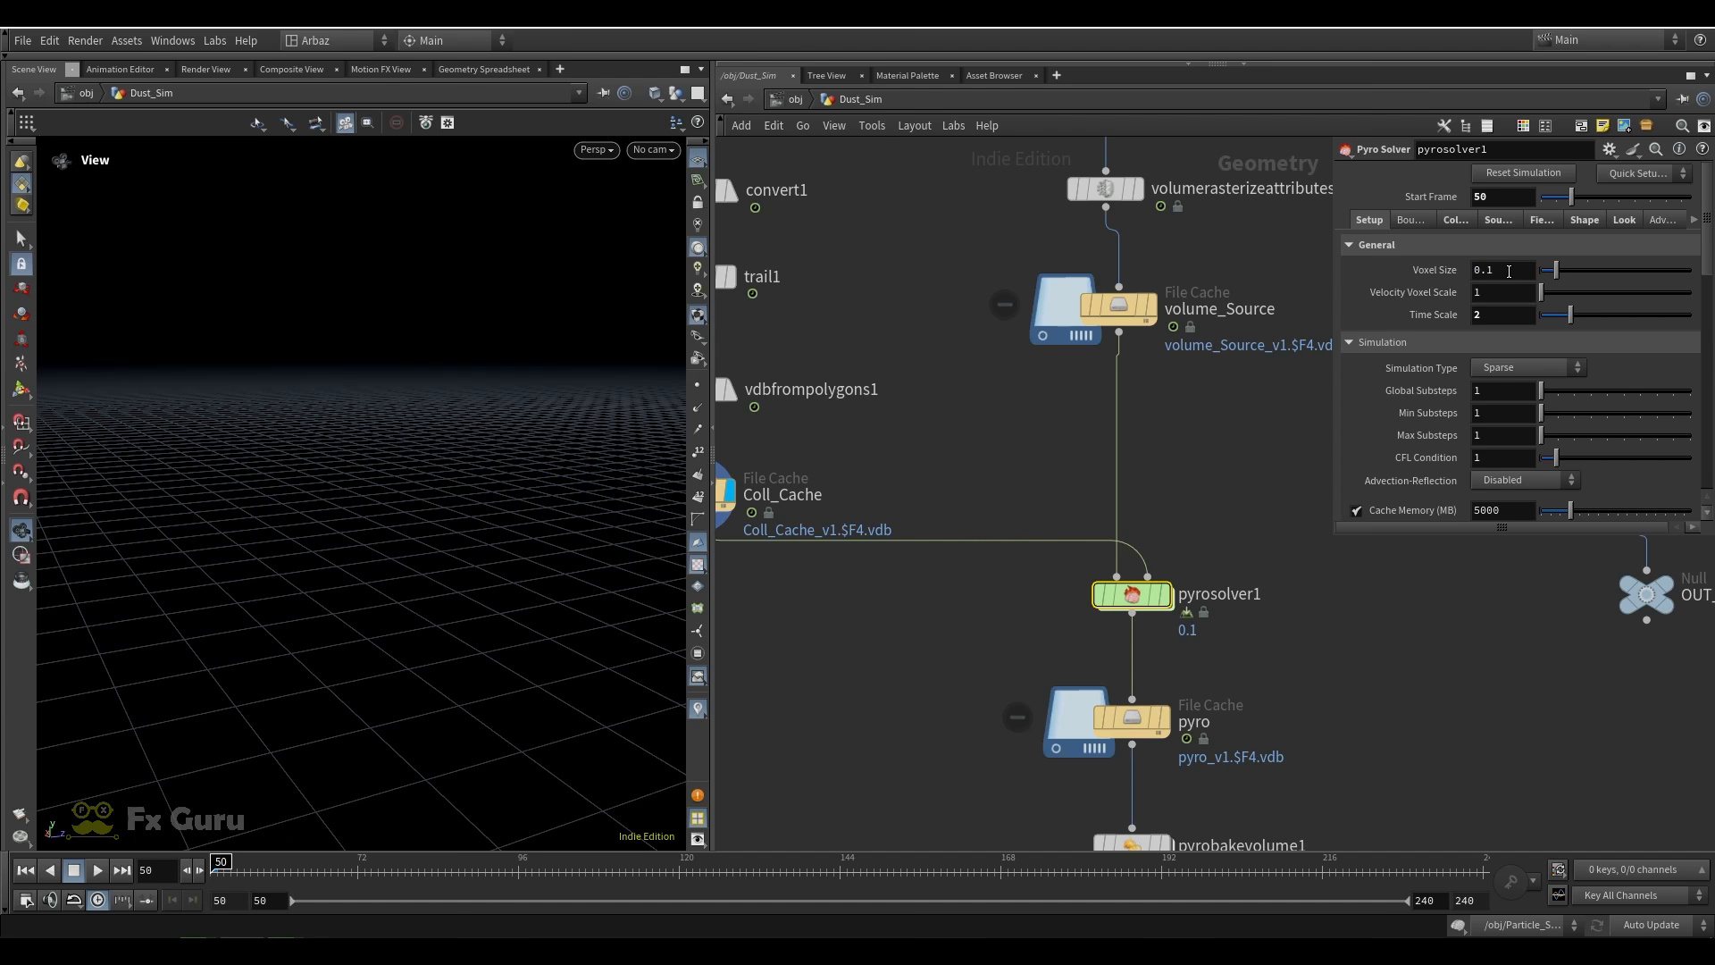
# Enlarge the pyrosolver1 parameter area and examine its collision settings, keeping the collision type at SDF + Volume Velocity
pyautogui.moveTo(1332, 533); pyautogui.dragTo(1284, 599)
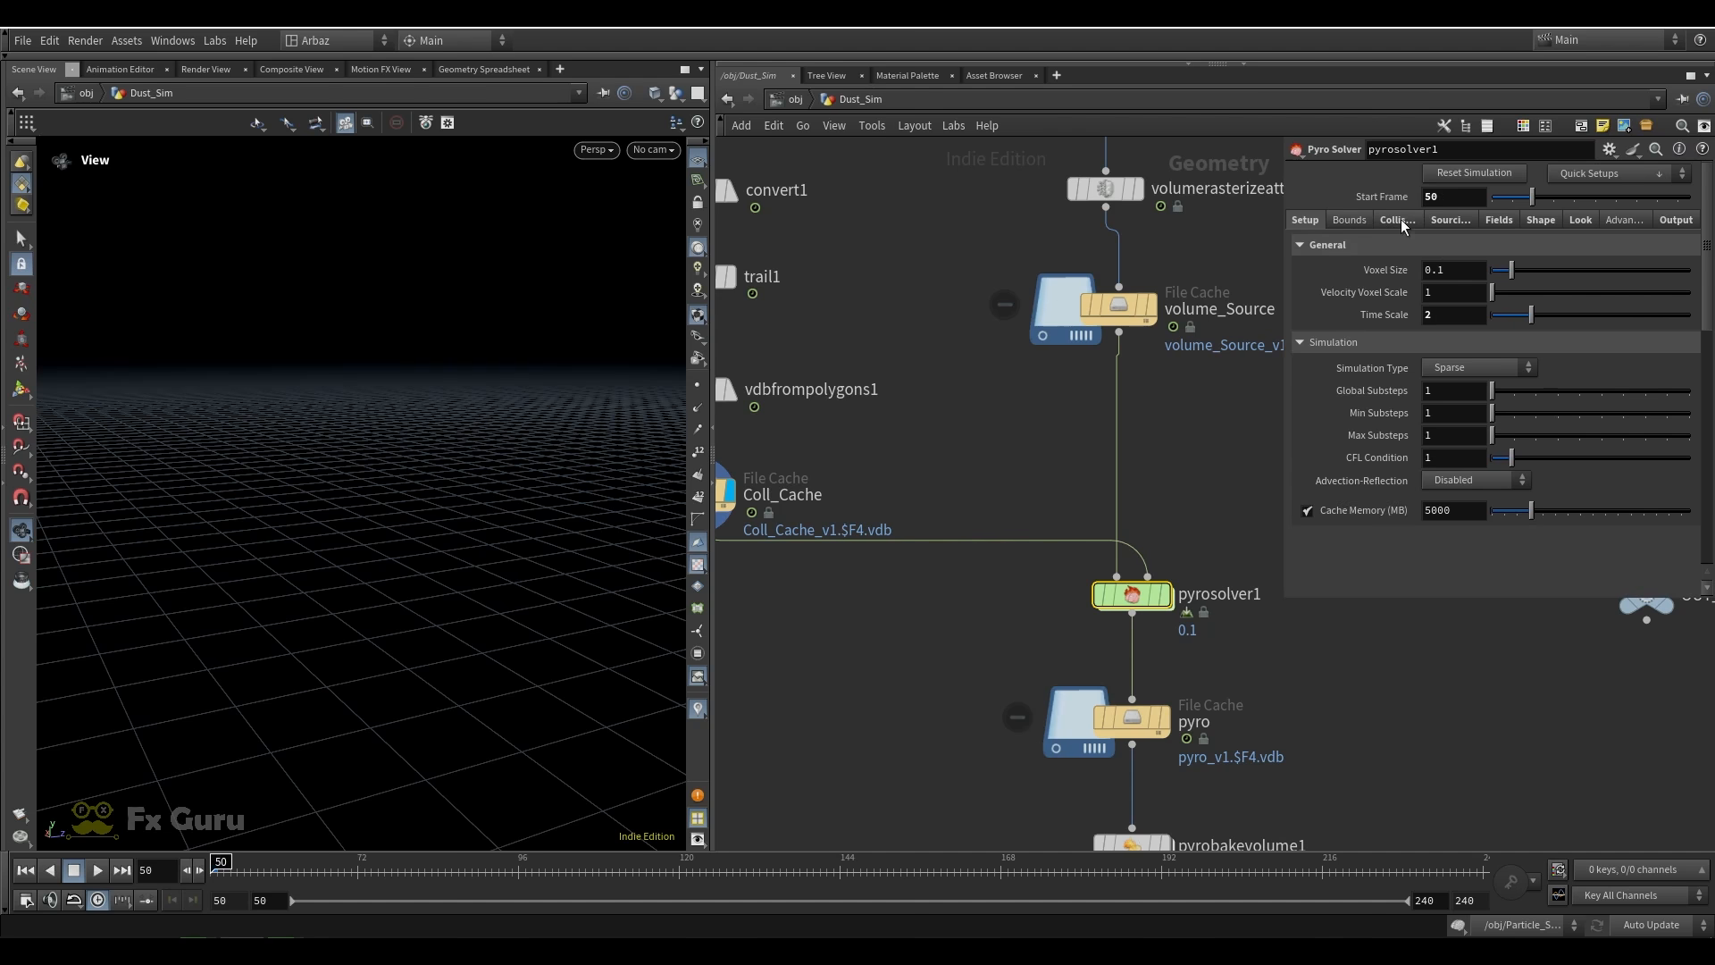
pyautogui.scroll(-5, 1017, 454)
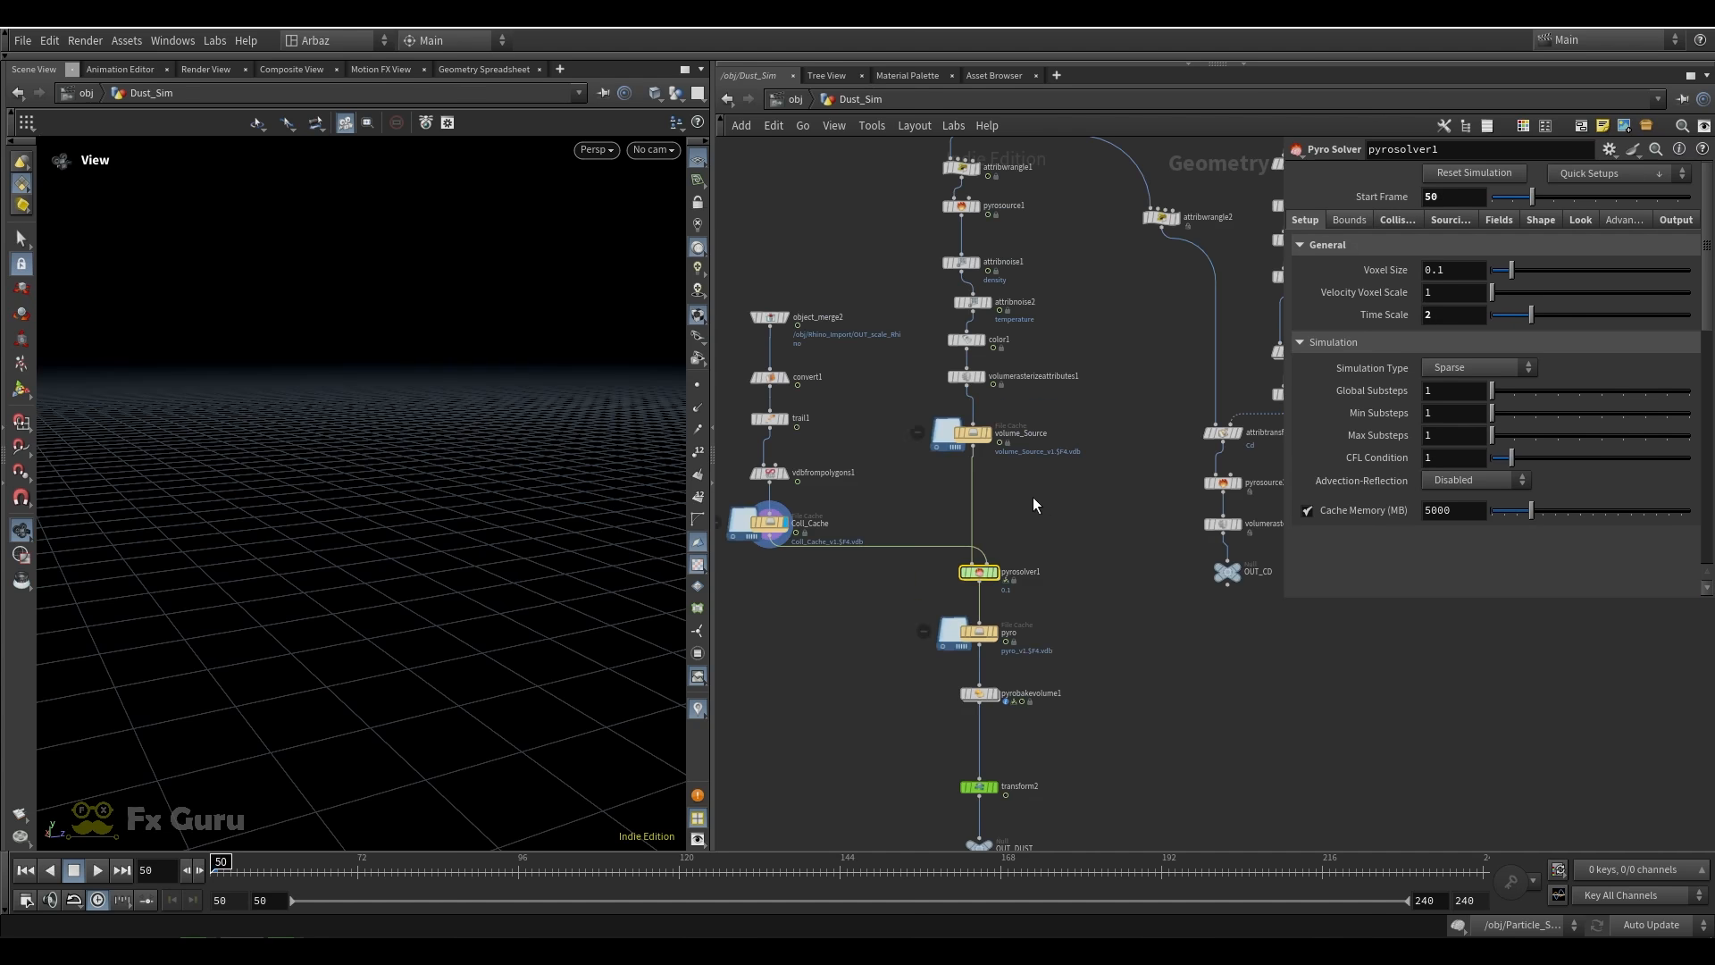
pyautogui.scroll(1, 990, 538)
pyautogui.click(1421, 219)
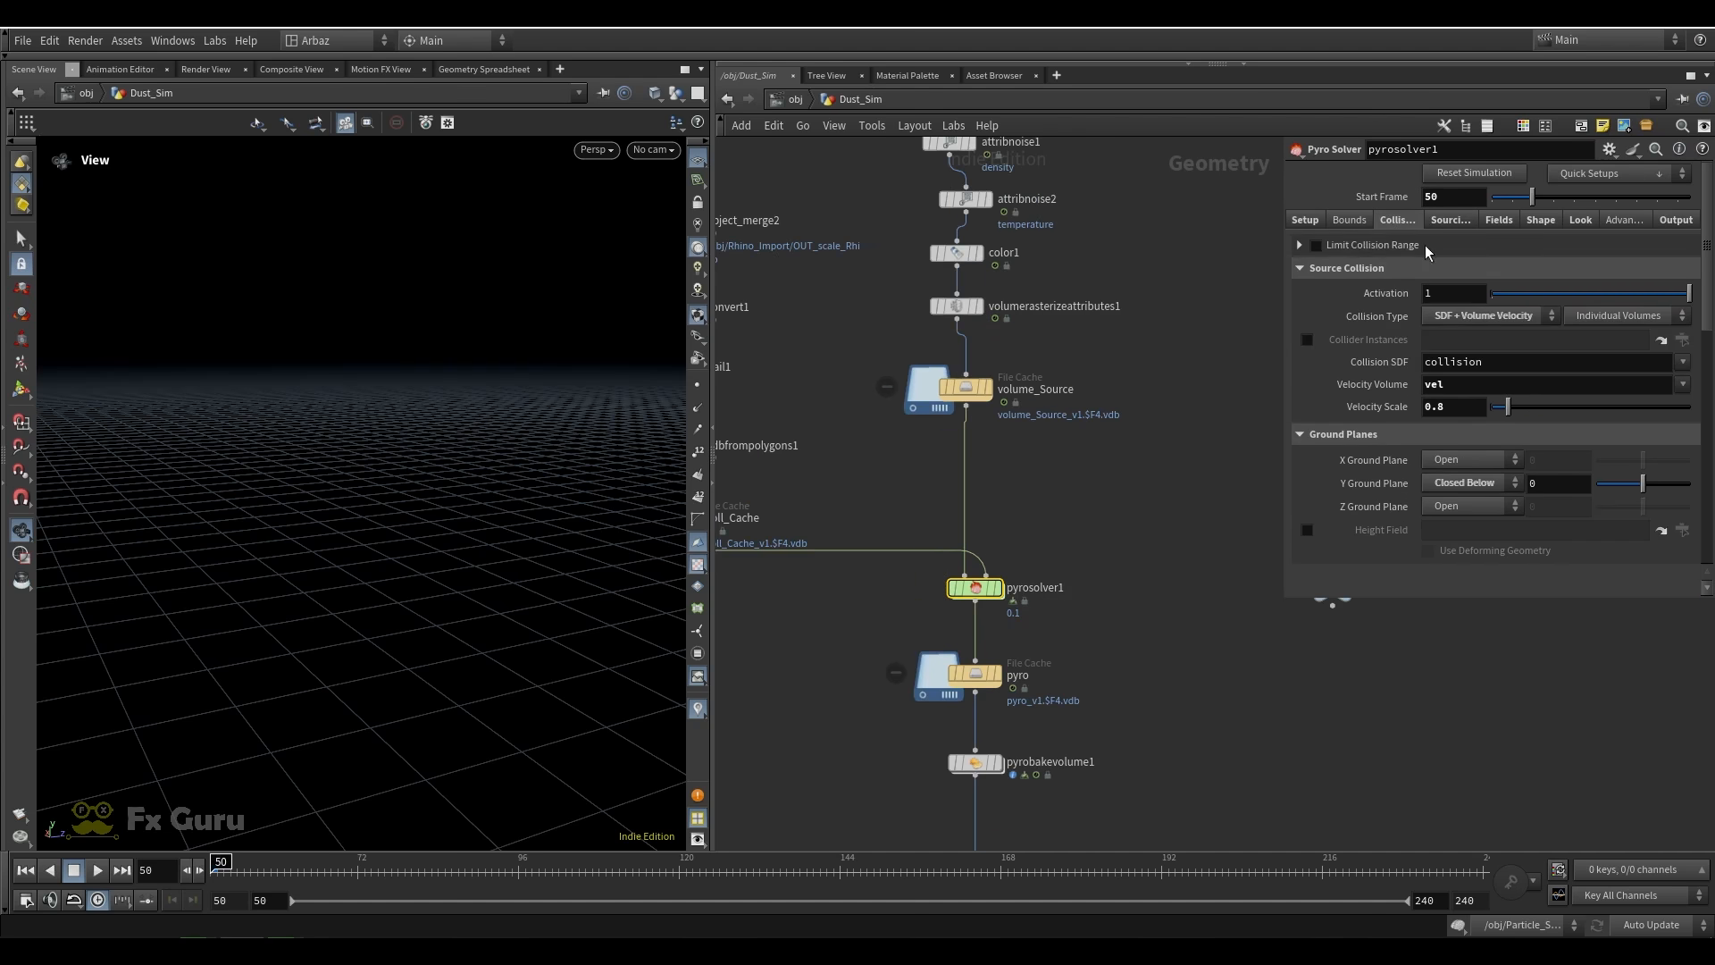
pyautogui.click(1433, 318)
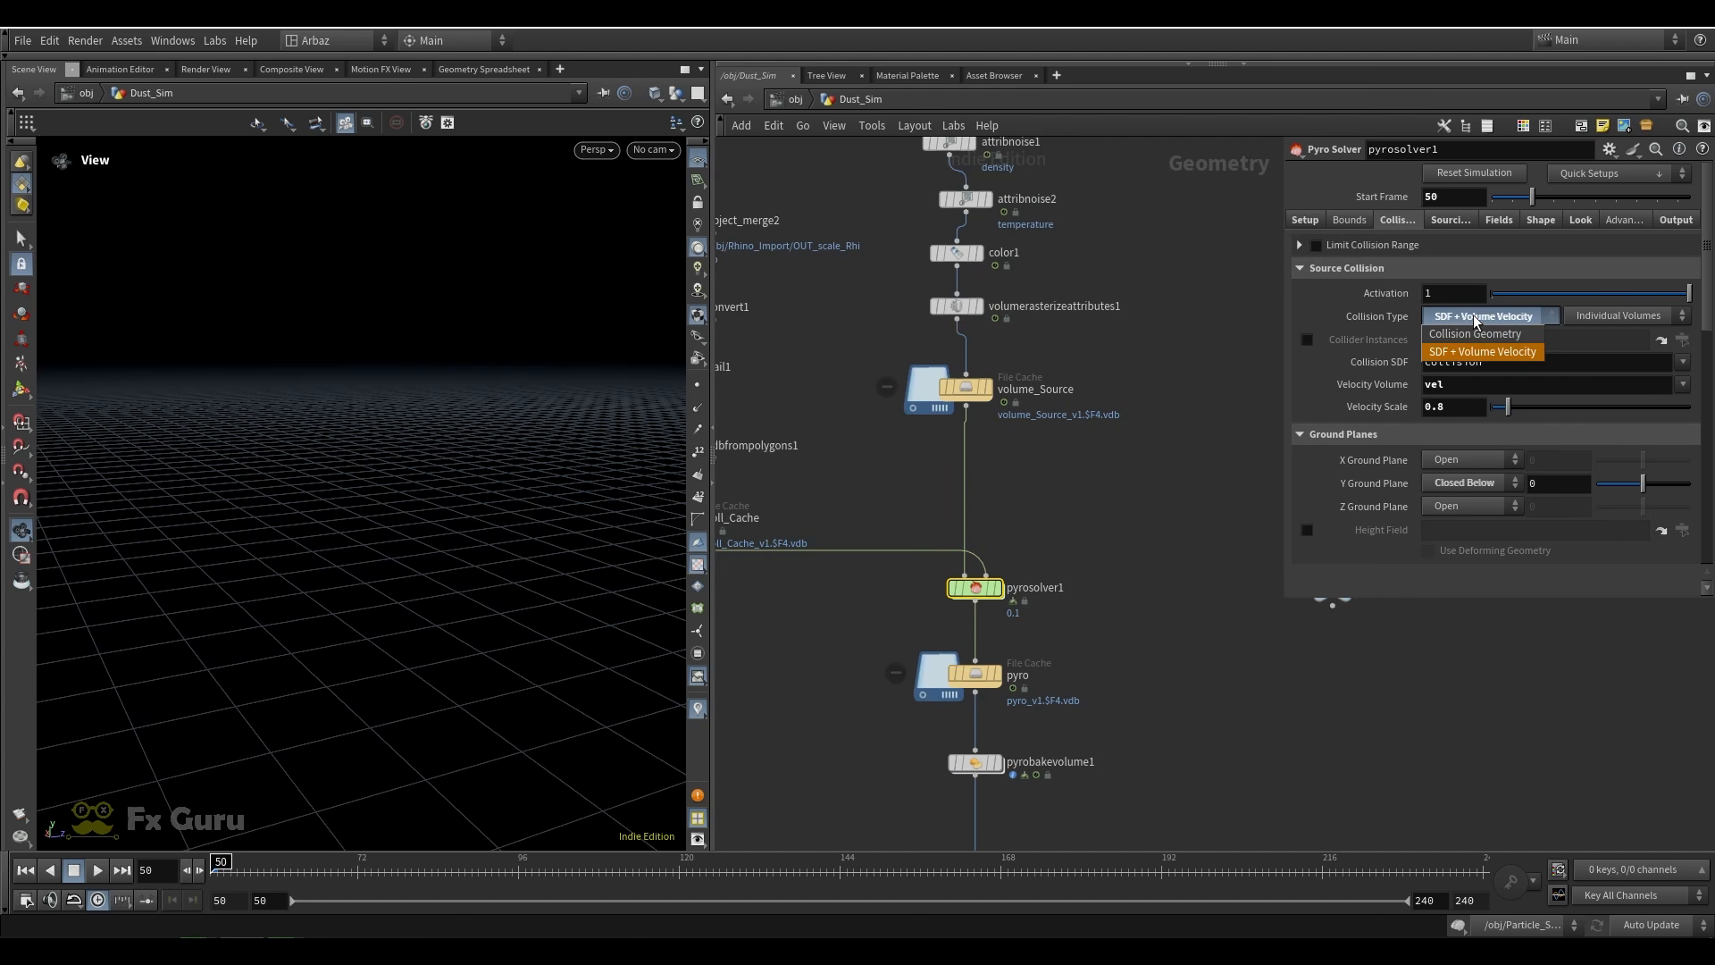
pyautogui.click(1499, 353)
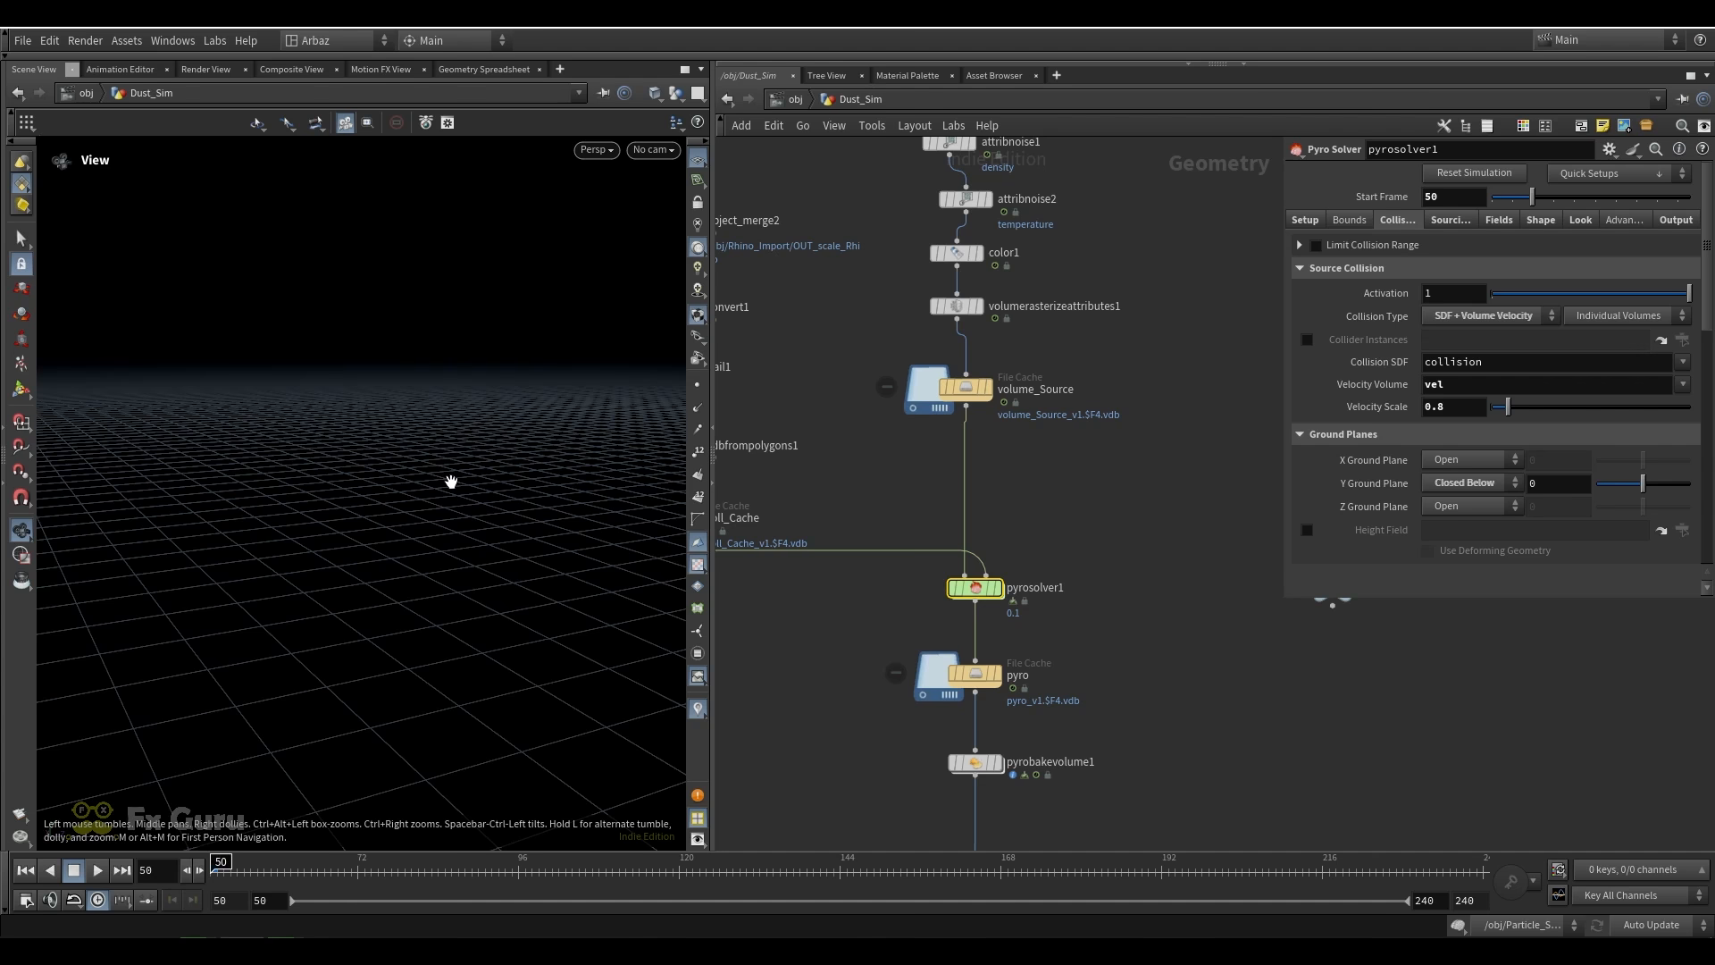
pyautogui.moveTo(451, 485); pyautogui.dragTo(443, 502, button='middle')
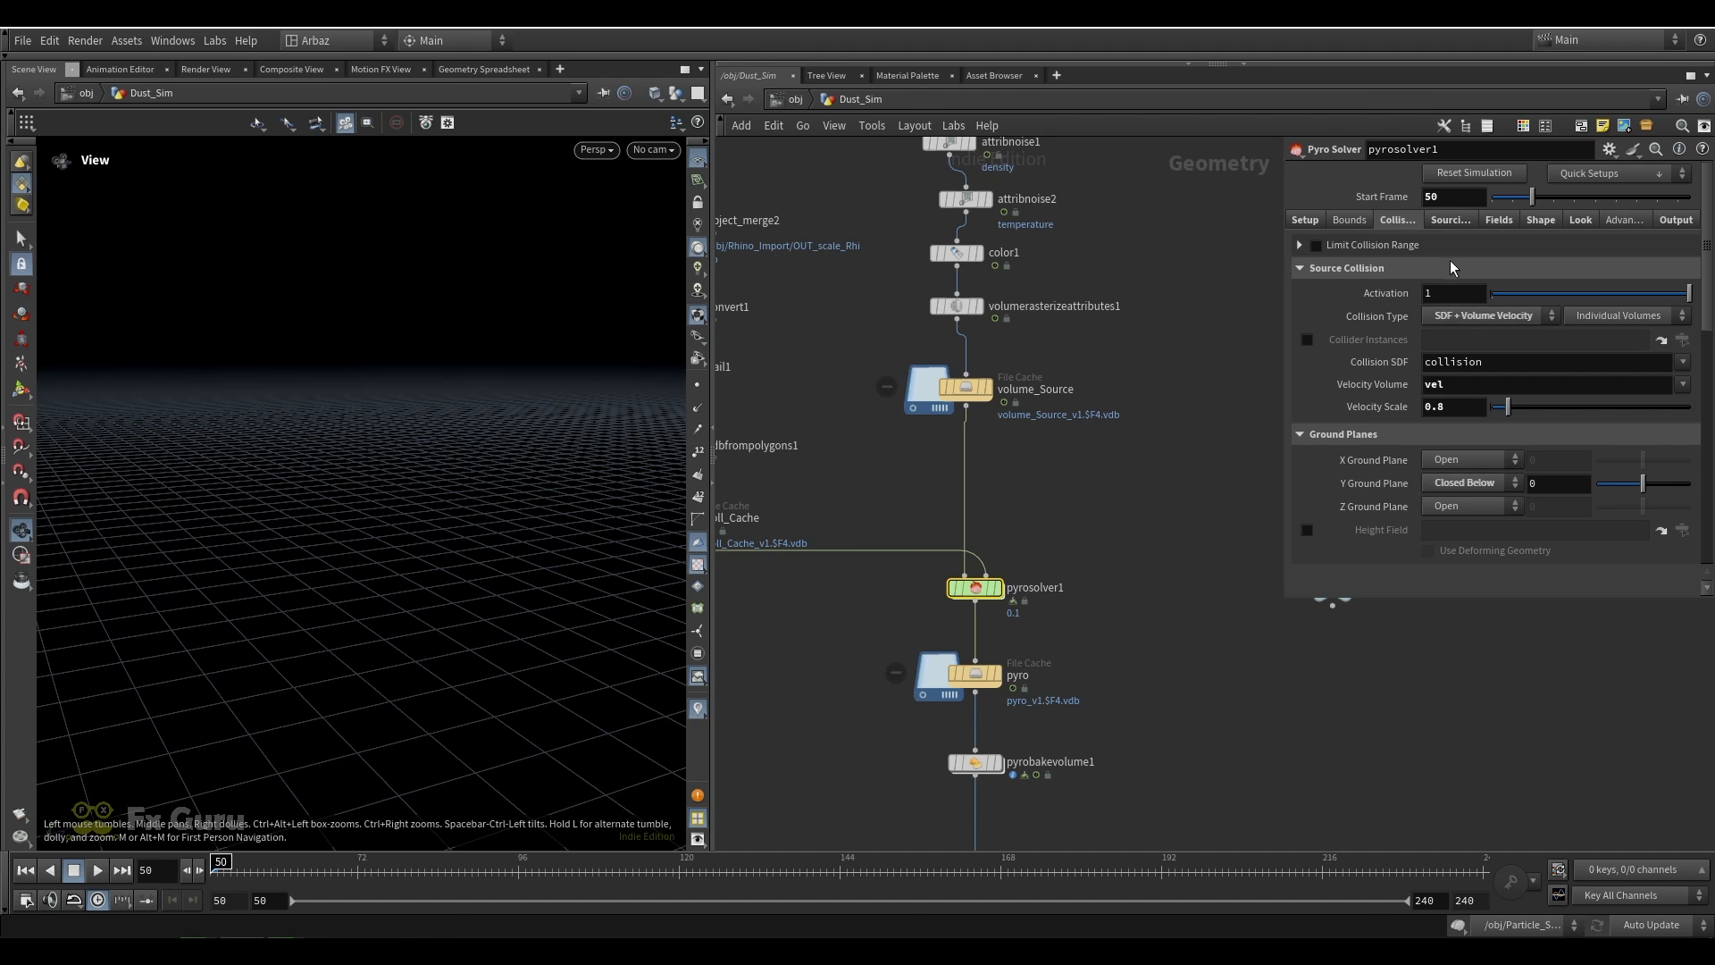
# Examine the five sourcing entries of pyrosolver1, from density to vel, and check the color1 node that feeds the Cd source
pyautogui.click(1449, 221)
pyautogui.scroll(-3, 1474, 299)
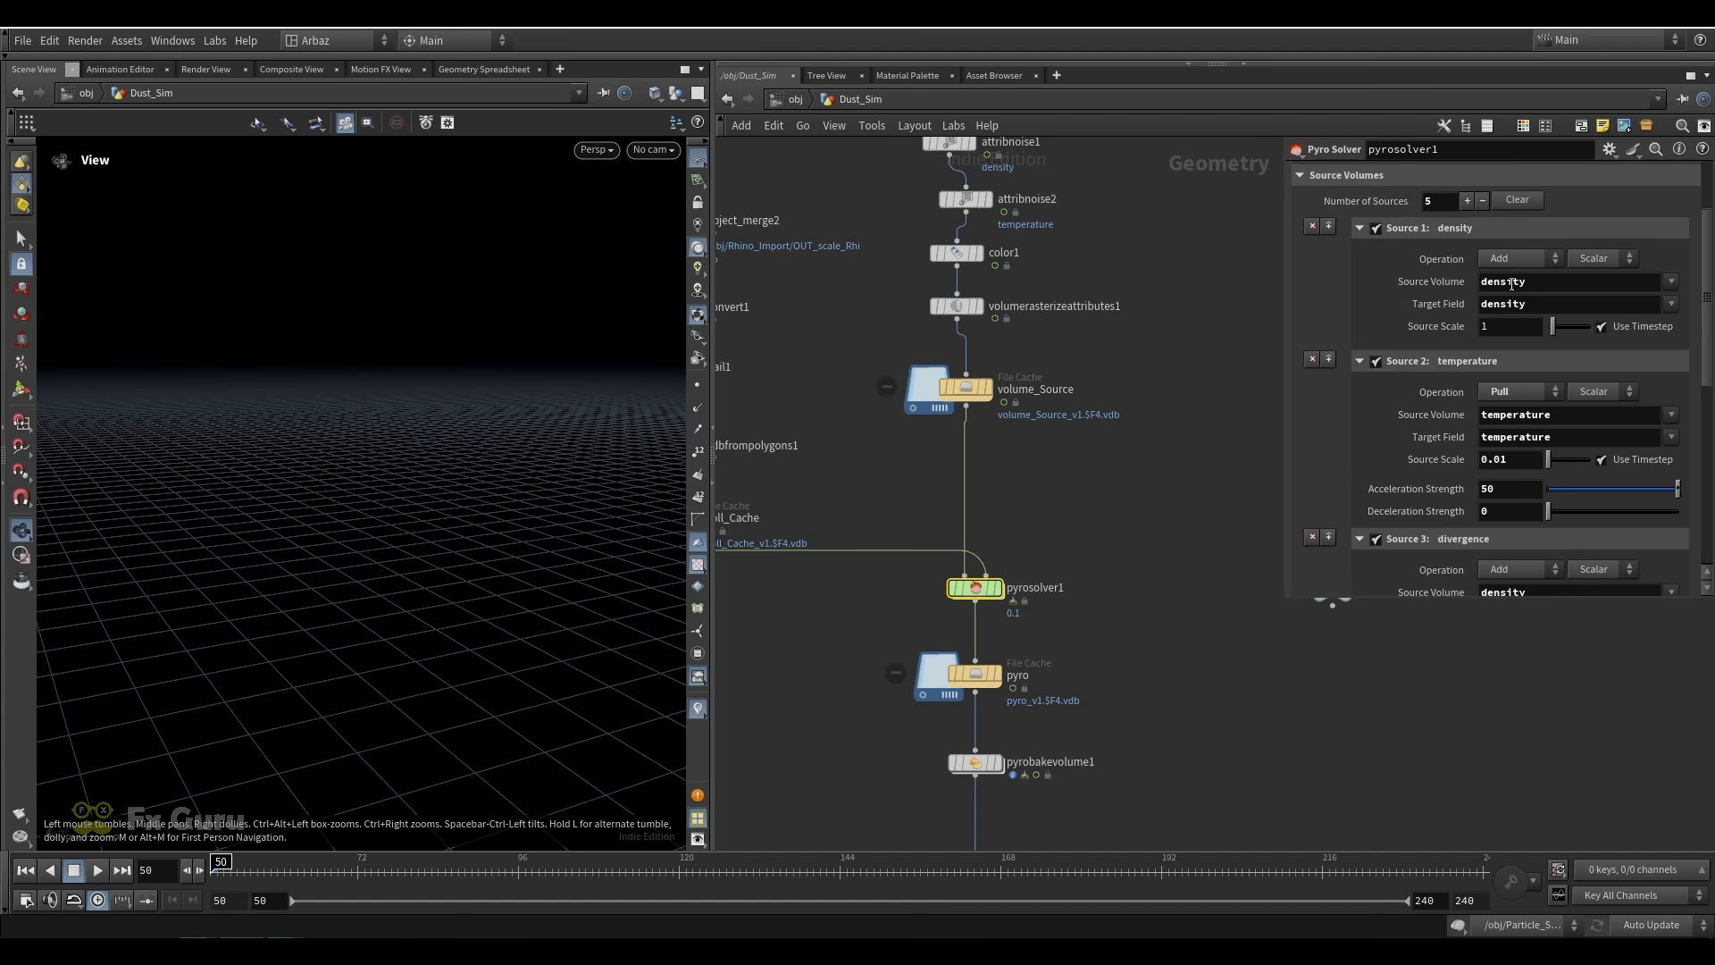
pyautogui.scroll(-3, 1505, 393)
pyautogui.scroll(-4, 1497, 483)
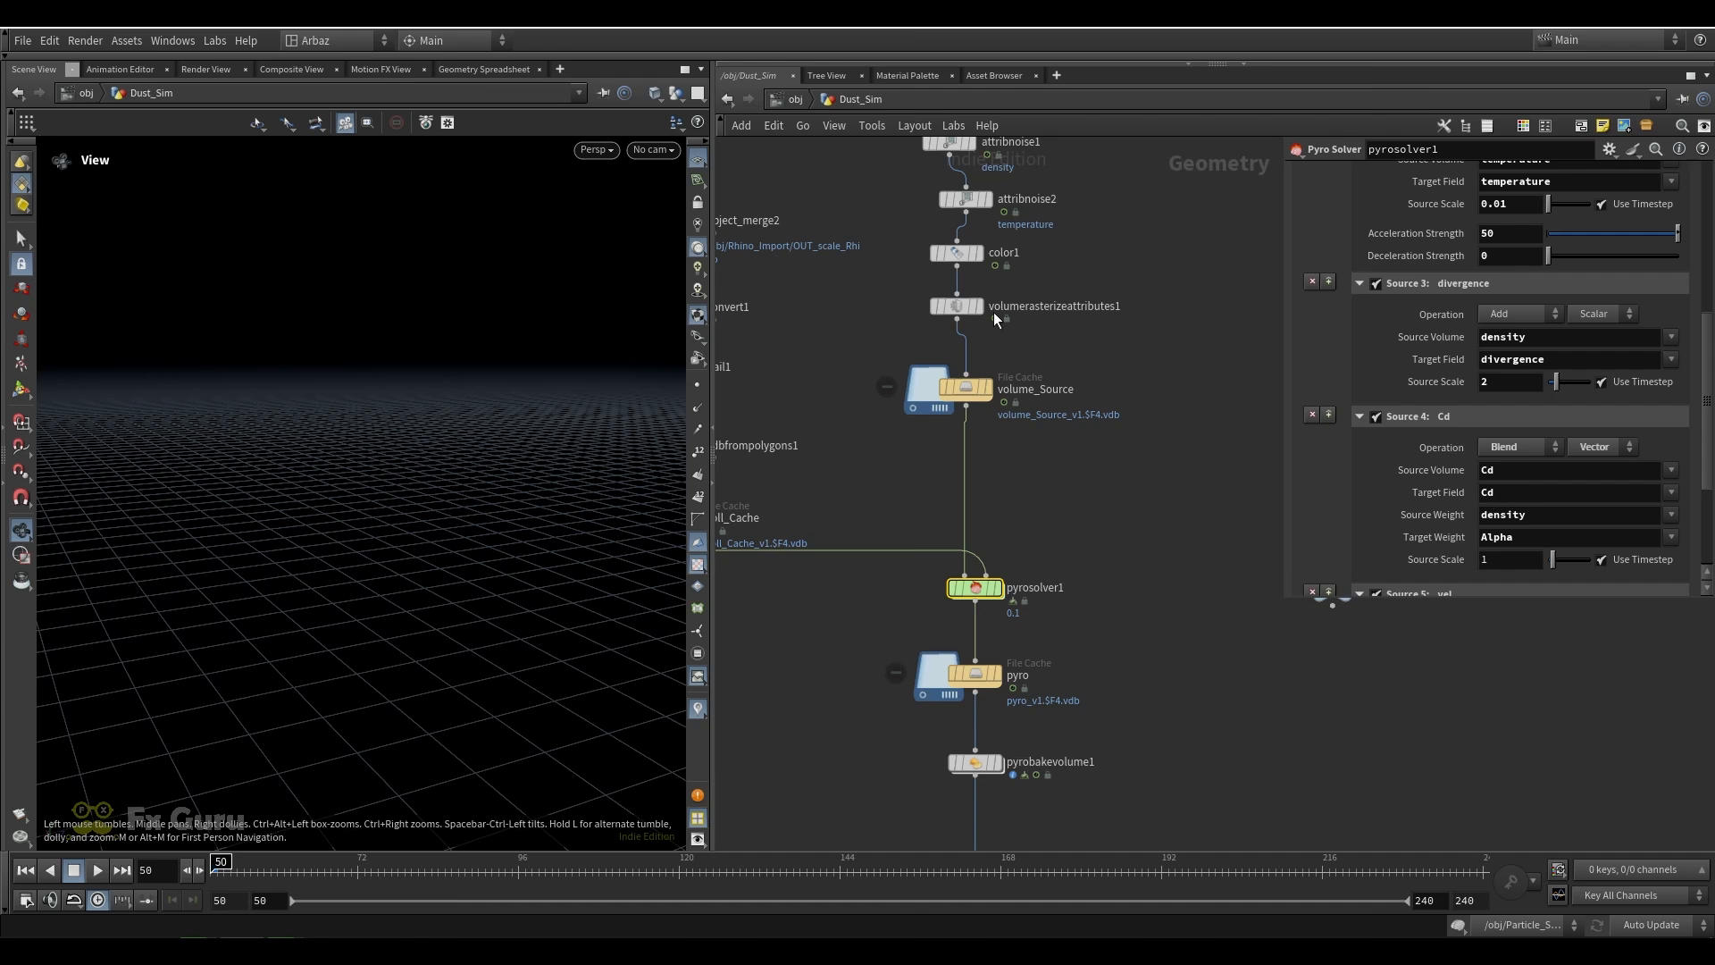
pyautogui.click(957, 253)
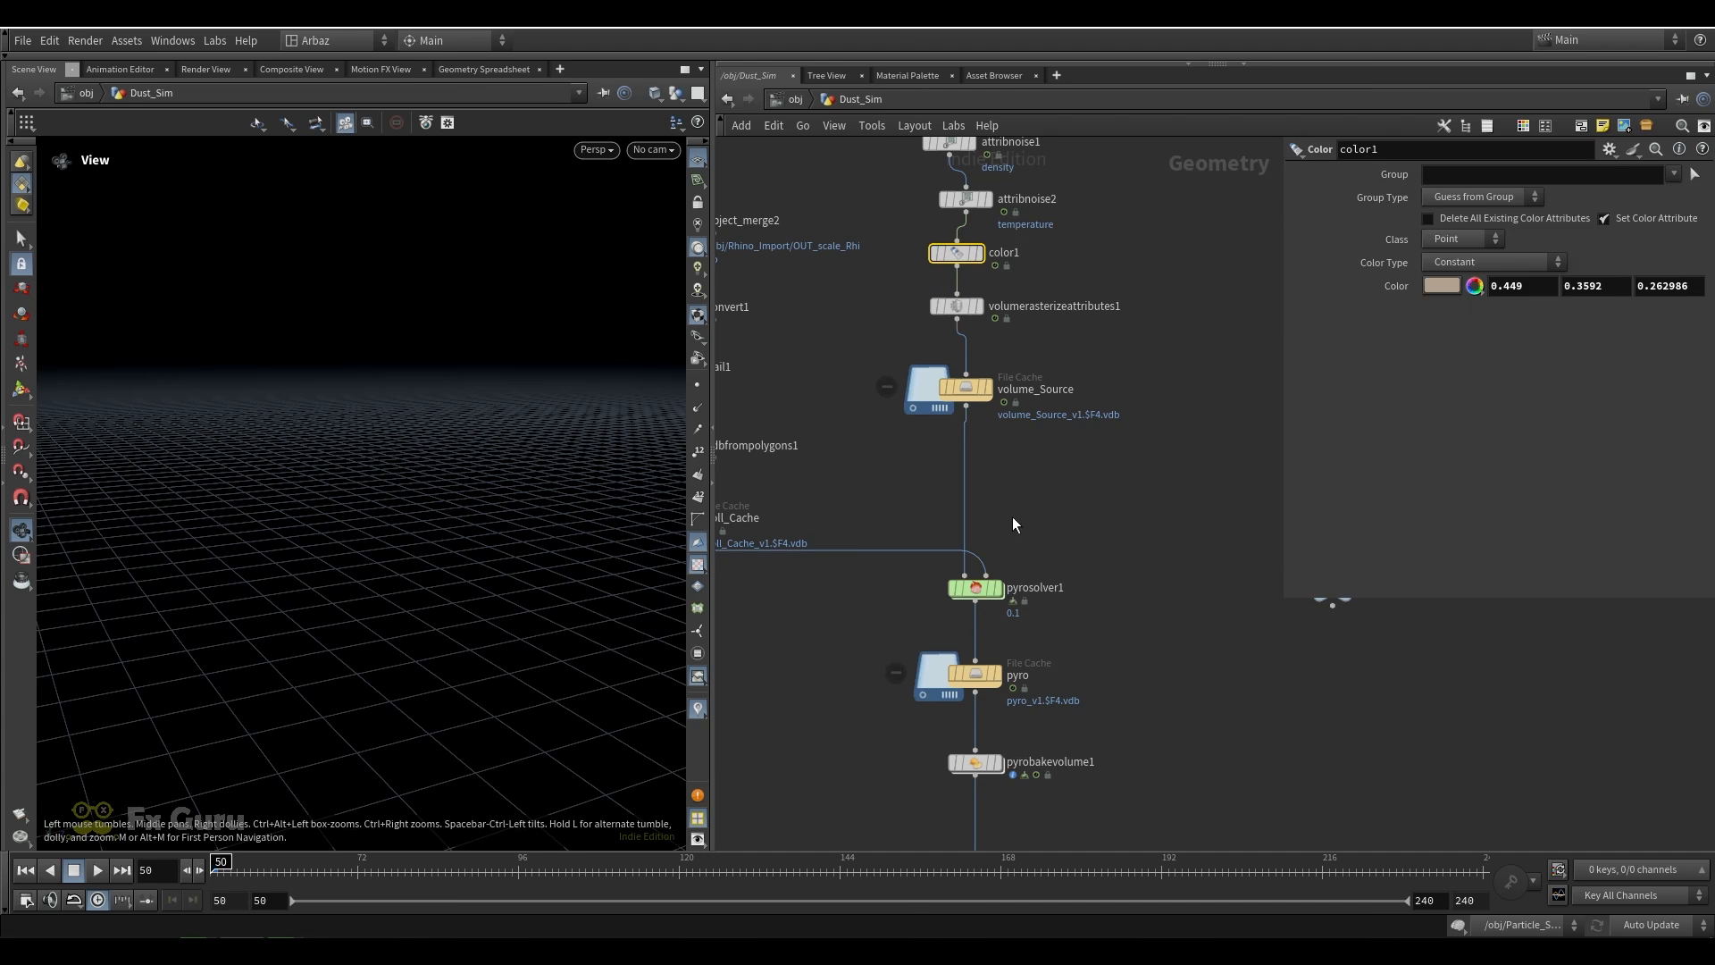
pyautogui.click(1034, 586)
pyautogui.scroll(-3, 1449, 484)
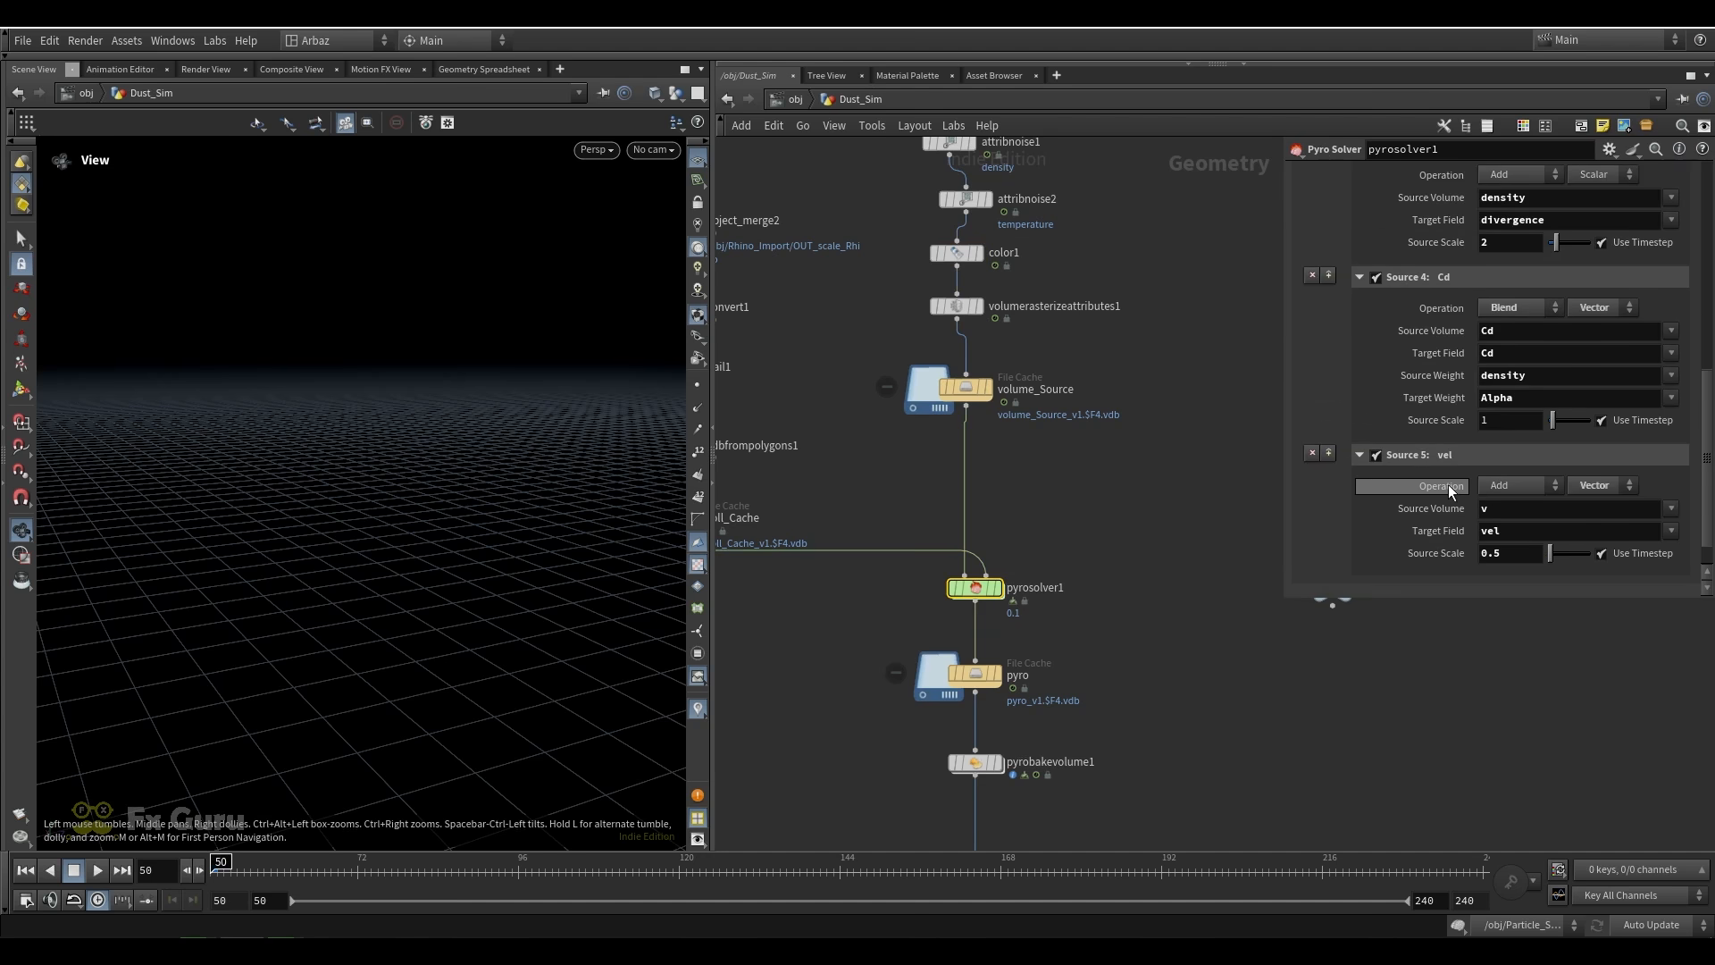
pyautogui.scroll(-6, 1100, 495)
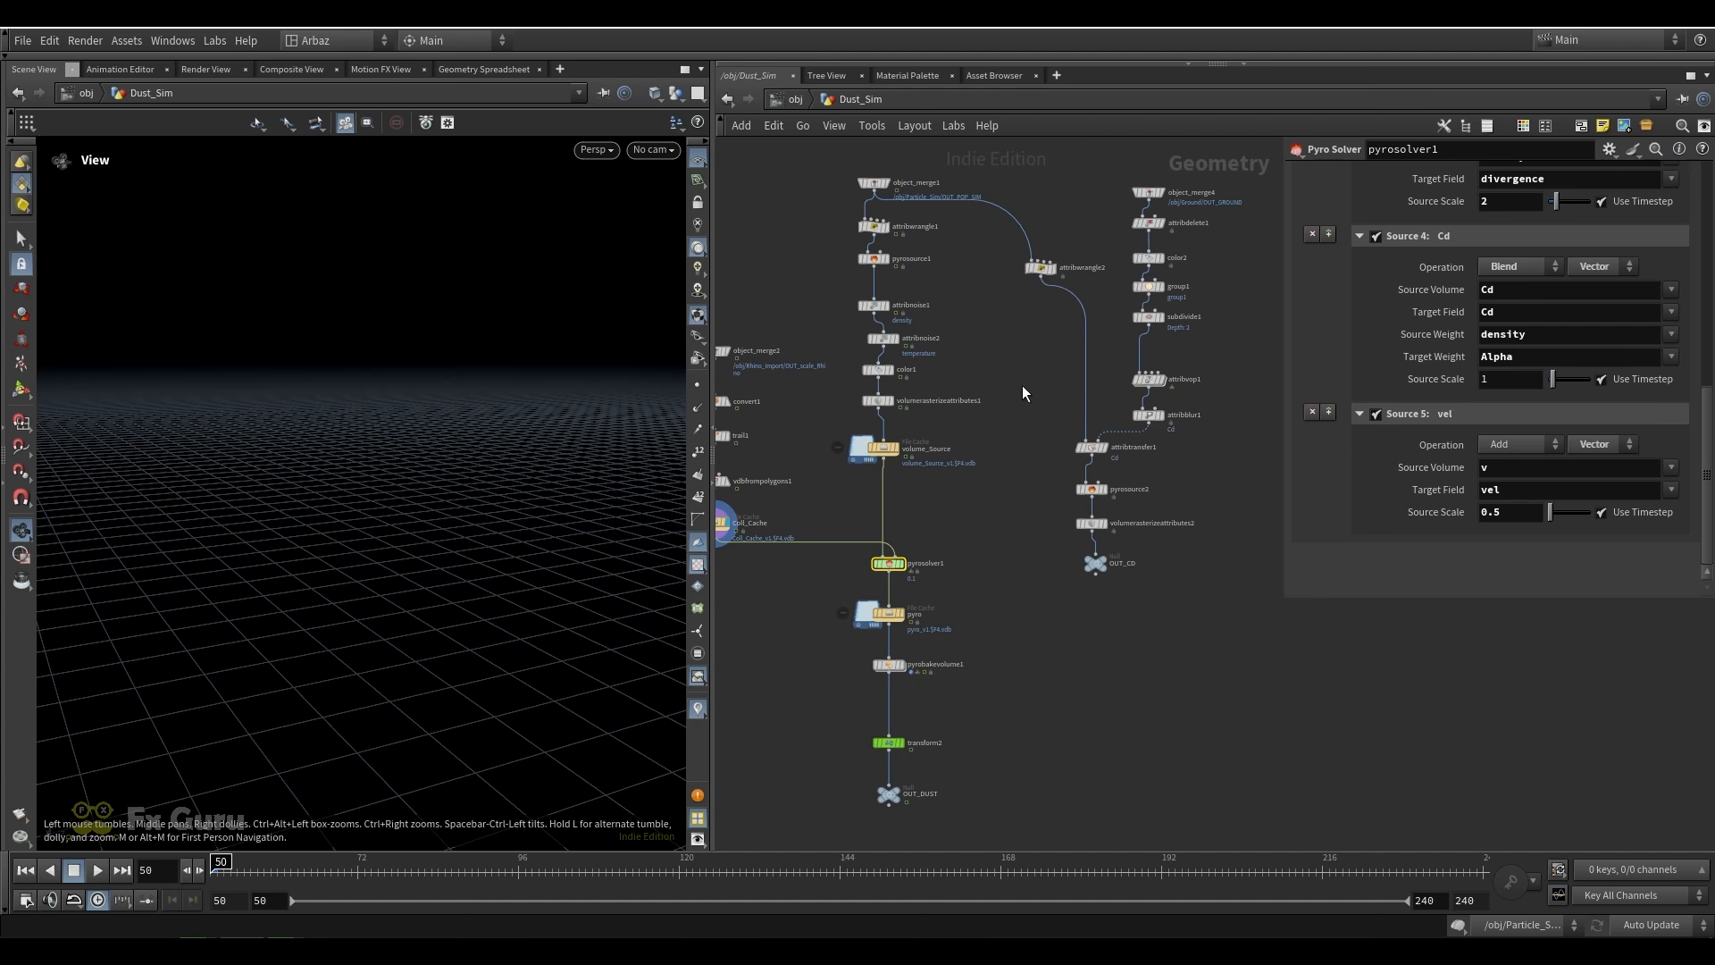
# Display attribwrangle2, frame its points in the viewport and scrub to frame 103 to inspect the age-filtered particles
pyautogui.scroll(5, 983, 385)
pyautogui.click(839, 336)
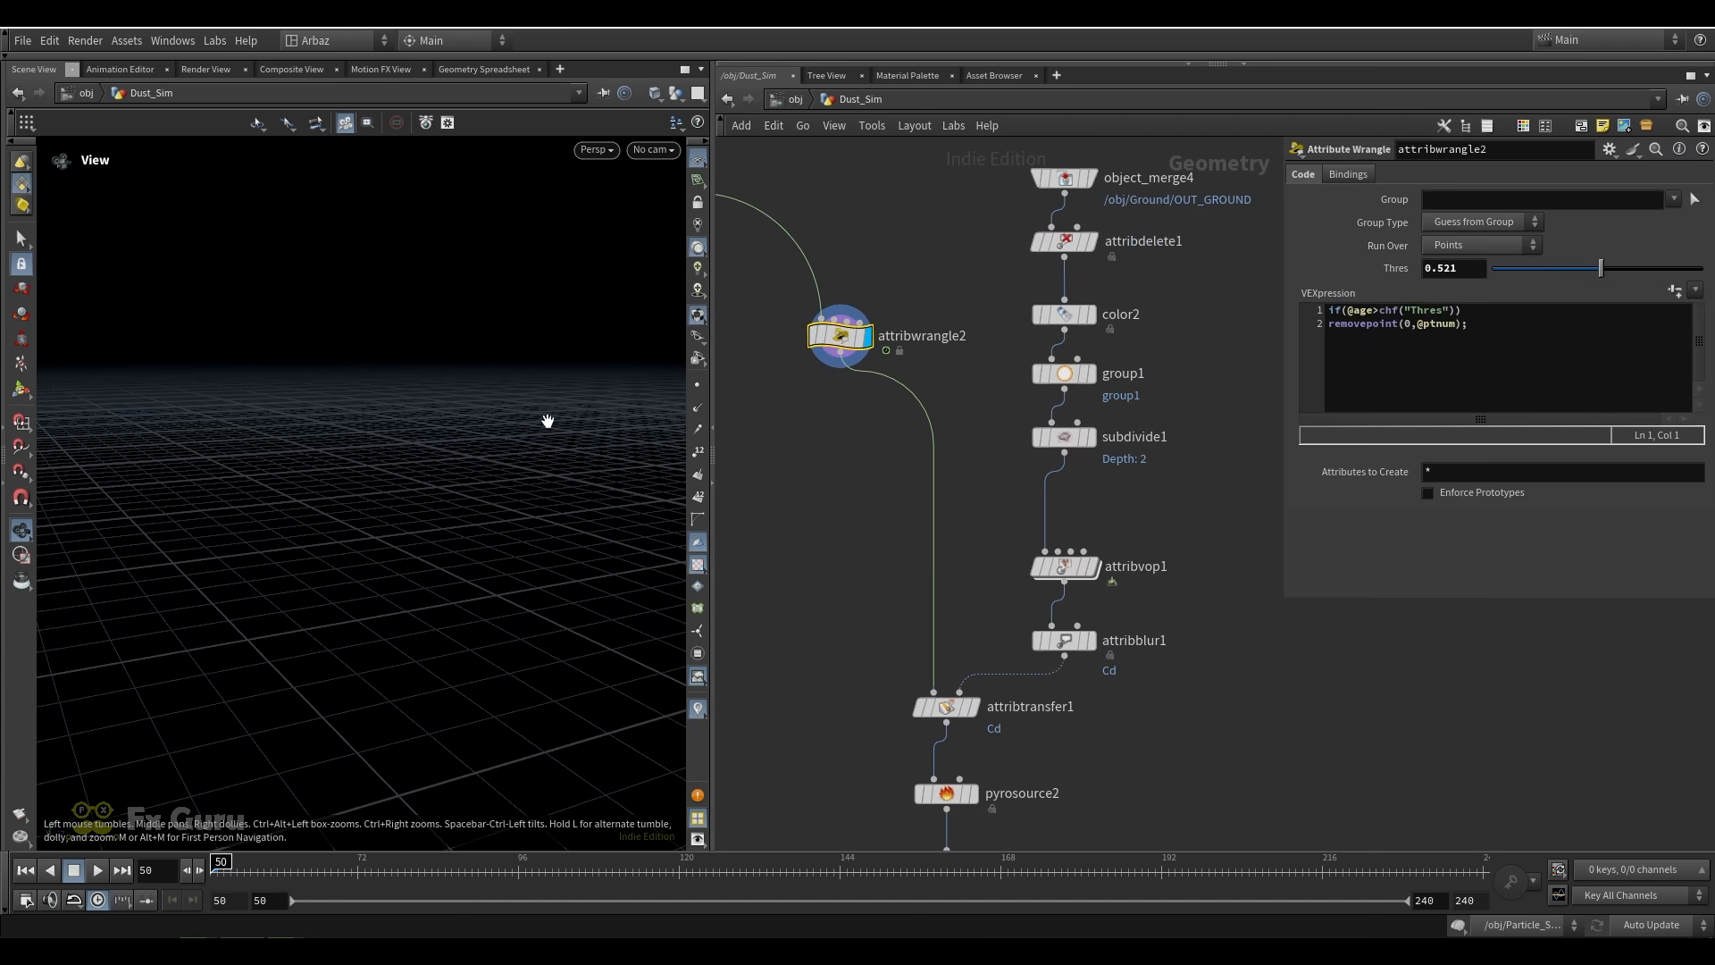
pyautogui.hotkey('space', 'g')
pyautogui.moveTo(413, 494); pyautogui.dragTo(469, 473)
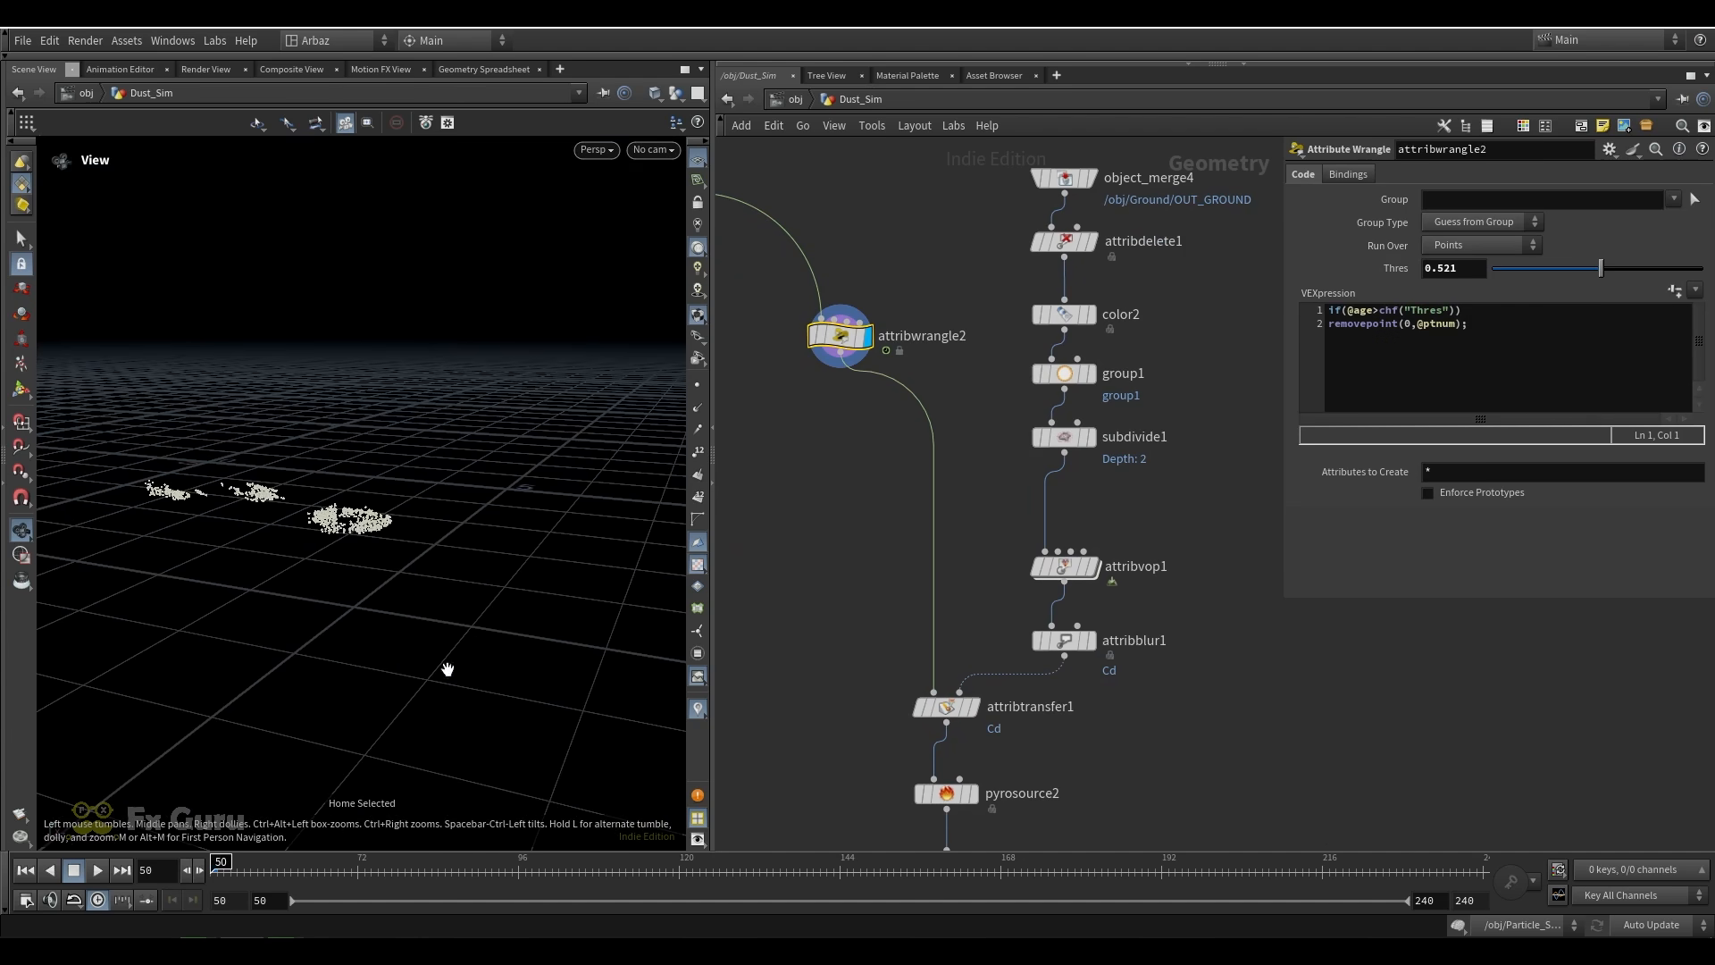
pyautogui.moveTo(225, 861); pyautogui.dragTo(566, 857)
pyautogui.moveTo(345, 616); pyautogui.dragTo(298, 528)
pyautogui.moveTo(298, 528); pyautogui.dragTo(188, 490, button='middle')
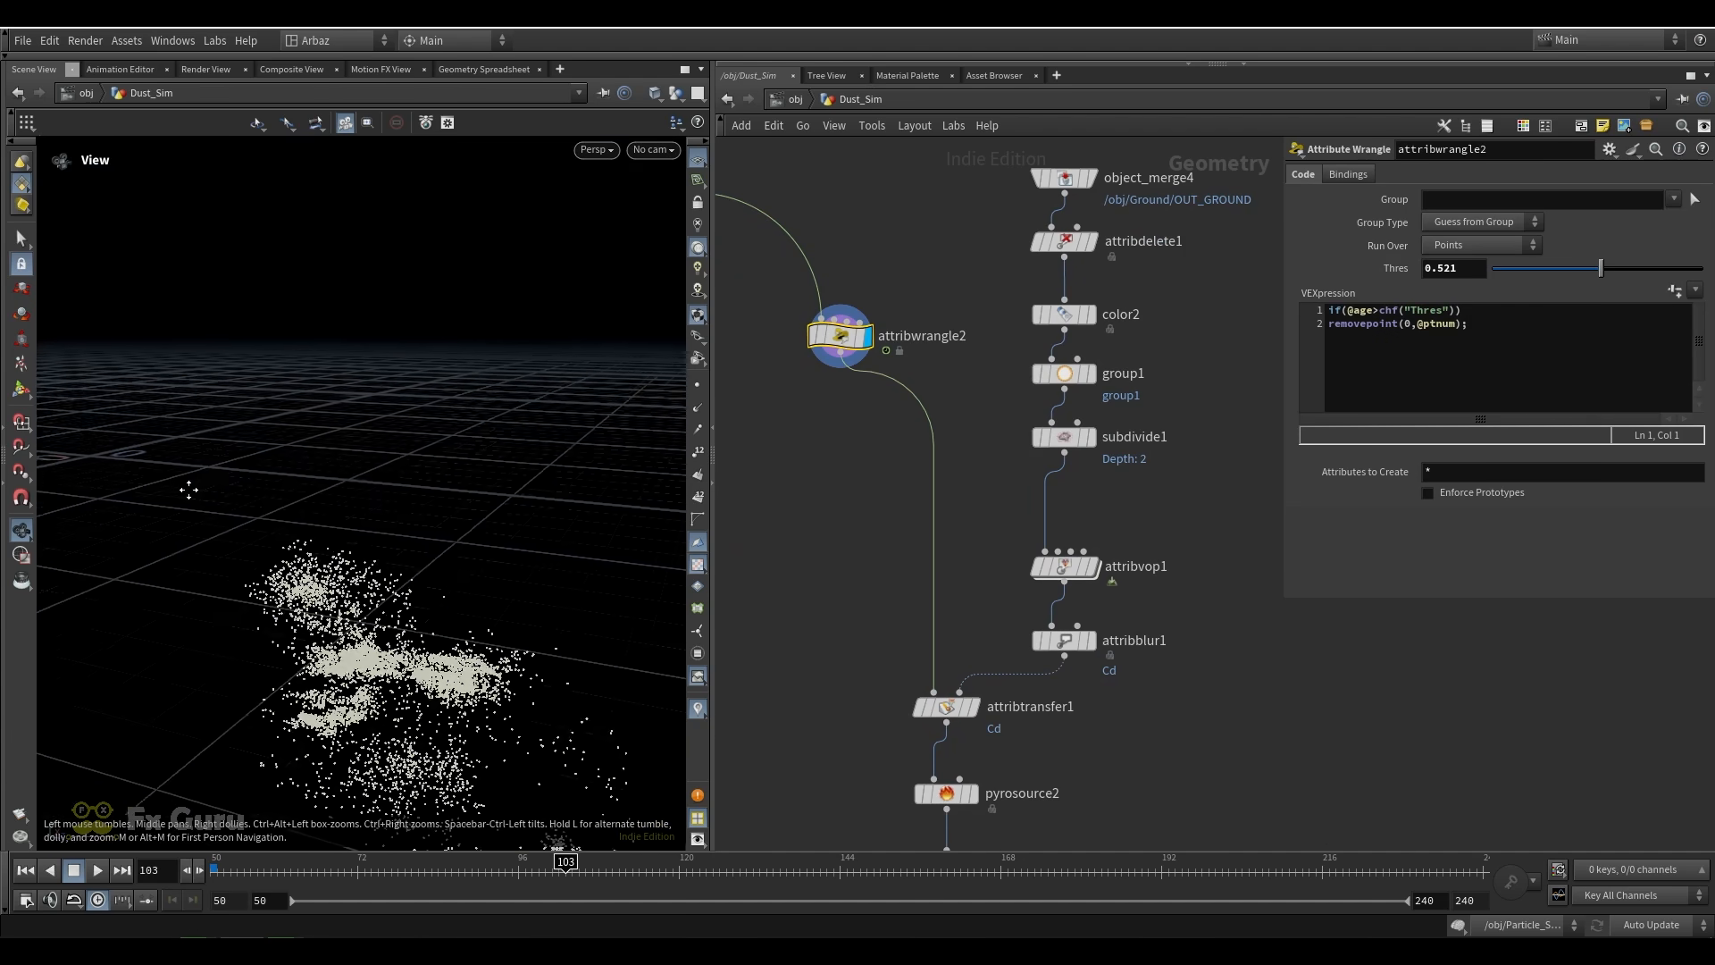
pyautogui.moveTo(188, 491); pyautogui.dragTo(475, 453)
# Display object_merge4, attribdelete1, color2, group1 and subdivide1 in turn to inspect how the ground geometry is prepared
pyautogui.click(1094, 181)
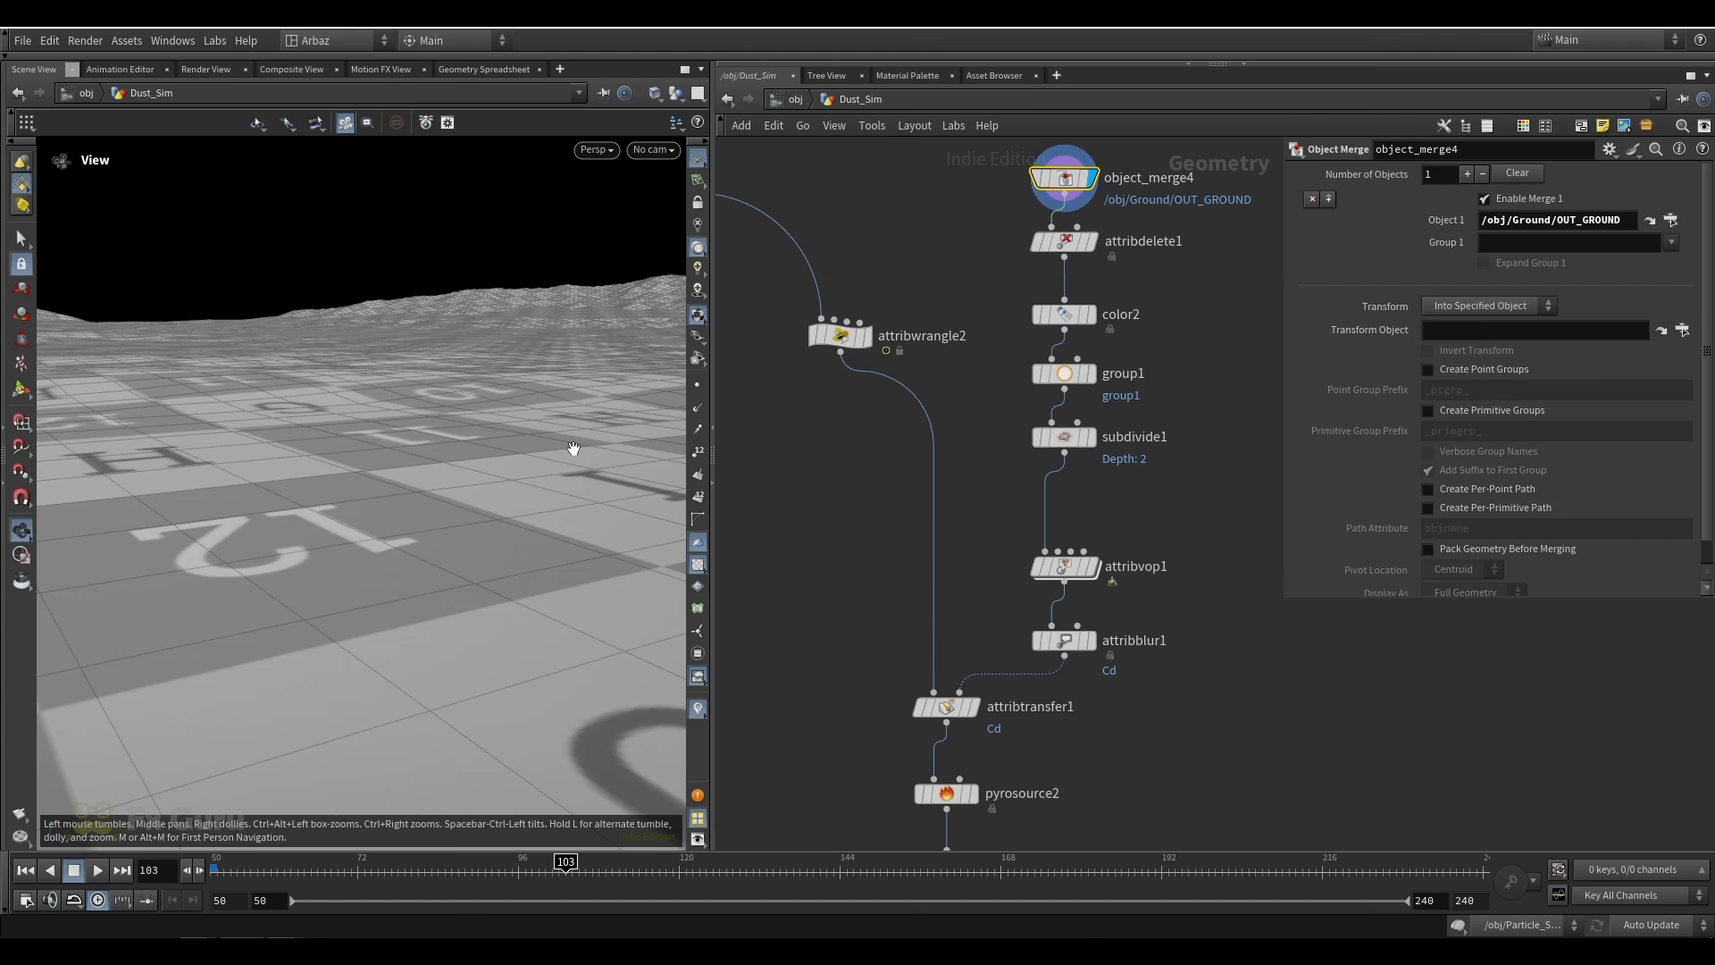
pyautogui.click(1093, 243)
pyautogui.moveTo(416, 399); pyautogui.dragTo(451, 462)
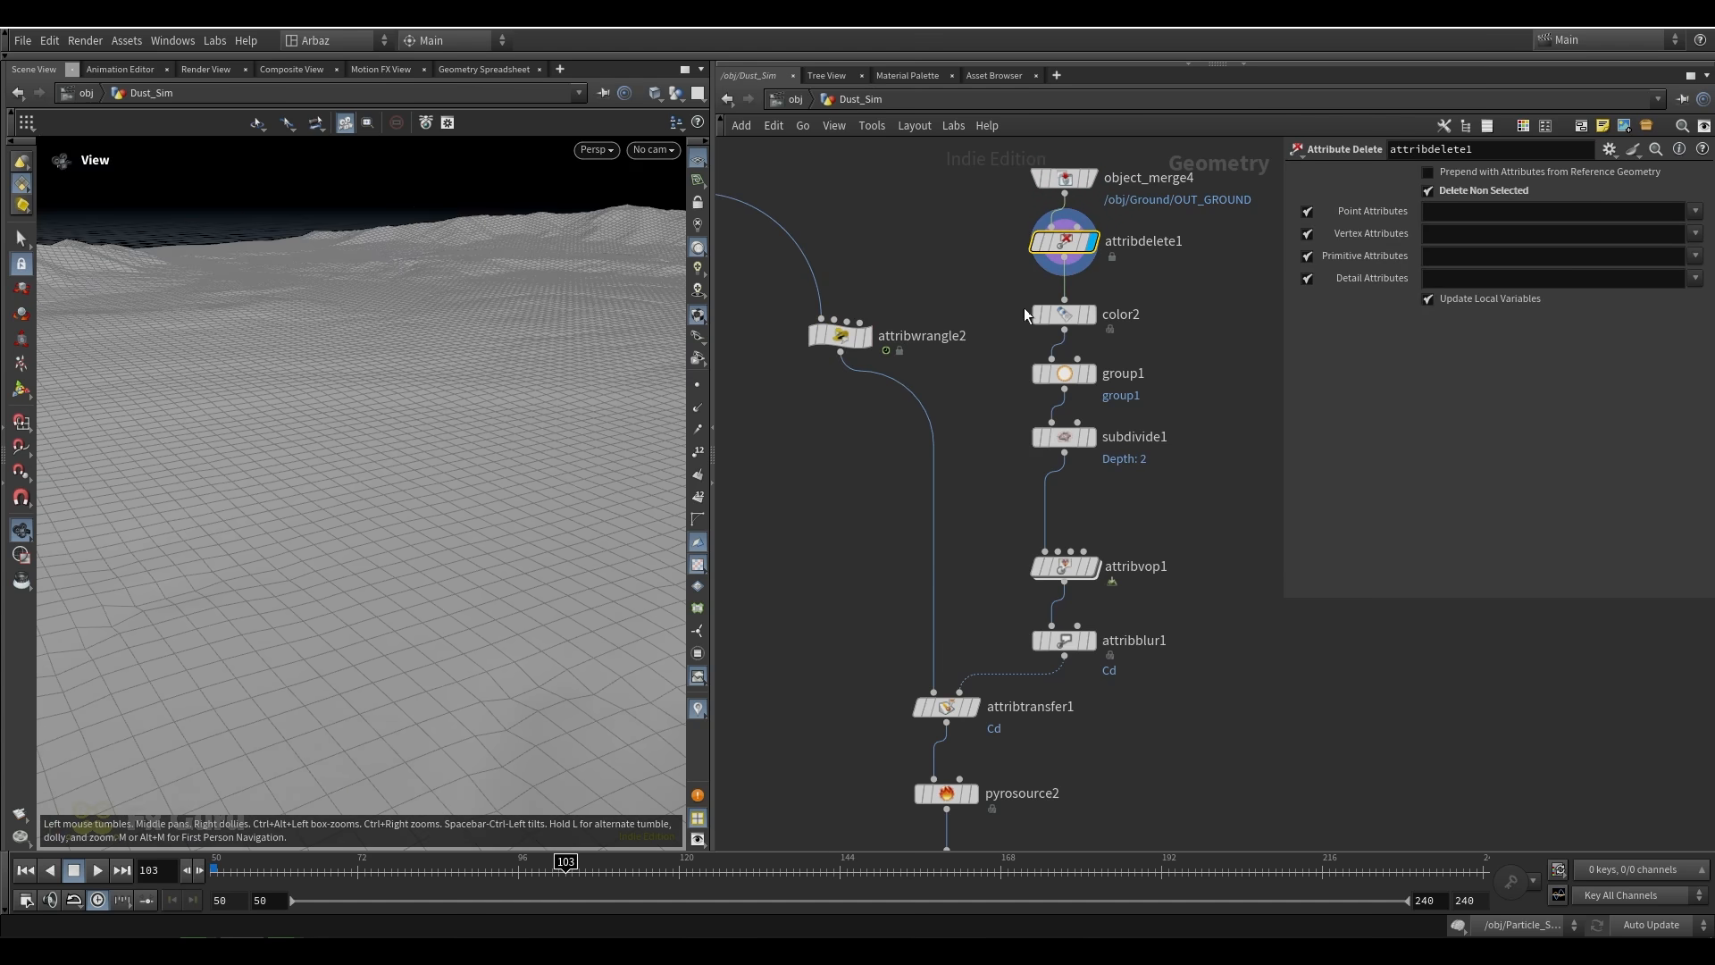
pyautogui.click(1095, 315)
pyautogui.click(1094, 374)
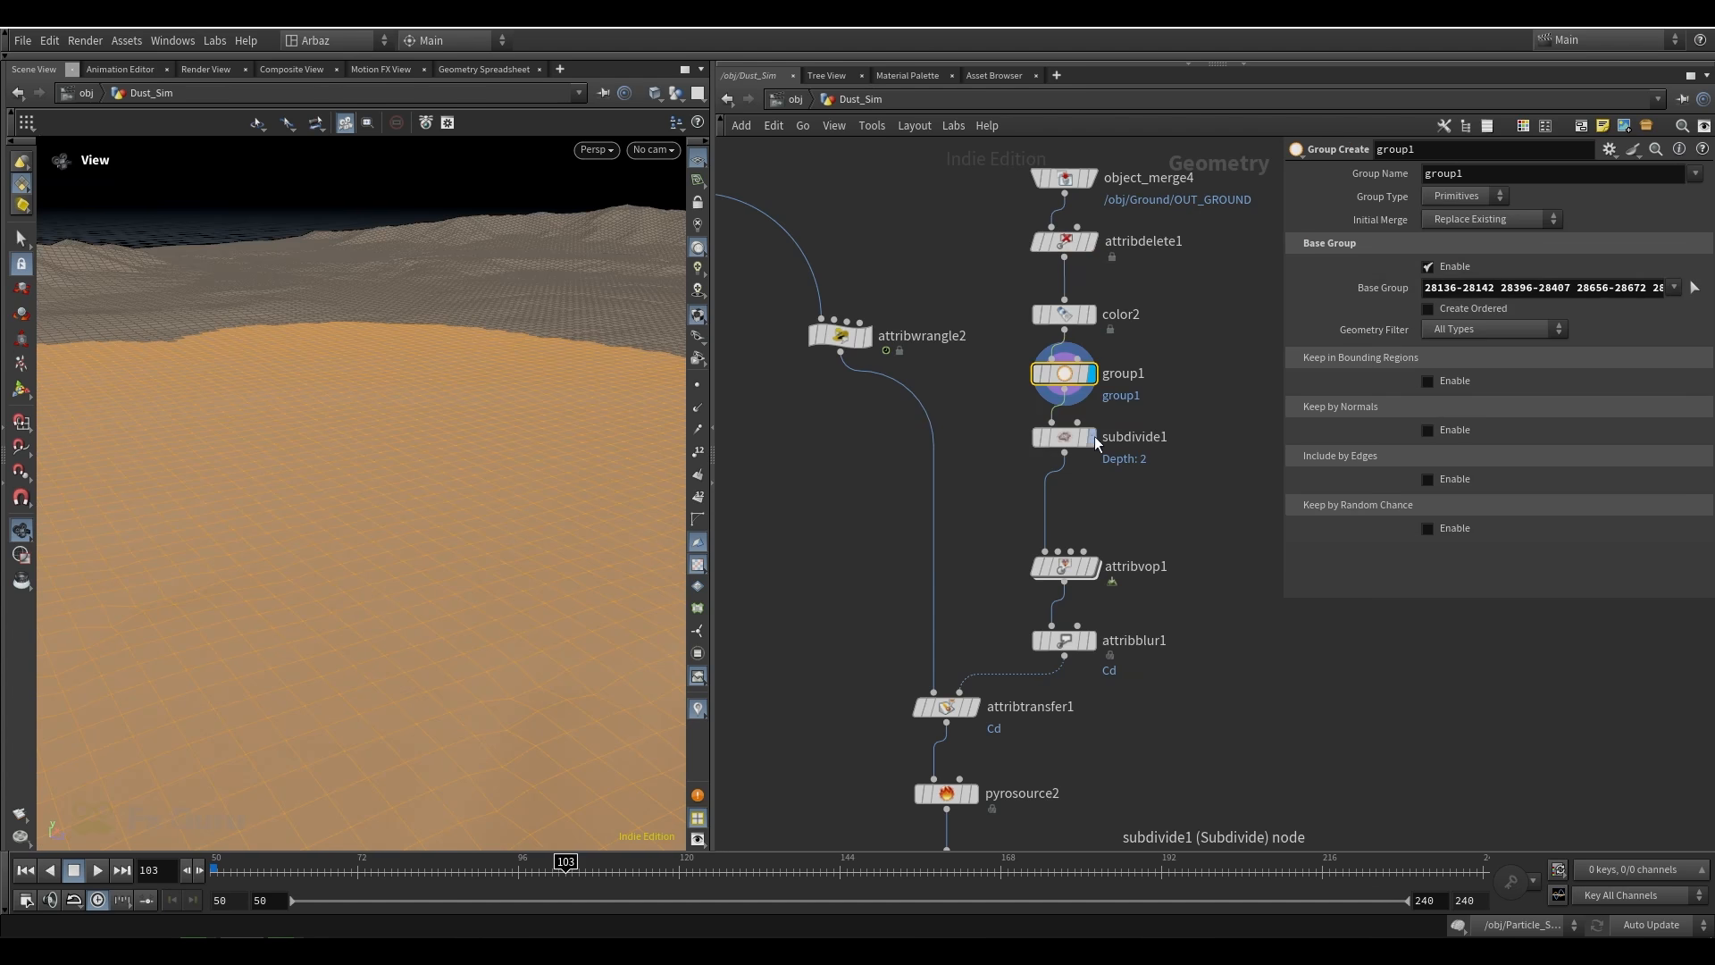
pyautogui.click(1091, 440)
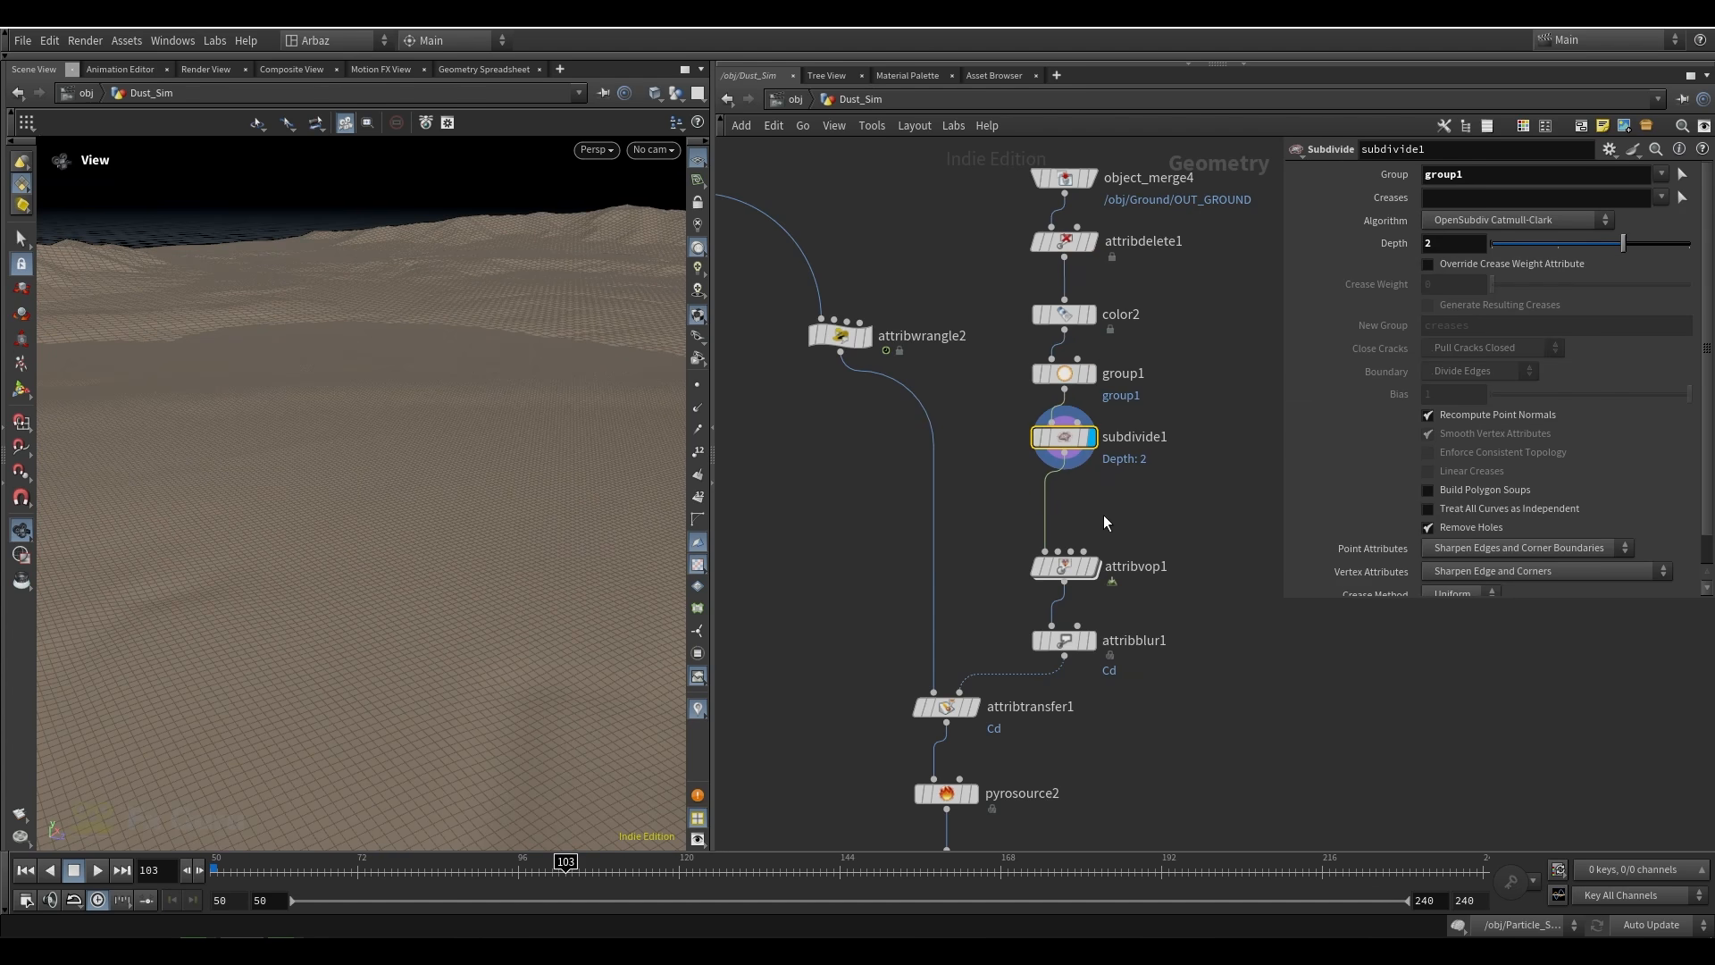
# Display attribvop1 and attribblur1 in turn, comparing the ground's noise color pattern with its blurred Cd version
pyautogui.moveTo(1103, 522); pyautogui.dragTo(1099, 416, button='middle')
pyautogui.click(1088, 460)
pyautogui.scroll(-3, 435, 539)
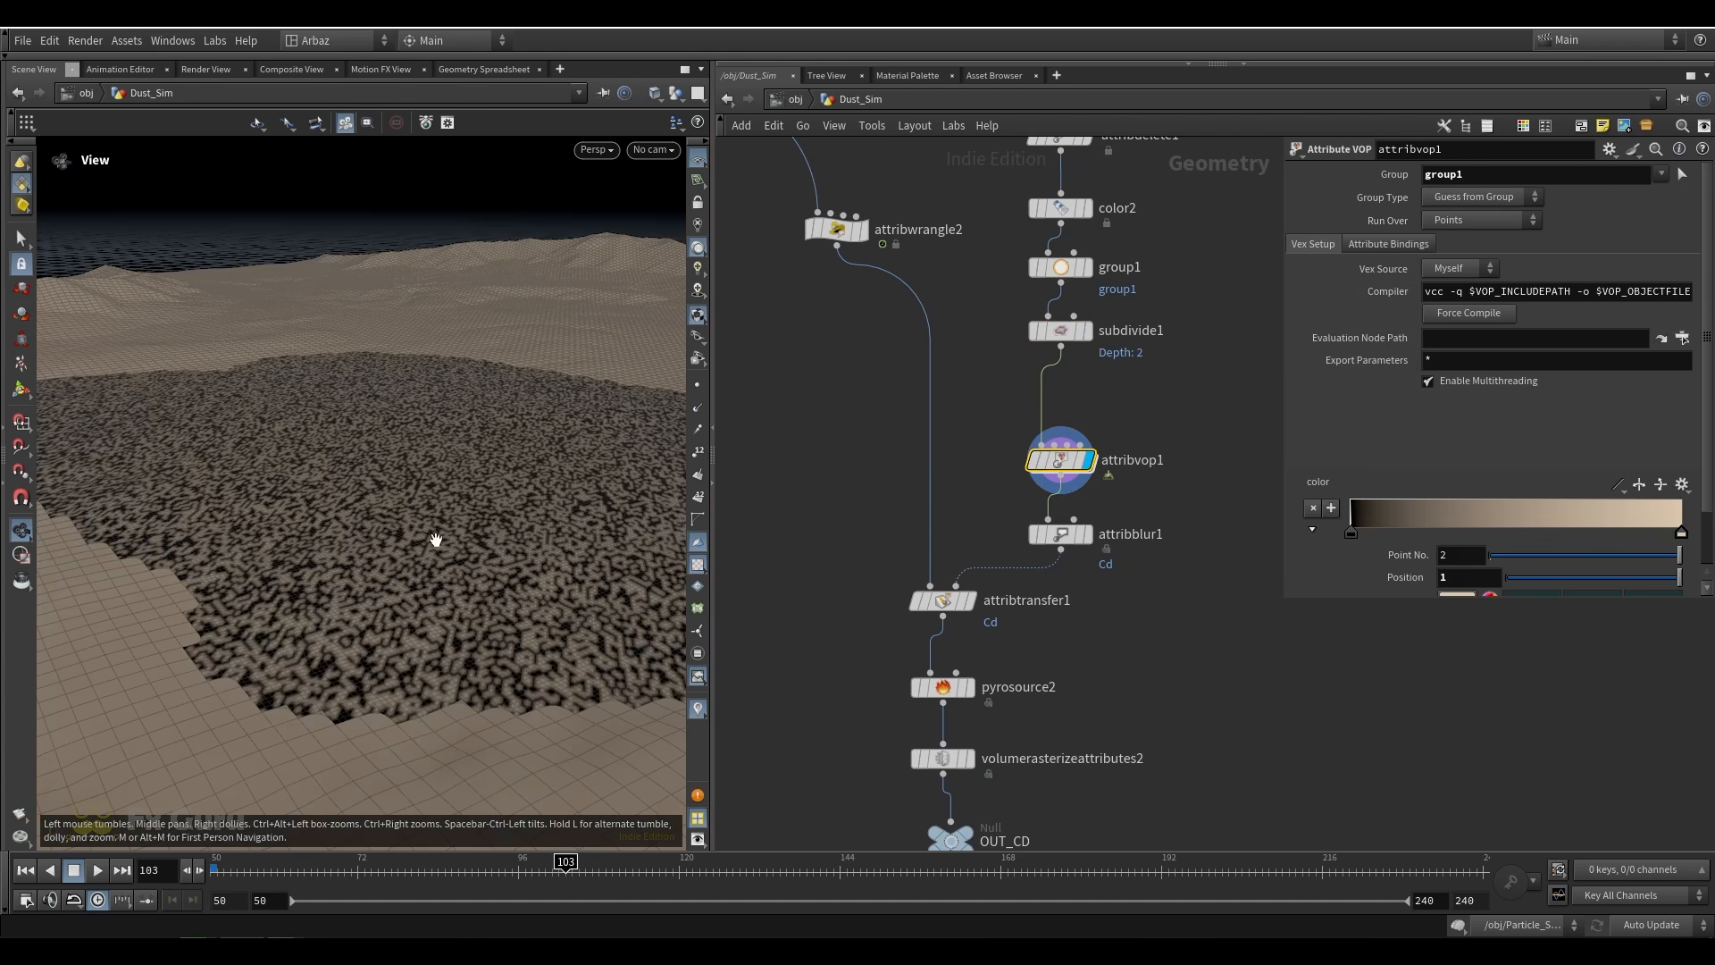
pyautogui.scroll(5, 349, 658)
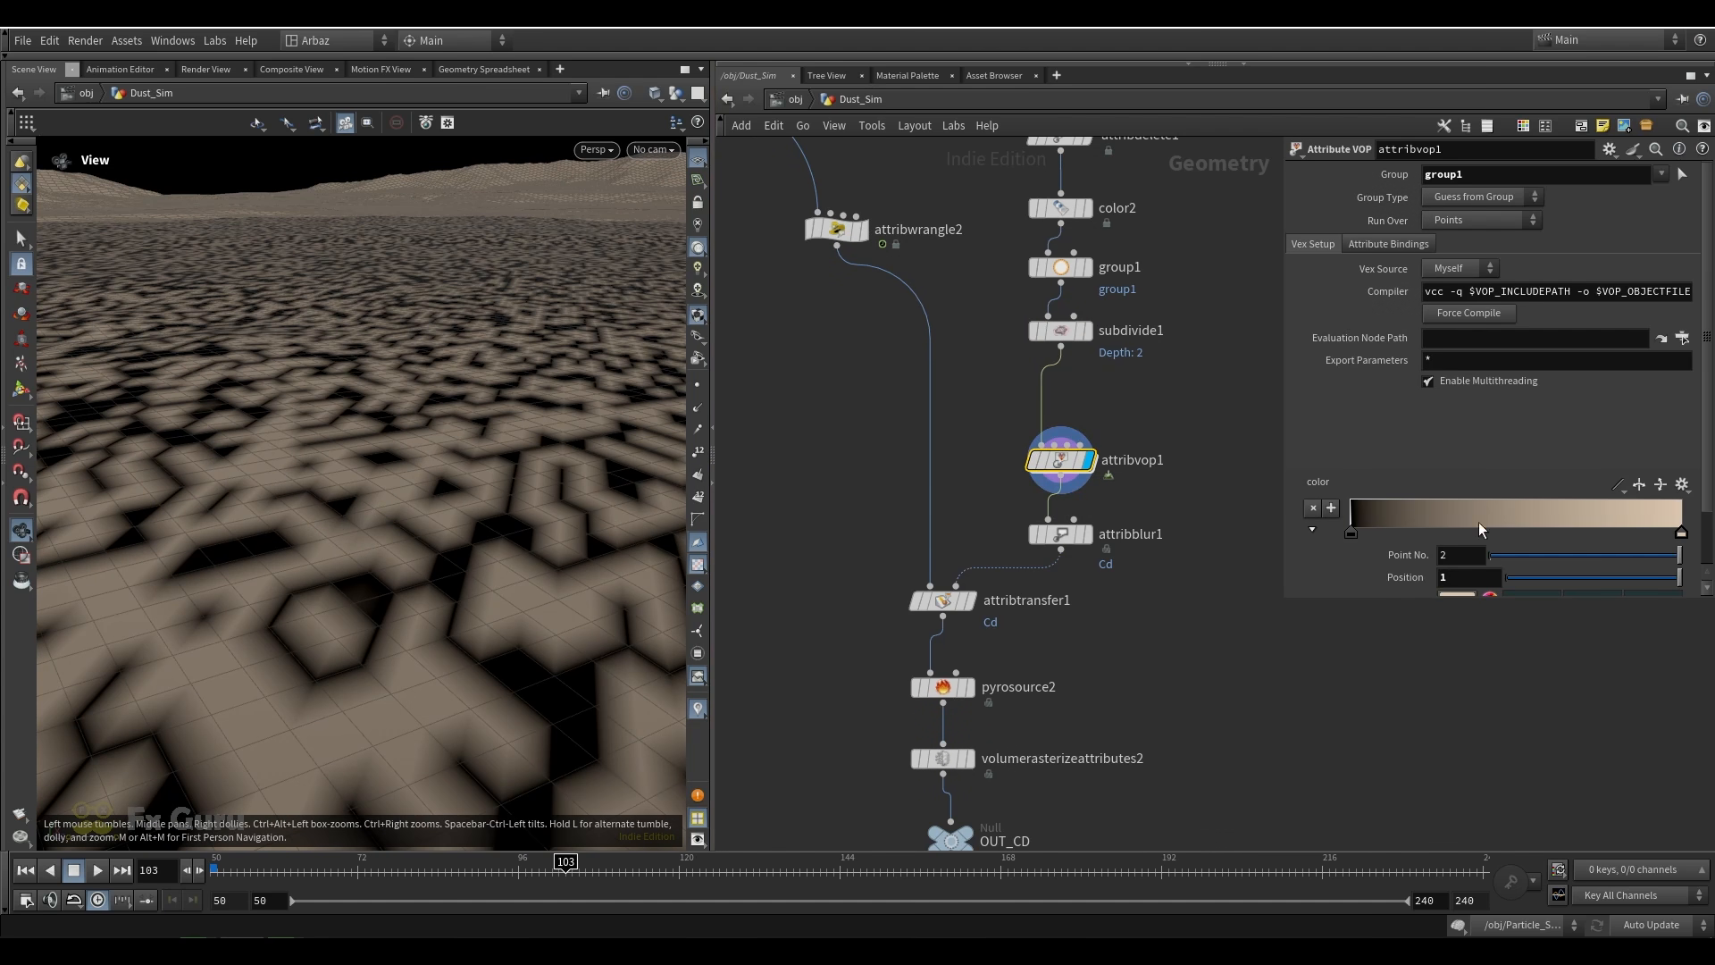
pyautogui.click(1086, 534)
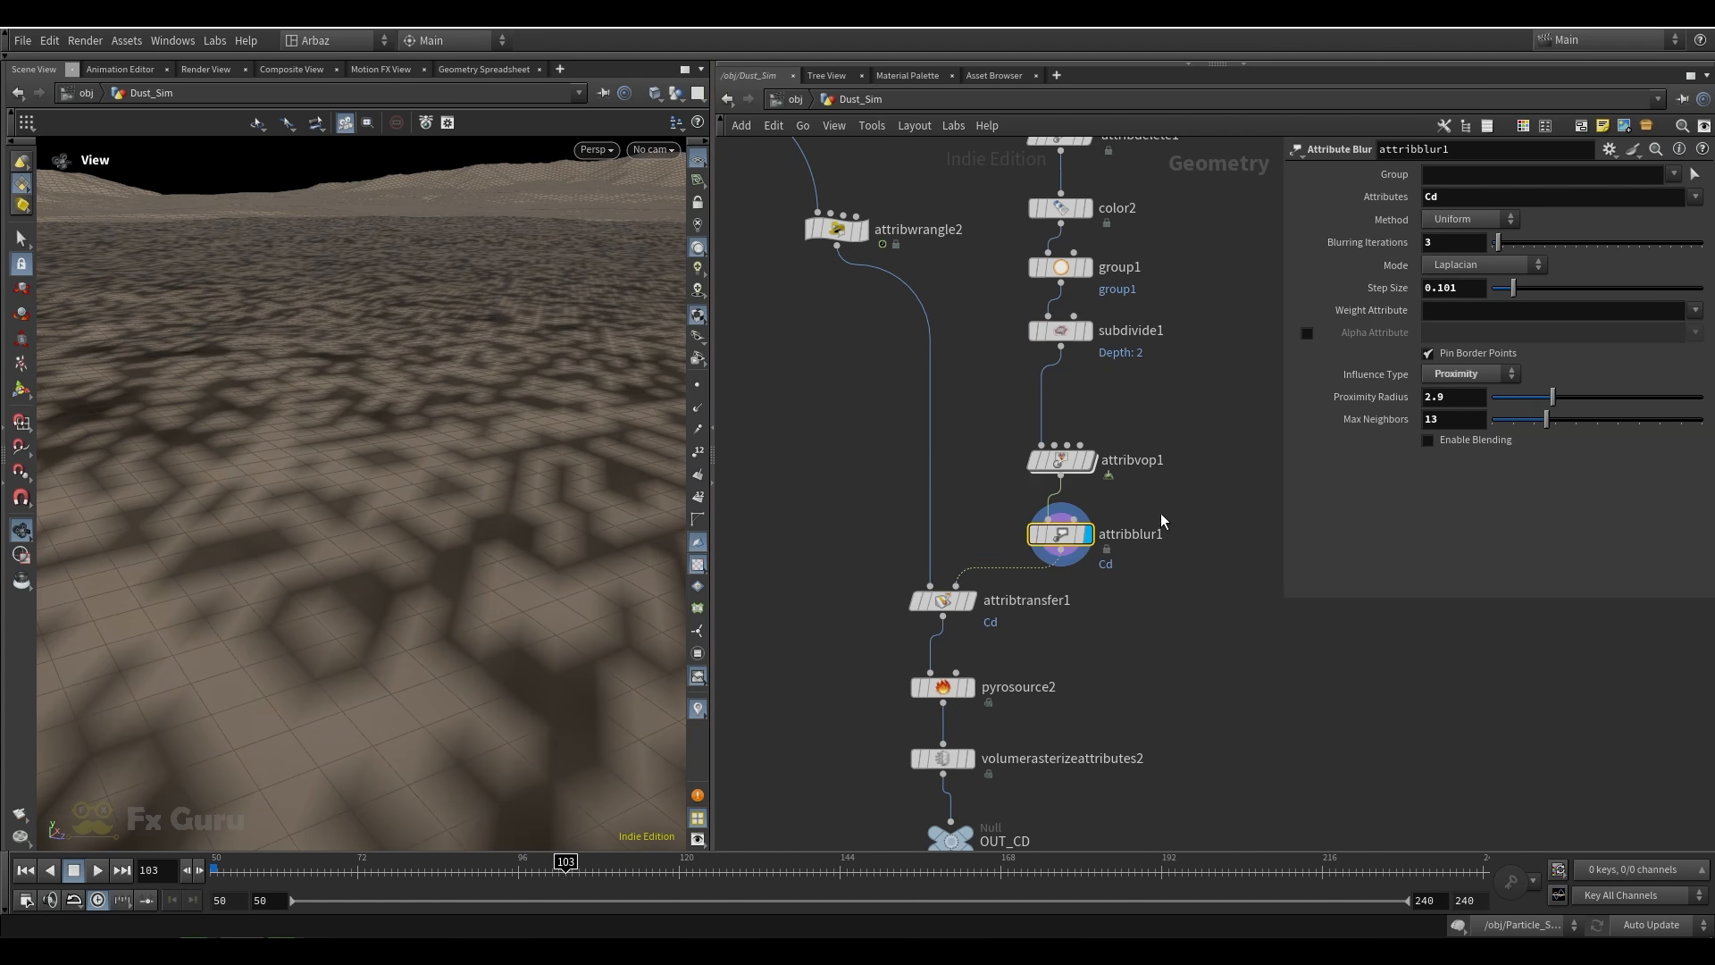
pyautogui.scroll(-5, 359, 562)
pyautogui.scroll(5, 372, 550)
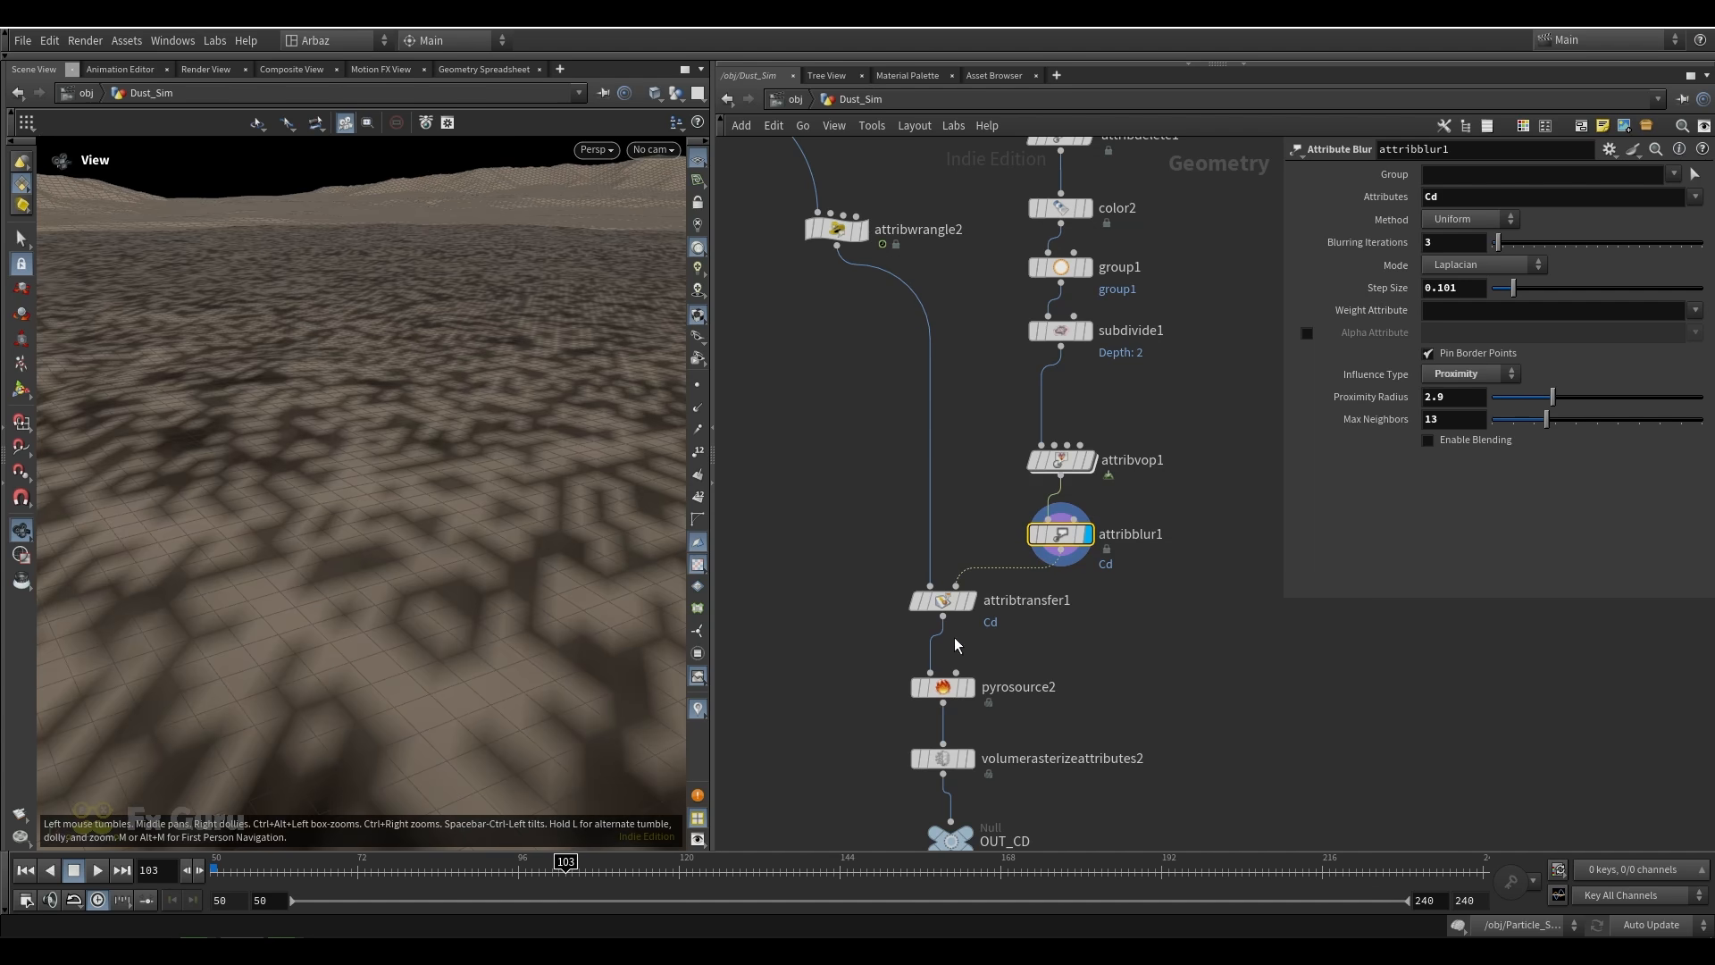
# Display attribtransfer1 and inspect the particles that receive the ground's Cd color from several viewing angles
pyautogui.click(971, 602)
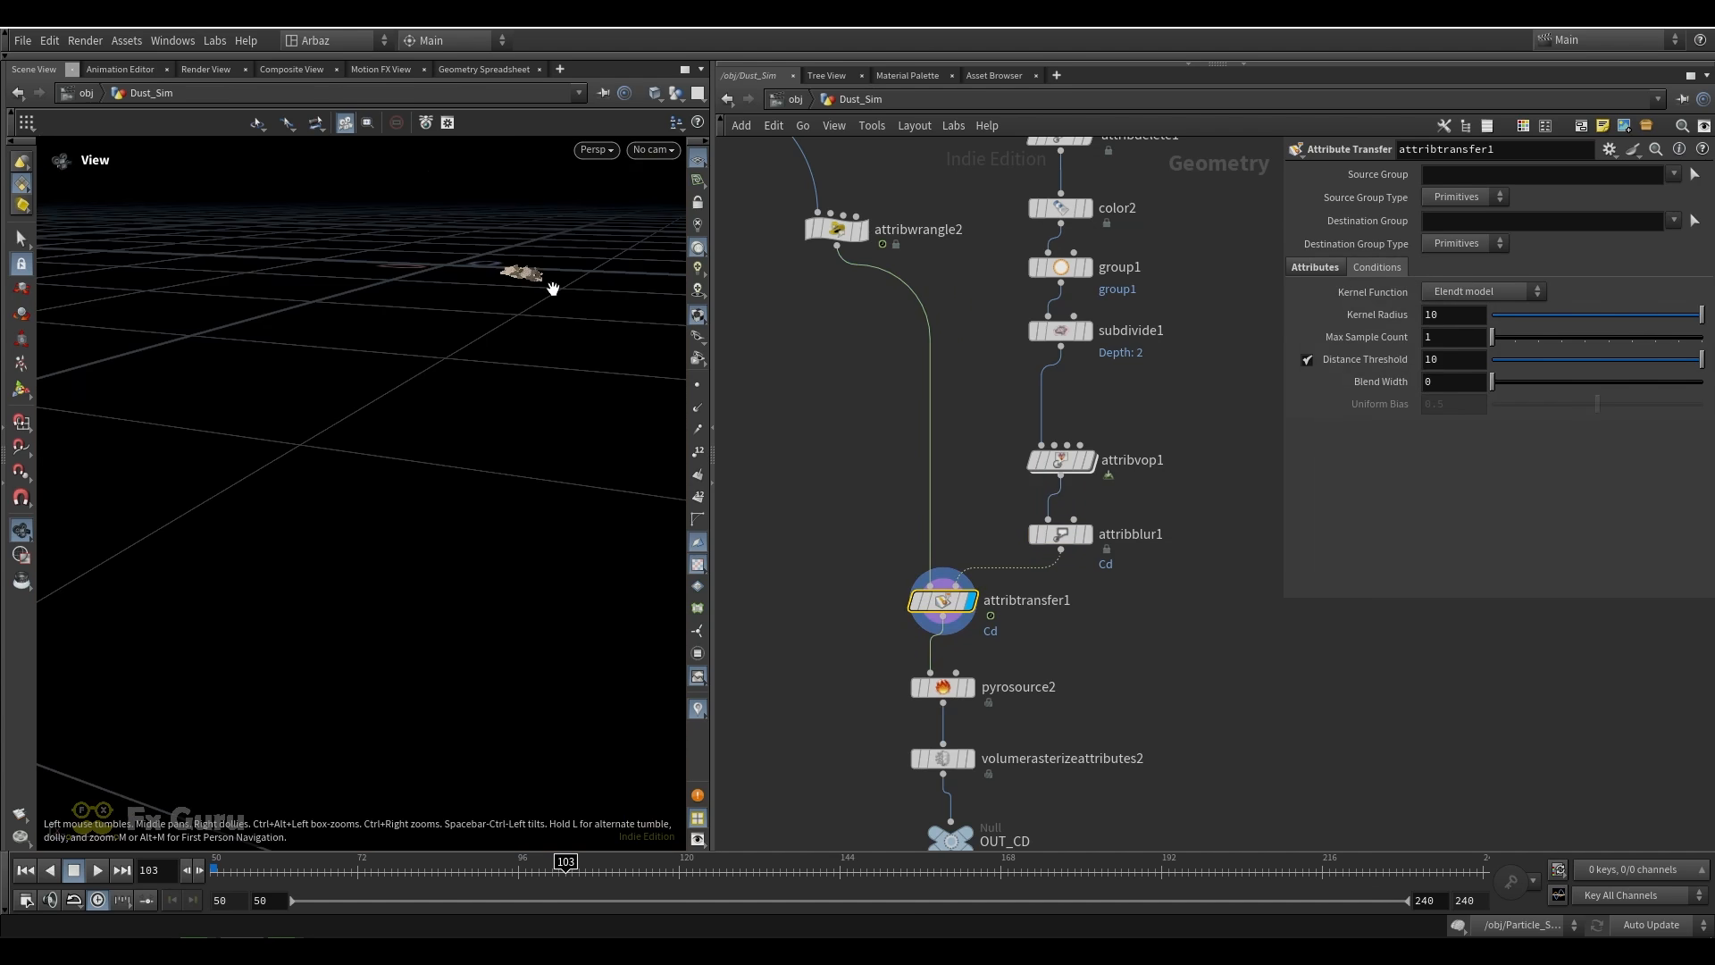
pyautogui.scroll(3, 518, 284)
pyautogui.scroll(5, 568, 378)
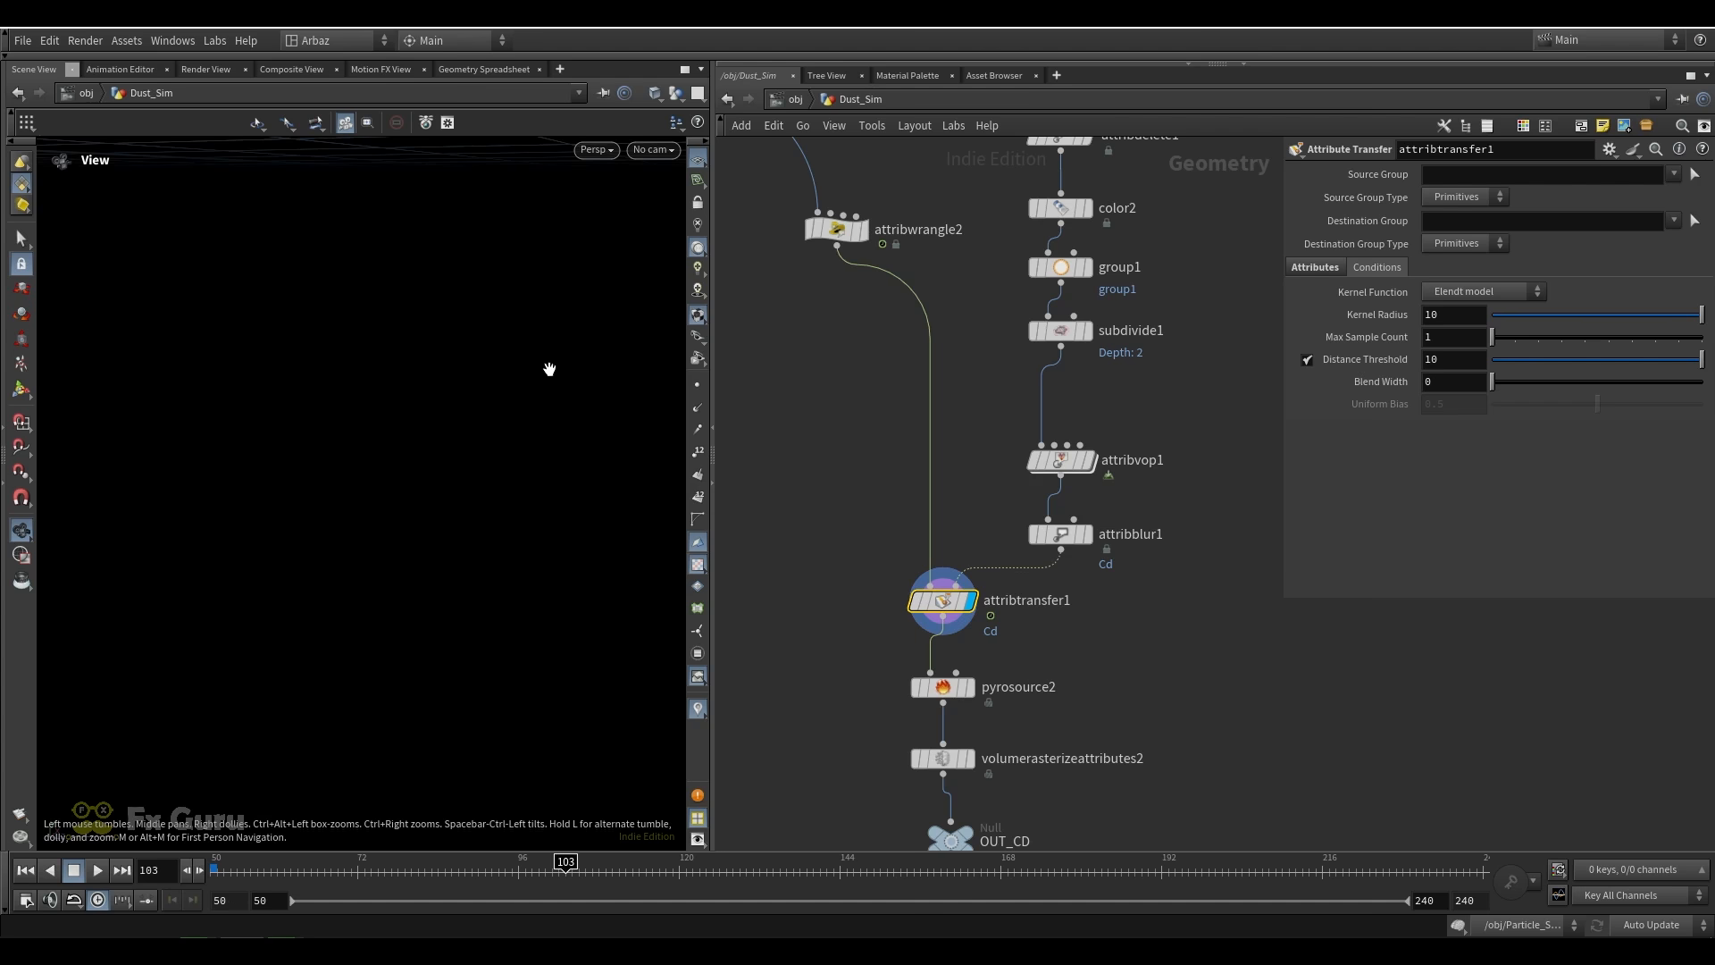
pyautogui.scroll(-3, 554, 354)
pyautogui.moveTo(554, 349); pyautogui.dragTo(434, 448)
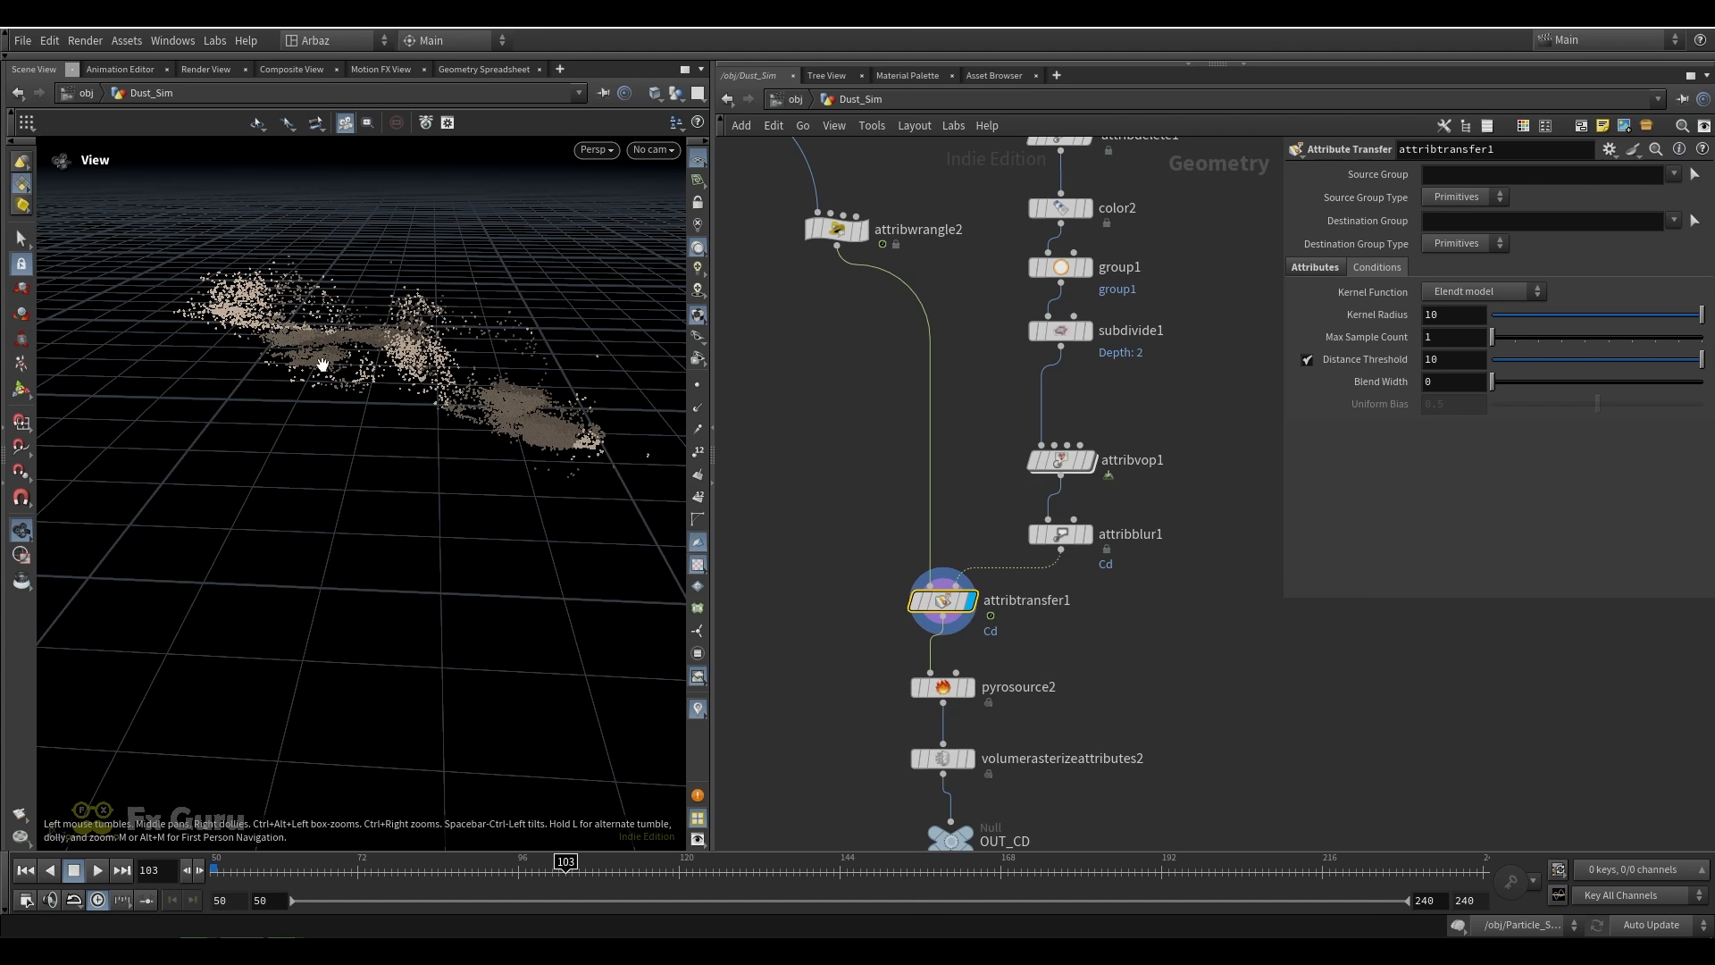
pyautogui.moveTo(323, 363); pyautogui.dragTo(420, 425)
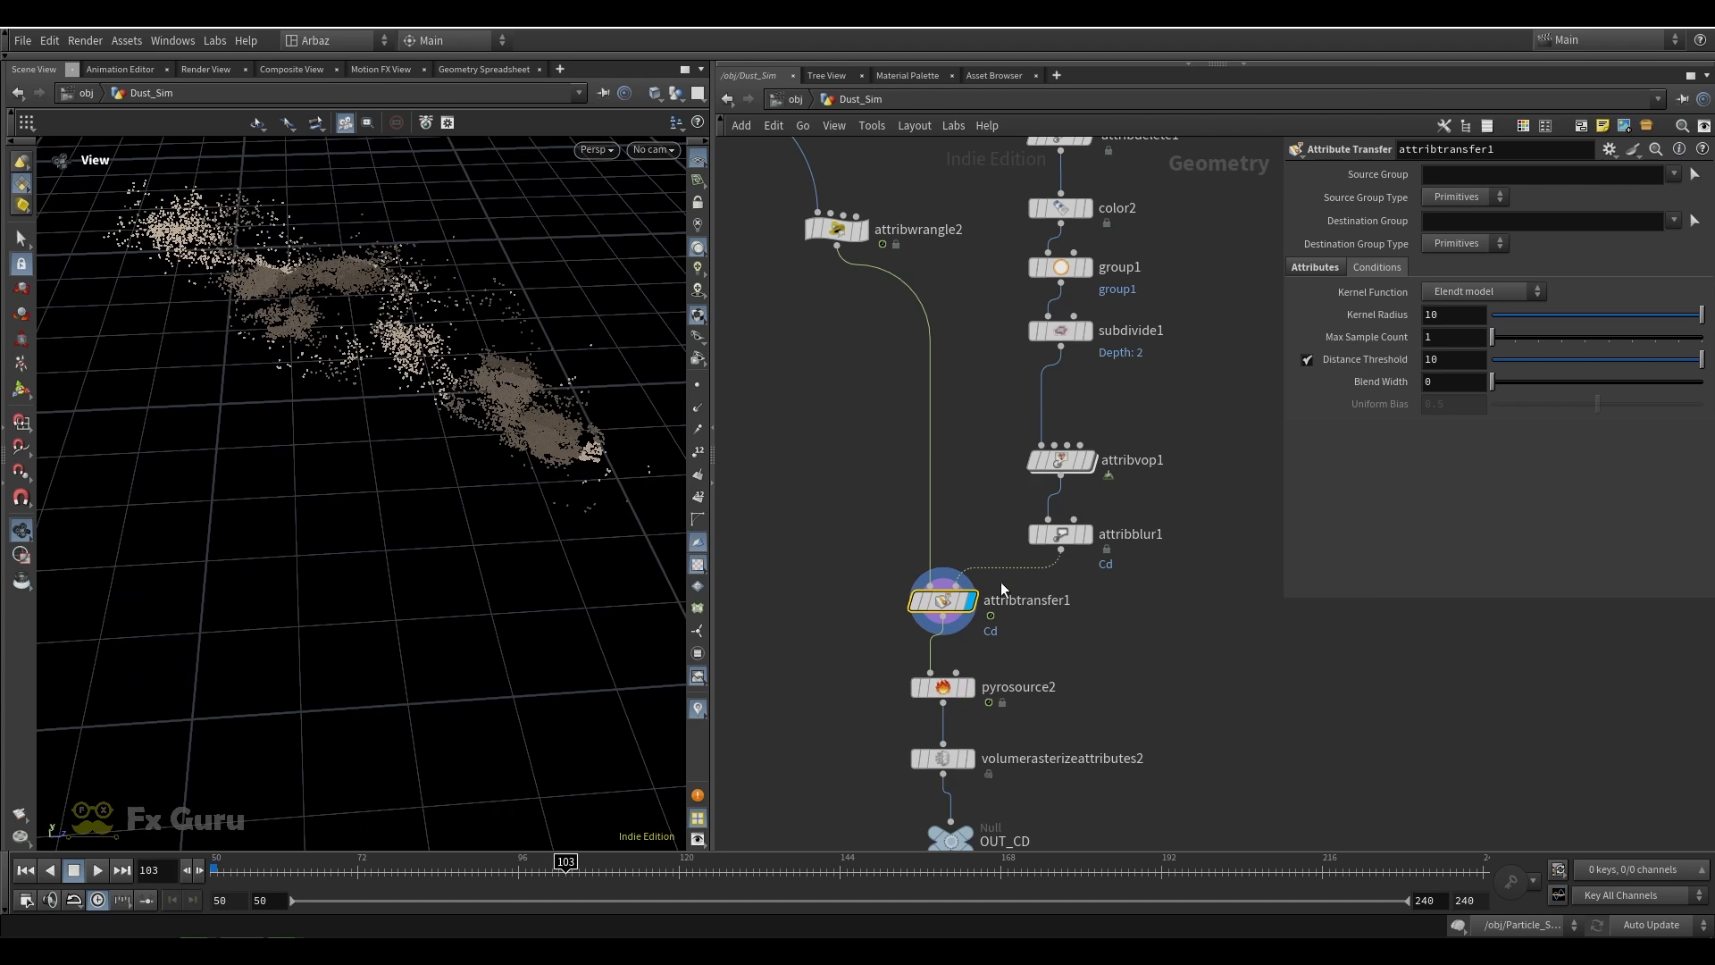
# Display pyrosource2 and volumerasterizeattributes2 in turn, checking that the rasterized attributes are Cd and density
pyautogui.click(970, 685)
pyautogui.moveTo(1053, 684); pyautogui.dragTo(1074, 541, button='middle')
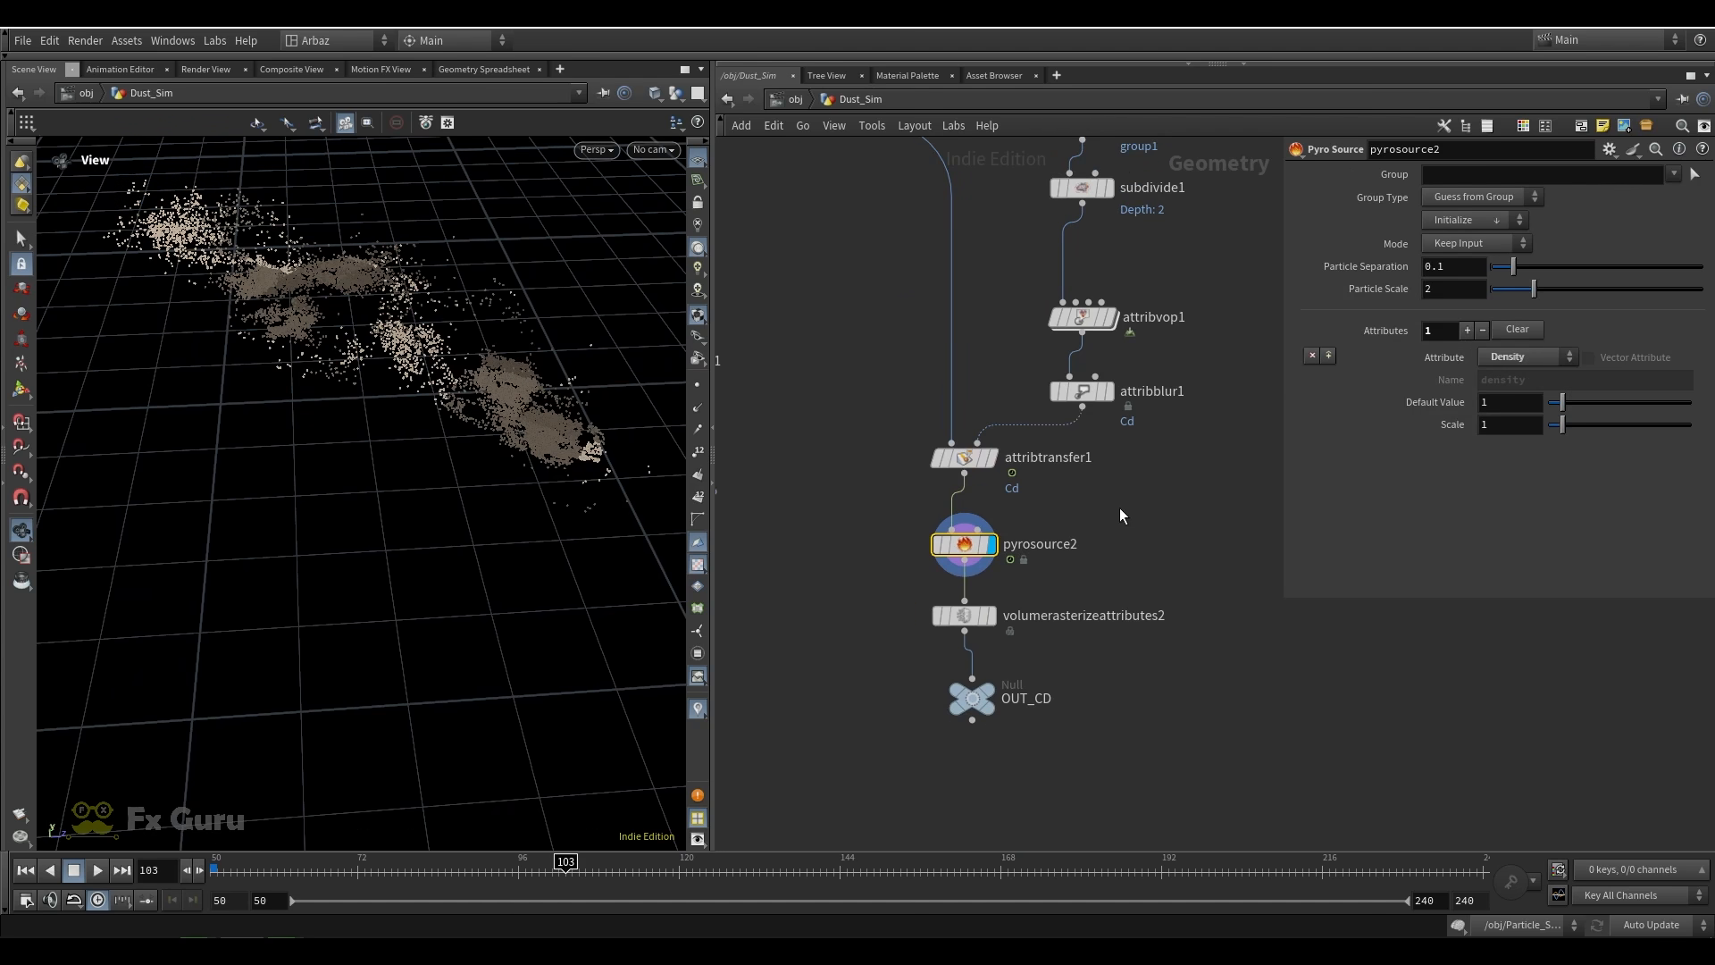
pyautogui.click(992, 618)
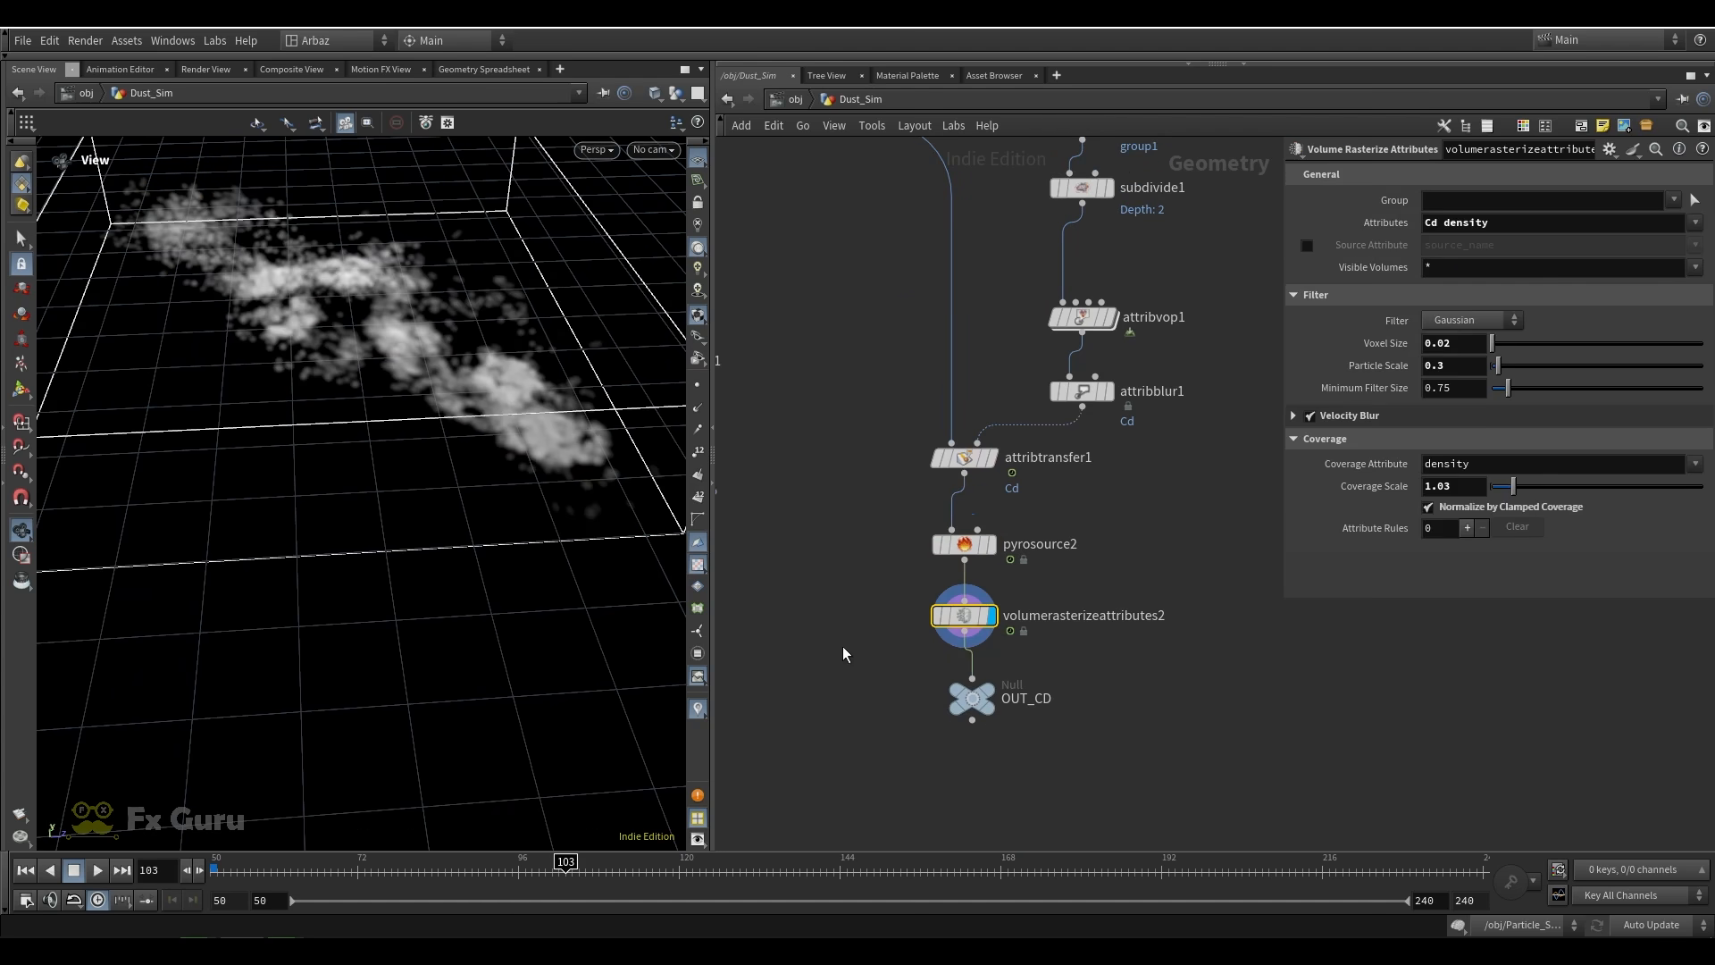
pyautogui.moveTo(1228, 587); pyautogui.dragTo(817, 670)
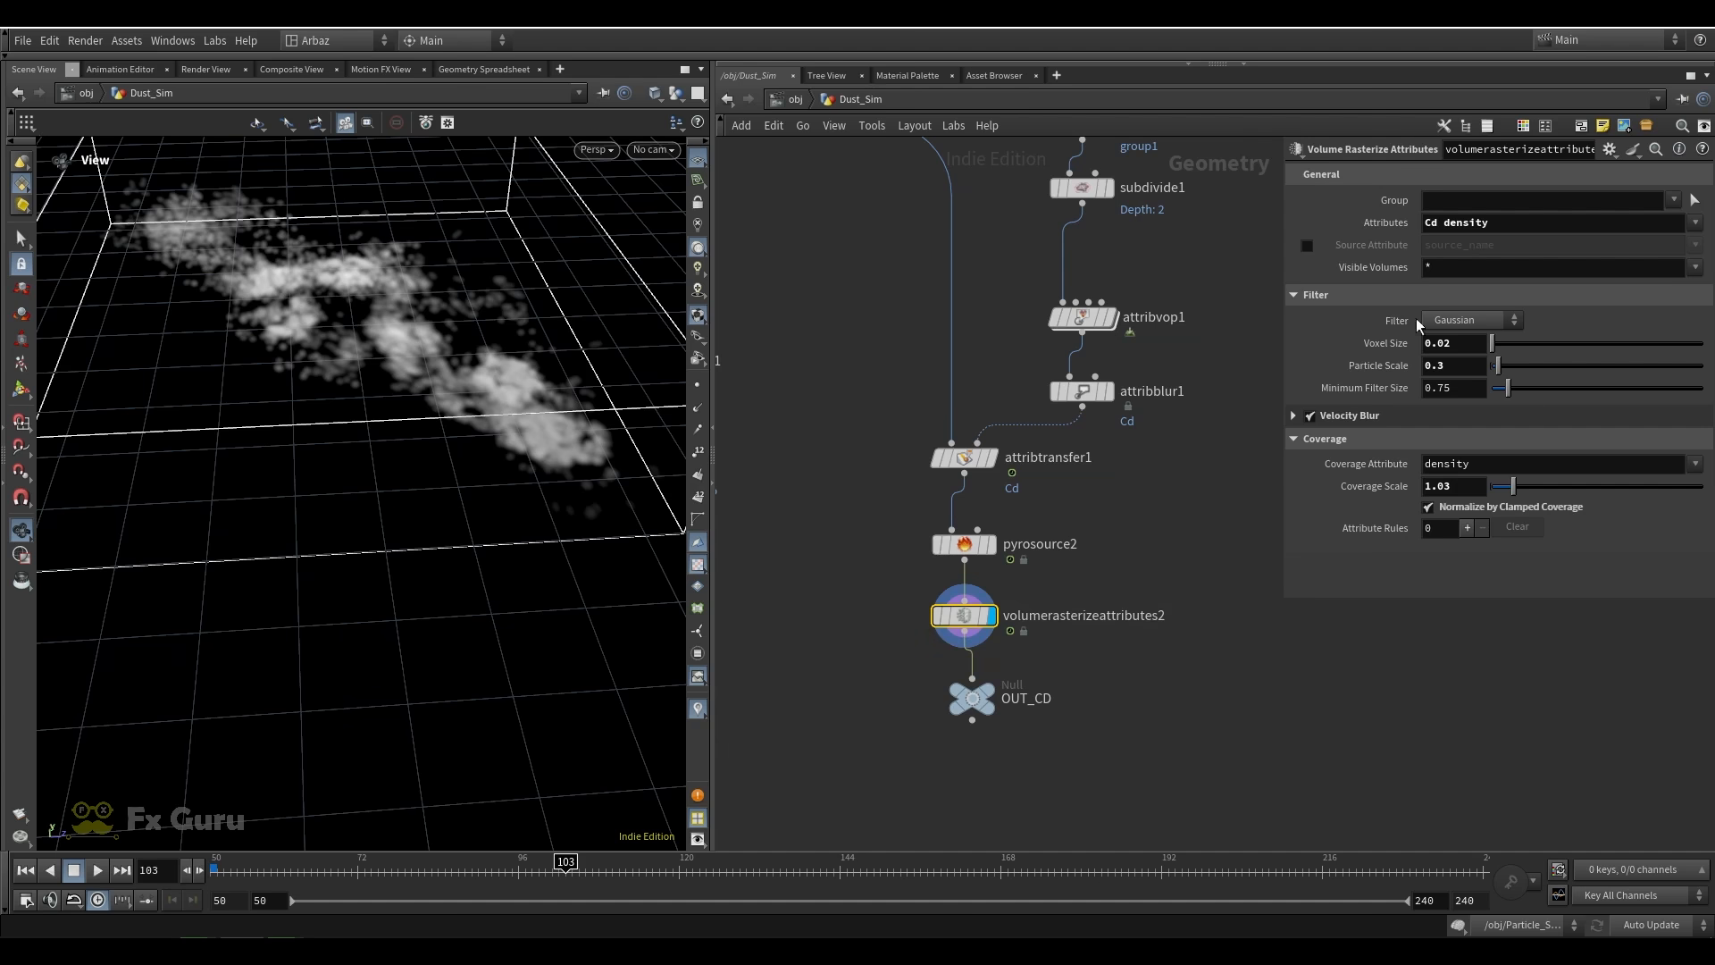
pyautogui.click(1438, 224)
pyautogui.moveTo(1486, 227); pyautogui.dragTo(1355, 230)
pyautogui.click(1255, 284)
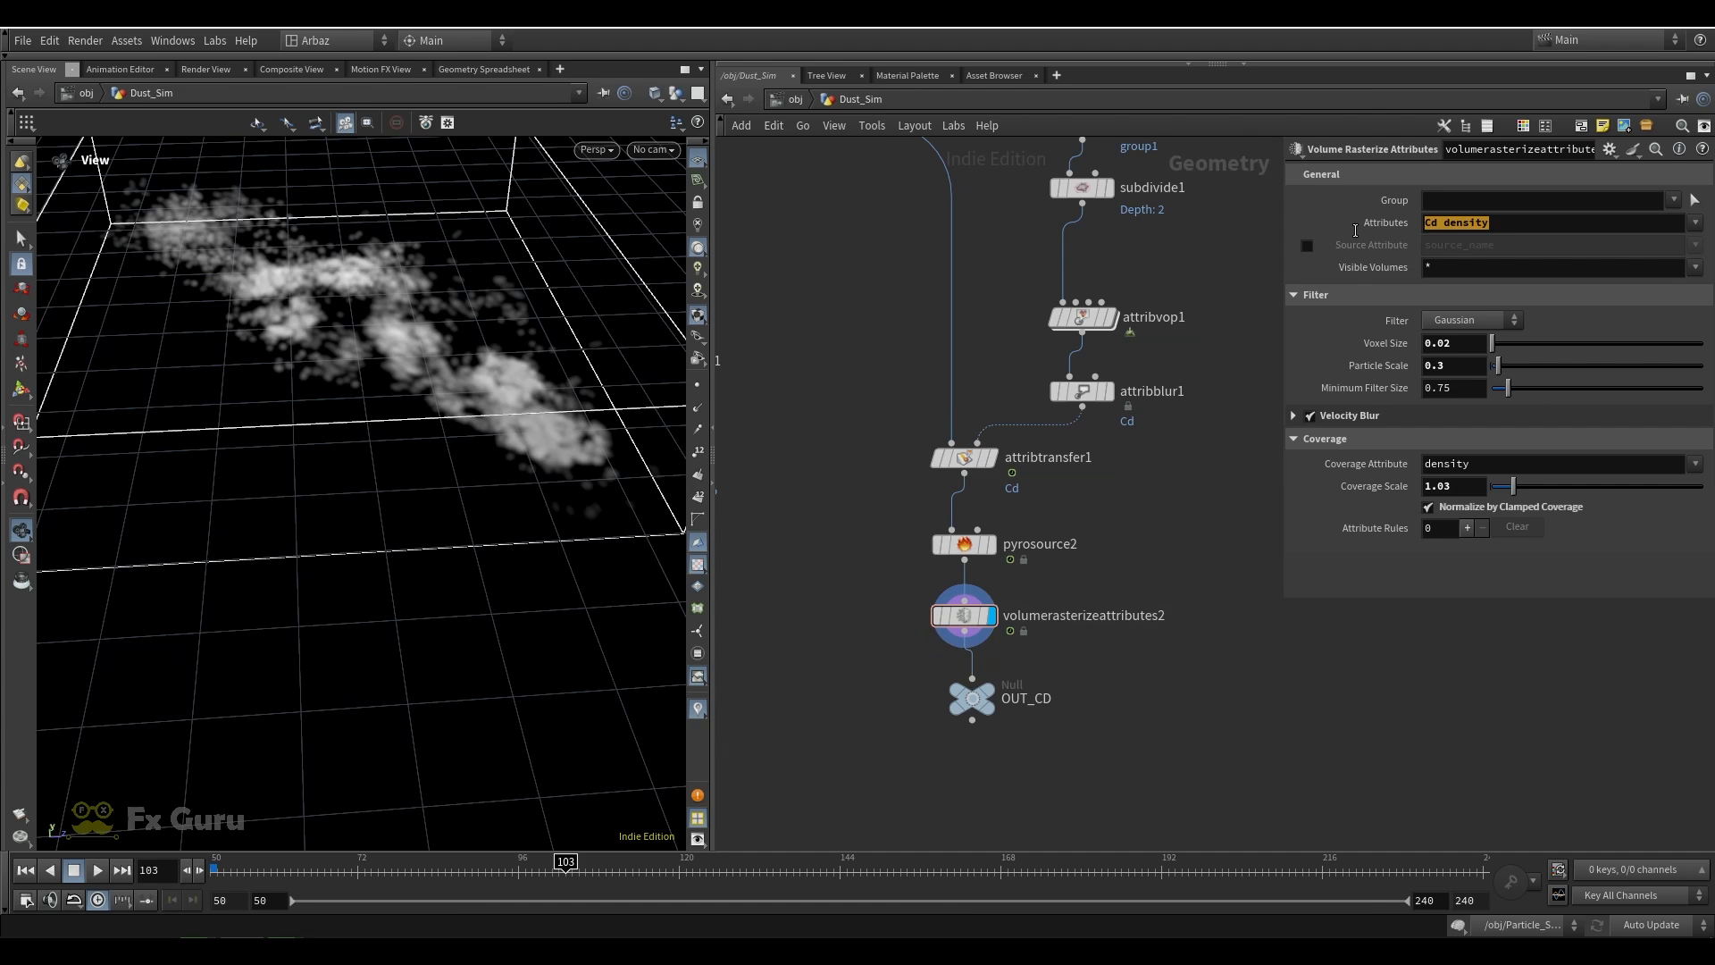
# Display the OUT_CD null at the end of the ground color branch
pyautogui.scroll(-5, 1144, 548)
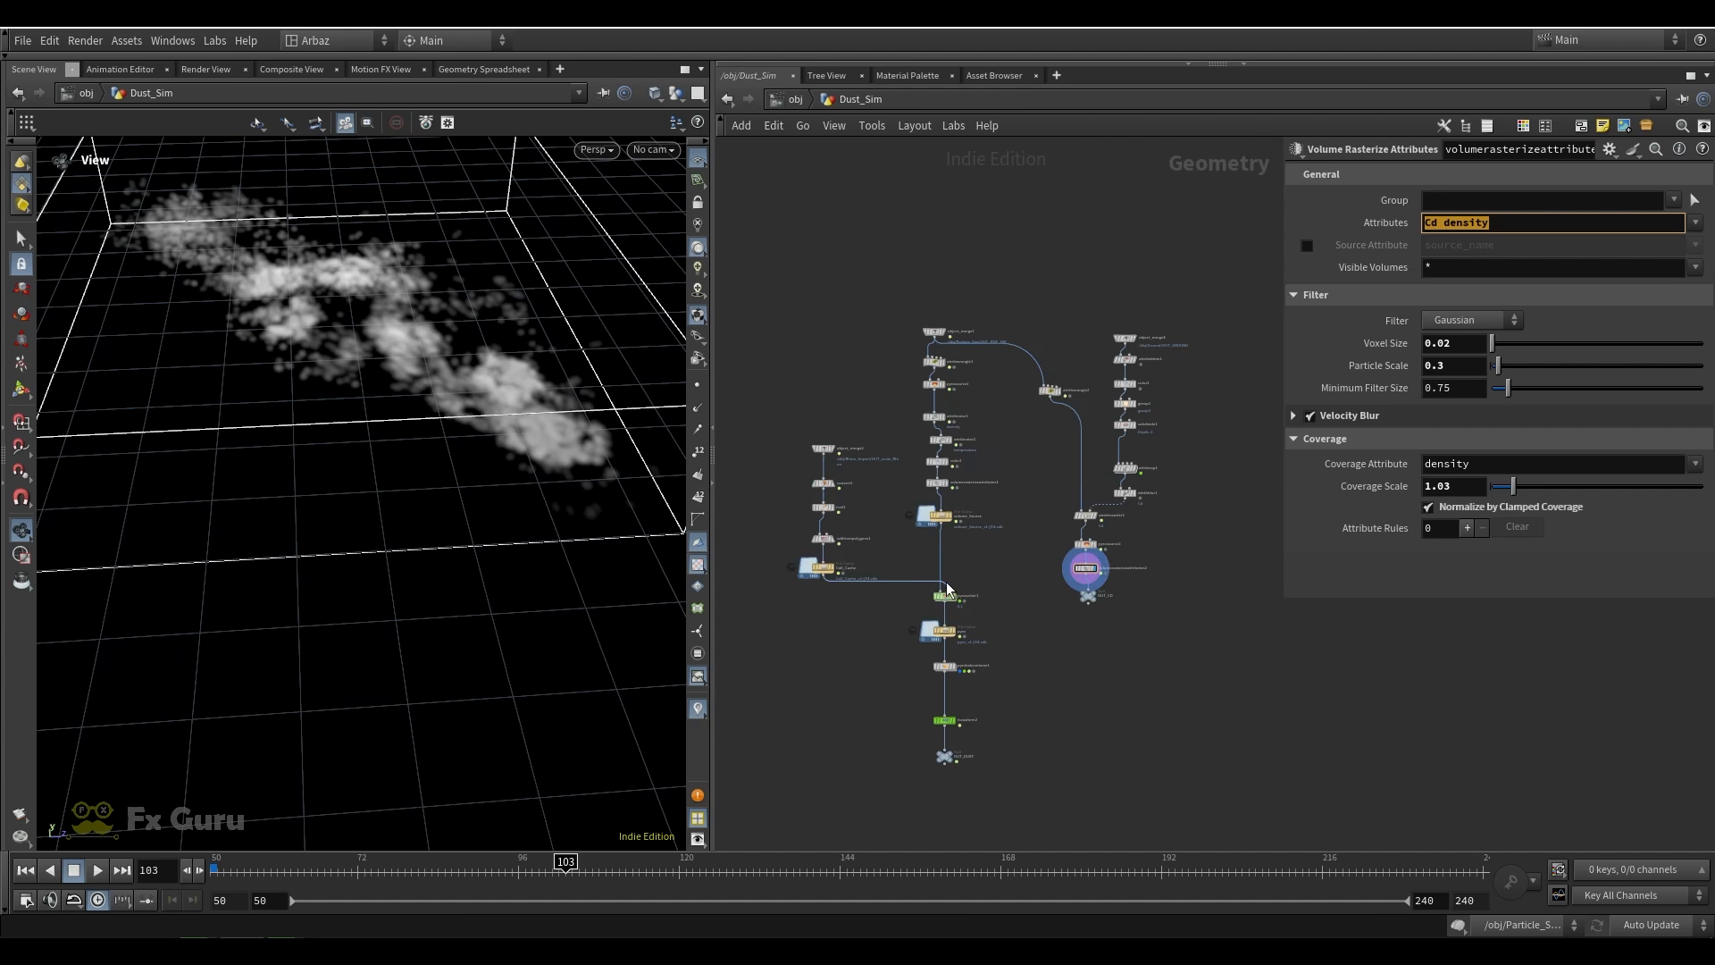
pyautogui.scroll(5, 947, 587)
pyautogui.scroll(-1, 1275, 606)
pyautogui.moveTo(1275, 605); pyautogui.dragTo(1121, 576, button='middle')
pyautogui.scroll(2, 1123, 576)
pyautogui.moveTo(1133, 582)
pyautogui.click(1169, 549)
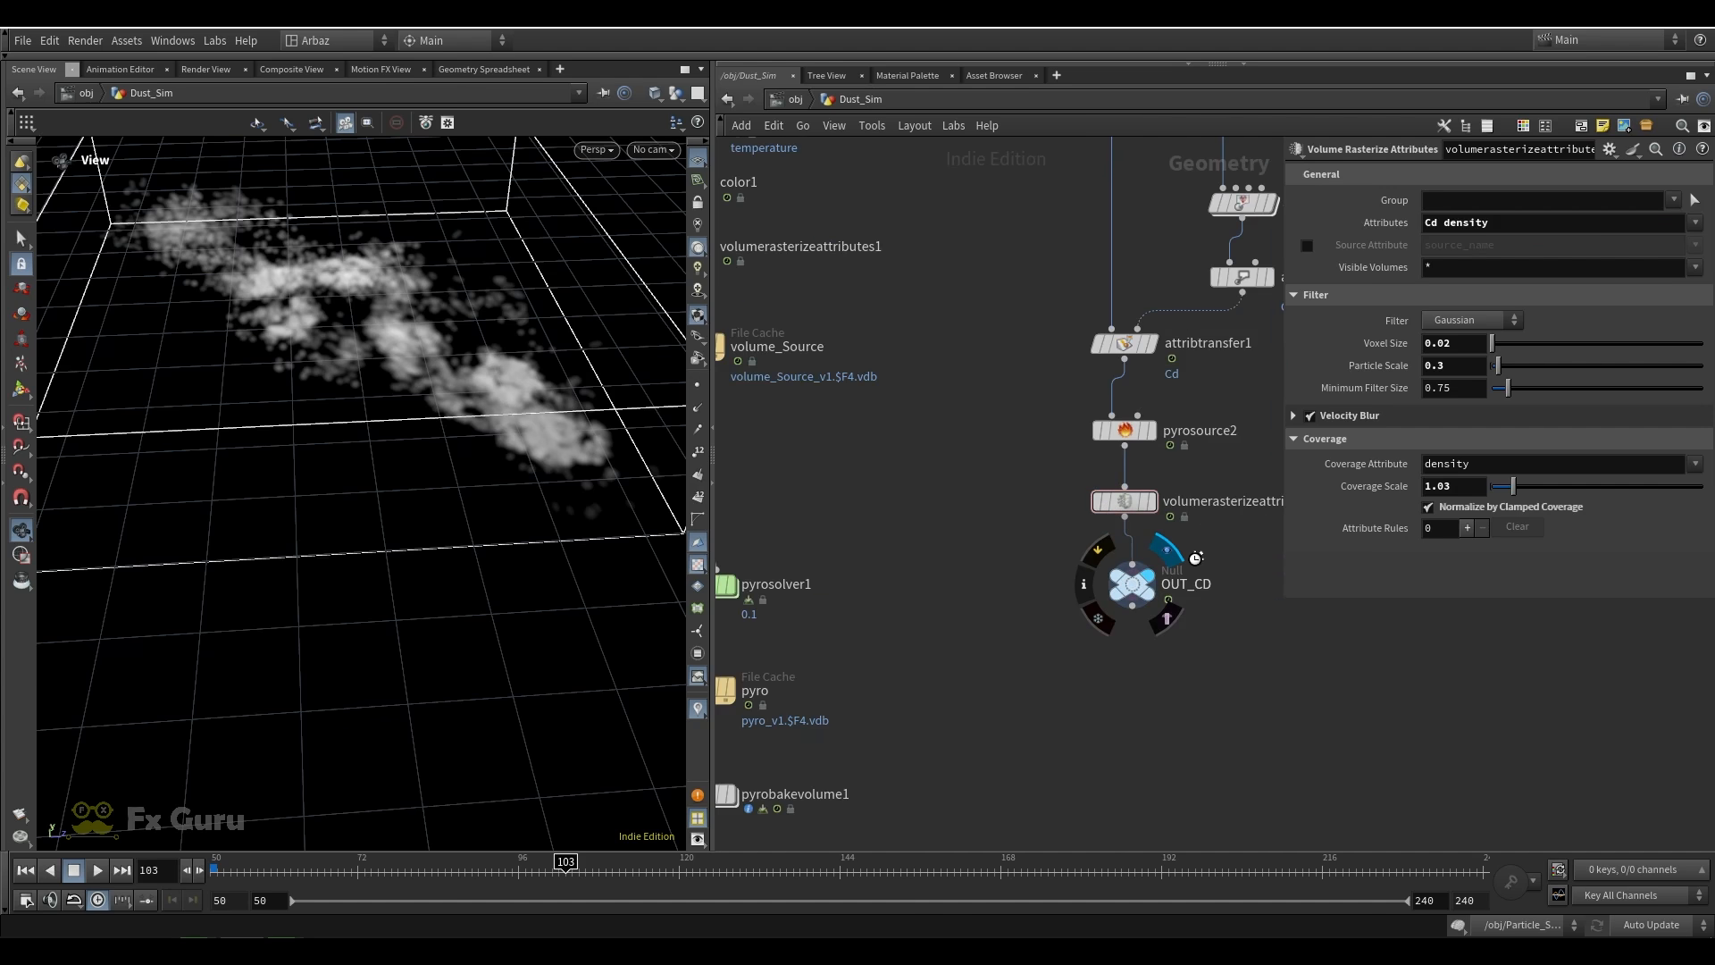
# Return to the first frame, open the FORCES network inside pyrosolver1 and show the volumesource1 parameters
pyautogui.scroll(-3, 892, 555)
pyautogui.moveTo(826, 593); pyautogui.dragTo(898, 550, button='middle')
pyautogui.scroll(3, 880, 552)
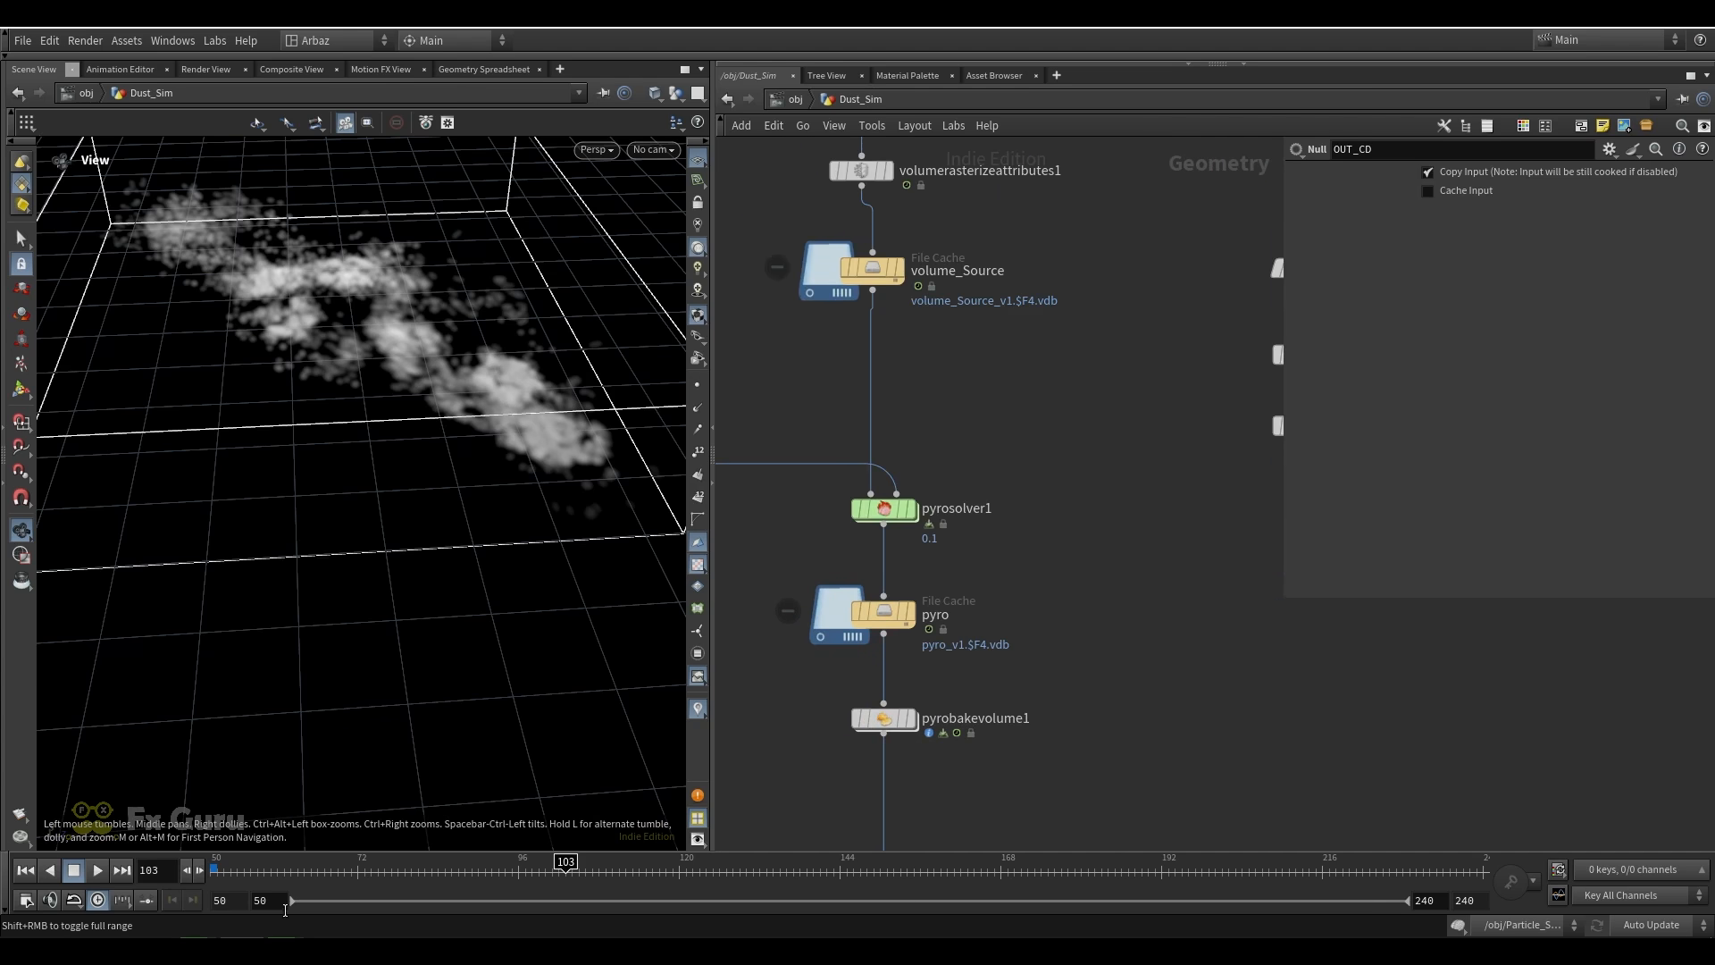
pyautogui.click(25, 870)
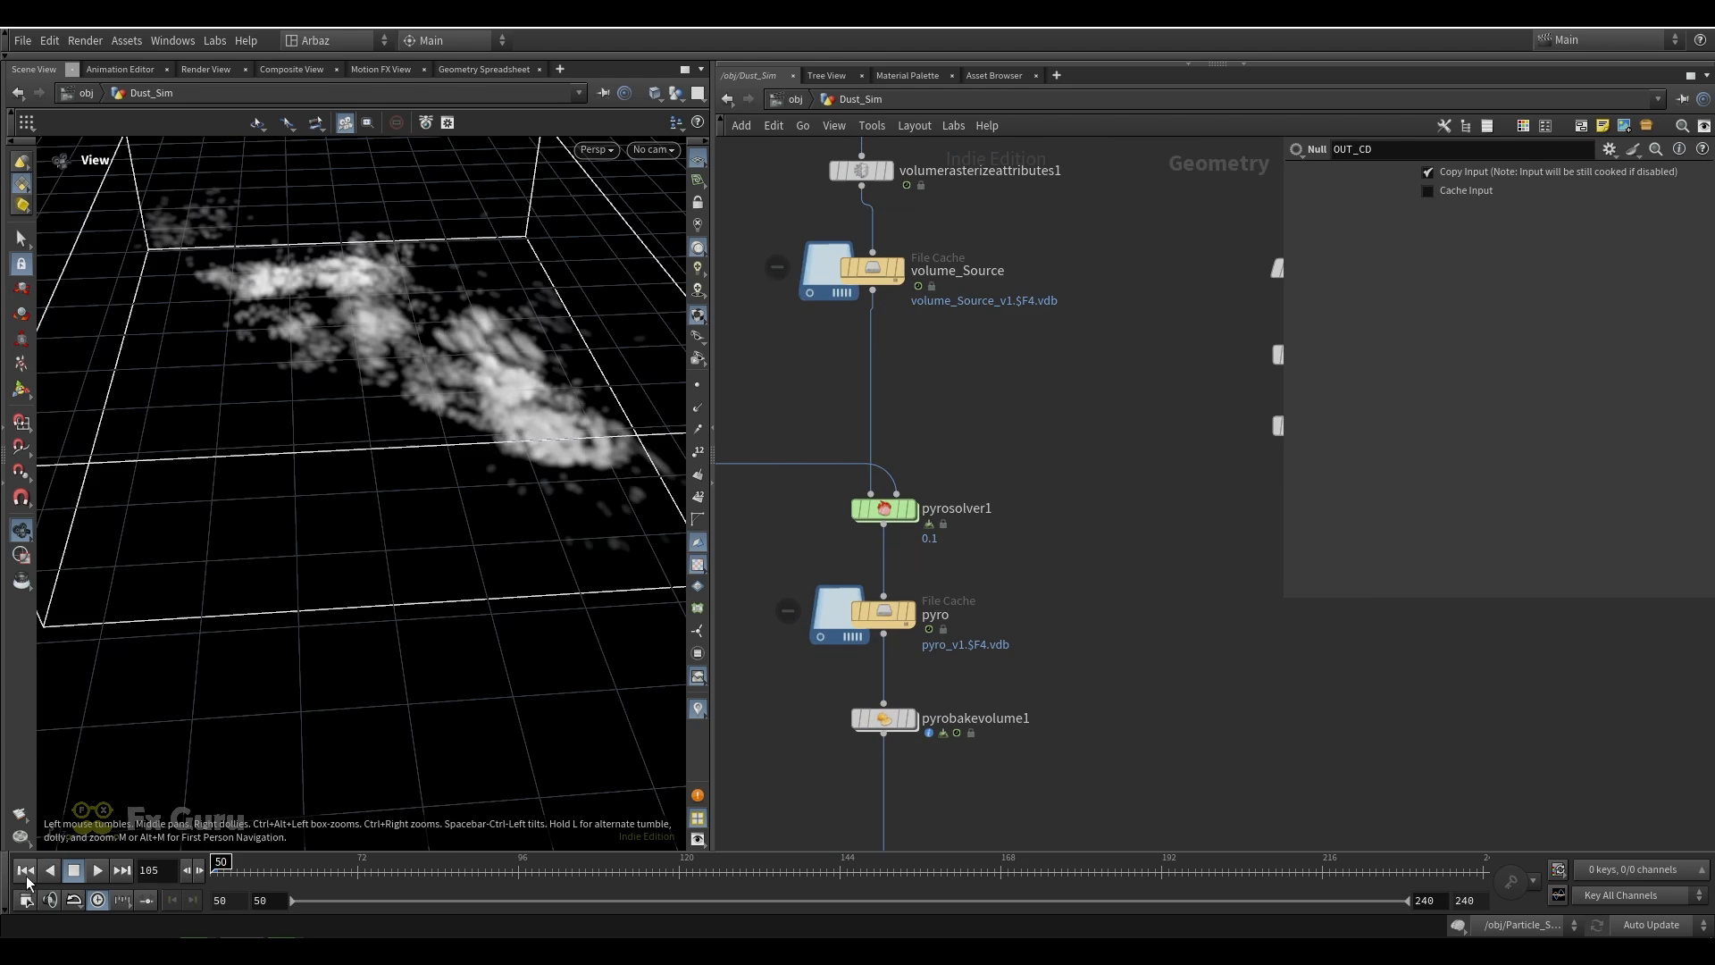
pyautogui.doubleClick(885, 509)
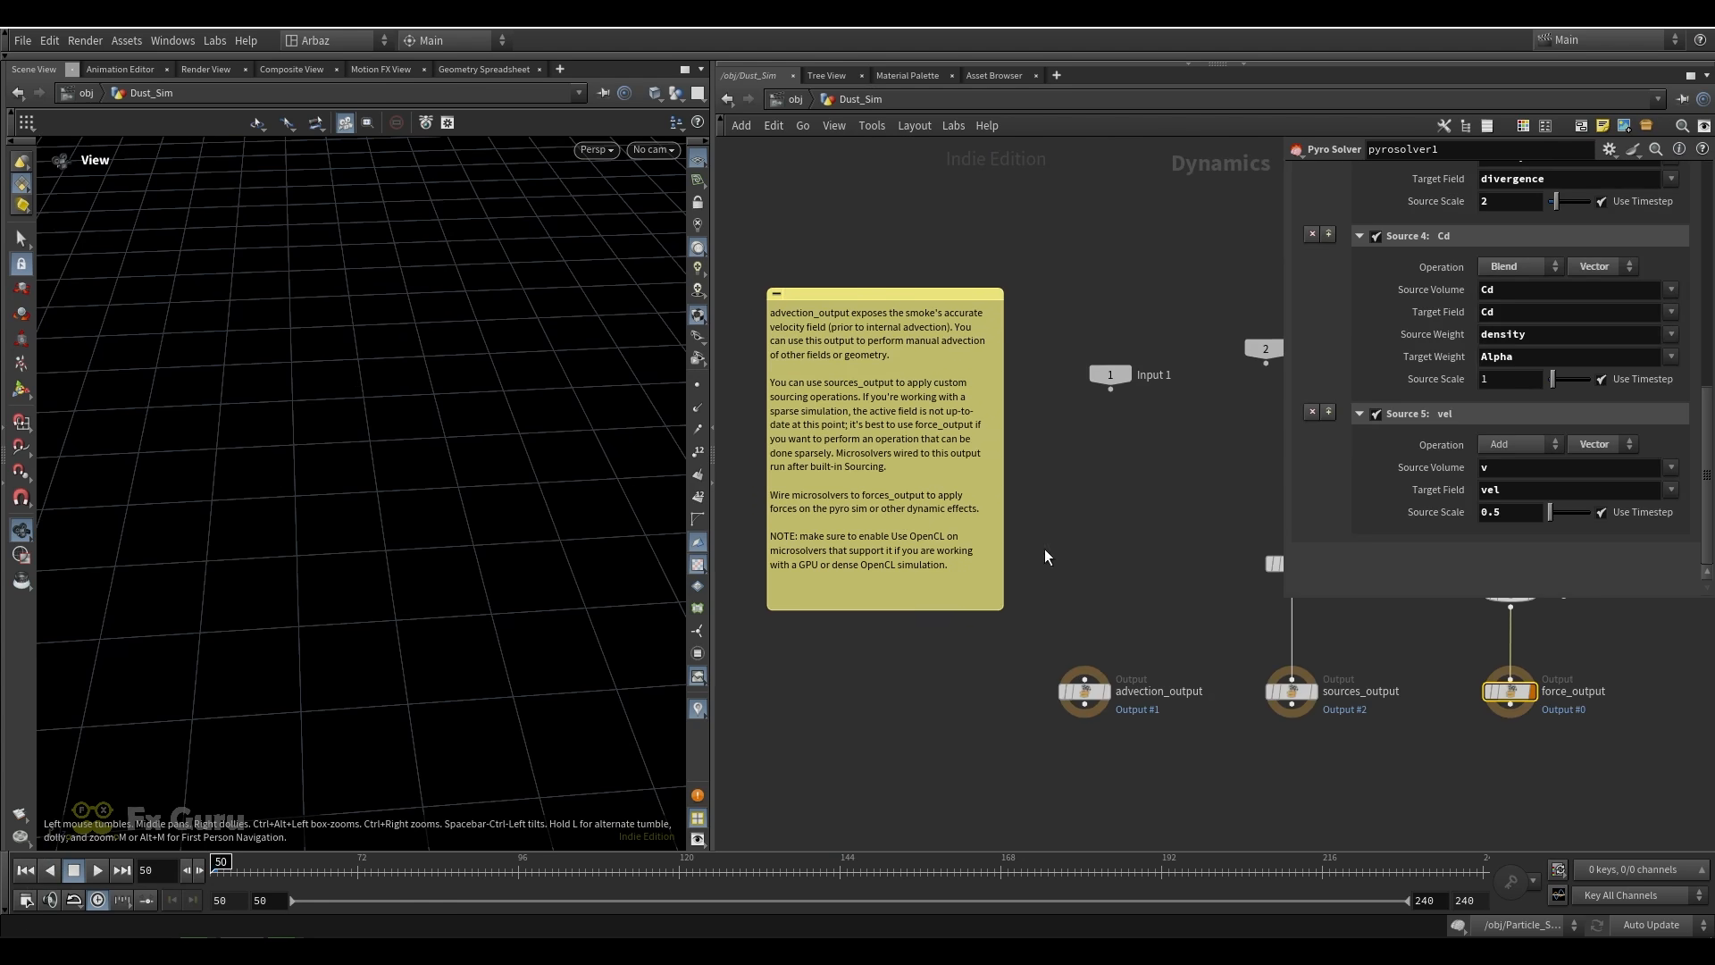
pyautogui.moveTo(1067, 619); pyautogui.dragTo(976, 663)
pyautogui.scroll(1, 1018, 604)
pyautogui.moveTo(1045, 558); pyautogui.dragTo(906, 463)
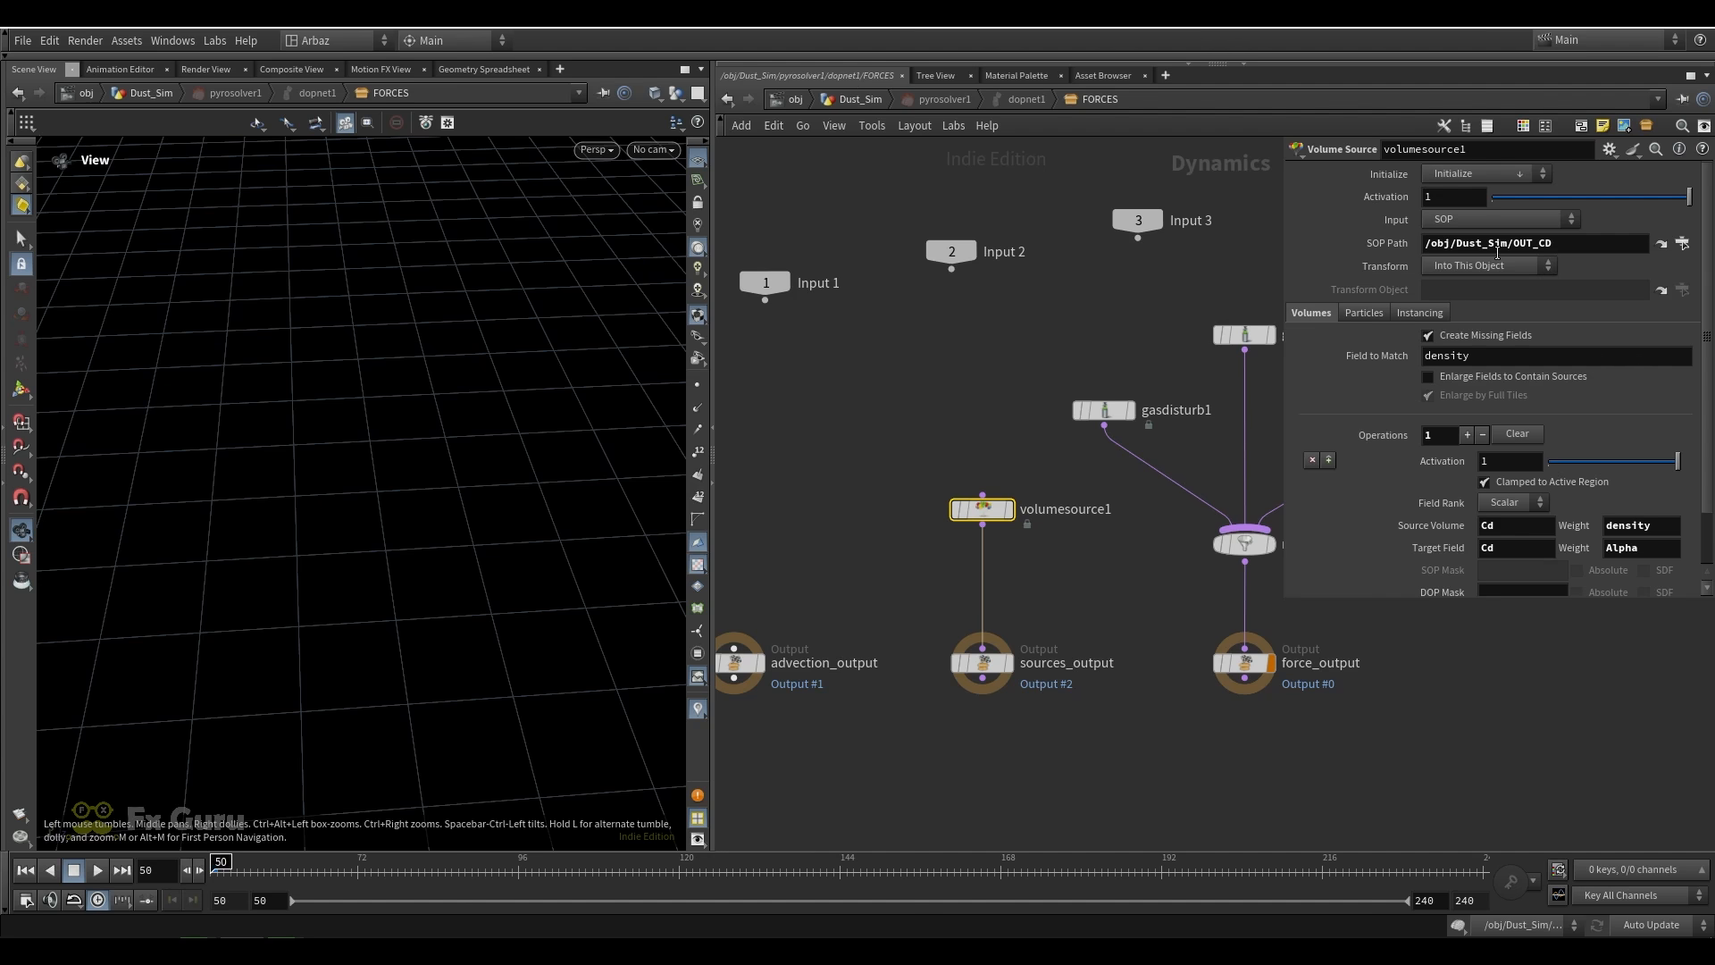
# Follow volumesource1's SOP path to OUT_CD, return to FORCES and review the source volume, target field and weight settings
pyautogui.click(1661, 243)
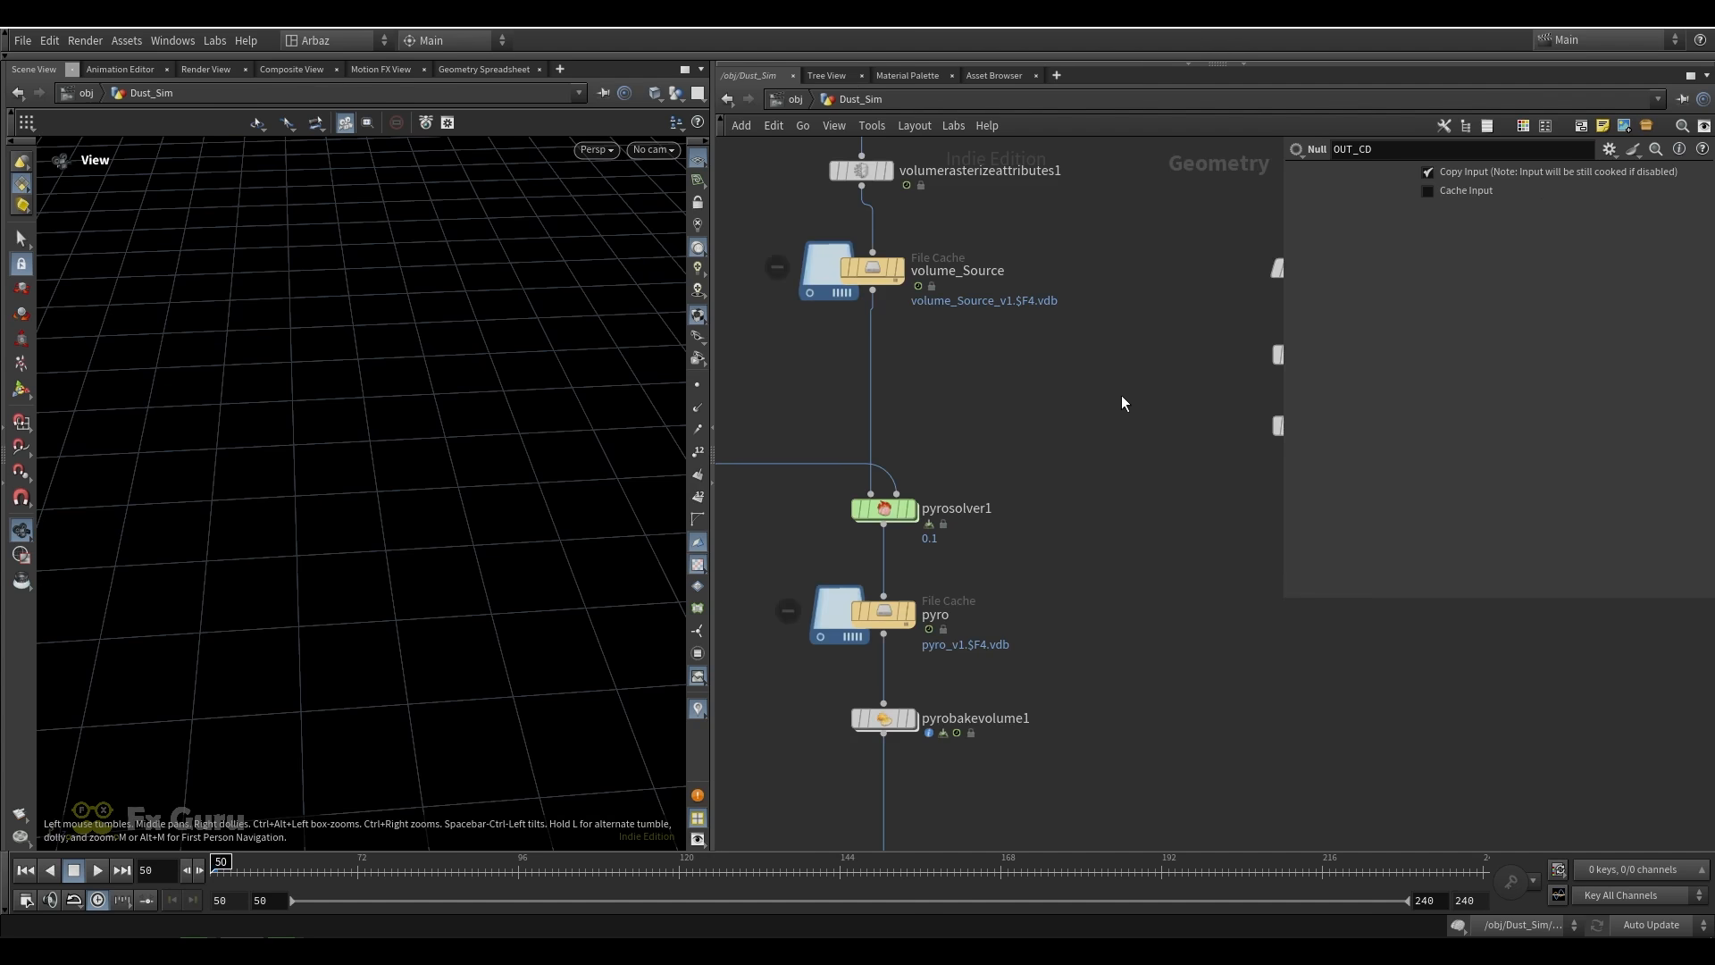
pyautogui.click(726, 105)
pyautogui.scroll(-2, 1425, 444)
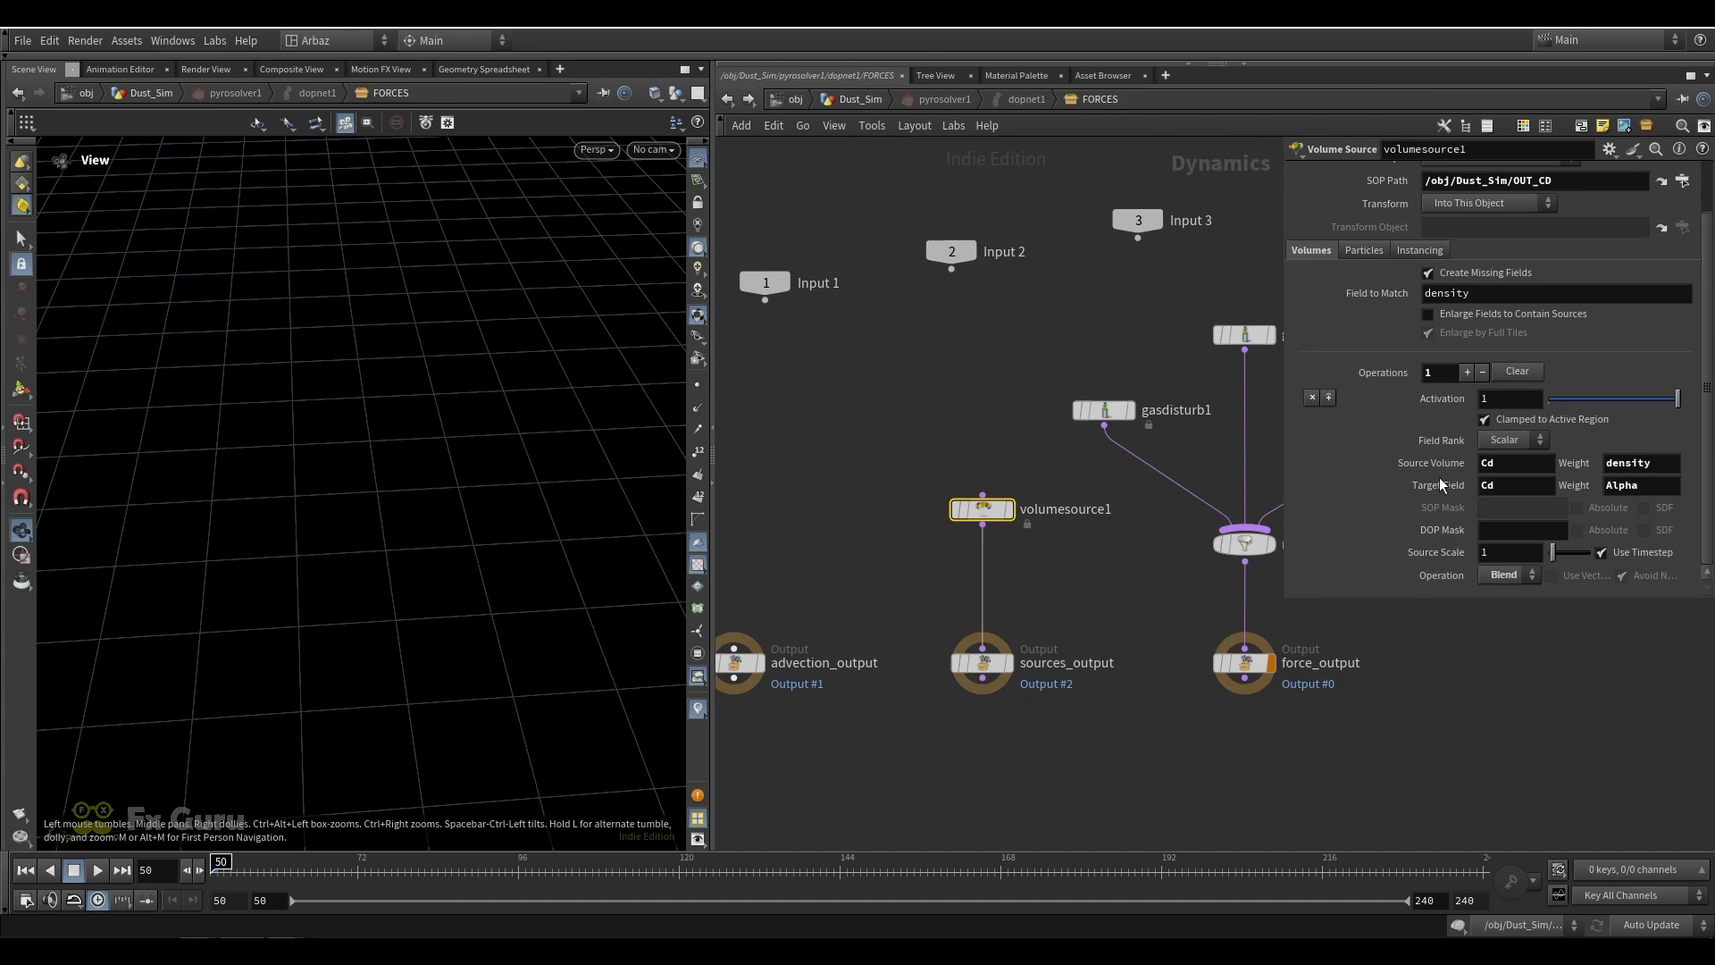
pyautogui.moveTo(1514, 486); pyautogui.dragTo(1420, 489)
pyautogui.moveTo(1657, 465); pyautogui.dragTo(1469, 532)
pyautogui.click(993, 577)
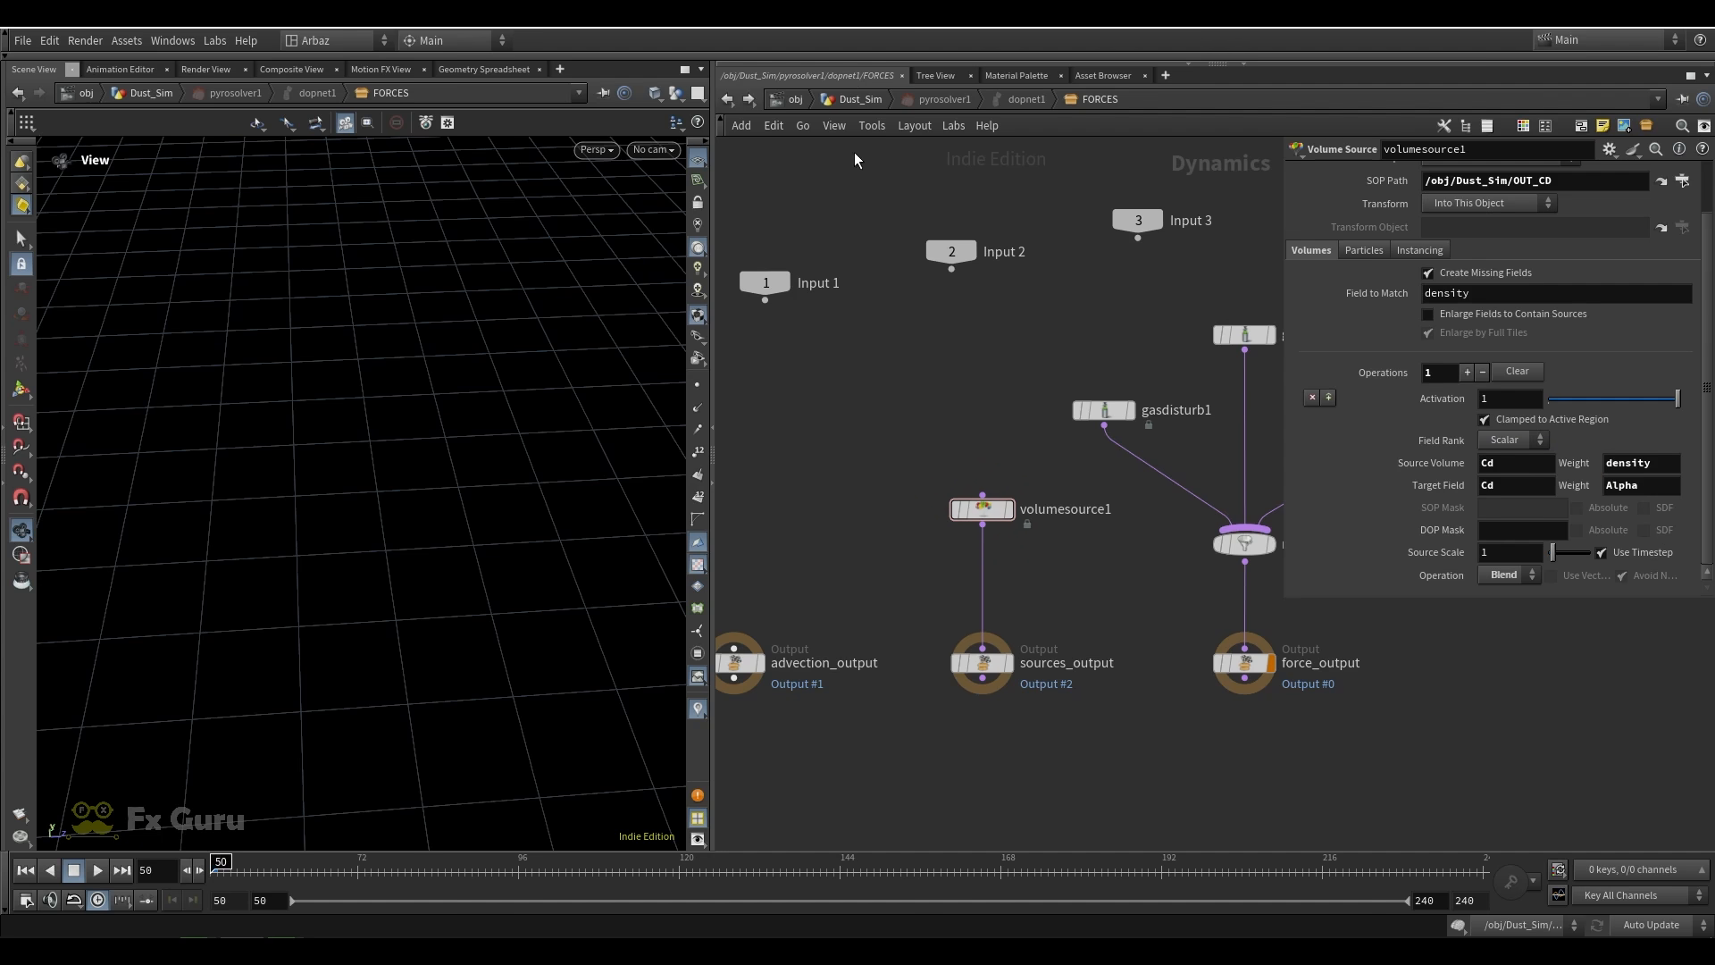
# Go back to the Dust_Sim network, display pyrosolver1, frame the volume in the viewport and play the simulation
pyautogui.click(859, 100)
pyautogui.click(882, 500)
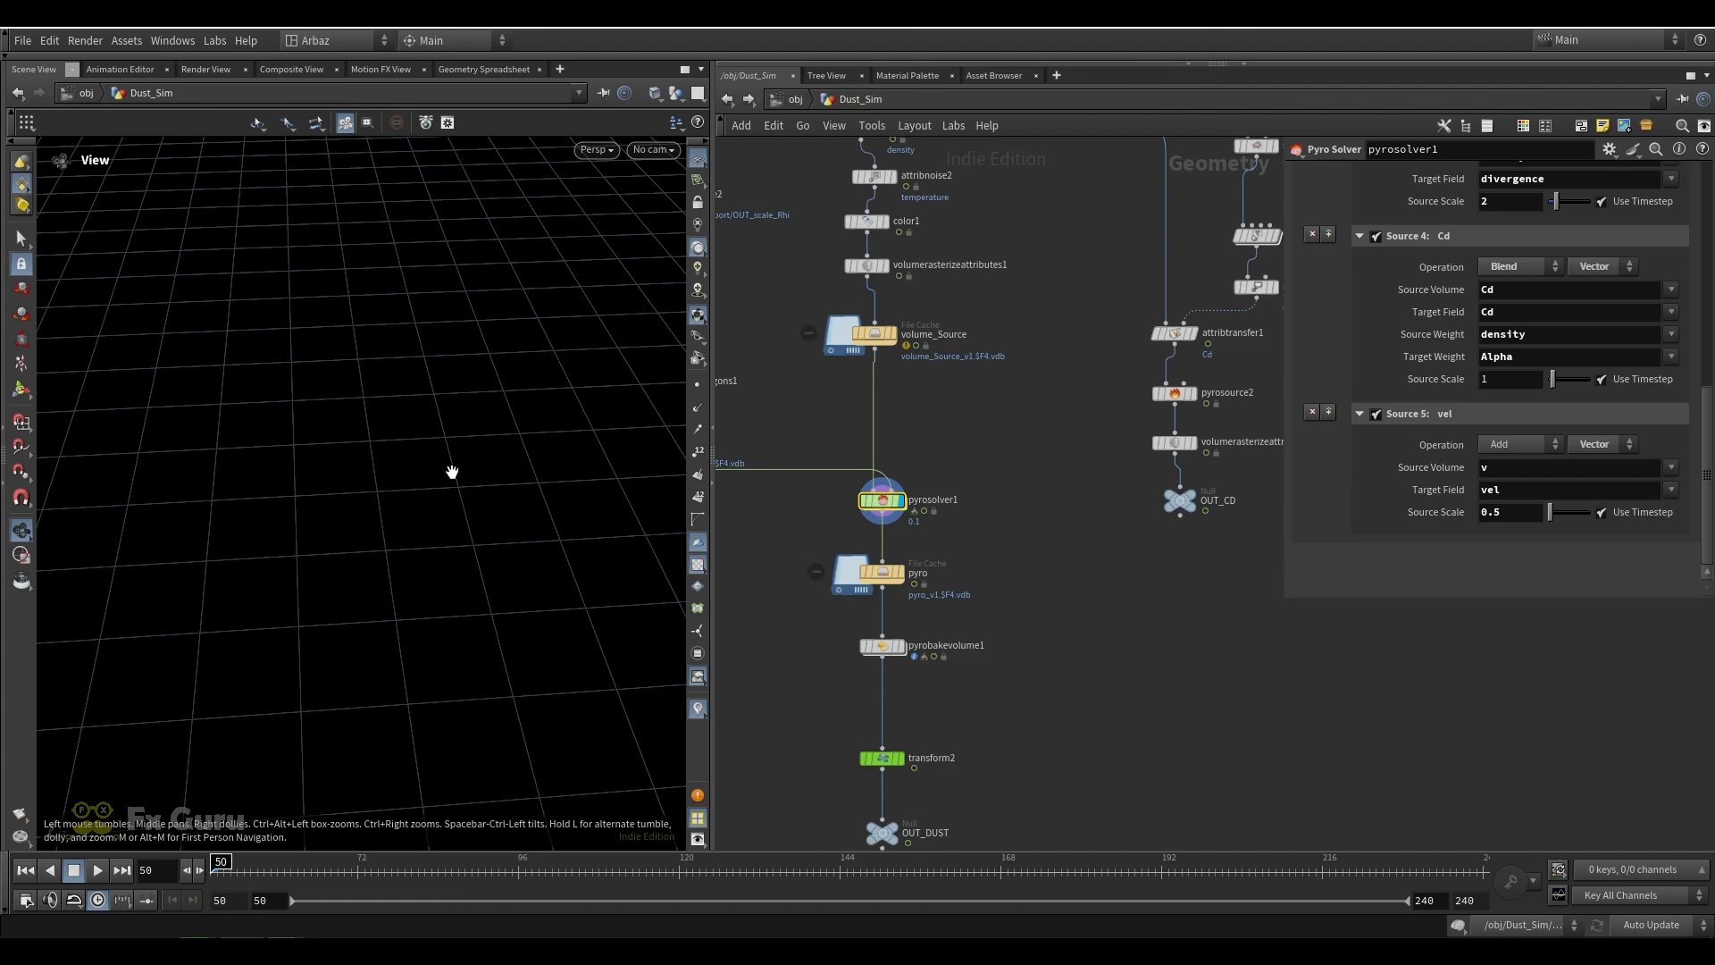
pyautogui.scroll(-5, 438, 483)
pyautogui.press('g')
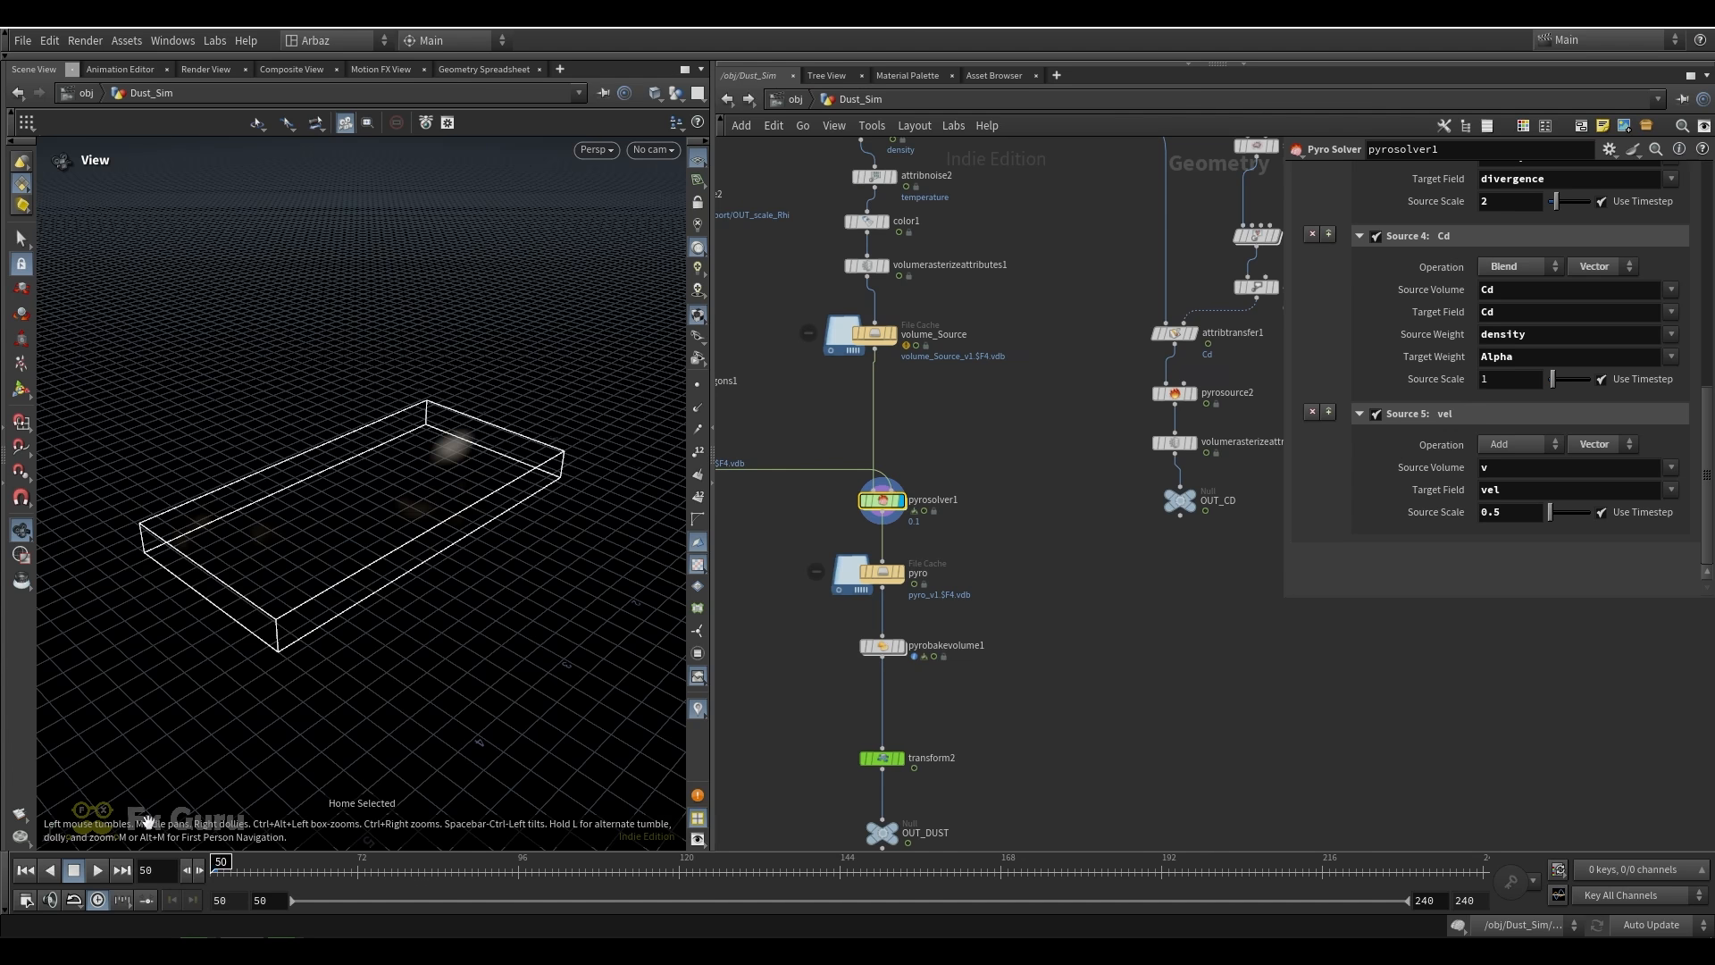
pyautogui.click(96, 871)
pyautogui.moveTo(397, 506); pyautogui.dragTo(429, 544)
pyautogui.click(100, 874)
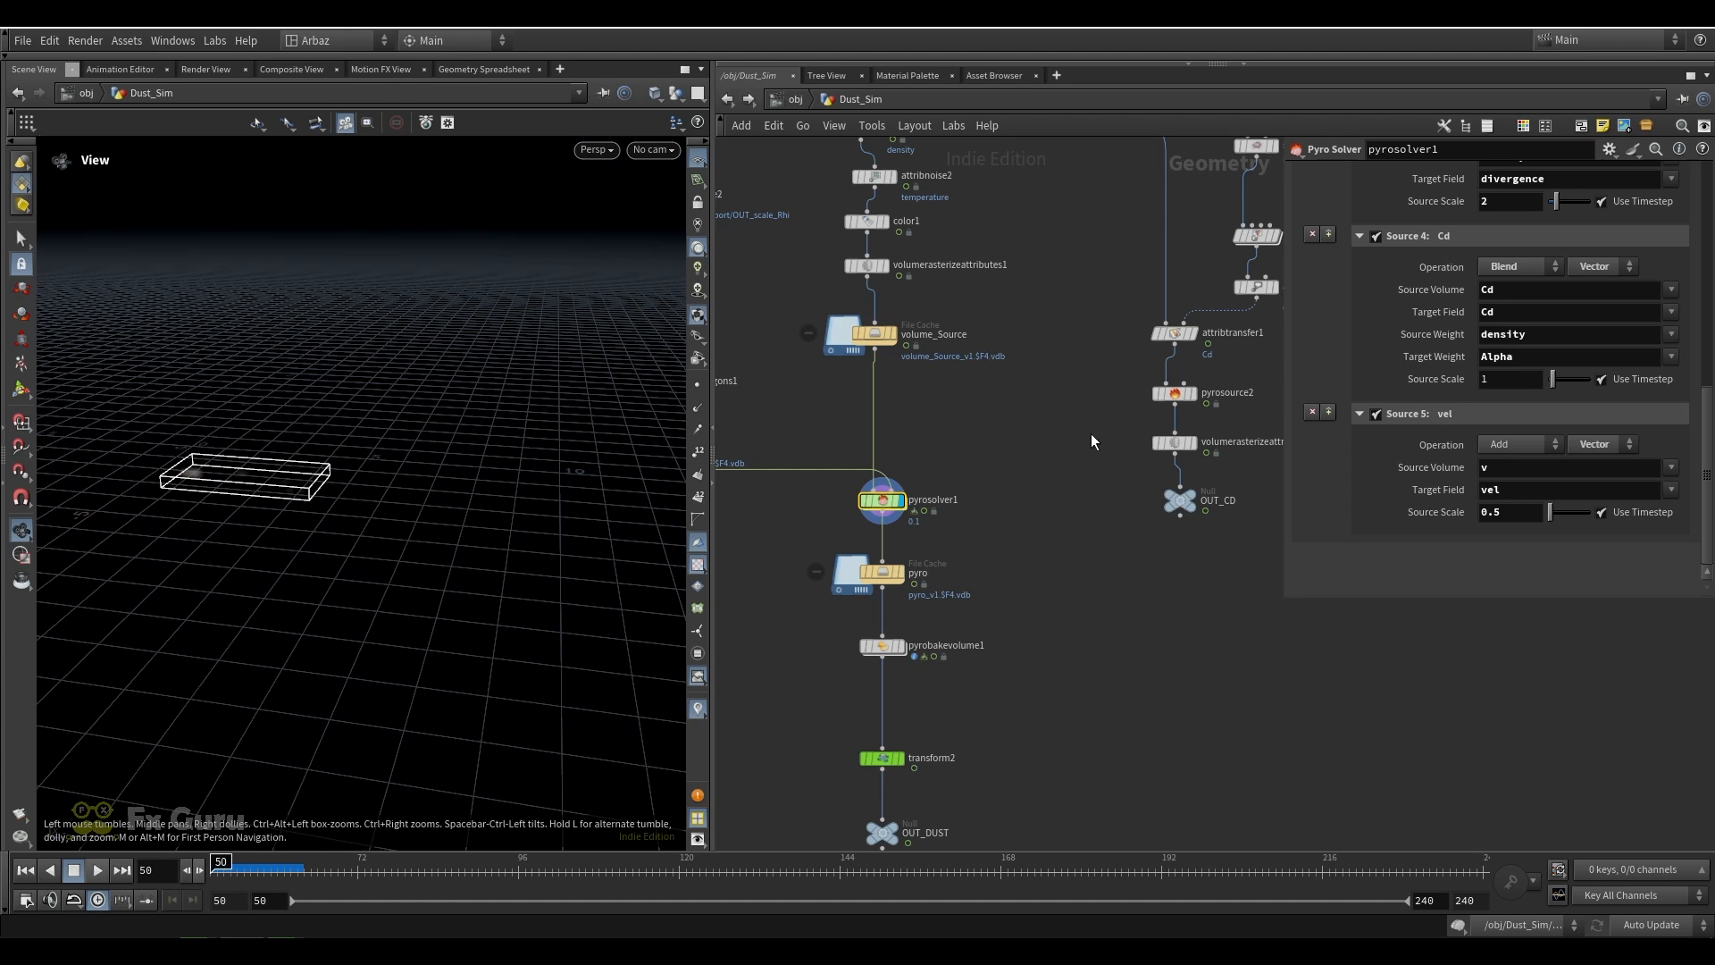
# Set the first point of attribvop1's color ramp to red
pyautogui.moveTo(1237, 377); pyautogui.dragTo(1157, 474, button='middle')
pyautogui.click(1120, 409)
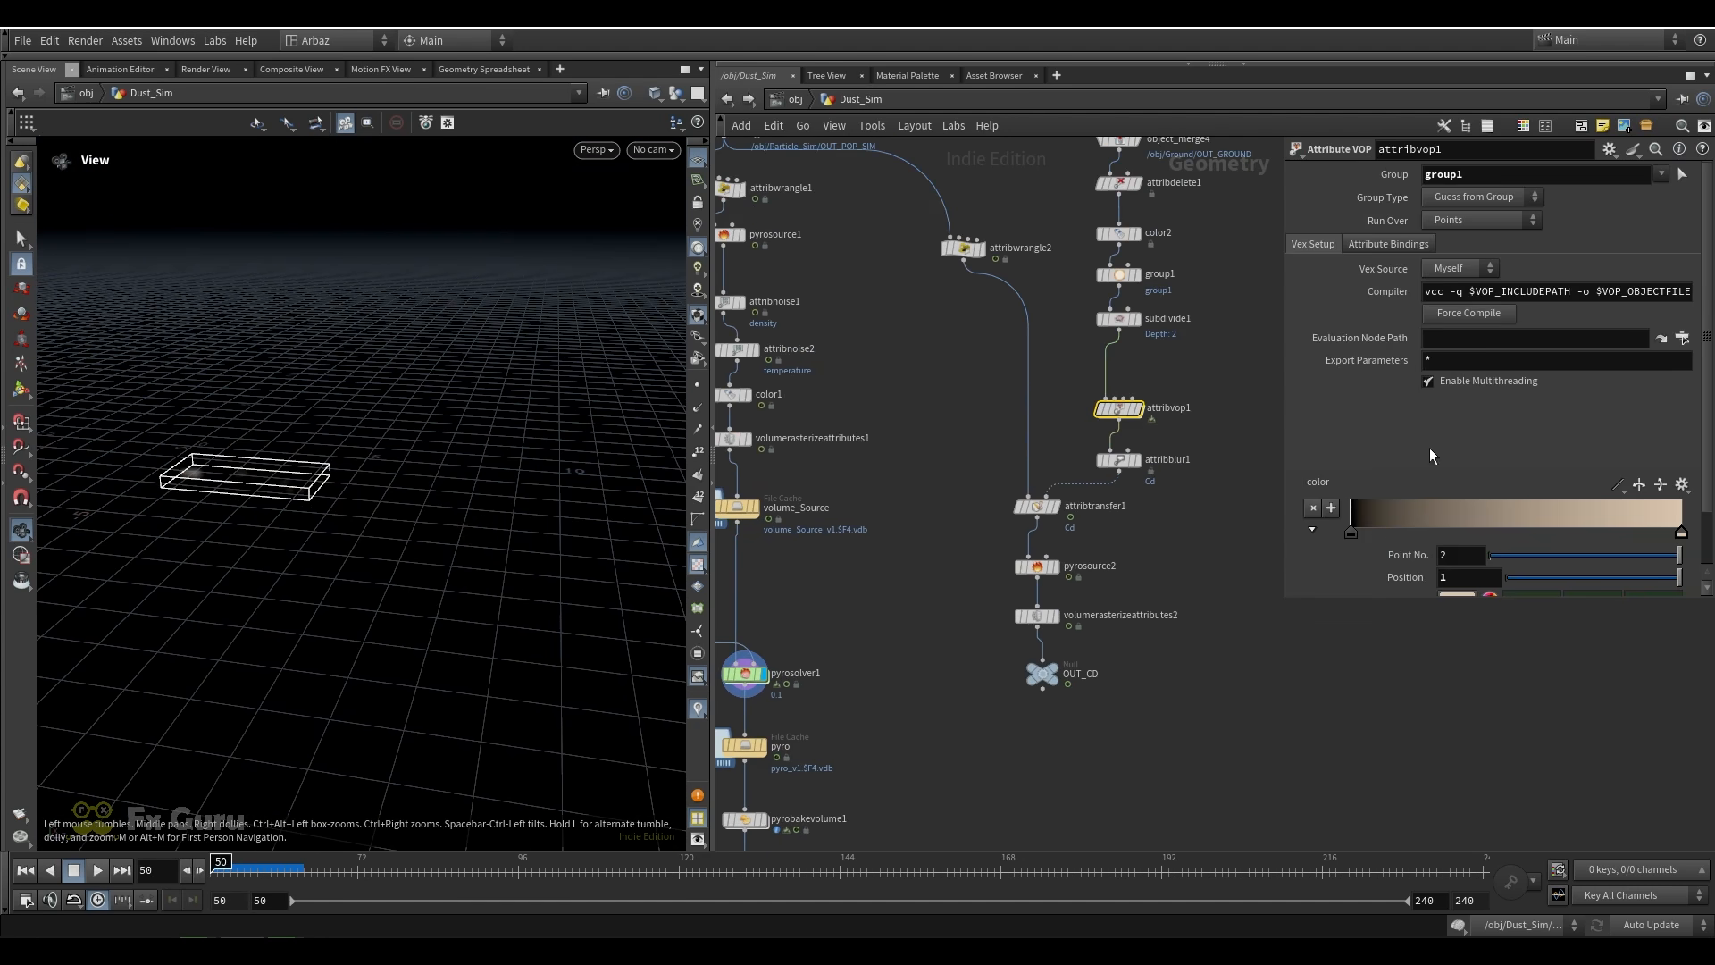
pyautogui.doubleClick(1348, 533)
pyautogui.click(1340, 402)
pyautogui.click(1304, 407)
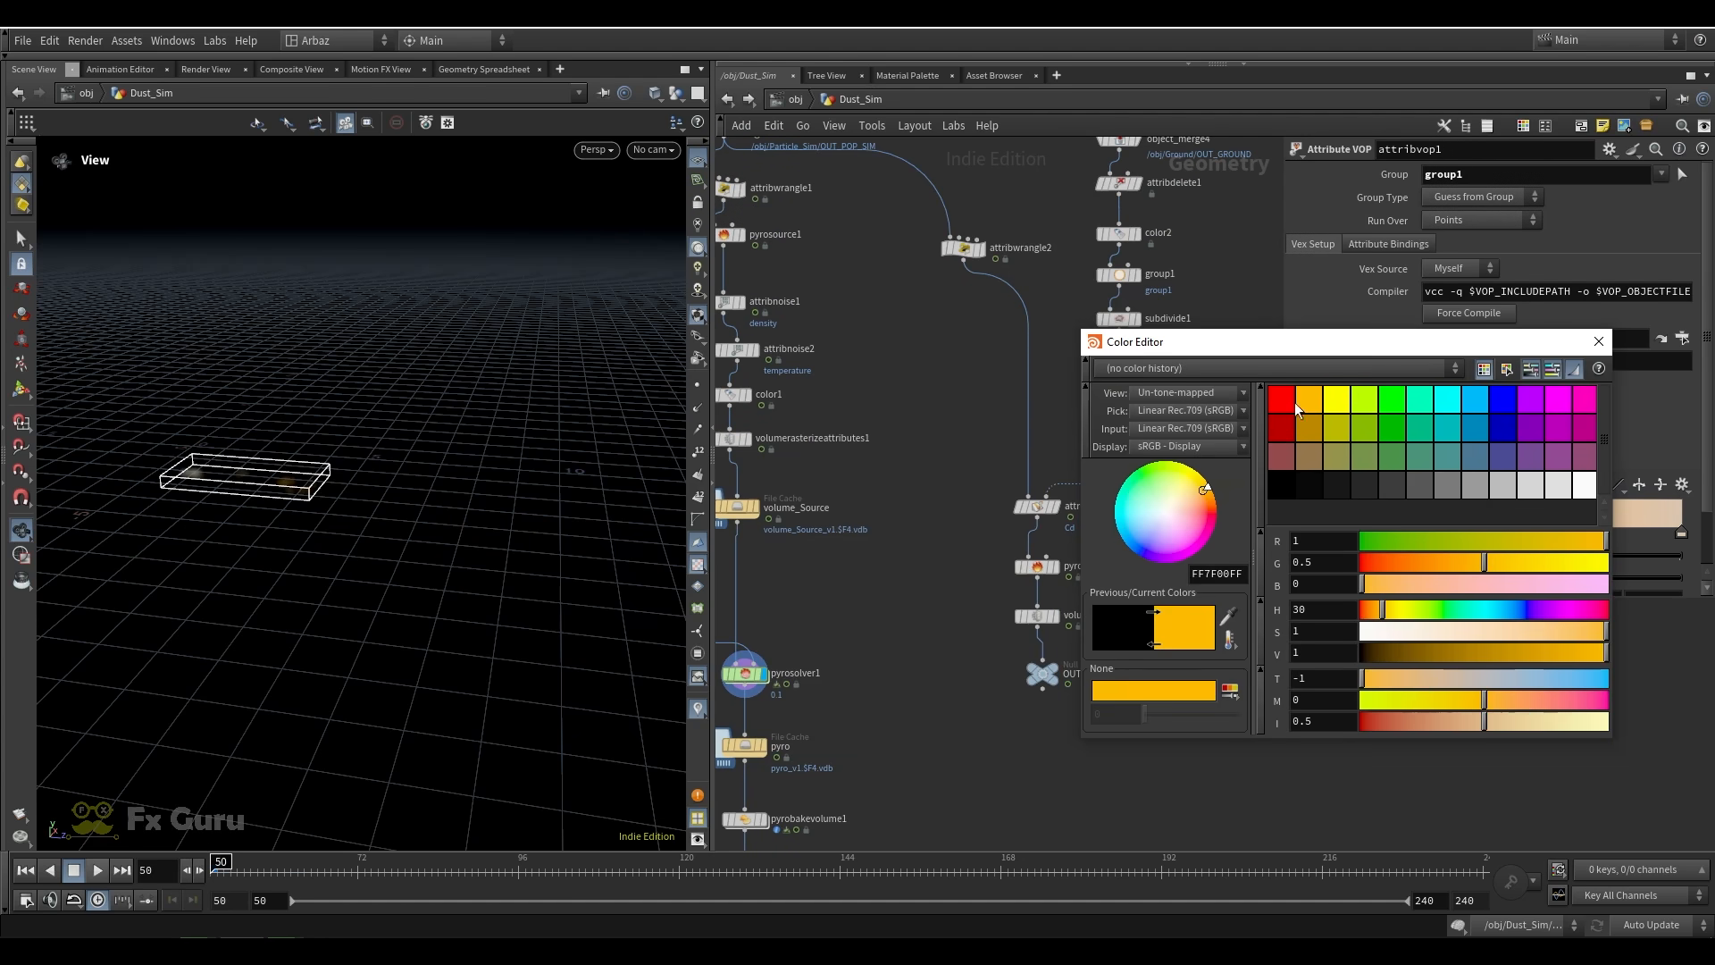
pyautogui.click(1292, 404)
pyautogui.click(1599, 341)
pyautogui.doubleClick(1680, 534)
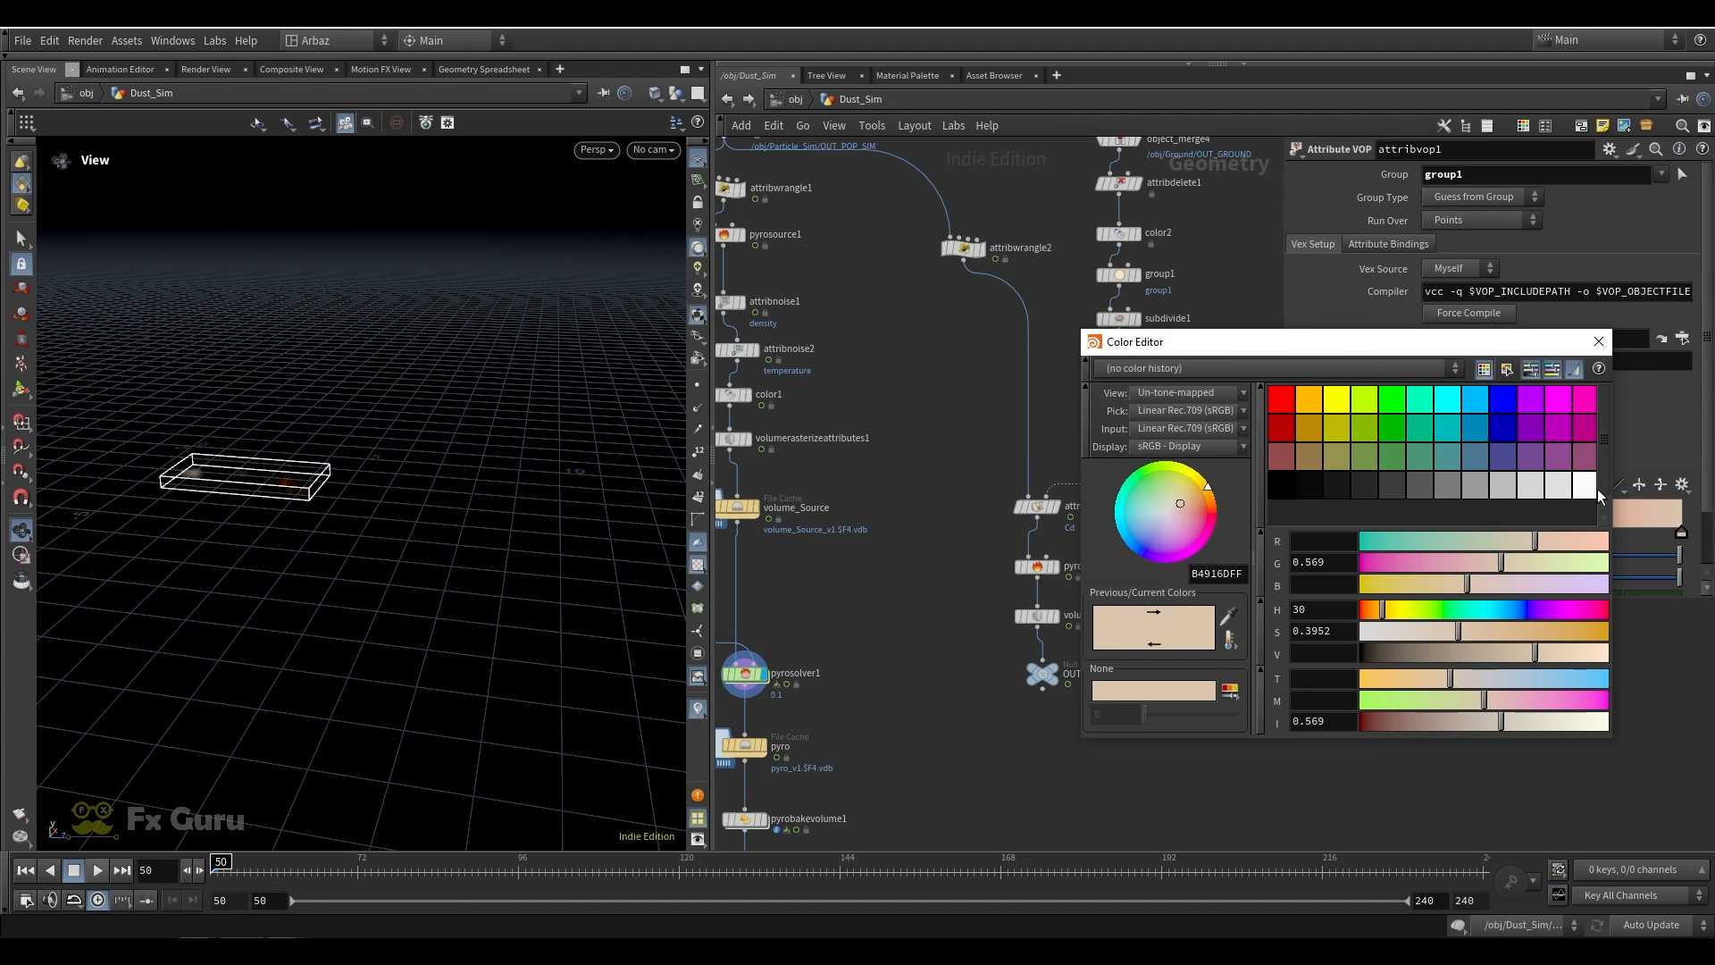
pyautogui.click(1481, 408)
pyautogui.hotkey('ctrl', 'z')
pyautogui.click(1598, 341)
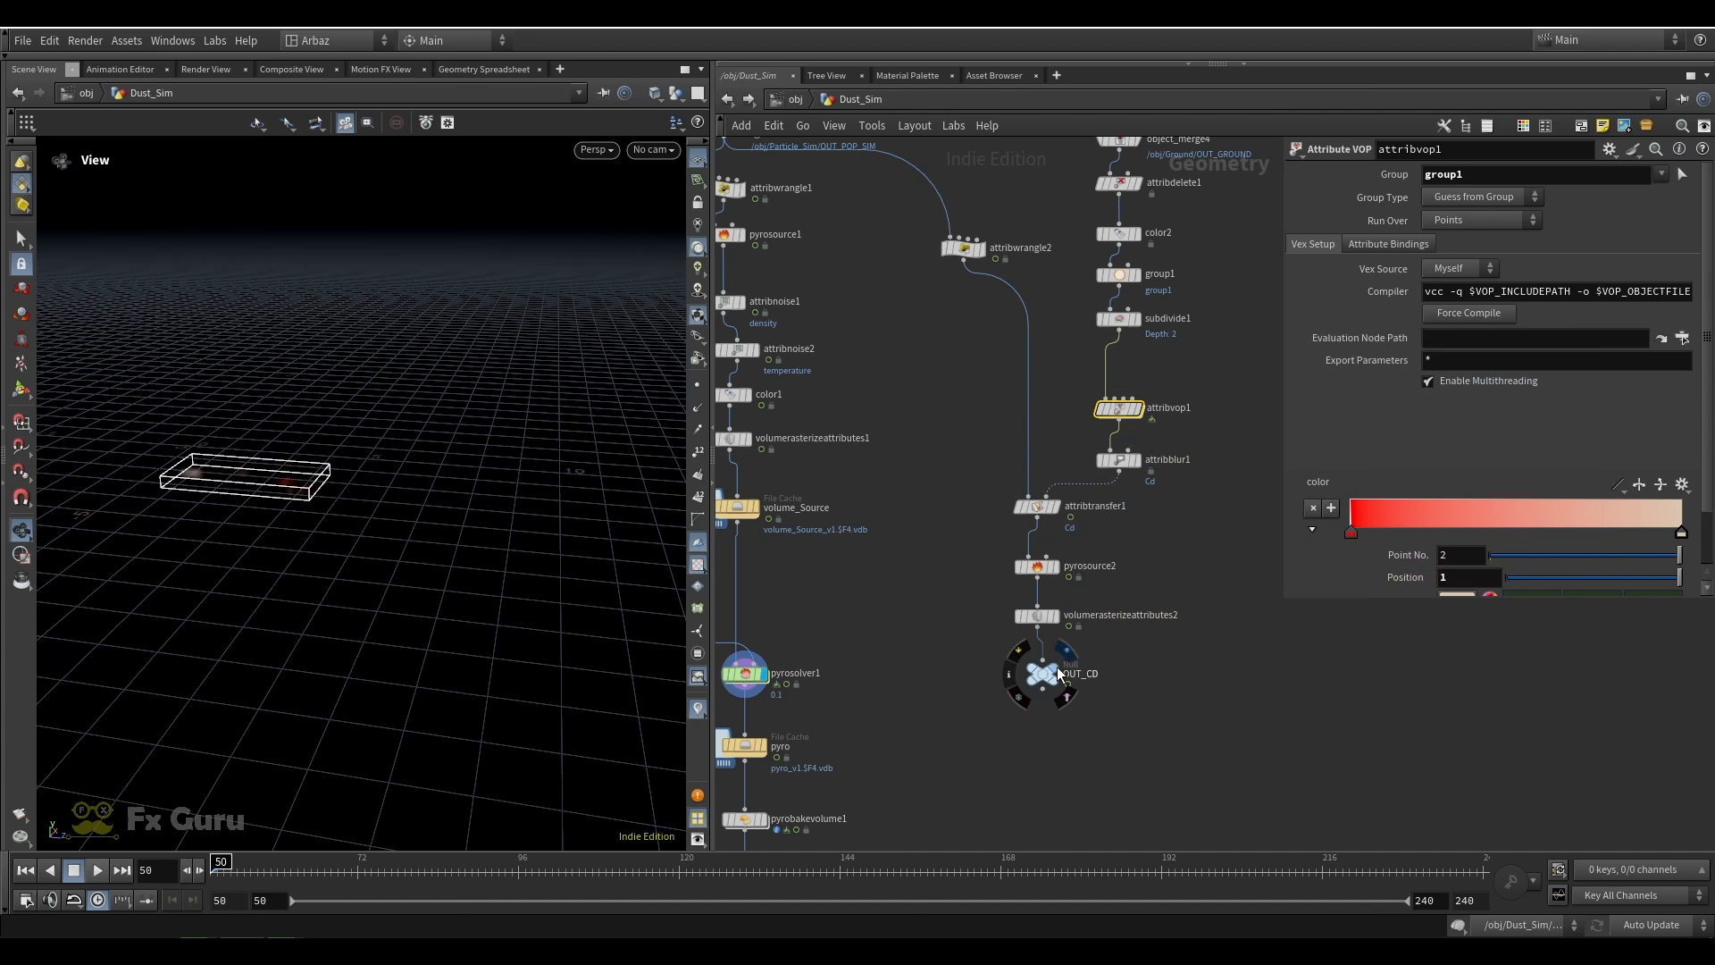
# Display attribtransfer1 and scrub to frame 75 to check the colors transferred onto the particles
pyautogui.click(1061, 671)
pyautogui.click(1057, 507)
pyautogui.click(1038, 506)
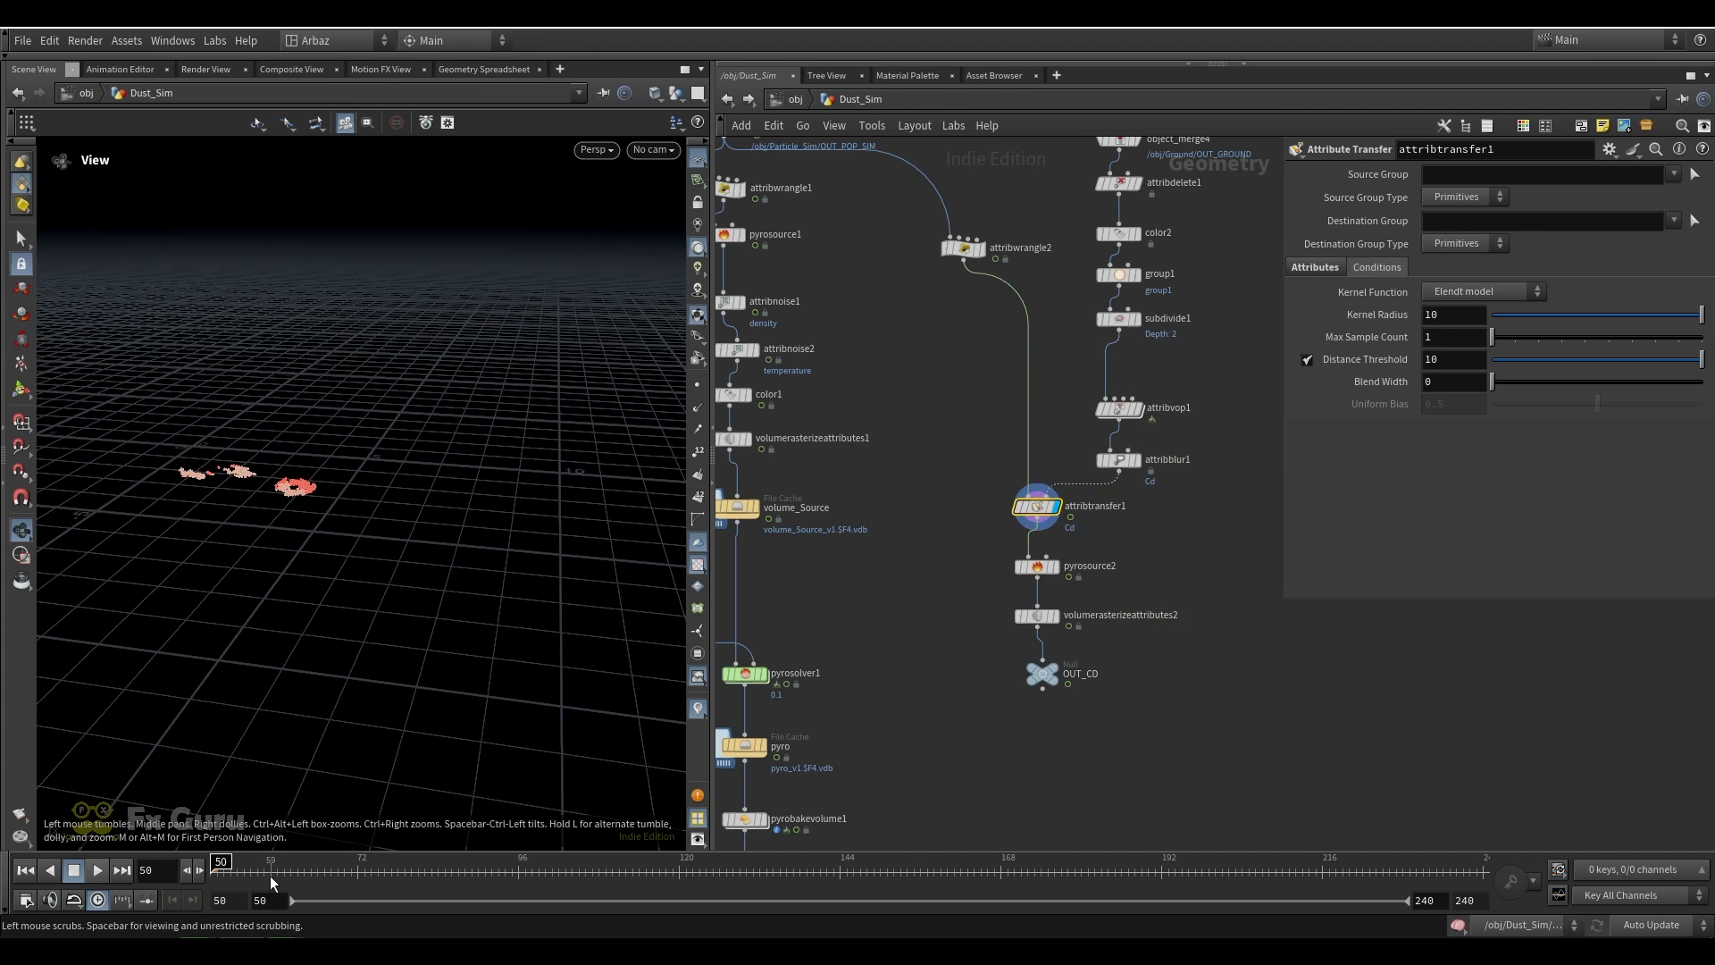
pyautogui.moveTo(271, 876); pyautogui.dragTo(379, 849)
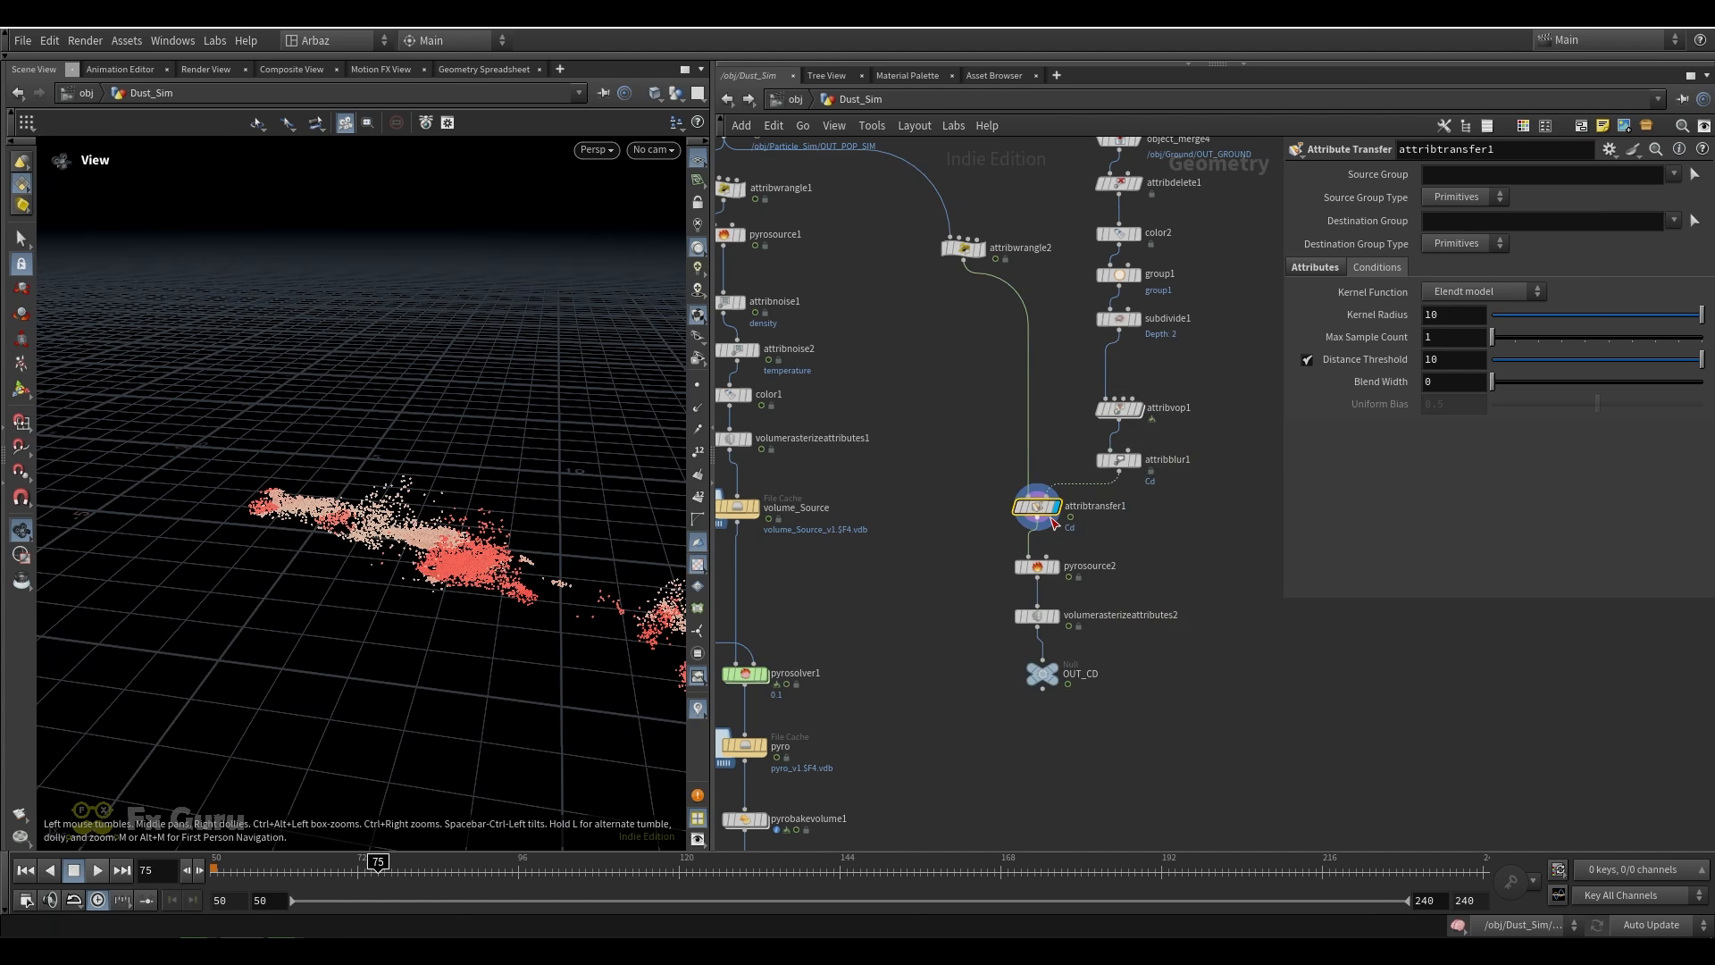
# Return to frame 50, display pyrosolver1 and play the simulation to check the dust color, then stop it
pyautogui.moveTo(1149, 530); pyautogui.dragTo(1167, 429, button='middle')
pyautogui.moveTo(883, 579); pyautogui.dragTo(1019, 389, button='middle')
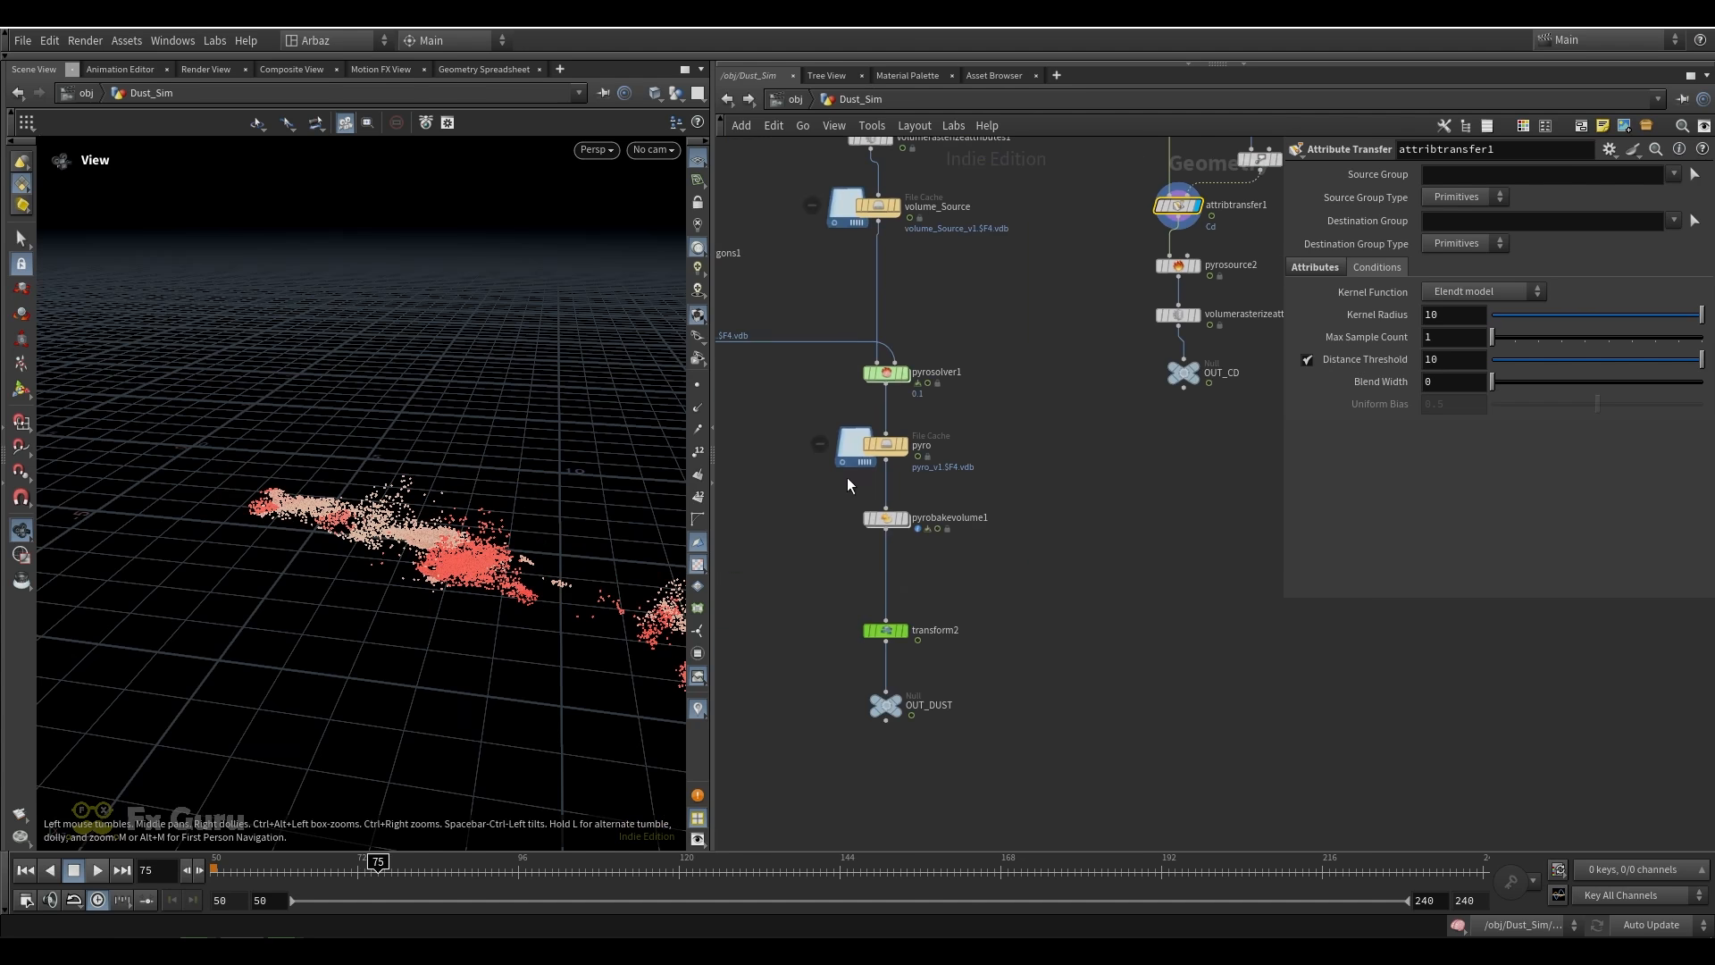
pyautogui.click(214, 868)
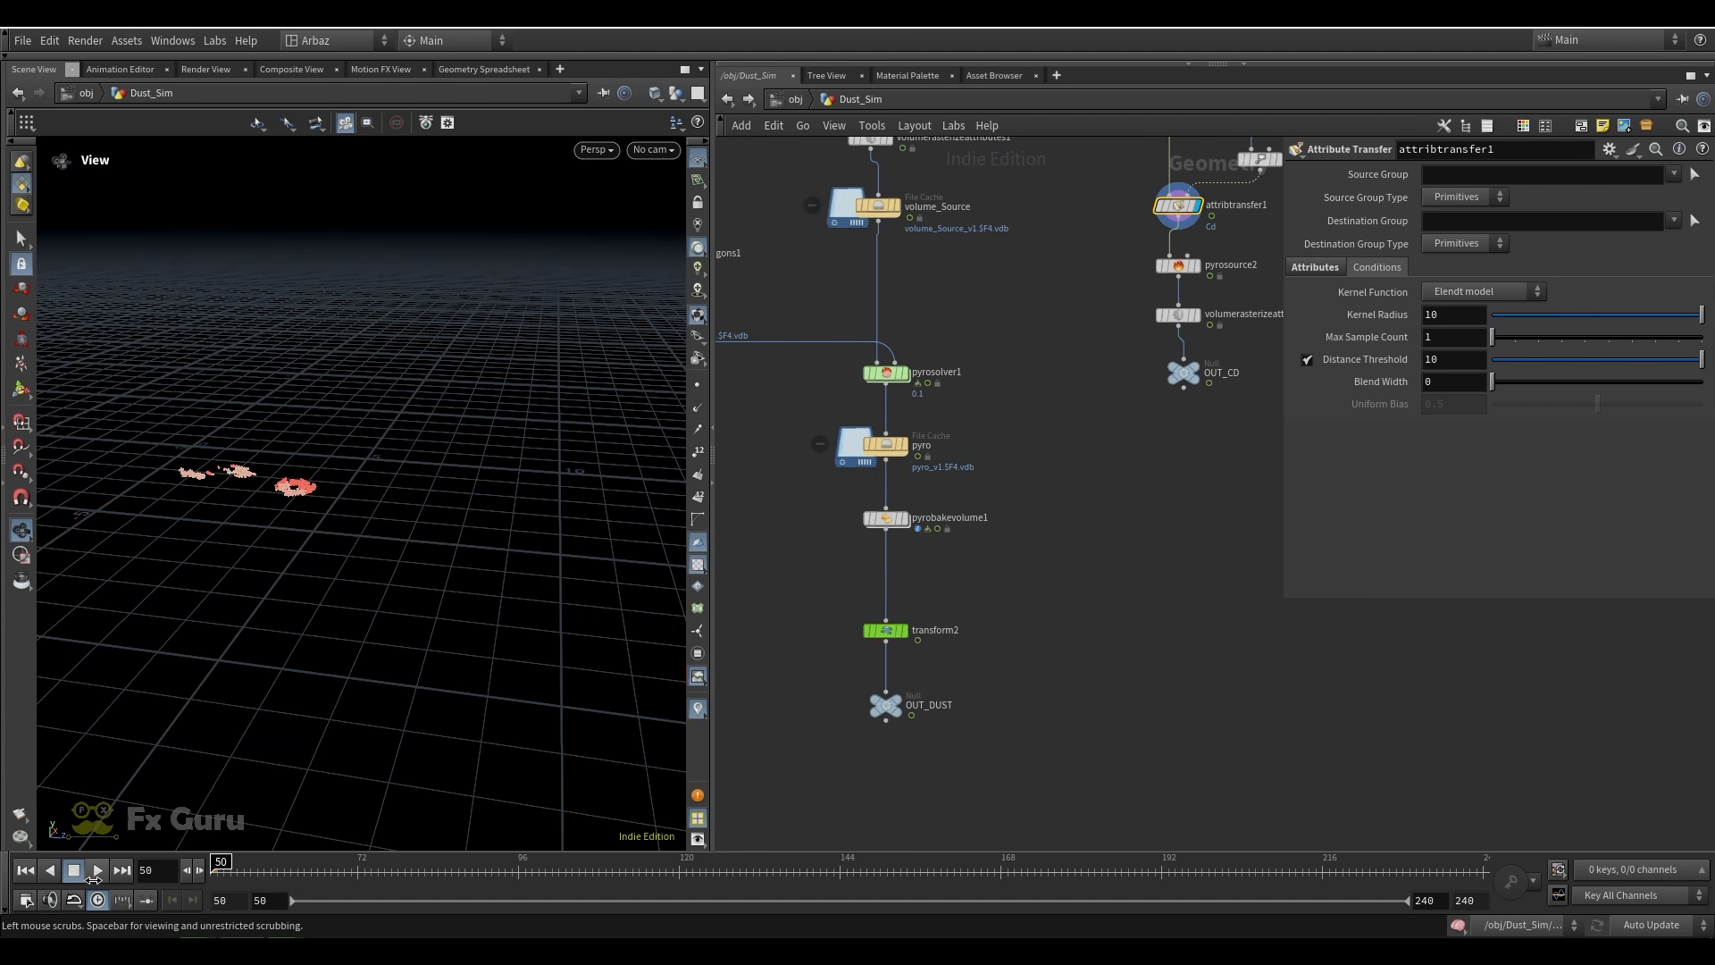
pyautogui.click(904, 374)
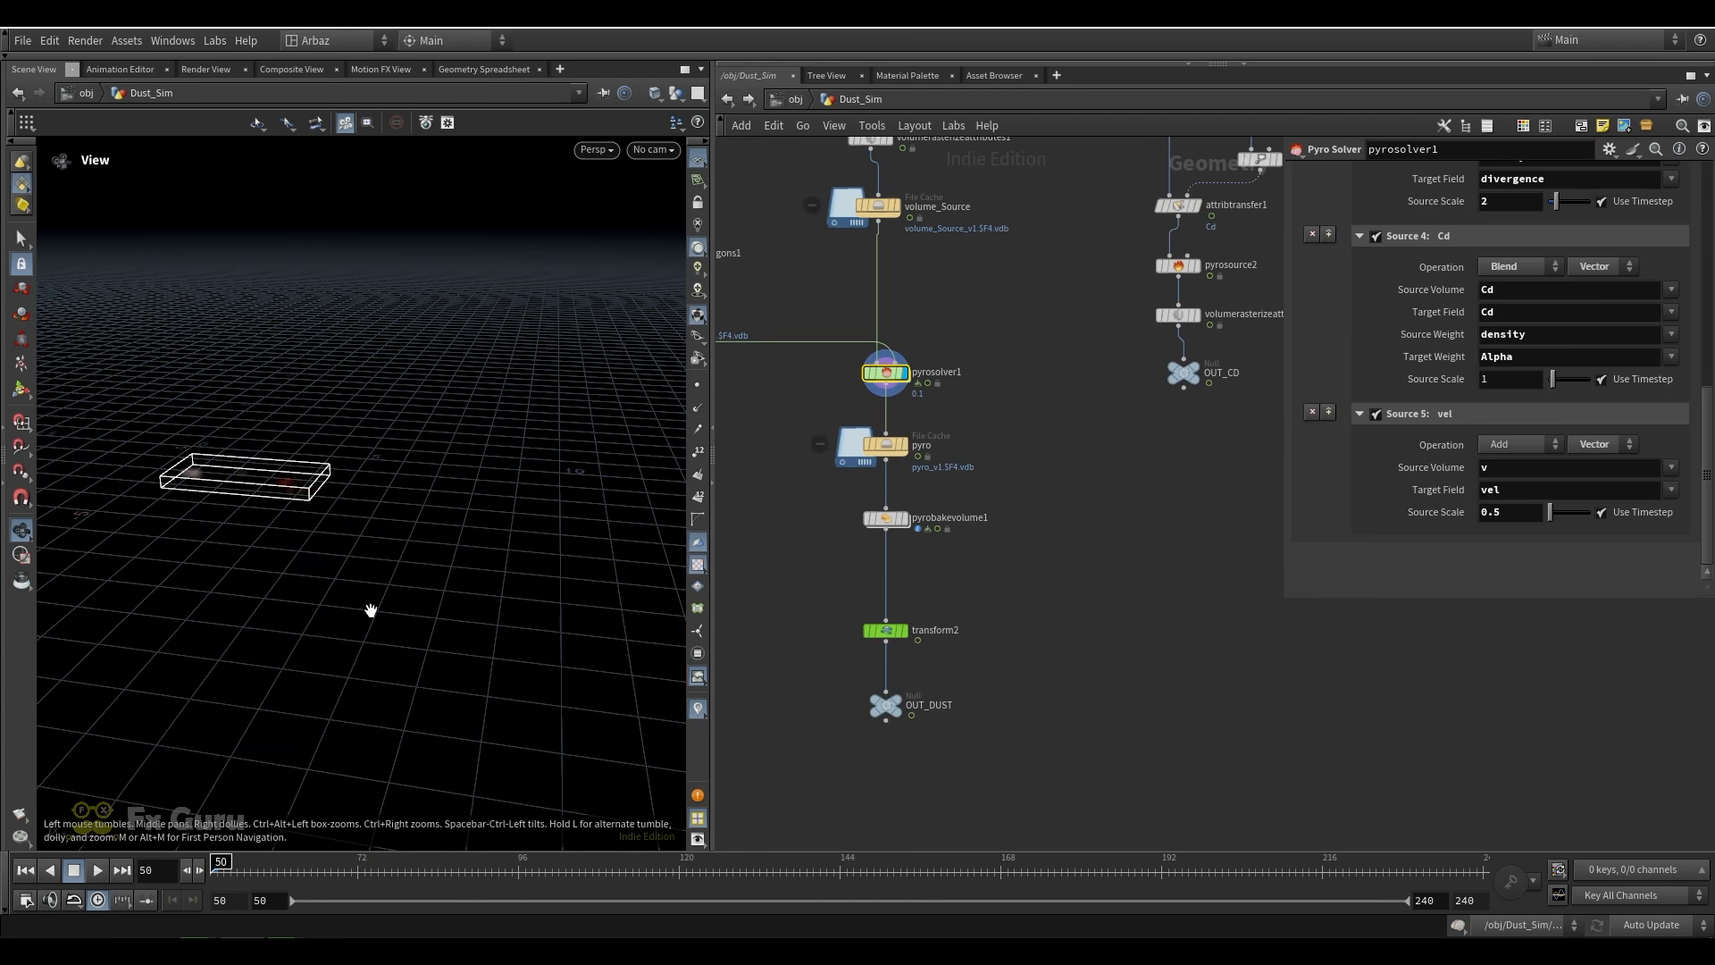
pyautogui.click(97, 872)
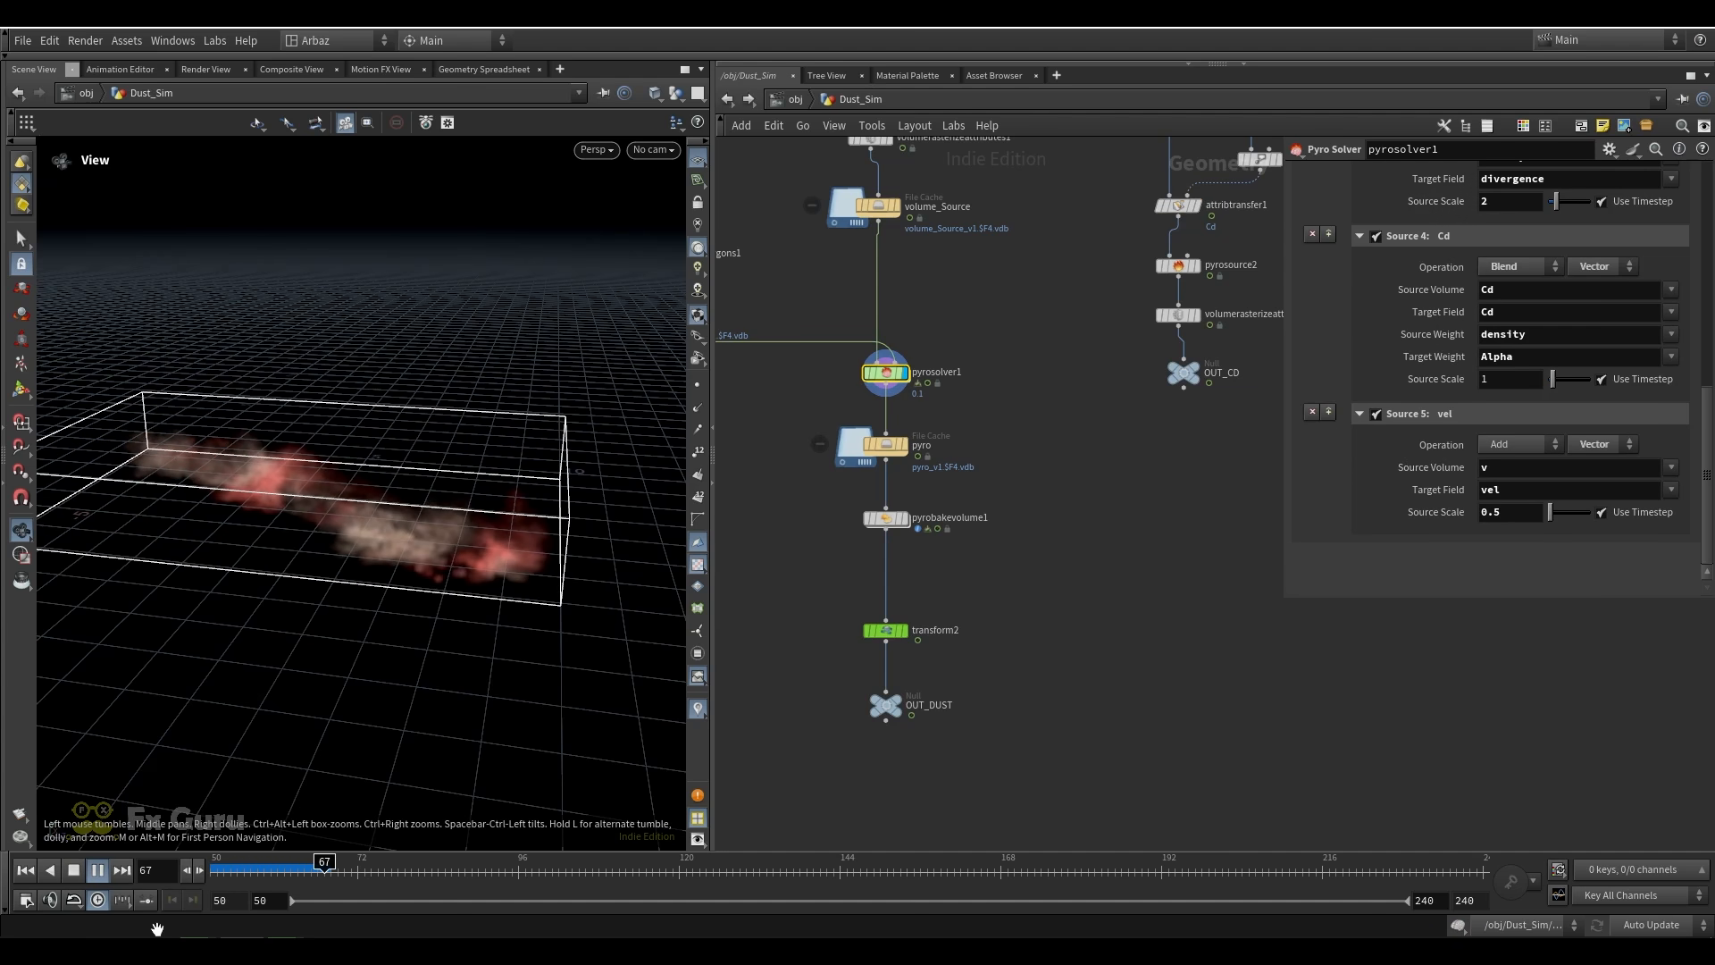
pyautogui.click(73, 870)
# Review pyrosolver1's field settings for density dissipation and temperature cooling
pyautogui.scroll(10, 1424, 375)
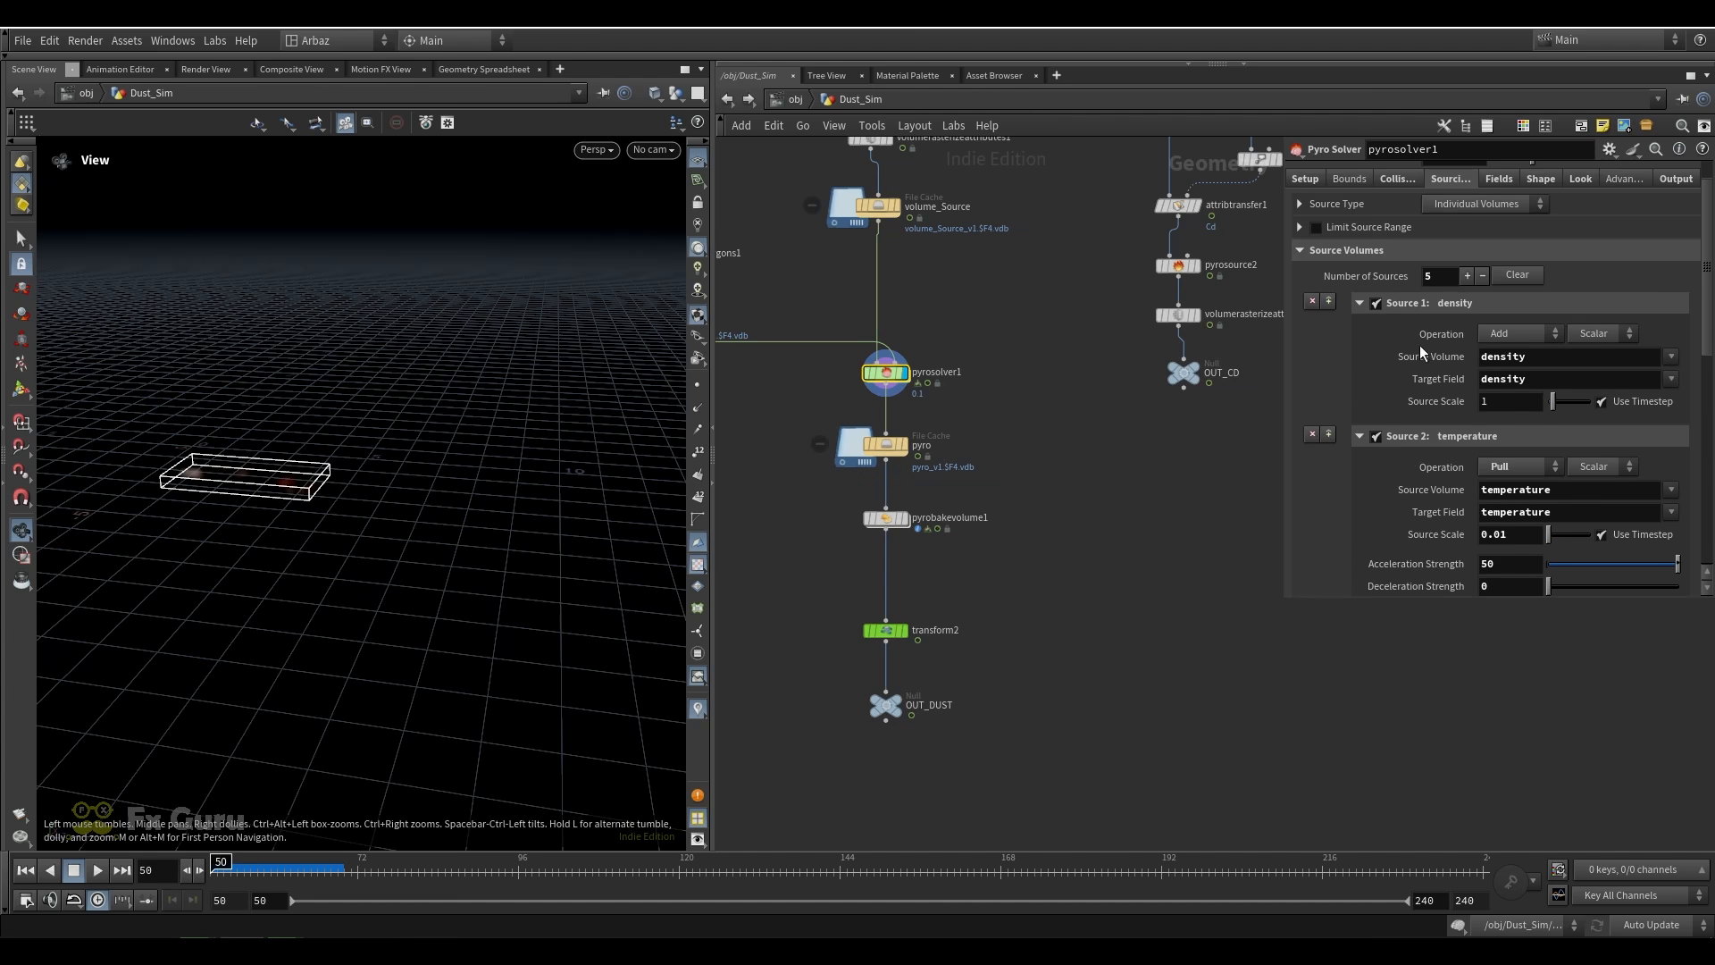
pyautogui.scroll(2, 1422, 351)
pyautogui.click(1498, 220)
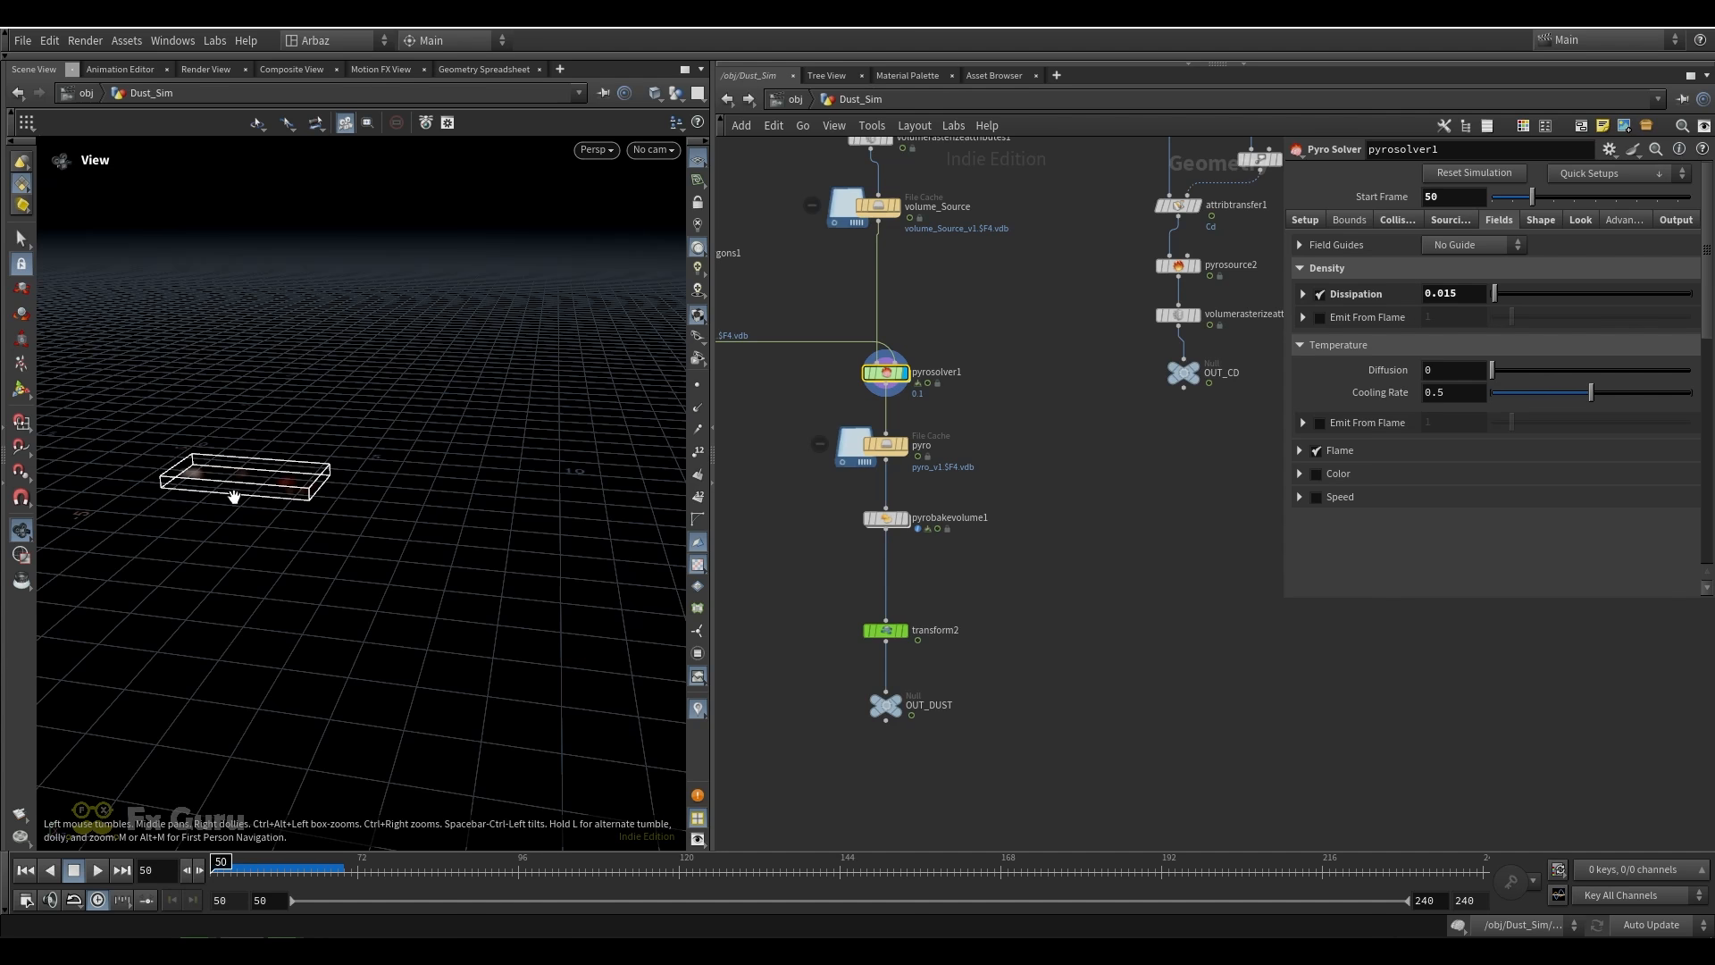
# Review pyrosolver1's shape settings for buoyancy, wind speed and wind direction
pyautogui.click(1539, 219)
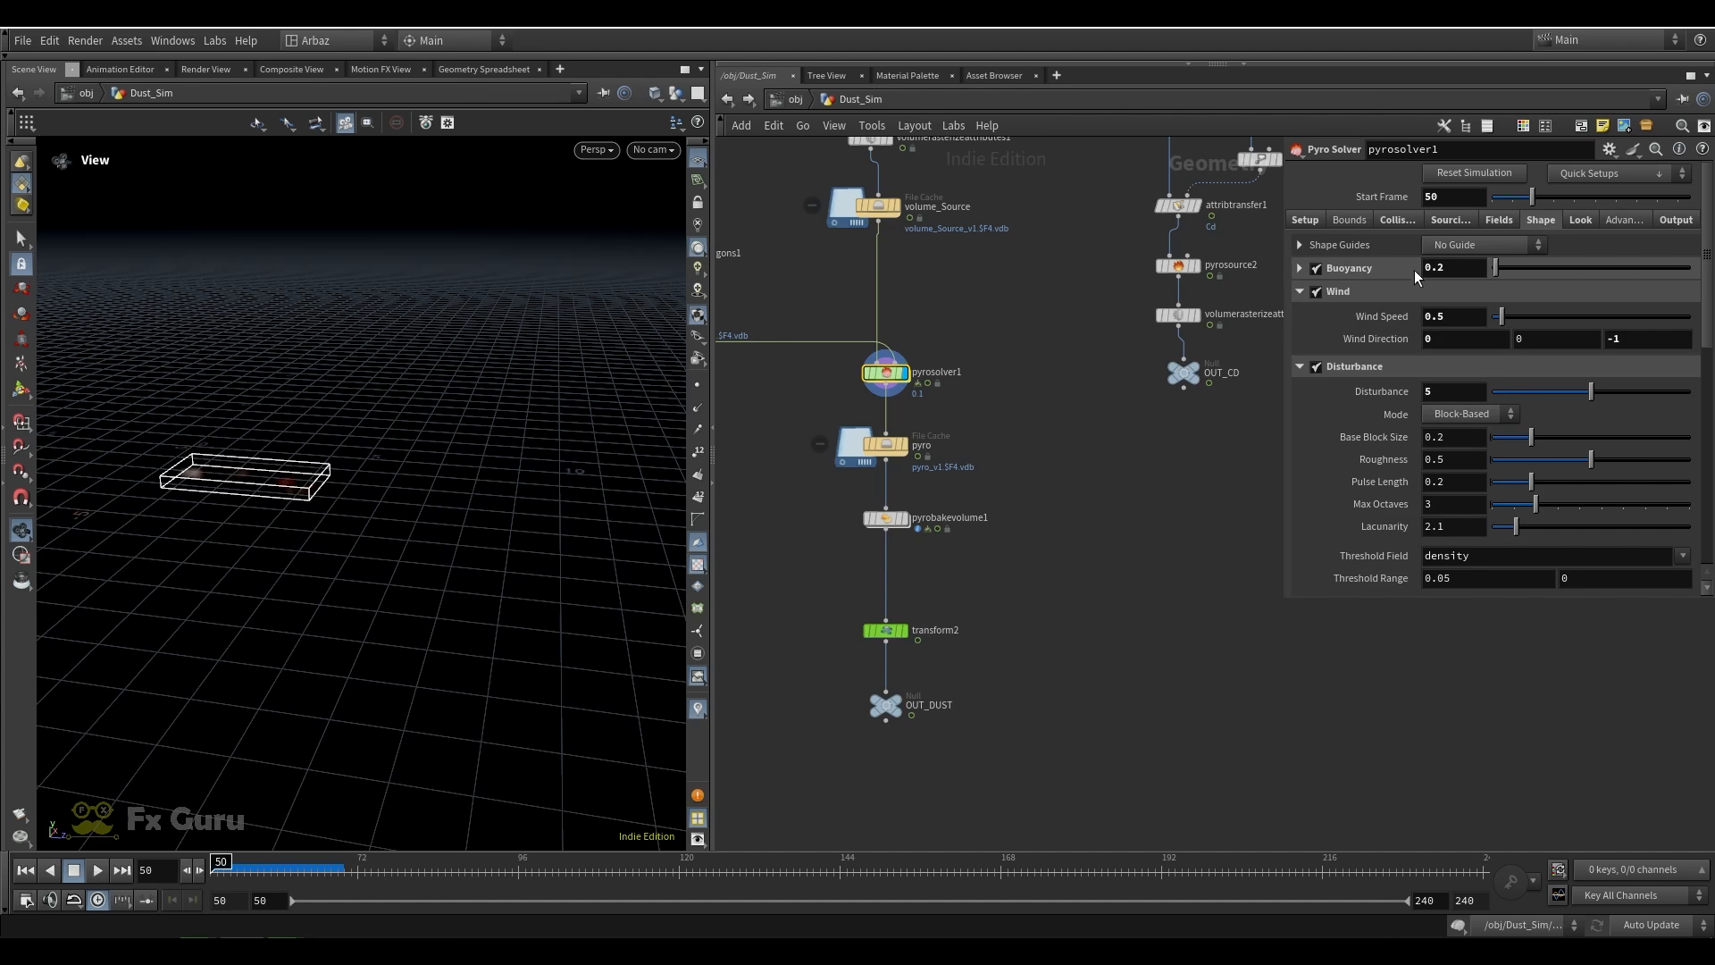
pyautogui.moveTo(1449, 269); pyautogui.dragTo(1310, 291)
pyautogui.press('Tab')
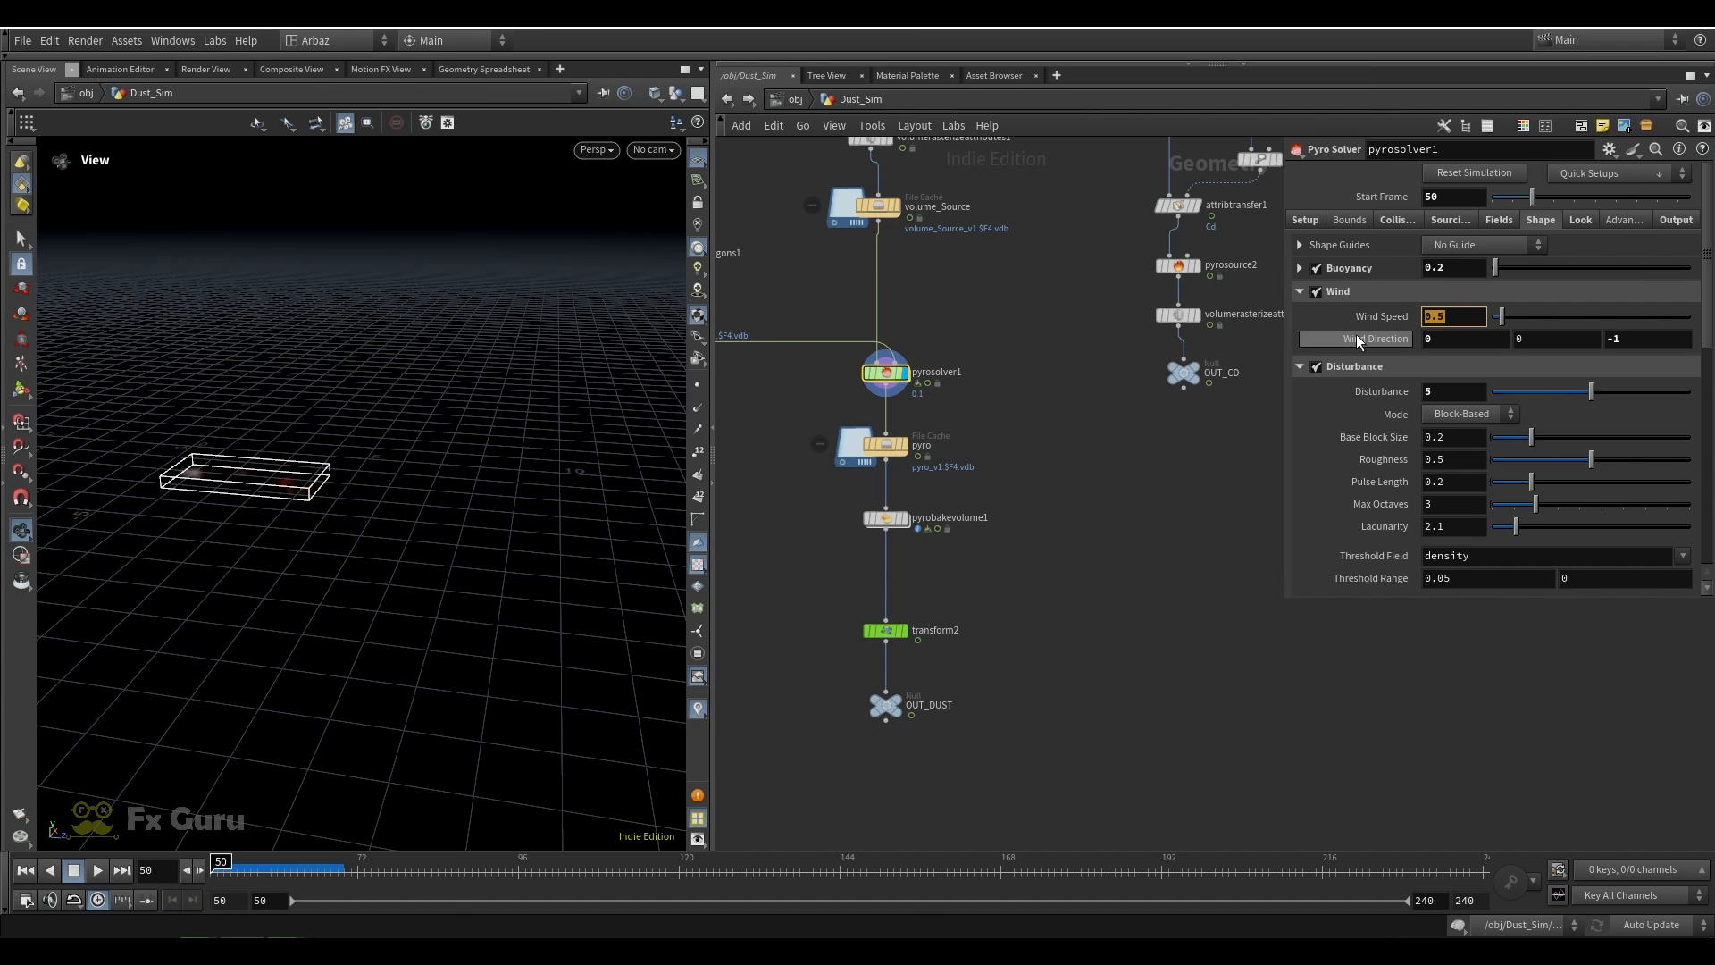
pyautogui.press('Tab')
pyautogui.press('Tab')
pyautogui.press('Tab')
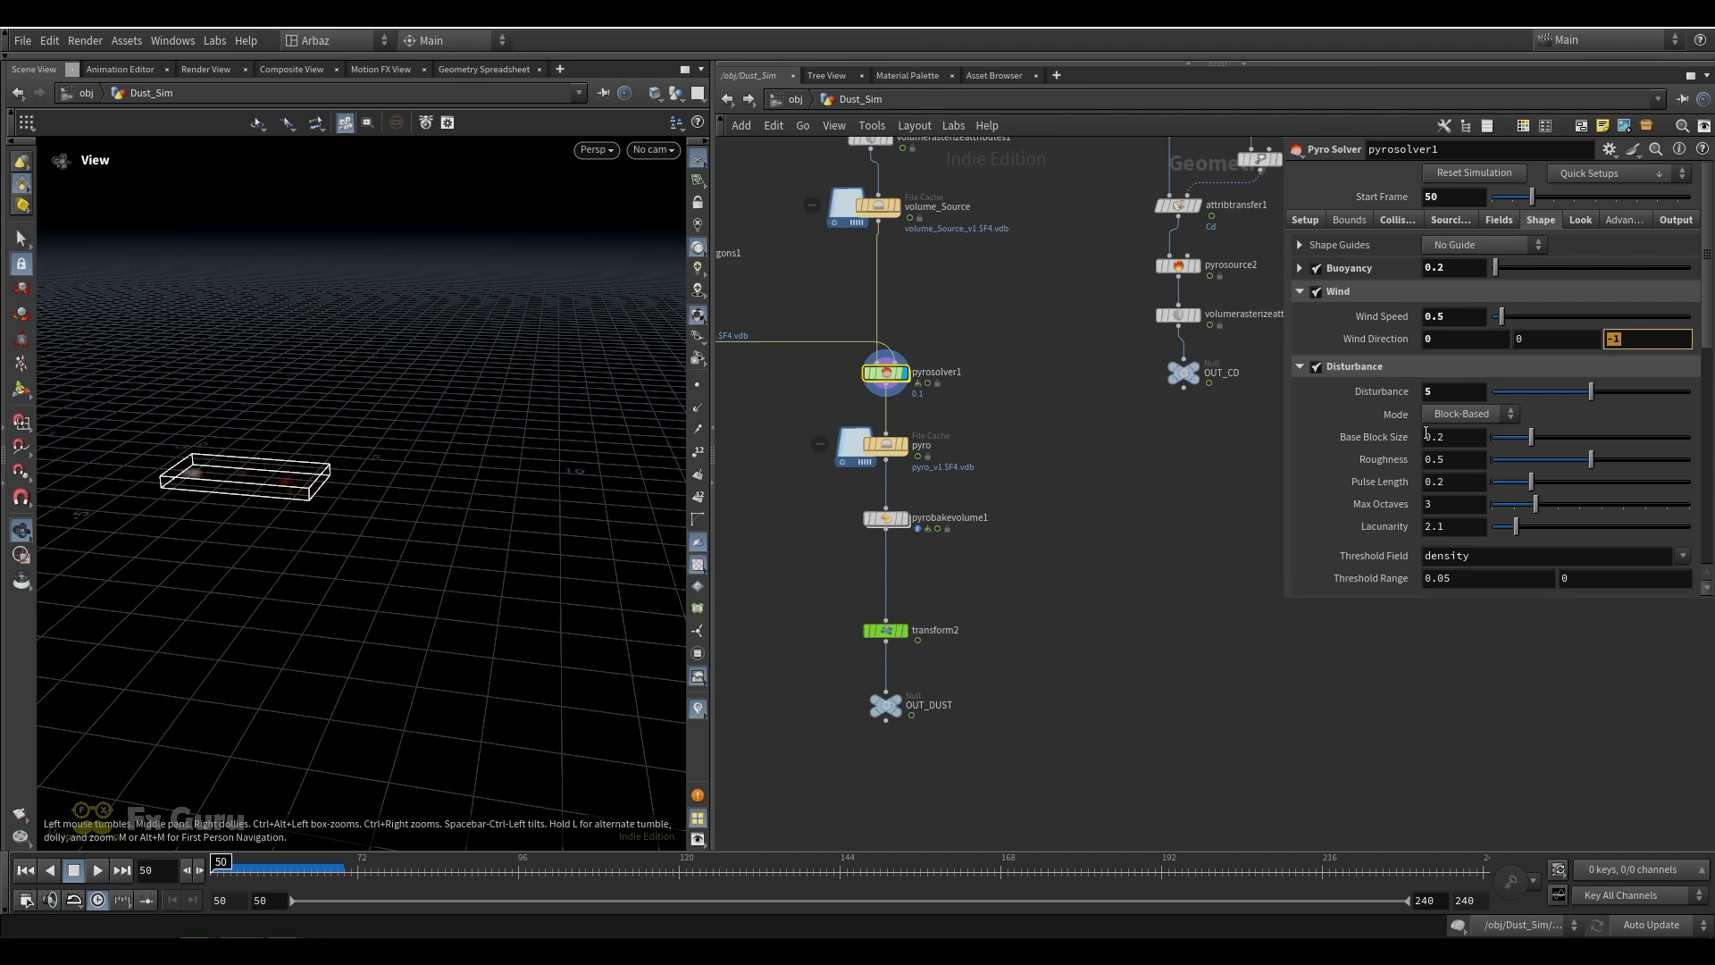
# Examine pyrosolver1's disturbance and turbulence settings
pyautogui.press('Tab')
pyautogui.scroll(-3, 1347, 470)
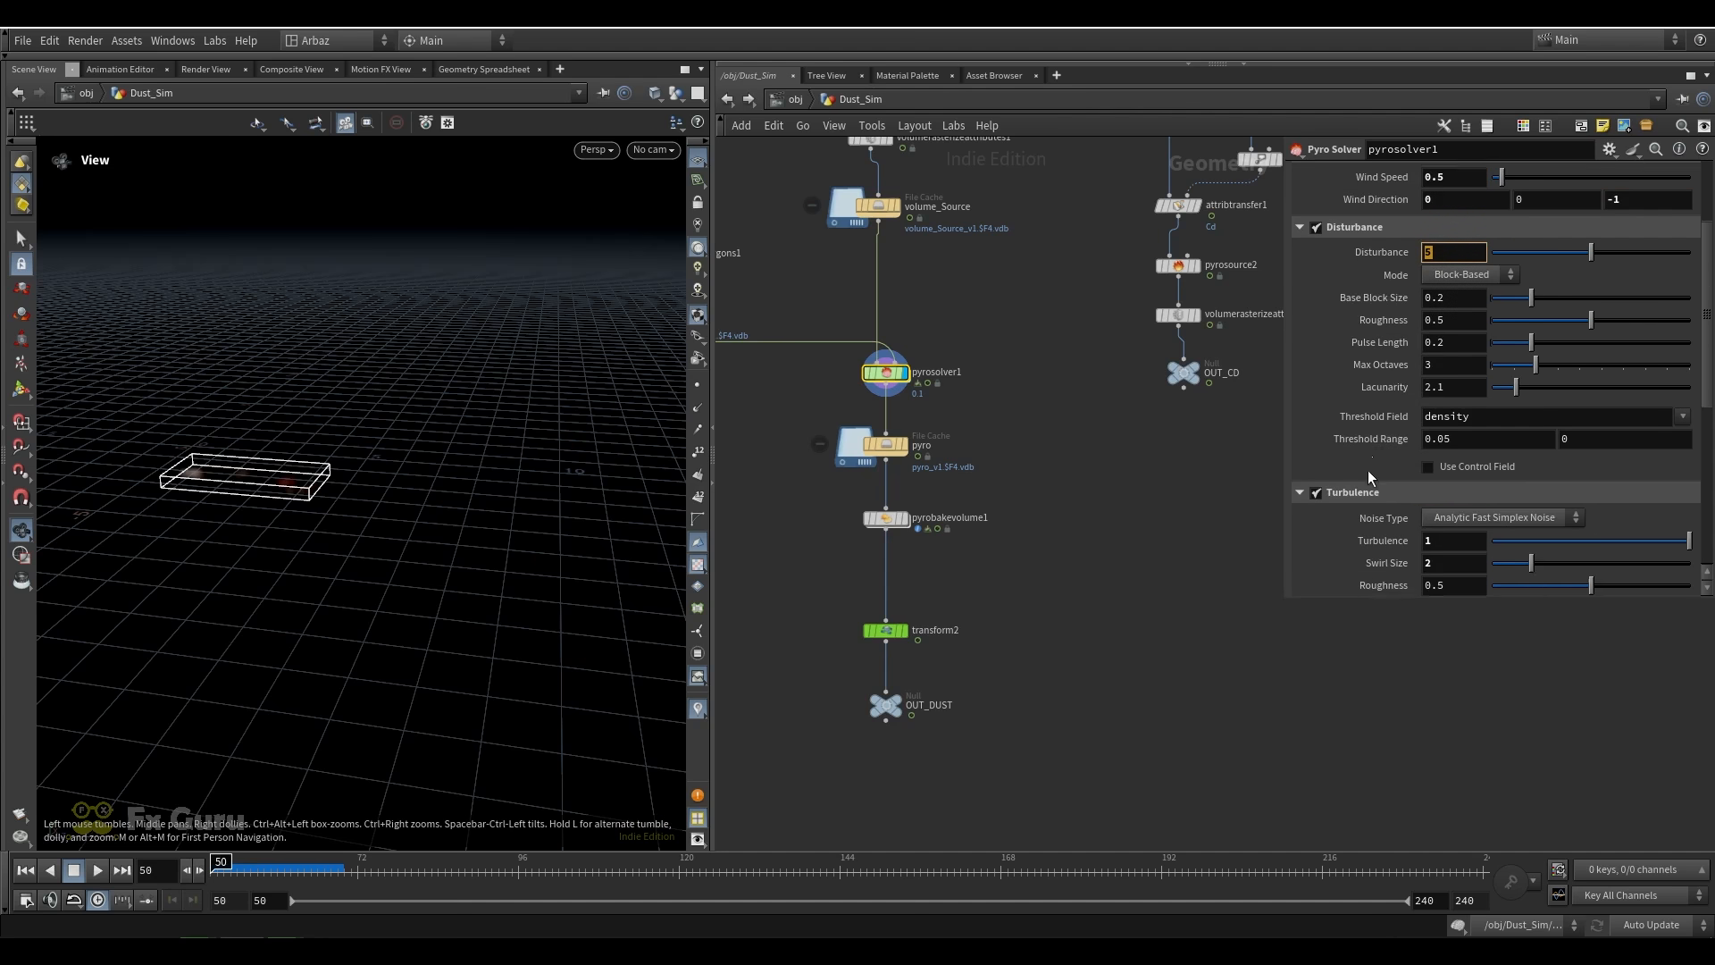
pyautogui.scroll(-2, 1368, 469)
pyautogui.scroll(-3, 1399, 503)
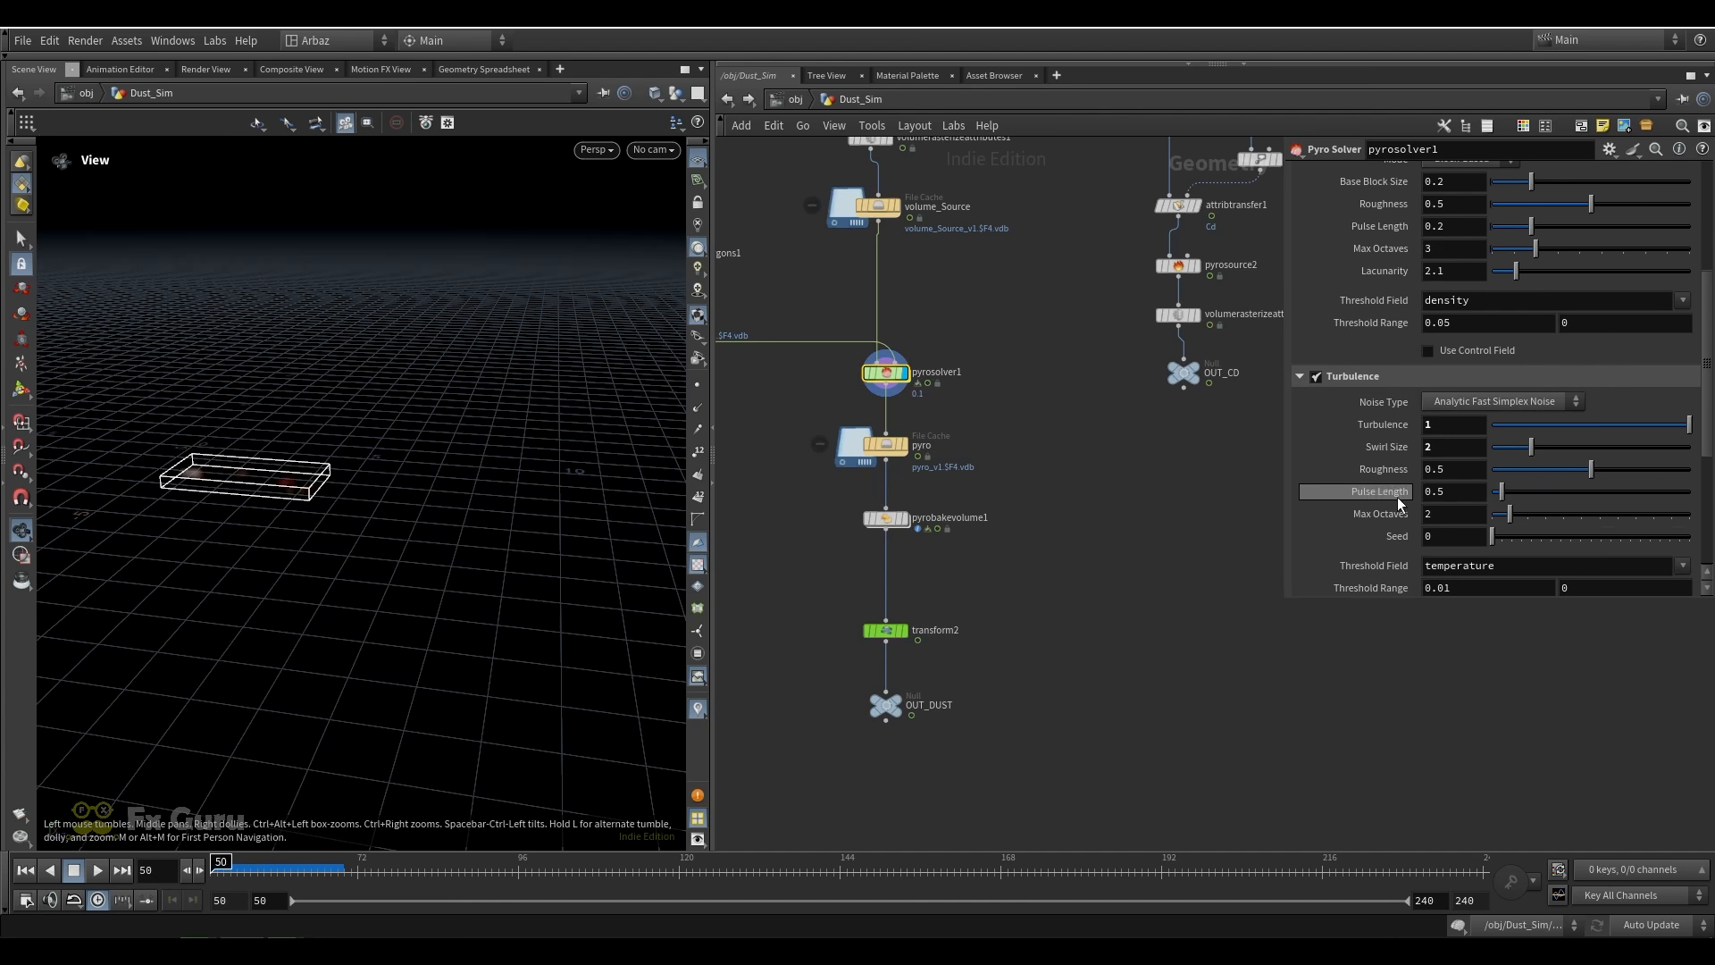
# Open the FORCES network inside pyrosolver1 and review gasdisturb1's strength and control field settings
pyautogui.doubleClick(886, 373)
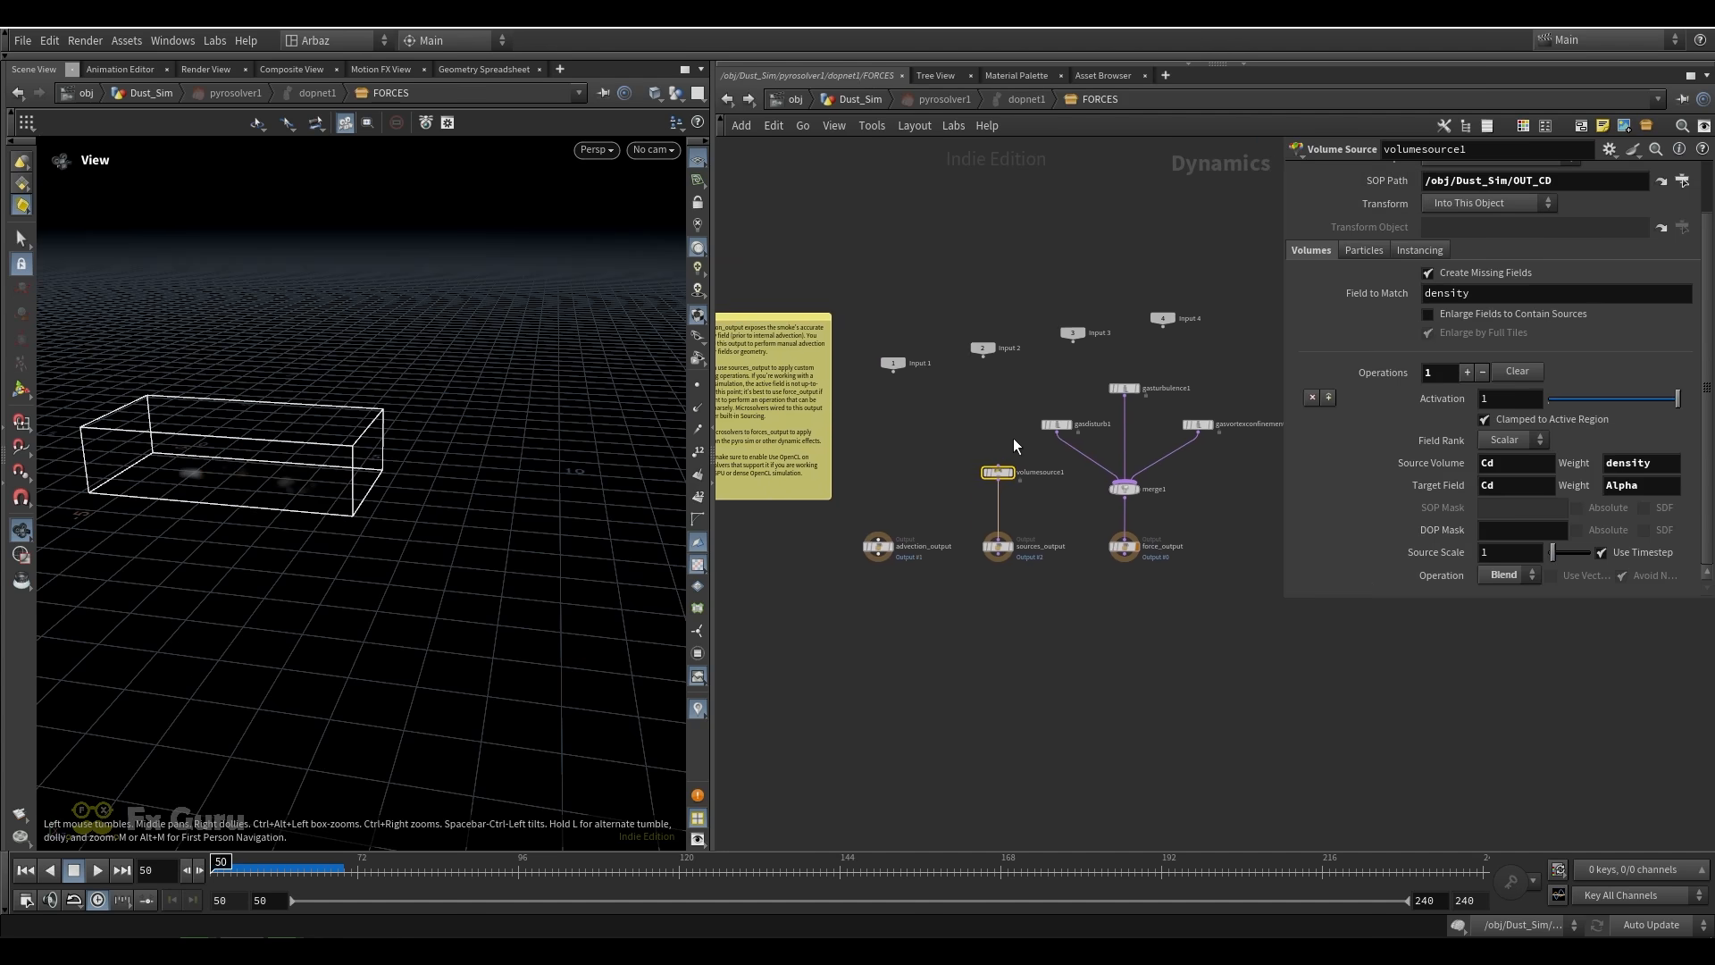
pyautogui.scroll(4, 993, 432)
pyautogui.click(990, 432)
pyautogui.click(1440, 239)
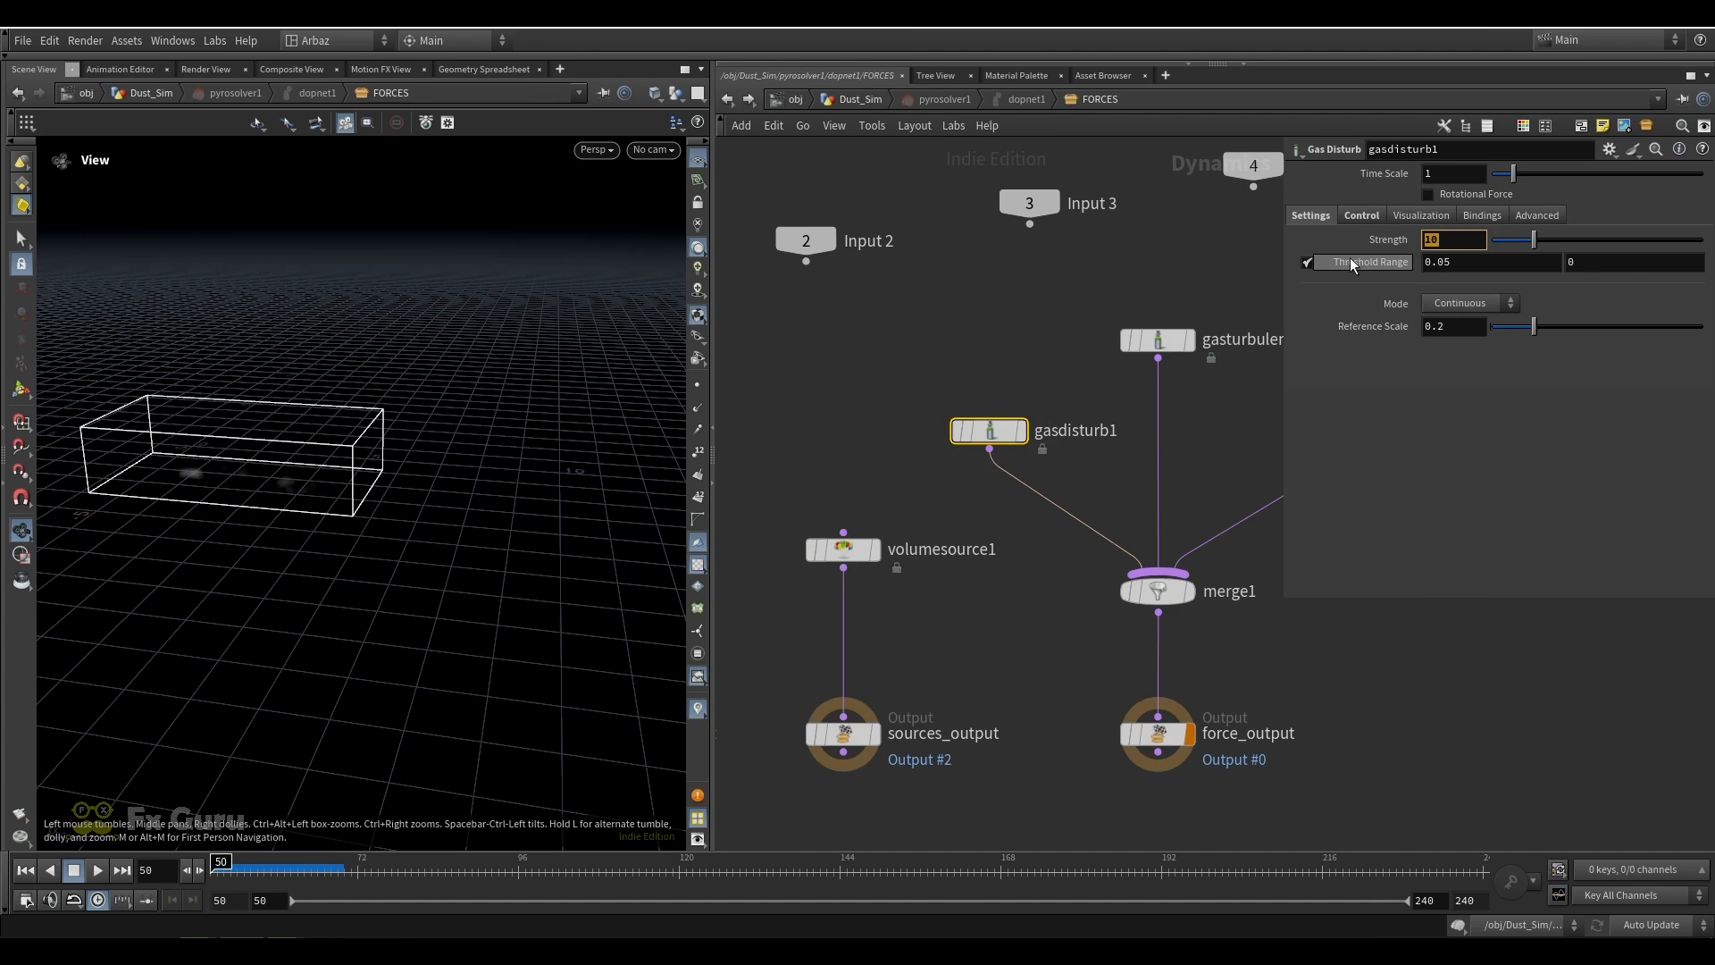
pyautogui.click(1373, 220)
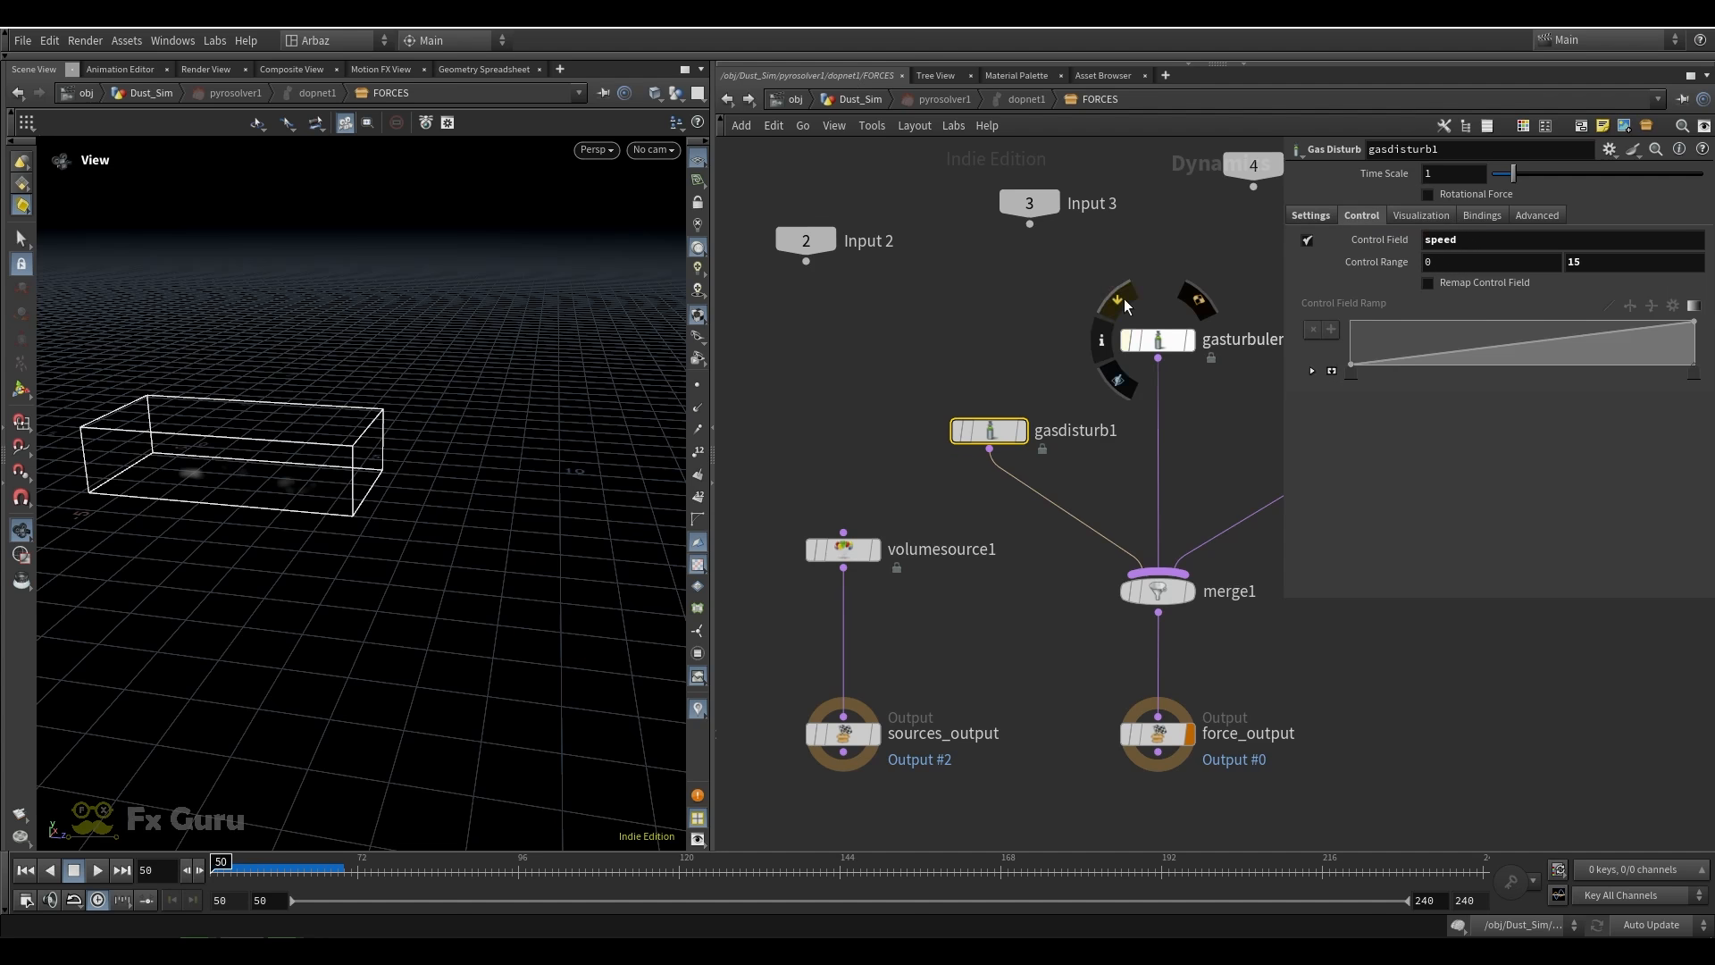
# Review the settings of gasturbulence1 and gasvortexconfinement1 in the FORCES network
pyautogui.moveTo(1224, 406); pyautogui.dragTo(1162, 423, button='middle')
pyautogui.moveTo(1167, 428); pyautogui.dragTo(981, 299)
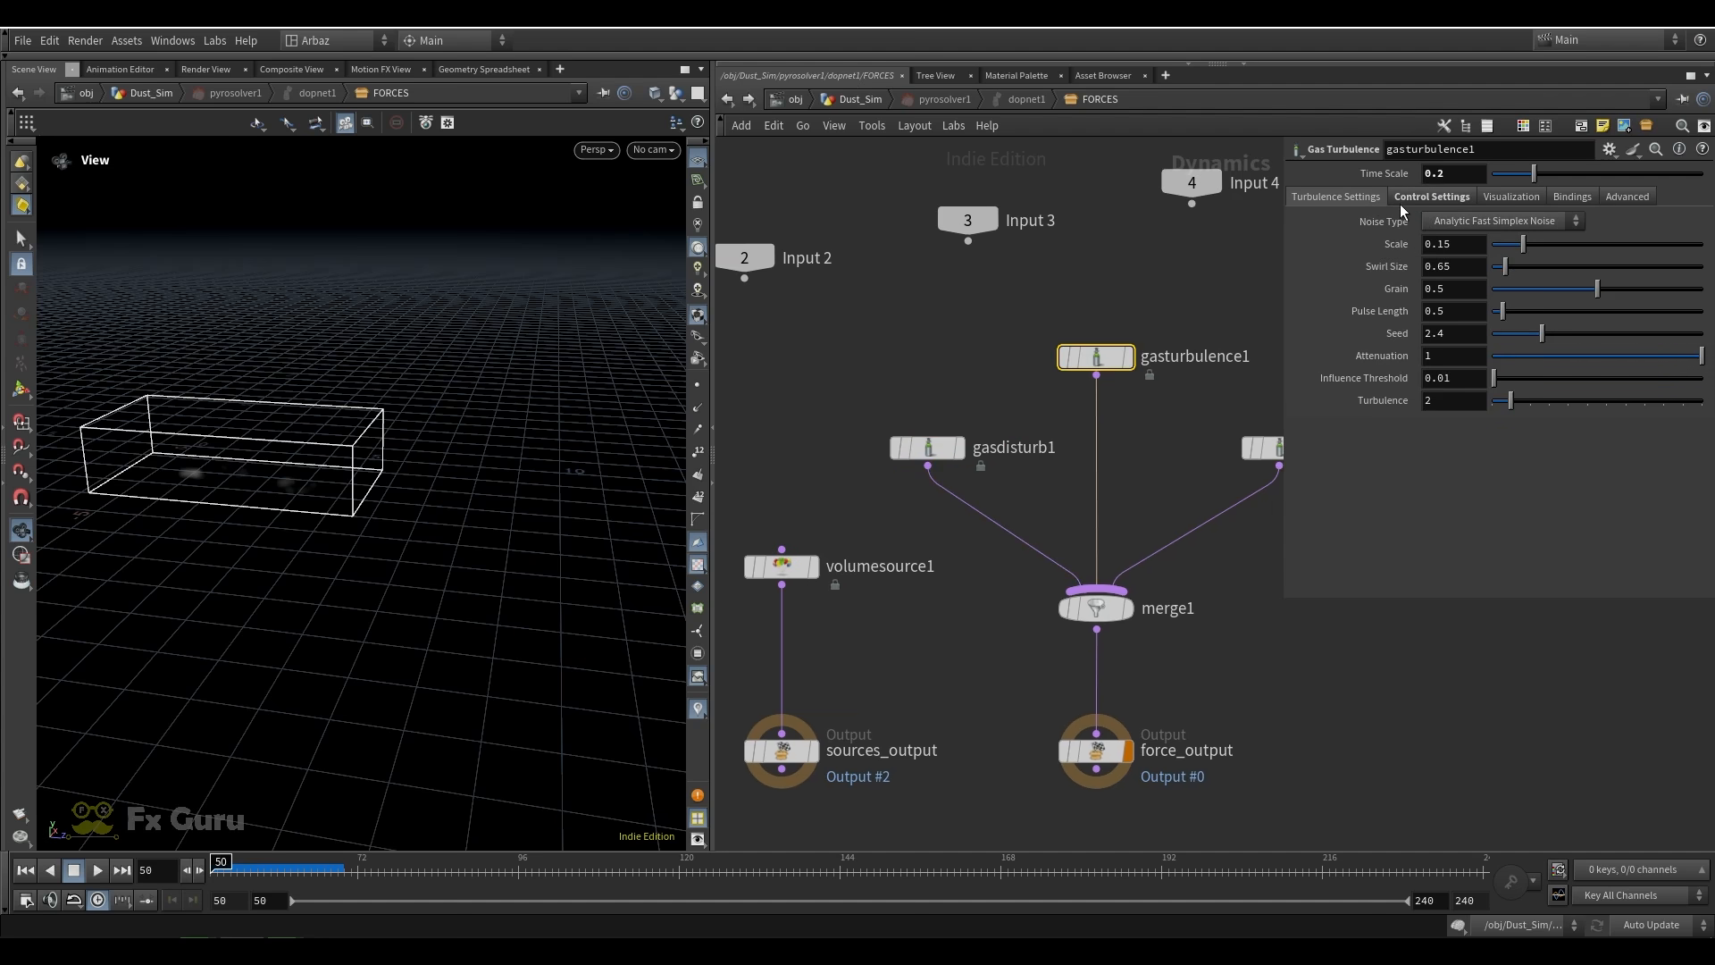
pyautogui.moveTo(1142, 325); pyautogui.dragTo(995, 317, button='middle')
pyautogui.click(1133, 440)
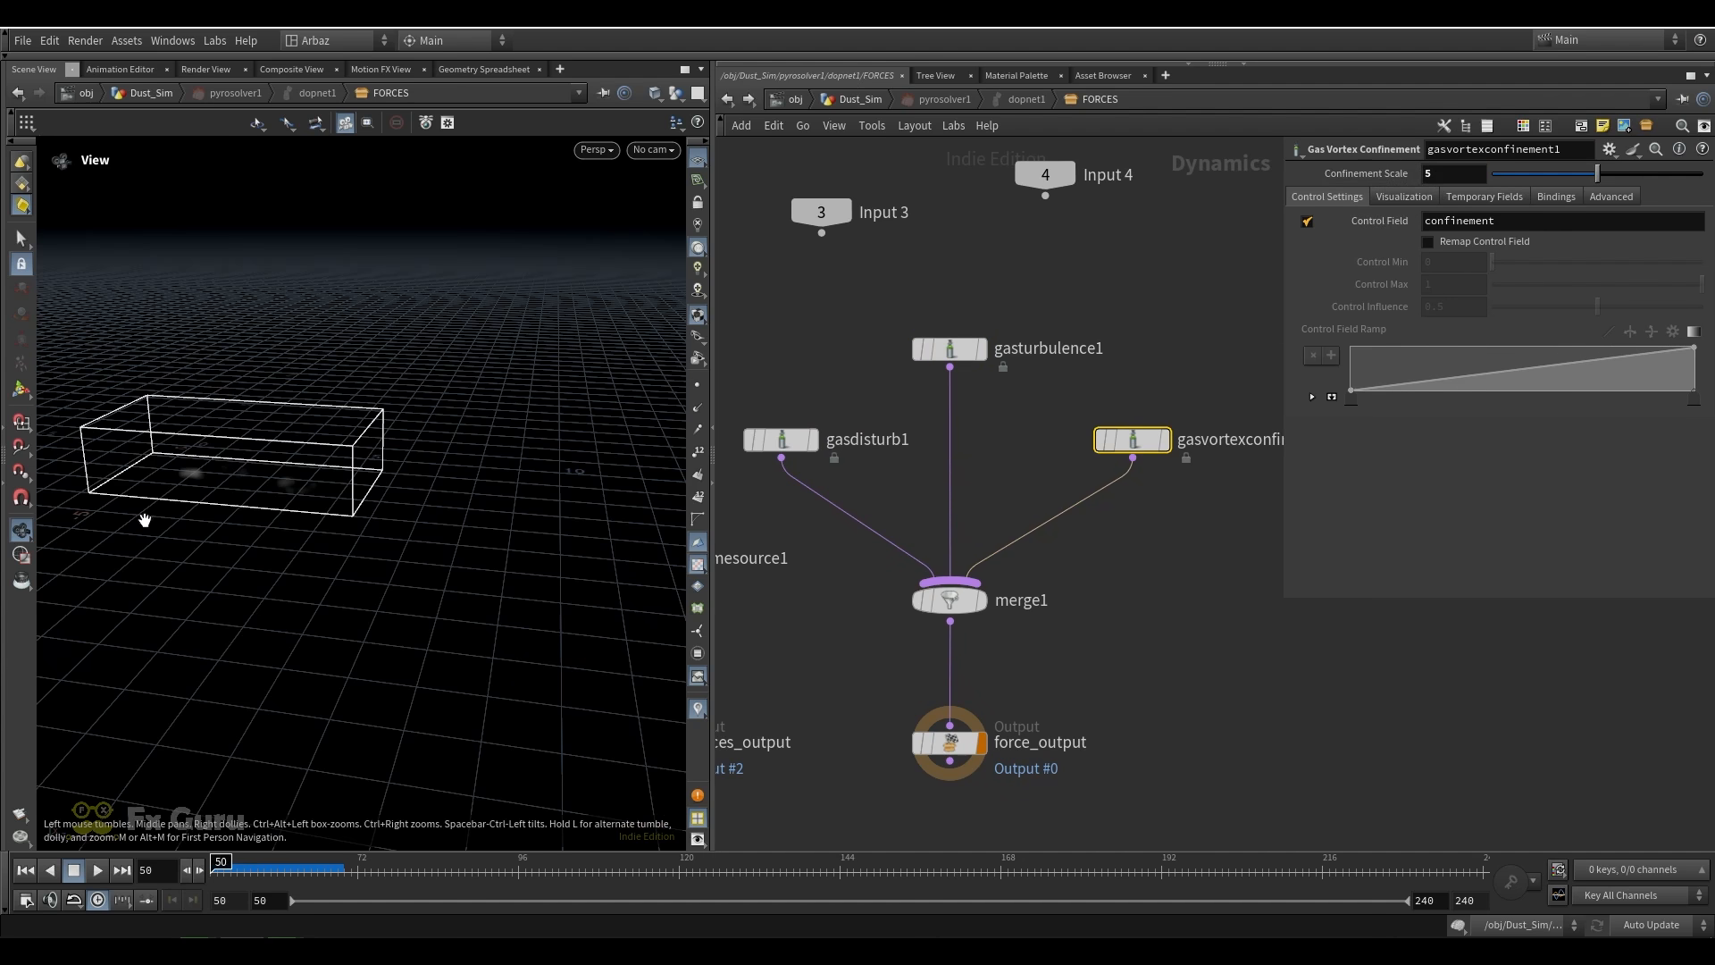
pyautogui.scroll(-4, 1157, 285)
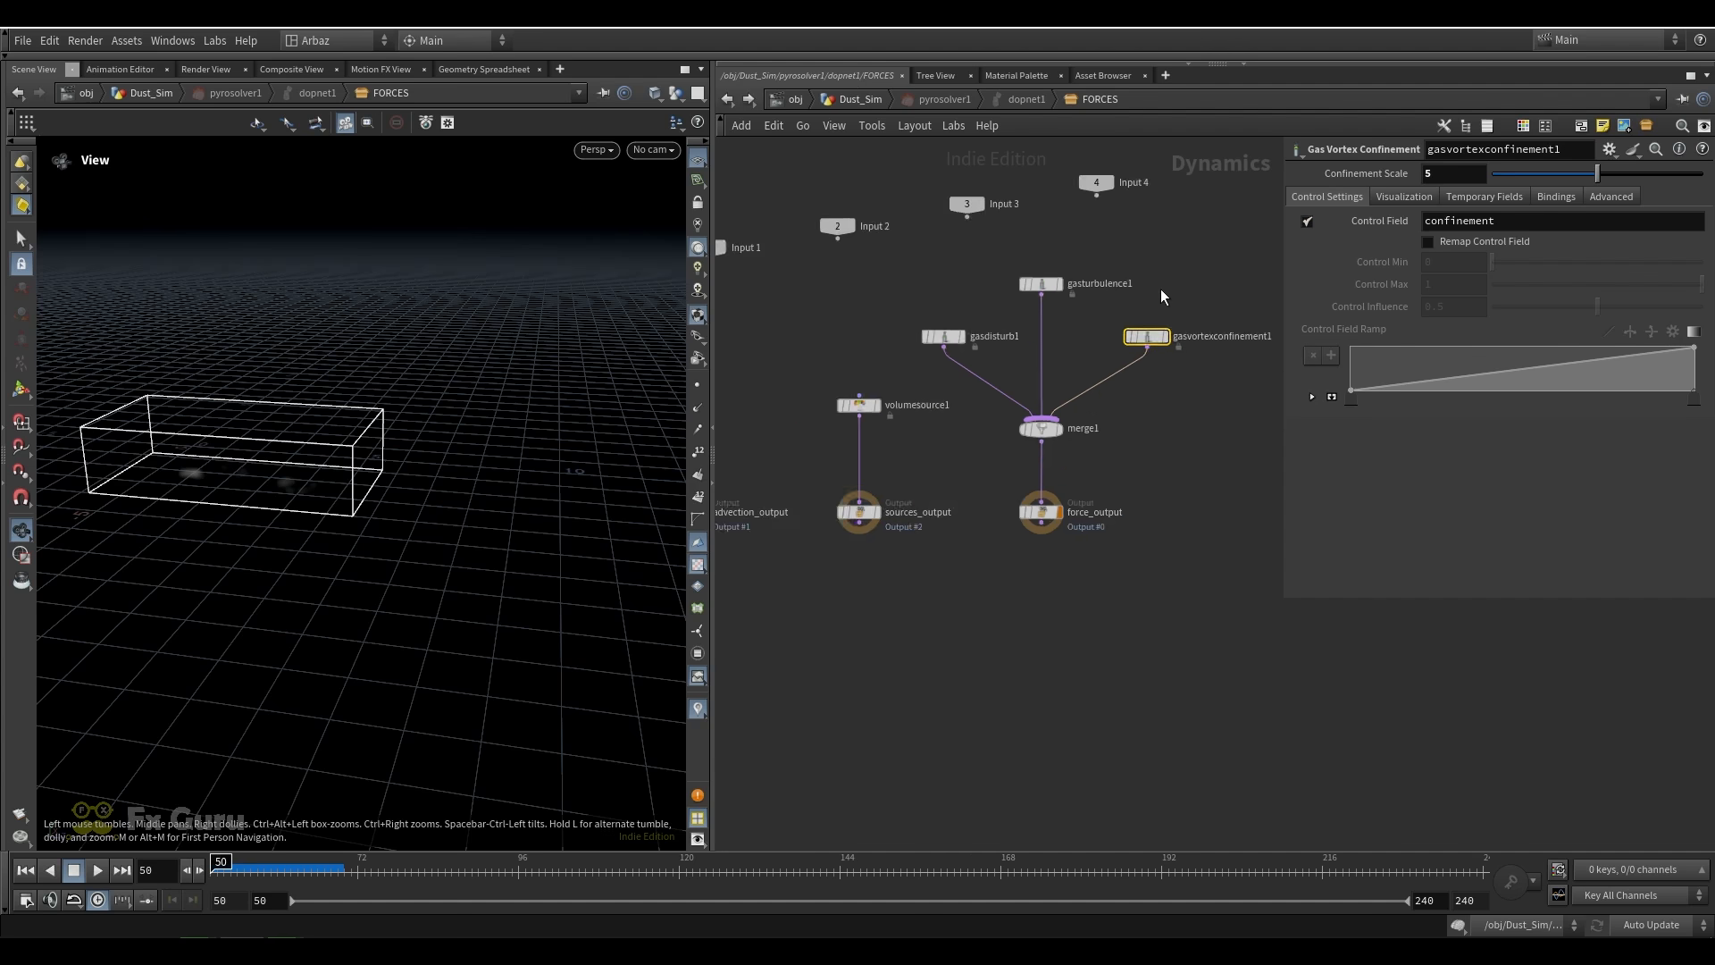
pyautogui.scroll(3, 937, 329)
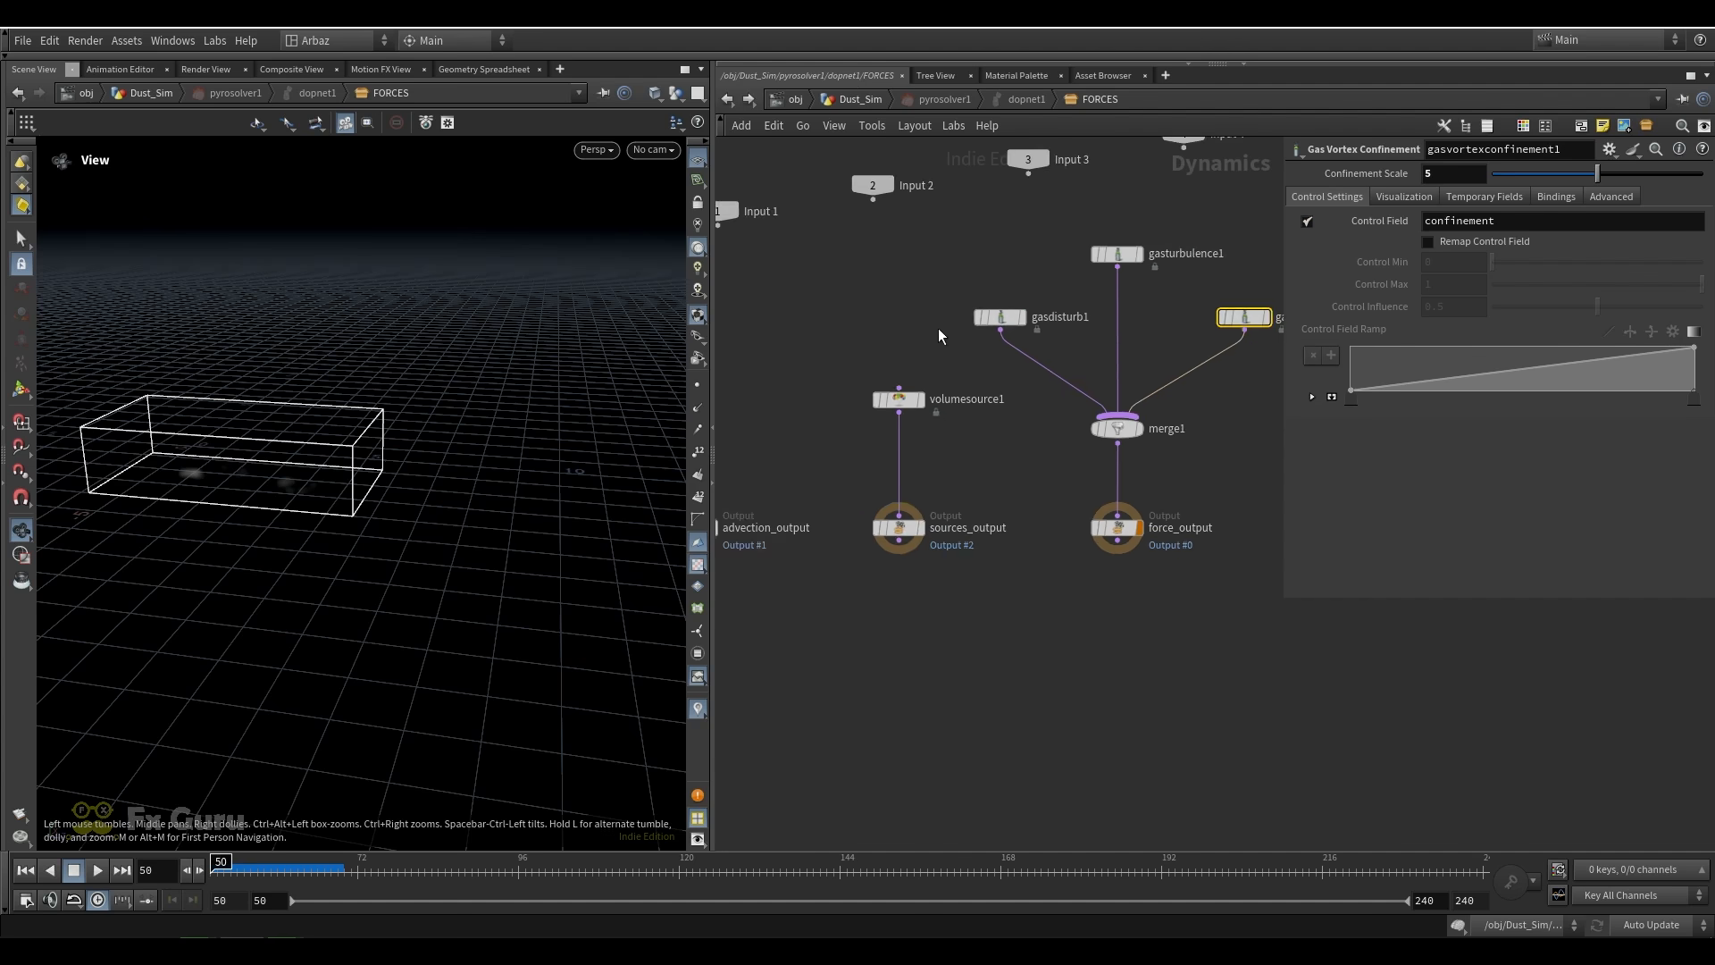
# Return to the Dust_Sim network and review pyrosolver1's look settings and exported output fields
pyautogui.click(882, 100)
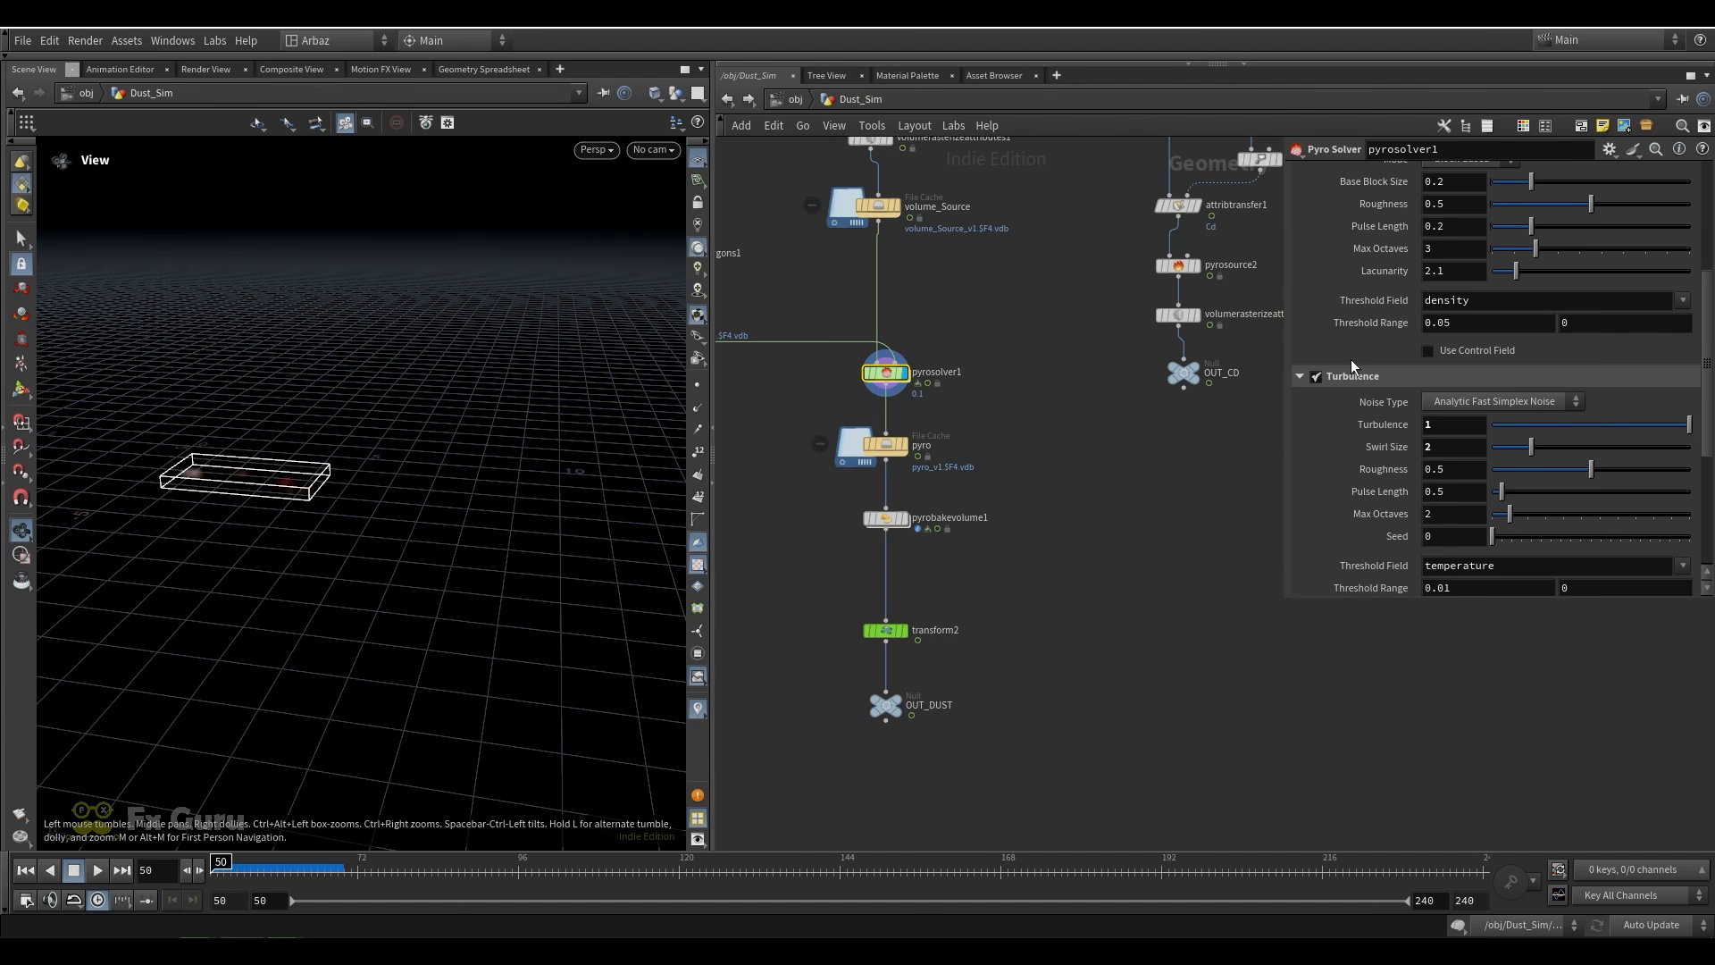
pyautogui.scroll(3, 1356, 393)
pyautogui.scroll(5, 1355, 381)
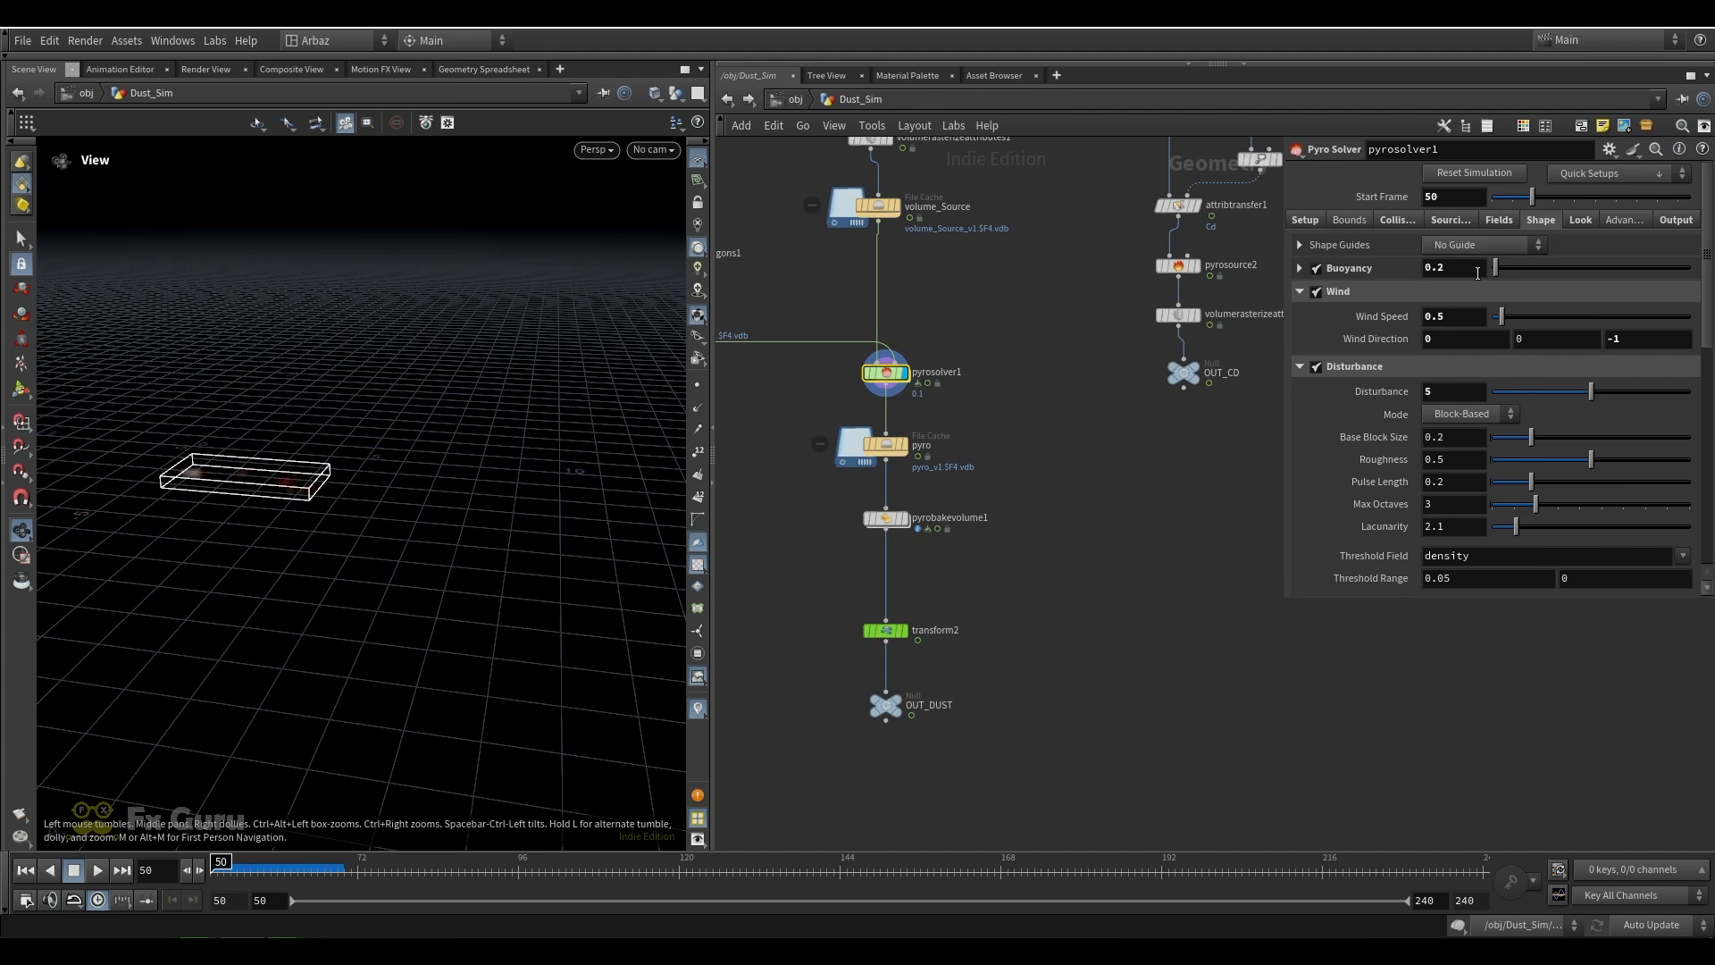
pyautogui.click(1580, 219)
pyautogui.click(1655, 221)
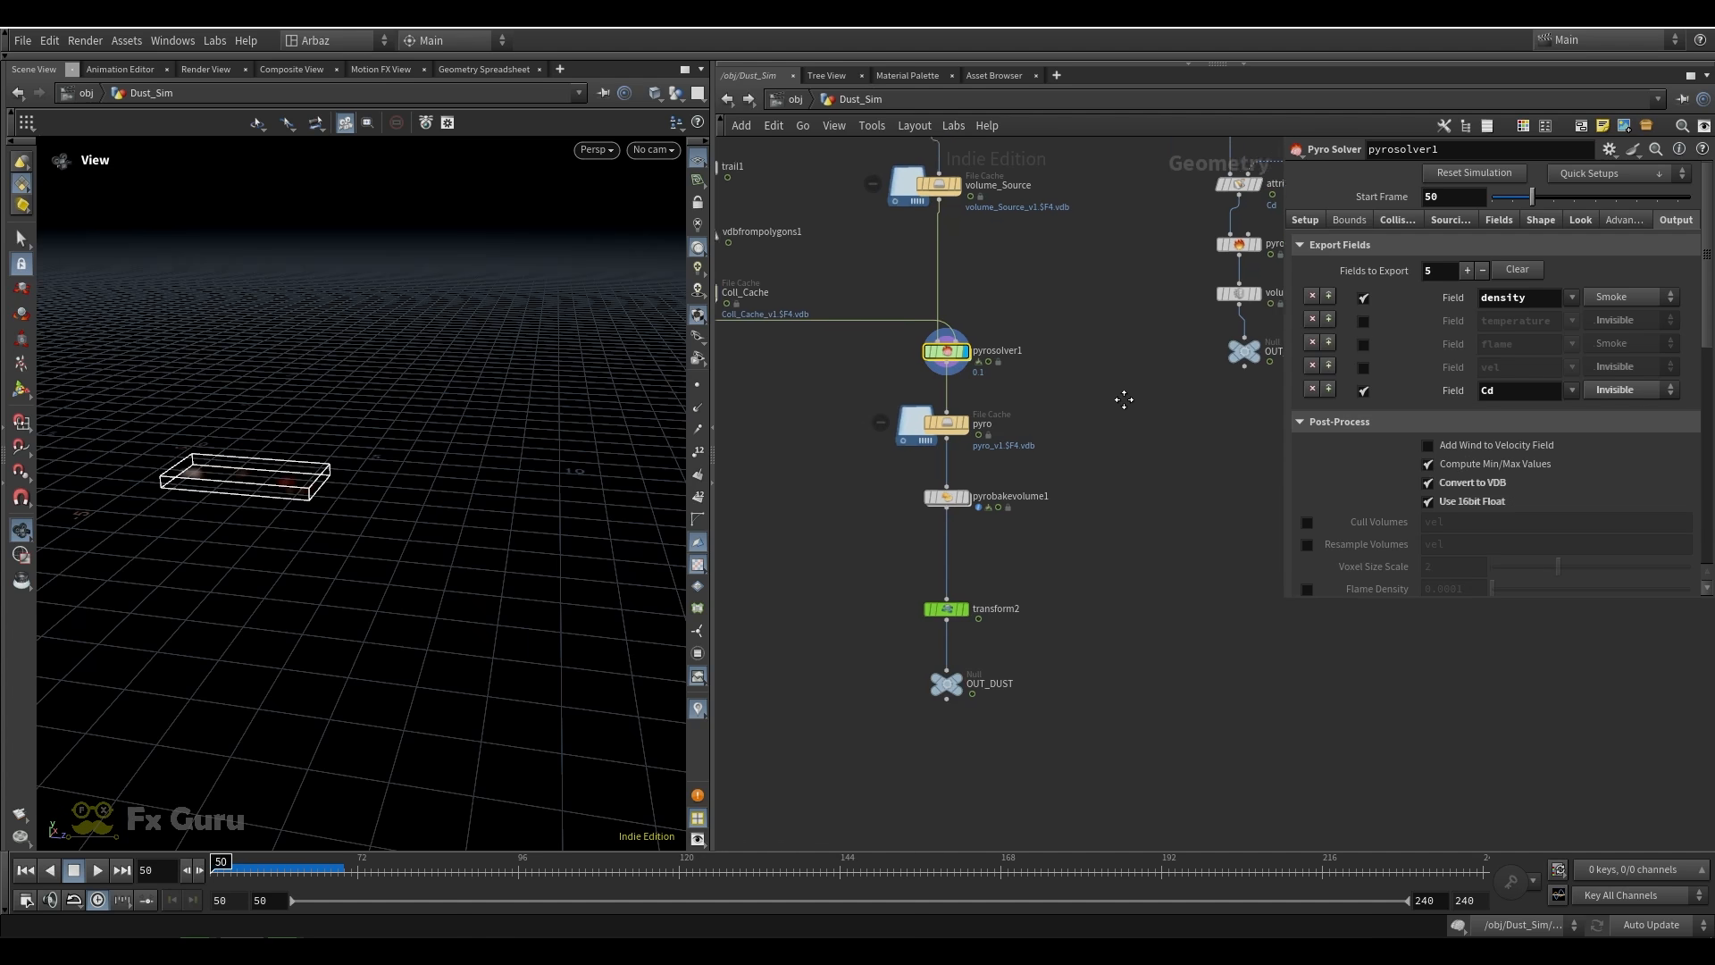
# Display the pyro file cache and scrub to frame 104 to inspect the cached dust
pyautogui.click(954, 407)
pyautogui.moveTo(234, 865); pyautogui.dragTo(577, 862)
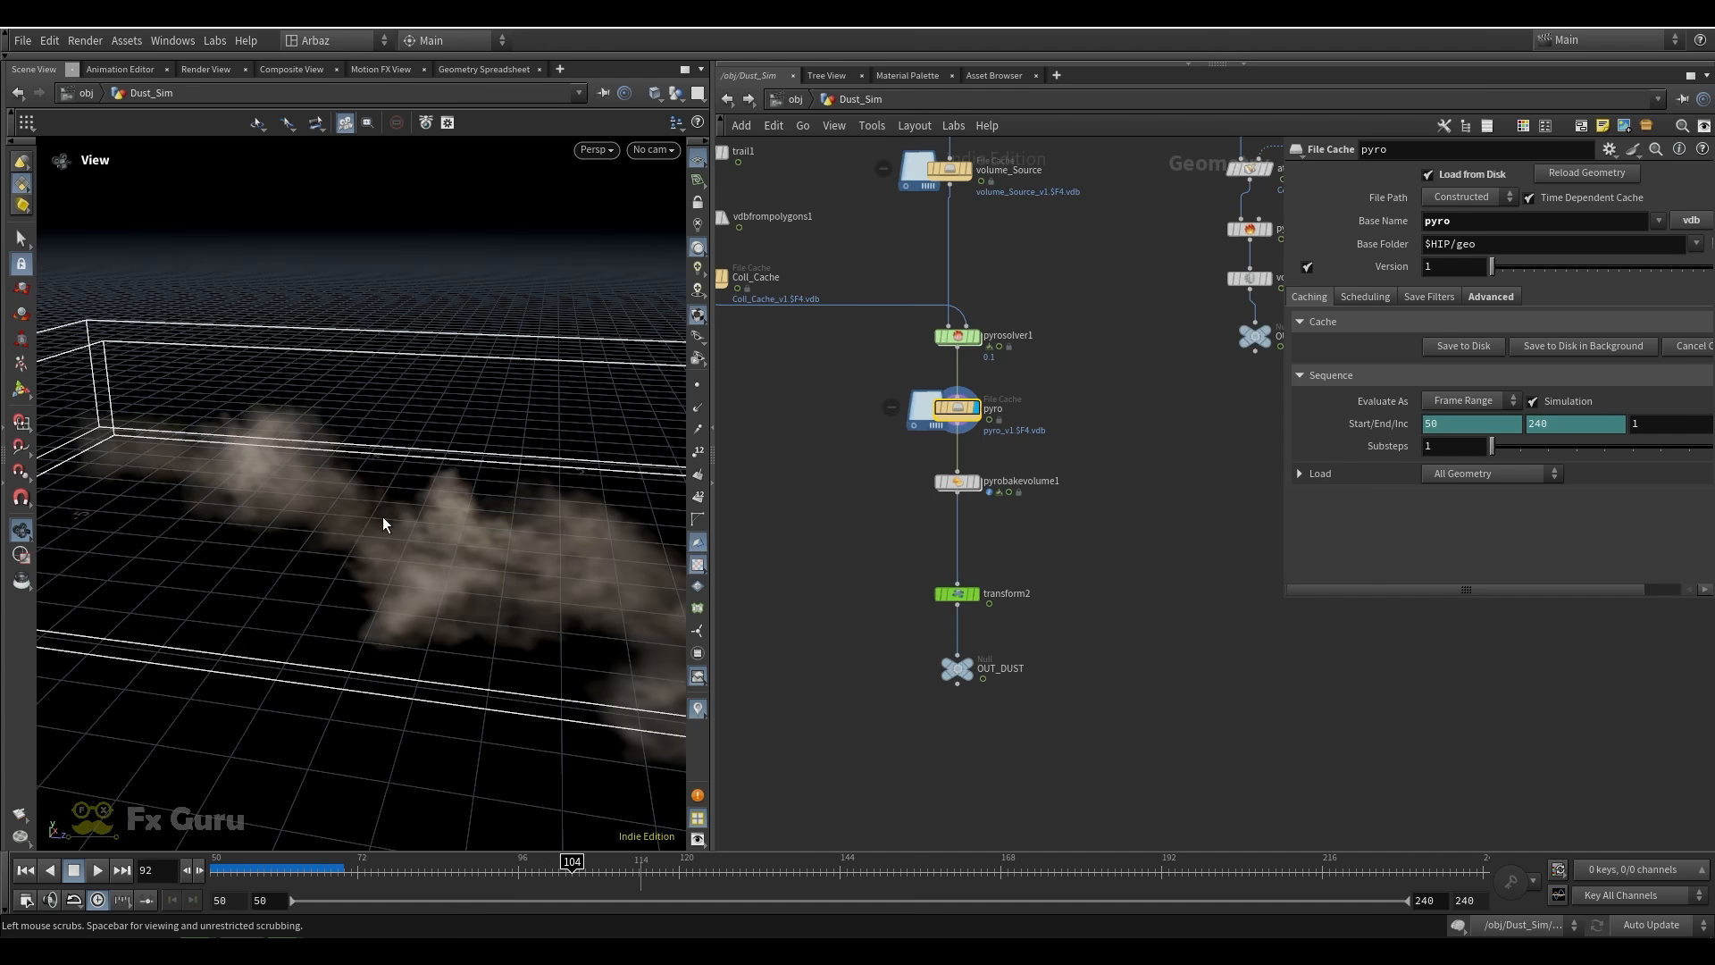
pyautogui.moveTo(383, 455); pyautogui.dragTo(420, 541)
# Display pyrobakevolume1 and inspect its smoke settings and the shaded dust
pyautogui.click(971, 490)
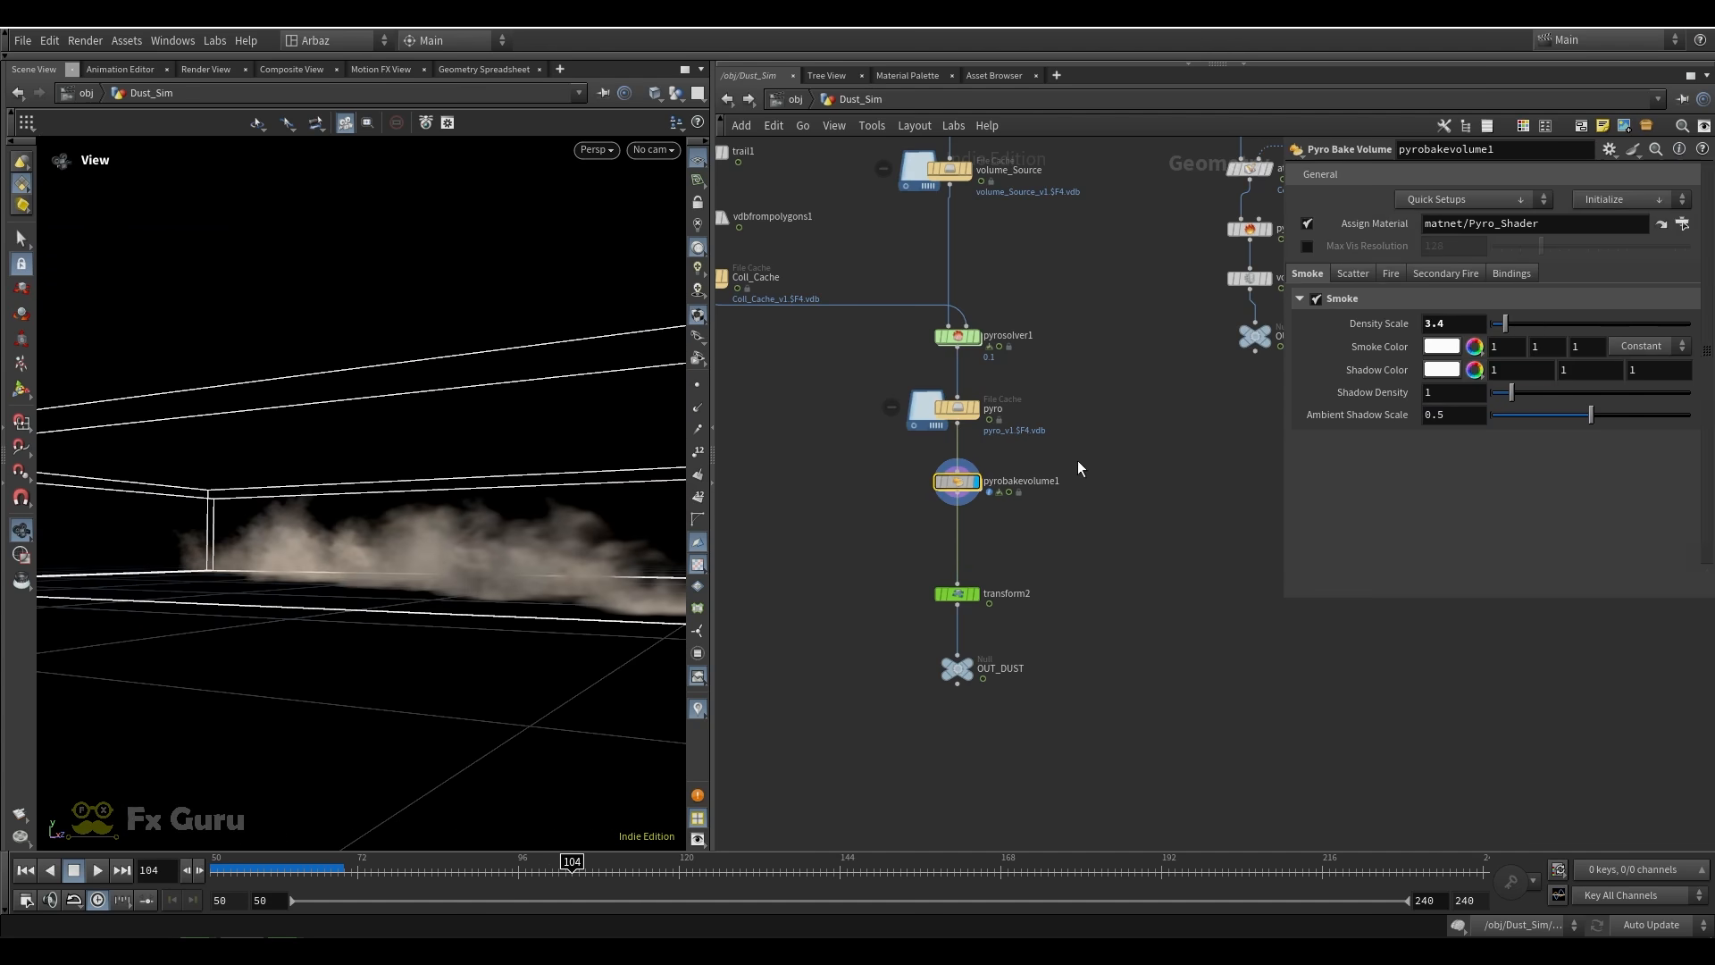
pyautogui.moveTo(674, 544); pyautogui.dragTo(432, 536)
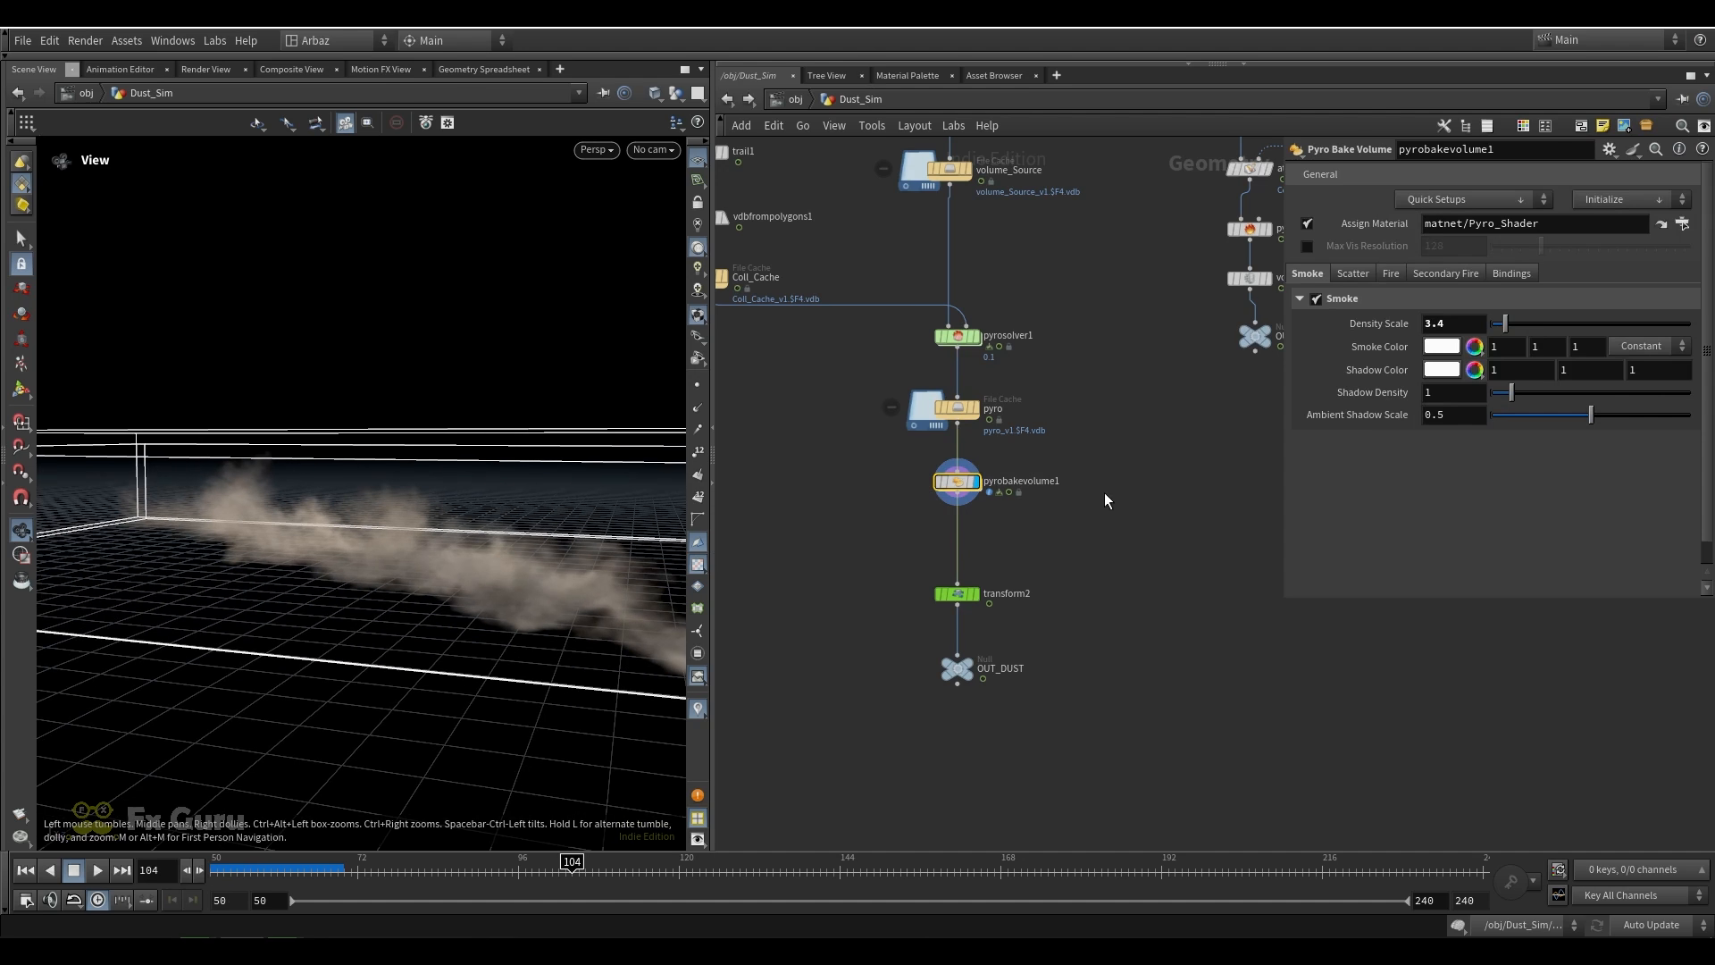
pyautogui.scroll(3, 976, 597)
# Review transform2's uniform scale and Invert Transformation settings, then display the OUT_DUST null
pyautogui.click(975, 600)
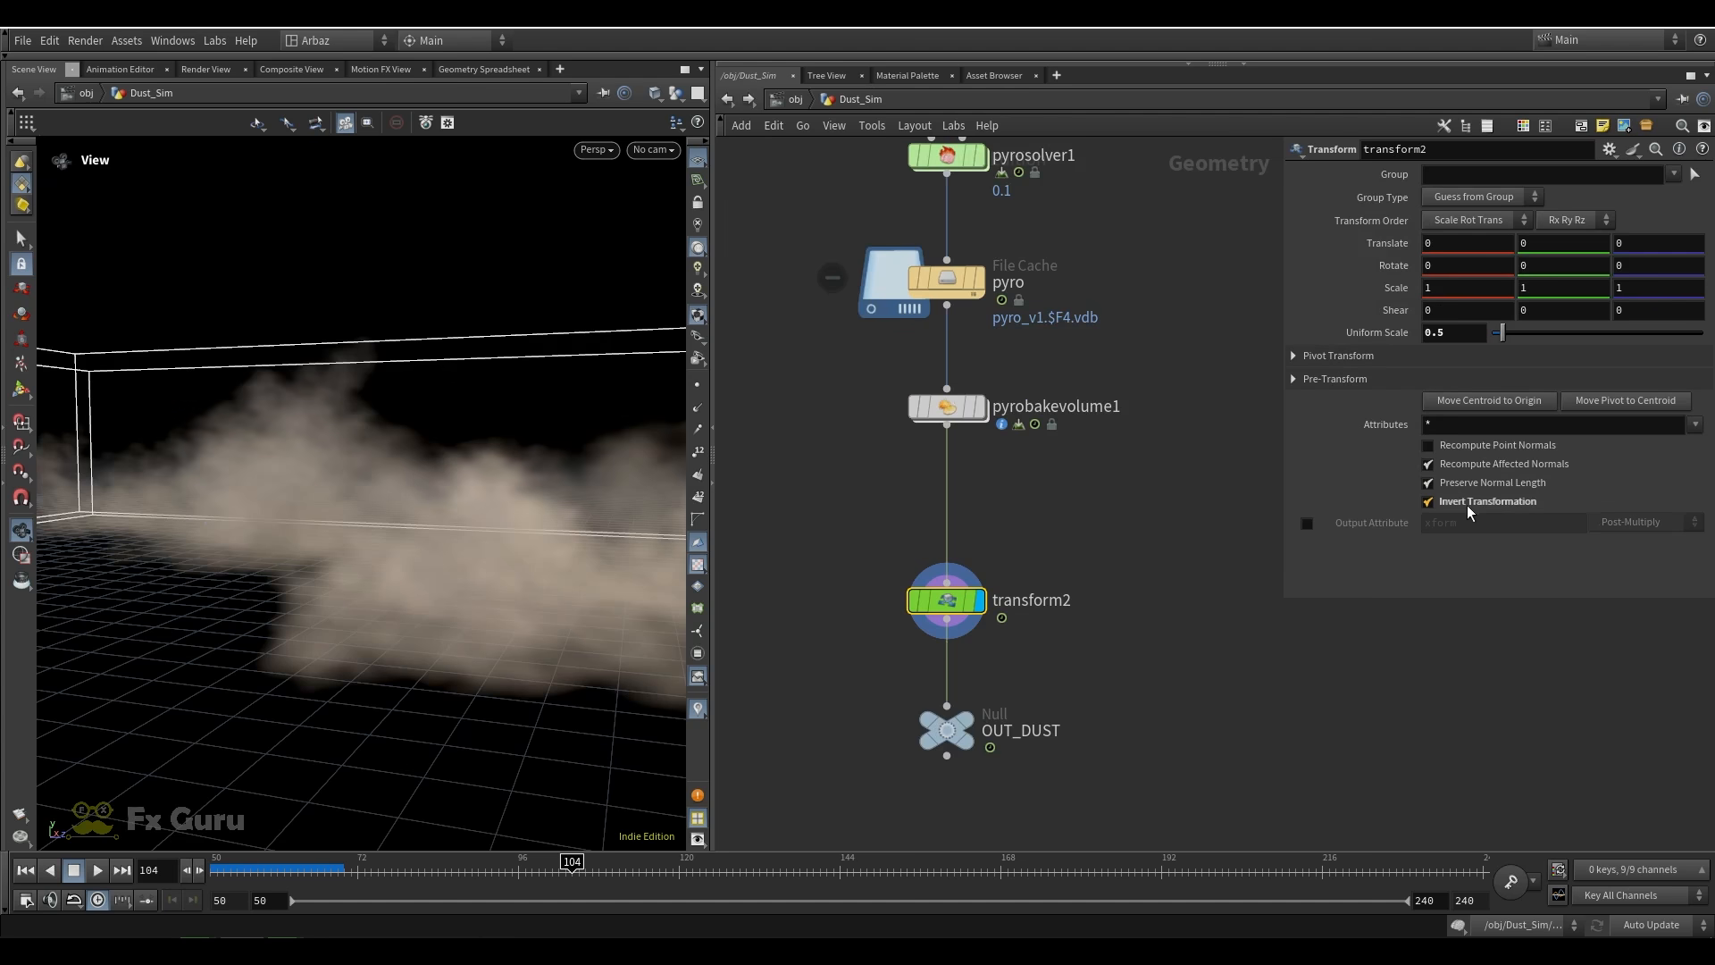
pyautogui.scroll(-3, 1110, 570)
pyautogui.scroll(3, 1028, 625)
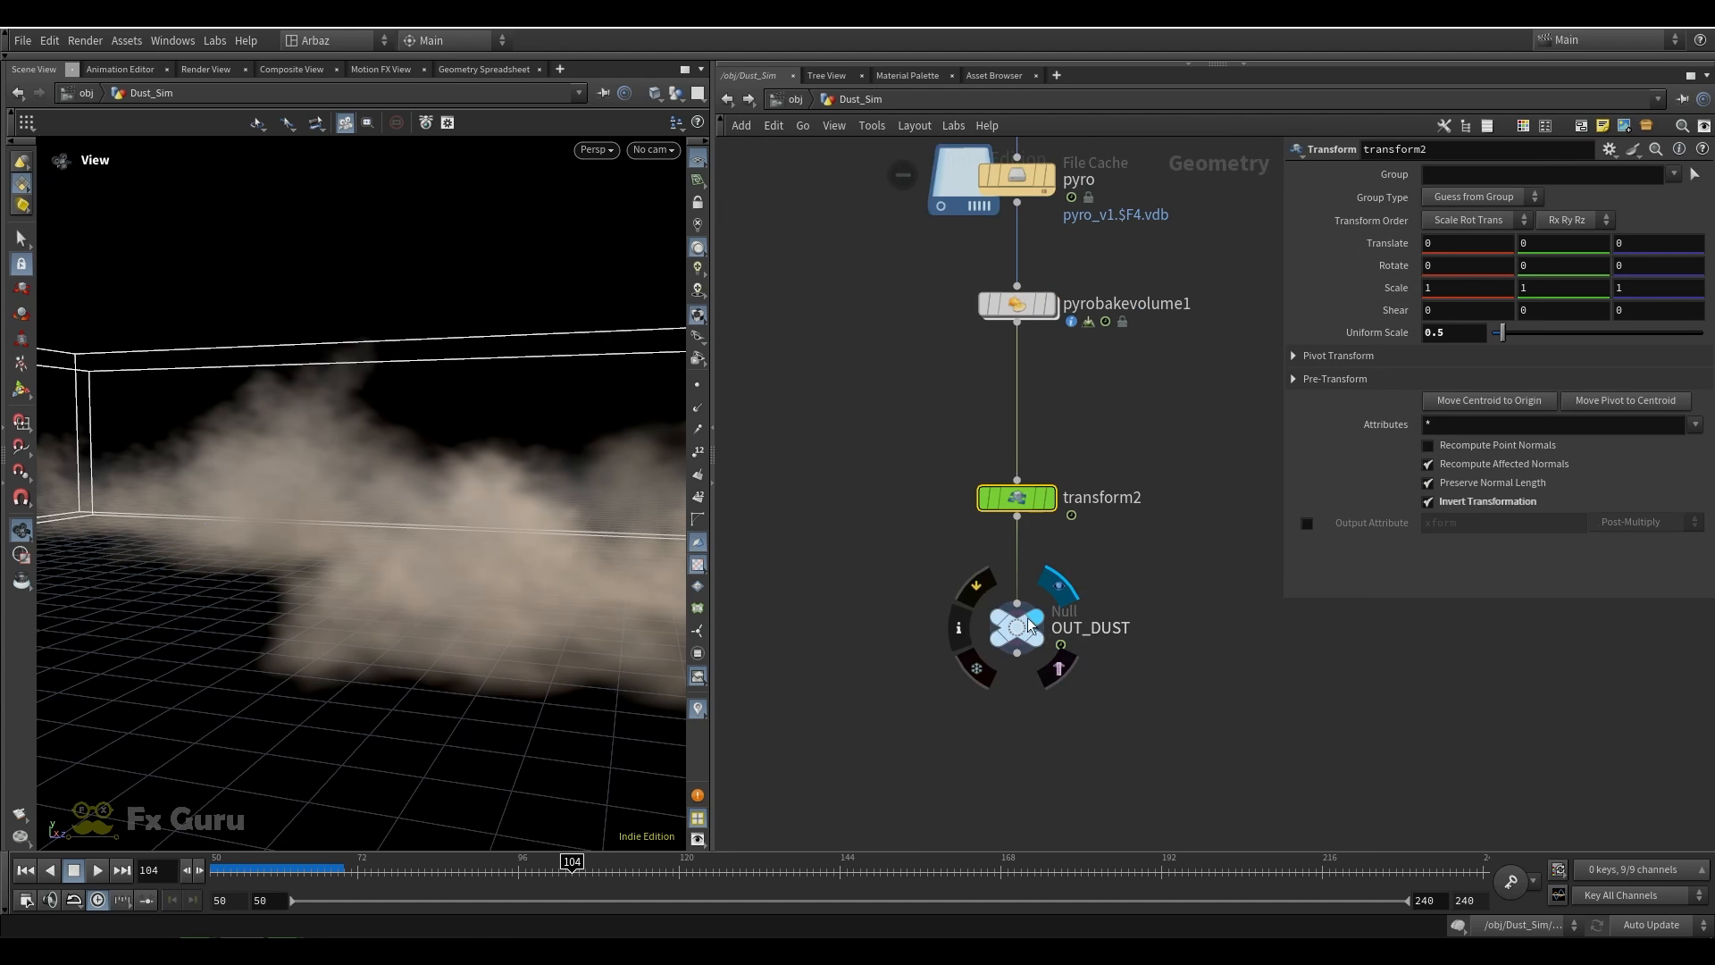
pyautogui.scroll(-3, 1091, 442)
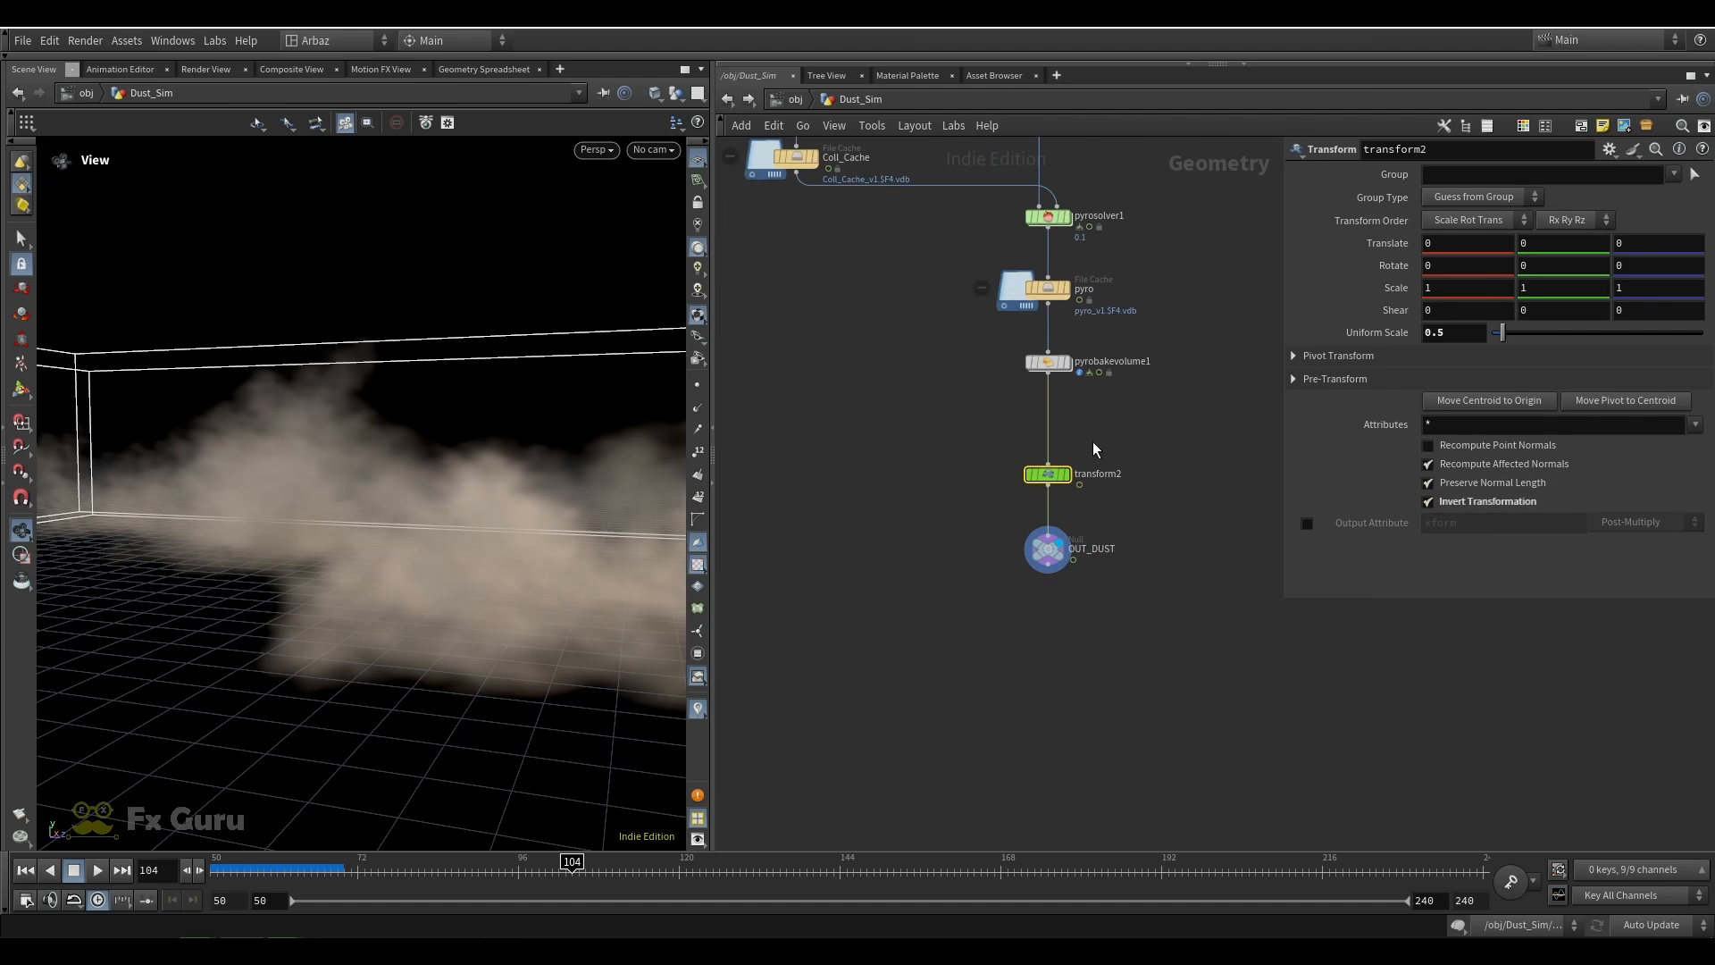
# Return to the object level and open the Particle_Sim network
pyautogui.click(793, 99)
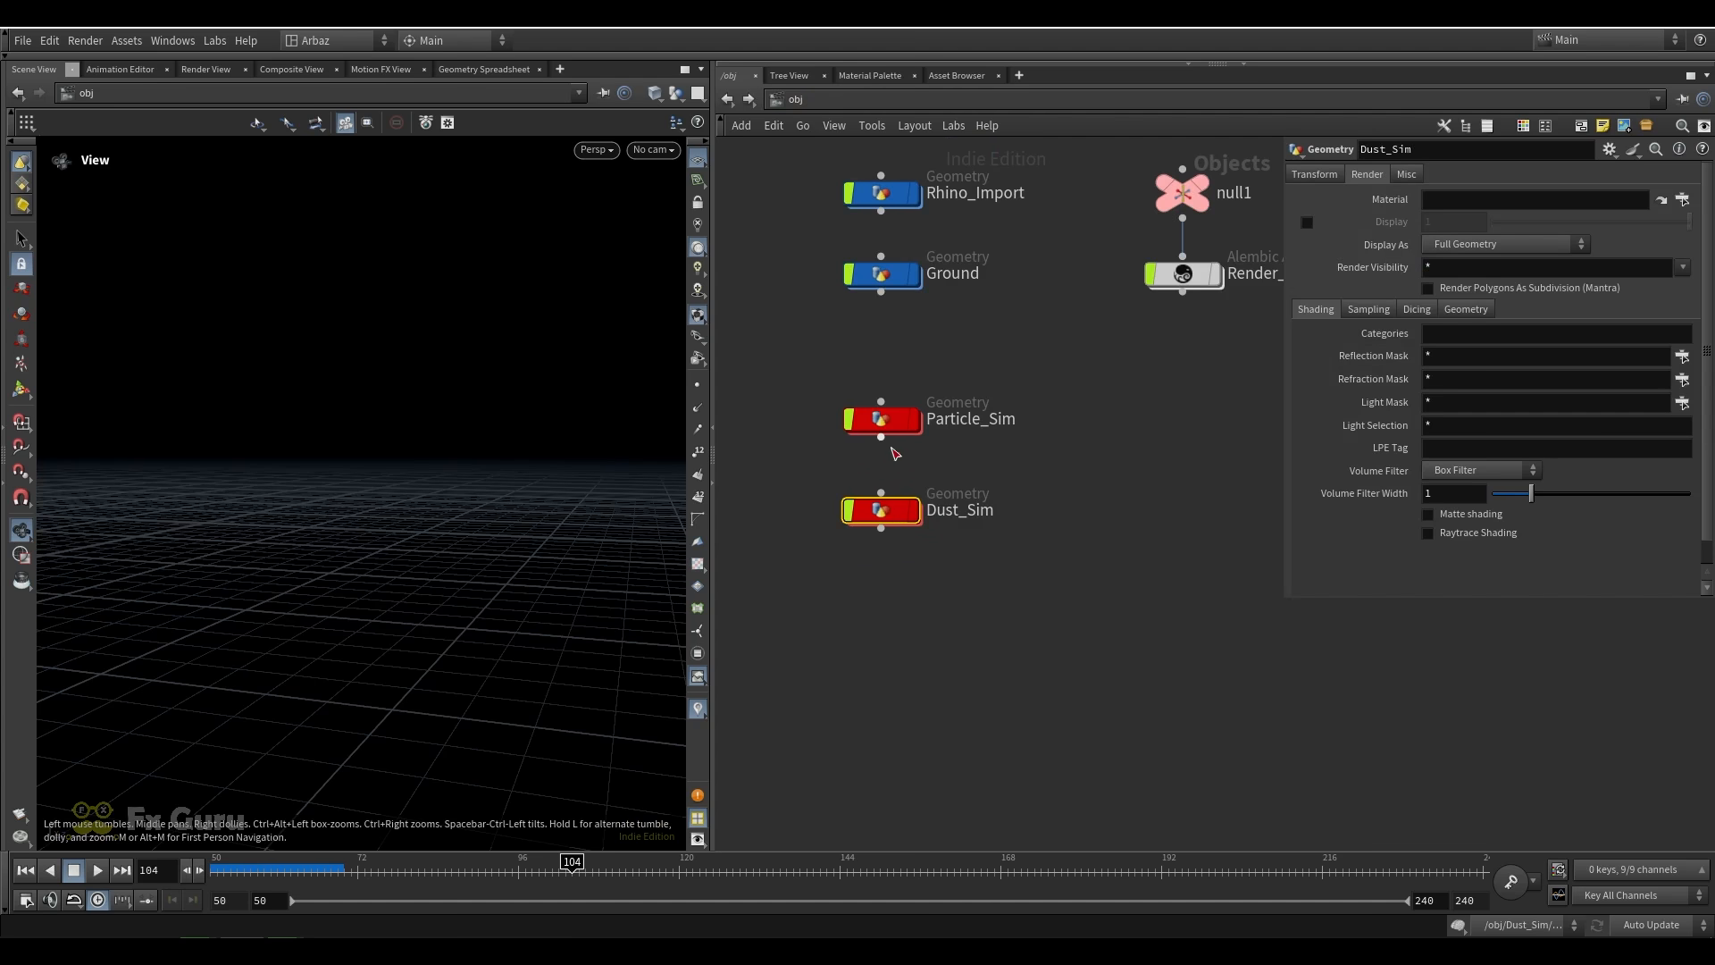
pyautogui.doubleClick(885, 420)
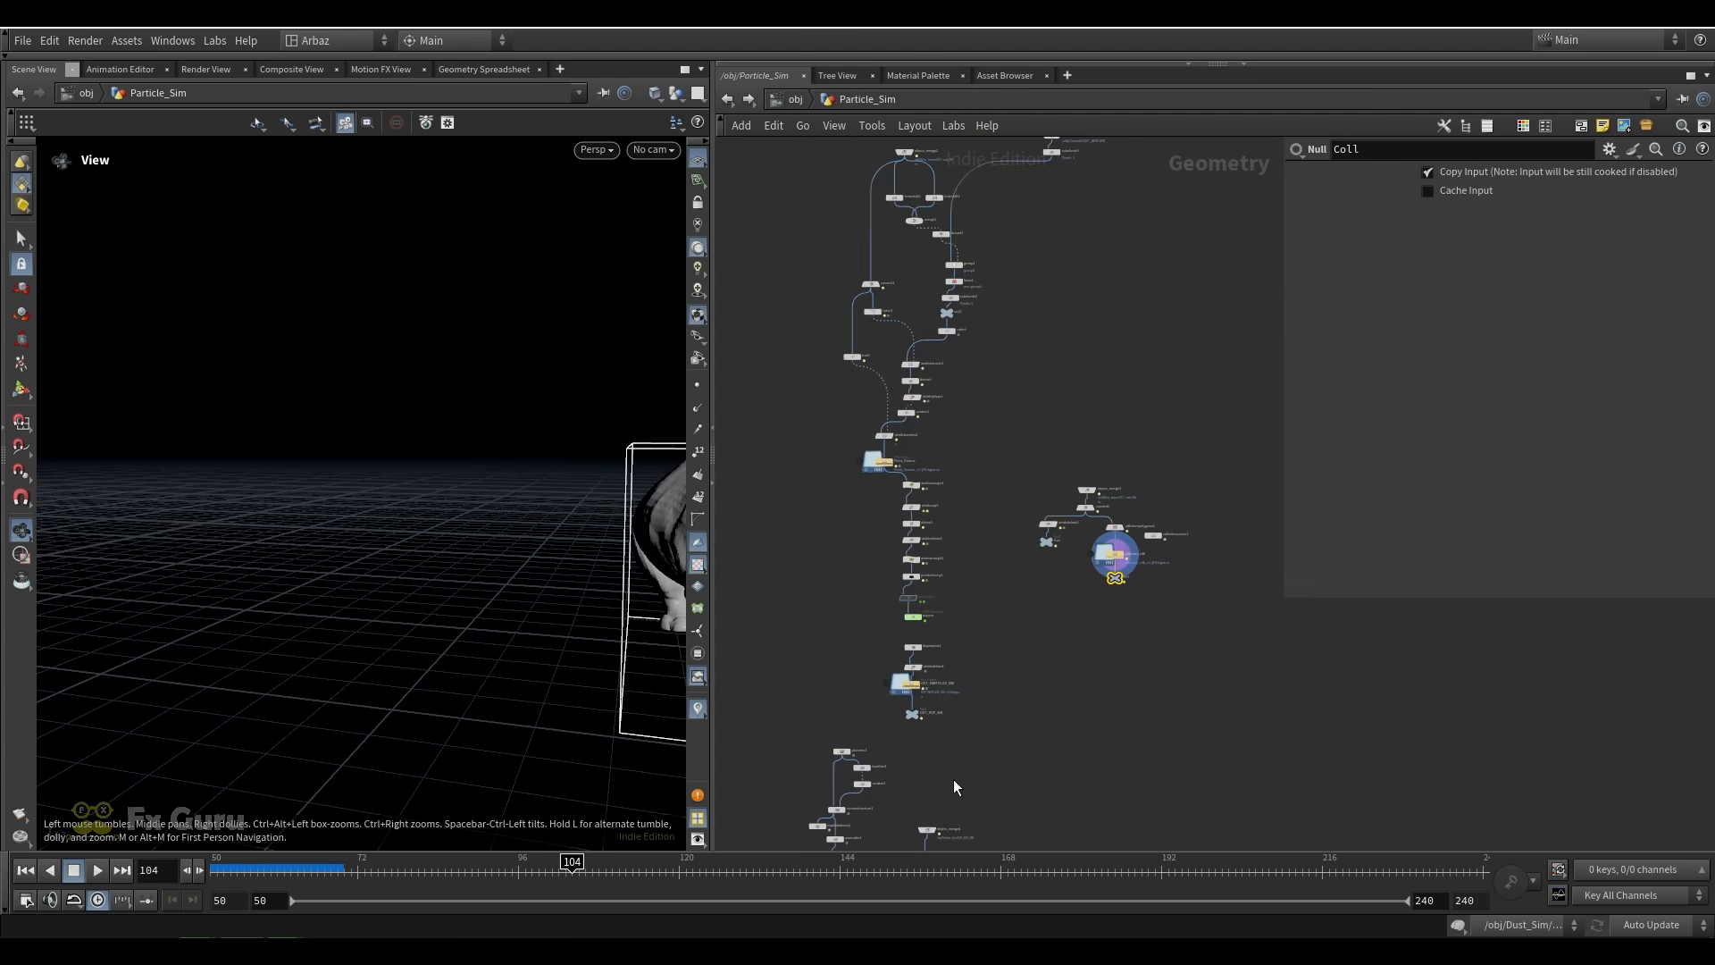
# Review the debris node chain down to OUT_DEBRIS in the Particle_Sim network, then return to the object level
pyautogui.scroll(5, 947, 605)
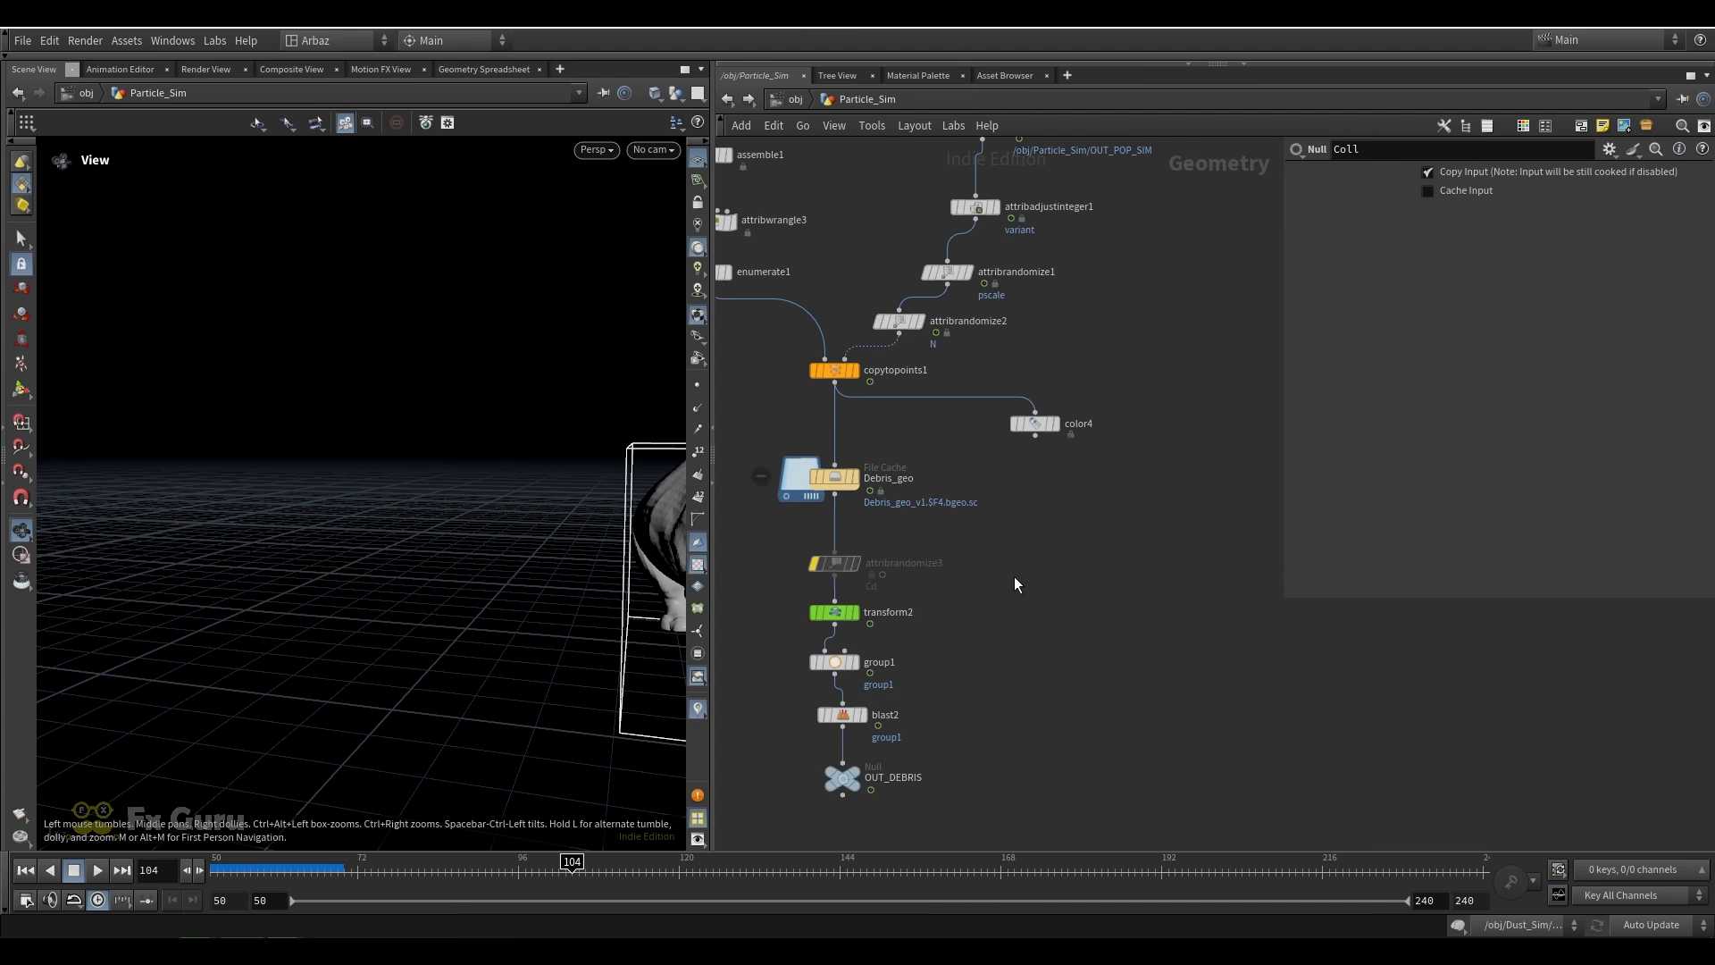
pyautogui.scroll(-6, 987, 561)
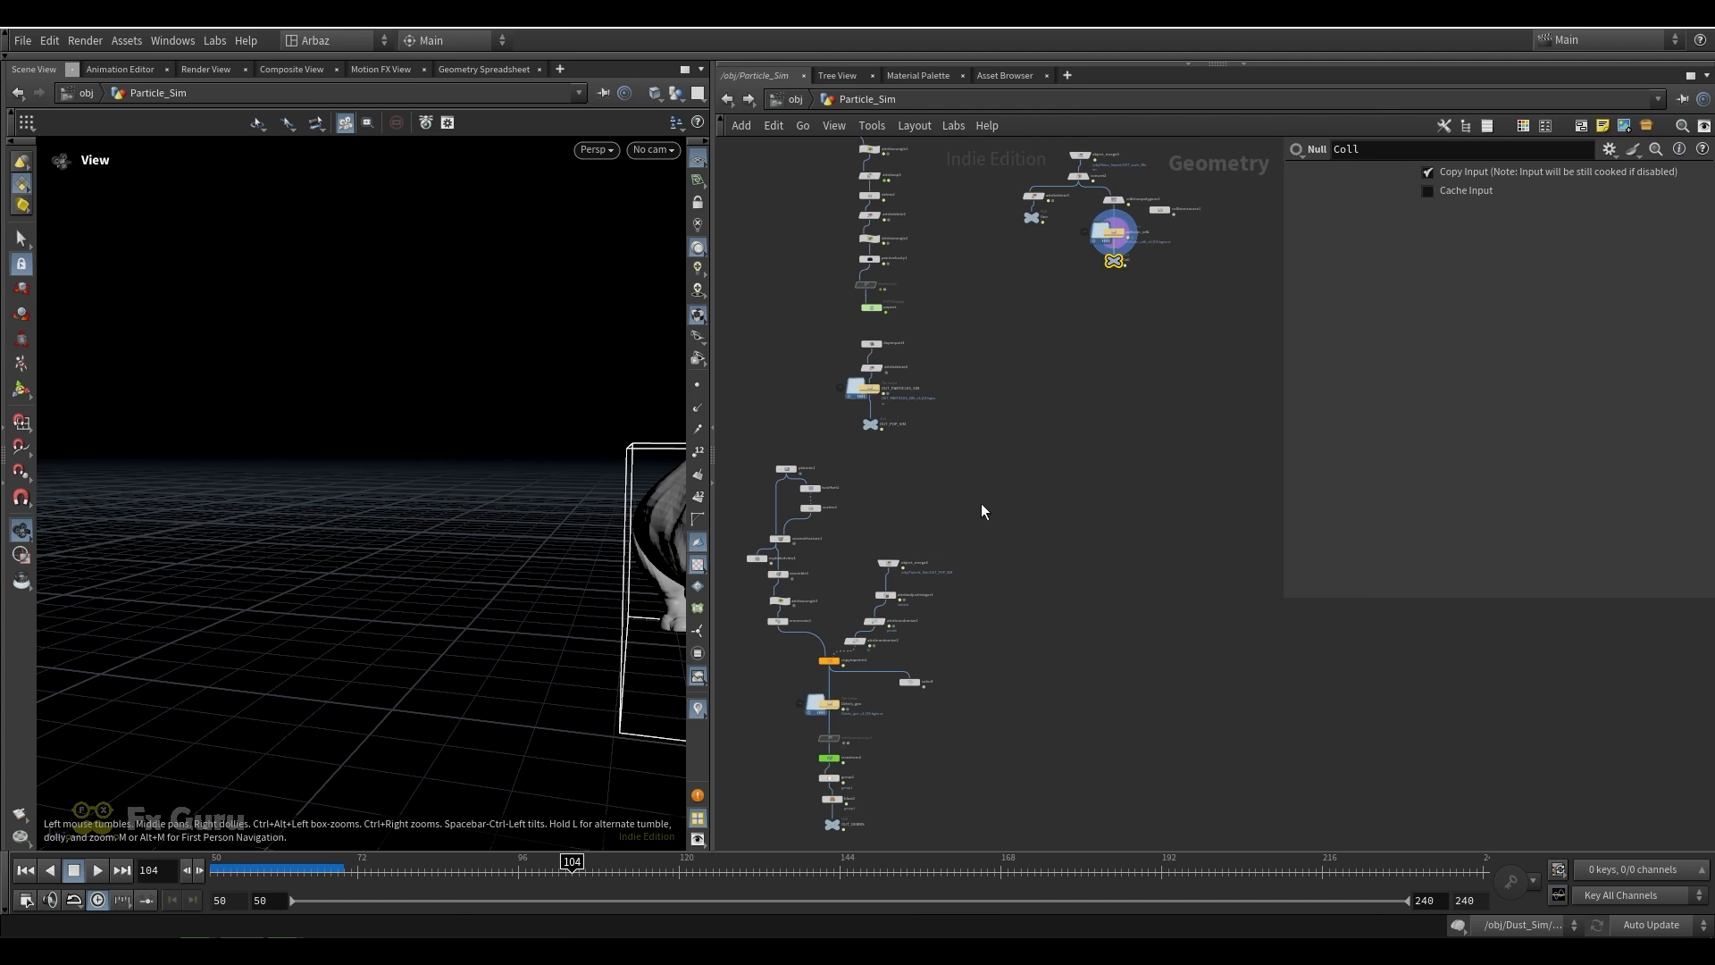
pyautogui.click(795, 99)
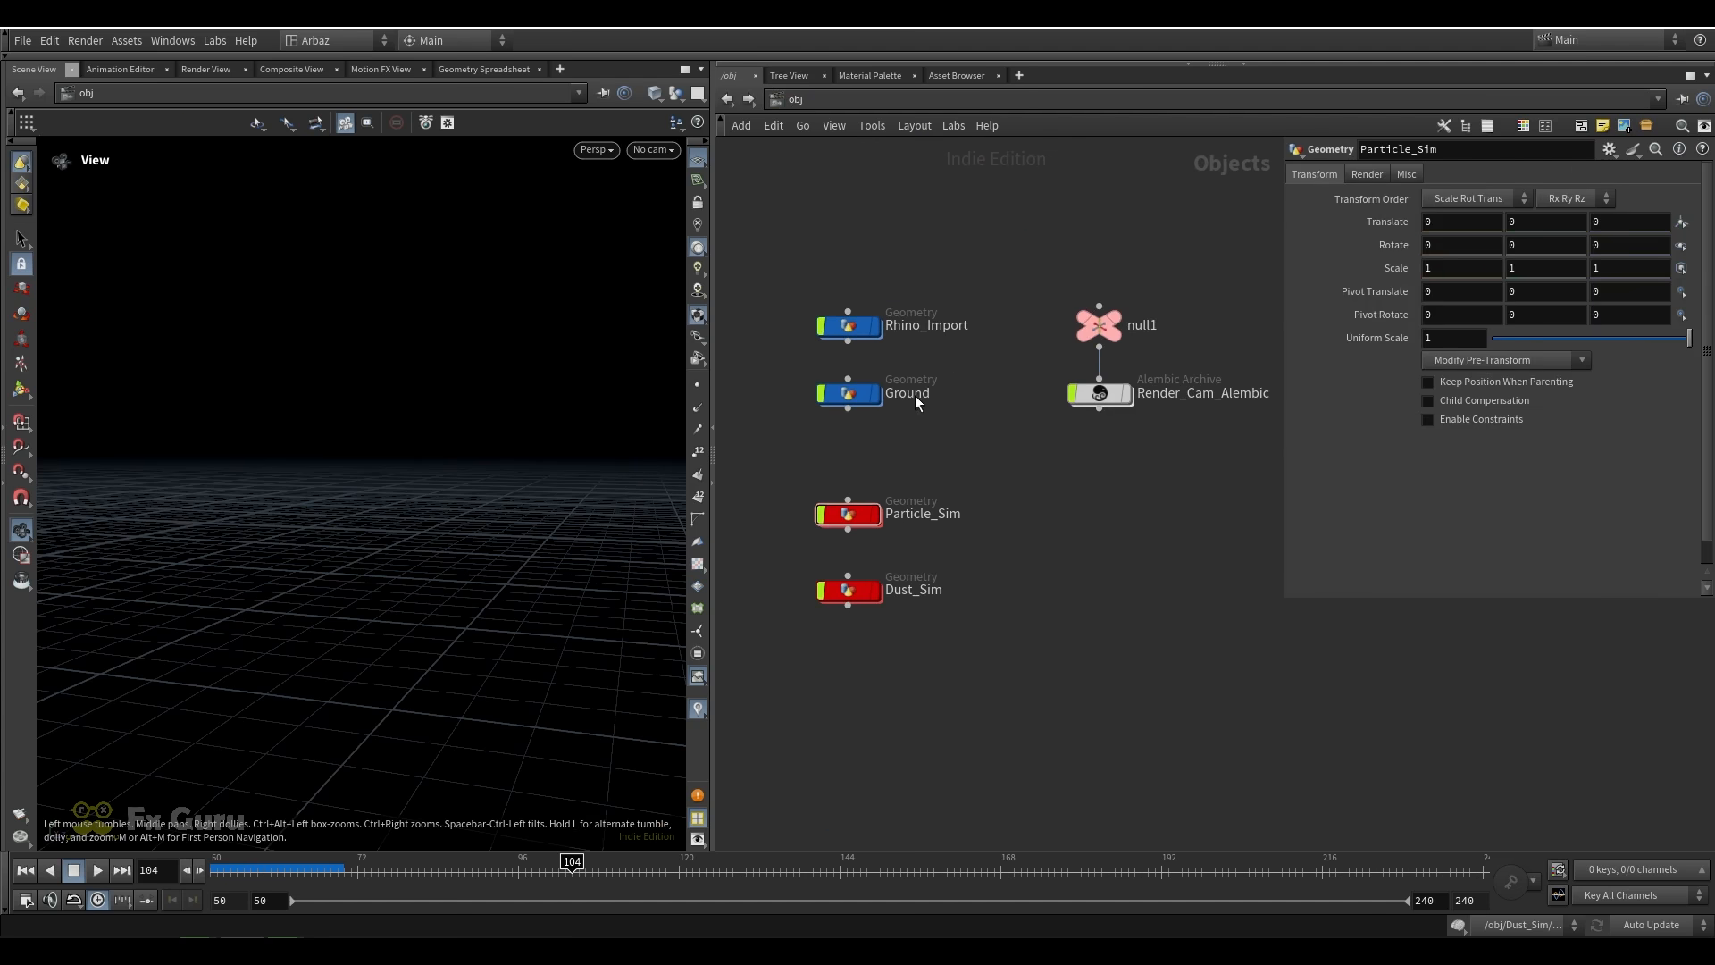
# Open the Rhino_Import network and look at the rhino through the Render_Cam_Alembic camera
pyautogui.doubleClick(849, 325)
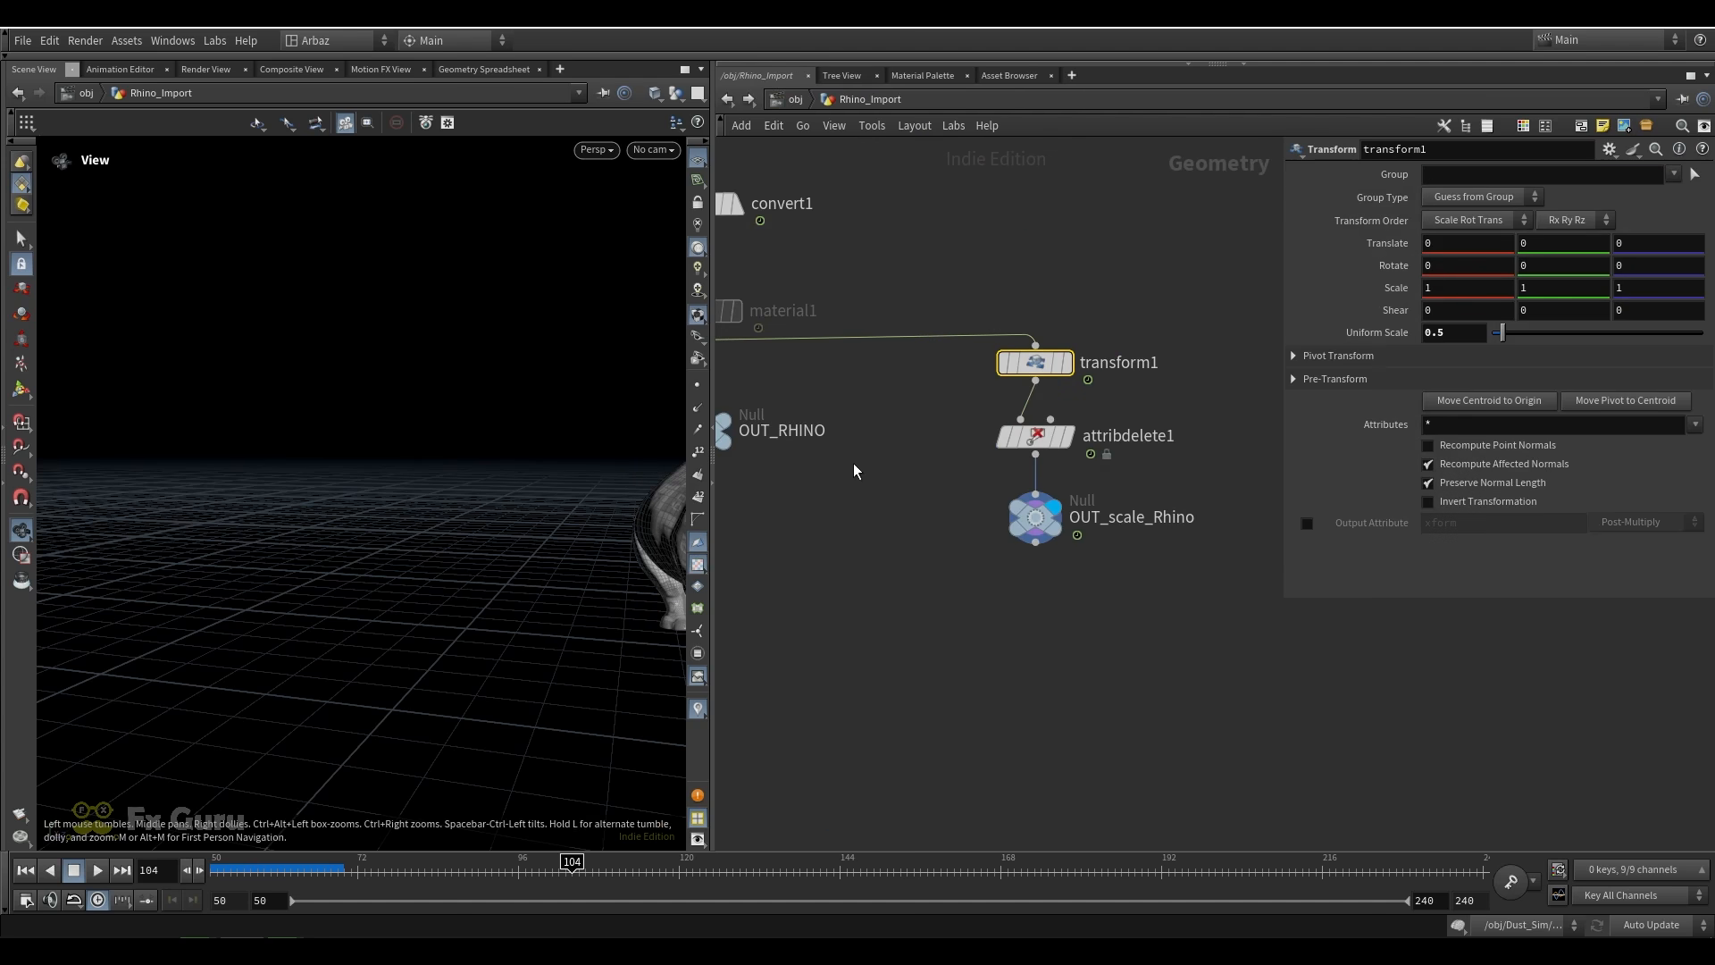
pyautogui.scroll(-1, 854, 471)
pyautogui.moveTo(625, 479); pyautogui.dragTo(357, 473)
pyautogui.click(652, 152)
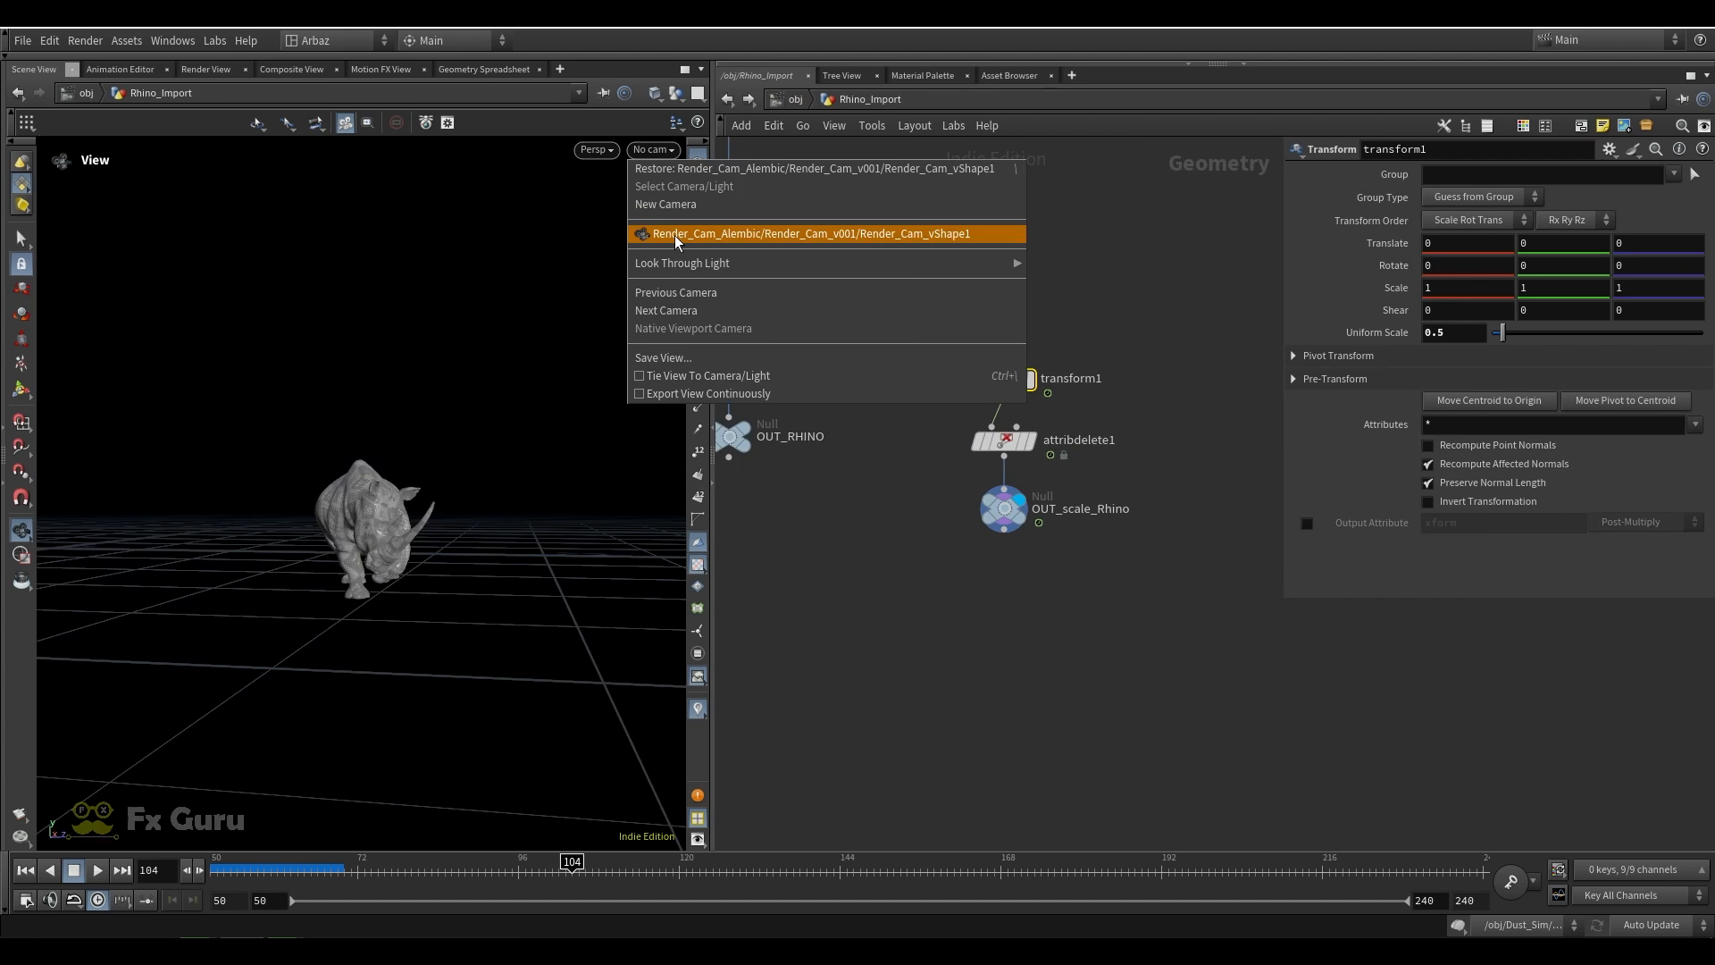
pyautogui.click(677, 236)
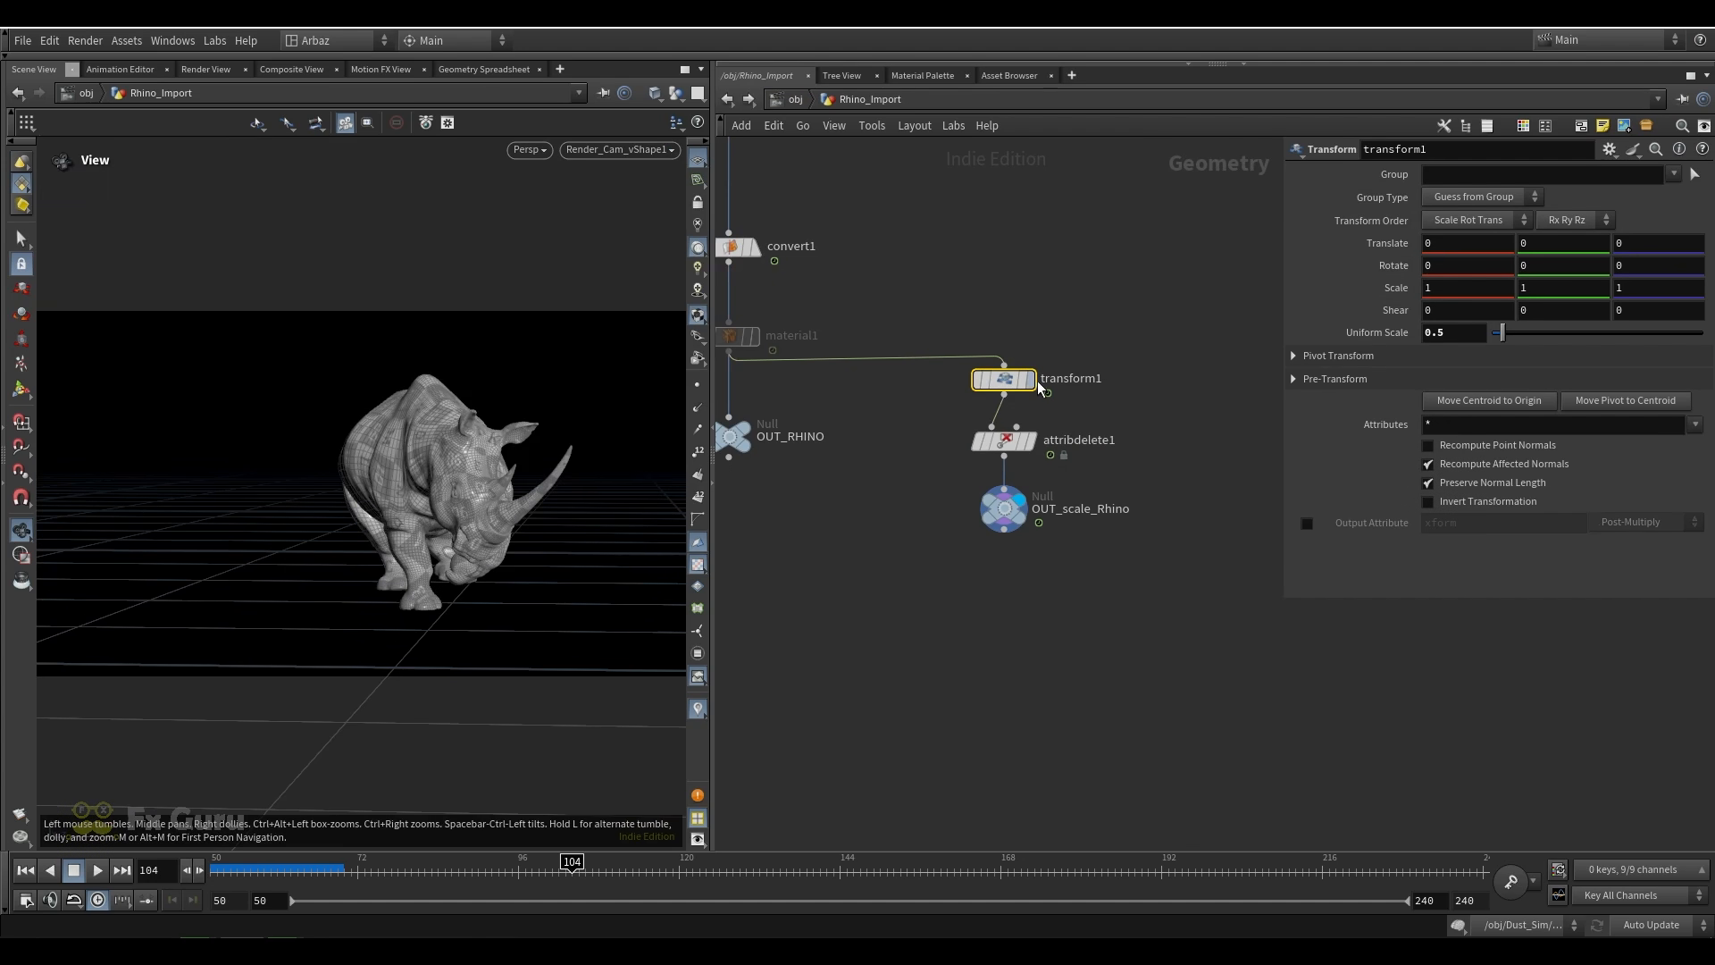
# Bypass transform1 in Rhino_Import and disconnect Render_Cam_Alembic from null1 at the object level
pyautogui.click(974, 348)
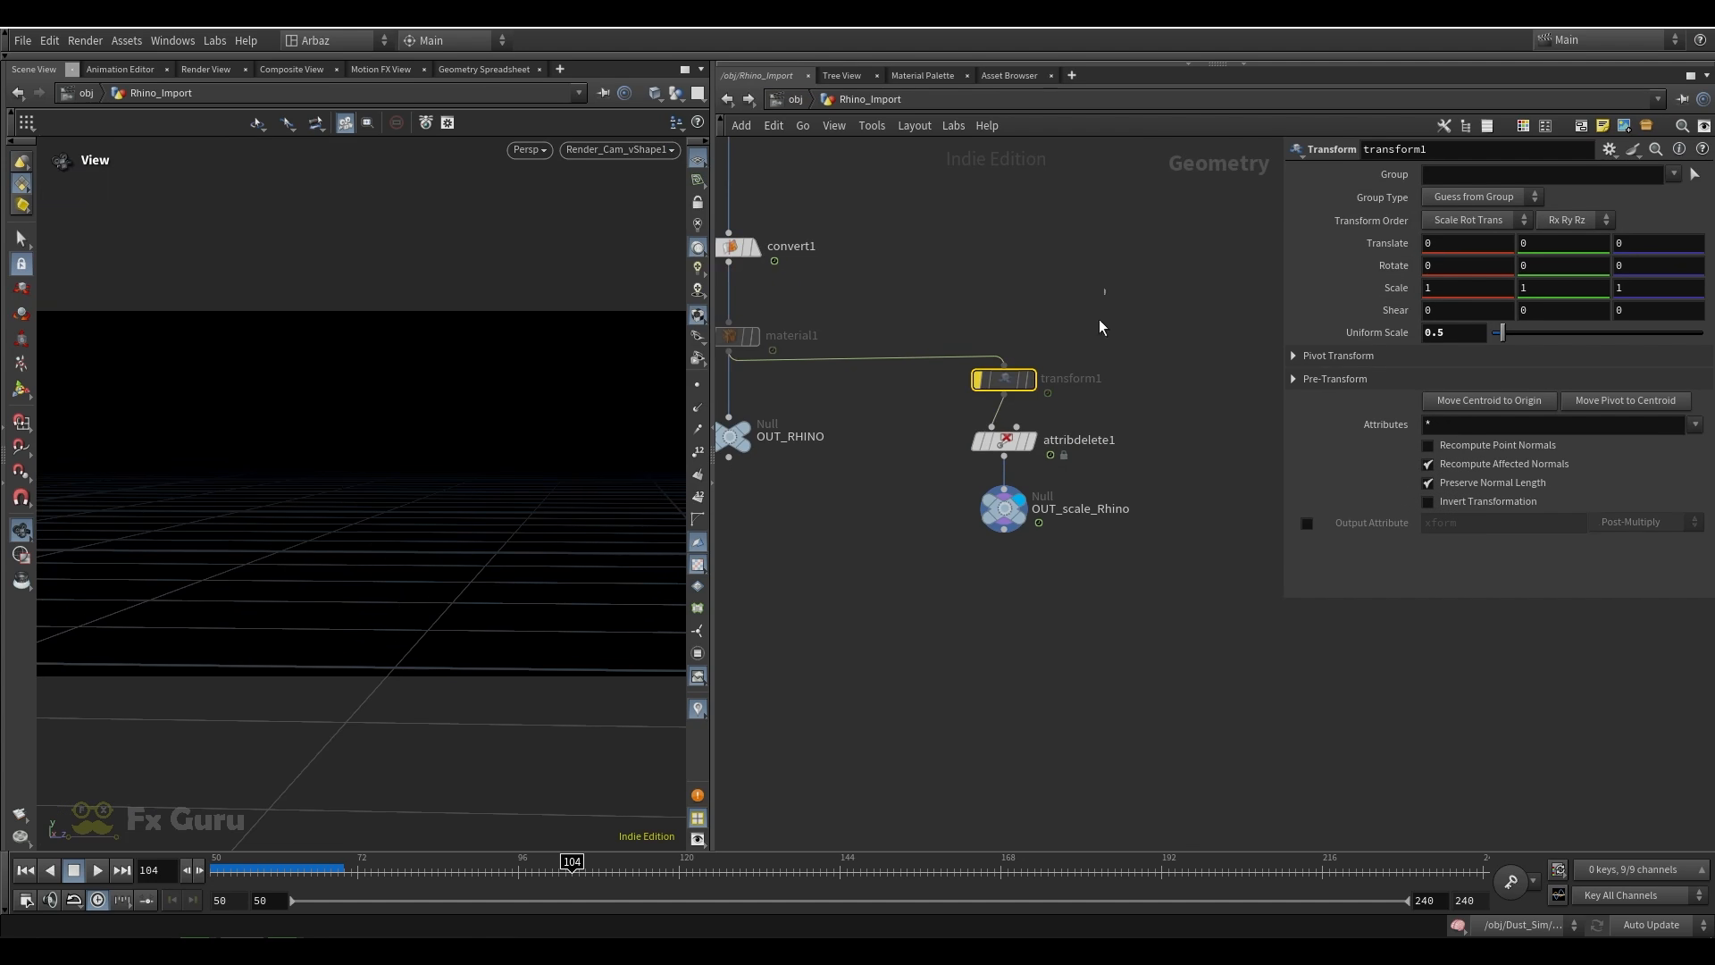
pyautogui.click(799, 98)
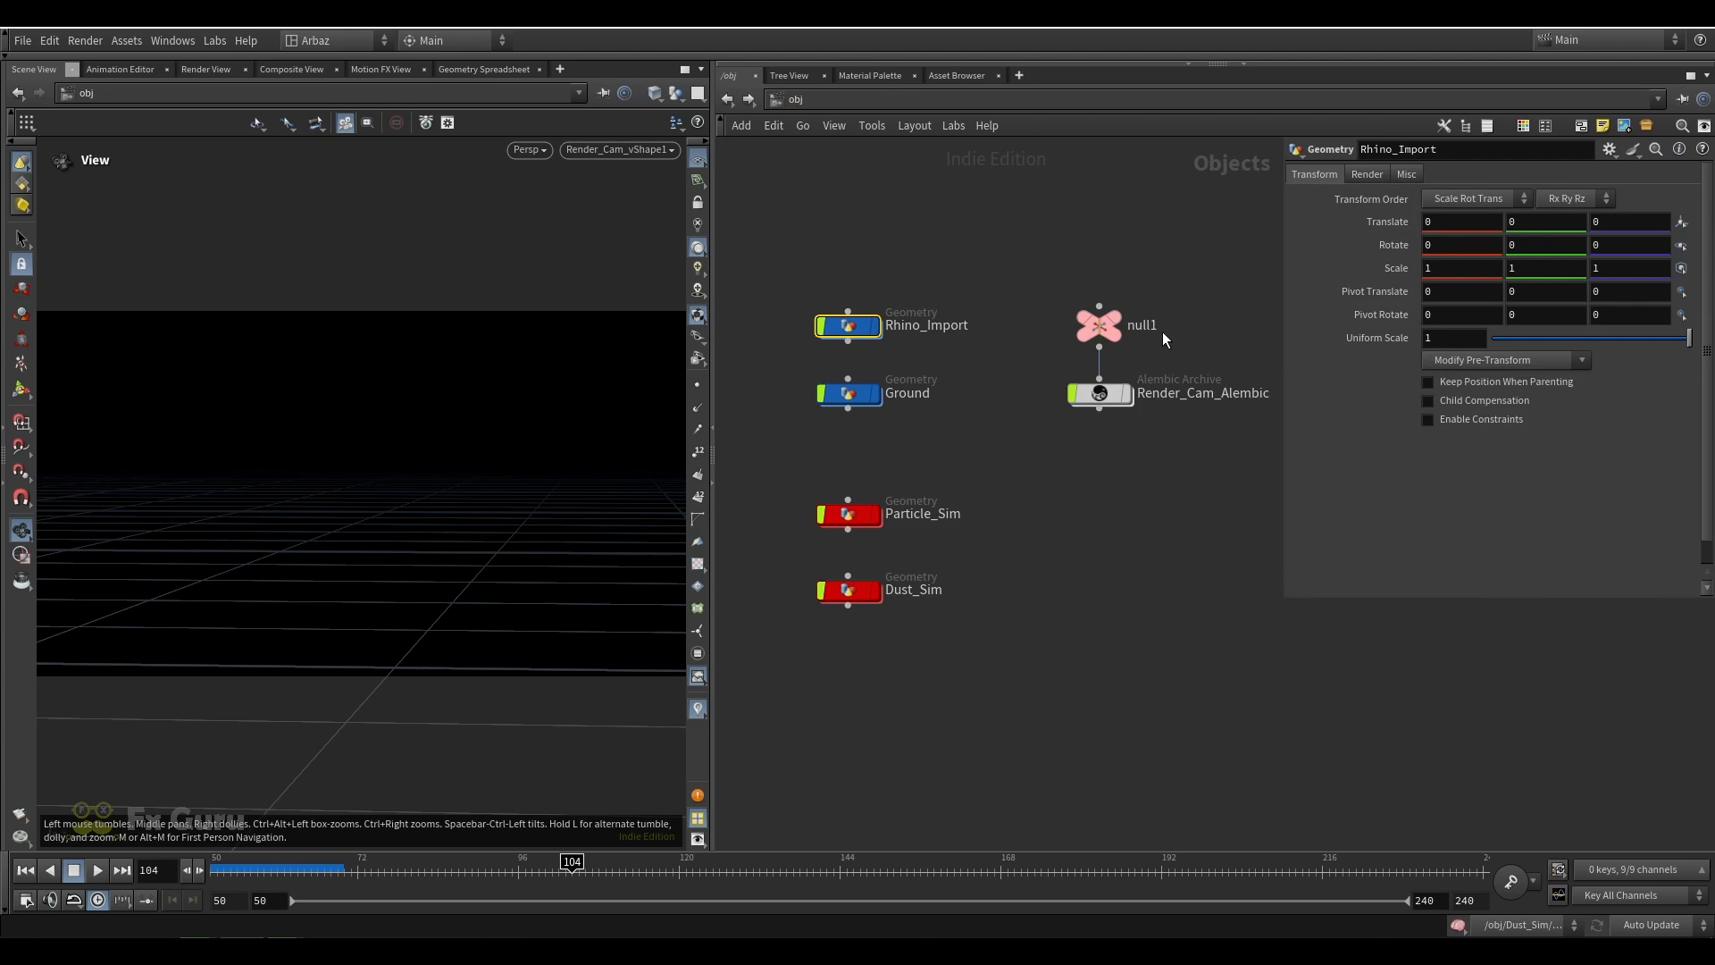
pyautogui.press('y')
pyautogui.moveTo(1161, 331); pyautogui.dragTo(1026, 394)
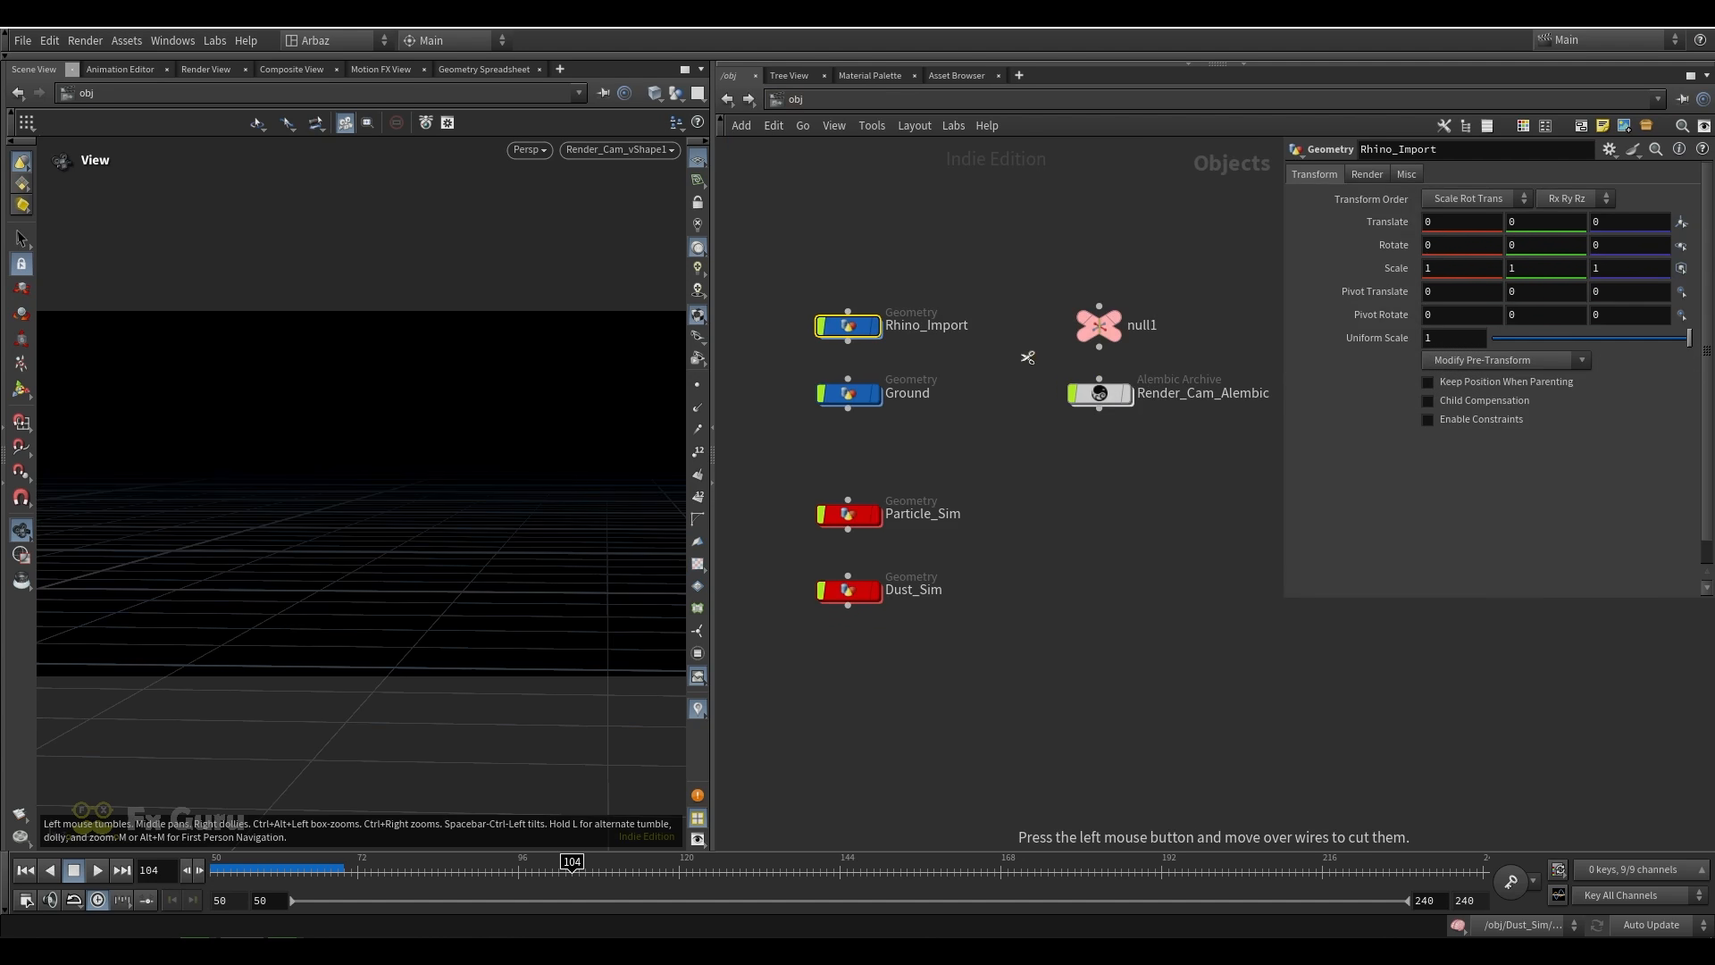
# Save the project and switch to the Solaris stage network
pyautogui.click(881, 328)
pyautogui.scroll(-5, 983, 447)
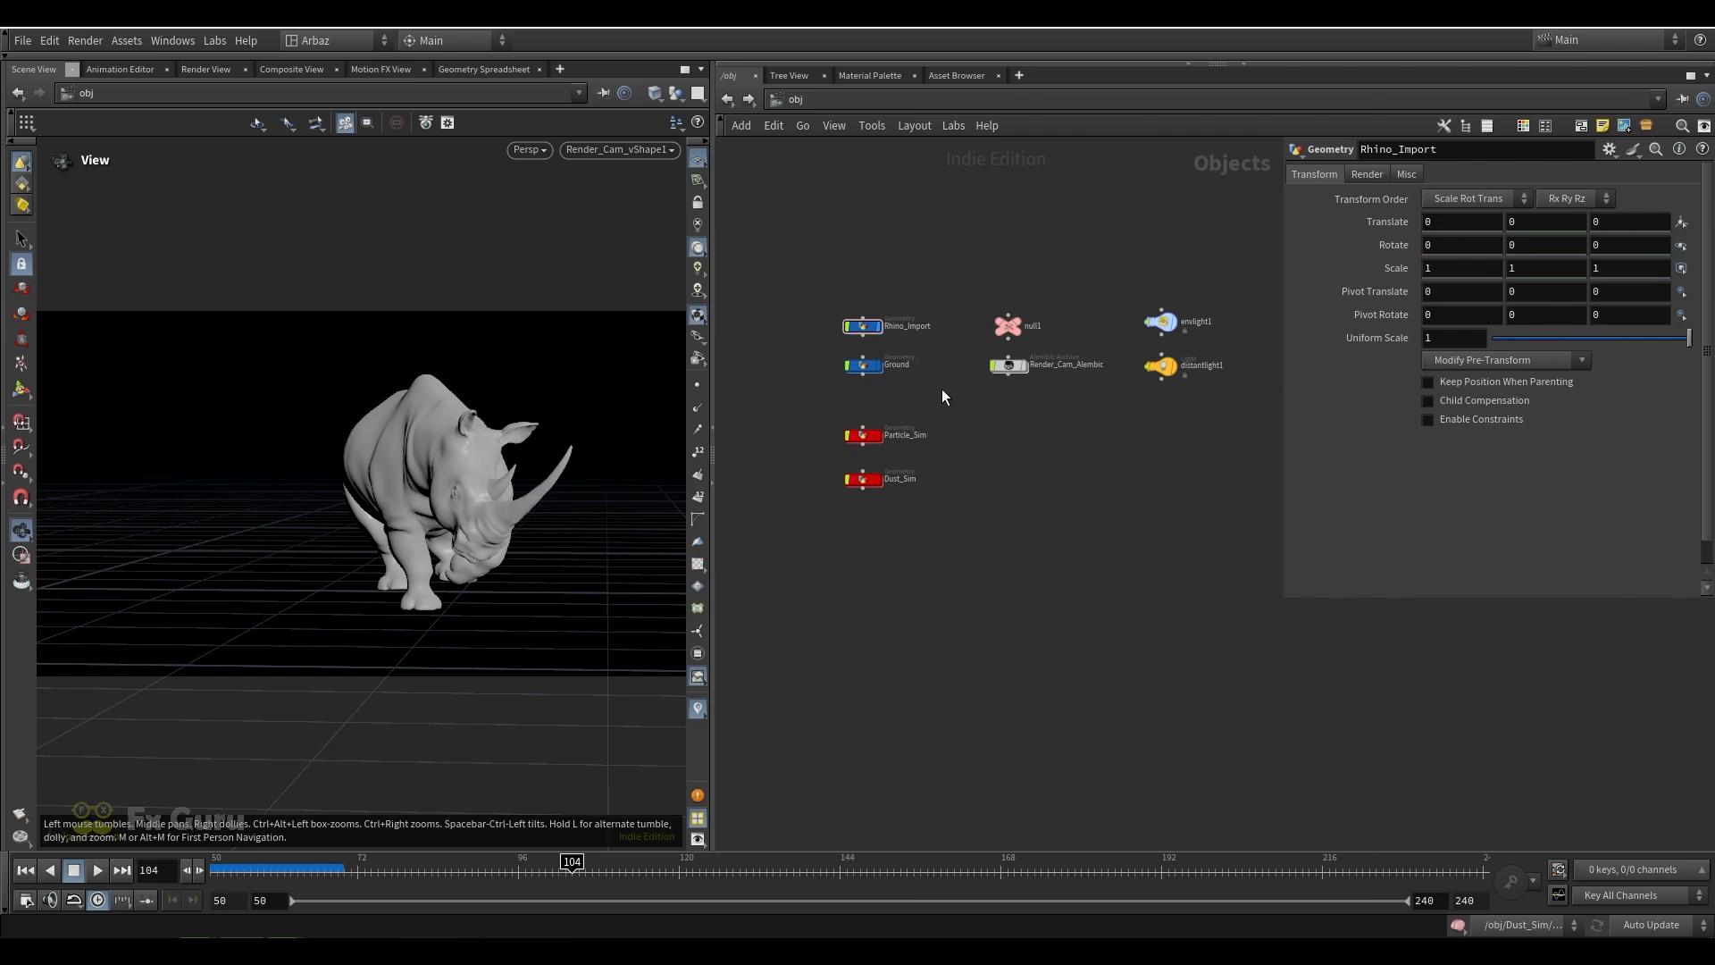
pyautogui.hotkey('ctrl', 's')
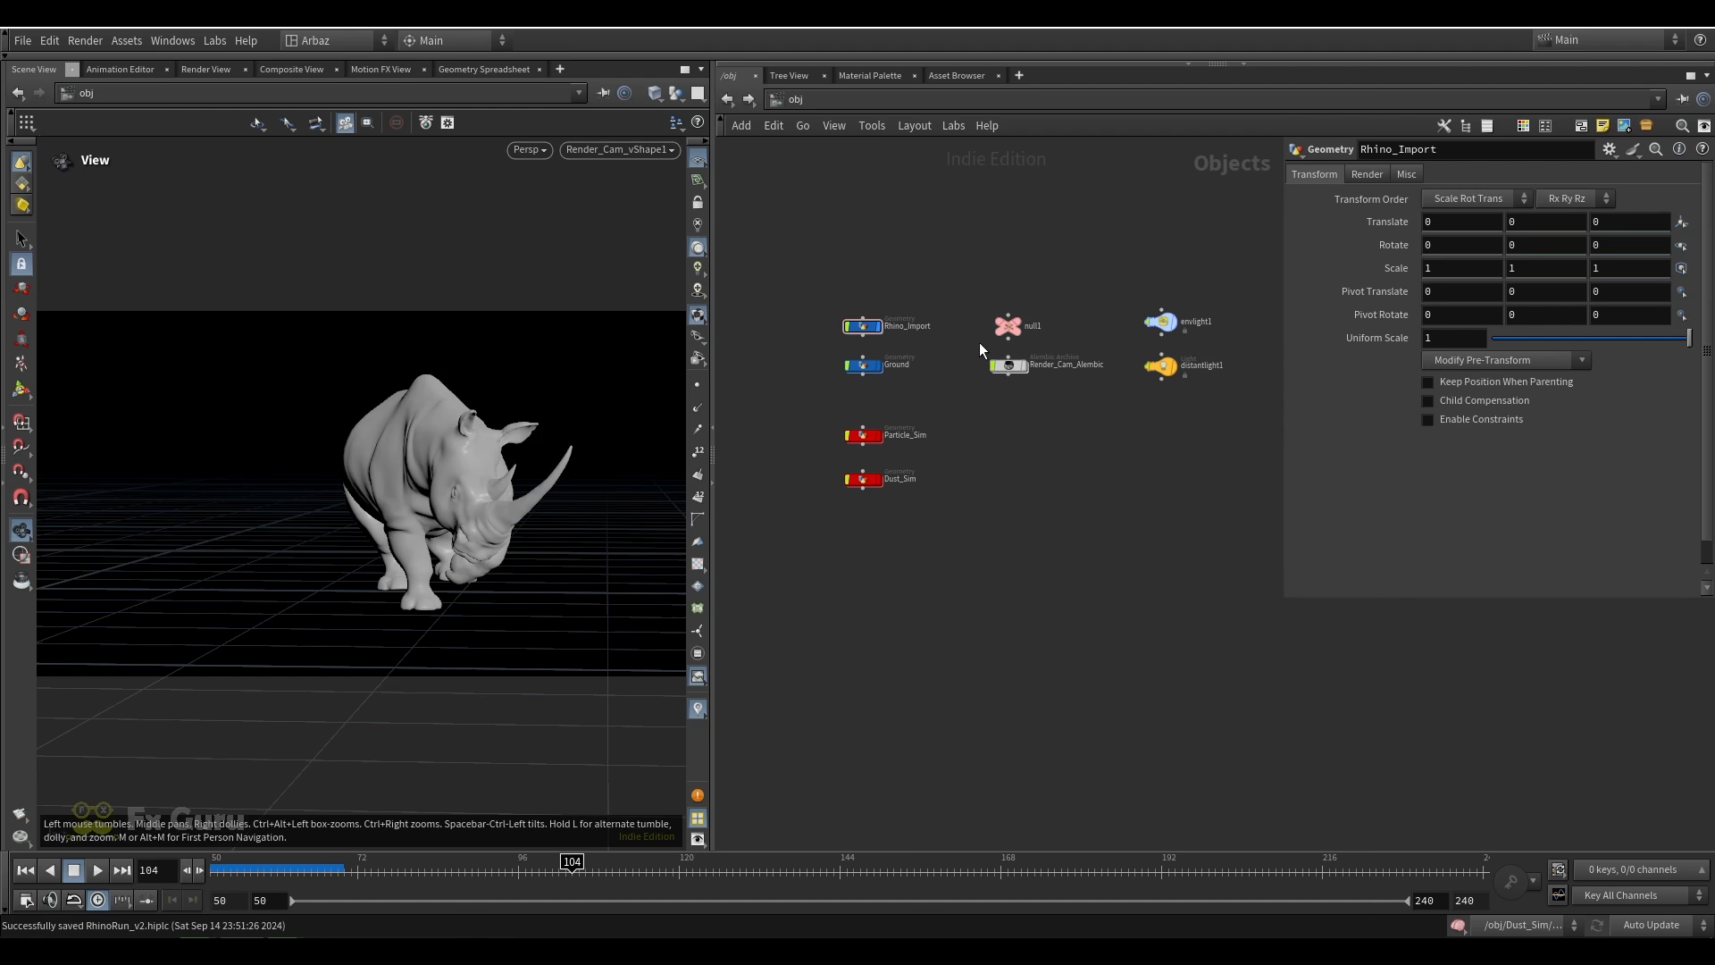
pyautogui.click(849, 108)
pyautogui.click(924, 244)
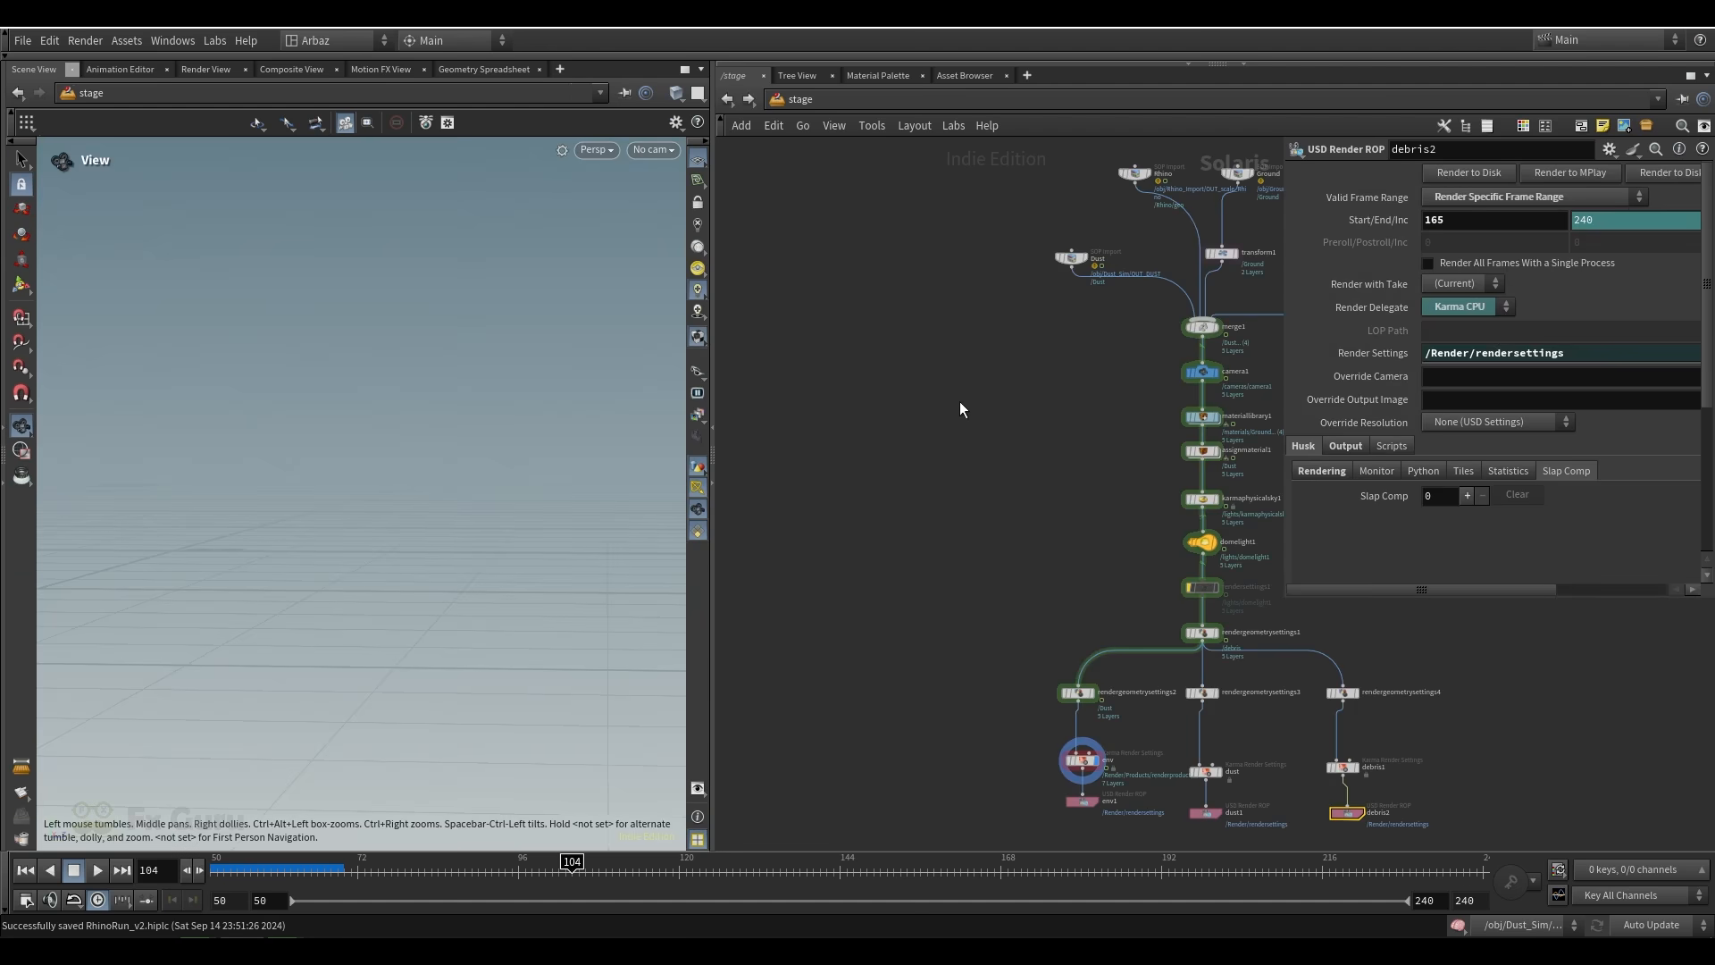
# Inspect the Rhino, Ground and debris SOP Import nodes and the paths they load
pyautogui.scroll(-4, 959, 402)
pyautogui.moveTo(958, 449); pyautogui.dragTo(891, 453, button='middle')
pyautogui.scroll(5, 988, 255)
pyautogui.click(963, 334)
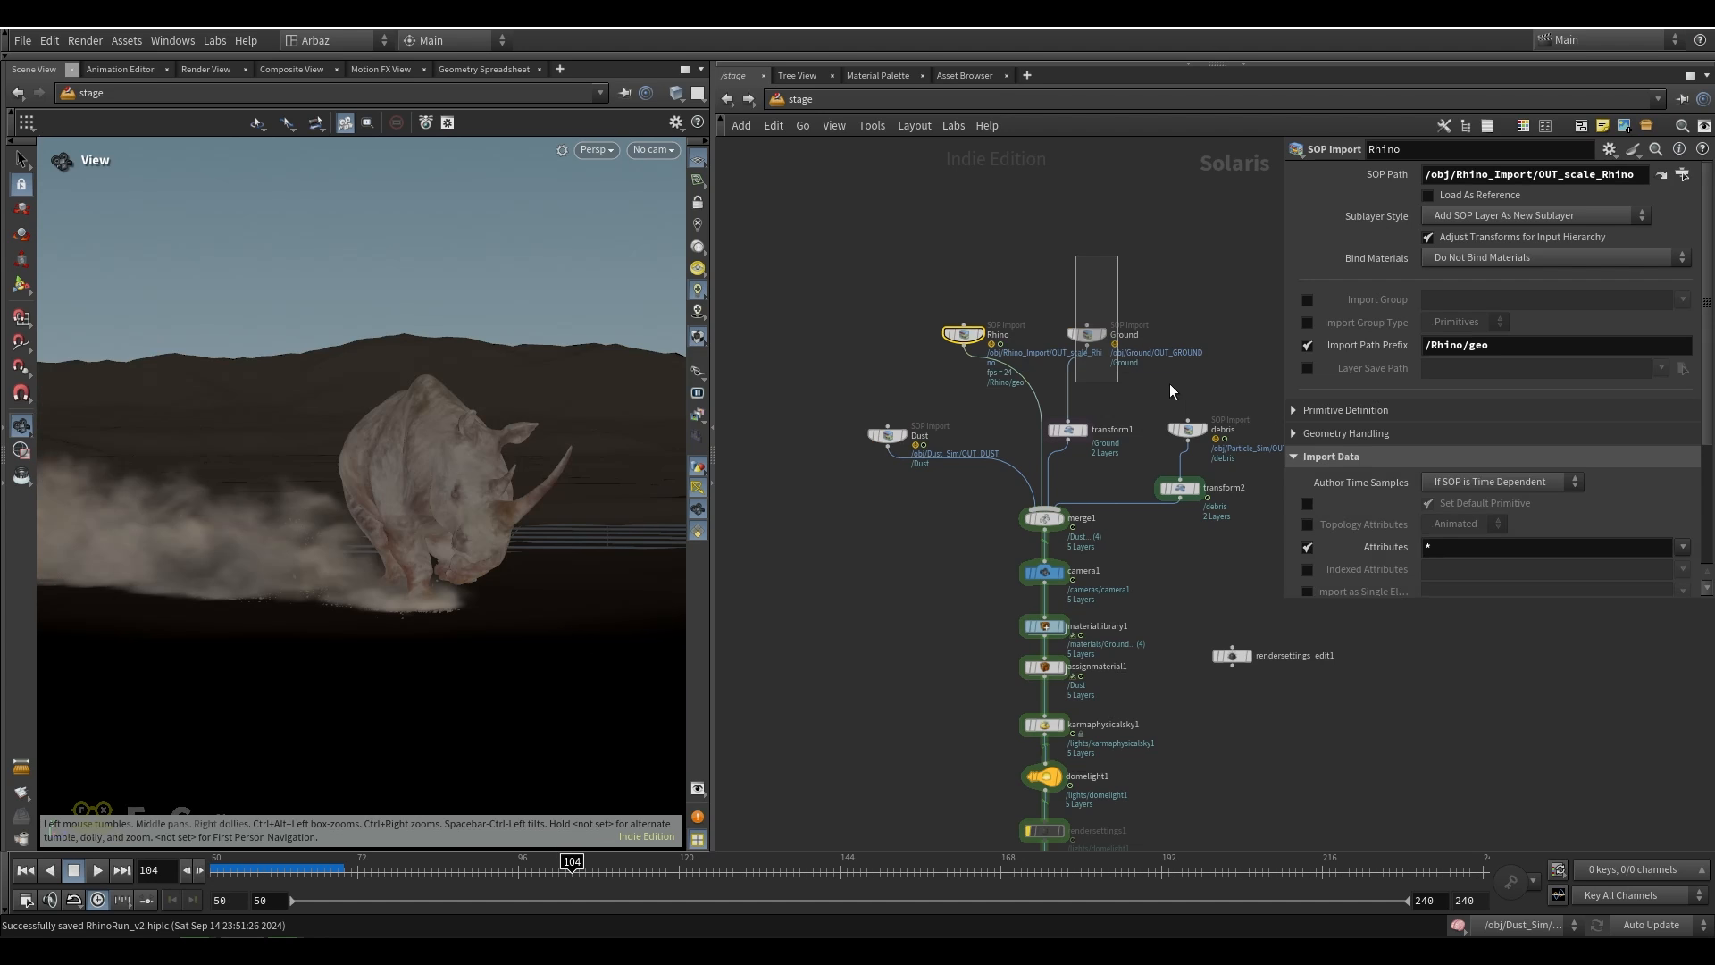
pyautogui.click(1177, 430)
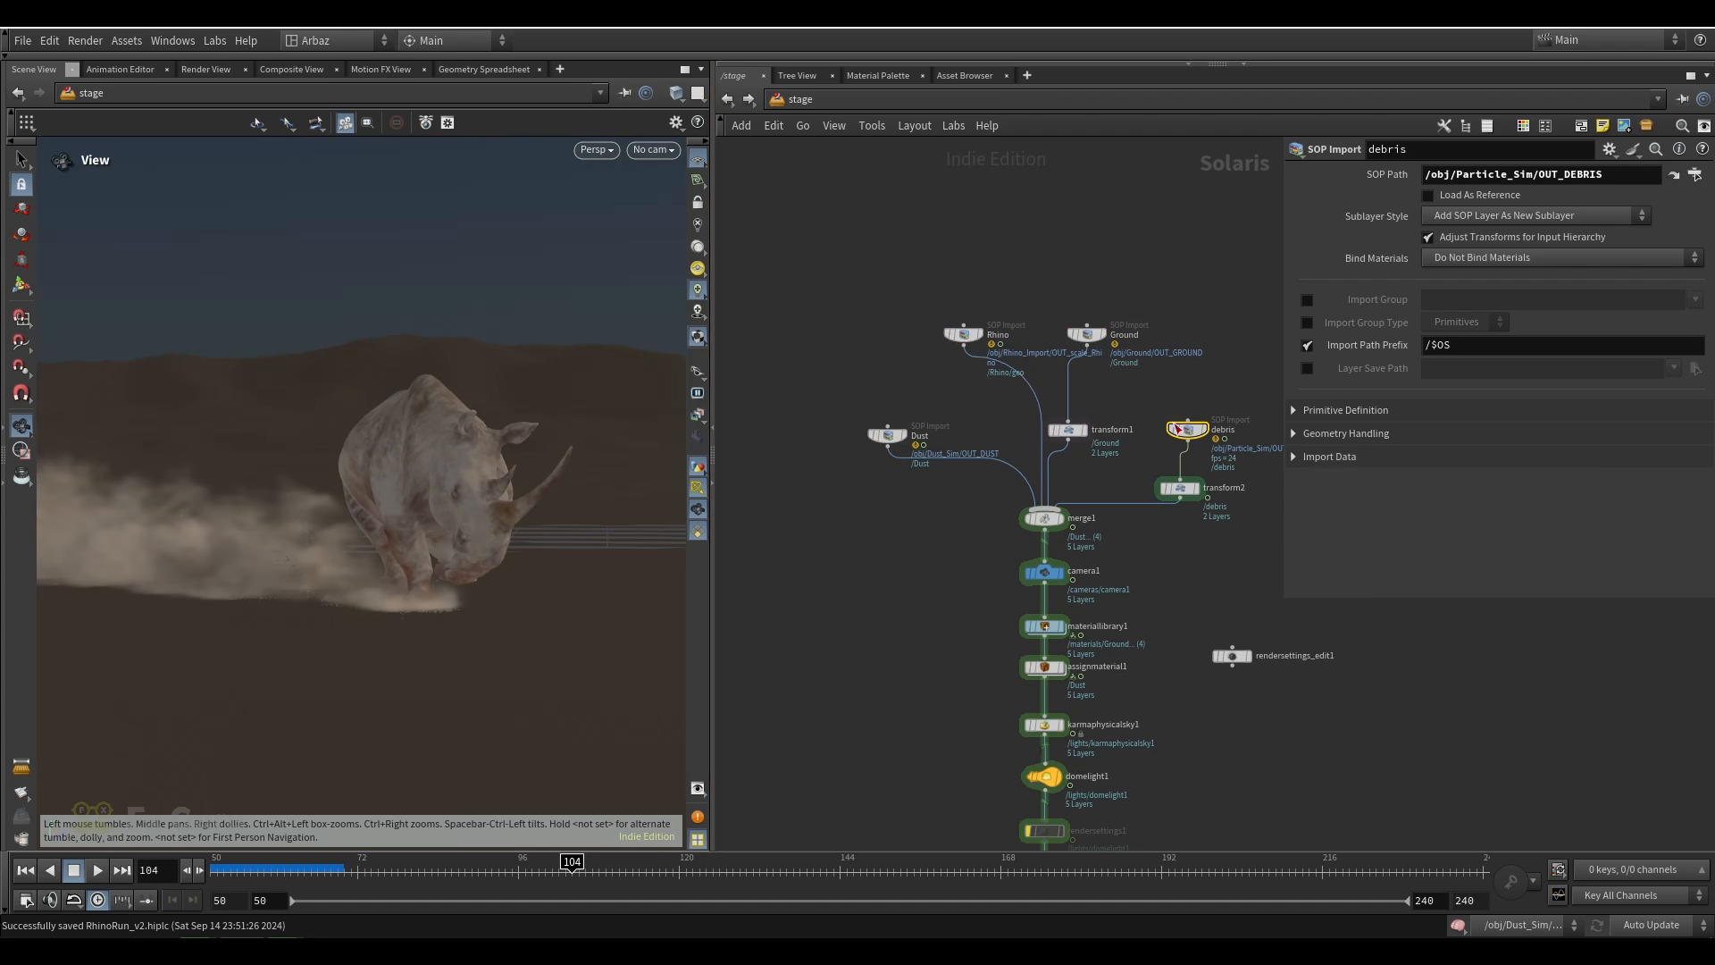
# Inspect the Dust SOP Import node and its source path in the stage network
pyautogui.moveTo(1036, 392); pyautogui.dragTo(999, 310, button='middle')
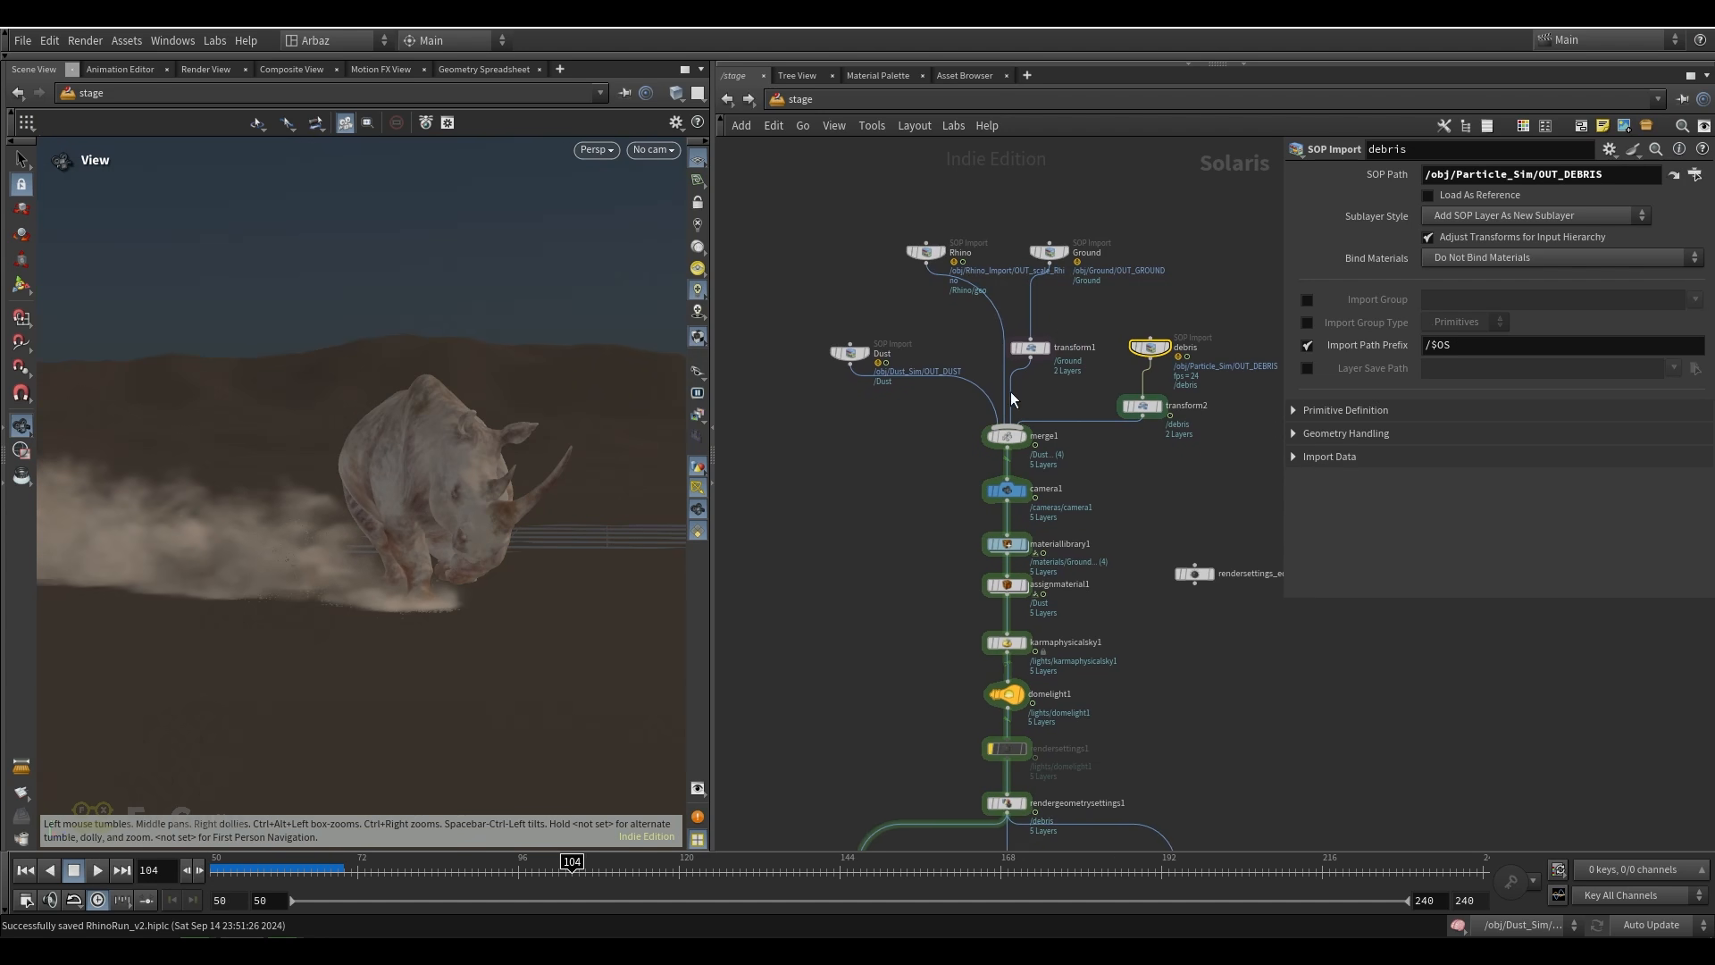
pyautogui.moveTo(1112, 483); pyautogui.dragTo(1109, 398, button='middle')
pyautogui.moveTo(784, 314); pyautogui.dragTo(888, 268)
pyautogui.scroll(3, 927, 270)
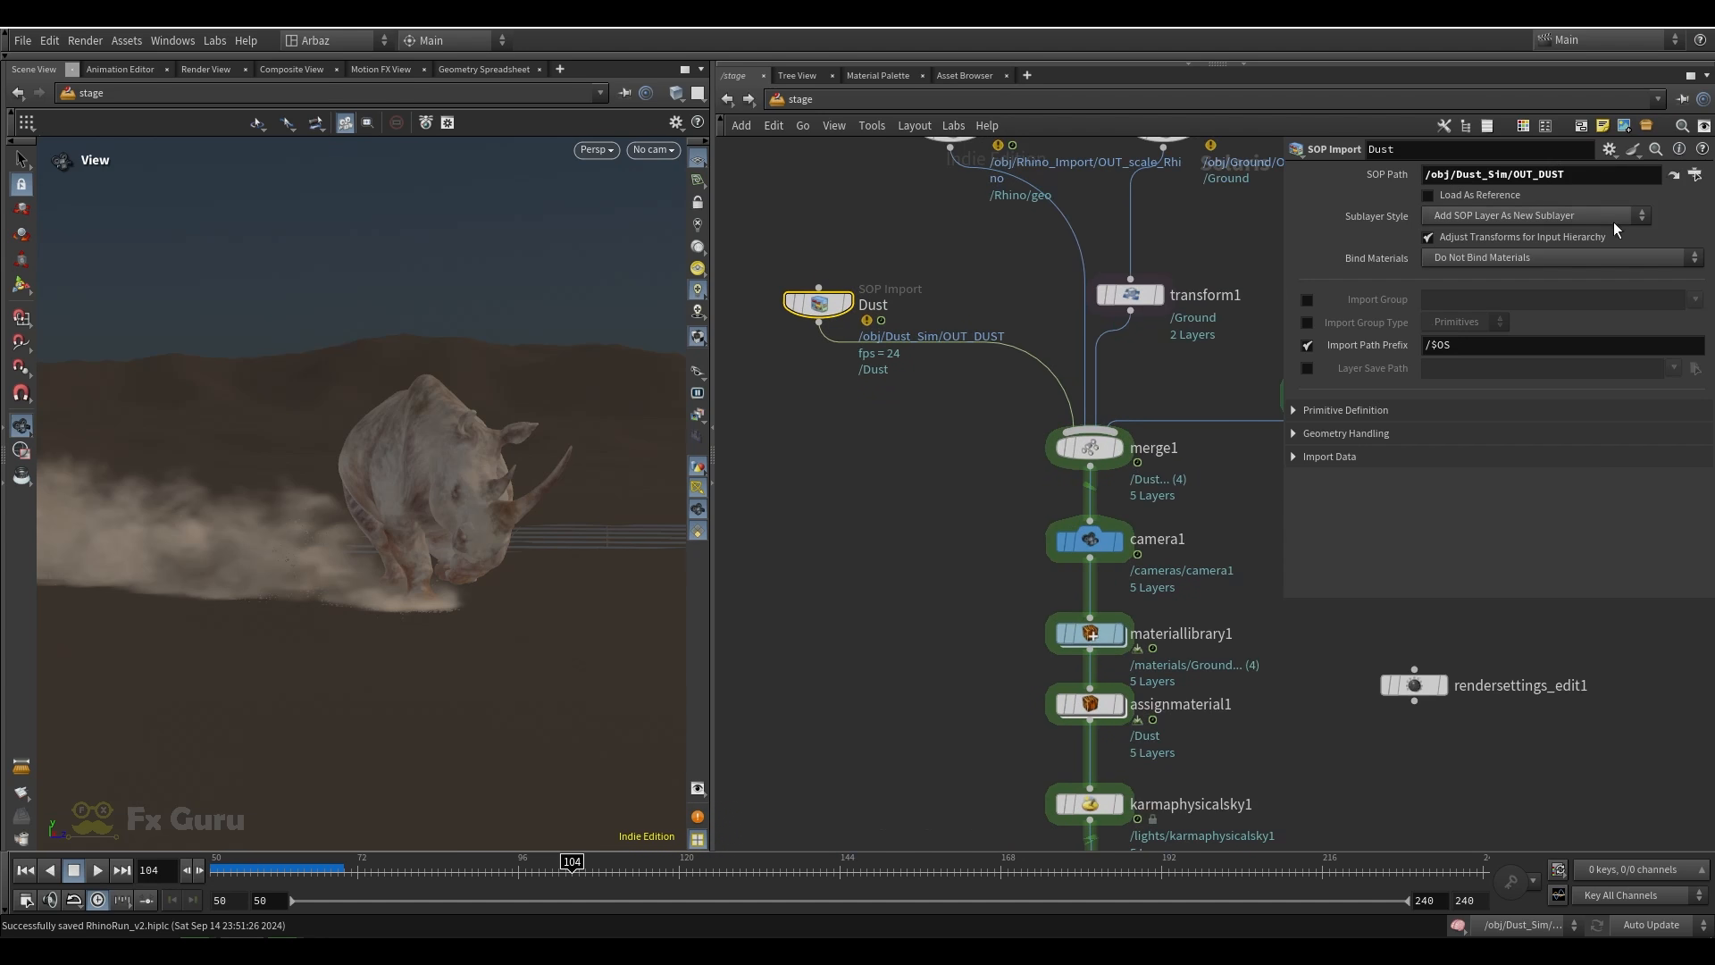
pyautogui.scroll(-2, 964, 271)
pyautogui.moveTo(965, 271); pyautogui.dragTo(920, 321, button='middle')
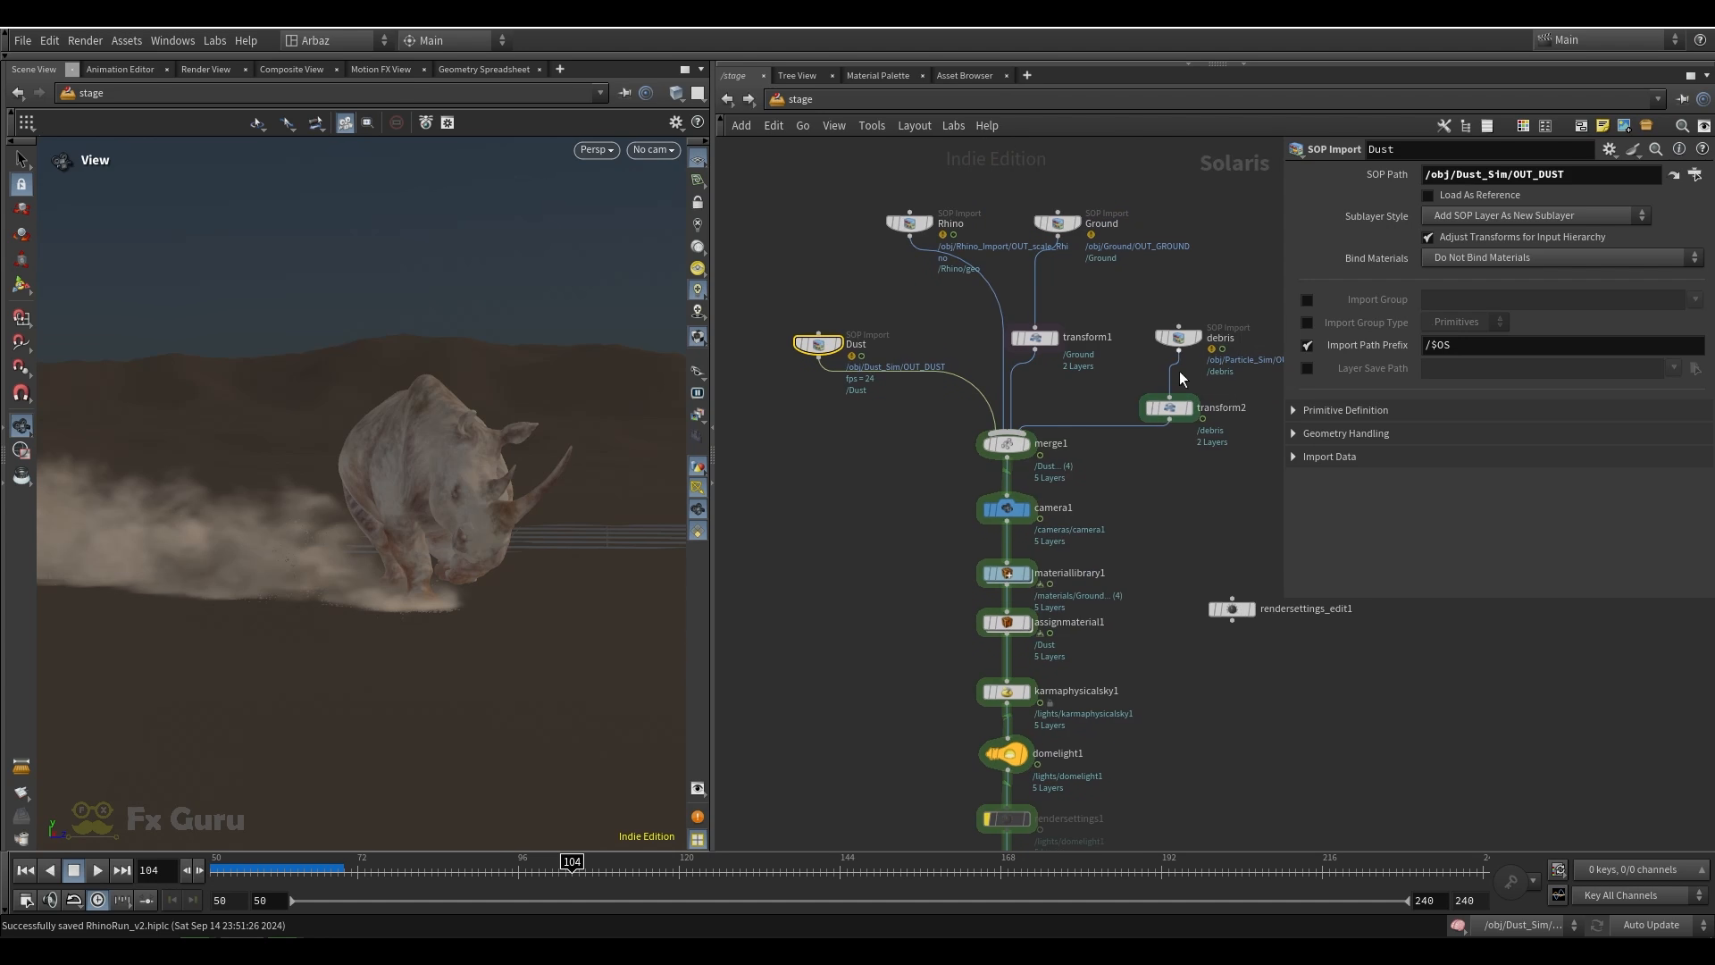
# Inspect camera1's transform settings and display the stage at camera1
pyautogui.scroll(-1, 1170, 484)
pyautogui.moveTo(1170, 484); pyautogui.dragTo(1101, 344, button='middle')
pyautogui.scroll(4, 974, 362)
pyautogui.moveTo(1148, 316); pyautogui.dragTo(862, 394)
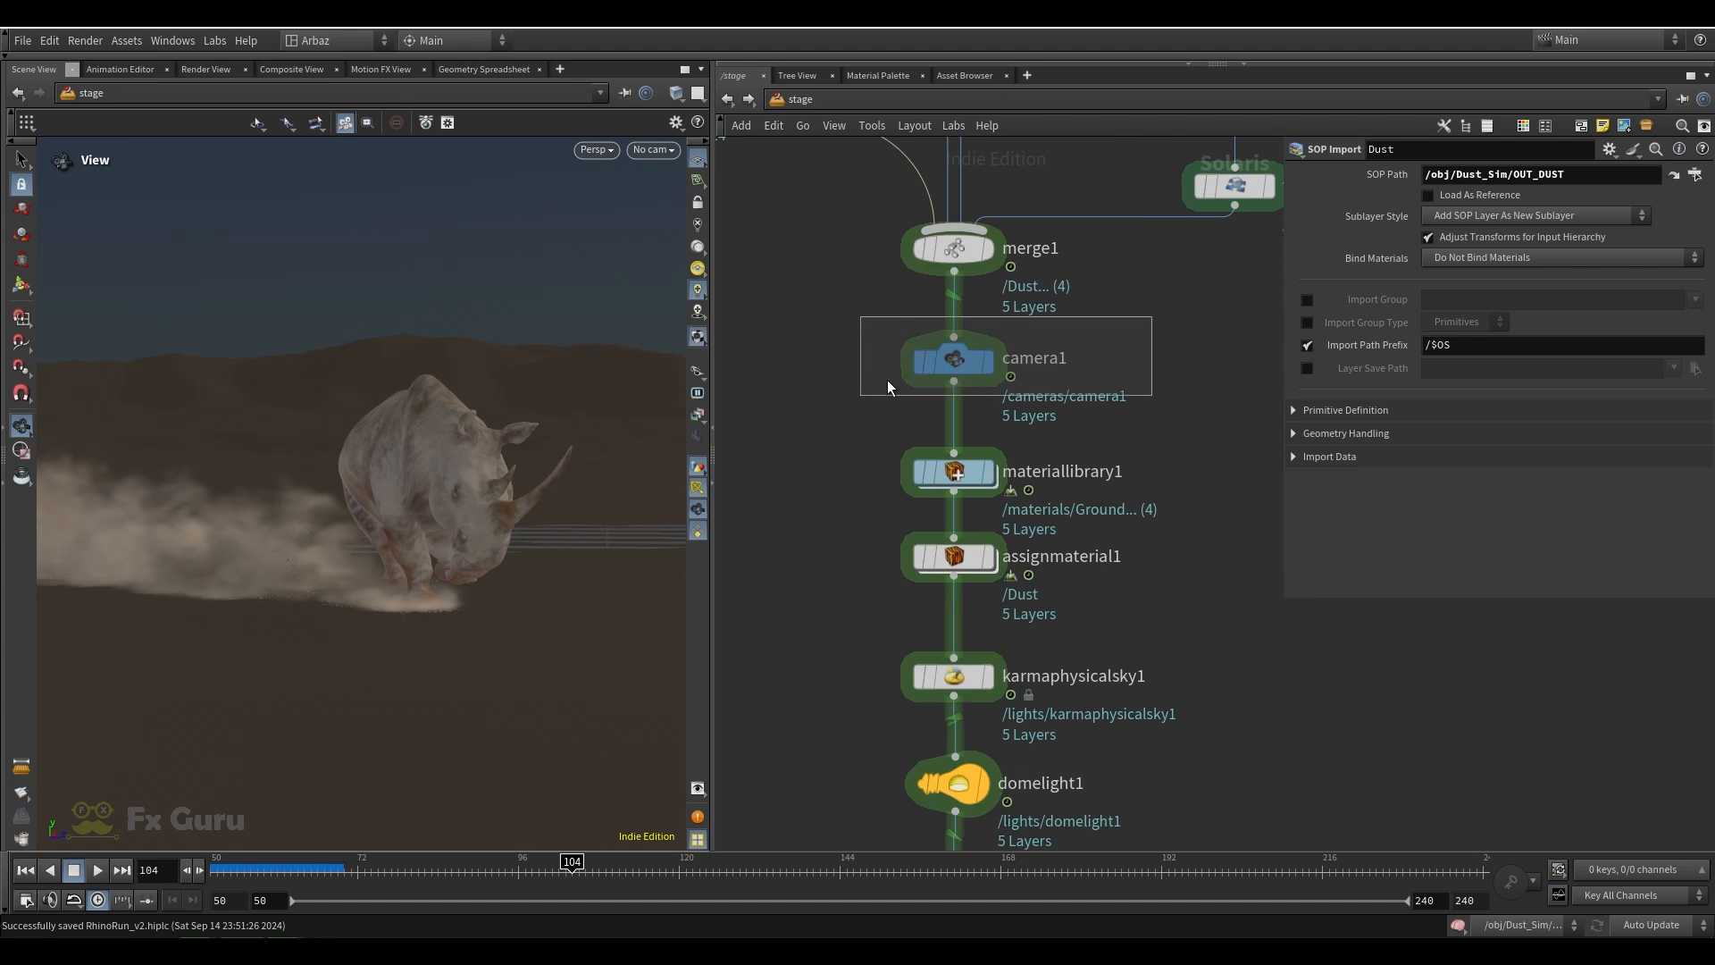
pyautogui.click(988, 362)
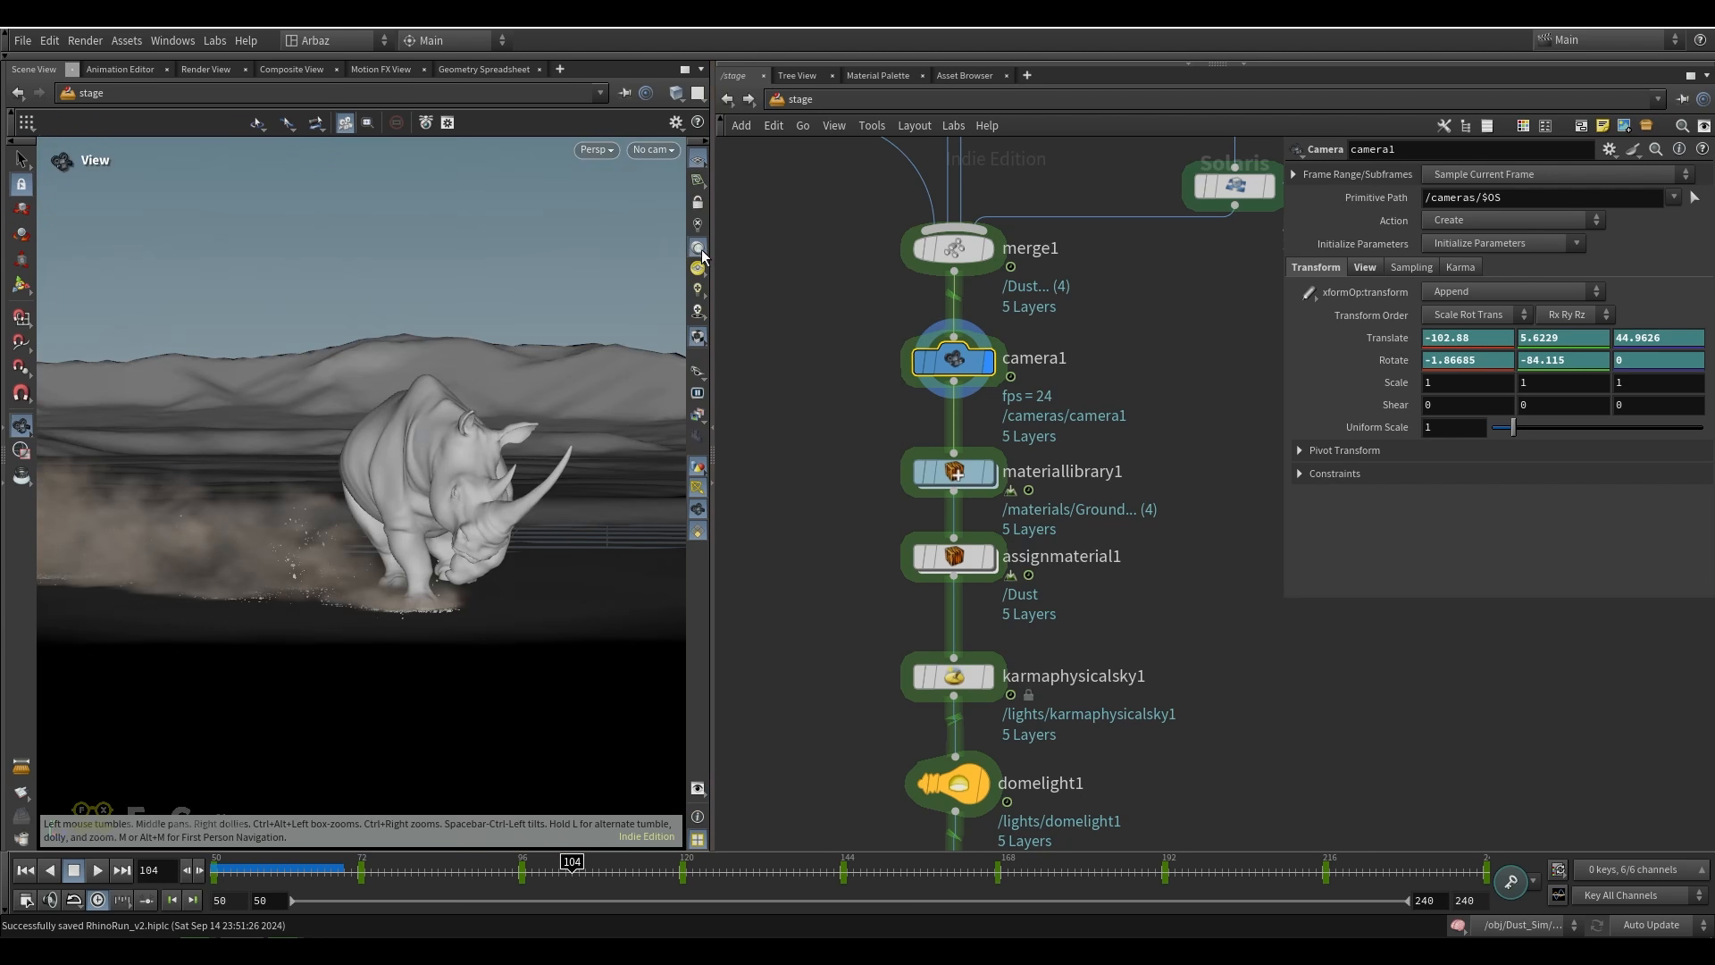
# Display materiallibrary1, open it and inspect the rhino_ Principled Shader's base color texture
pyautogui.click(988, 471)
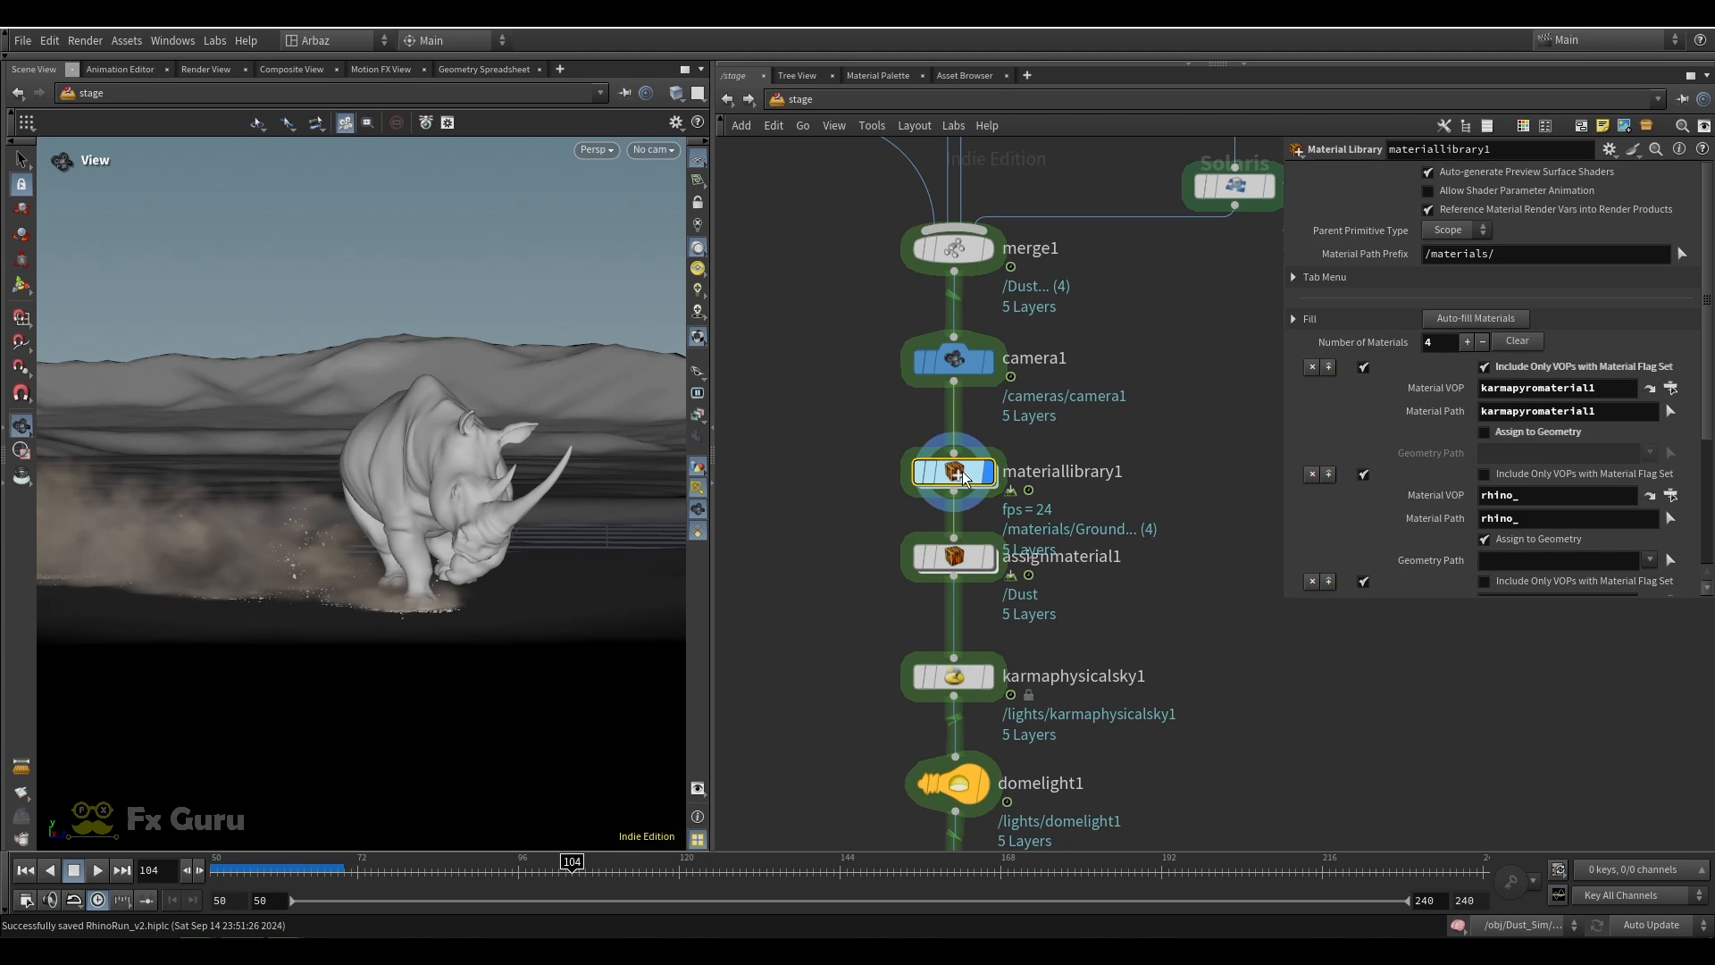
pyautogui.doubleClick(962, 472)
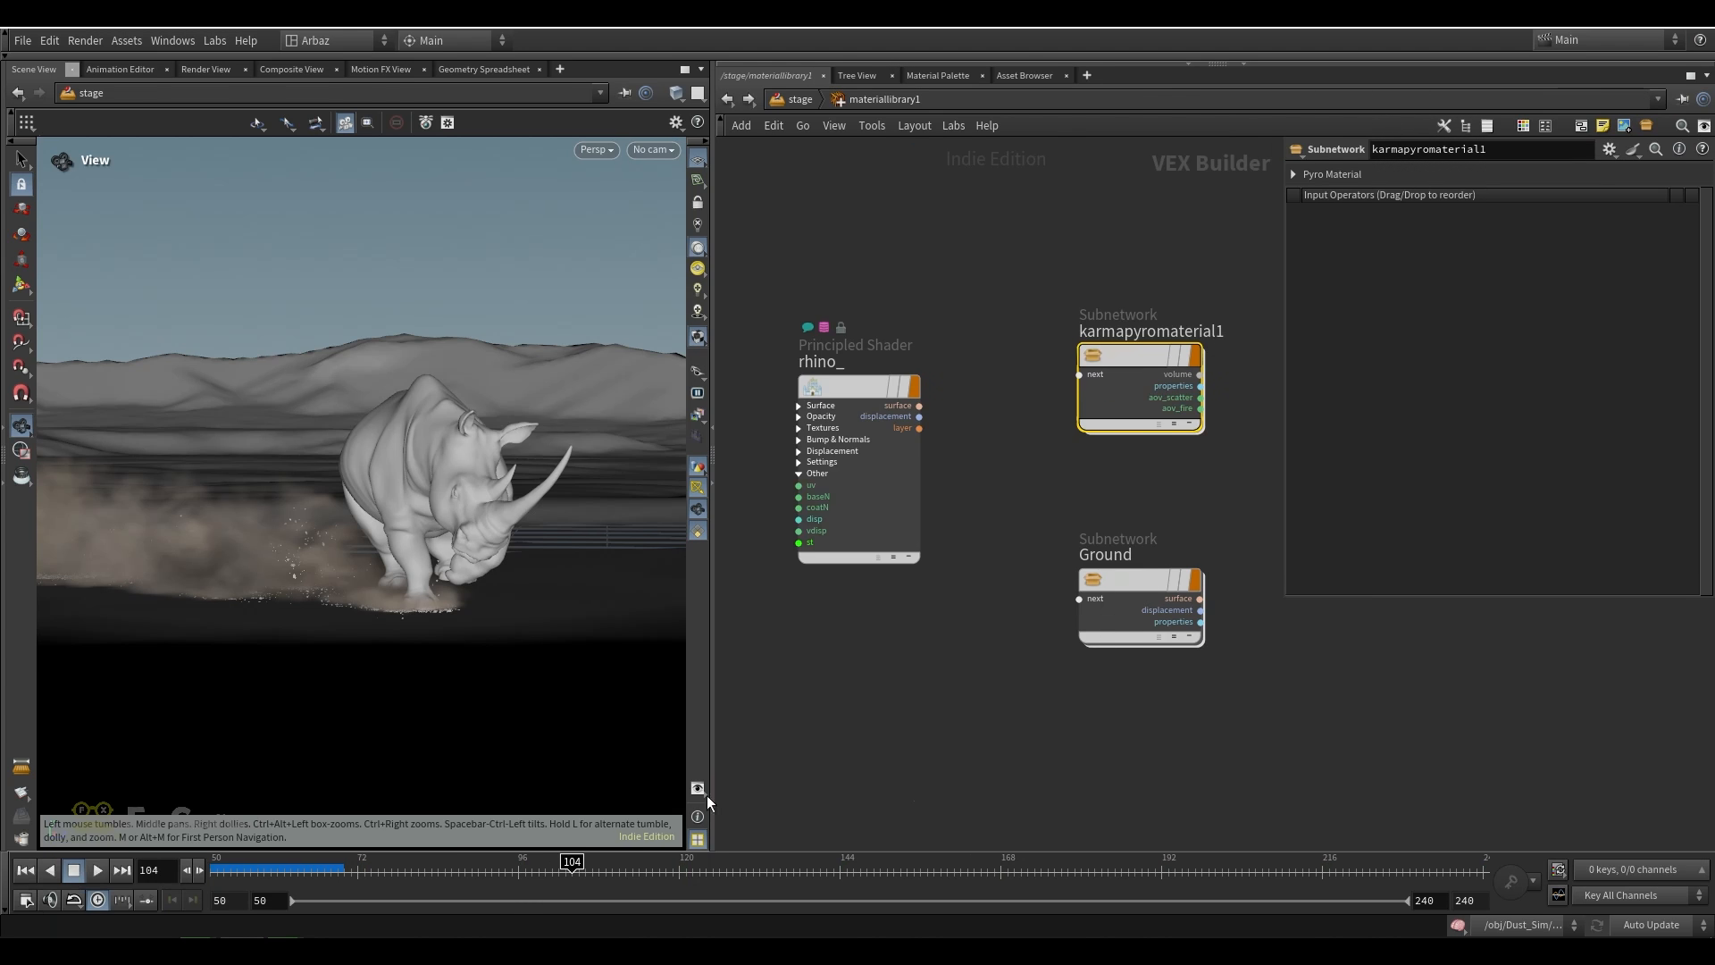
pyautogui.click(906, 378)
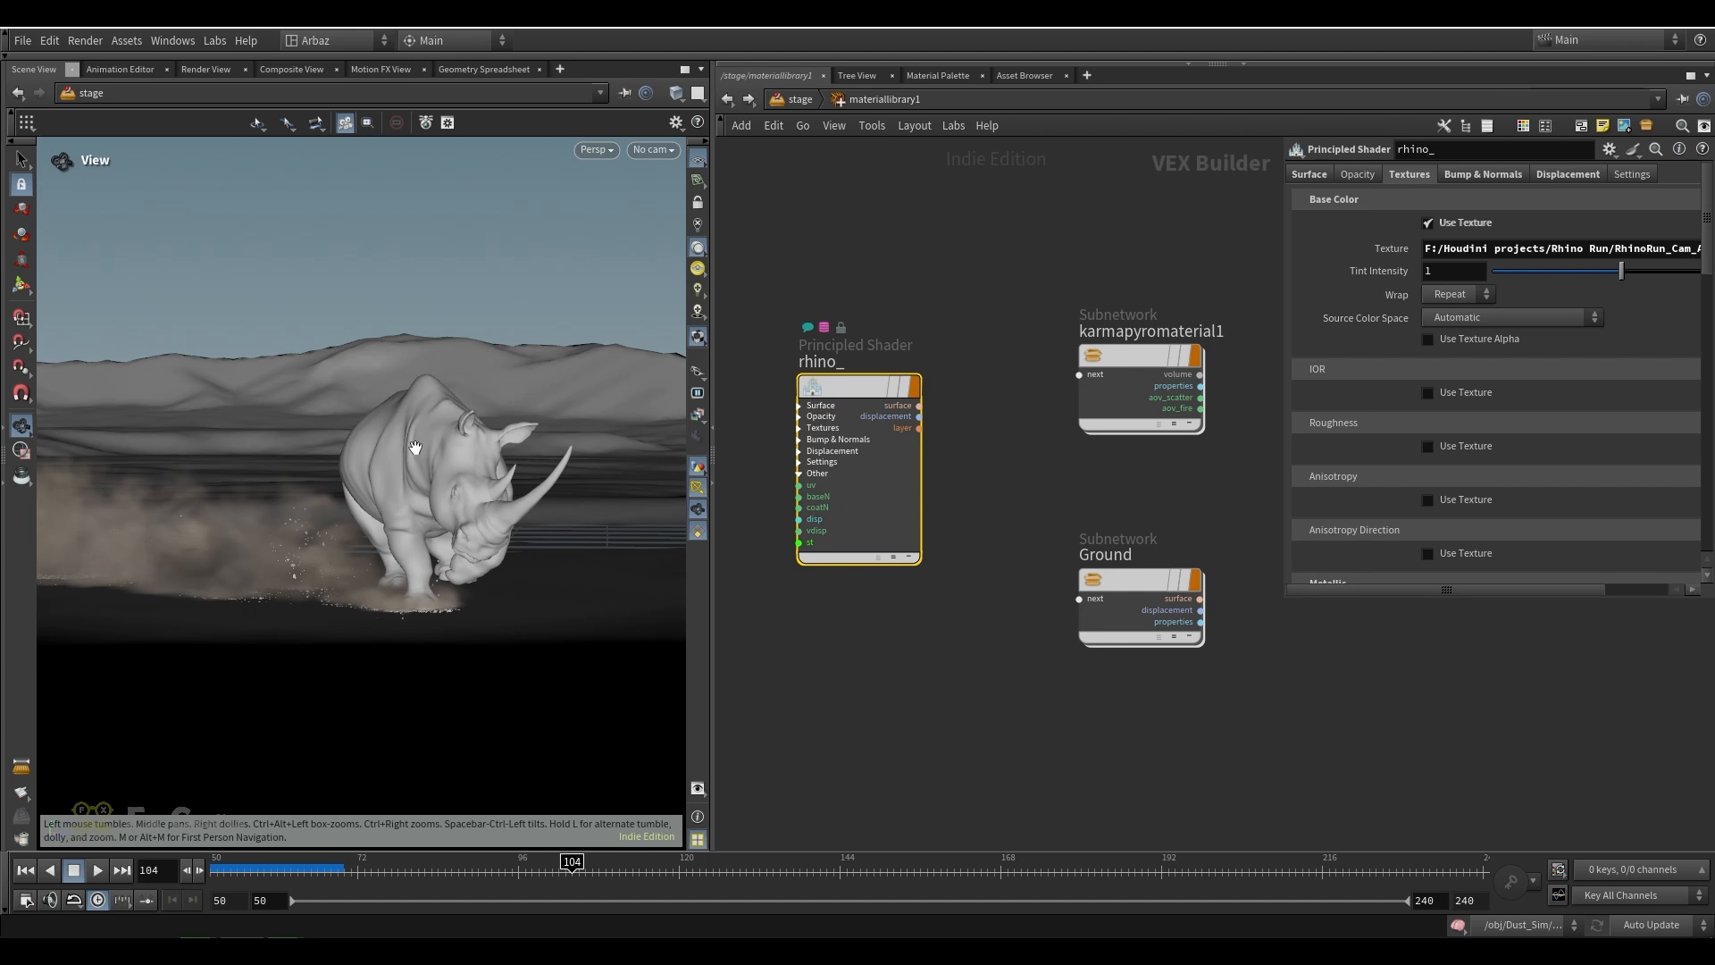
# Inspect the karmapyromaterial1 subnetwork used for the dust in the material library
pyautogui.moveTo(1038, 480); pyautogui.dragTo(947, 477, button='middle')
pyautogui.click(1063, 375)
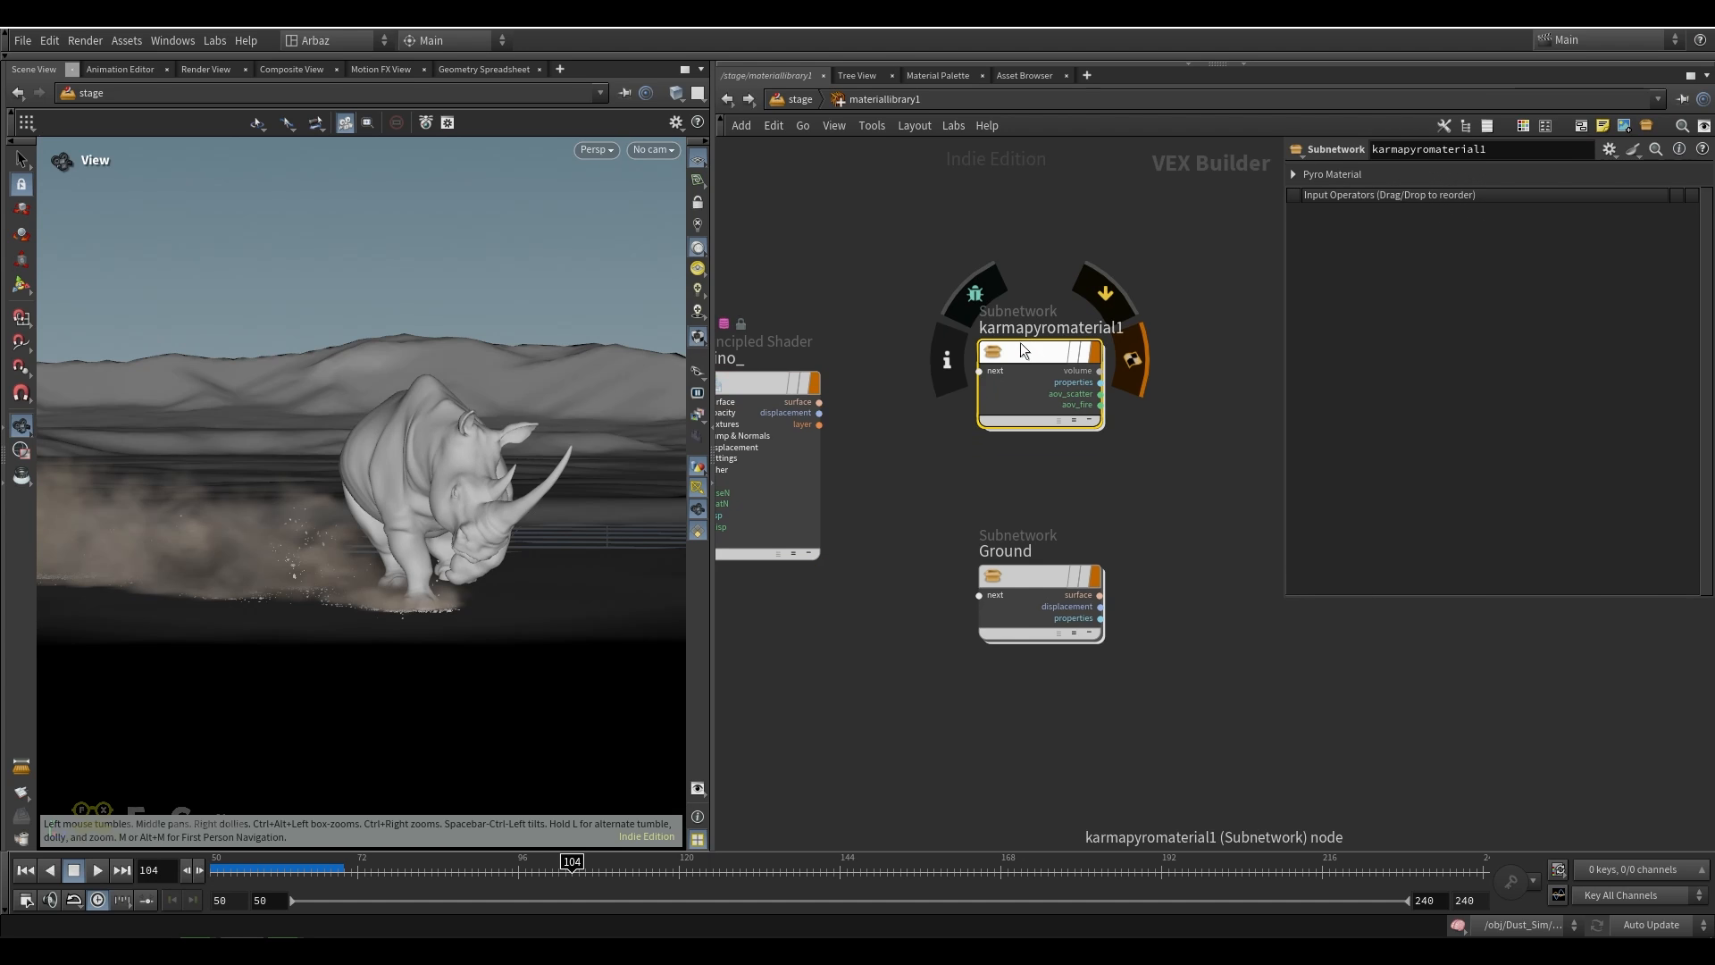
pyautogui.click(596, 150)
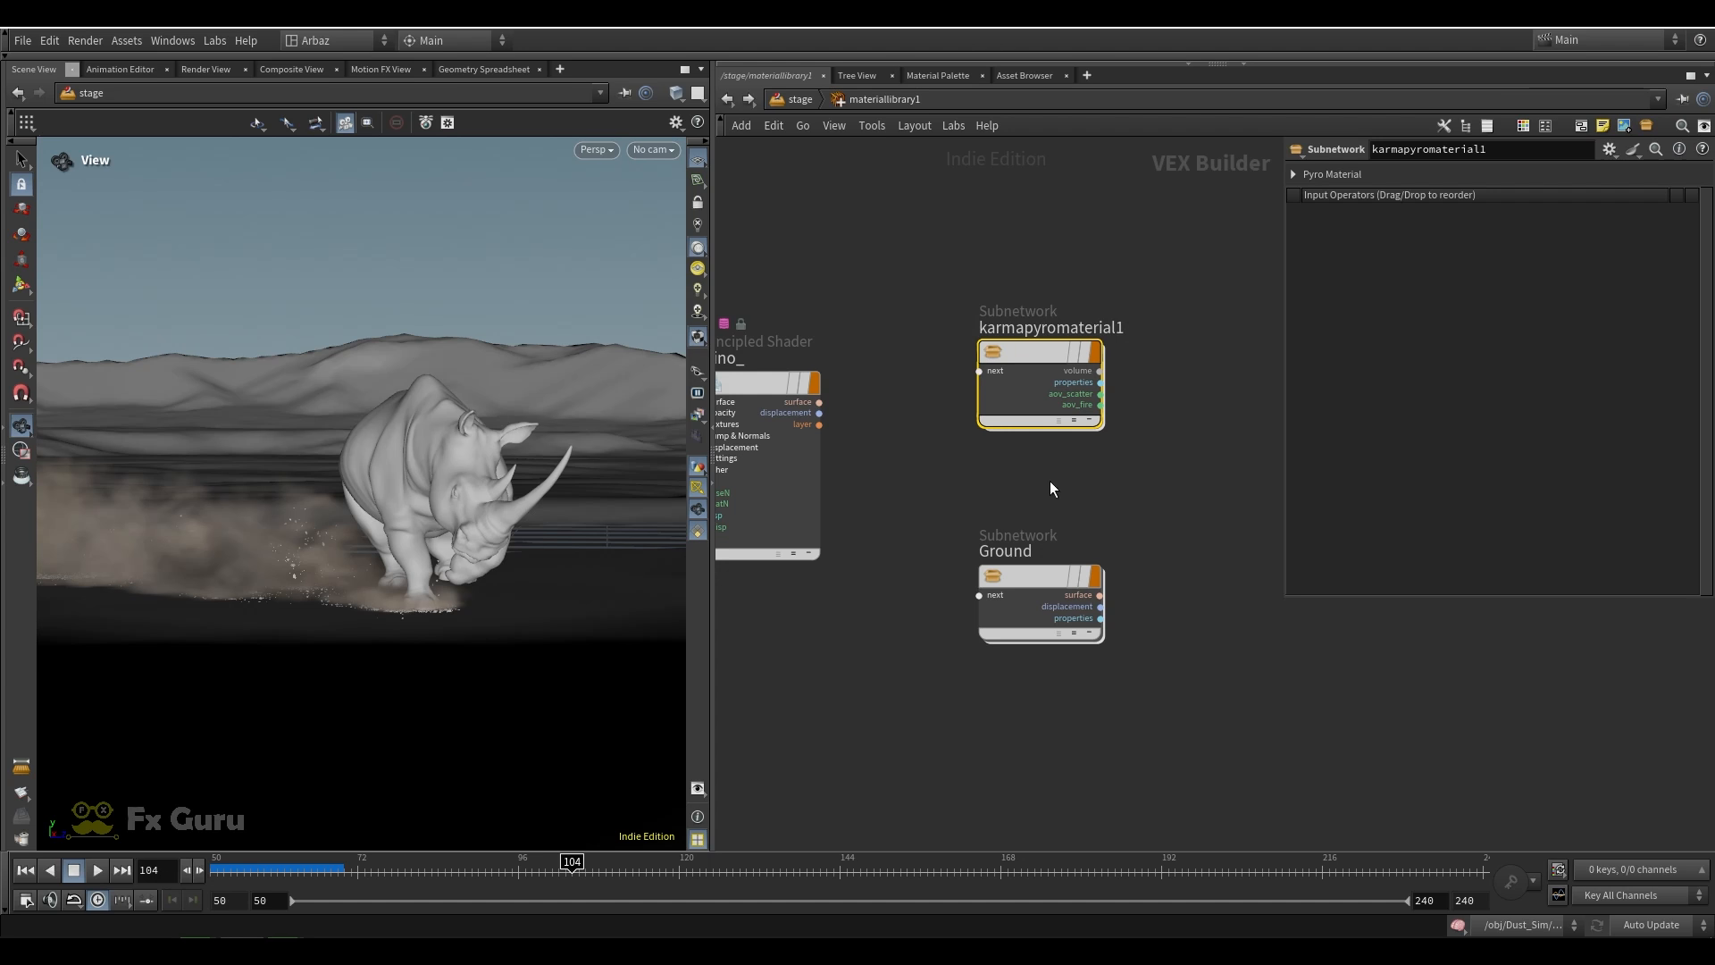
# Open the Ground material, review its mtlxstandard_surface base and specular settings, and return to the material library
pyautogui.moveTo(1051, 488); pyautogui.dragTo(994, 440, button='middle')
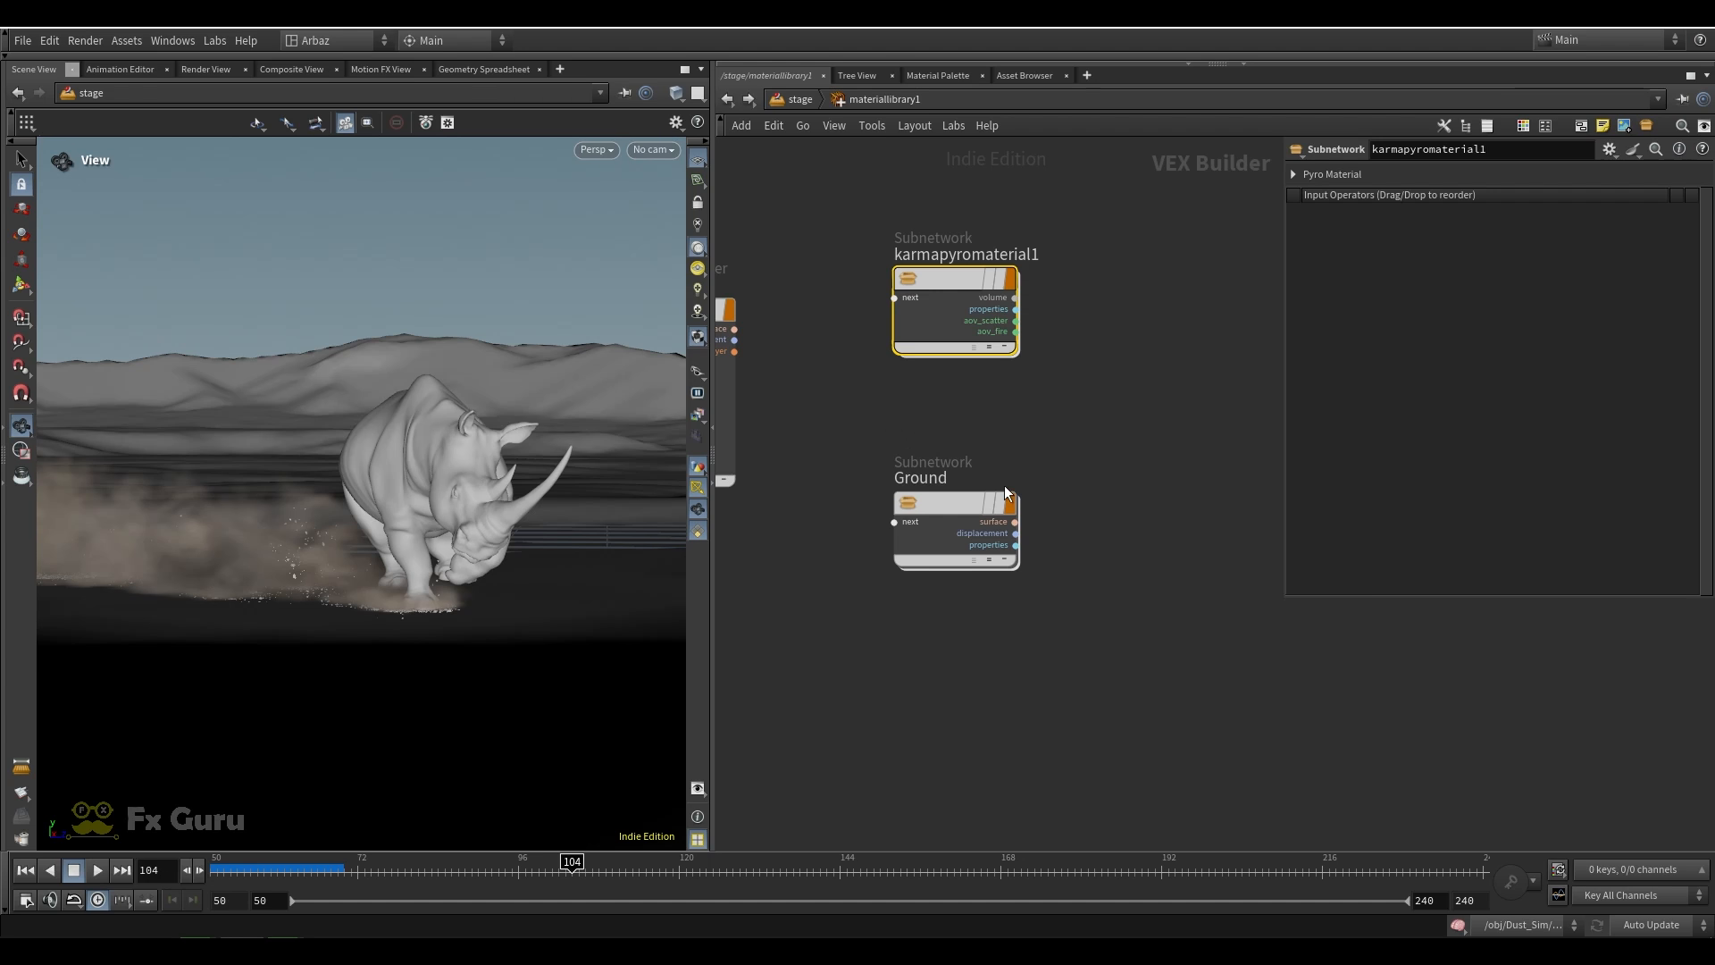
pyautogui.doubleClick(947, 495)
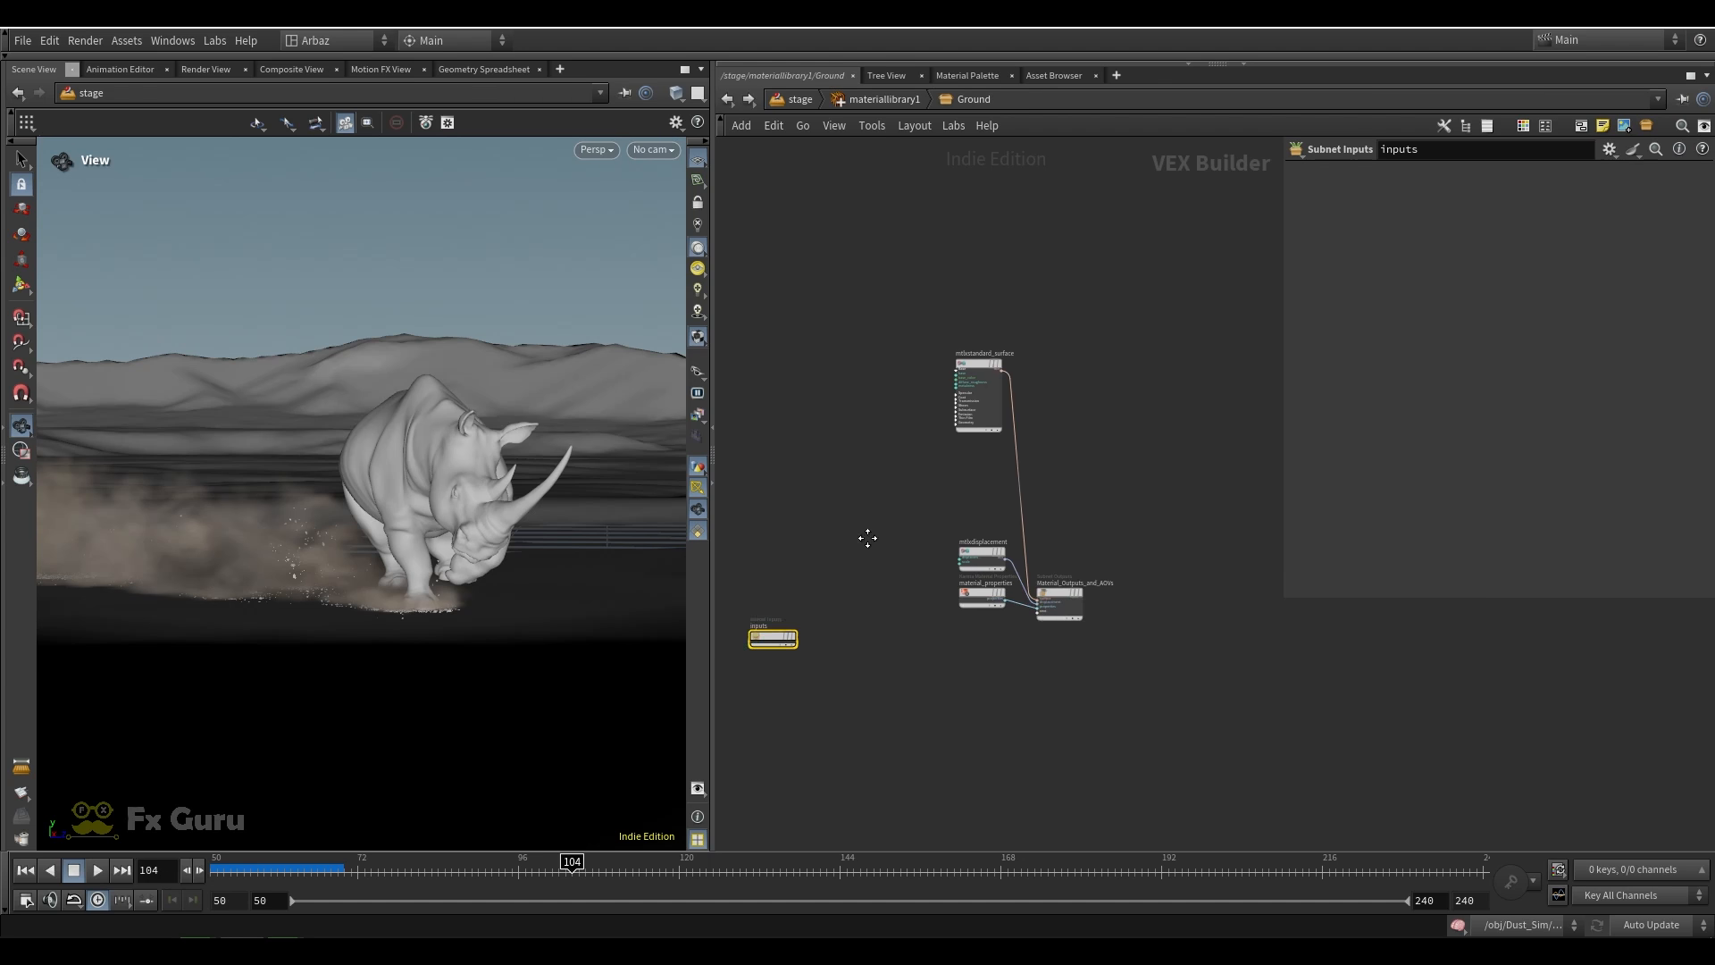
pyautogui.click(973, 393)
pyautogui.scroll(3, 984, 346)
pyautogui.moveTo(945, 331); pyautogui.dragTo(946, 420)
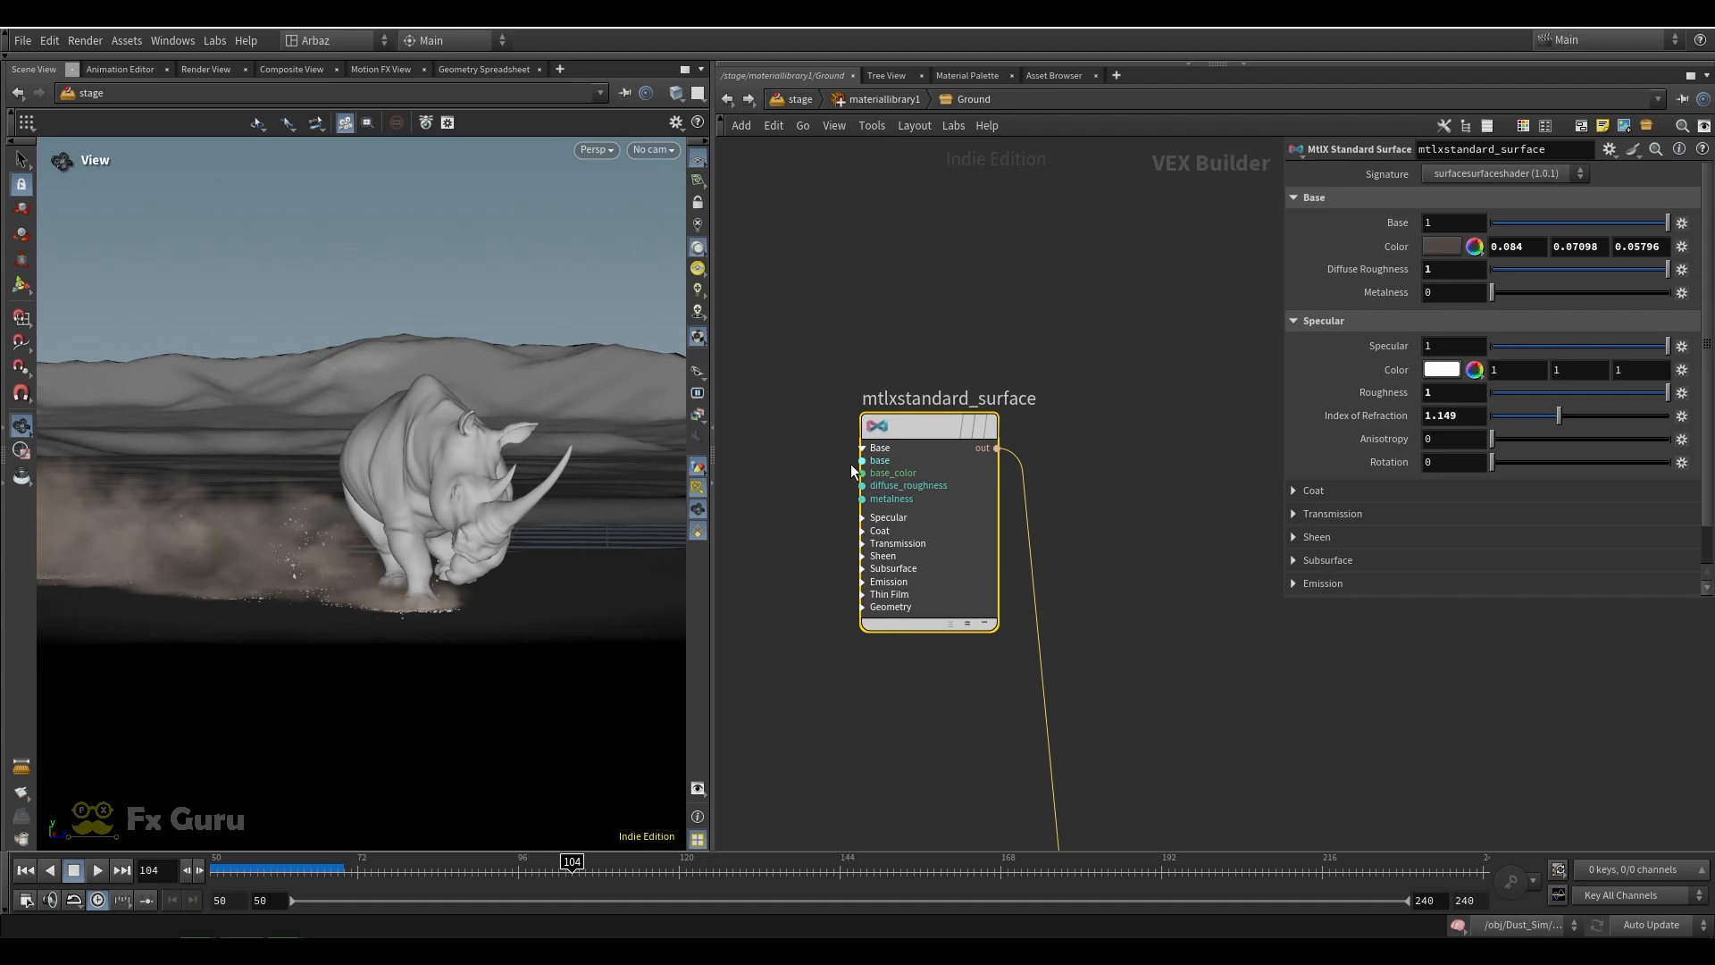
pyautogui.click(878, 101)
# Open the debris material, review its mtlxstandard_surface color and roughness settings, and return to the material library
pyautogui.scroll(-4, 875, 387)
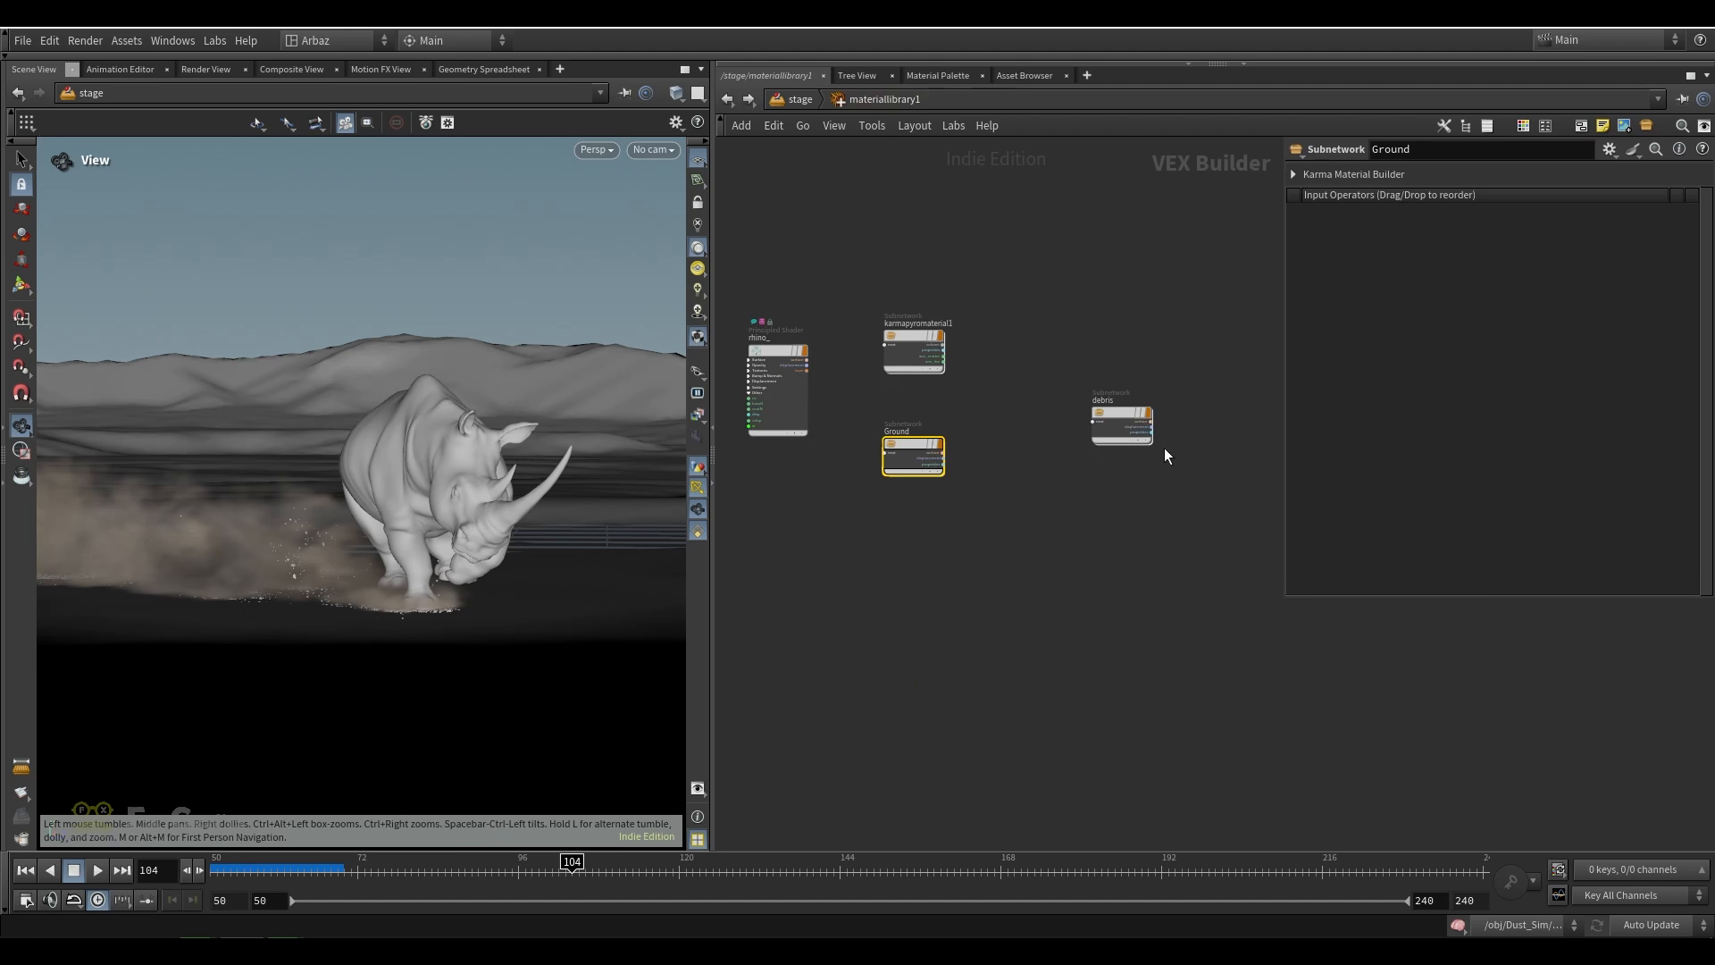
pyautogui.scroll(2, 1179, 442)
pyautogui.moveTo(1072, 401); pyautogui.dragTo(959, 374)
pyautogui.doubleClick(958, 372)
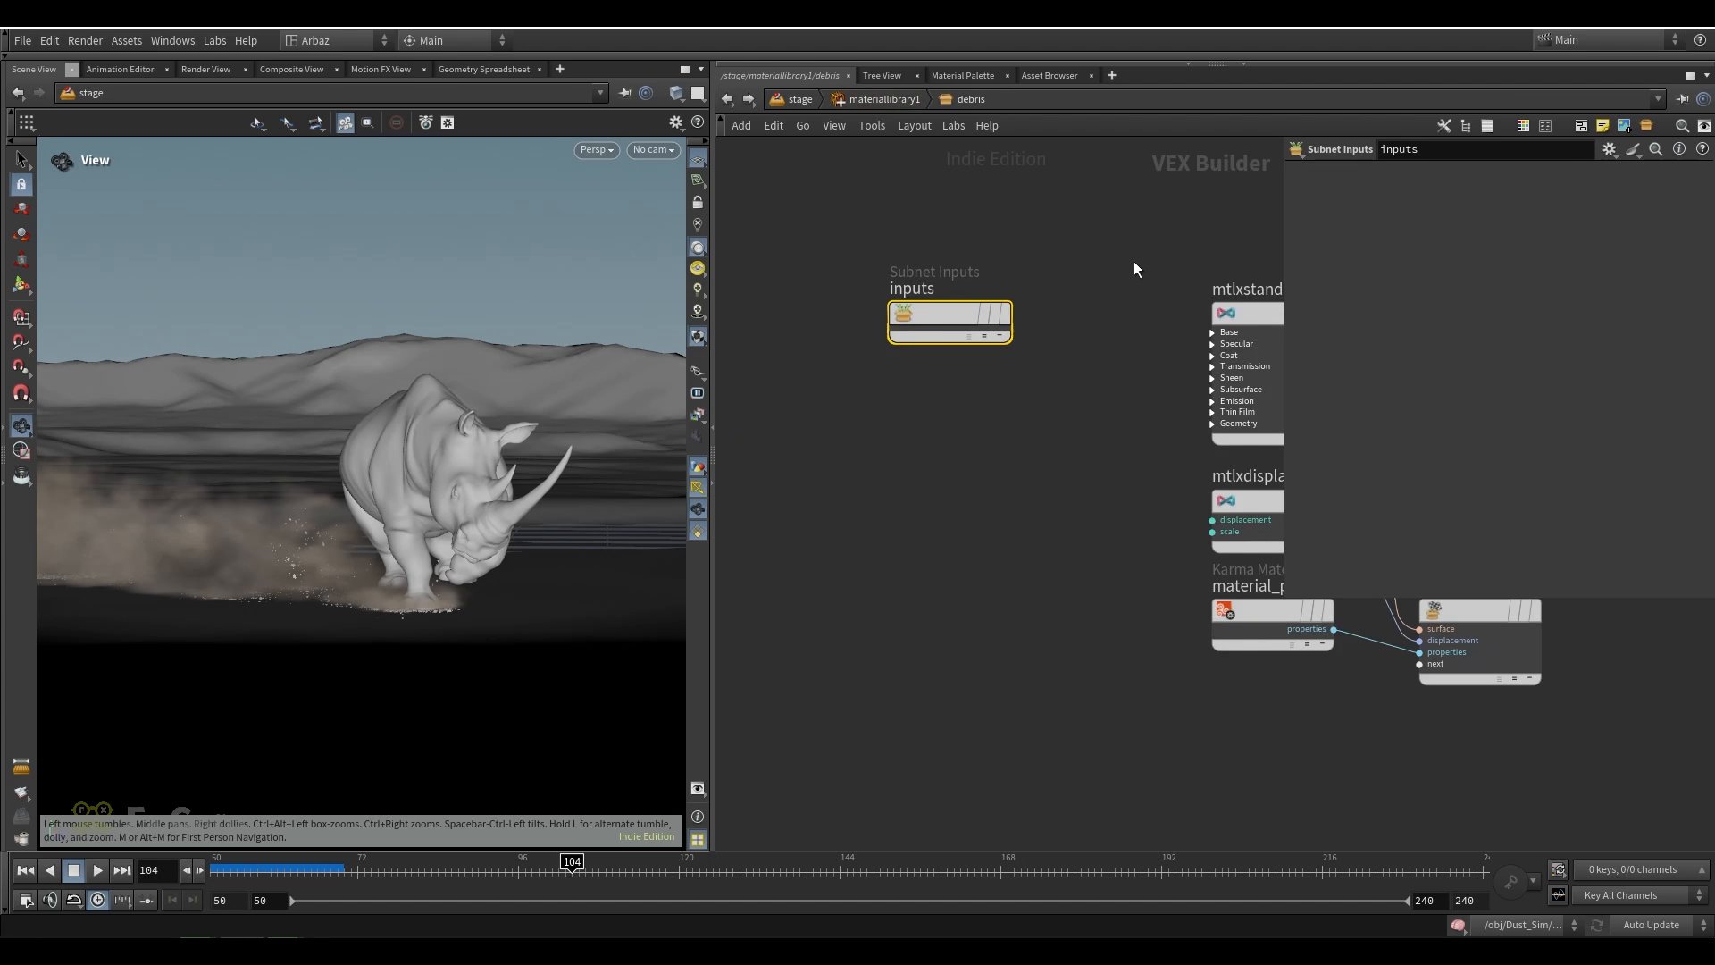
pyautogui.click(1250, 315)
pyautogui.moveTo(1207, 229); pyautogui.dragTo(1071, 277, button='middle')
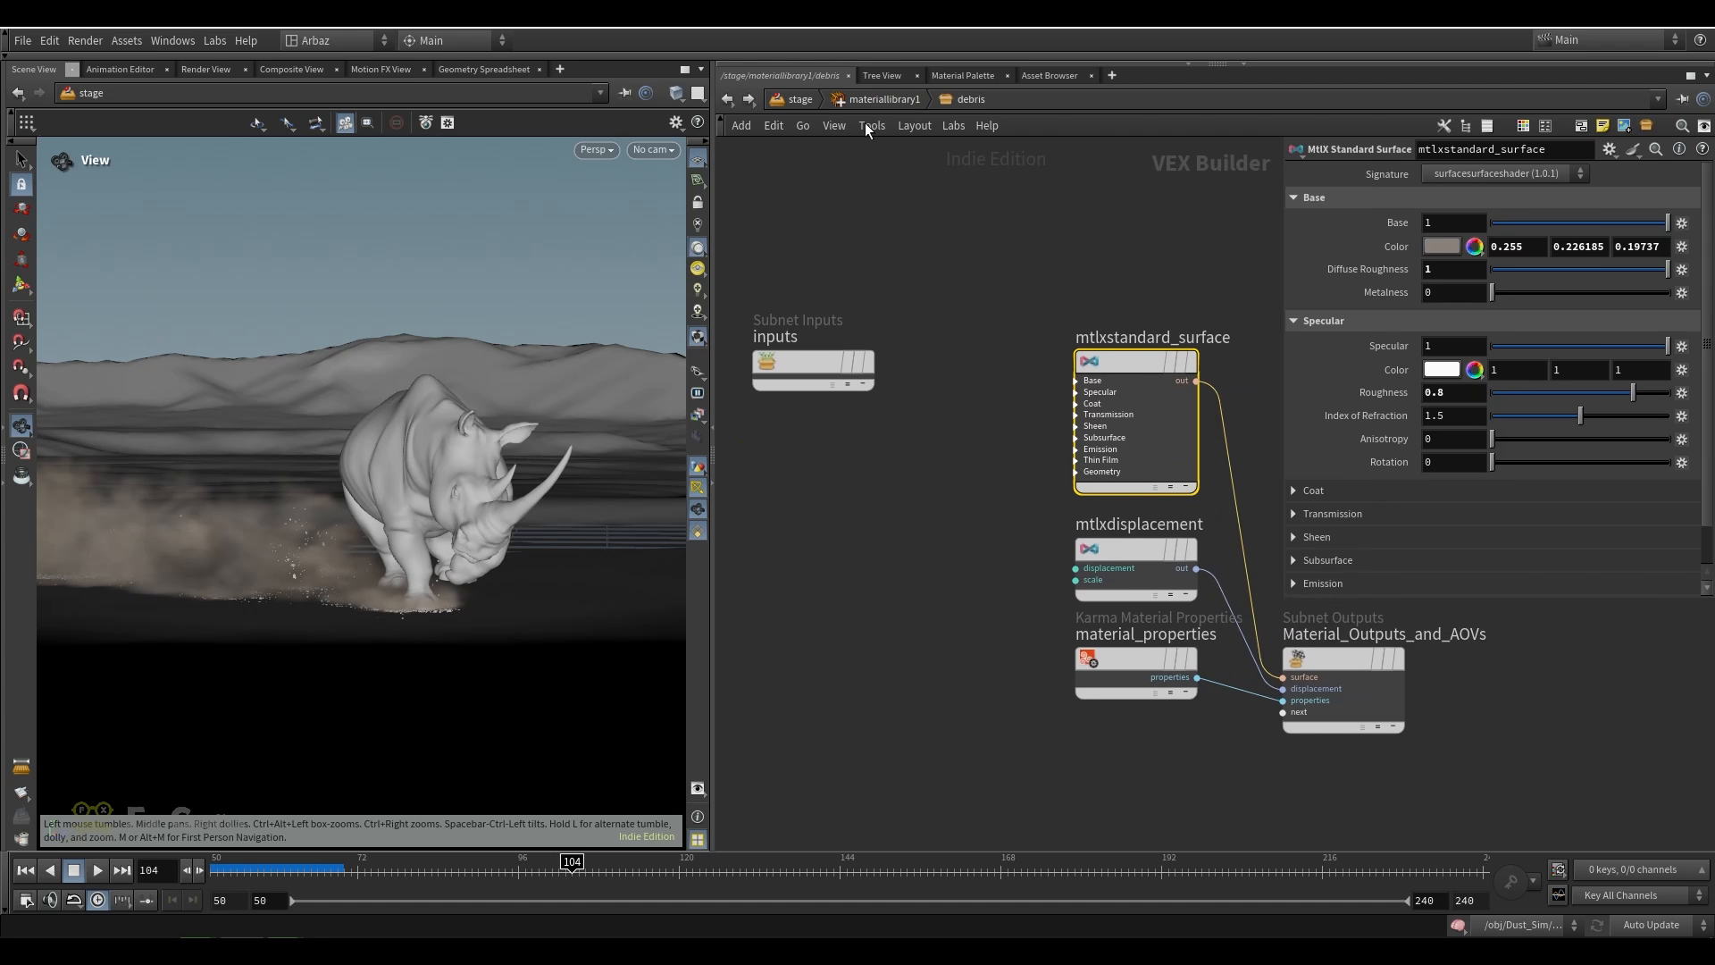
pyautogui.click(872, 100)
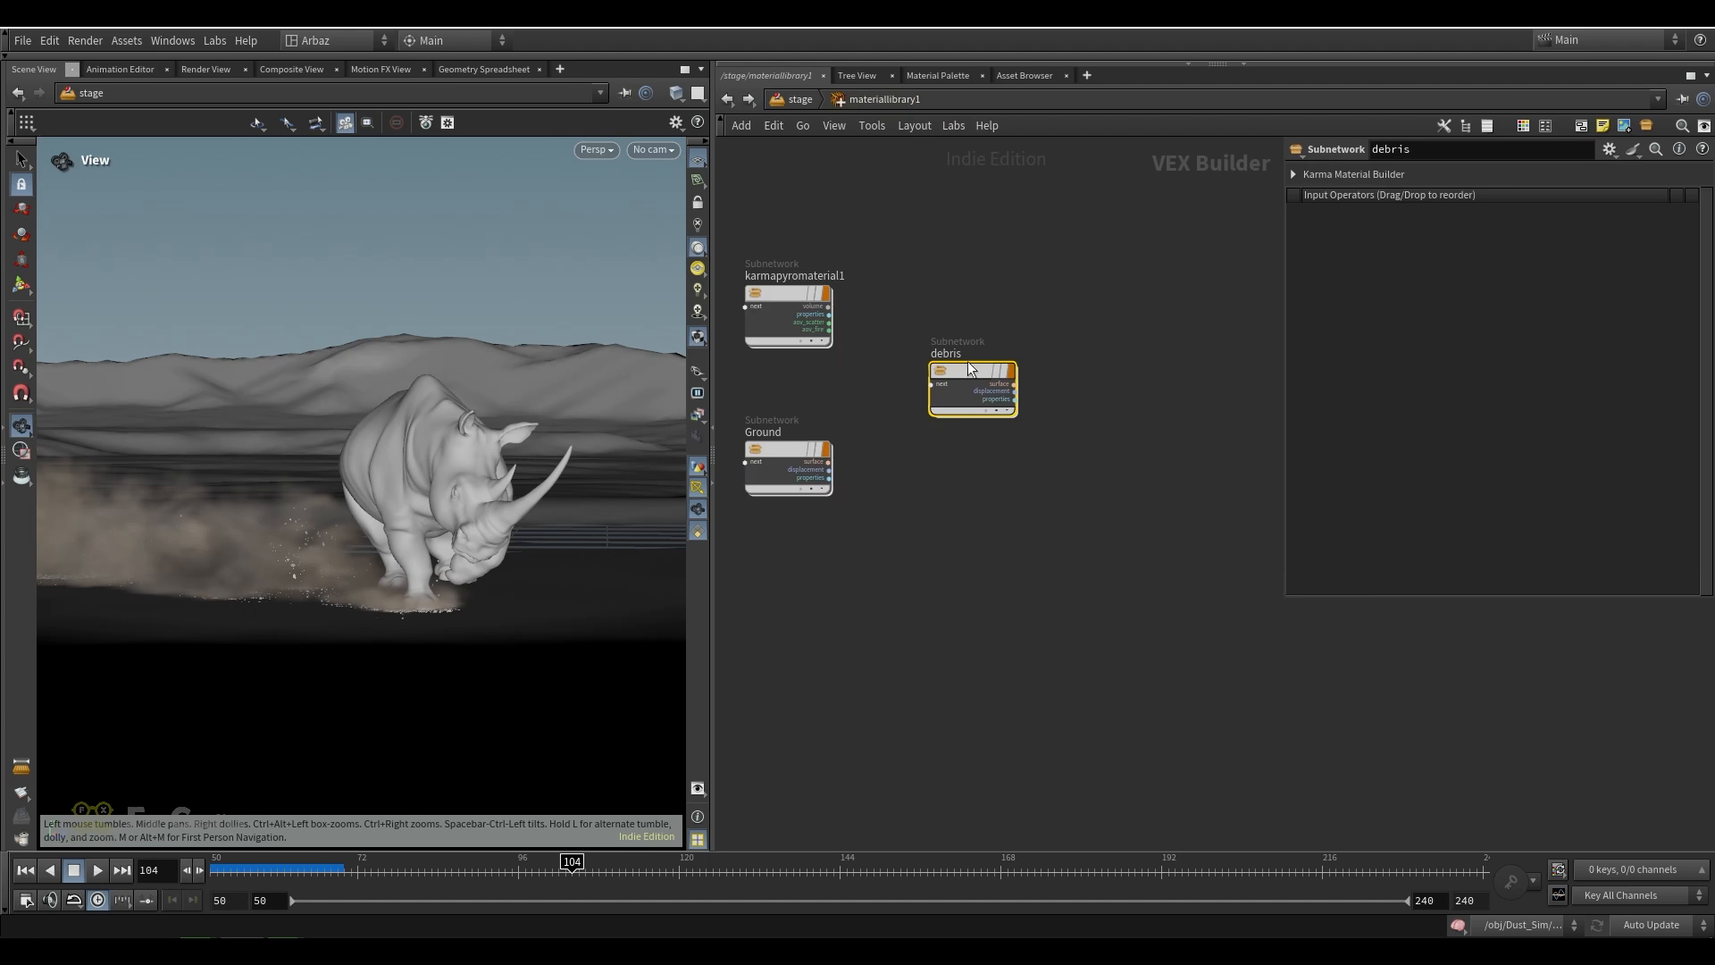
# Return to the stage, review assignmaterial1's bindings for debris, Ground, Rhino and Dust, and display the stage with those materials
pyautogui.scroll(3, 968, 361)
pyautogui.moveTo(788, 416); pyautogui.dragTo(942, 407, button='middle')
pyautogui.moveTo(953, 360); pyautogui.dragTo(1135, 411)
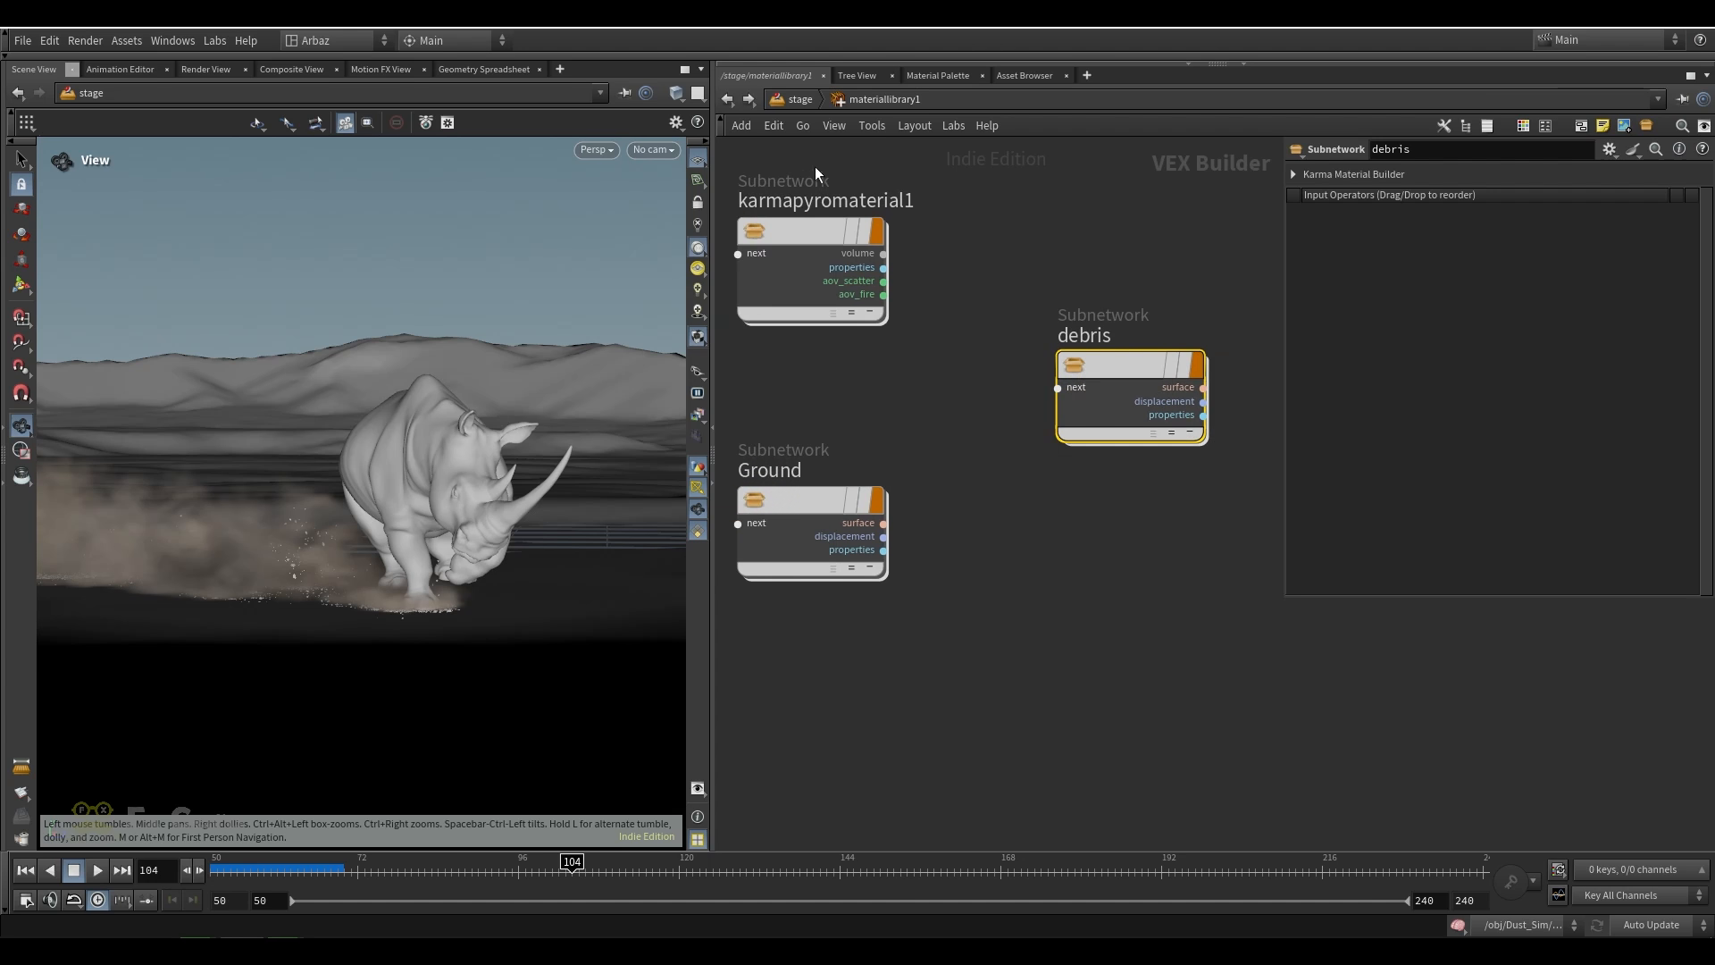
pyautogui.click(791, 100)
pyautogui.moveTo(1070, 521); pyautogui.dragTo(831, 611)
pyautogui.moveTo(828, 626); pyautogui.dragTo(835, 478, button='middle')
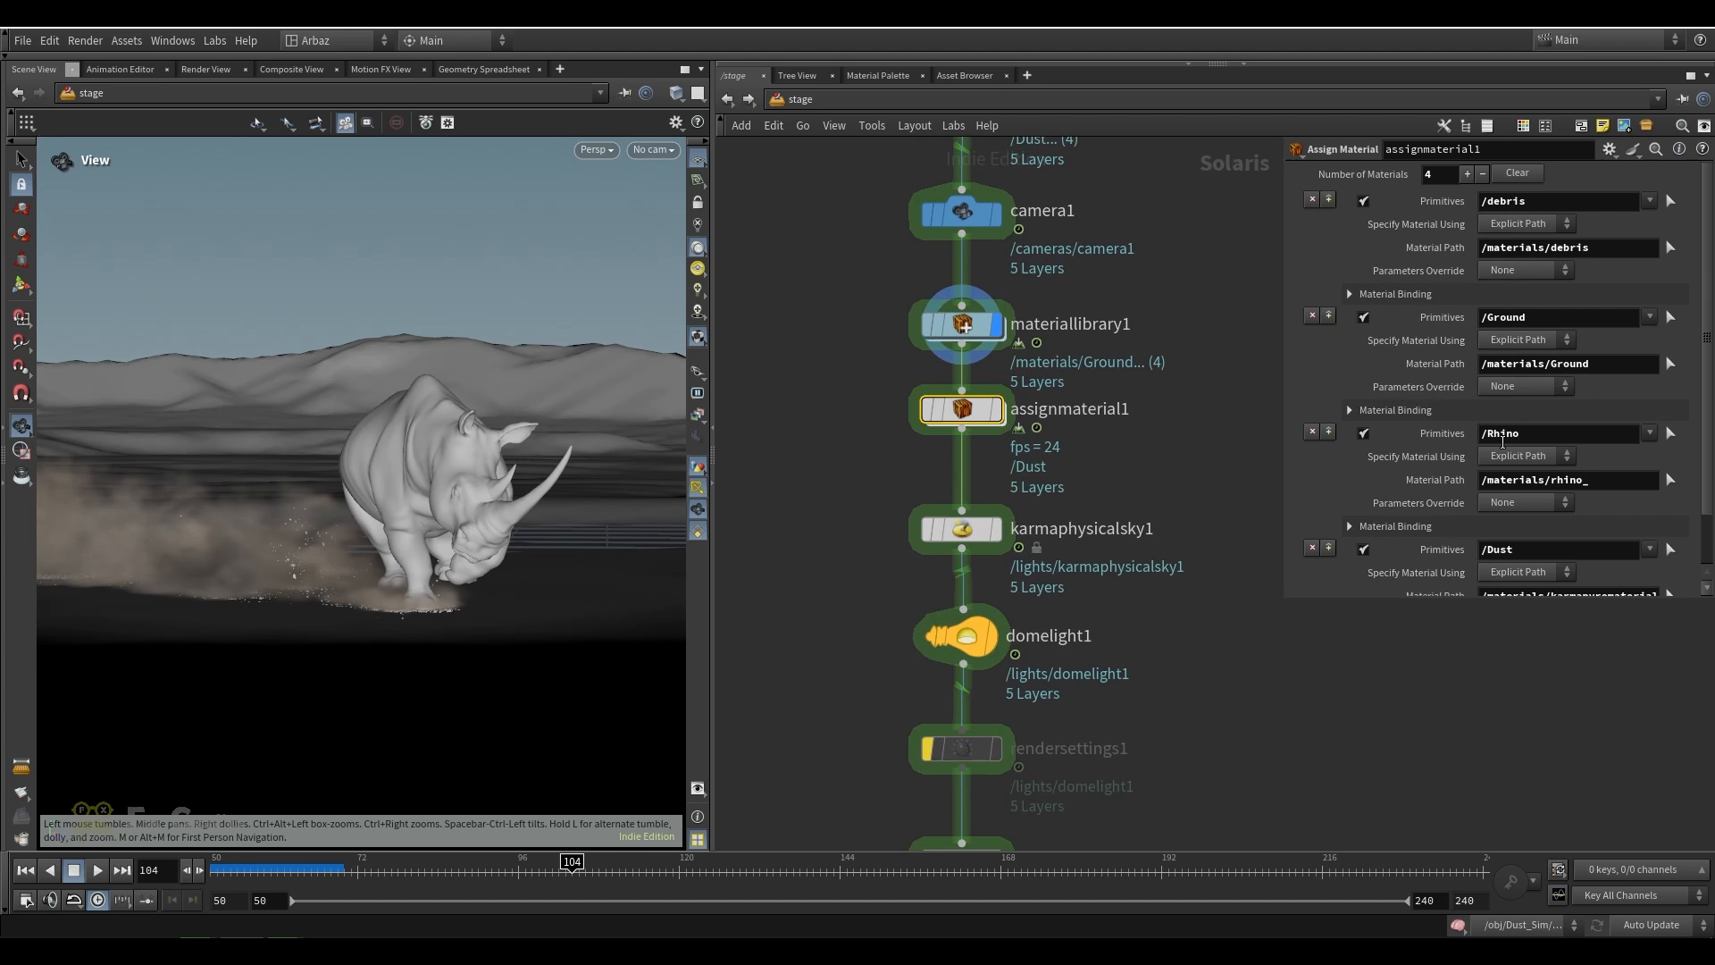
pyautogui.scroll(-2, 1541, 482)
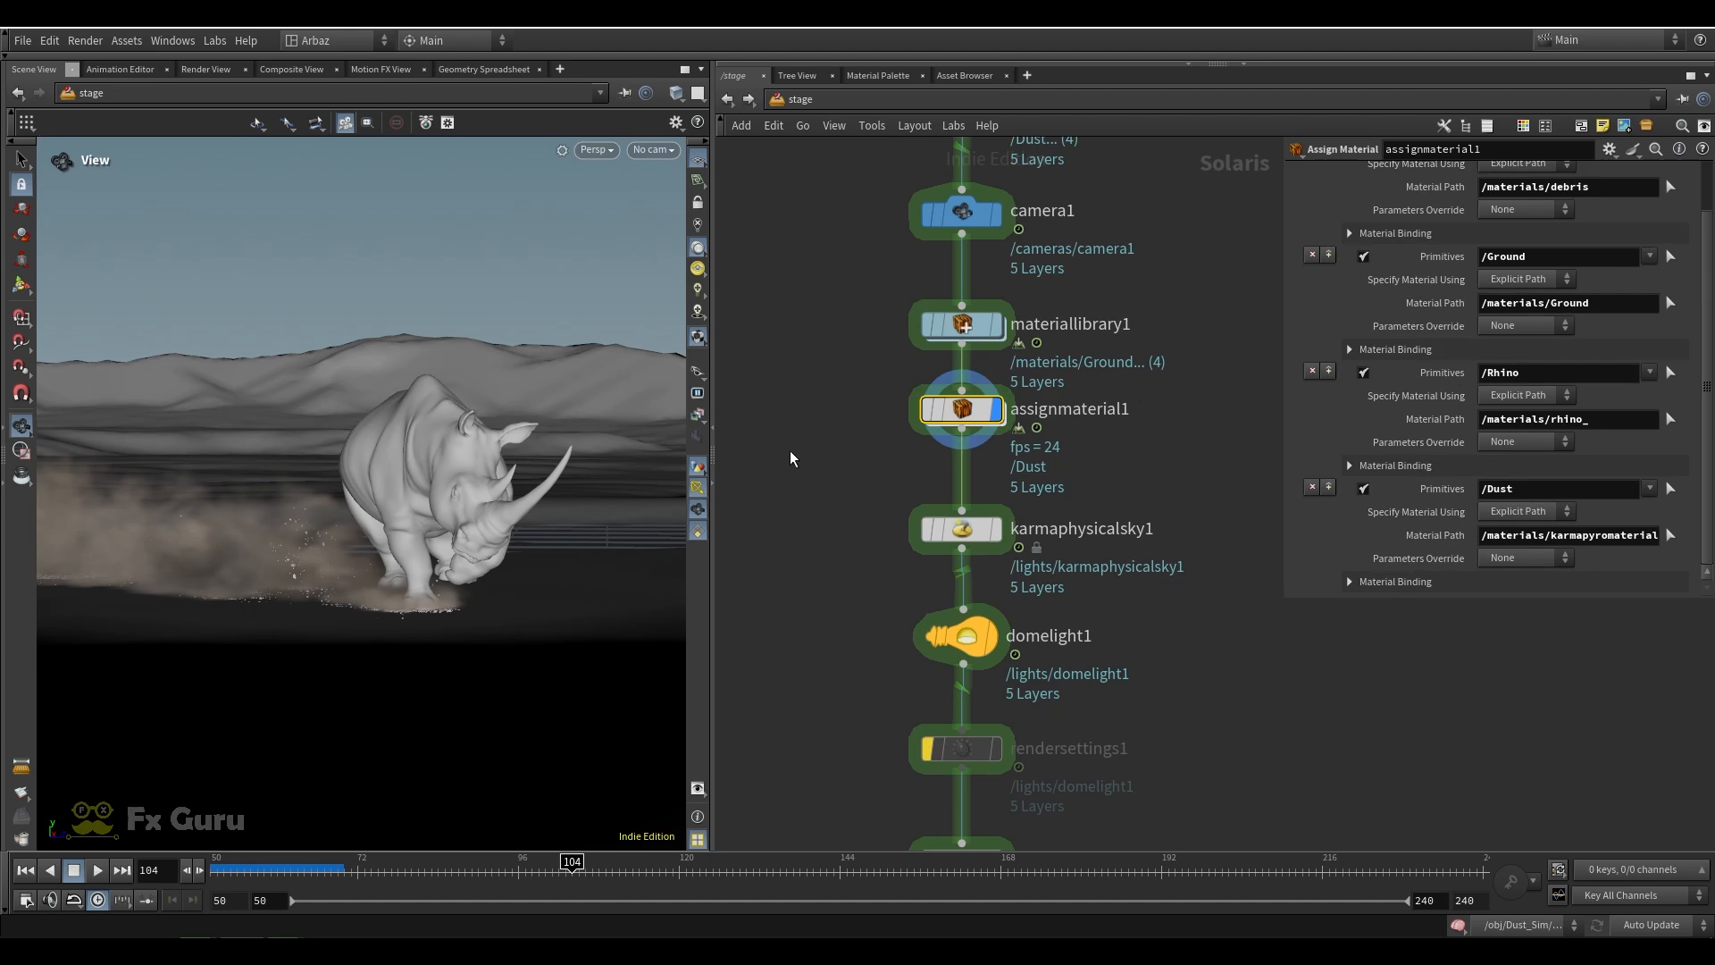
pyautogui.moveTo(790, 449); pyautogui.dragTo(1240, 373)
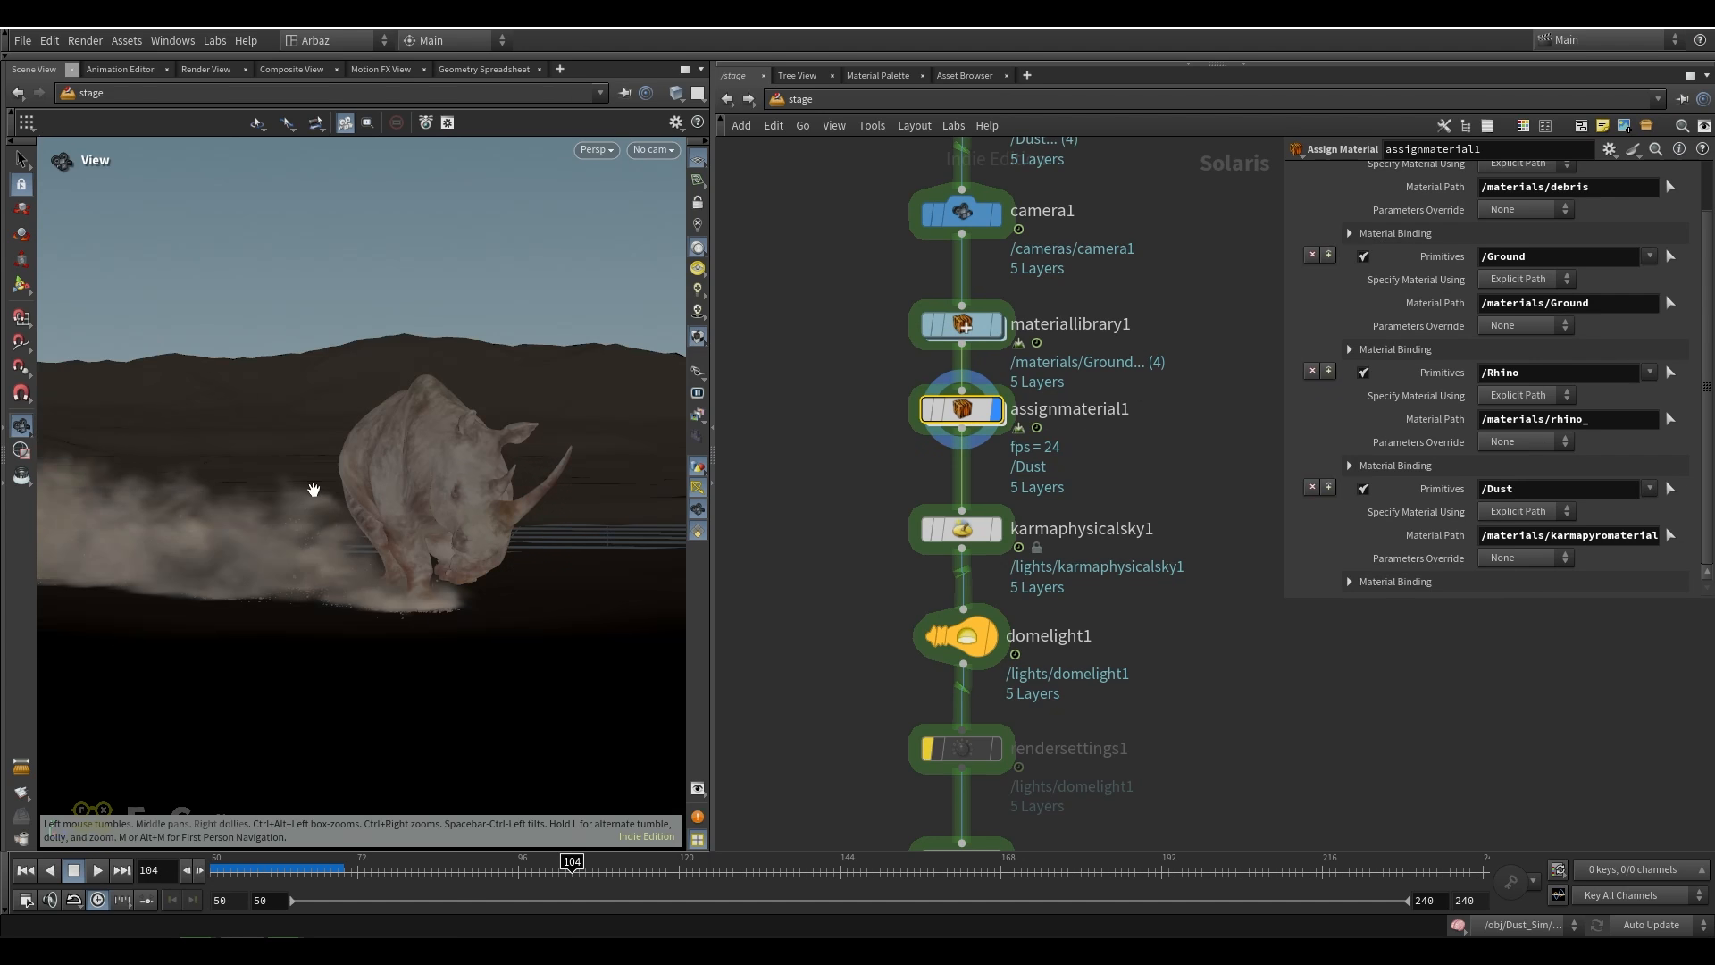
# Orbit around the rhino and switch the viewport to look through /cameras/camera1
pyautogui.moveTo(433, 518)
pyautogui.mouseDown()
pyautogui.moveTo(481, 538)
pyautogui.moveTo(633, 312)
pyautogui.mouseUp()
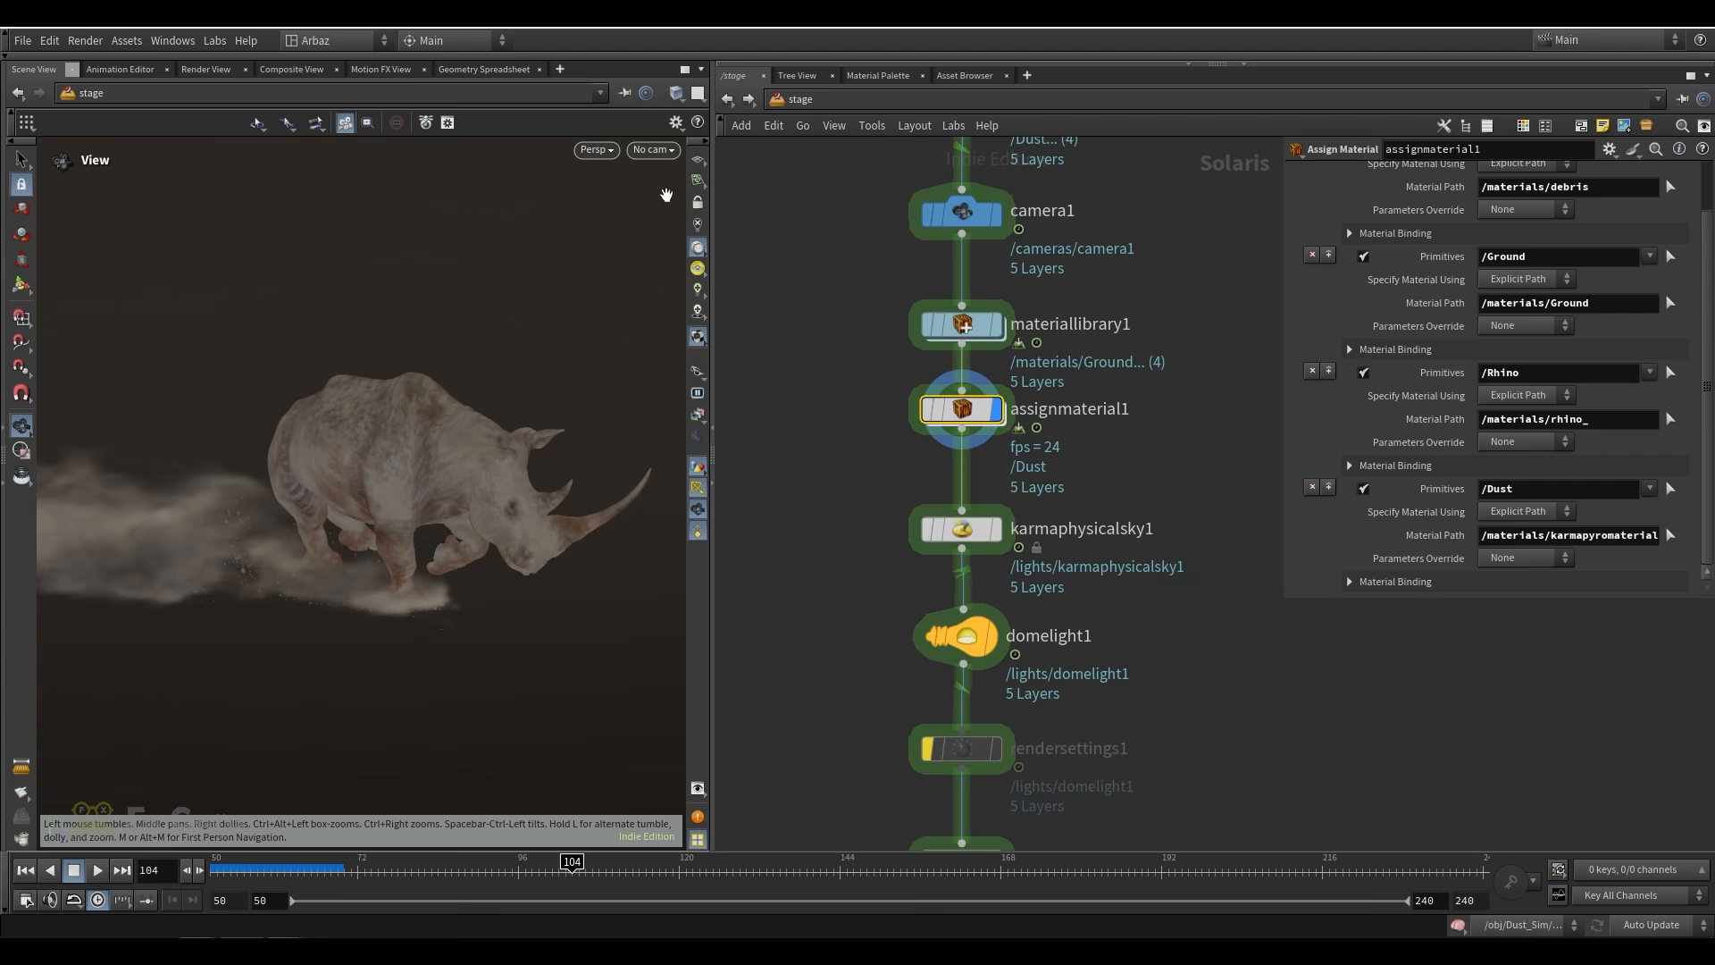
pyautogui.click(653, 150)
pyautogui.click(673, 171)
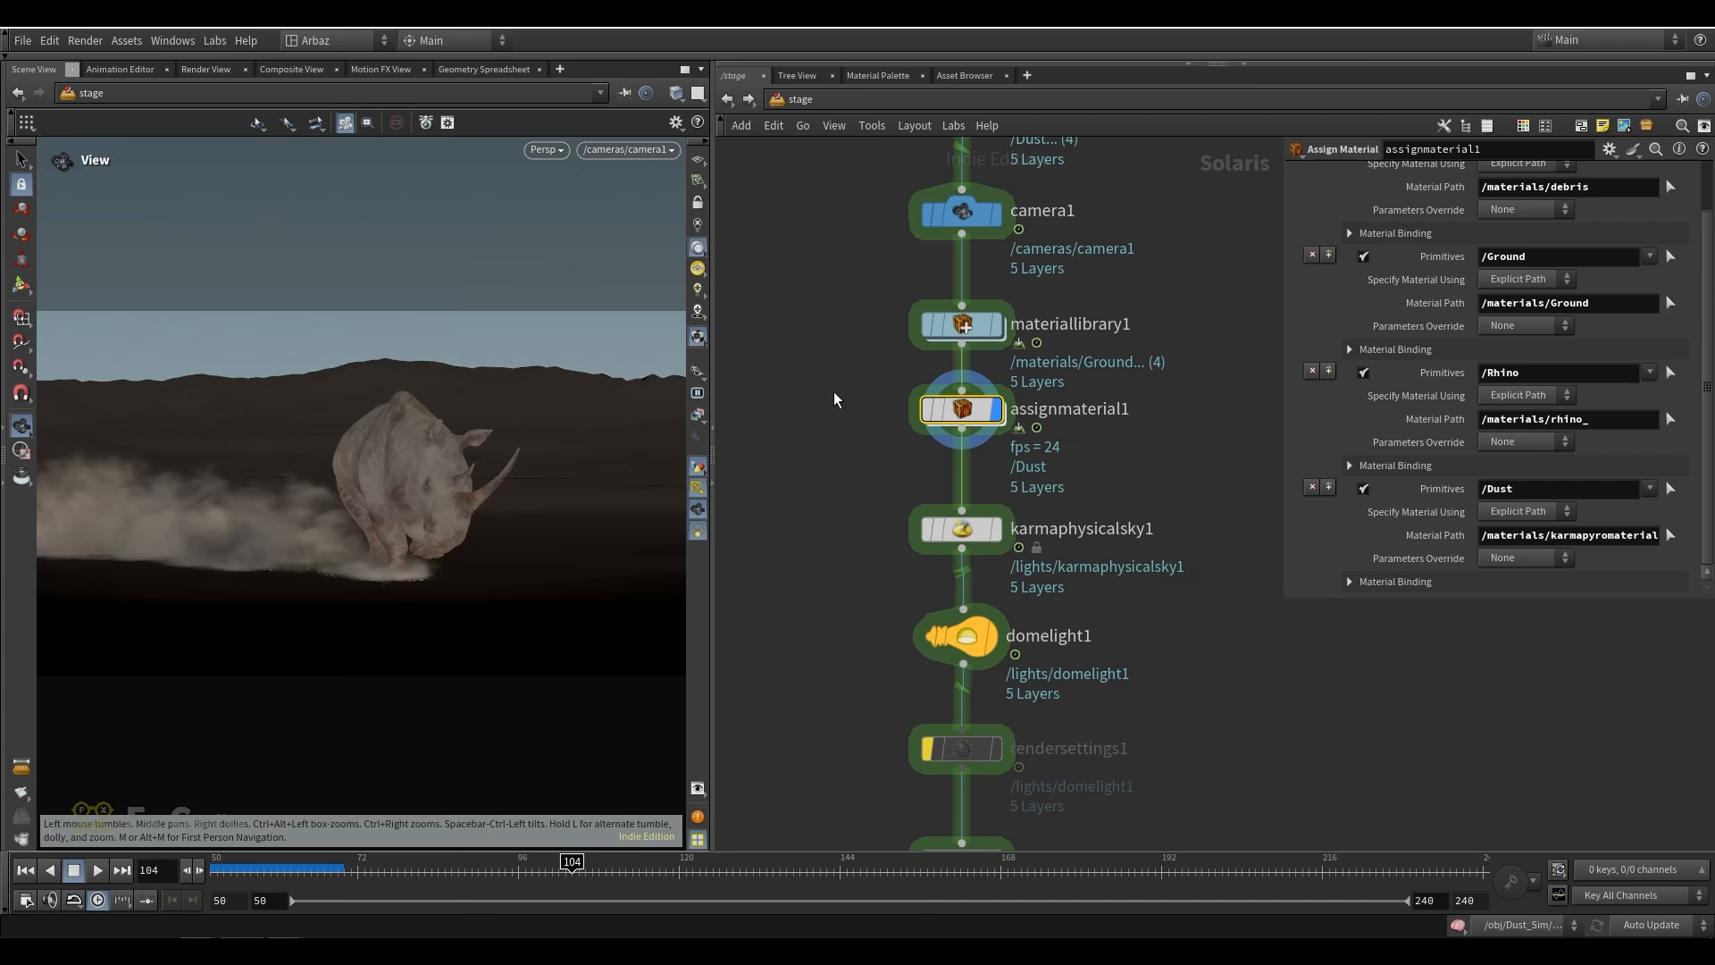
# Display karmaphysicalsky1 and domelight1 in turn to review their light settings, and turn the viewport's high-quality lighting back on
pyautogui.moveTo(874, 490); pyautogui.dragTo(853, 398, button='middle')
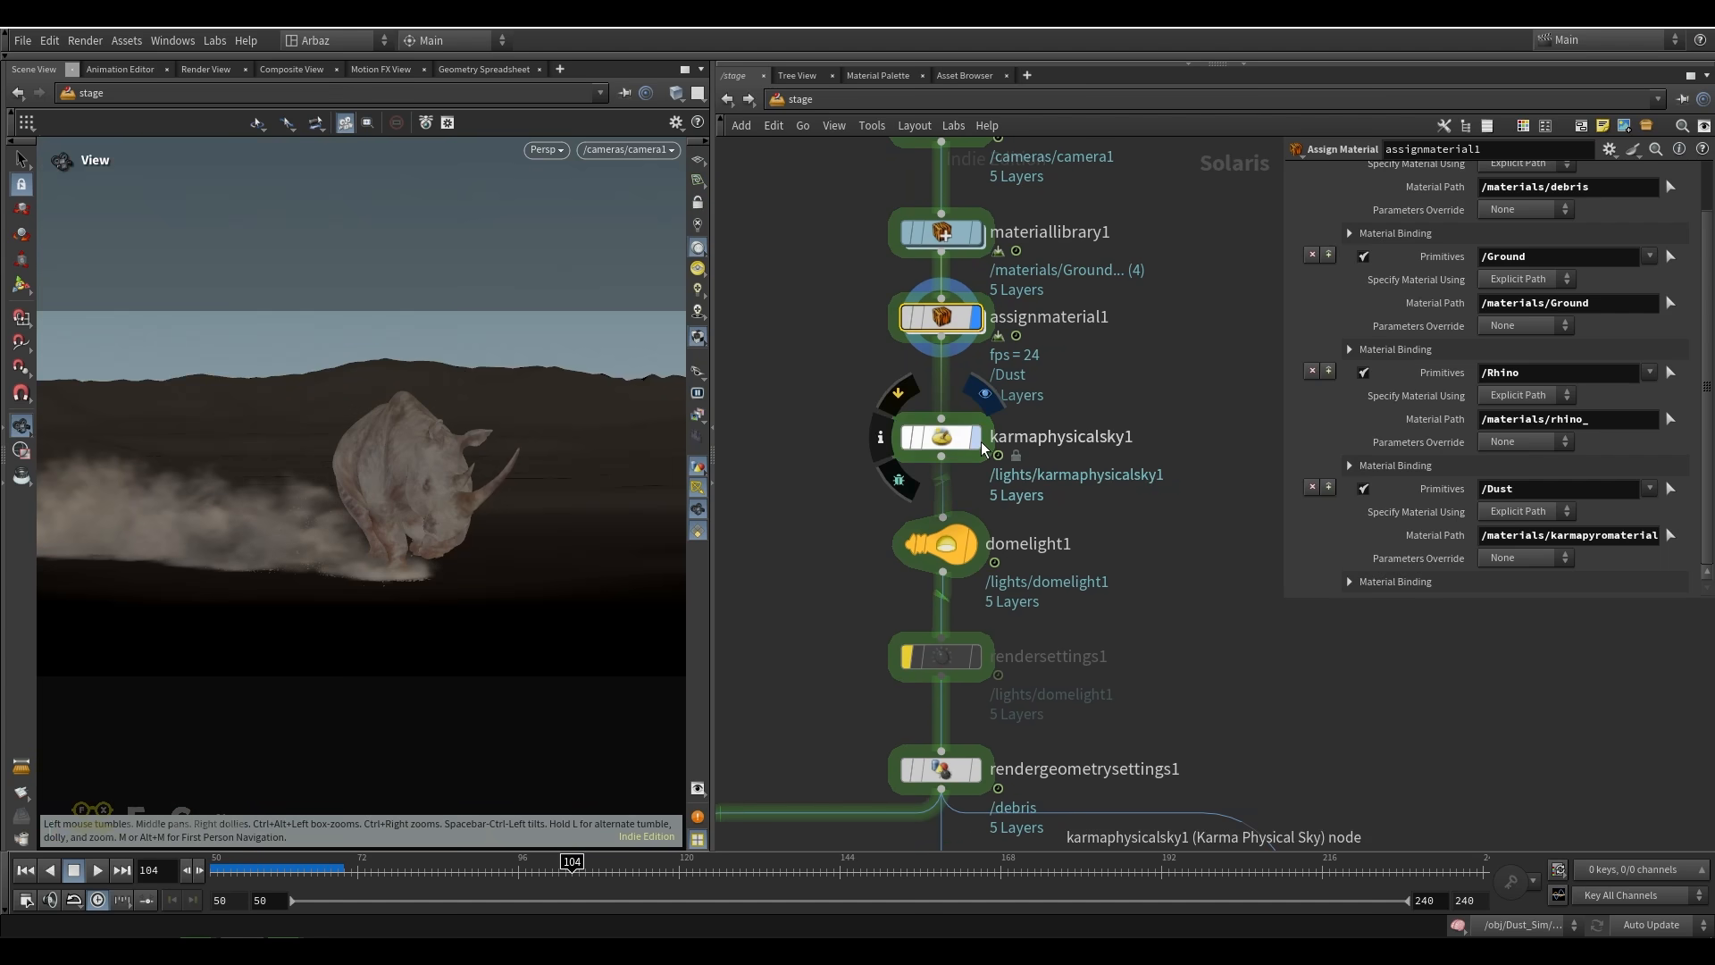
pyautogui.click(941, 438)
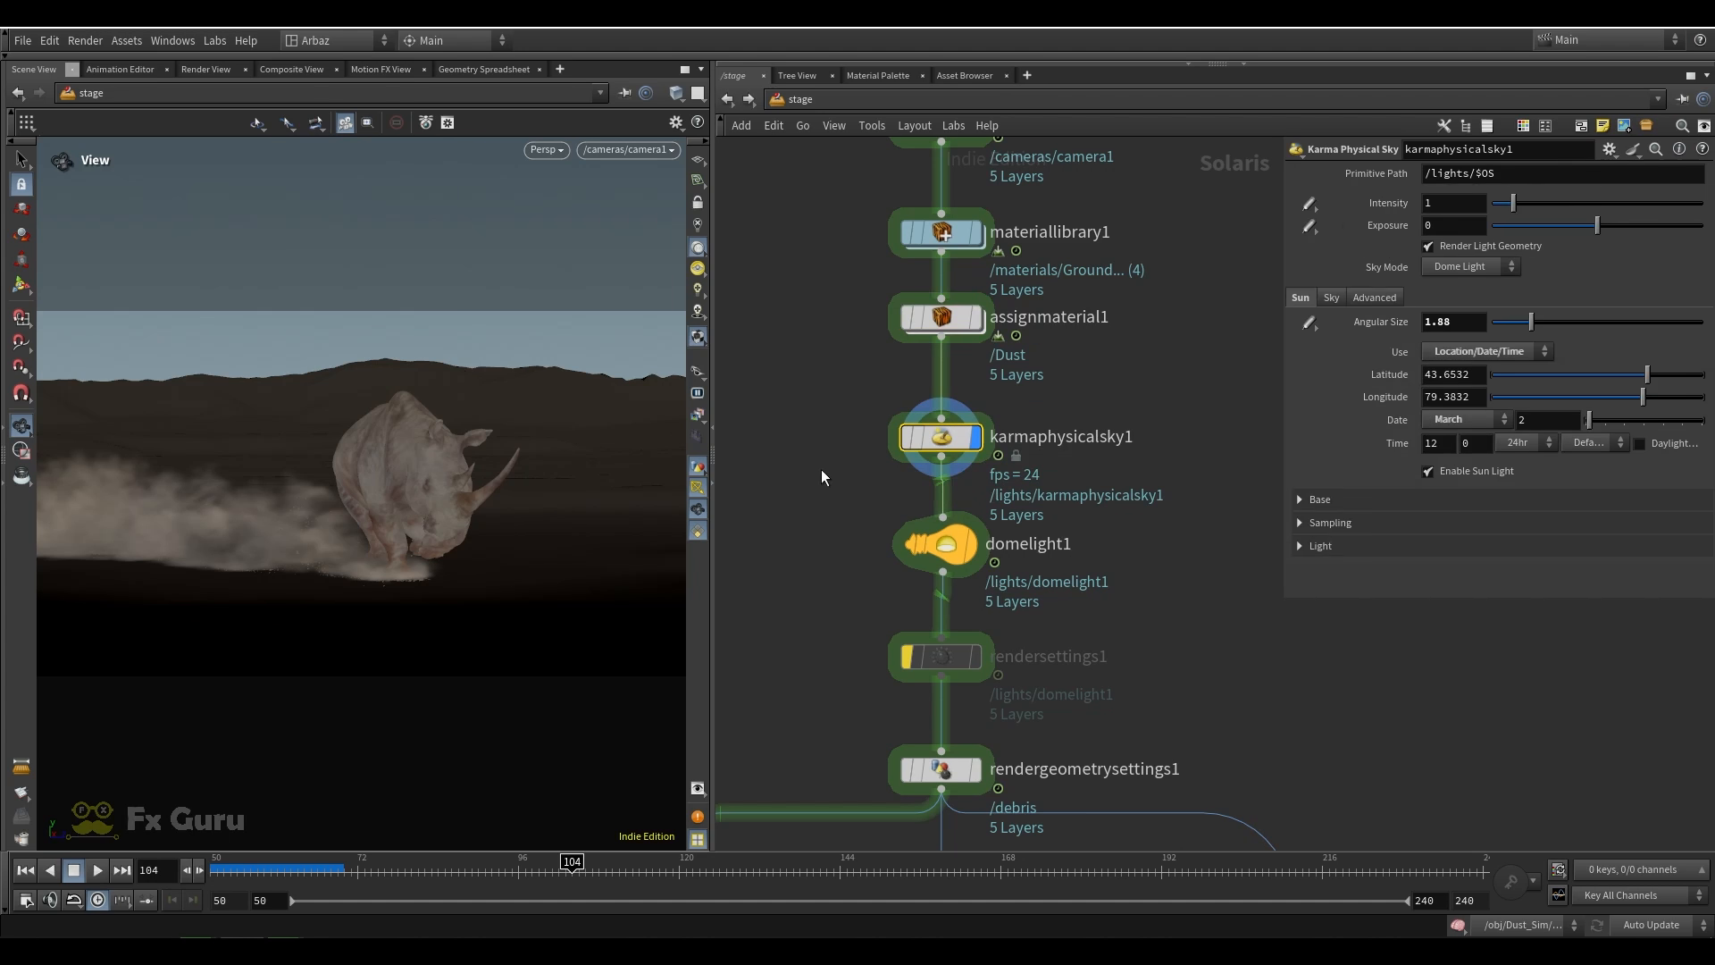
pyautogui.moveTo(915, 538)
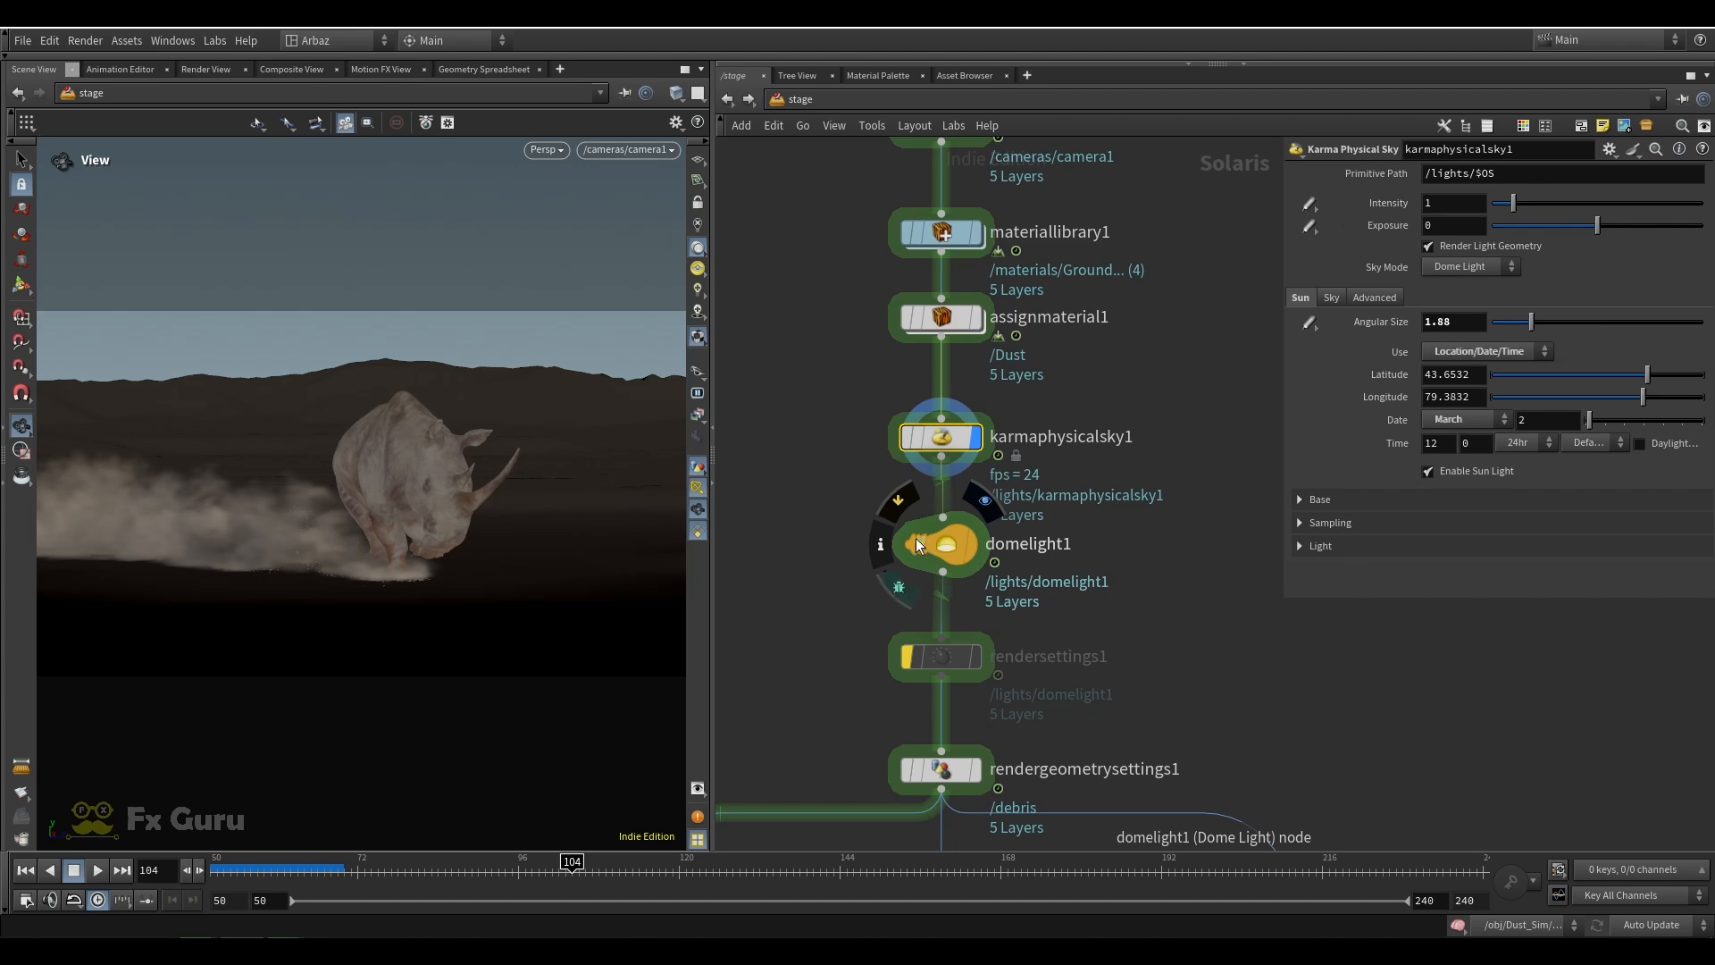
pyautogui.click(960, 553)
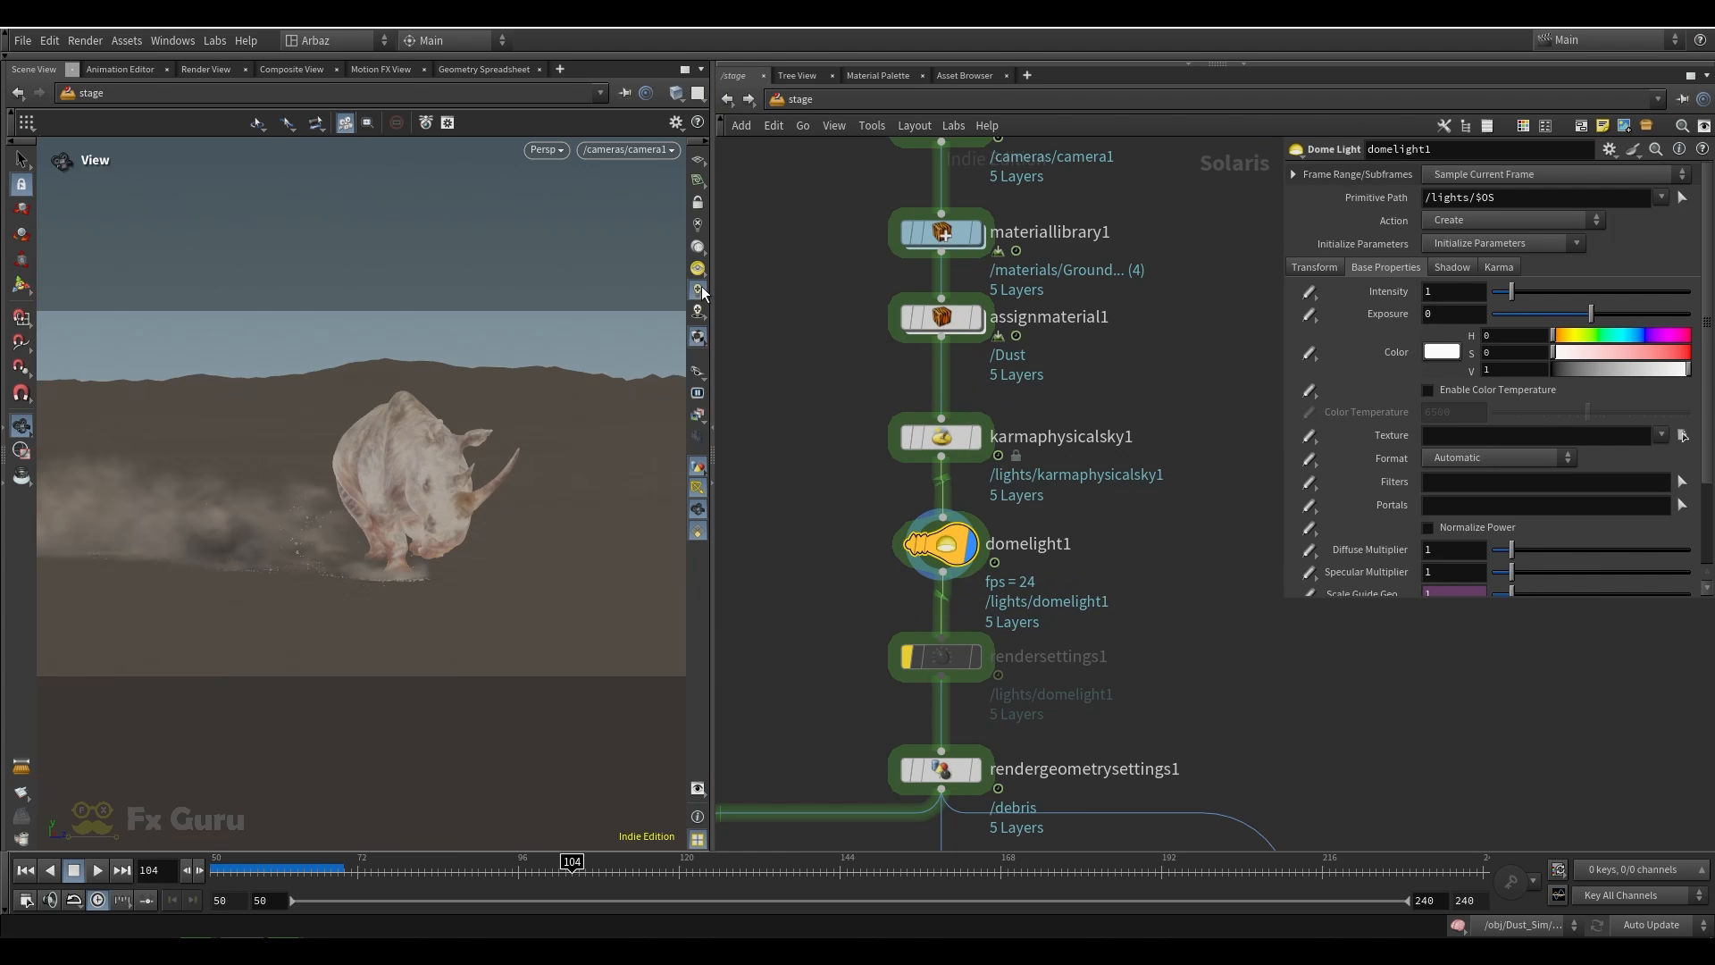
pyautogui.click(699, 288)
pyautogui.moveTo(946, 442)
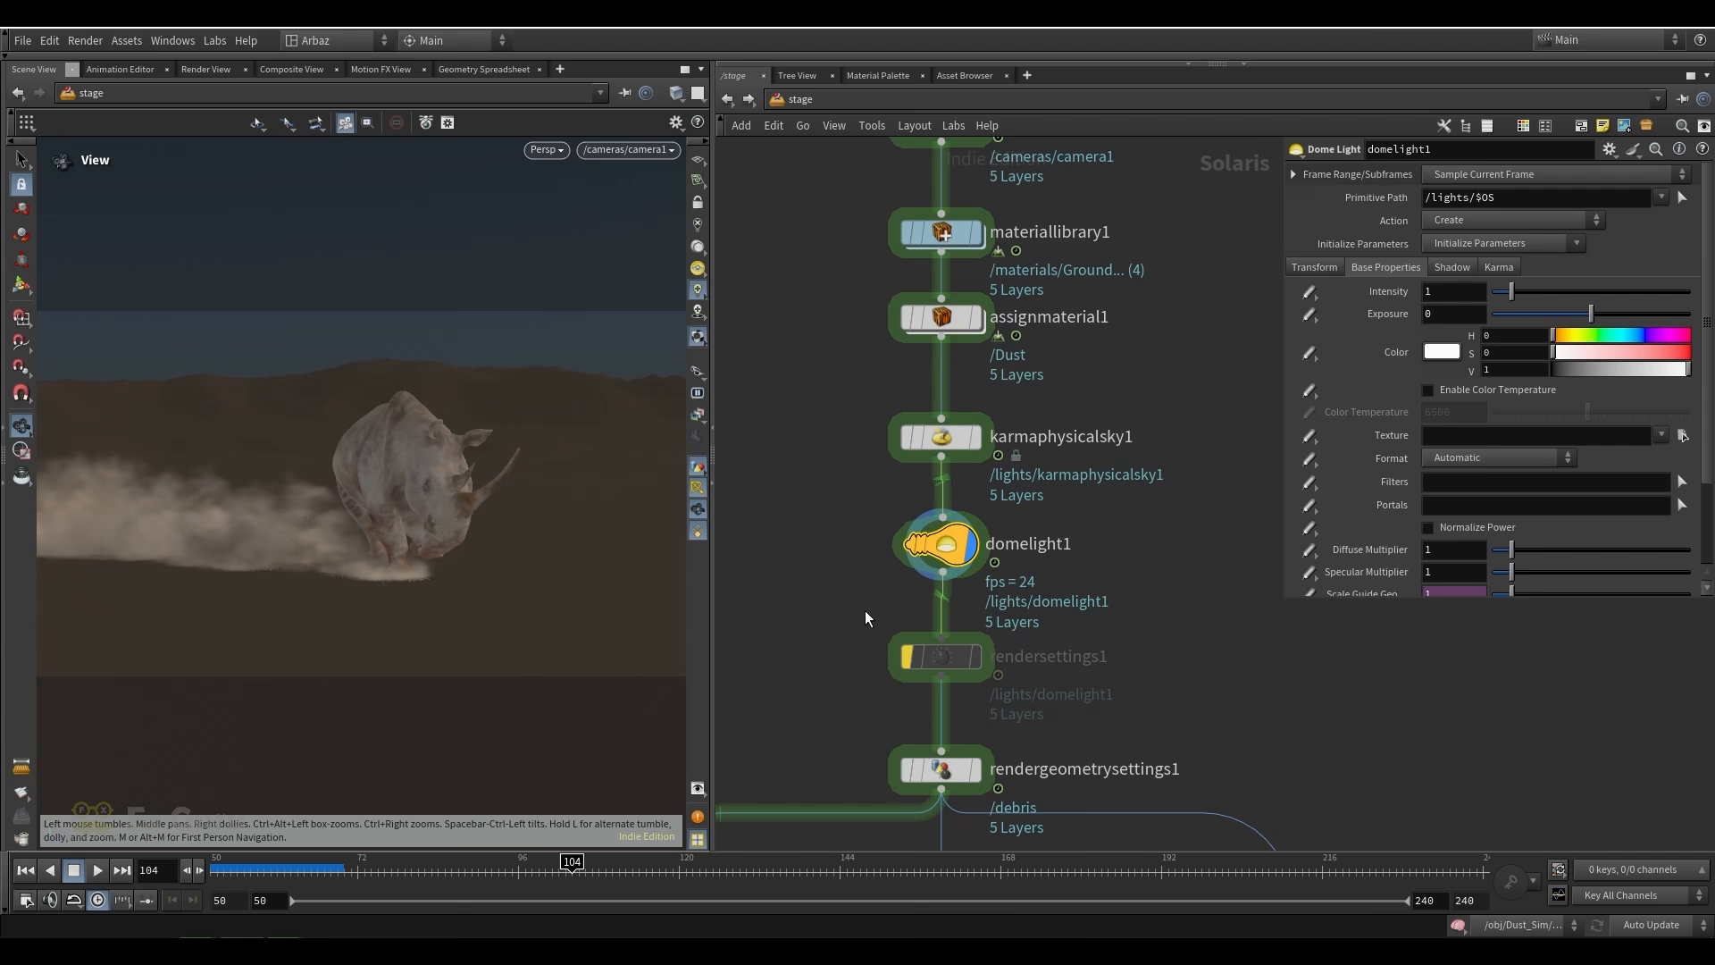
# Display rendergeometrysettings1, review its motion blur settings for /debris, and bring the render branches below it into view
pyautogui.moveTo(864, 609); pyautogui.dragTo(862, 434, button='middle')
pyautogui.click(973, 593)
pyautogui.click(937, 595)
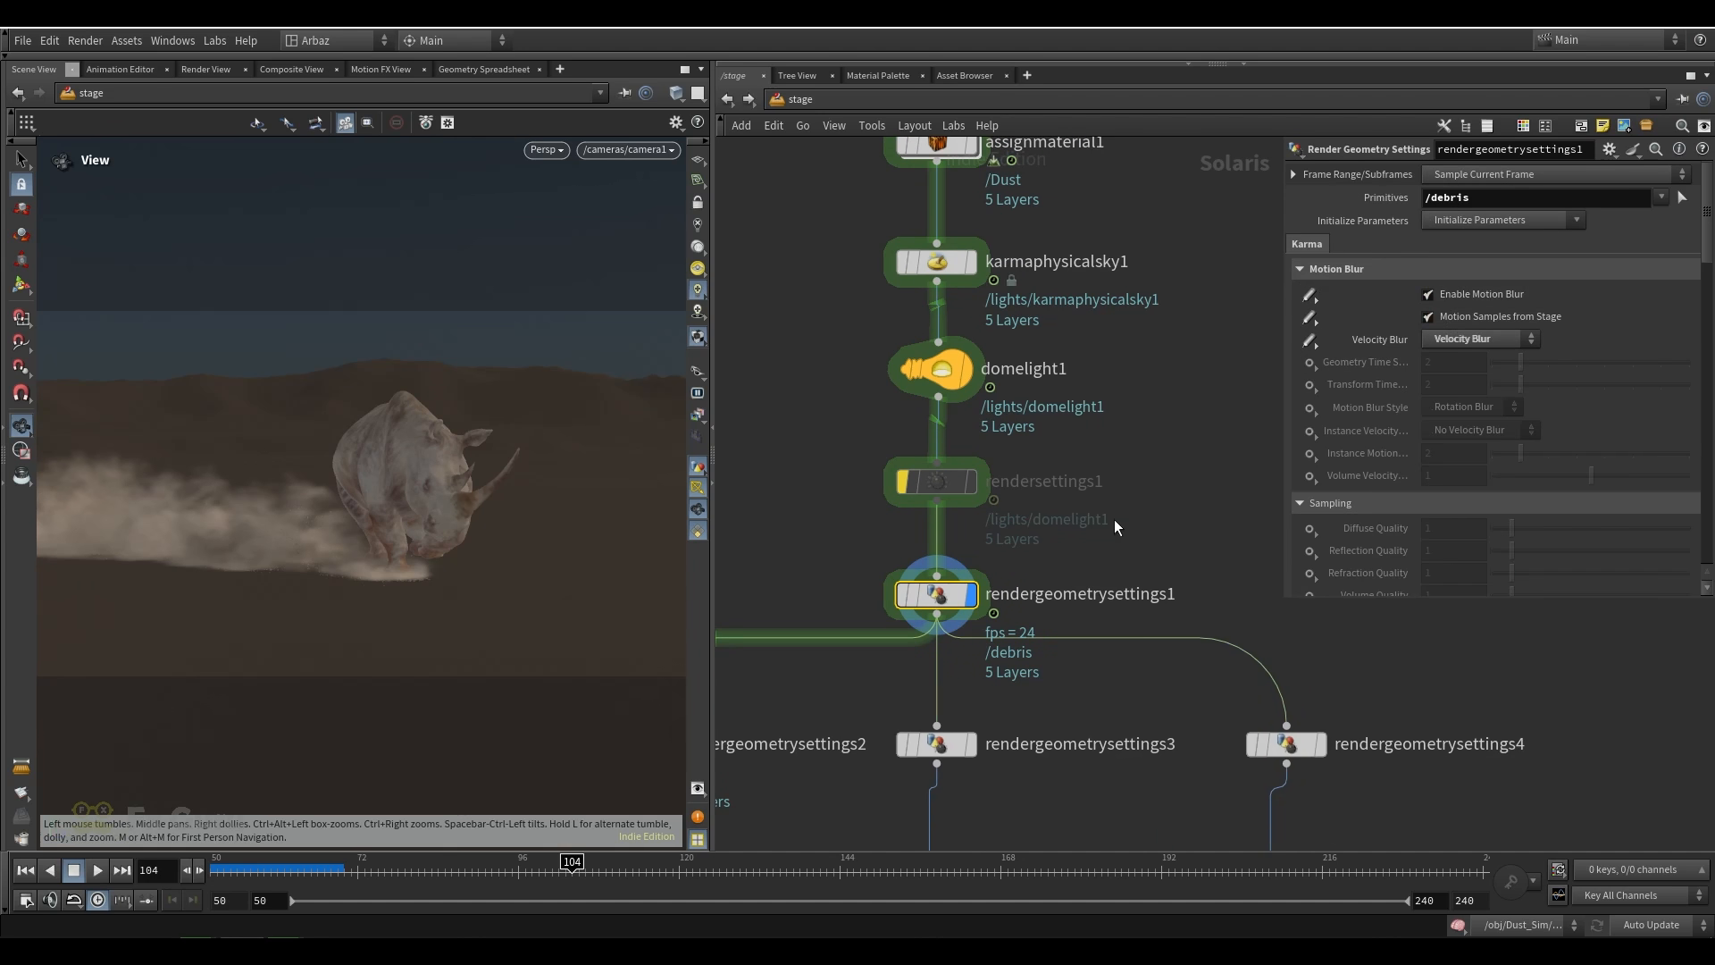
pyautogui.scroll(-5, 1113, 518)
pyautogui.moveTo(1079, 668); pyautogui.dragTo(1054, 495, button='middle')
pyautogui.moveTo(779, 445); pyautogui.dragTo(849, 717)
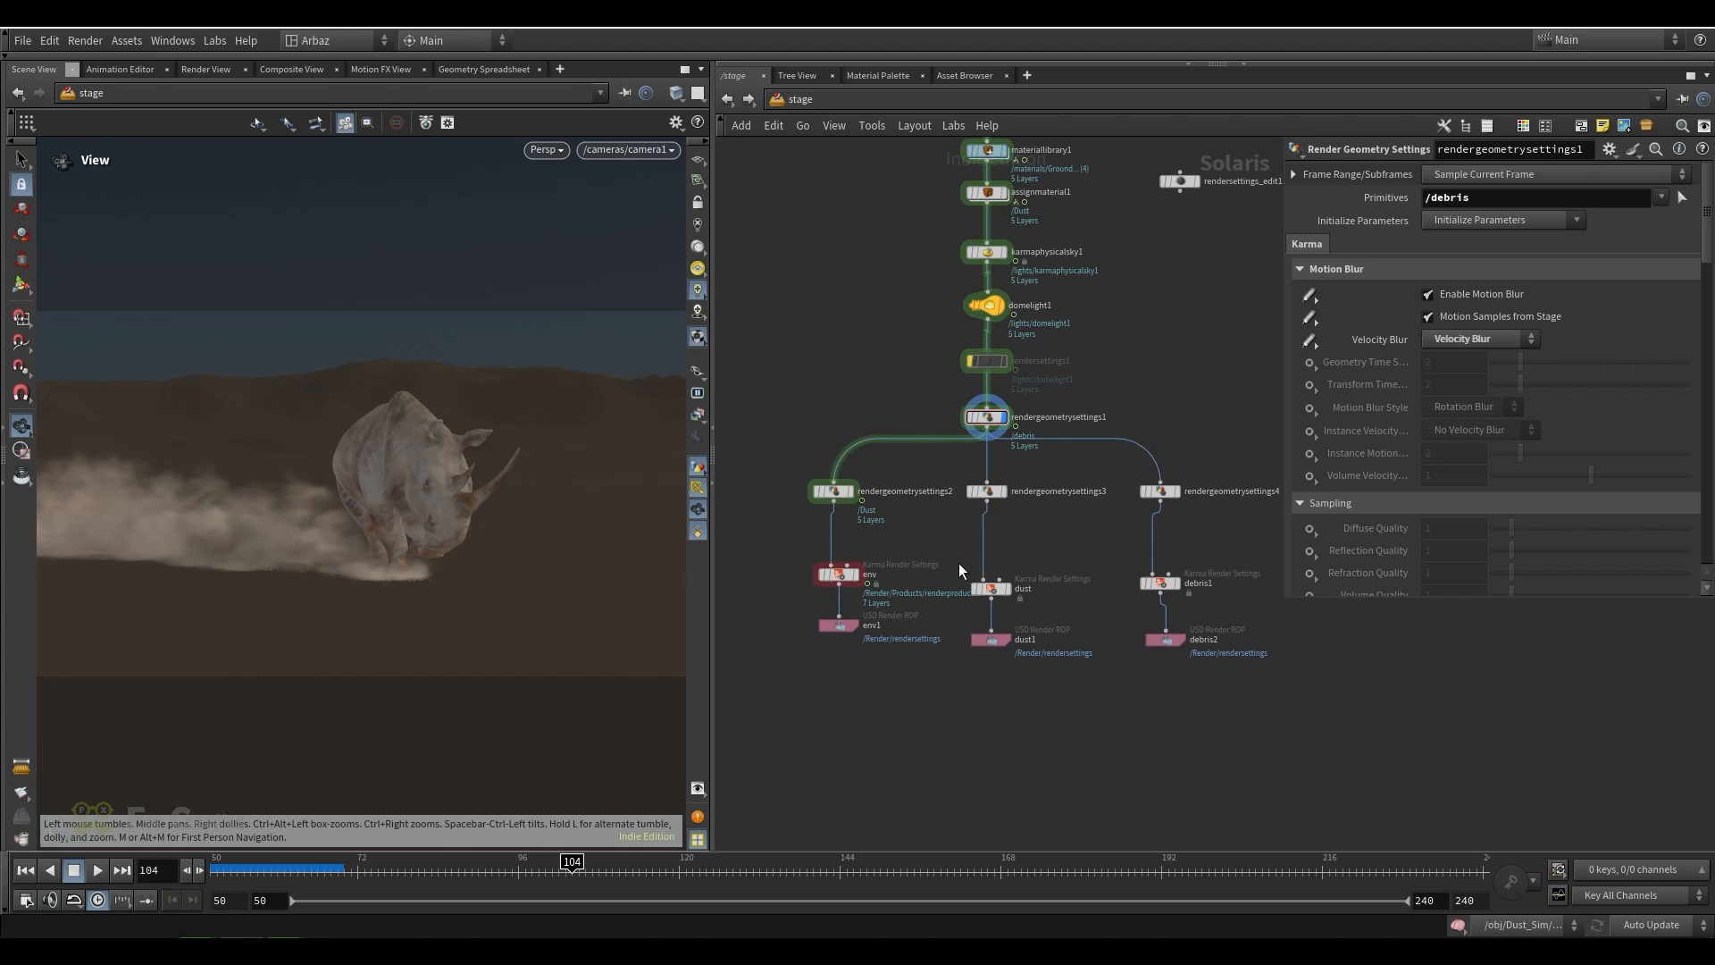
# Review the primitives of rendergeometrysettings3 and rendergeometrysettings4, and the Render Visibility setting that rendergeometrysettings2 applies to /Dust
pyautogui.click(986, 491)
pyautogui.click(1160, 491)
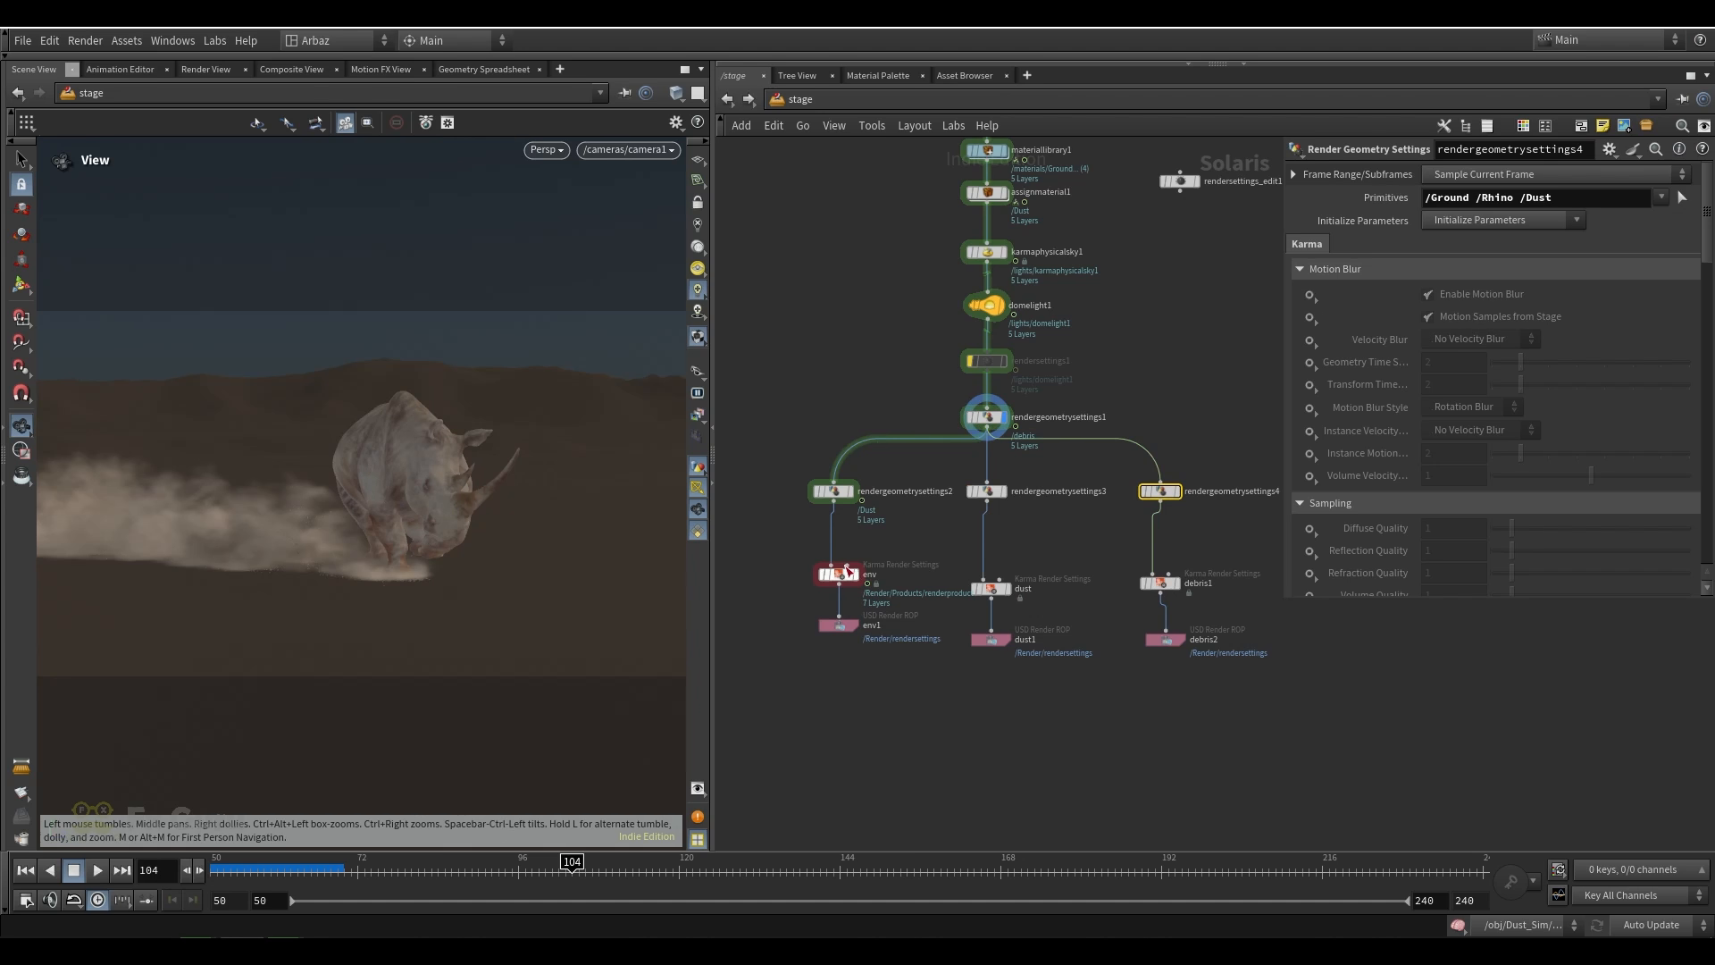
pyautogui.scroll(3, 840, 518)
pyautogui.click(835, 473)
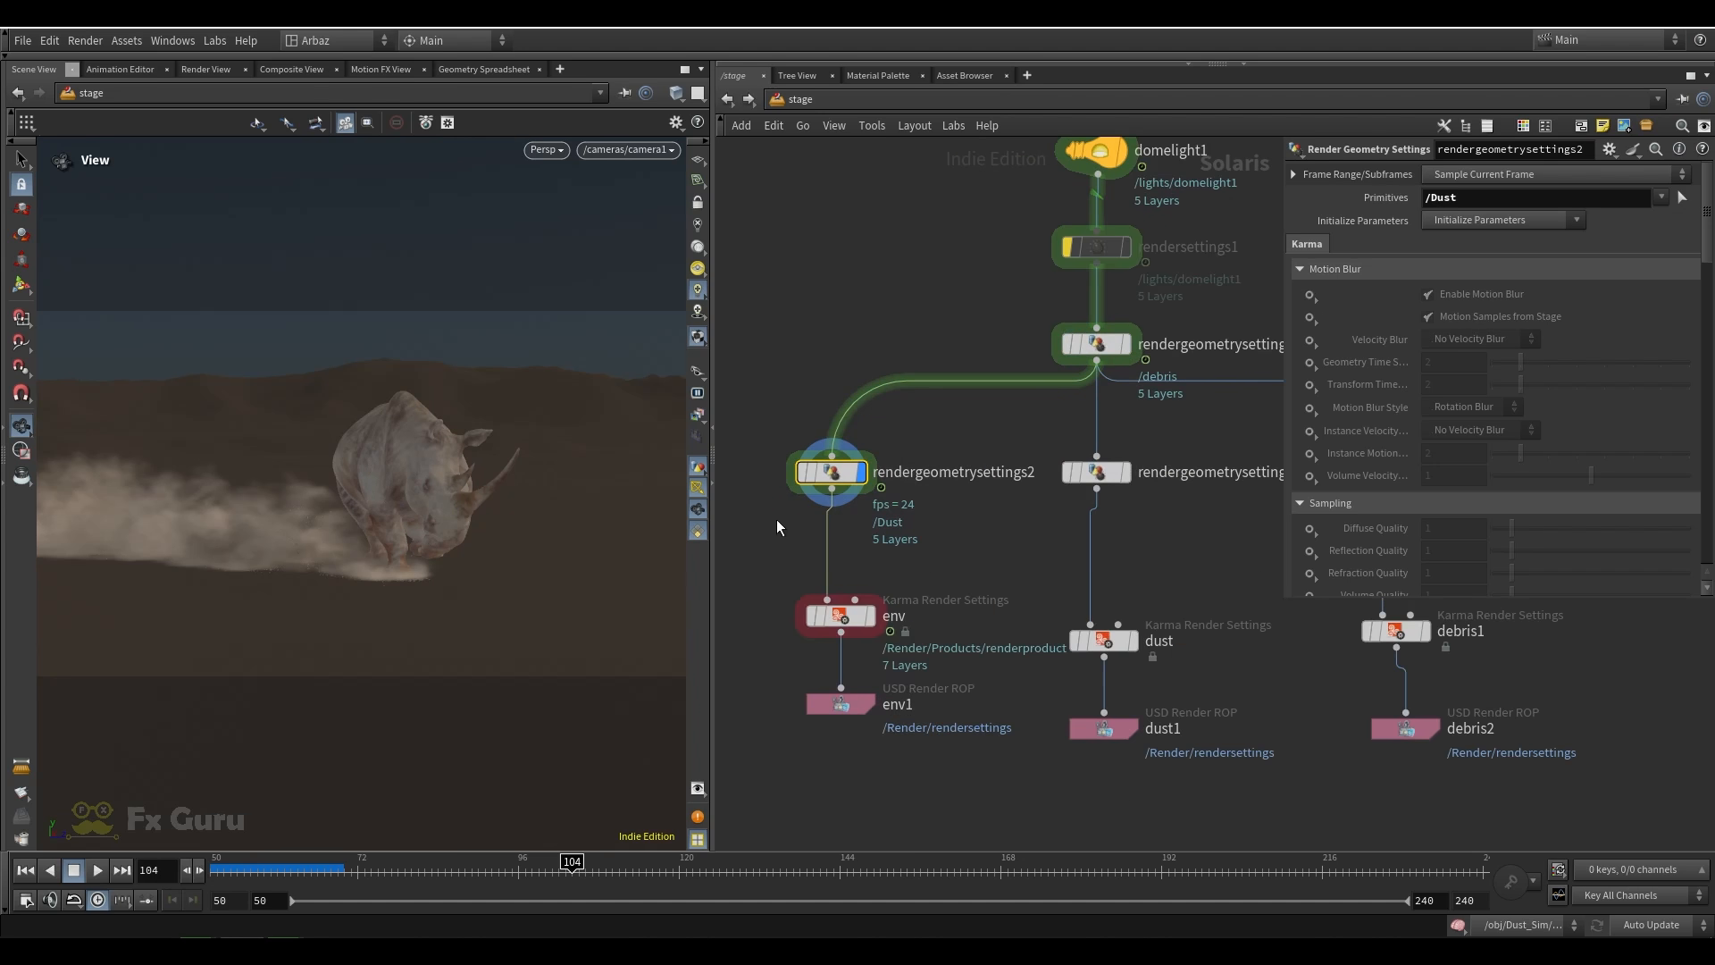
pyautogui.scroll(-10, 1430, 354)
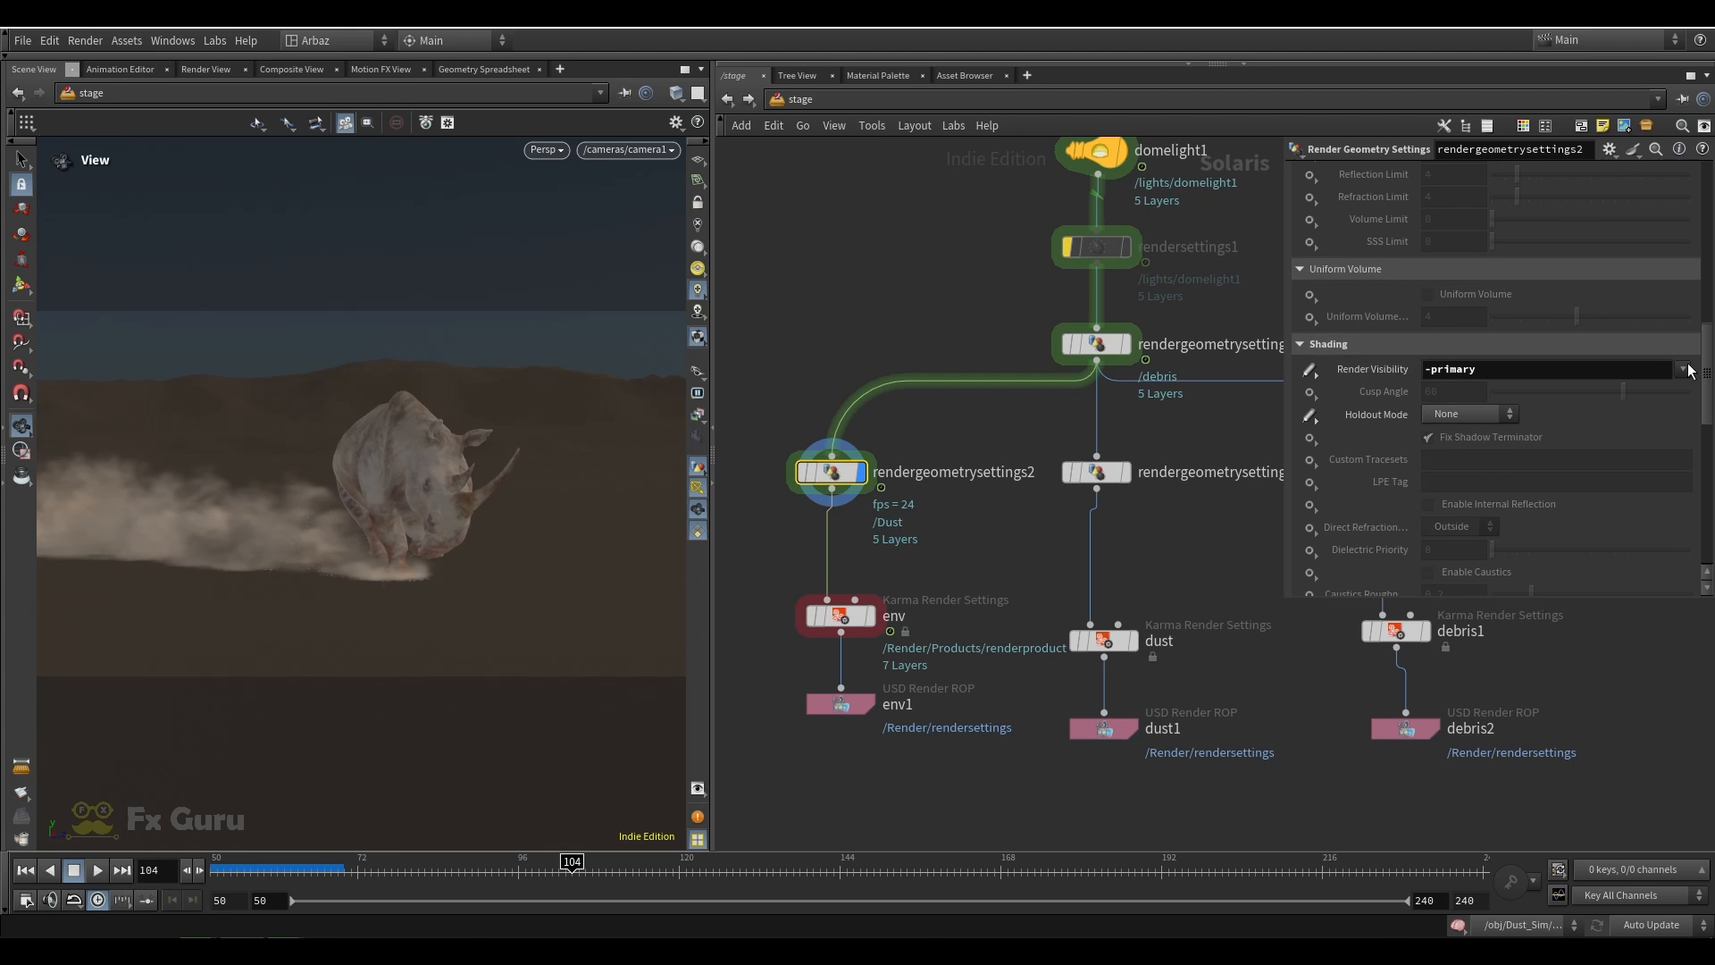
pyautogui.click(1685, 369)
pyautogui.click(1191, 434)
# Display the env Karma Render Settings node and review its primary samples, advanced, image output and rendering options
pyautogui.scroll(-2, 1005, 472)
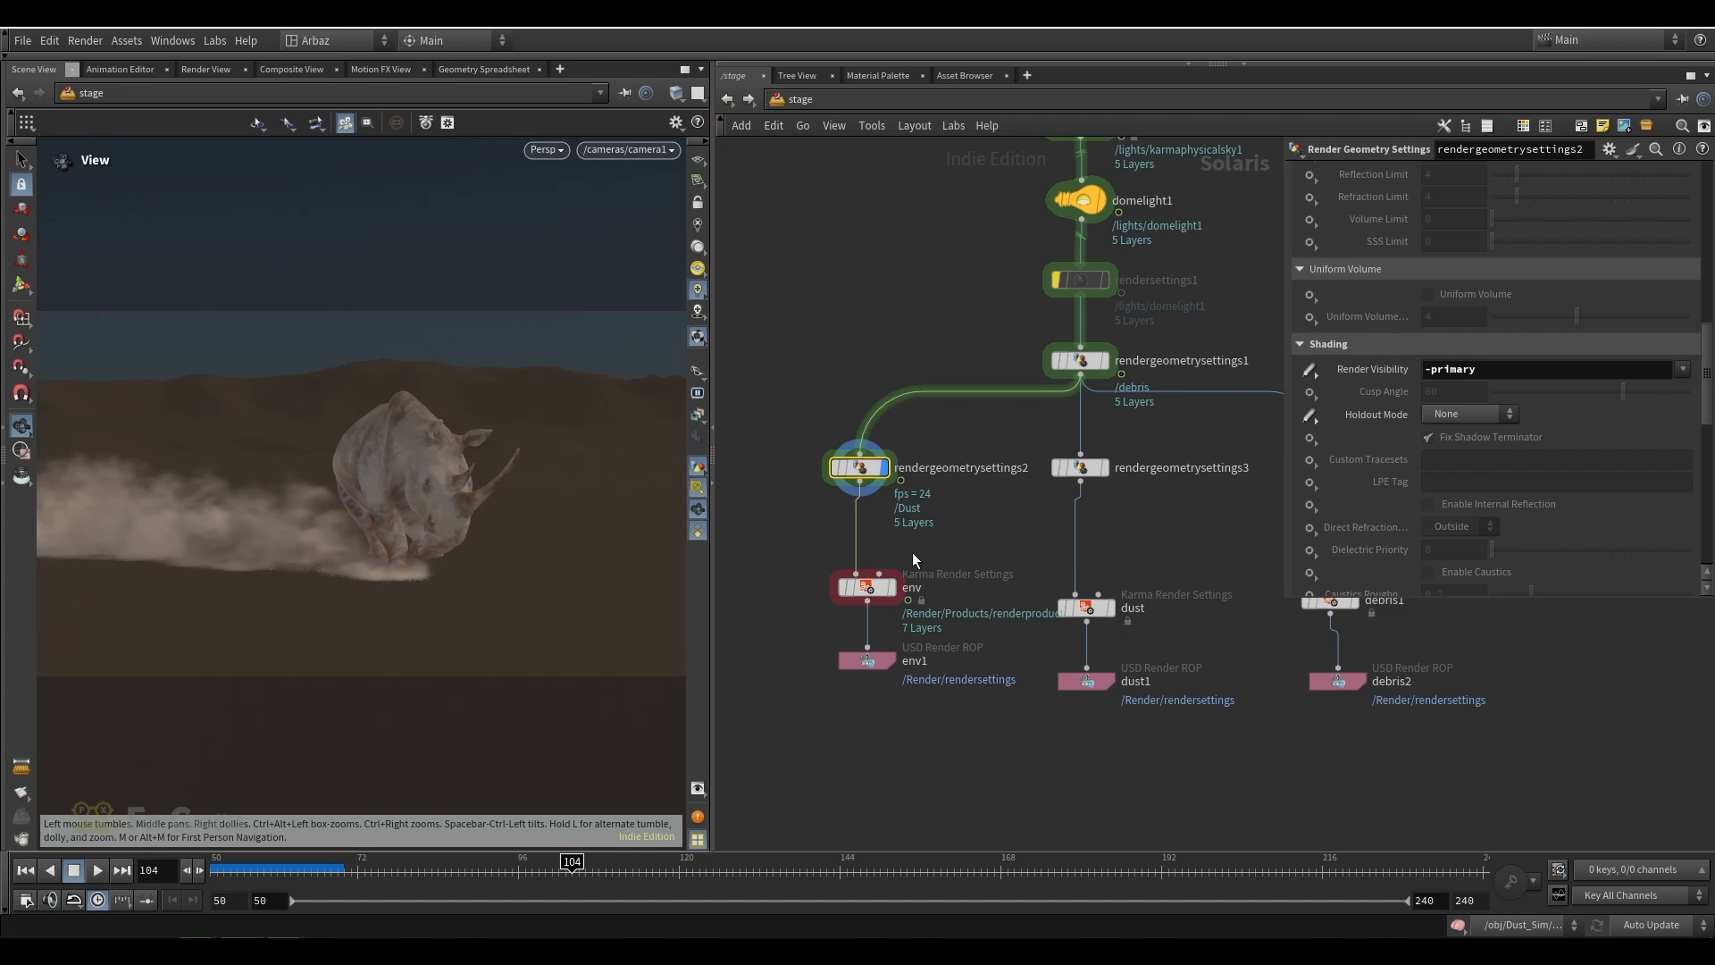
pyautogui.click(883, 588)
pyautogui.click(879, 590)
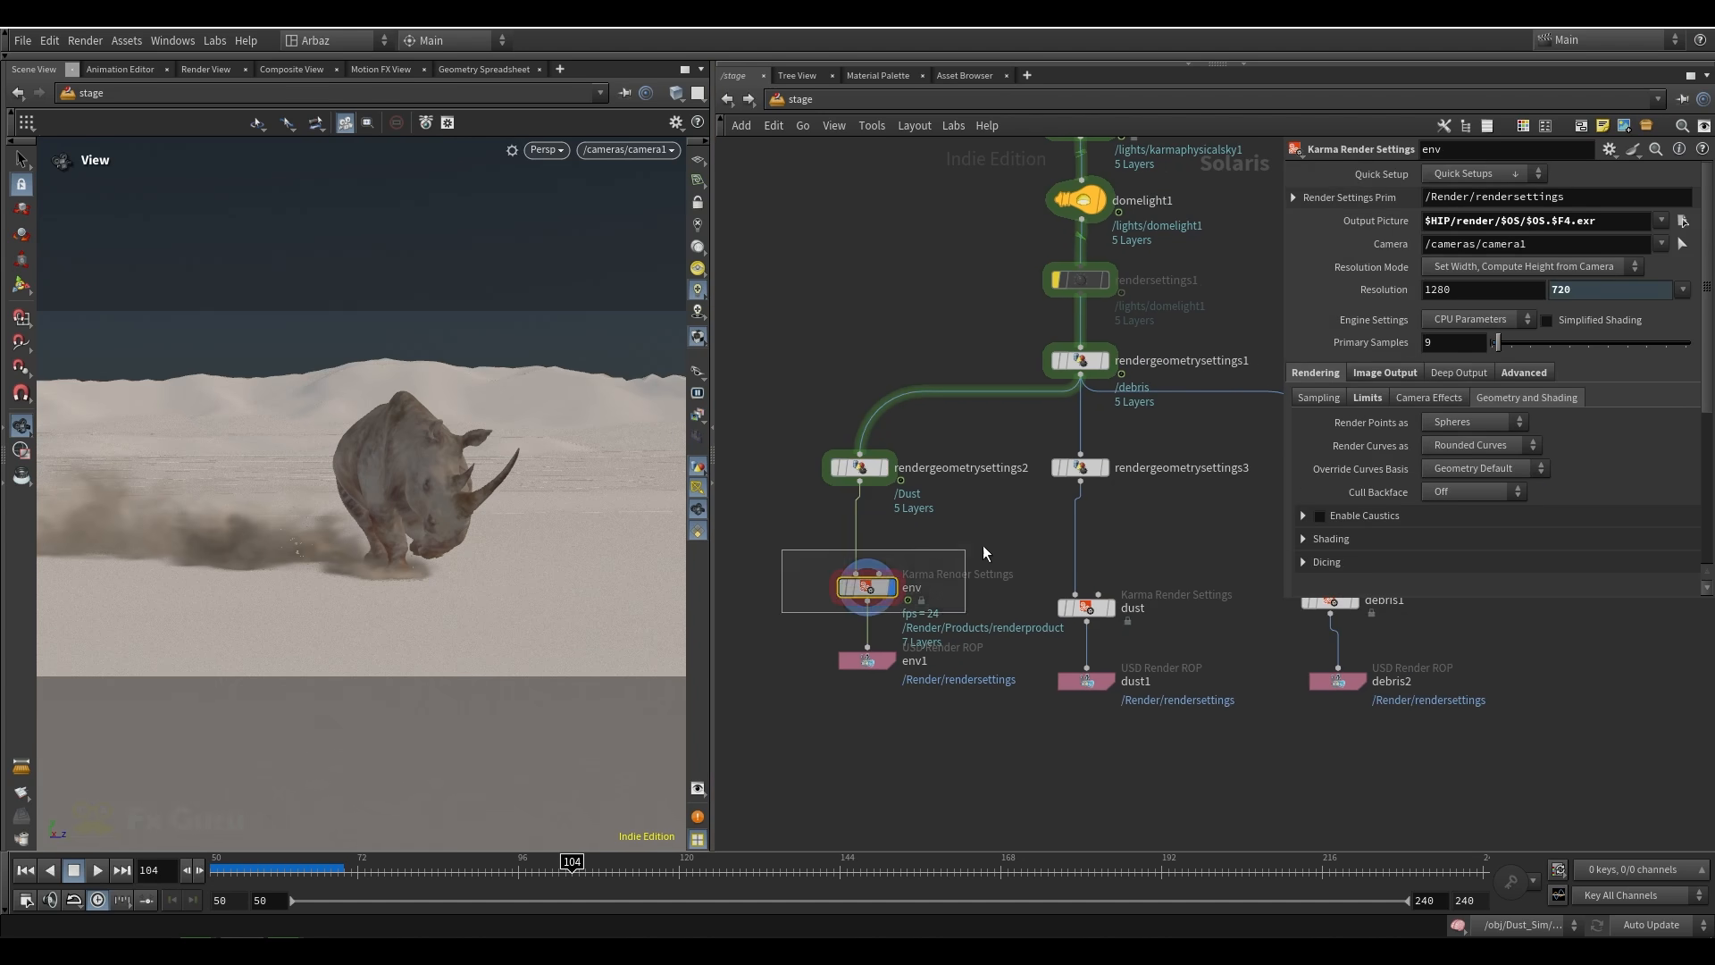
pyautogui.doubleClick(1447, 348)
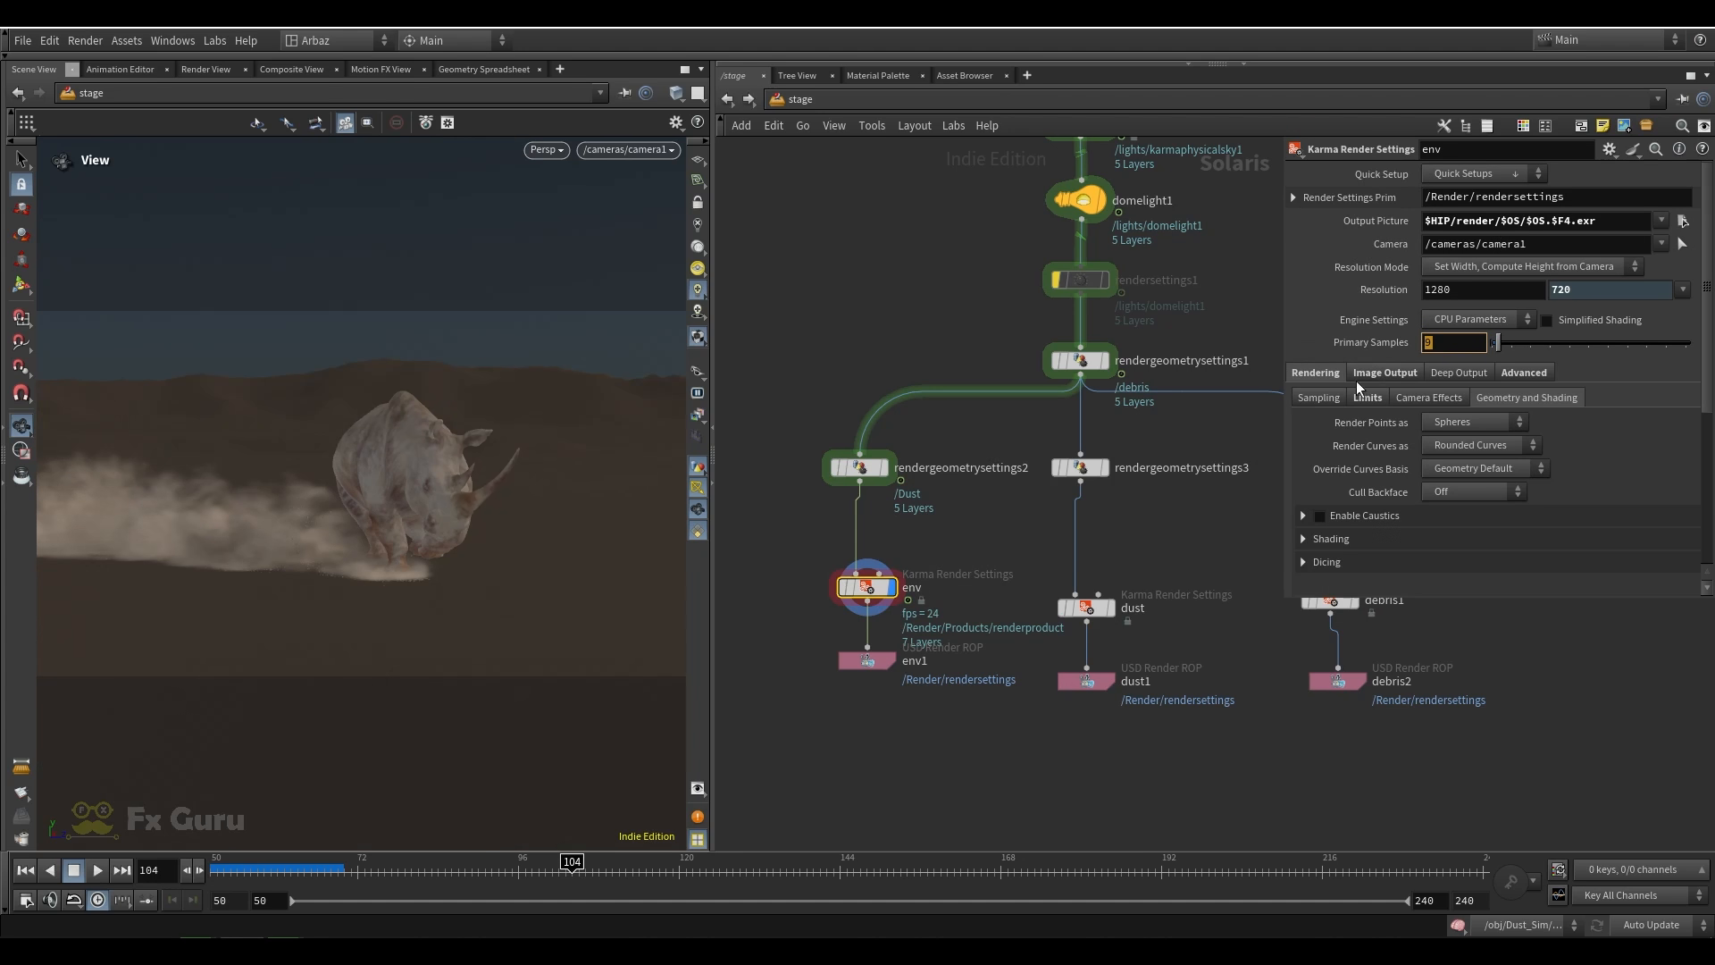
pyautogui.click(1522, 376)
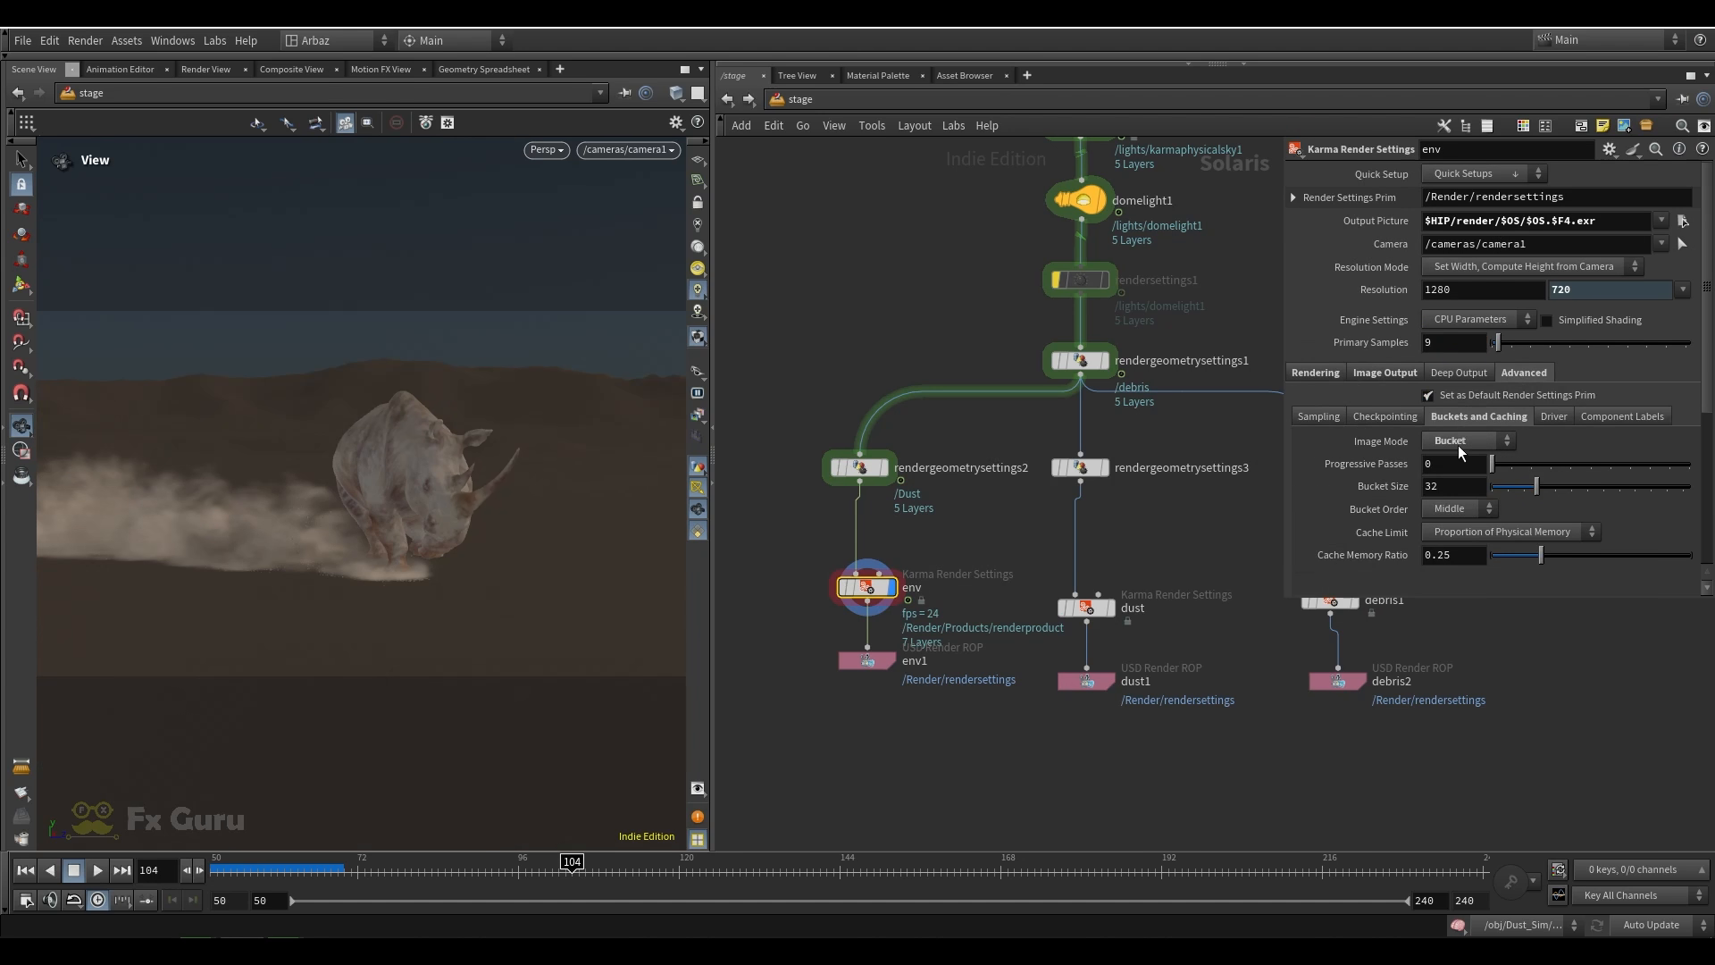
pyautogui.click(1459, 374)
pyautogui.click(1395, 373)
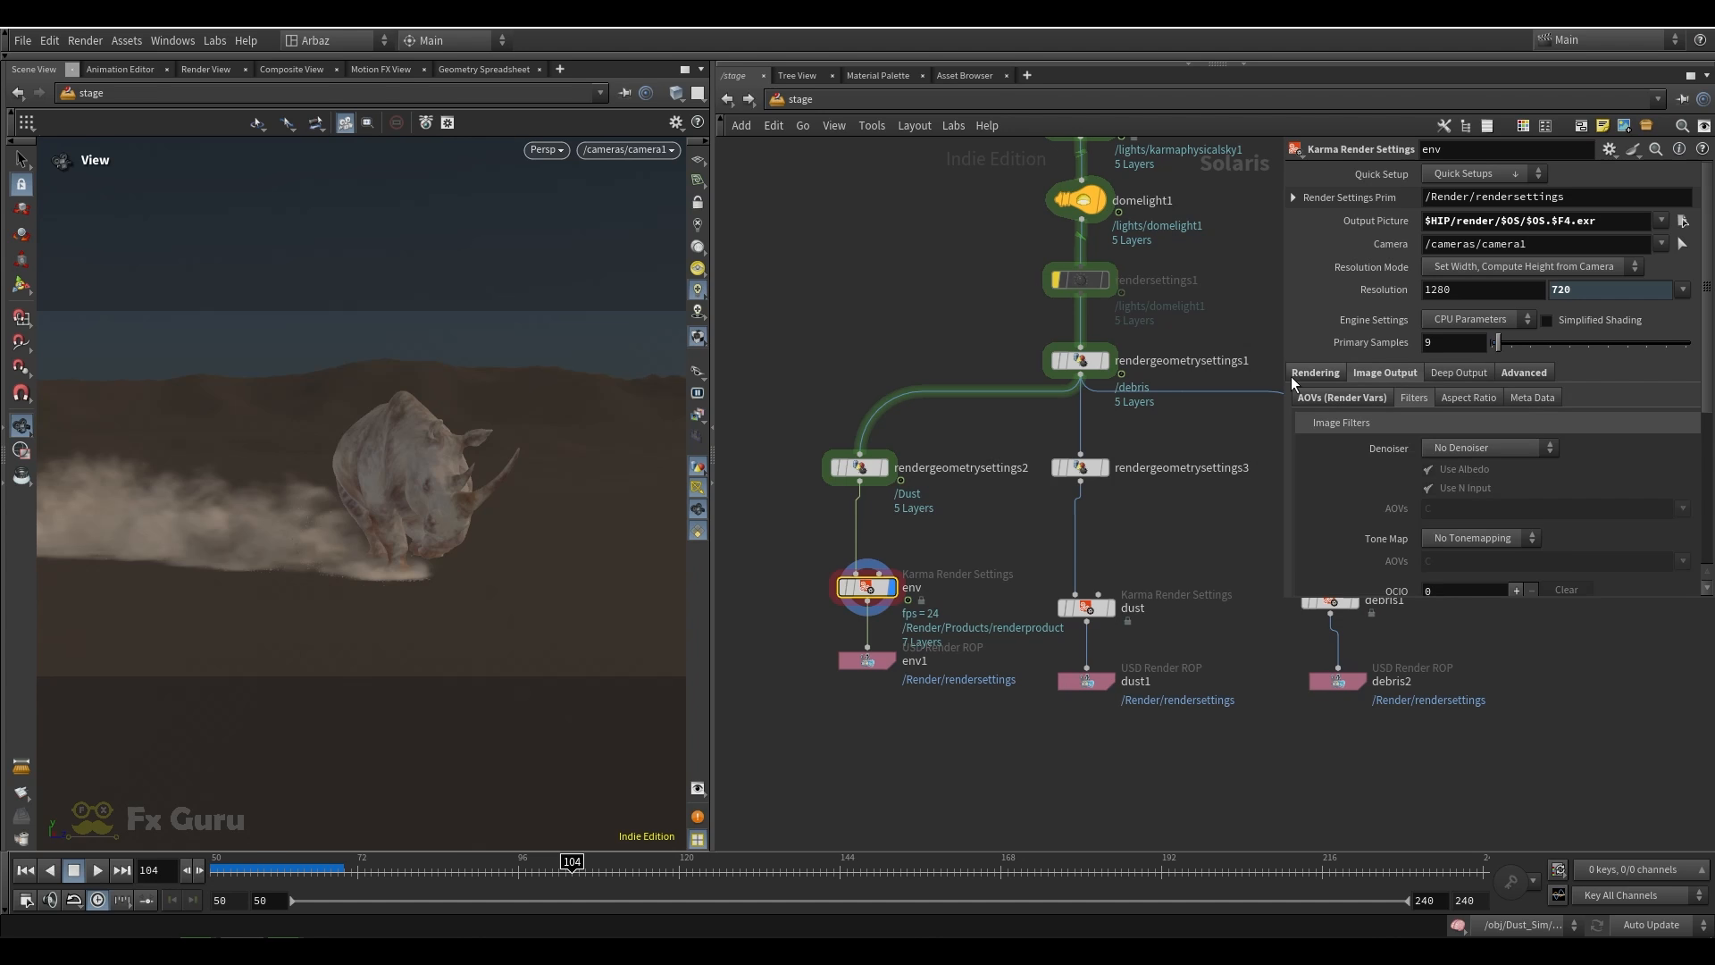
pyautogui.click(1294, 374)
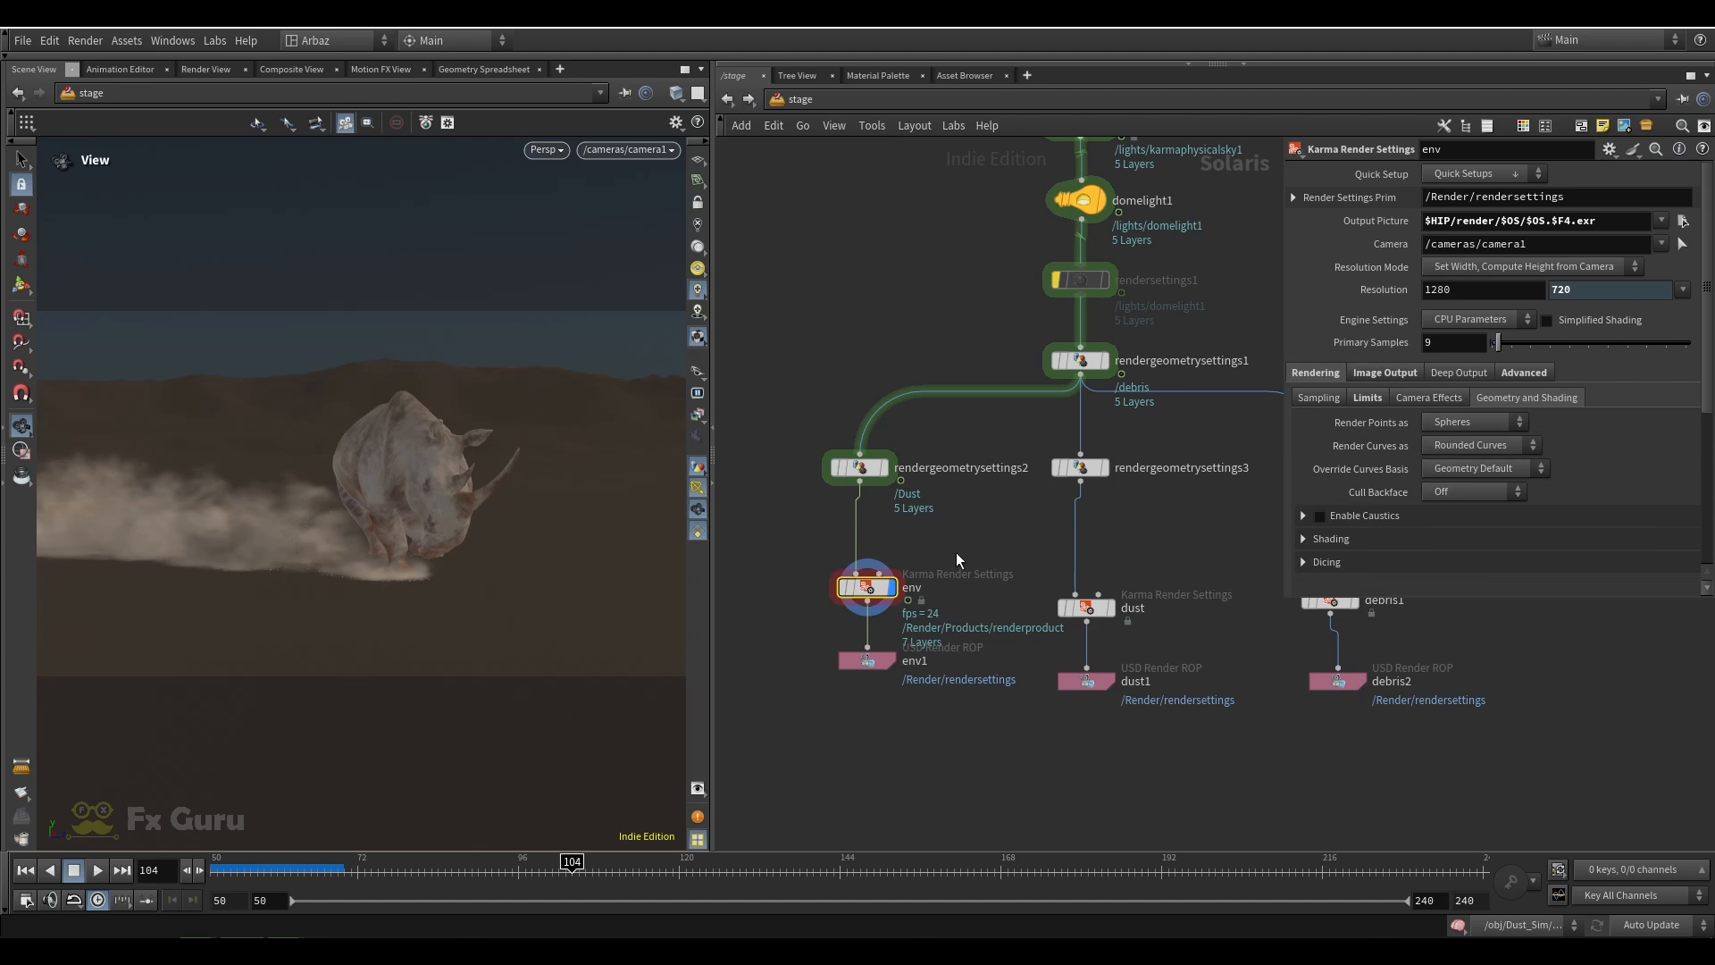
# Render the camera view with Karma CPU, and bypass and re-enable karmaphysicalsky1 to compare the lighting
pyautogui.click(545, 149)
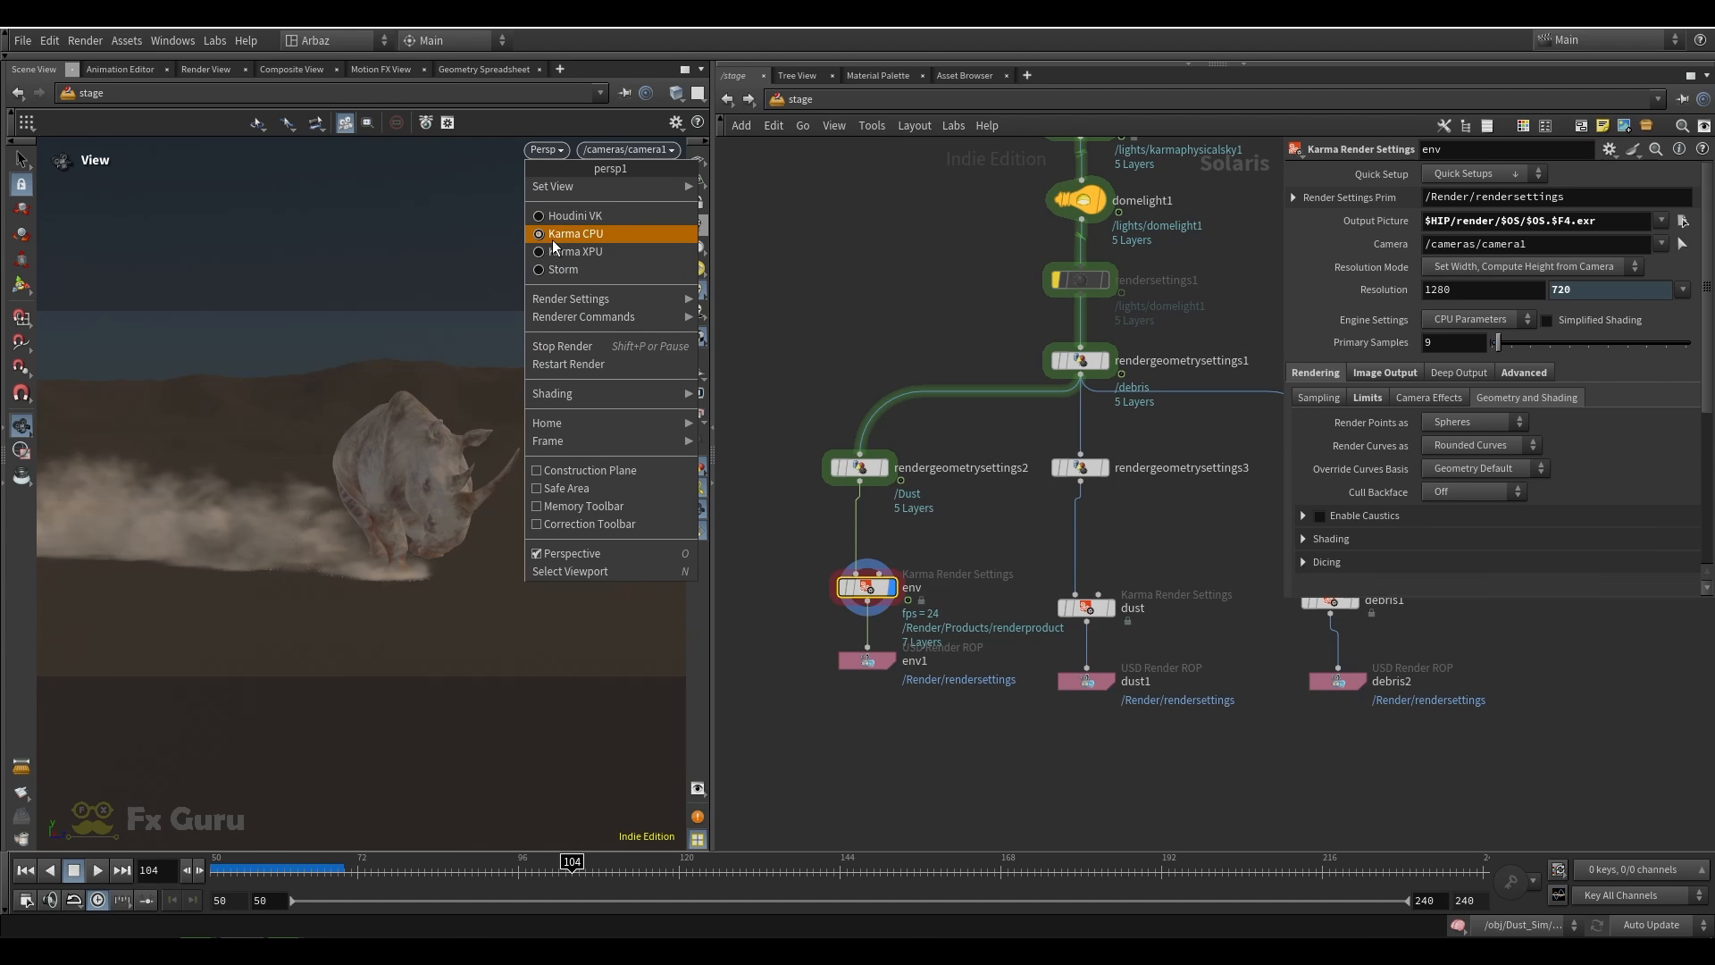
pyautogui.click(554, 235)
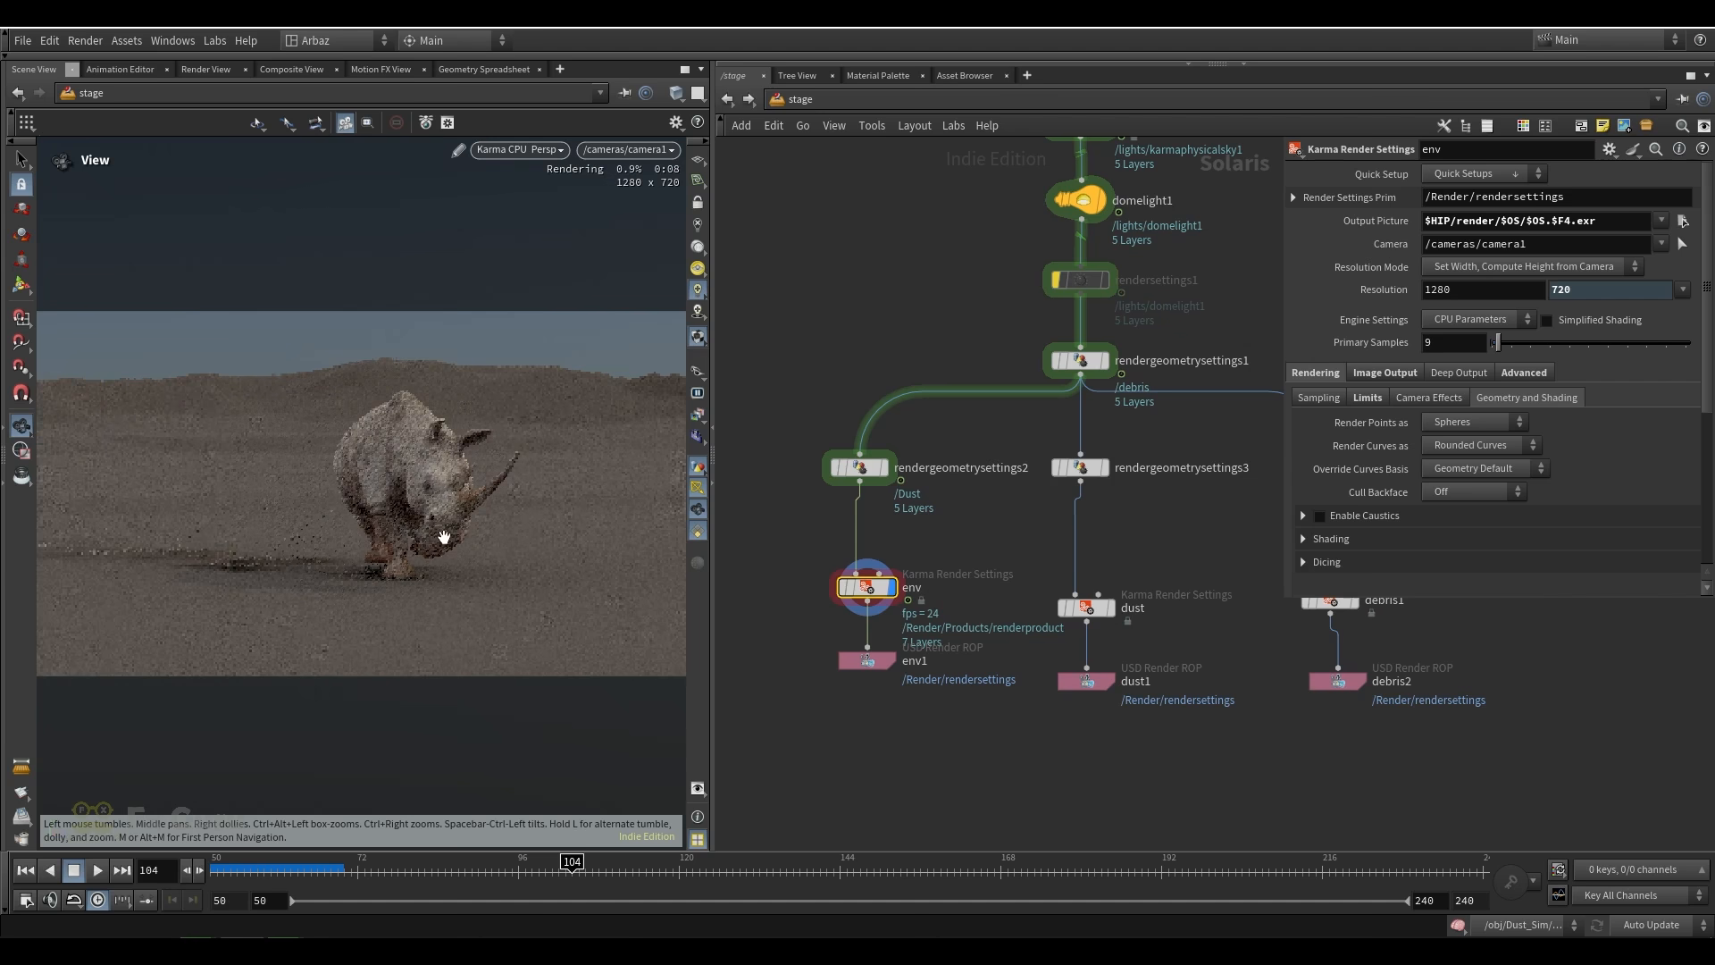
pyautogui.moveTo(960, 318); pyautogui.dragTo(898, 534, button='middle')
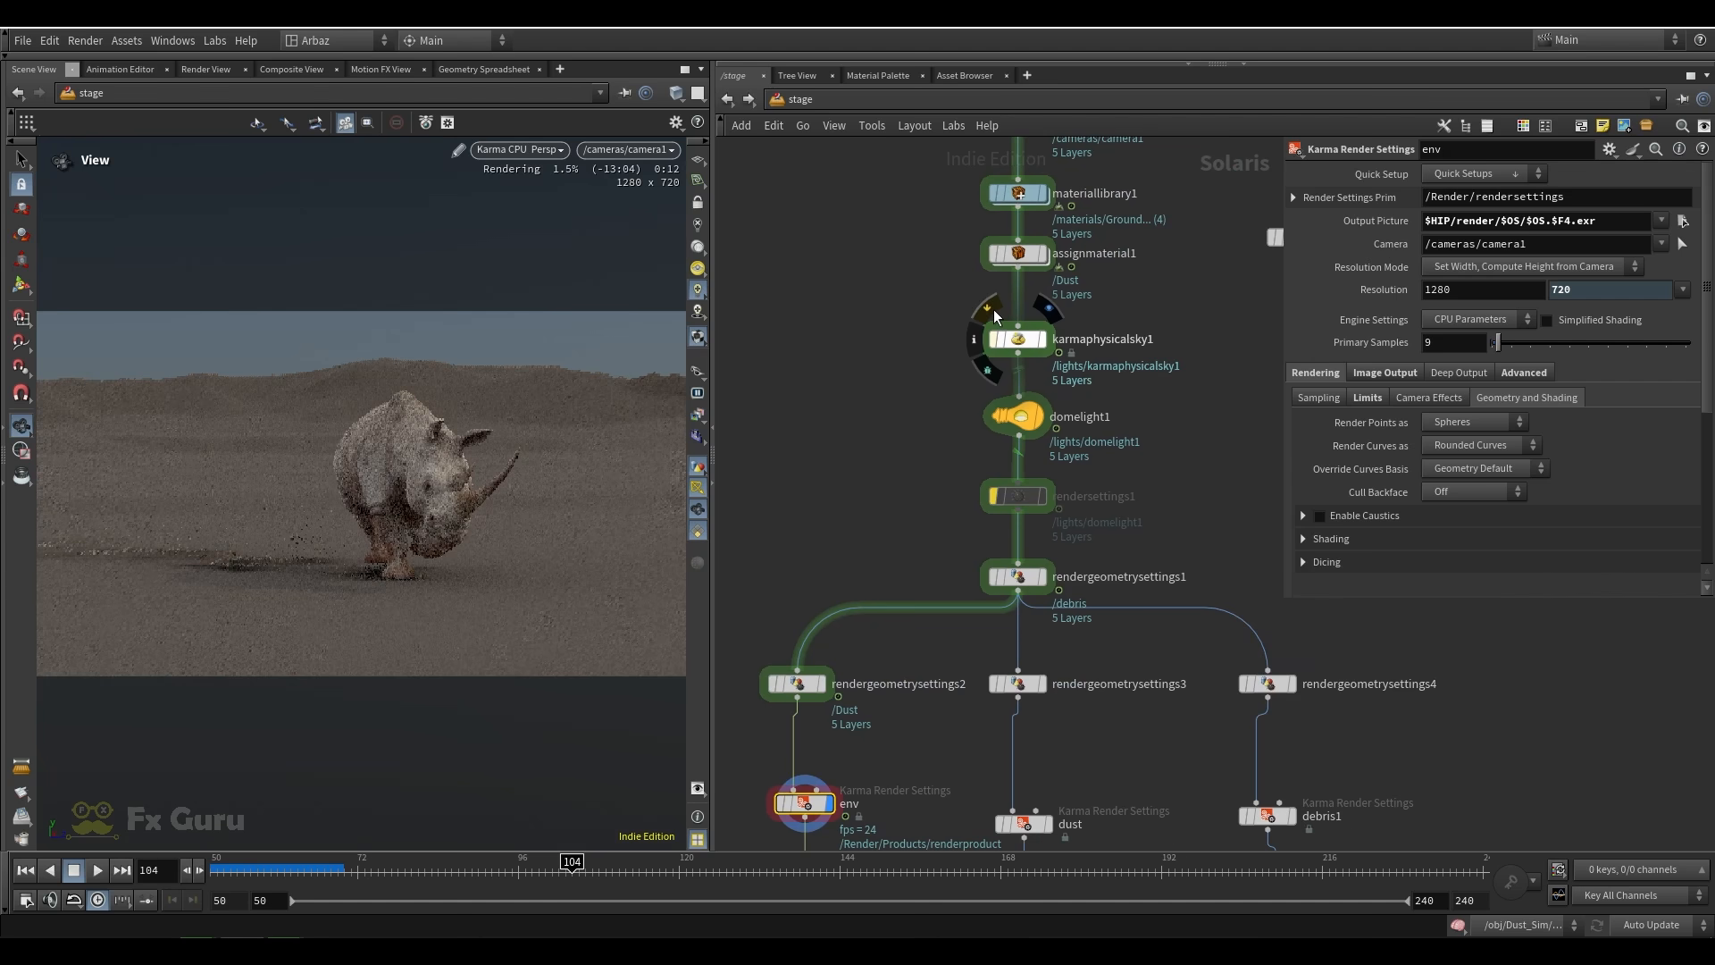
pyautogui.click(994, 308)
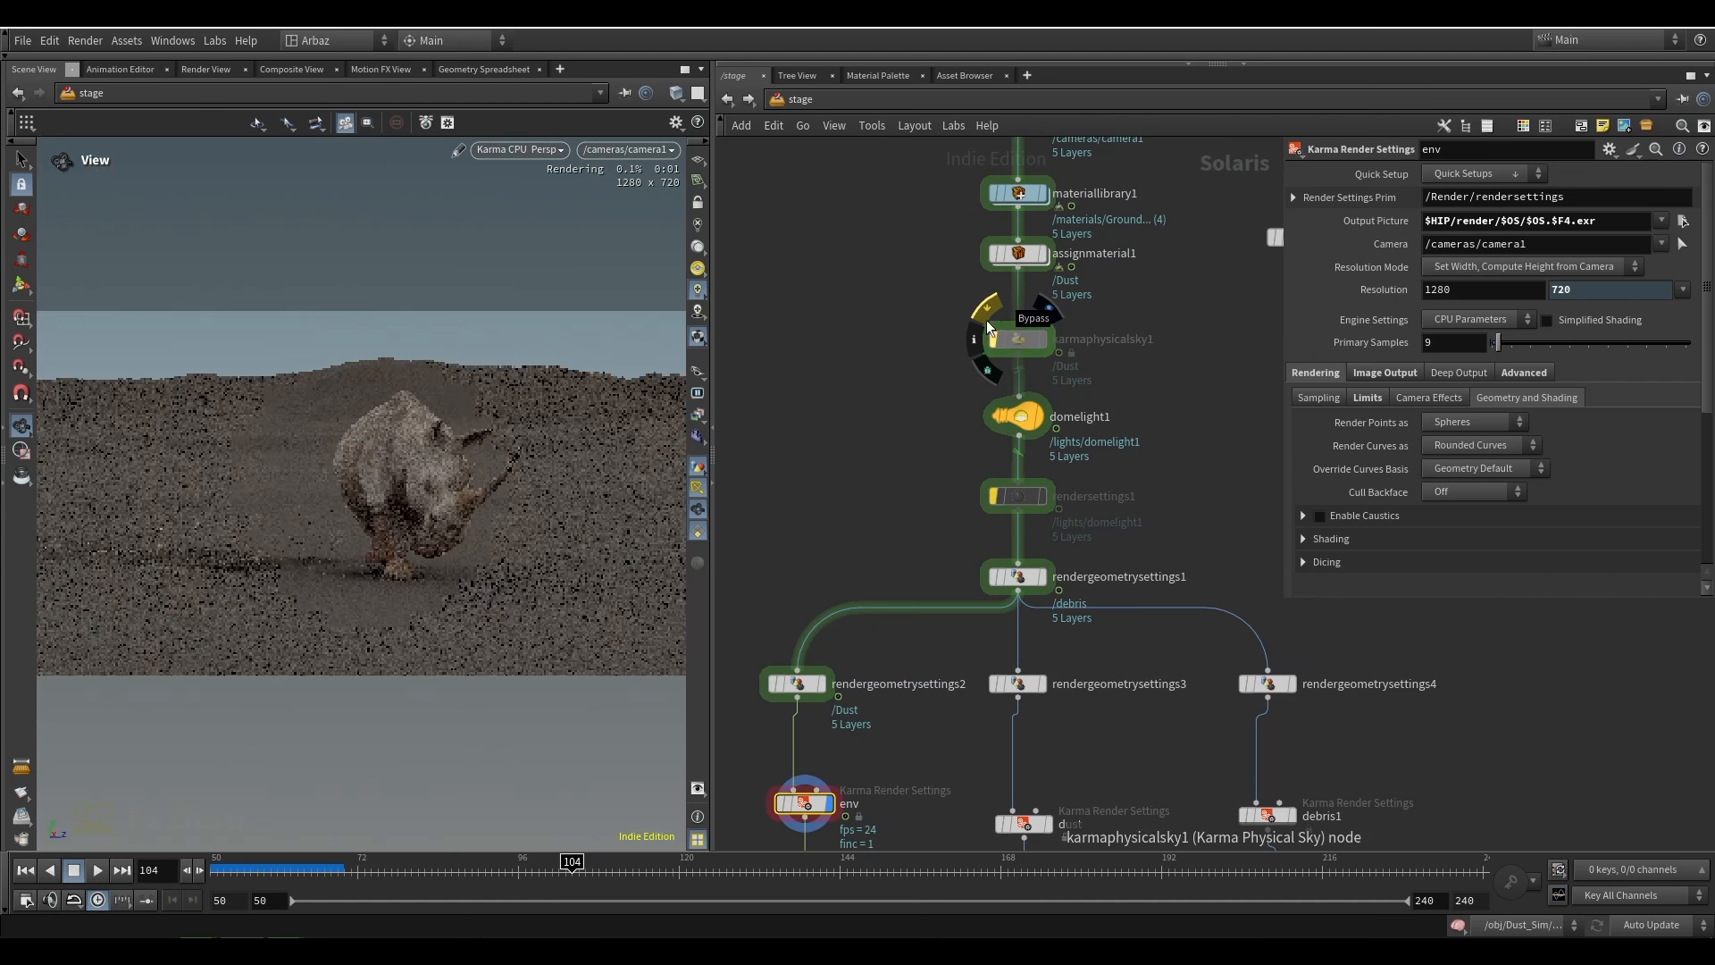
pyautogui.click(986, 309)
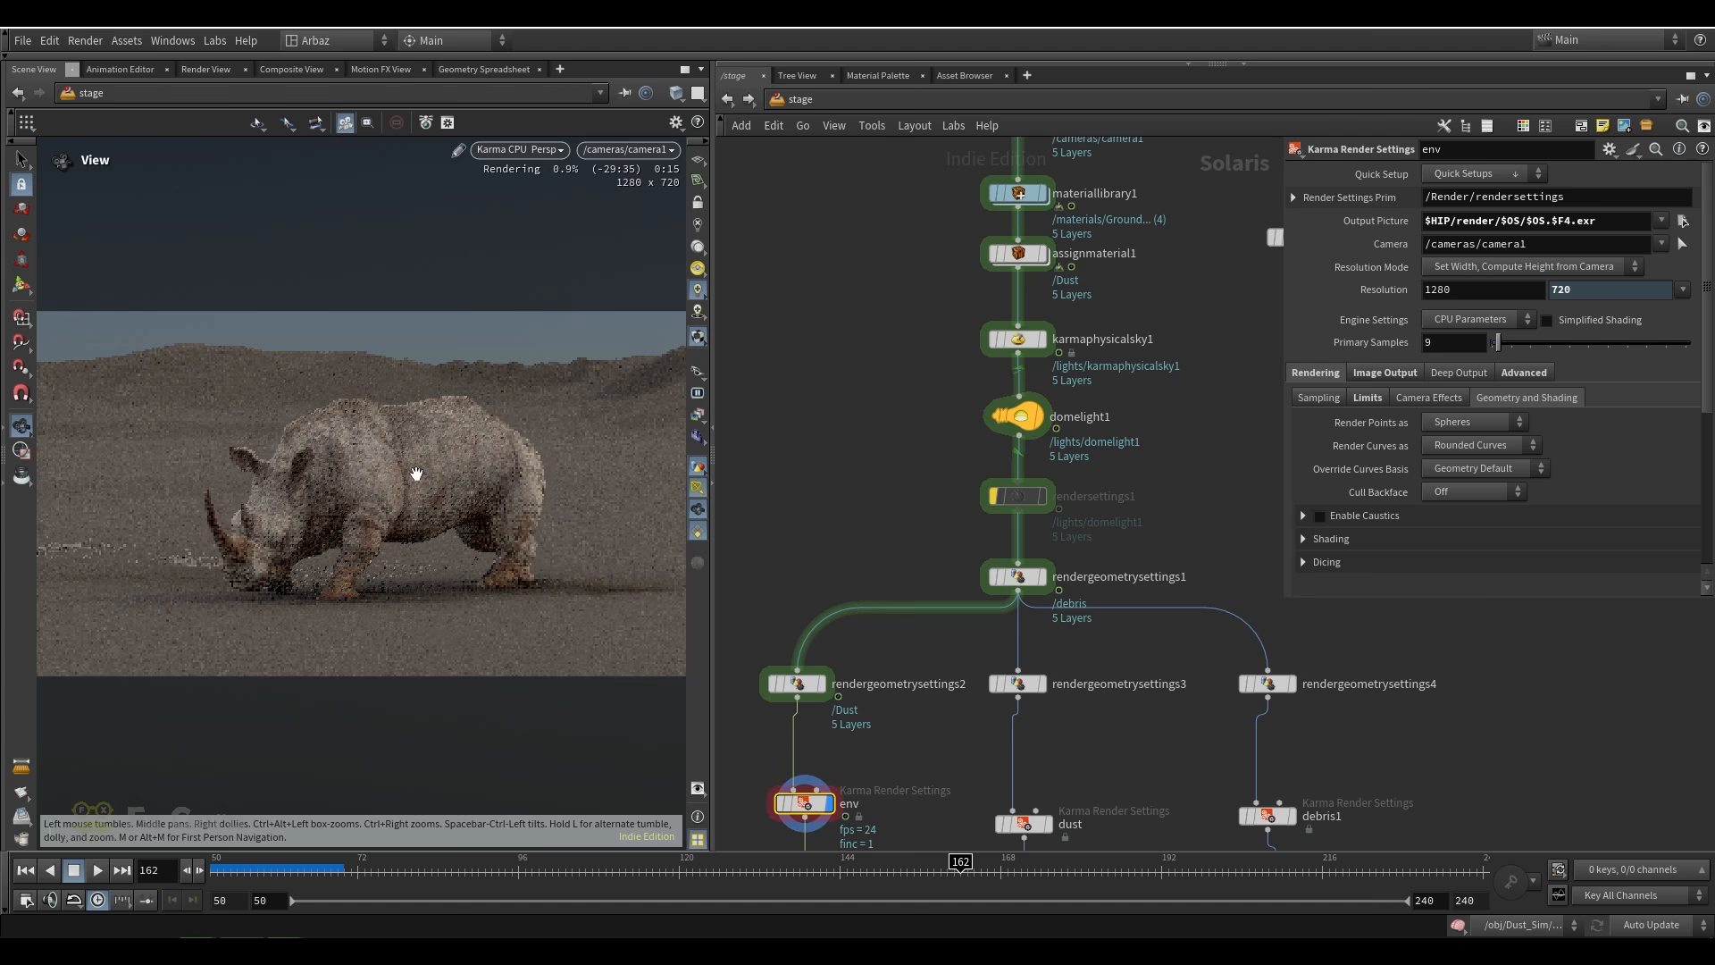
# Set the display to the dust Karma Render Settings node and select it
pyautogui.scroll(-3, 795, 463)
pyautogui.scroll(3, 965, 692)
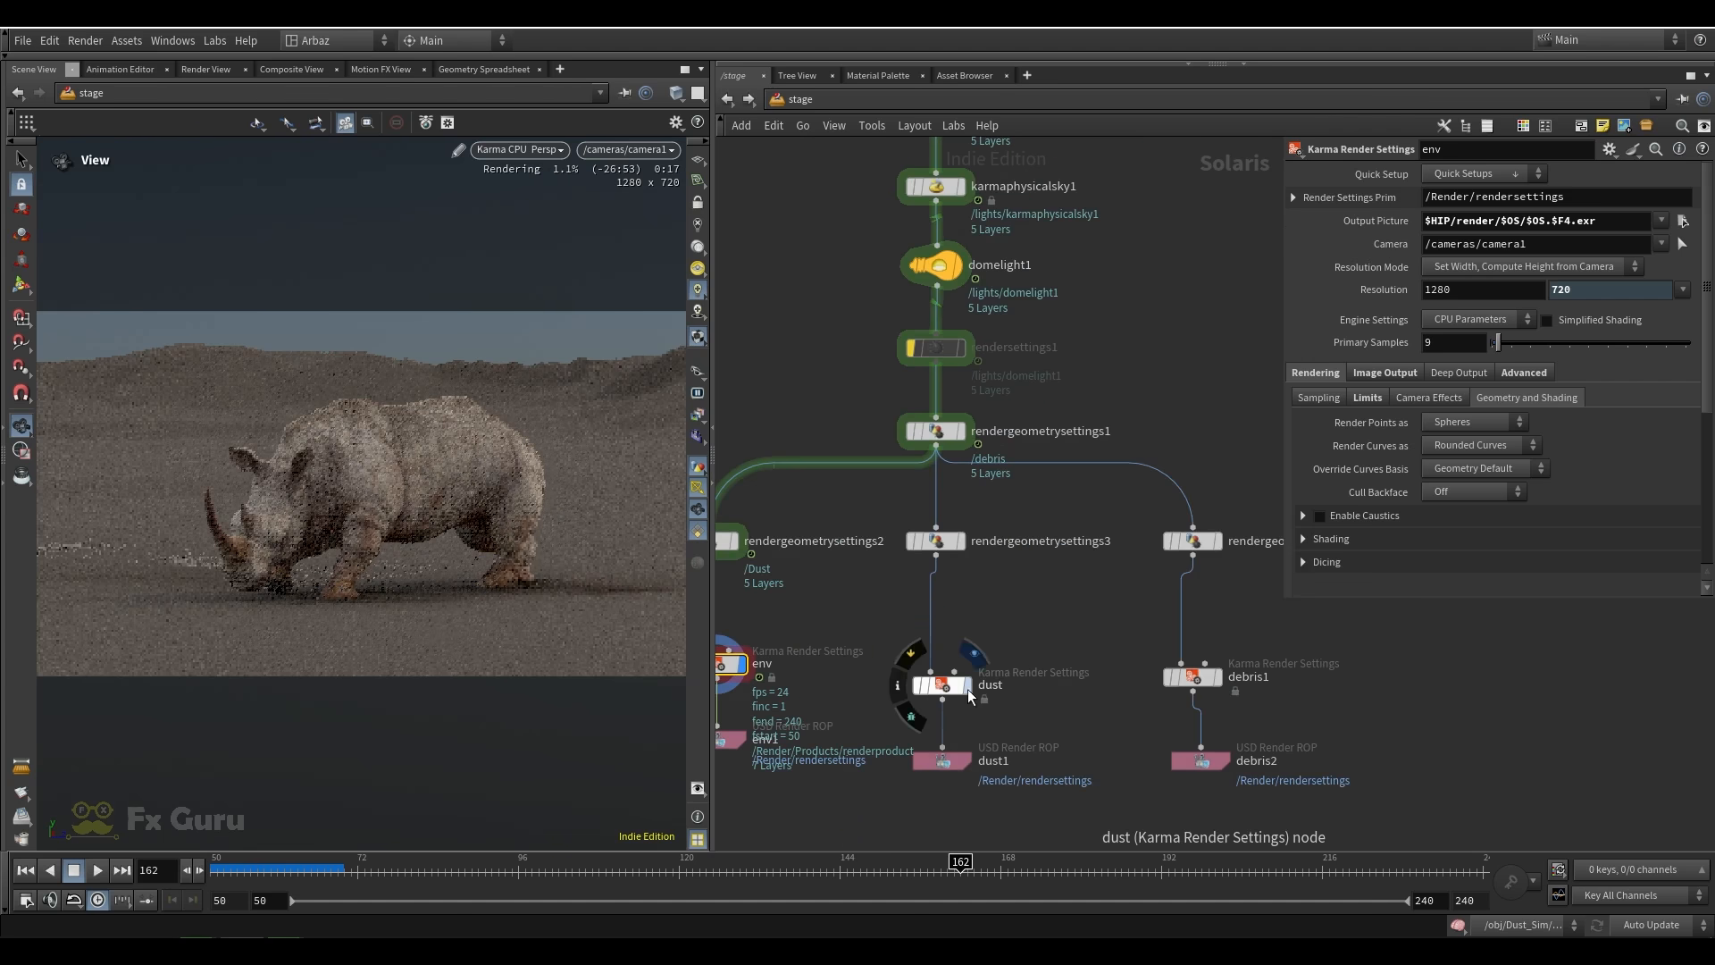
pyautogui.click(968, 686)
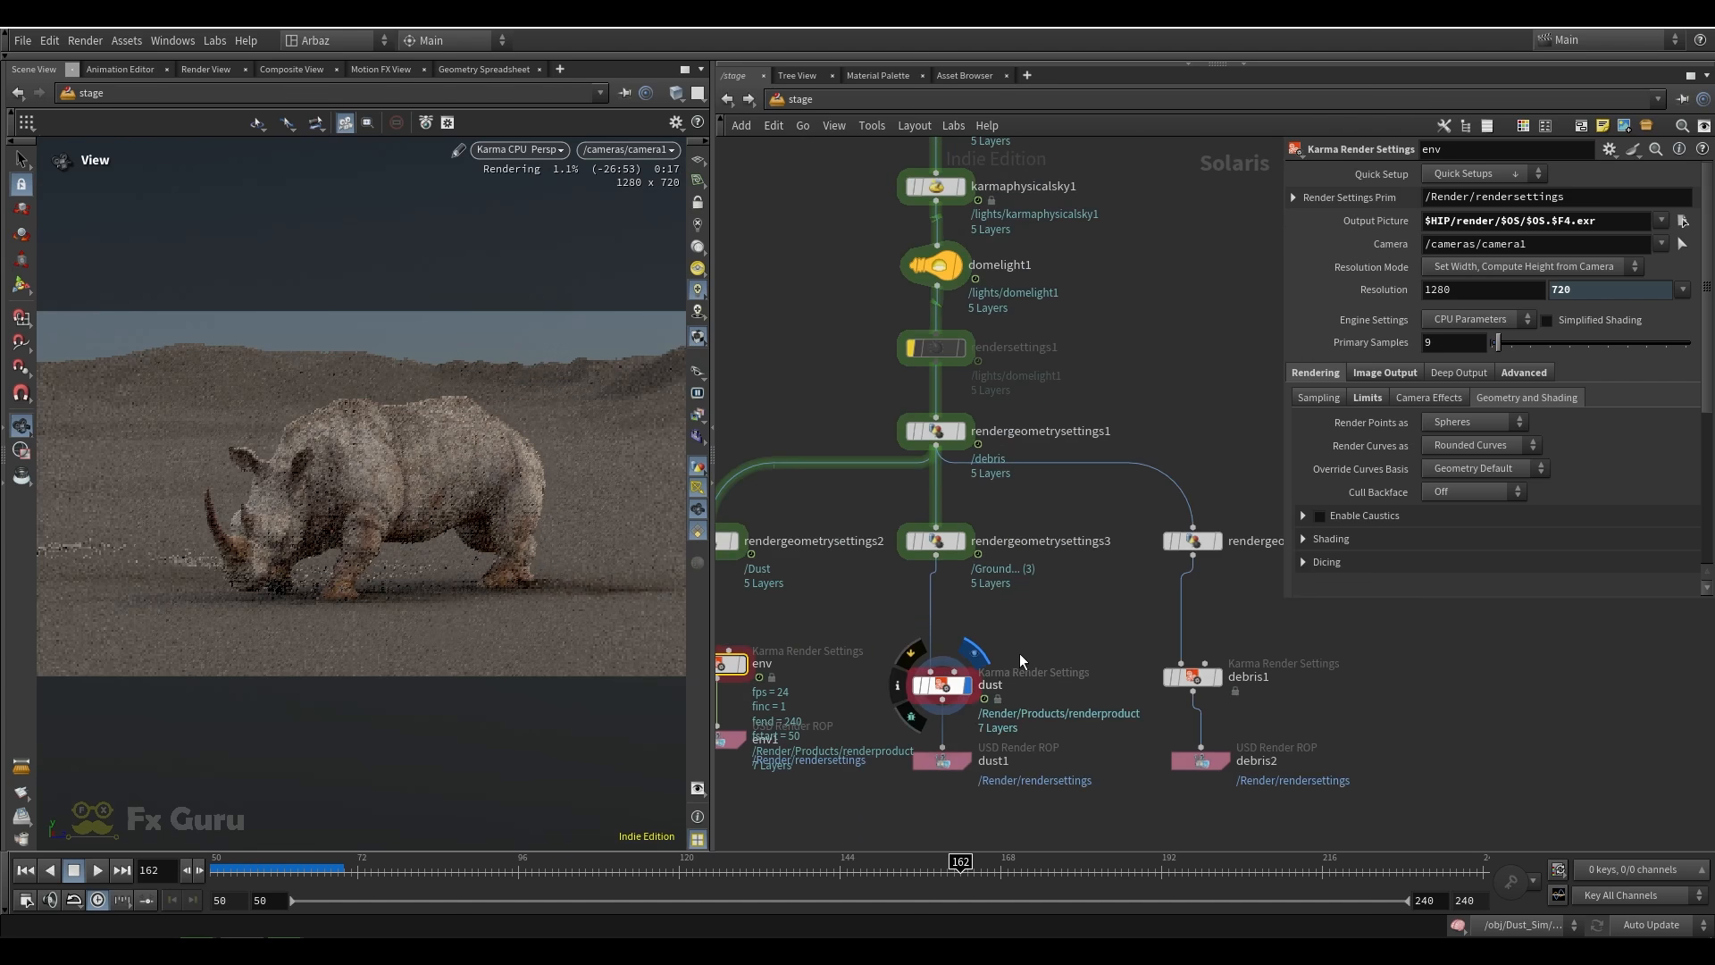
pyautogui.click(941, 685)
pyautogui.moveTo(1056, 640); pyautogui.dragTo(865, 707)
# Review rendergeometrysettings3's primitives and Holdout Mode used to matte them out of the dust render, and return to the dust node
pyautogui.click(936, 540)
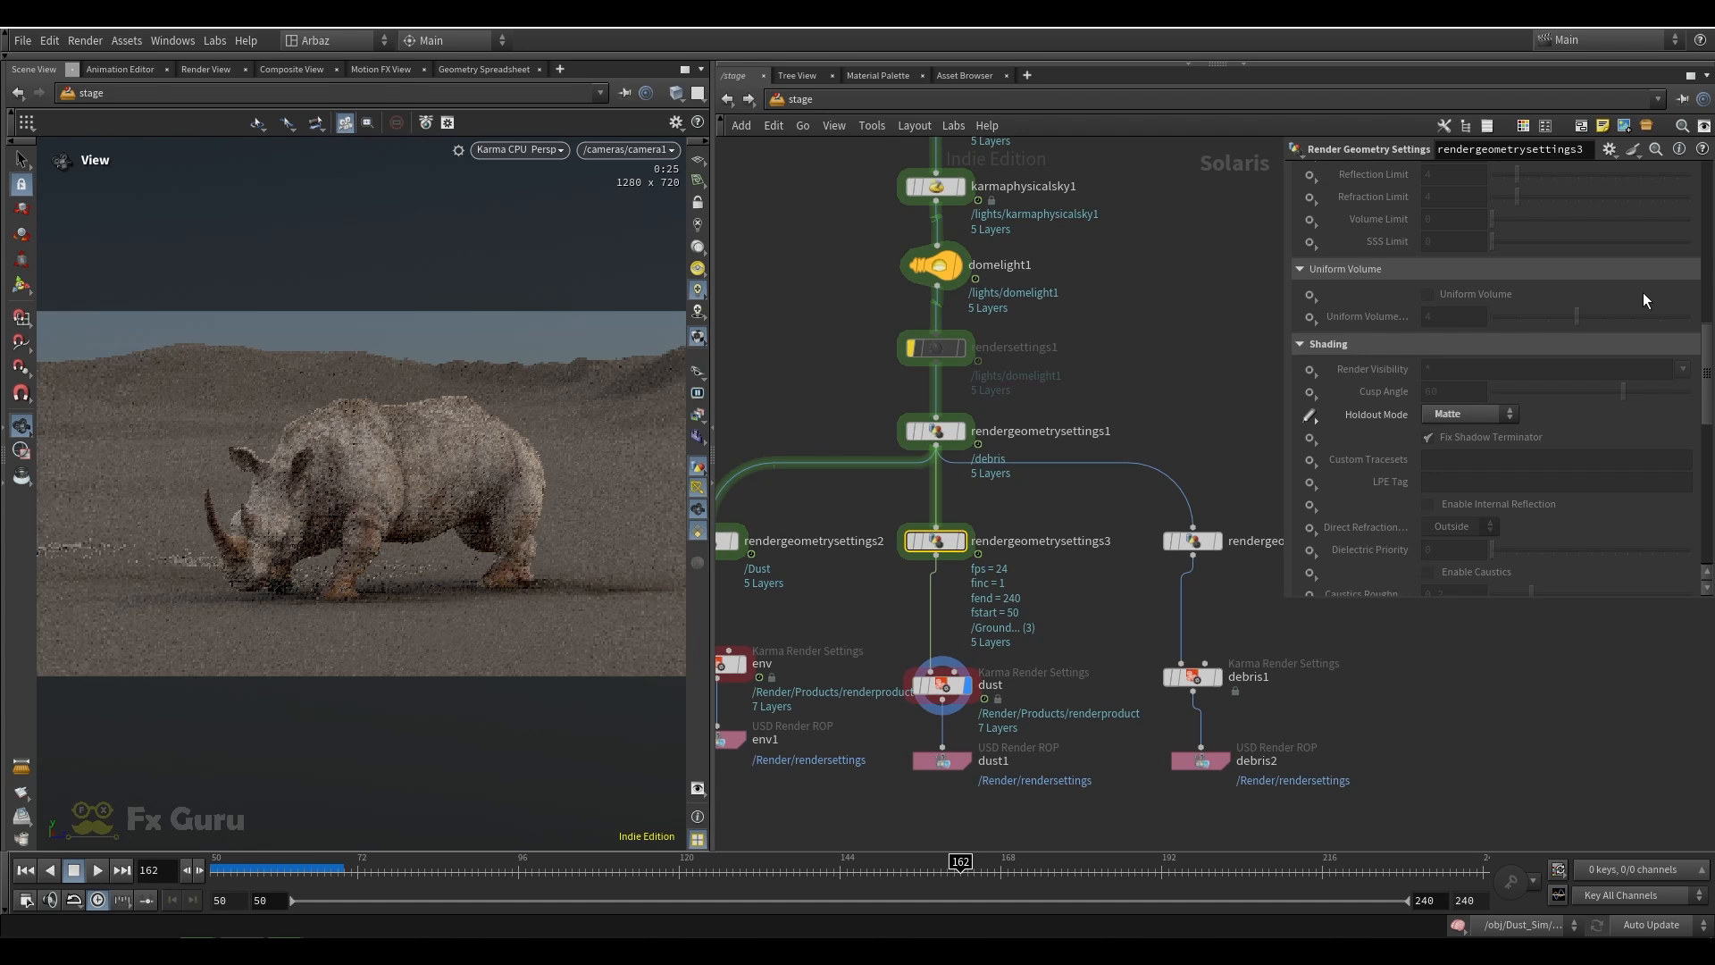
pyautogui.scroll(10, 1381, 400)
pyautogui.scroll(2, 1394, 419)
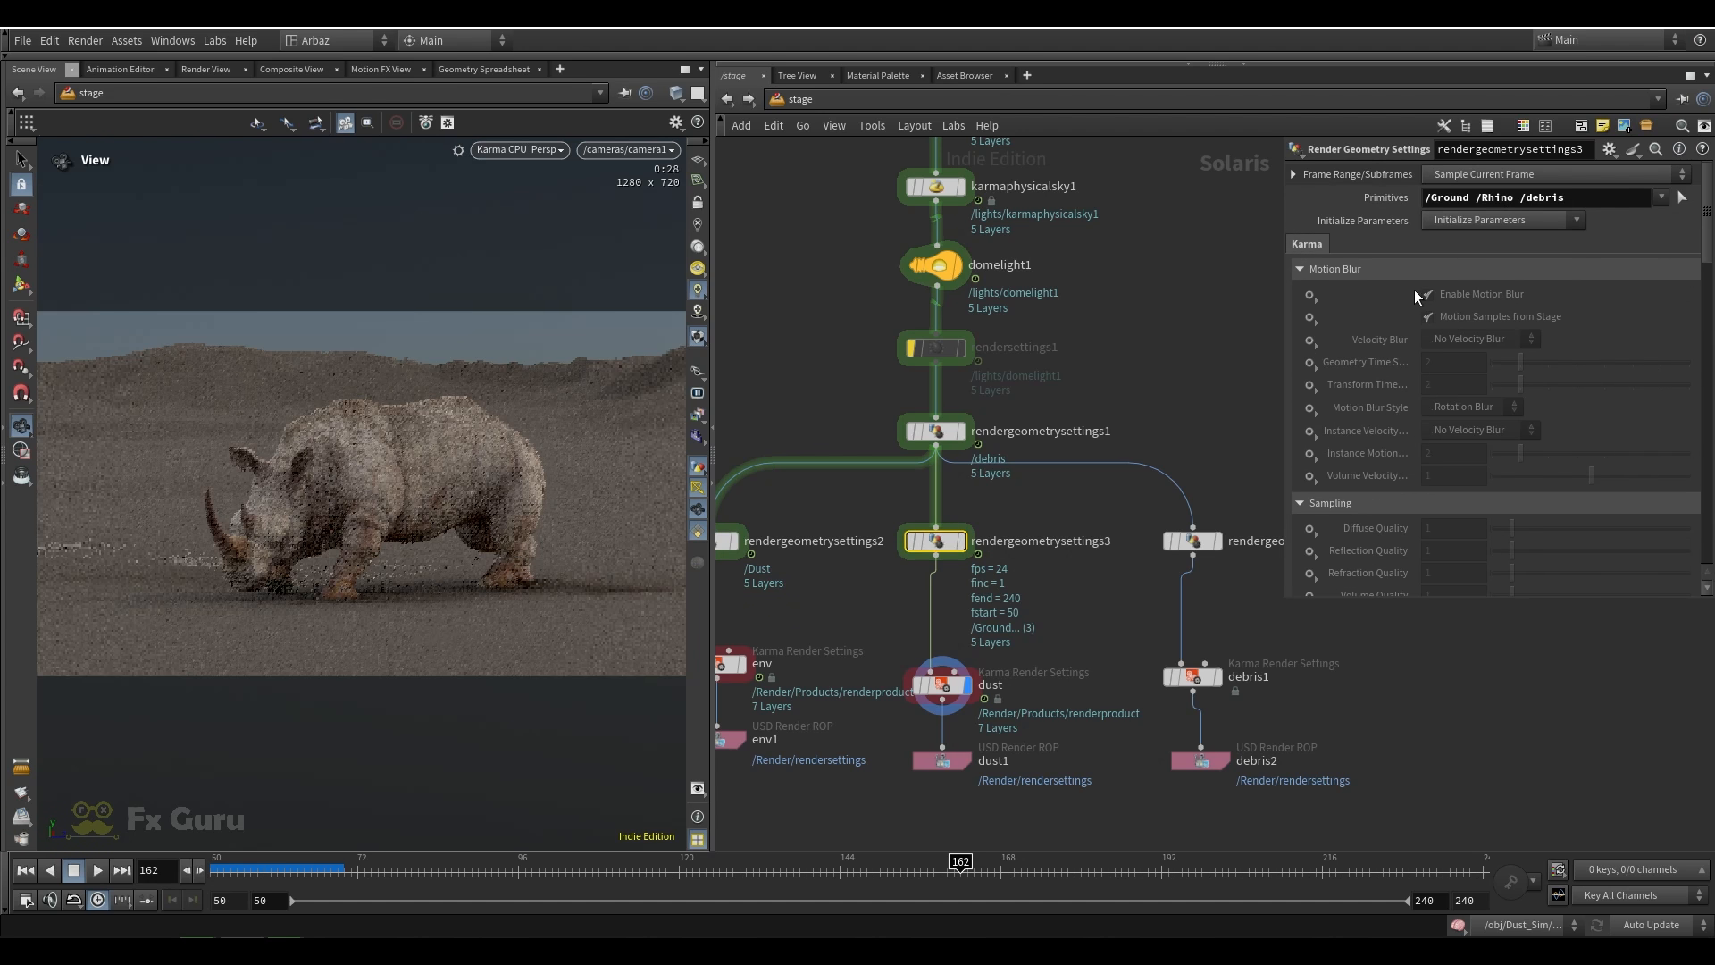
pyautogui.scroll(-12, 1415, 295)
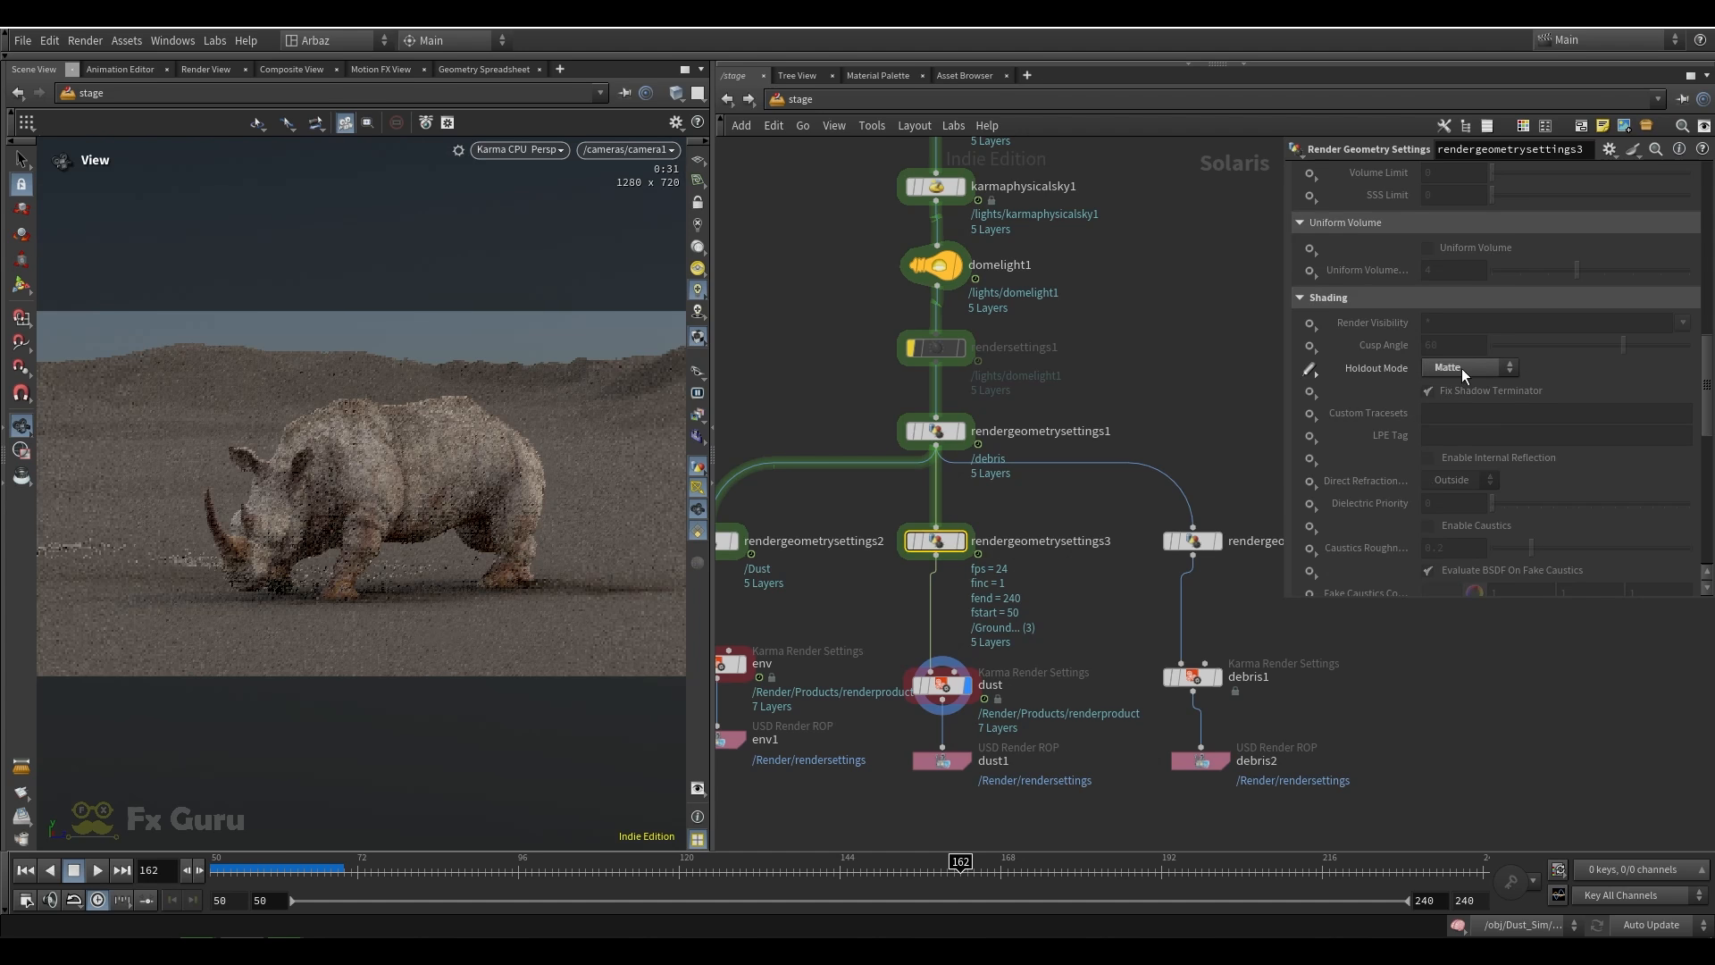
pyautogui.click(942, 685)
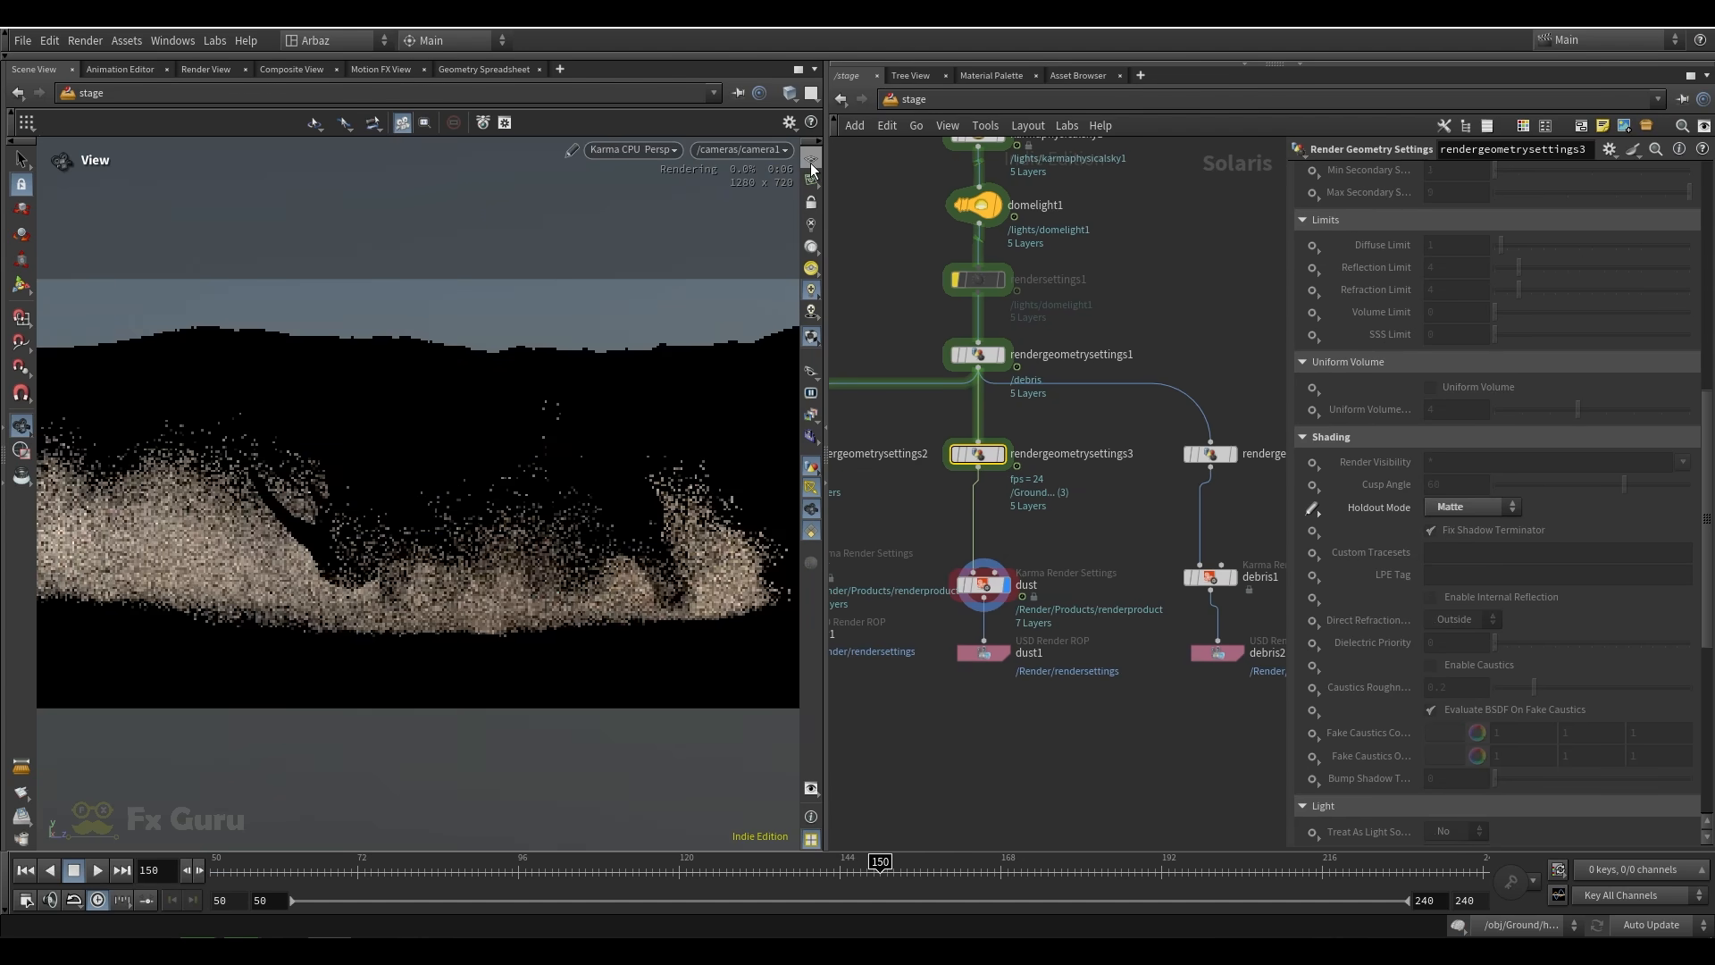